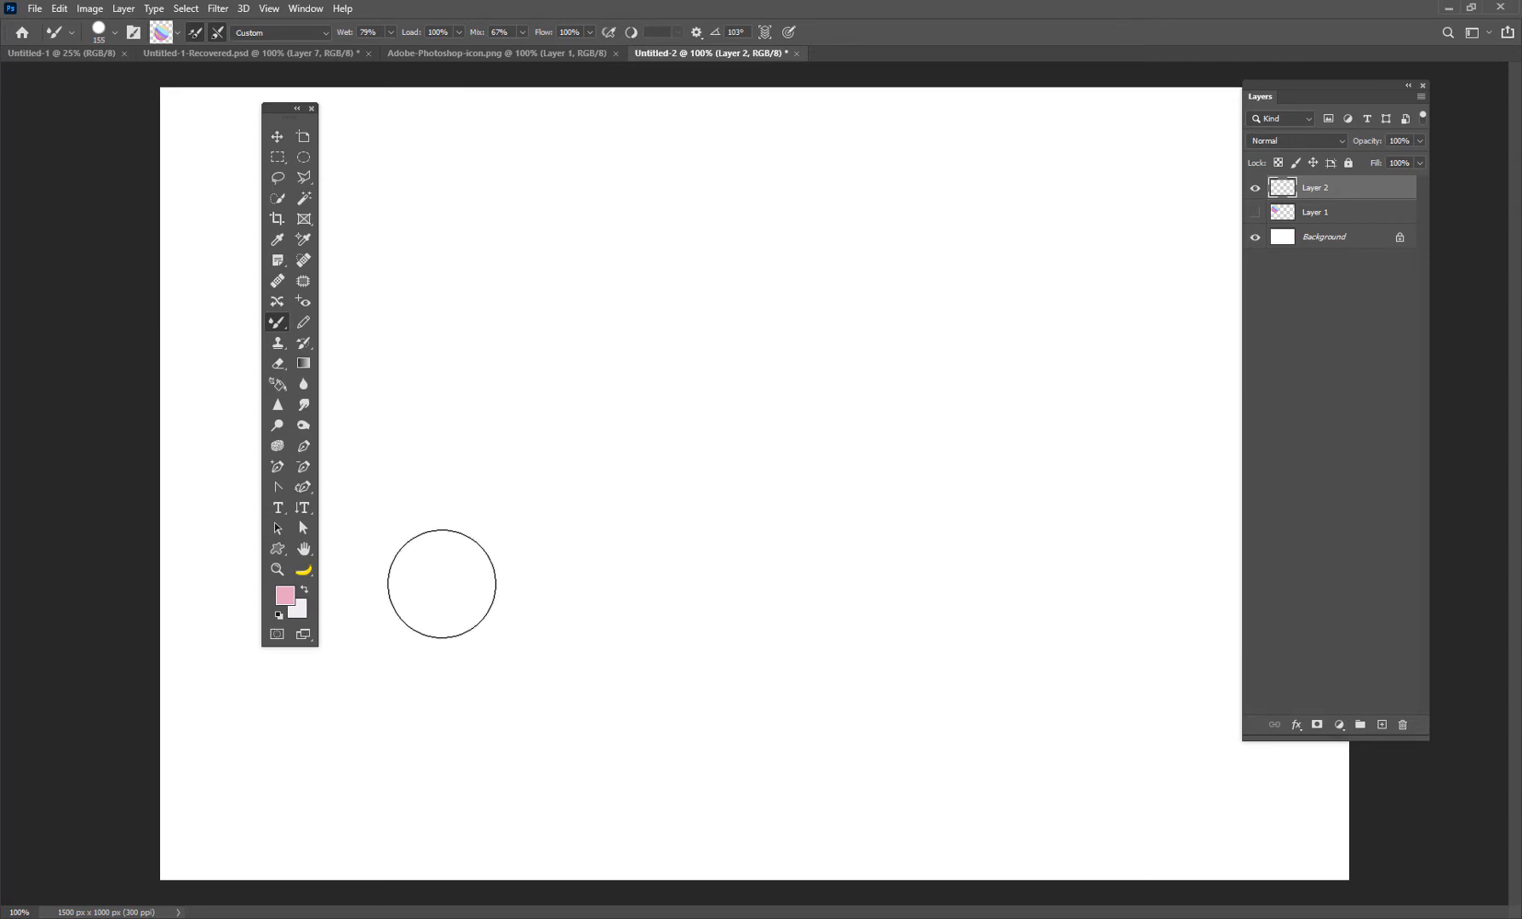
Try out the Mixer Brush with several freehand gradient tube strokes on Layer 2, undoing each one
{"action": "mouse_move", "coordinate": [460, 609]}
{"action": "left_mouse_down"}
{"action": "mouse_move", "coordinate": [465, 563]}
{"action": "mouse_move", "coordinate": [584, 570]}
{"action": "mouse_move", "coordinate": [749, 459]}
{"action": "left_mouse_up"}
{"action": "mouse_move", "coordinate": [854, 392]}
{"action": "left_mouse_down"}
{"action": "mouse_move", "coordinate": [1009, 533]}
{"action": "mouse_move", "coordinate": [747, 670]}
{"action": "mouse_move", "coordinate": [1135, 567]}
{"action": "mouse_move", "coordinate": [1117, 211]}
{"action": "mouse_move", "coordinate": [703, 224]}
{"action": "mouse_move", "coordinate": [736, 413]}
{"action": "left_mouse_up"}
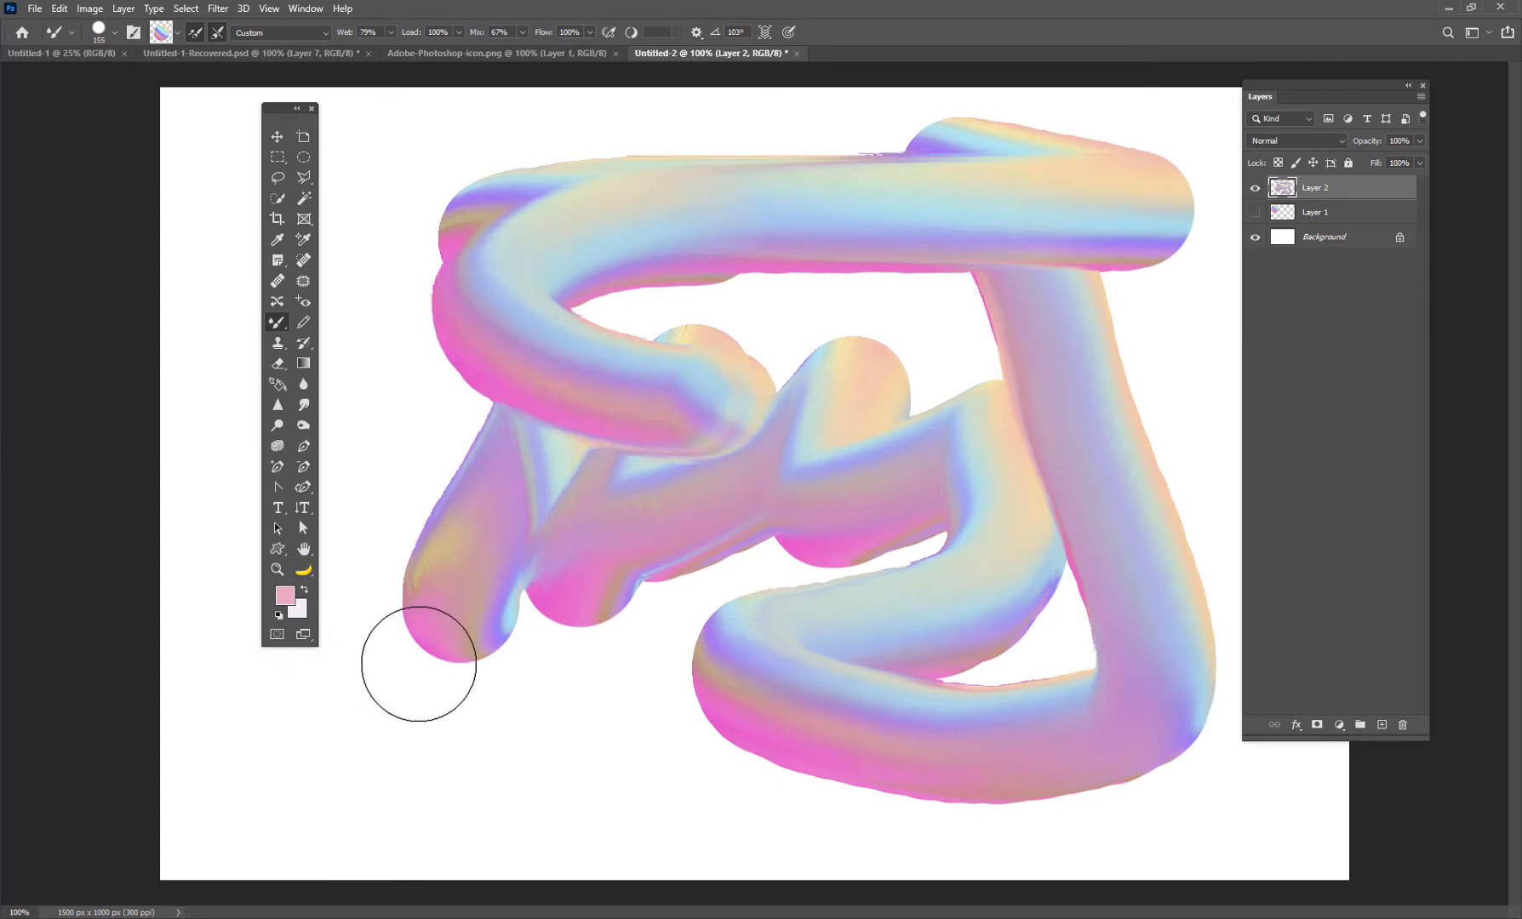
{"action": "key", "text": "ctrl+z"}
{"action": "mouse_move", "coordinate": [421, 541]}
{"action": "left_mouse_down"}
{"action": "mouse_move", "coordinate": [625, 440]}
{"action": "mouse_move", "coordinate": [663, 549]}
{"action": "mouse_move", "coordinate": [789, 337]}
{"action": "mouse_move", "coordinate": [852, 302]}
{"action": "mouse_move", "coordinate": [1106, 423]}
{"action": "mouse_move", "coordinate": [1000, 582]}
{"action": "mouse_move", "coordinate": [1119, 650]}
{"action": "mouse_move", "coordinate": [925, 732]}
{"action": "mouse_move", "coordinate": [577, 755]}
{"action": "mouse_move", "coordinate": [452, 692]}
{"action": "mouse_move", "coordinate": [396, 754]}
{"action": "mouse_move", "coordinate": [263, 713]}
{"action": "mouse_move", "coordinate": [210, 655]}
{"action": "left_mouse_up"}
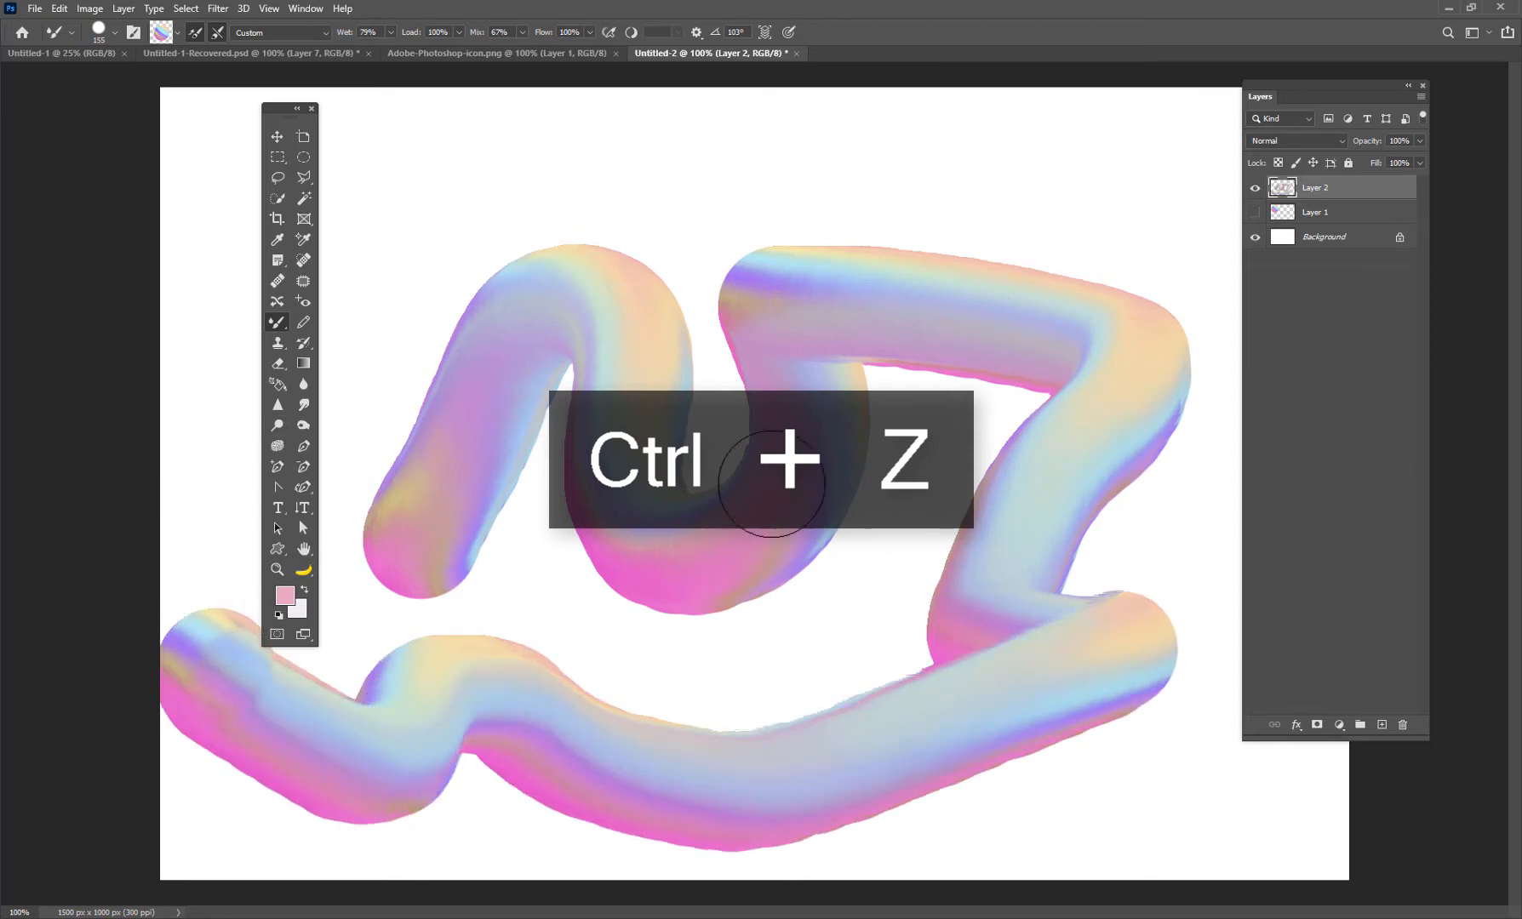
{"action": "key", "text": "ctrl+z"}
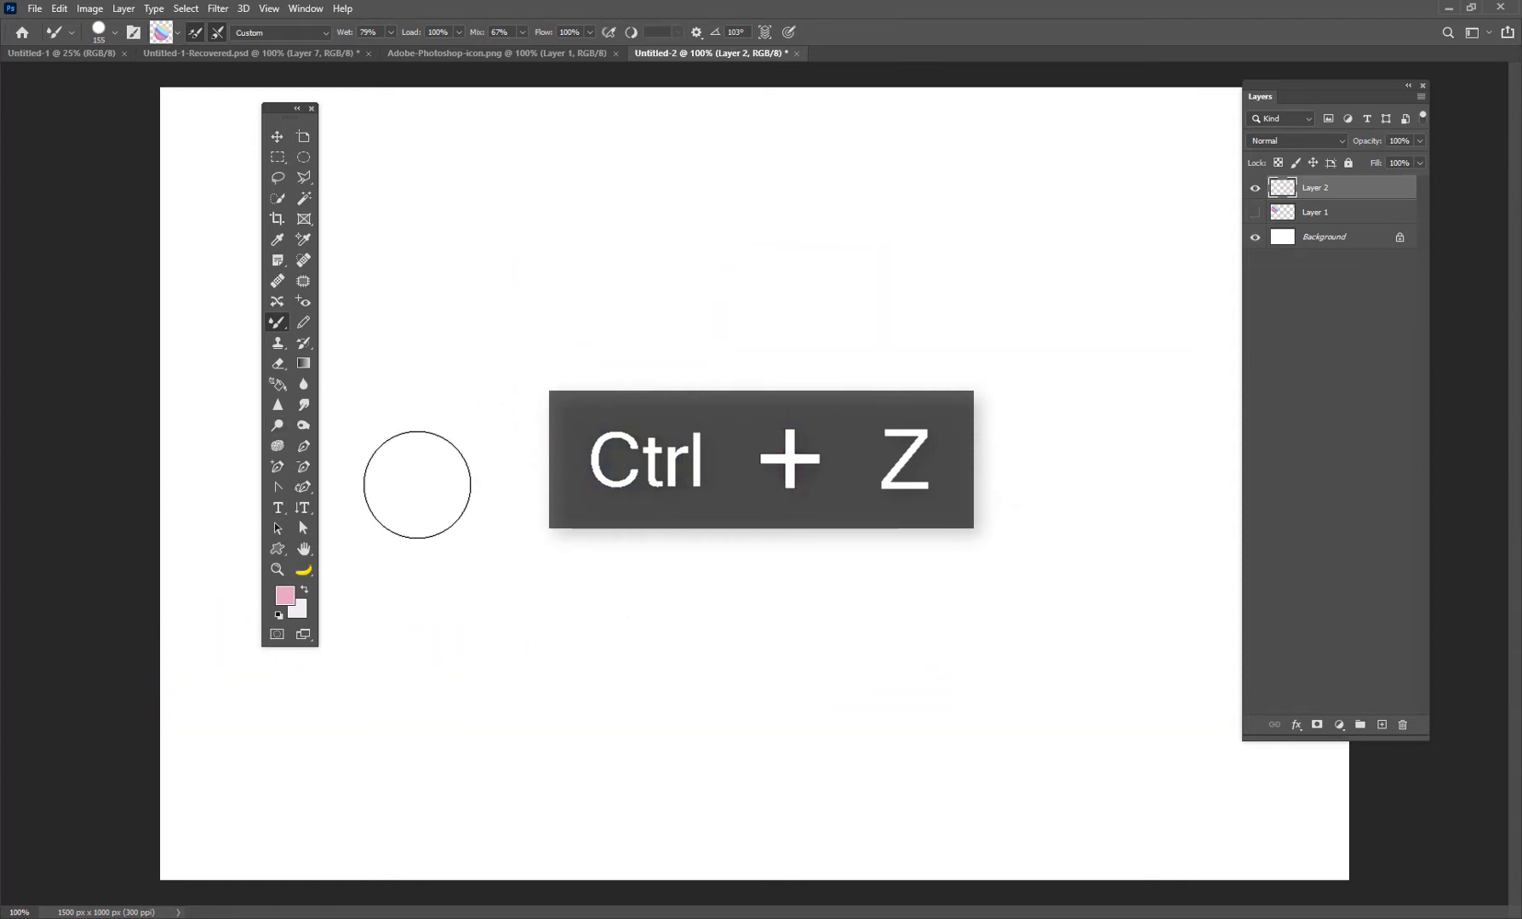
{"action": "left_click_drag", "start_coordinate": [435, 622], "coordinate": [419, 651]}
{"action": "mouse_move", "coordinate": [549, 492]}
{"action": "left_mouse_down"}
{"action": "mouse_move", "coordinate": [566, 409]}
{"action": "mouse_move", "coordinate": [673, 435]}
{"action": "mouse_move", "coordinate": [660, 596]}
{"action": "mouse_move", "coordinate": [1098, 511]}
{"action": "left_mouse_up"}
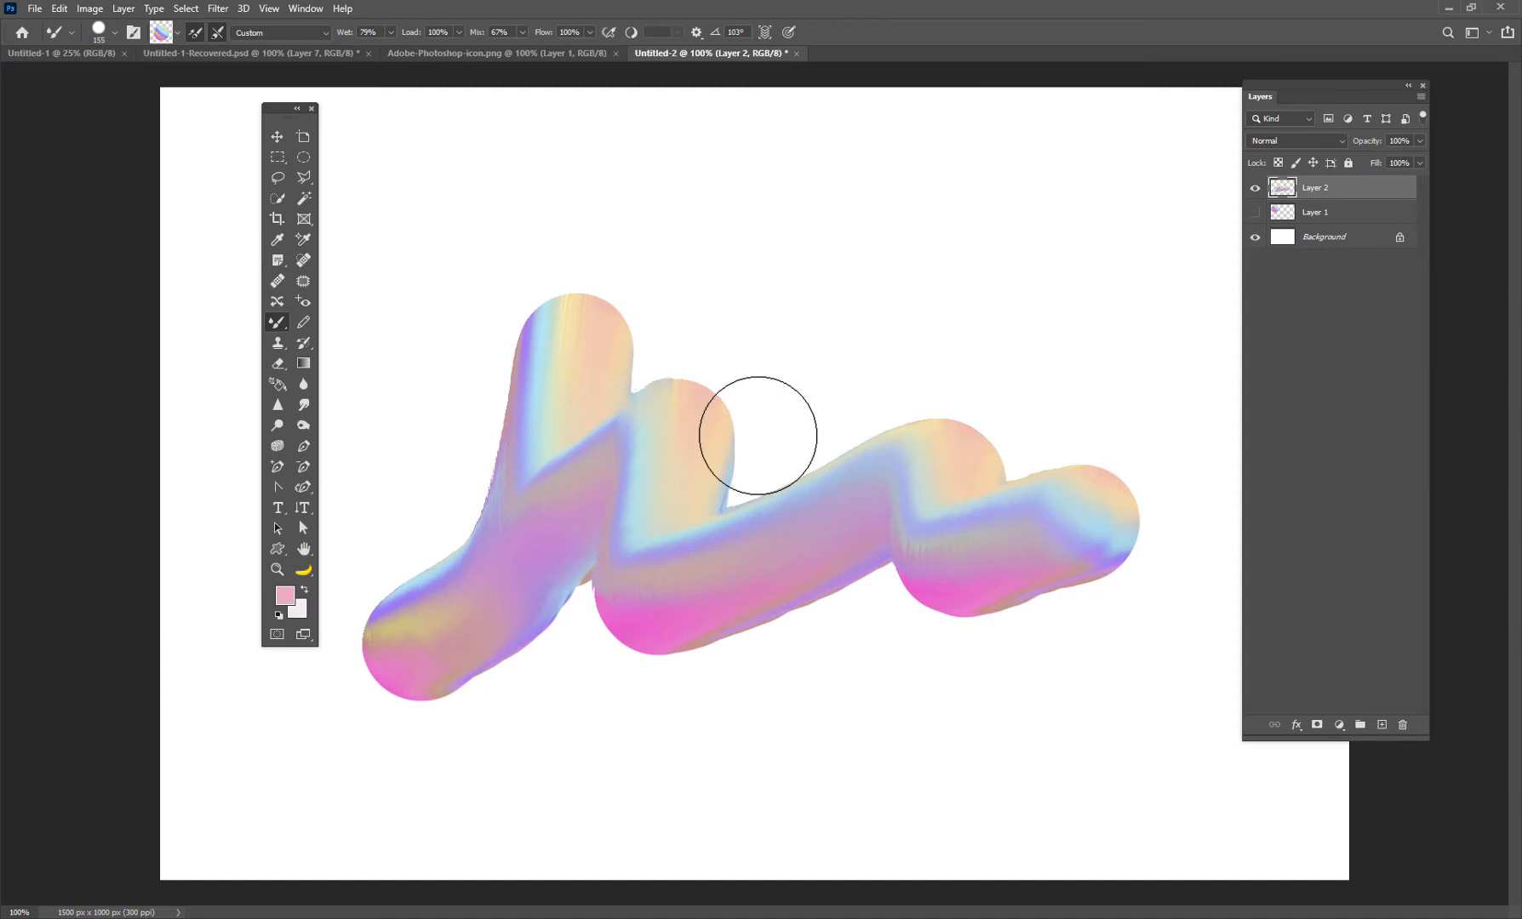
{"action": "key", "text": "ctrl+z"}
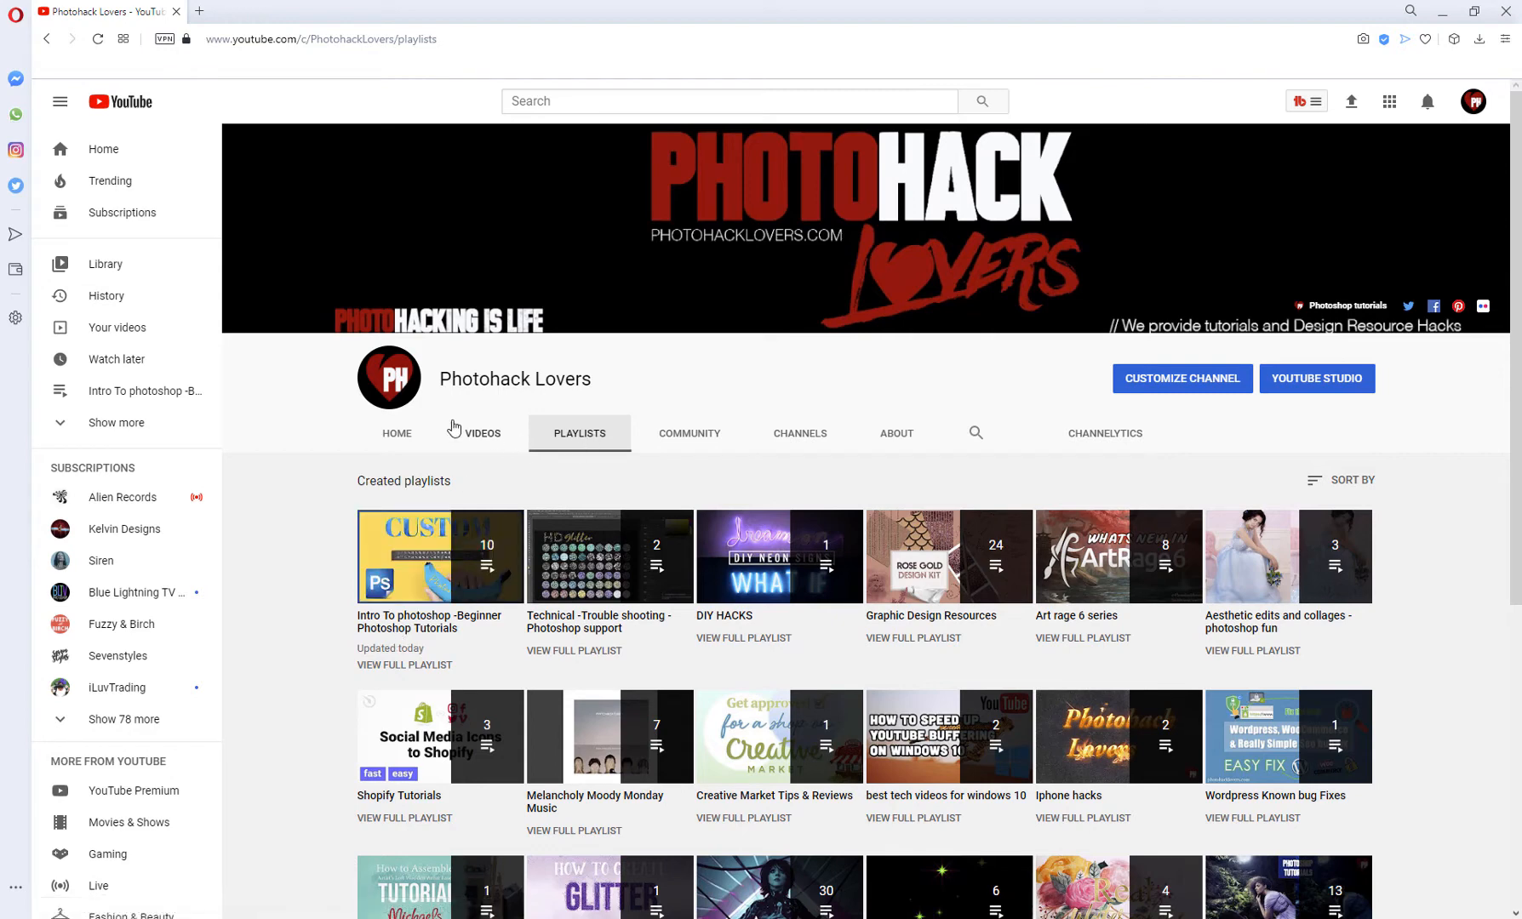
Switch to the browser, view the Photohack Lovers channel's home and playlists pages, and open the full Intro To photoshop -Beginner Photoshop Tutorials playlist
{"action": "left_click", "coordinate": [390, 446]}
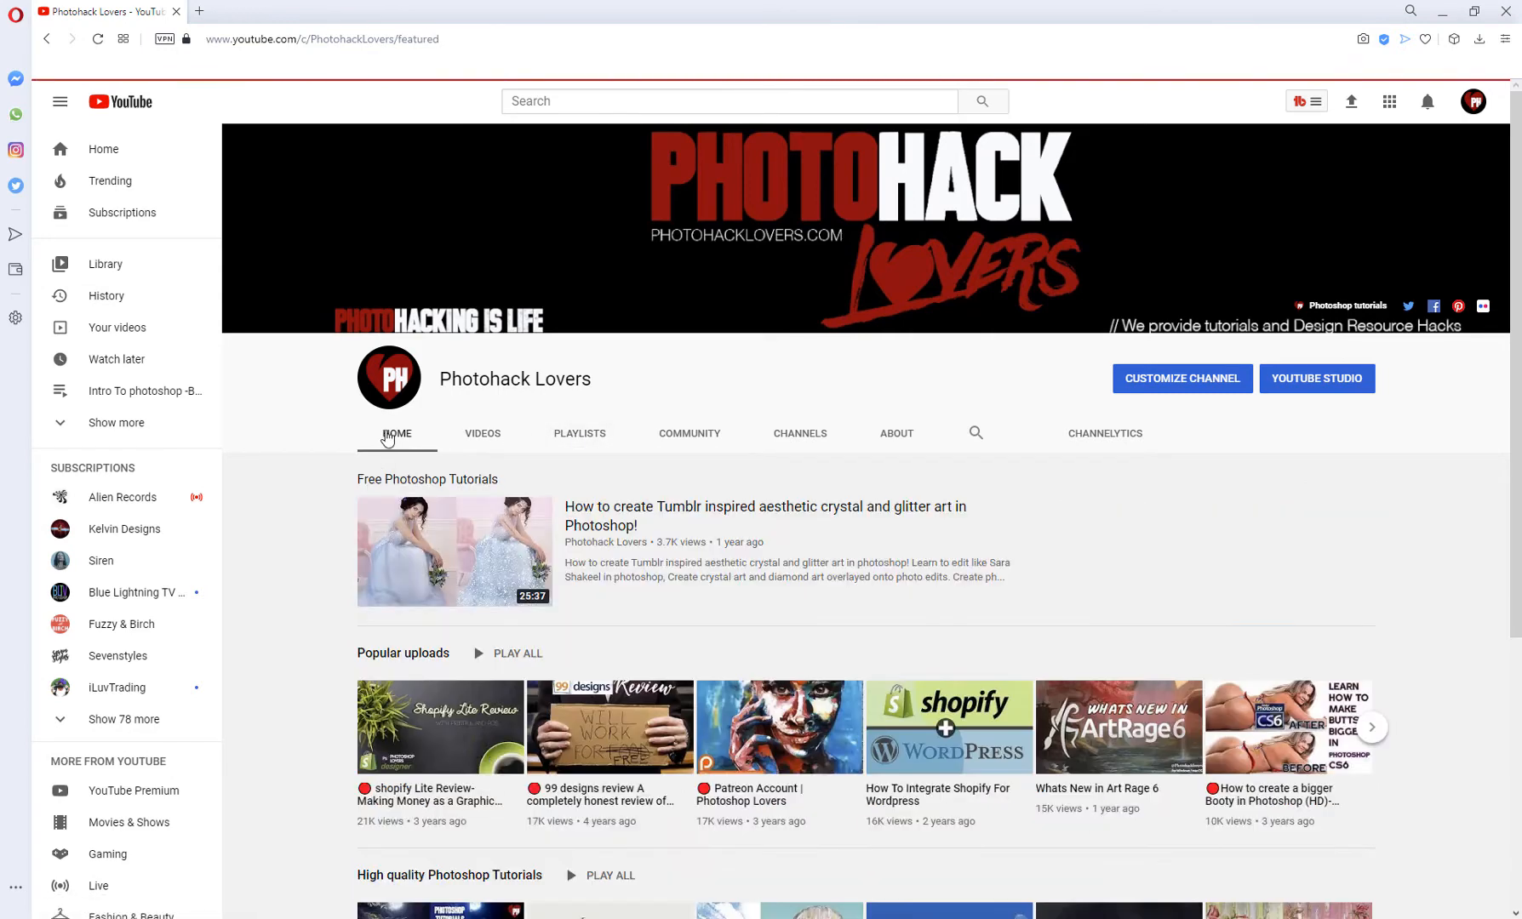
{"action": "left_click", "coordinate": [590, 441]}
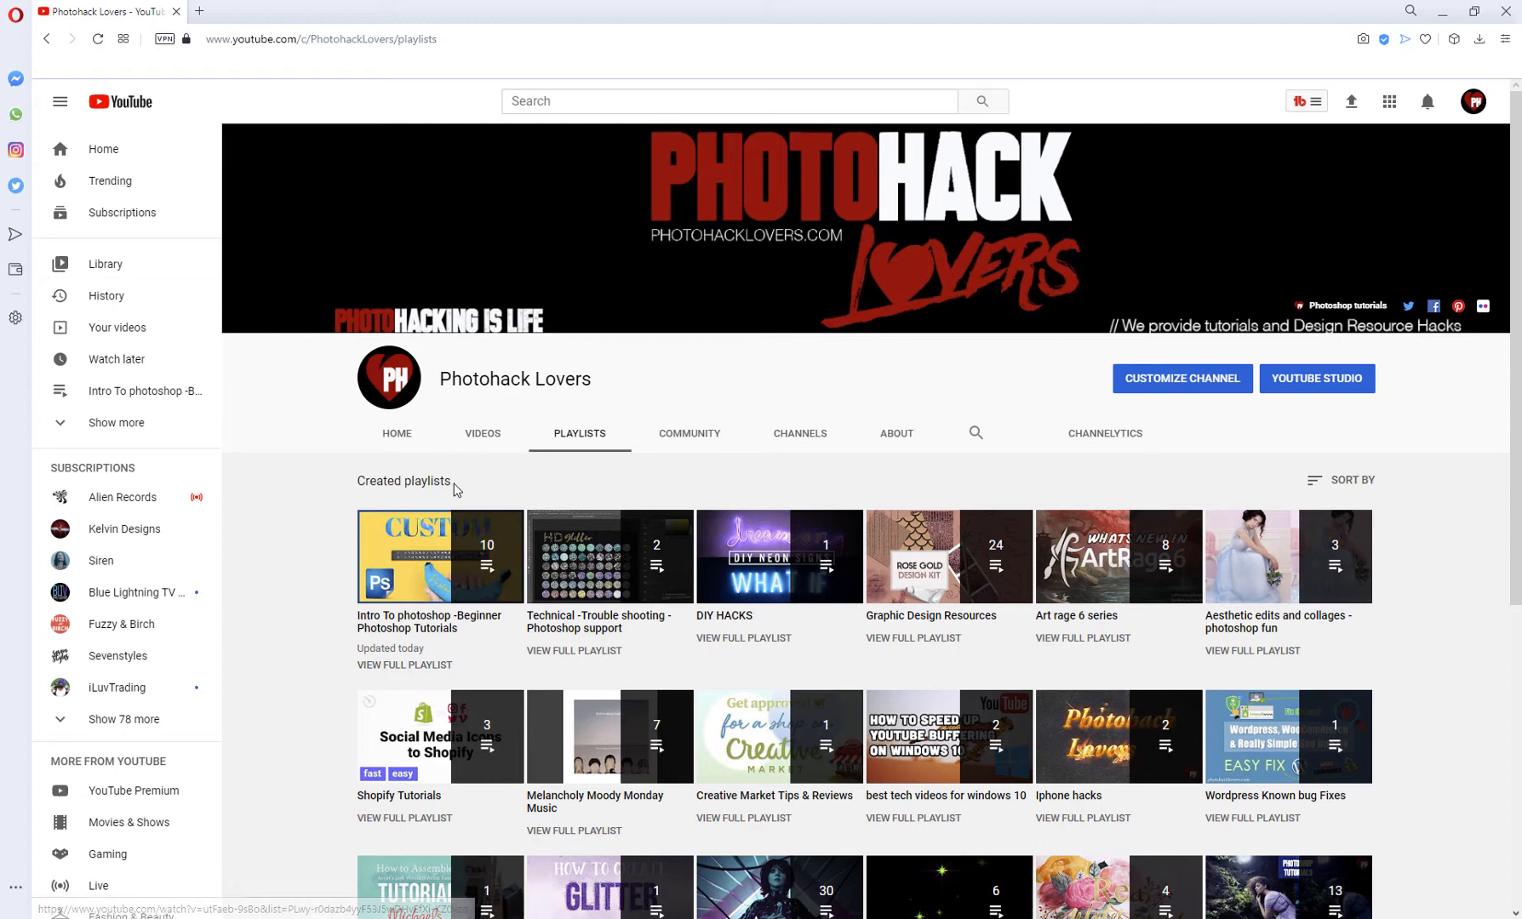
{"action": "left_click", "coordinate": [417, 665]}
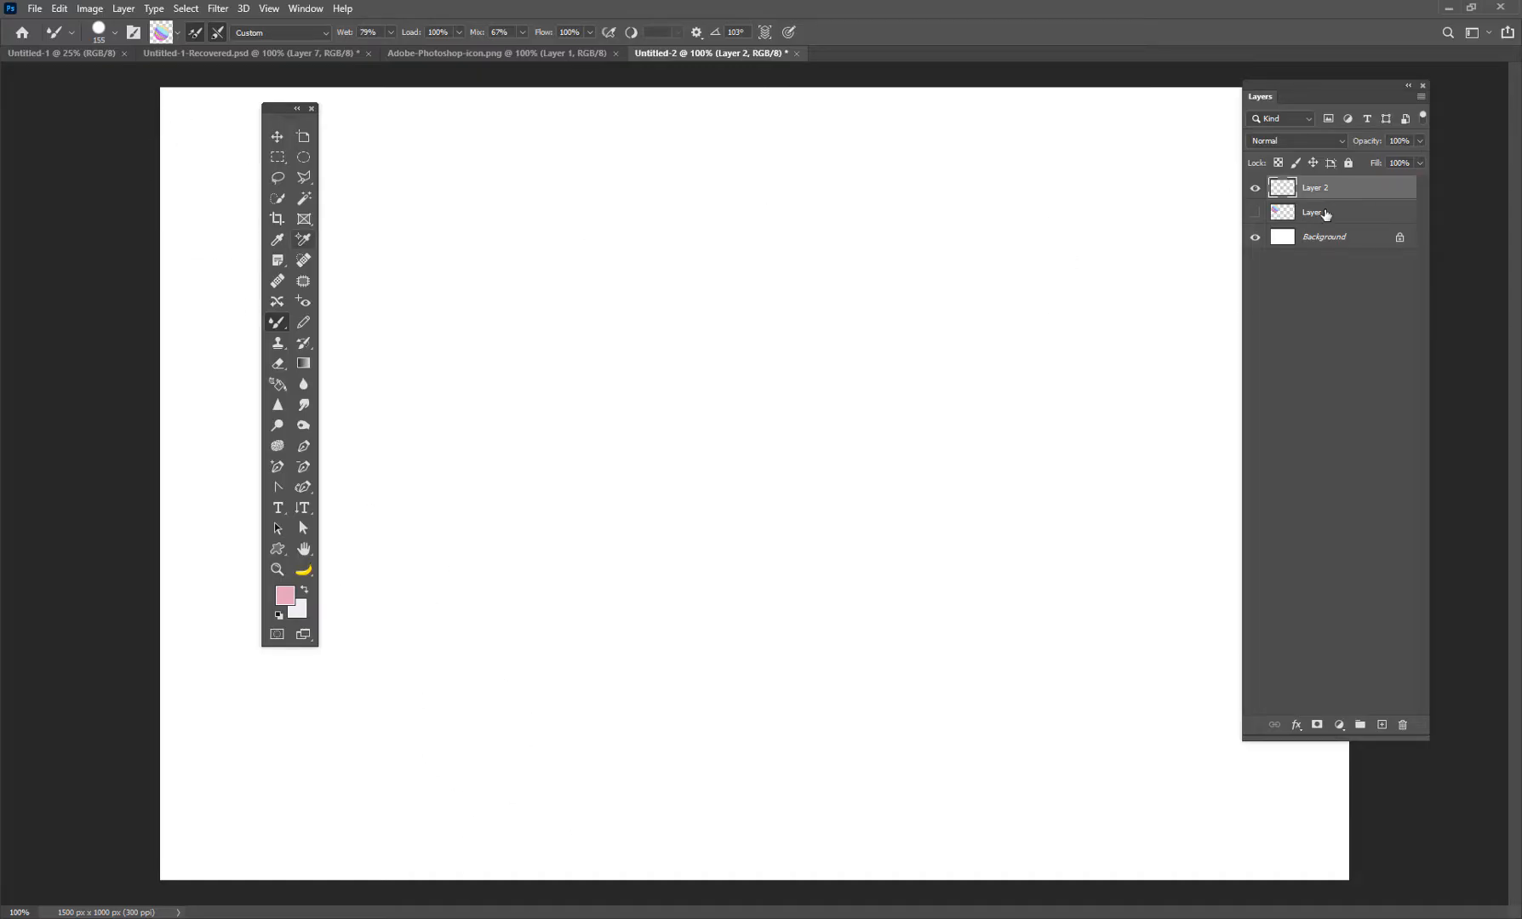
Move the floating toolbox and the Layers panel outward to clear more of the canvas
{"action": "mouse_move", "coordinate": [1305, 91]}
{"action": "left_mouse_down"}
{"action": "mouse_move", "coordinate": [1327, 103]}
{"action": "mouse_move", "coordinate": [1270, 111]}
{"action": "left_mouse_up"}
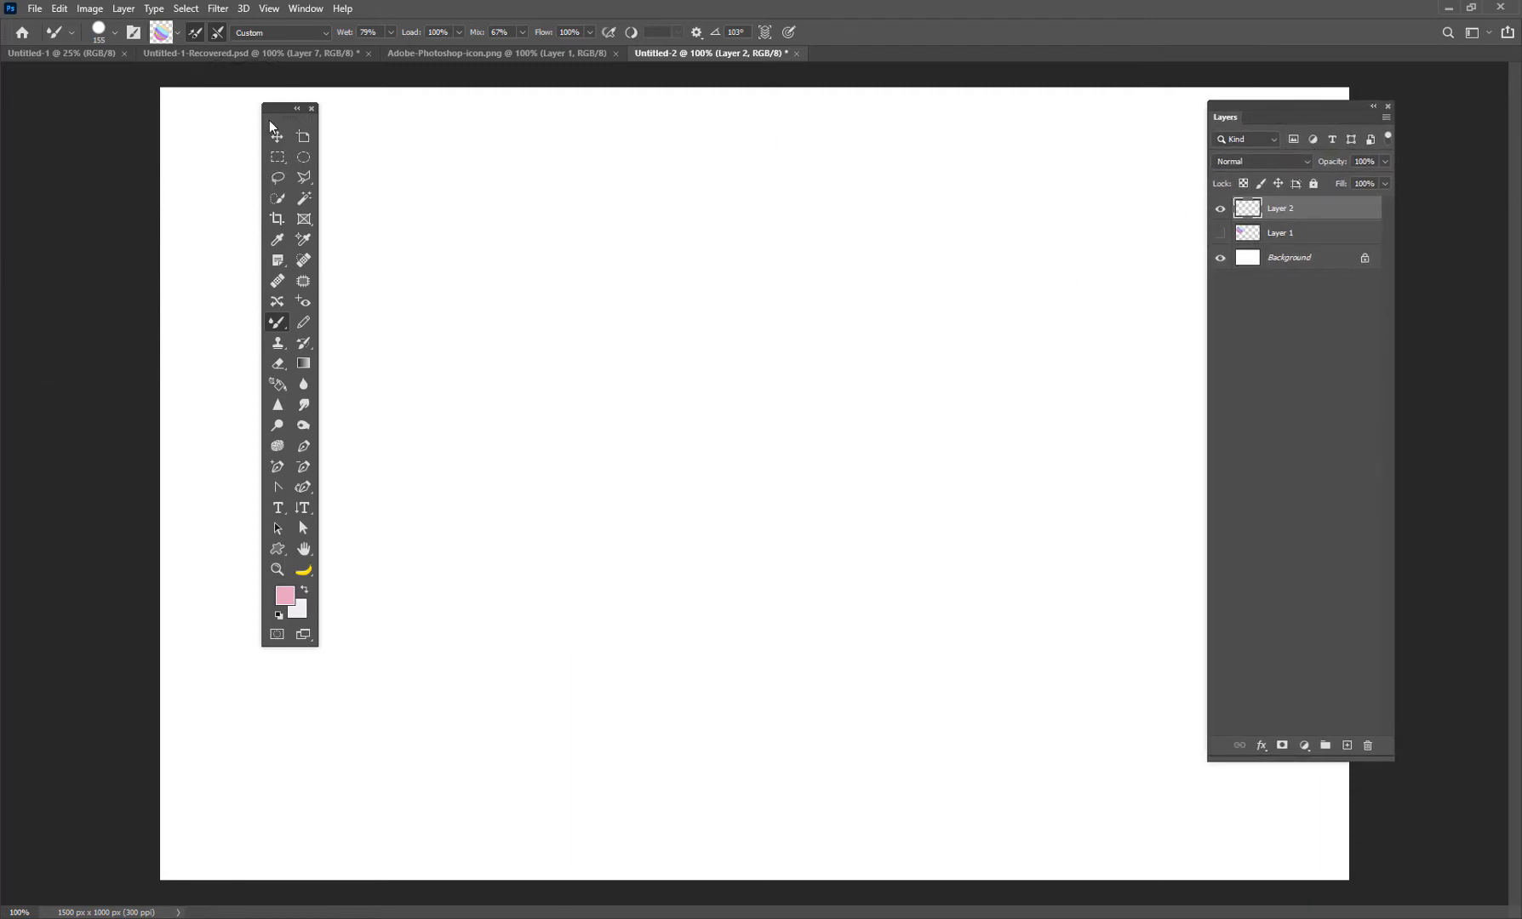
{"action": "mouse_move", "coordinate": [274, 110]}
{"action": "left_mouse_down"}
{"action": "mouse_move", "coordinate": [48, 117]}
{"action": "mouse_move", "coordinate": [102, 123]}
{"action": "left_mouse_up"}
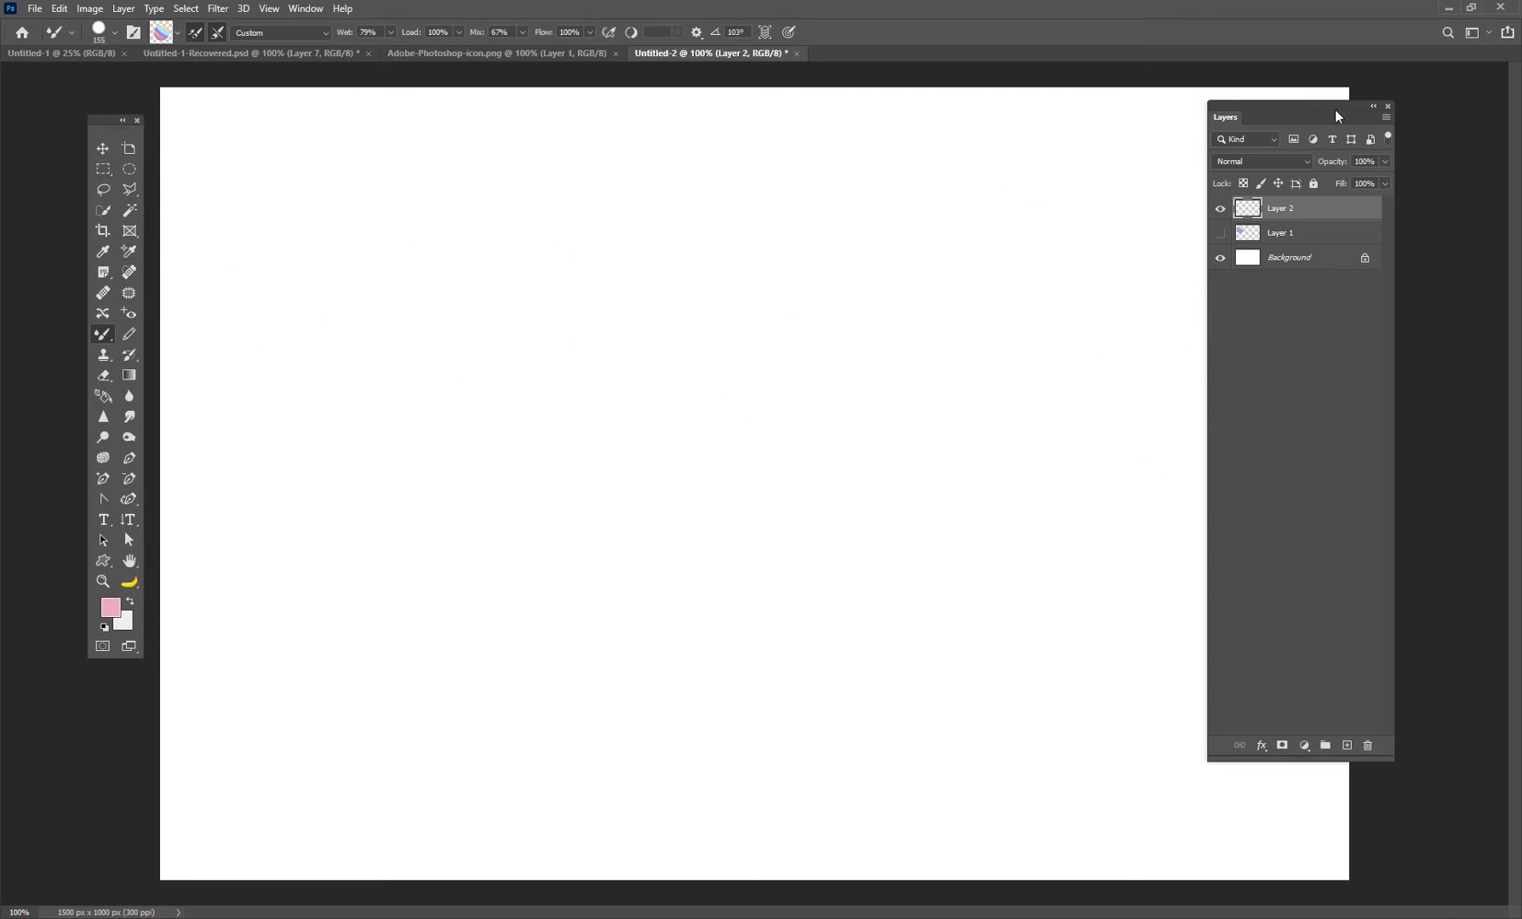
{"action": "left_click_drag", "start_coordinate": [1293, 111], "coordinate": [1365, 108]}
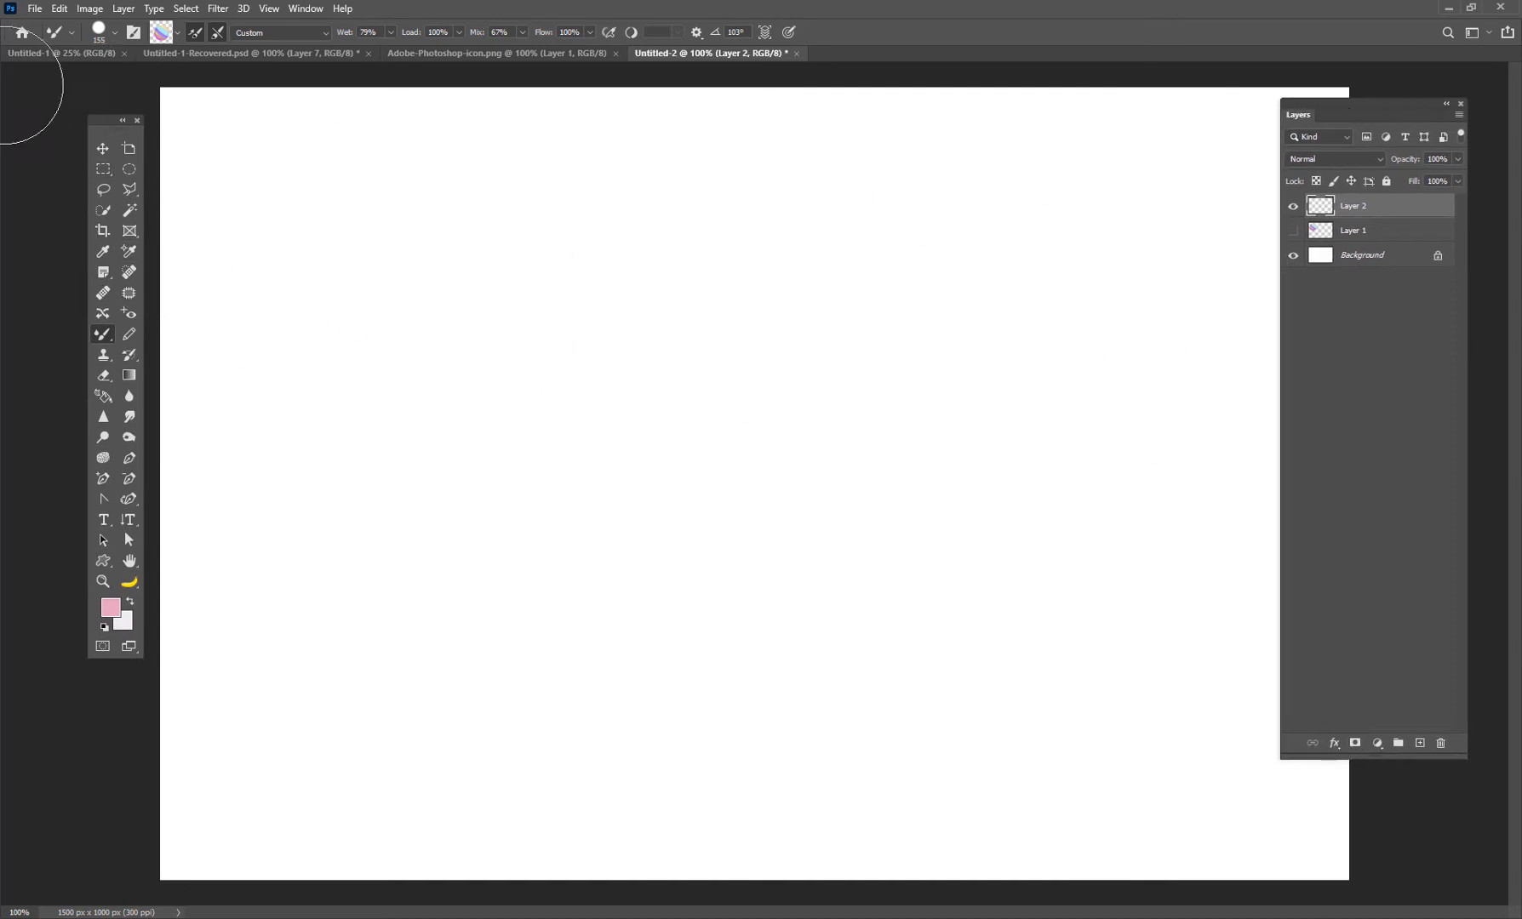
Try a zigzag gradient tube stroke across the middle of the canvas and undo it
{"action": "mouse_move", "coordinate": [293, 517]}
{"action": "left_mouse_down"}
{"action": "mouse_move", "coordinate": [618, 435]}
{"action": "mouse_move", "coordinate": [1087, 452]}
{"action": "mouse_move", "coordinate": [1140, 423]}
{"action": "left_mouse_up"}
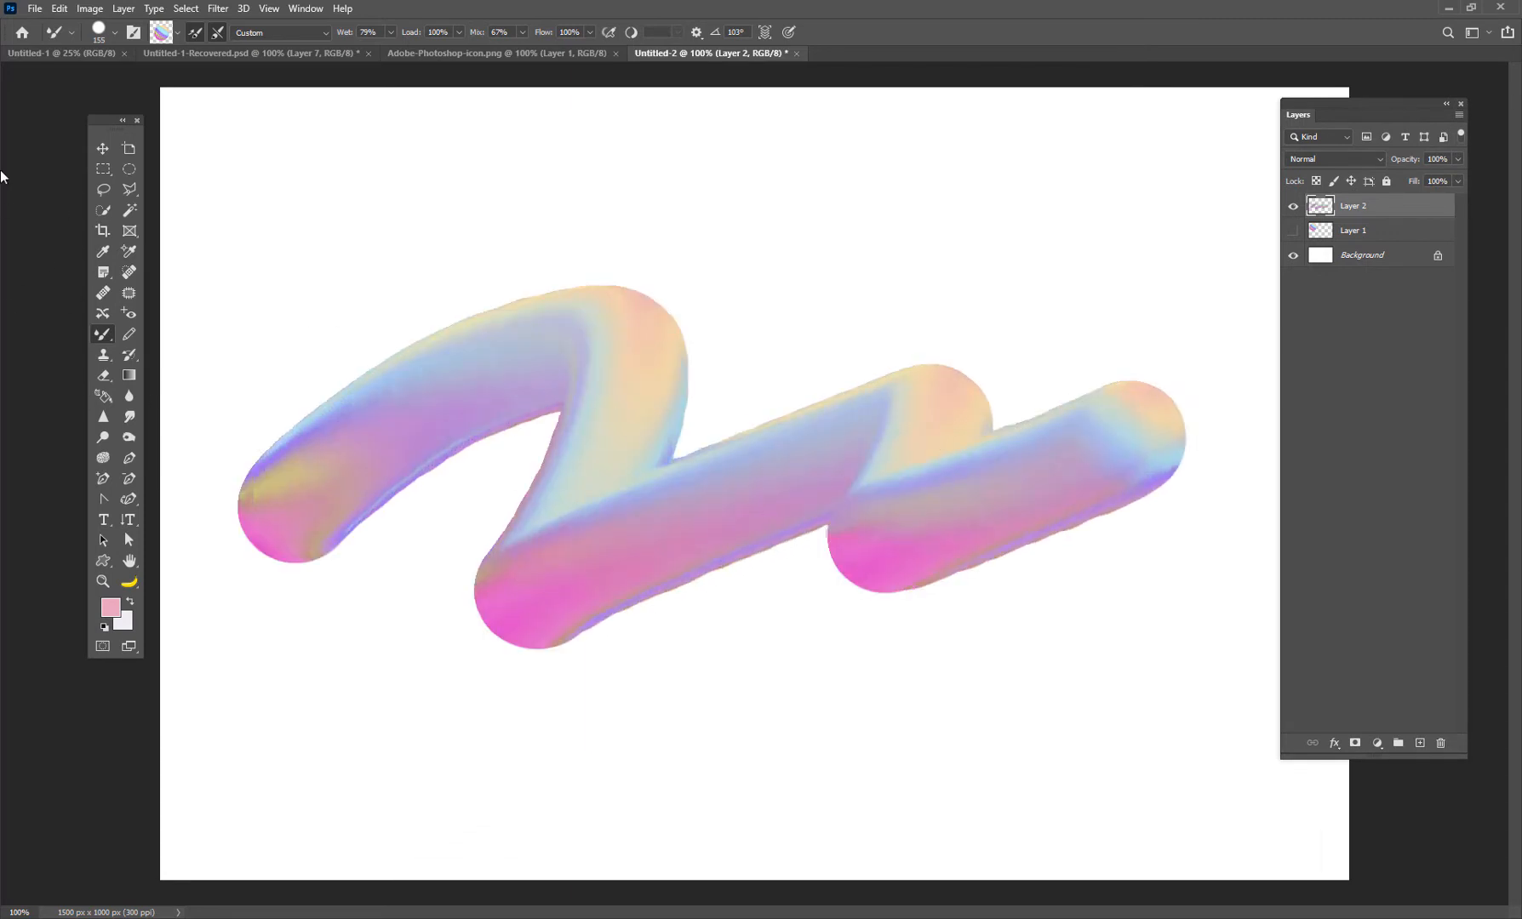
{"action": "key", "text": "ctrl+z"}
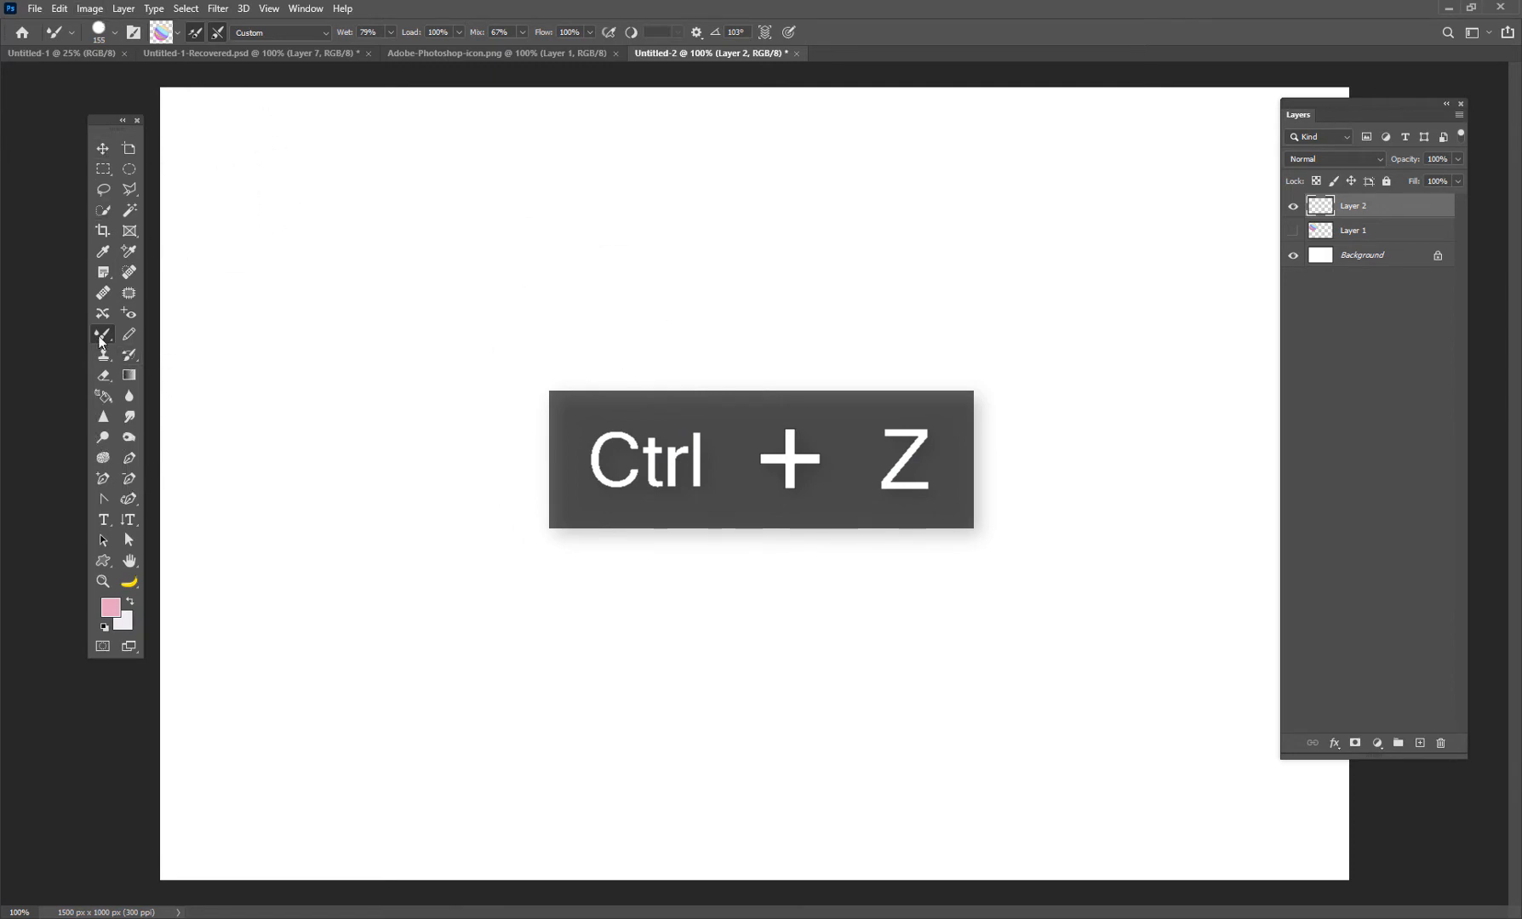
Examine the brush presets, the option for loading Legacy Brushes, and the contents of the Basic Brushes group
{"action": "left_click", "coordinate": [115, 36]}
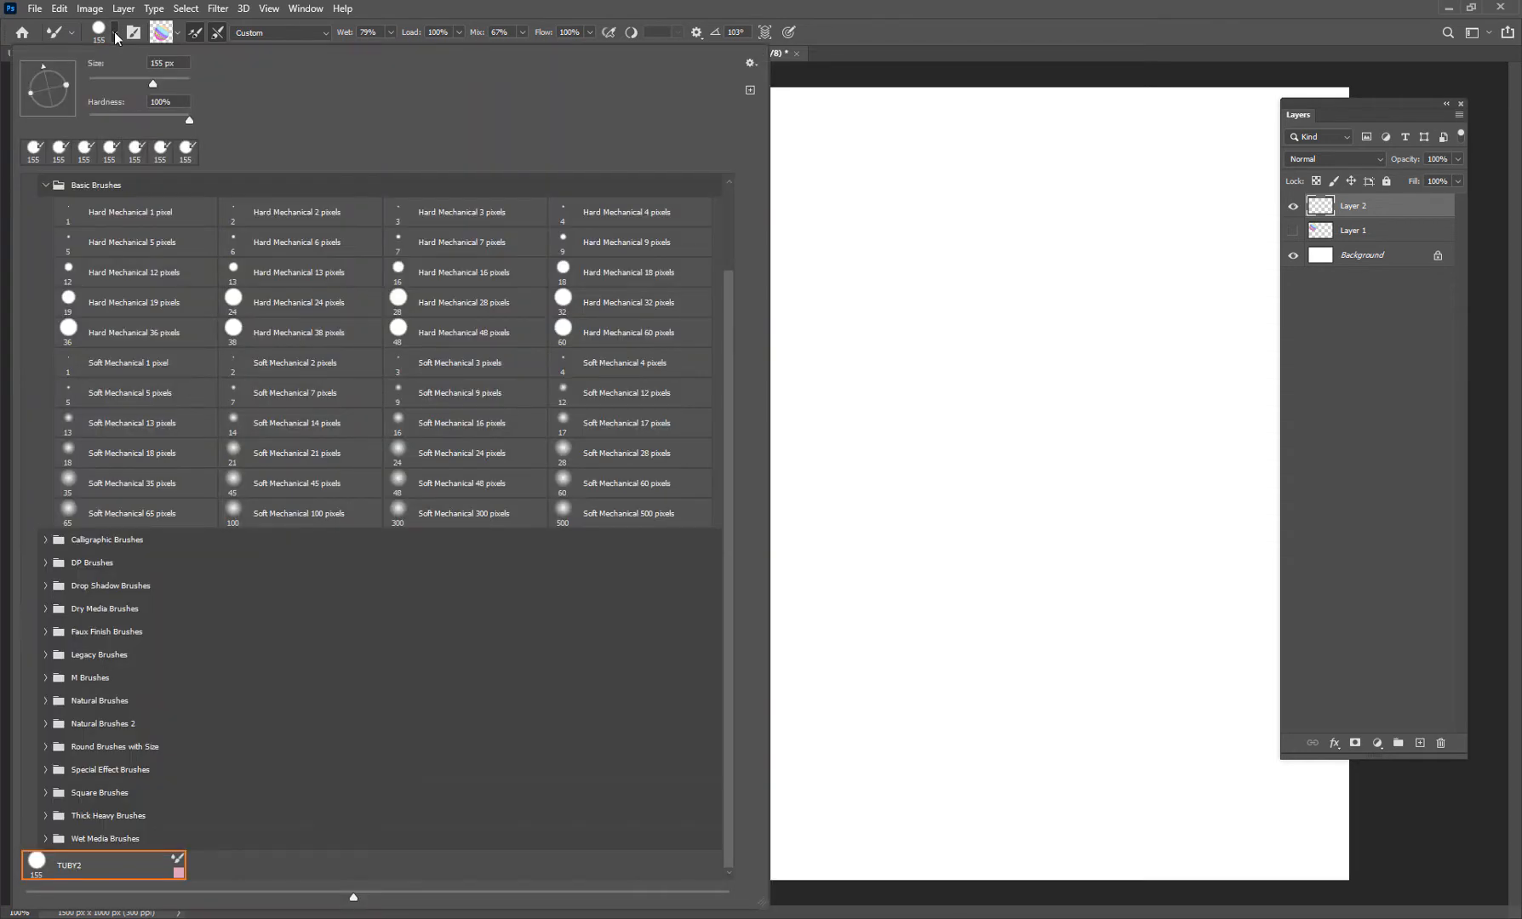
{"action": "left_click", "coordinate": [747, 64]}
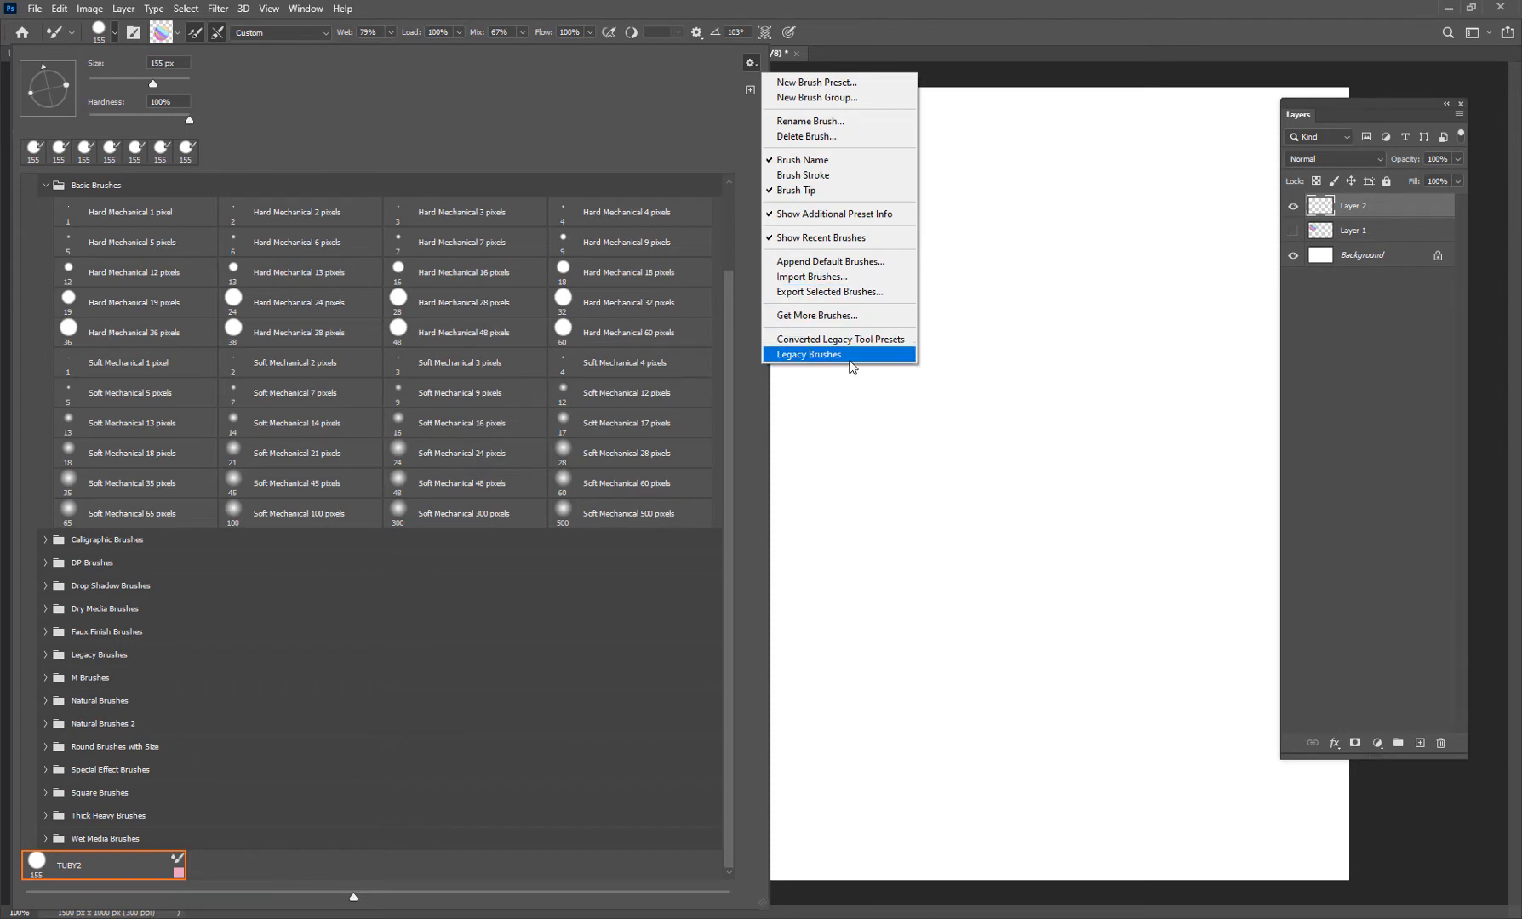
{"action": "left_click", "coordinate": [44, 185]}
{"action": "left_click", "coordinate": [45, 186]}
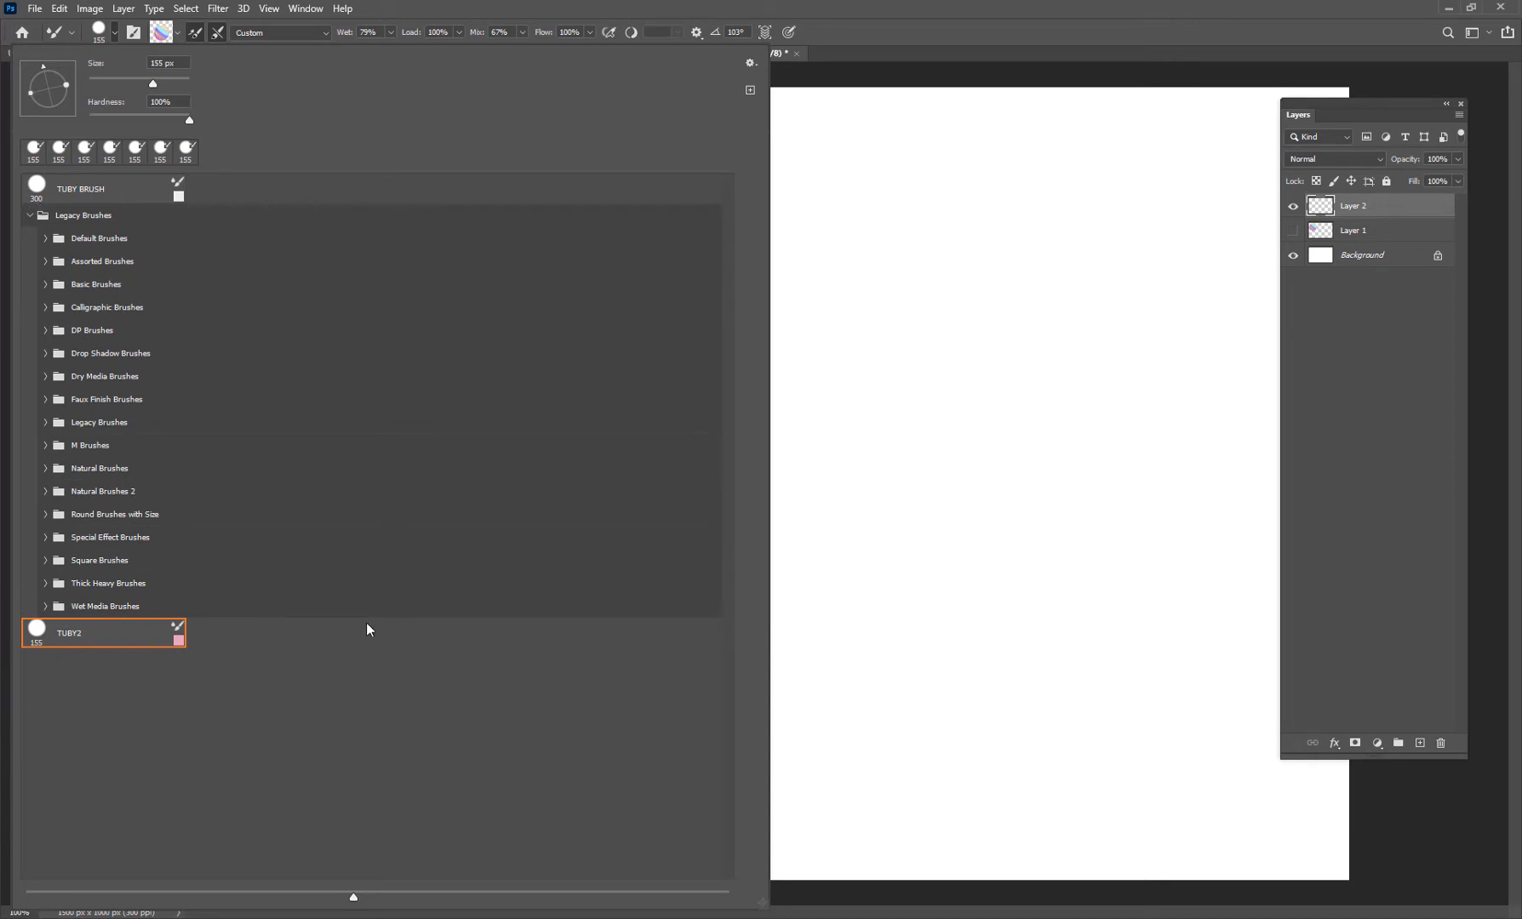
{"action": "mouse_move", "coordinate": [956, 380]}
{"action": "left_mouse_down"}
{"action": "mouse_move", "coordinate": [883, 506]}
{"action": "mouse_move", "coordinate": [666, 472]}
{"action": "mouse_move", "coordinate": [528, 400]}
{"action": "mouse_move", "coordinate": [258, 451]}
{"action": "left_mouse_up"}
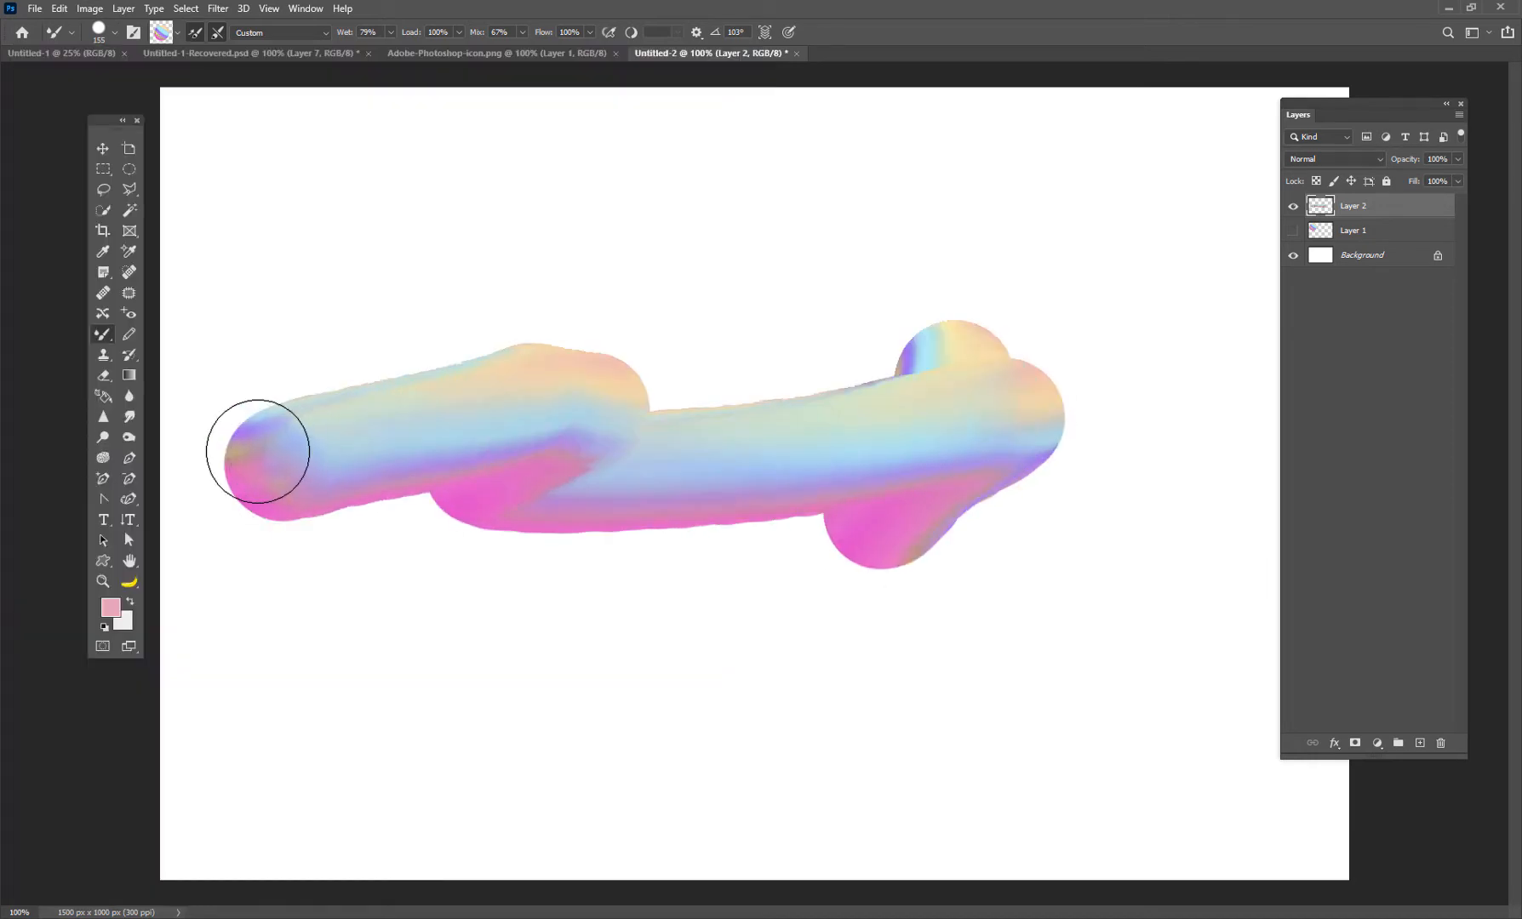
{"action": "key", "text": "ctrl+z"}
{"action": "left_click", "coordinate": [116, 33]}
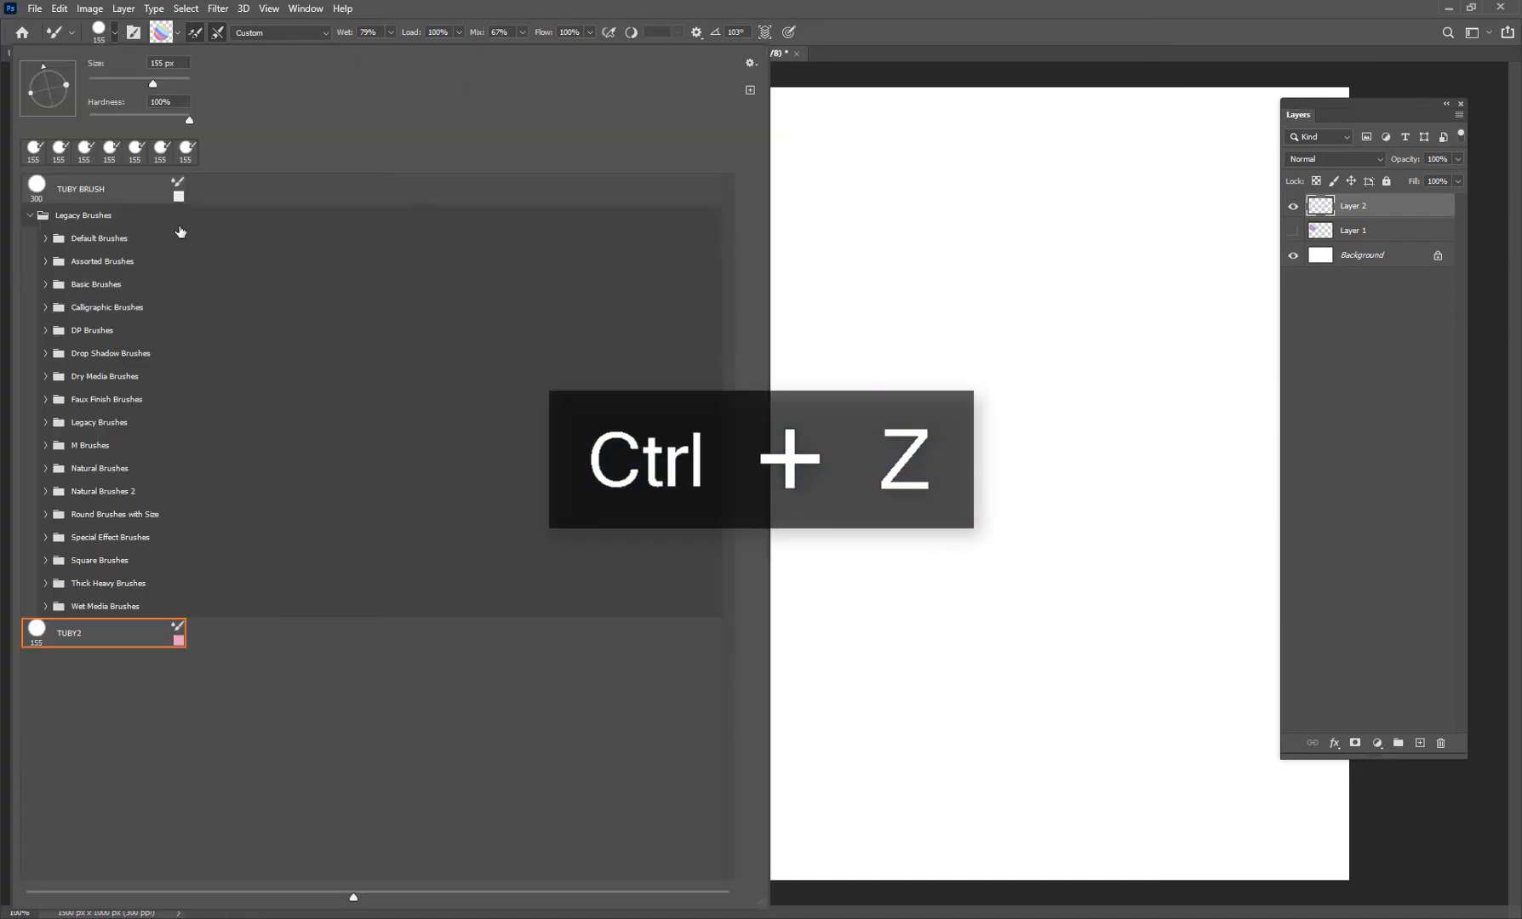
{"action": "left_click", "coordinate": [46, 284]}
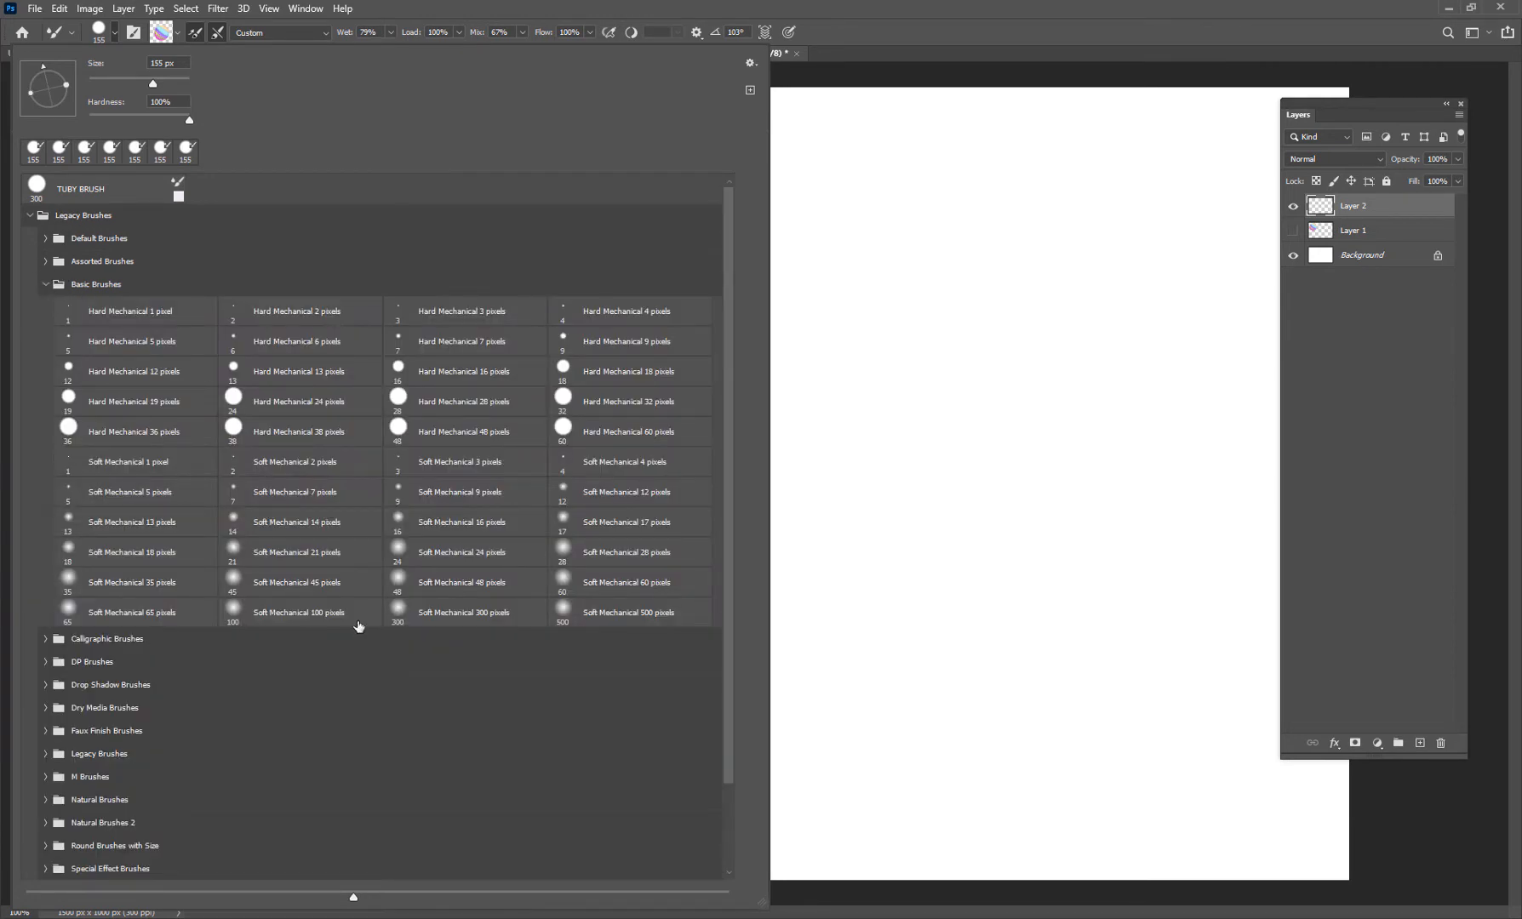
{"action": "left_click", "coordinate": [45, 285]}
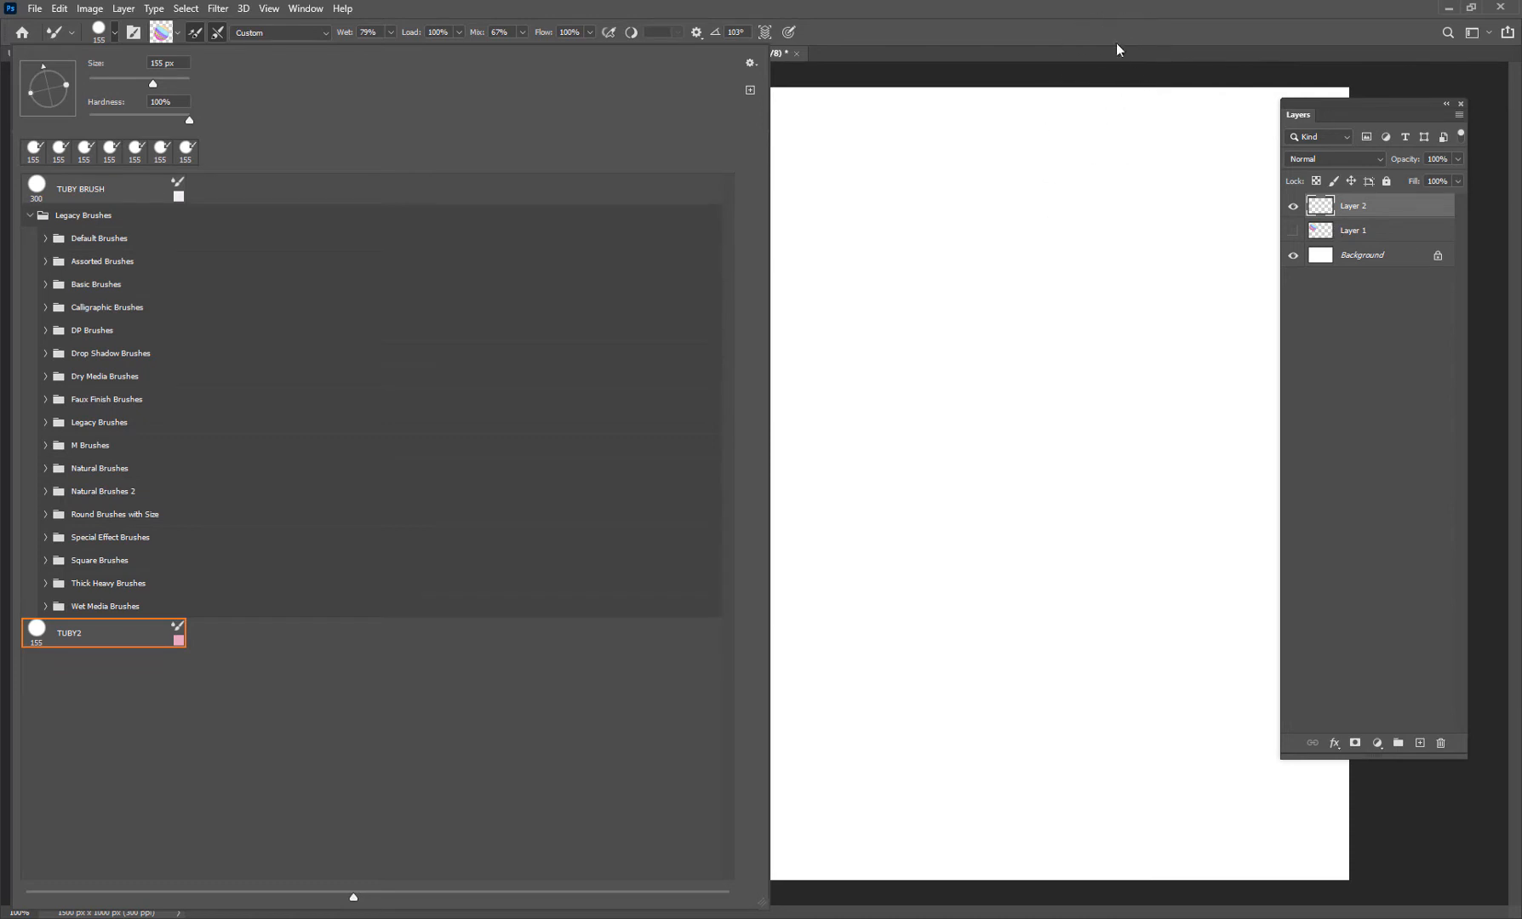
Delete Layer 1 and Layer 2, and add a new blank layer above the background
{"action": "left_click", "coordinate": [1388, 230]}
{"action": "left_click", "coordinate": [1387, 231]}
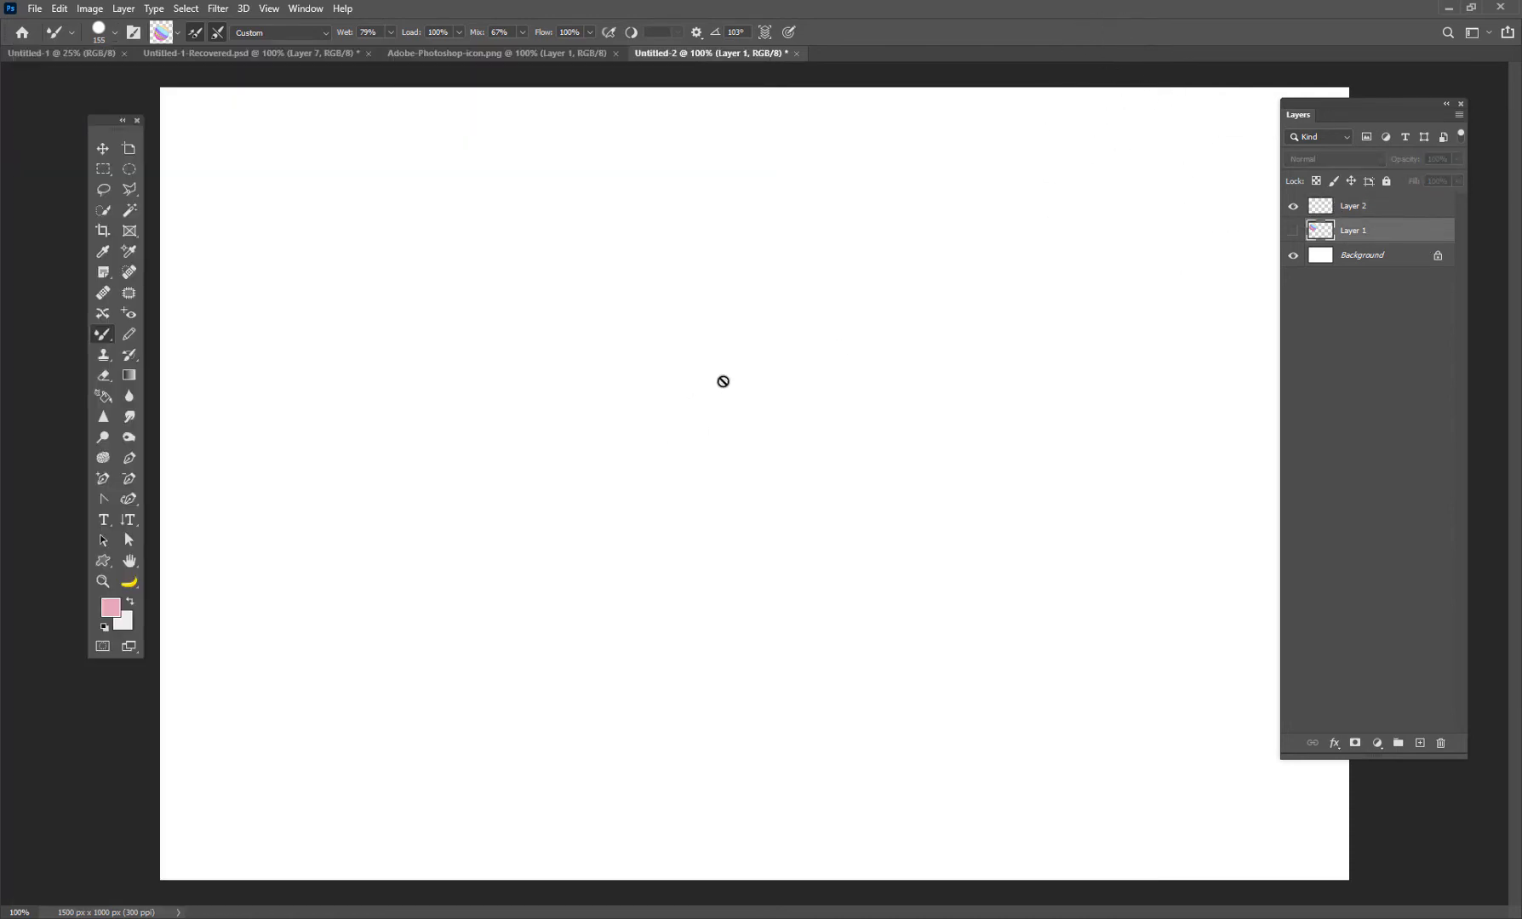
{"action": "left_click", "coordinate": [1365, 209], "text": "ctrl"}
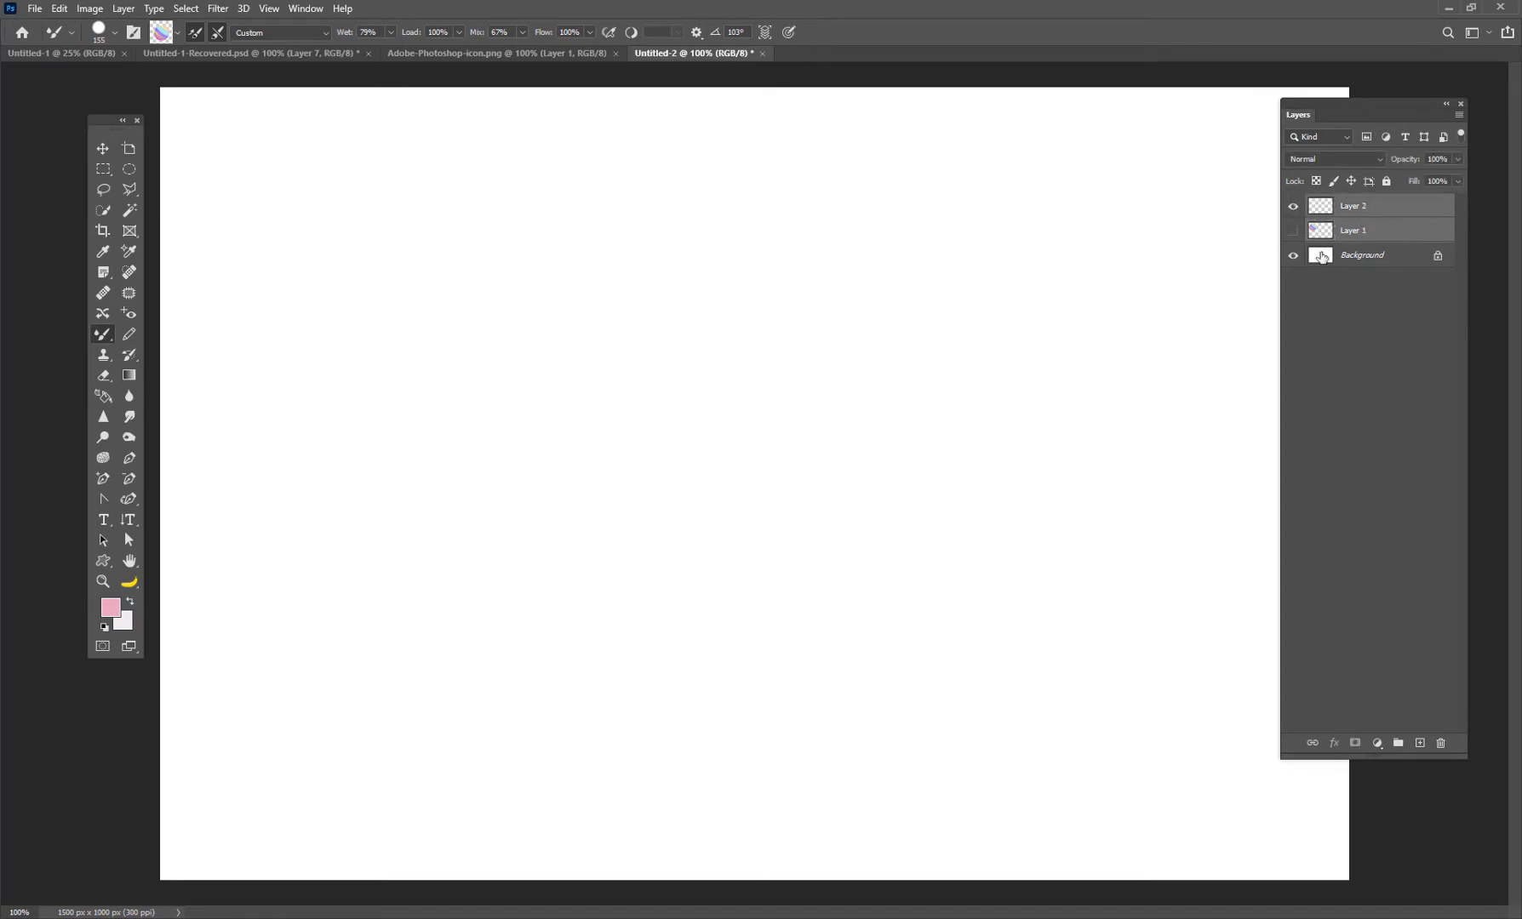
{"action": "left_click", "coordinate": [1438, 745]}
{"action": "left_click", "coordinate": [699, 354]}
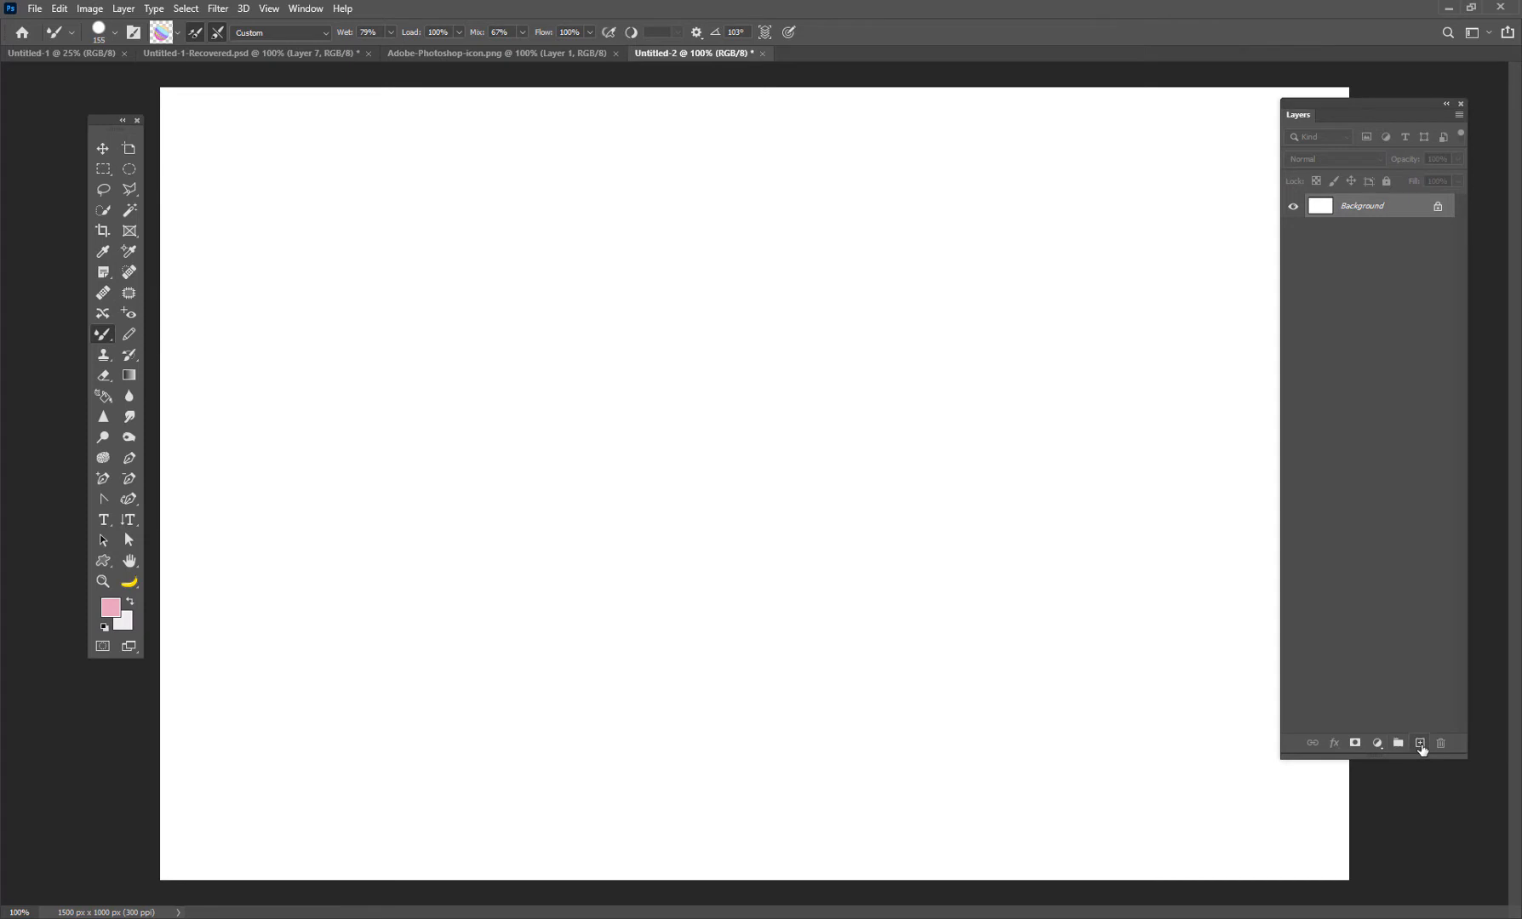
{"action": "left_click", "coordinate": [1419, 744]}
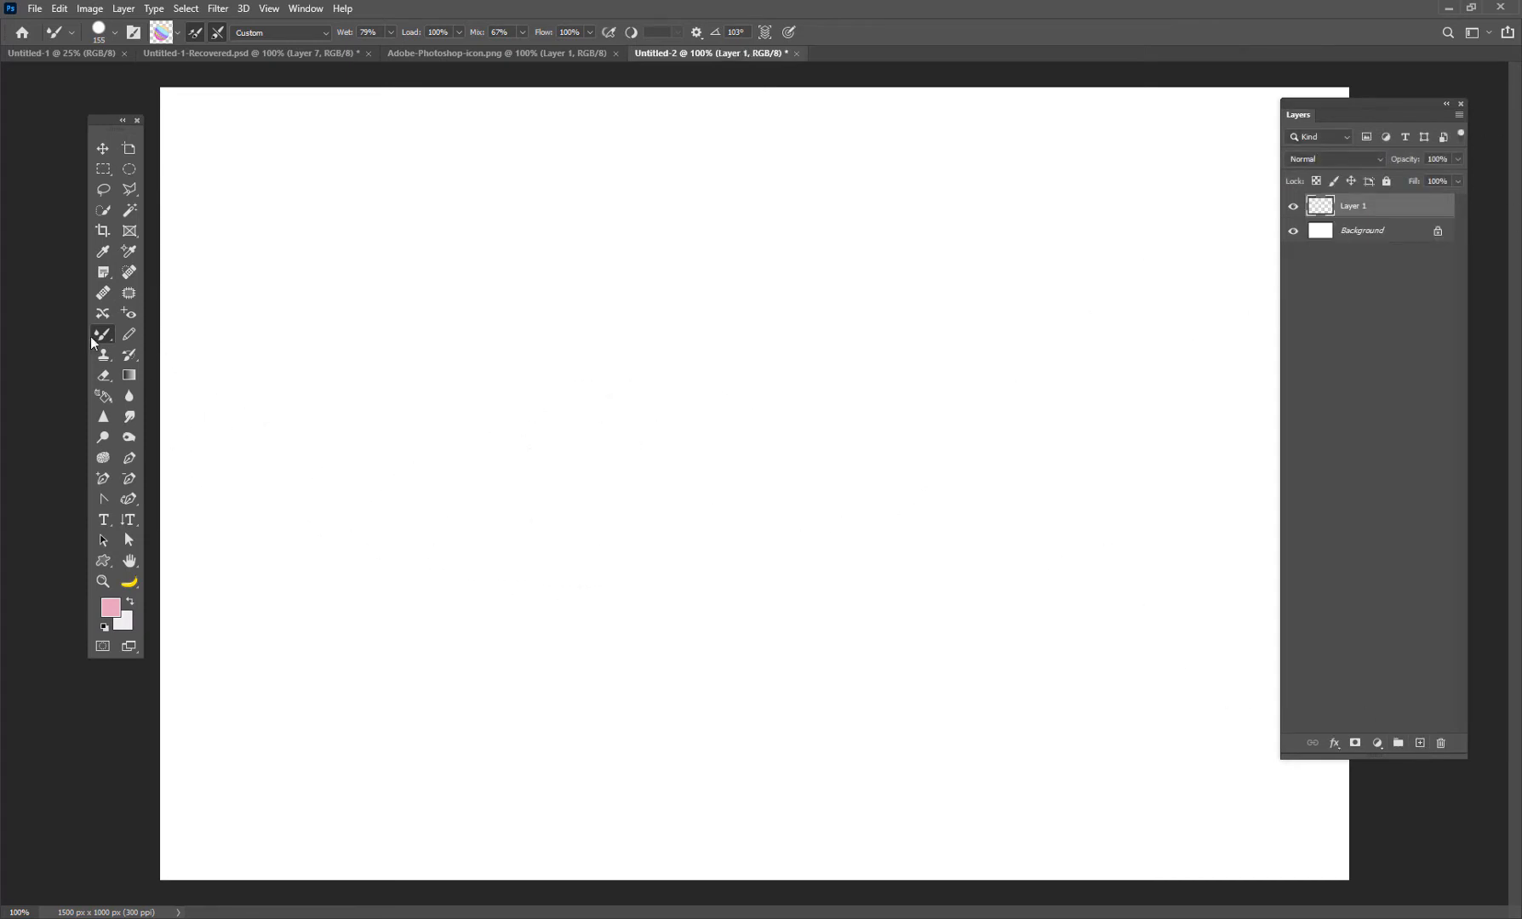
Make a circular selection about 222 px in diameter in the upper-left area of the canvas with the Elliptical Marquee
{"action": "left_click", "coordinate": [128, 170]}
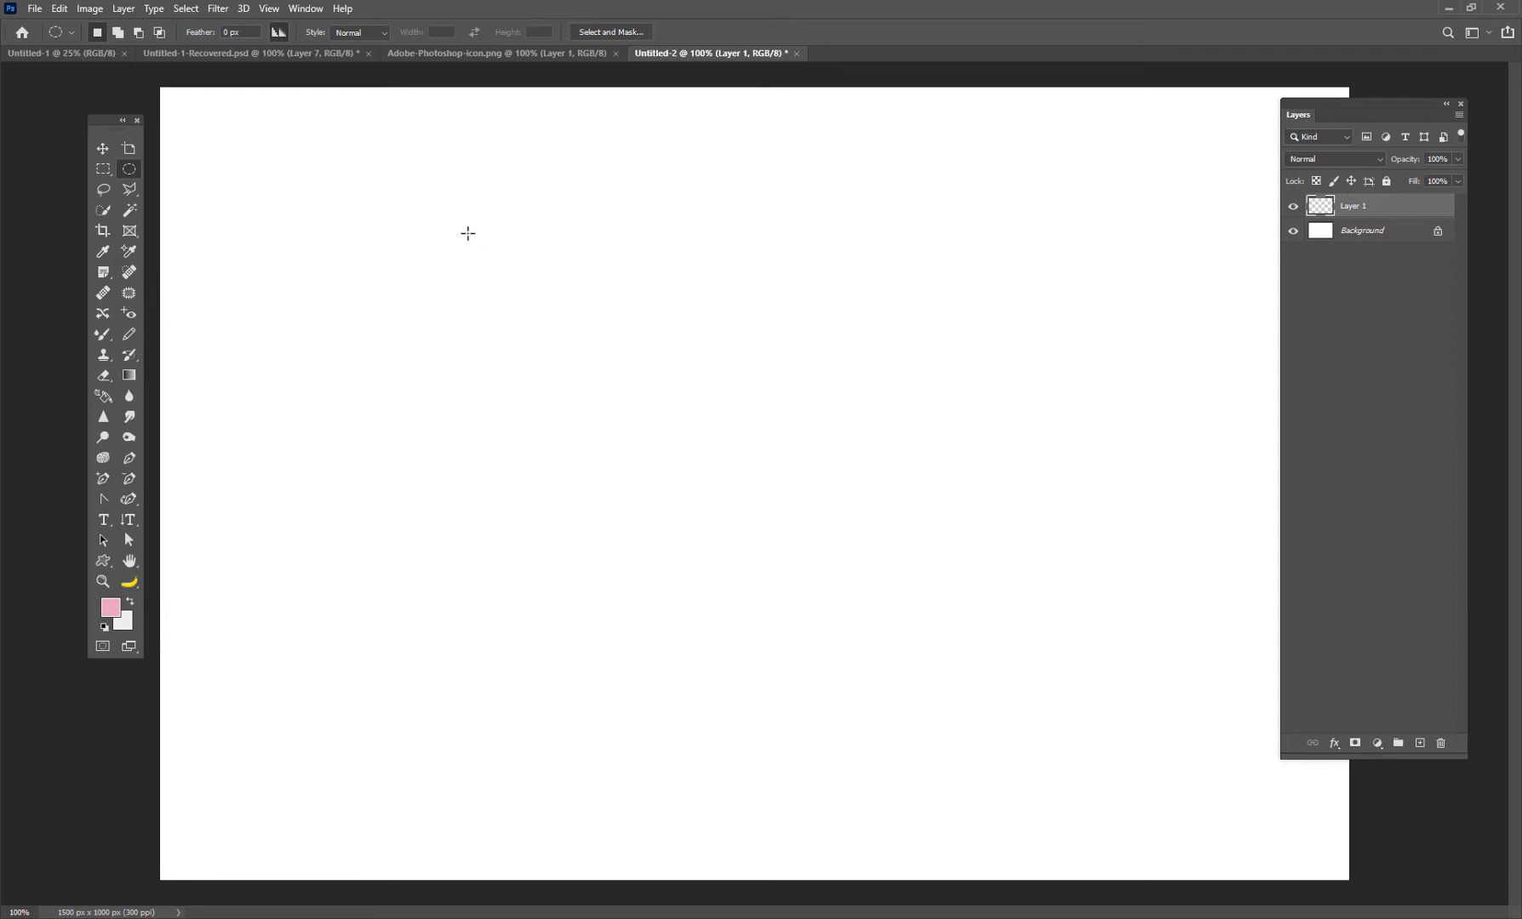
{"action": "left_click_drag", "start_coordinate": [468, 233], "coordinate": [663, 408]}
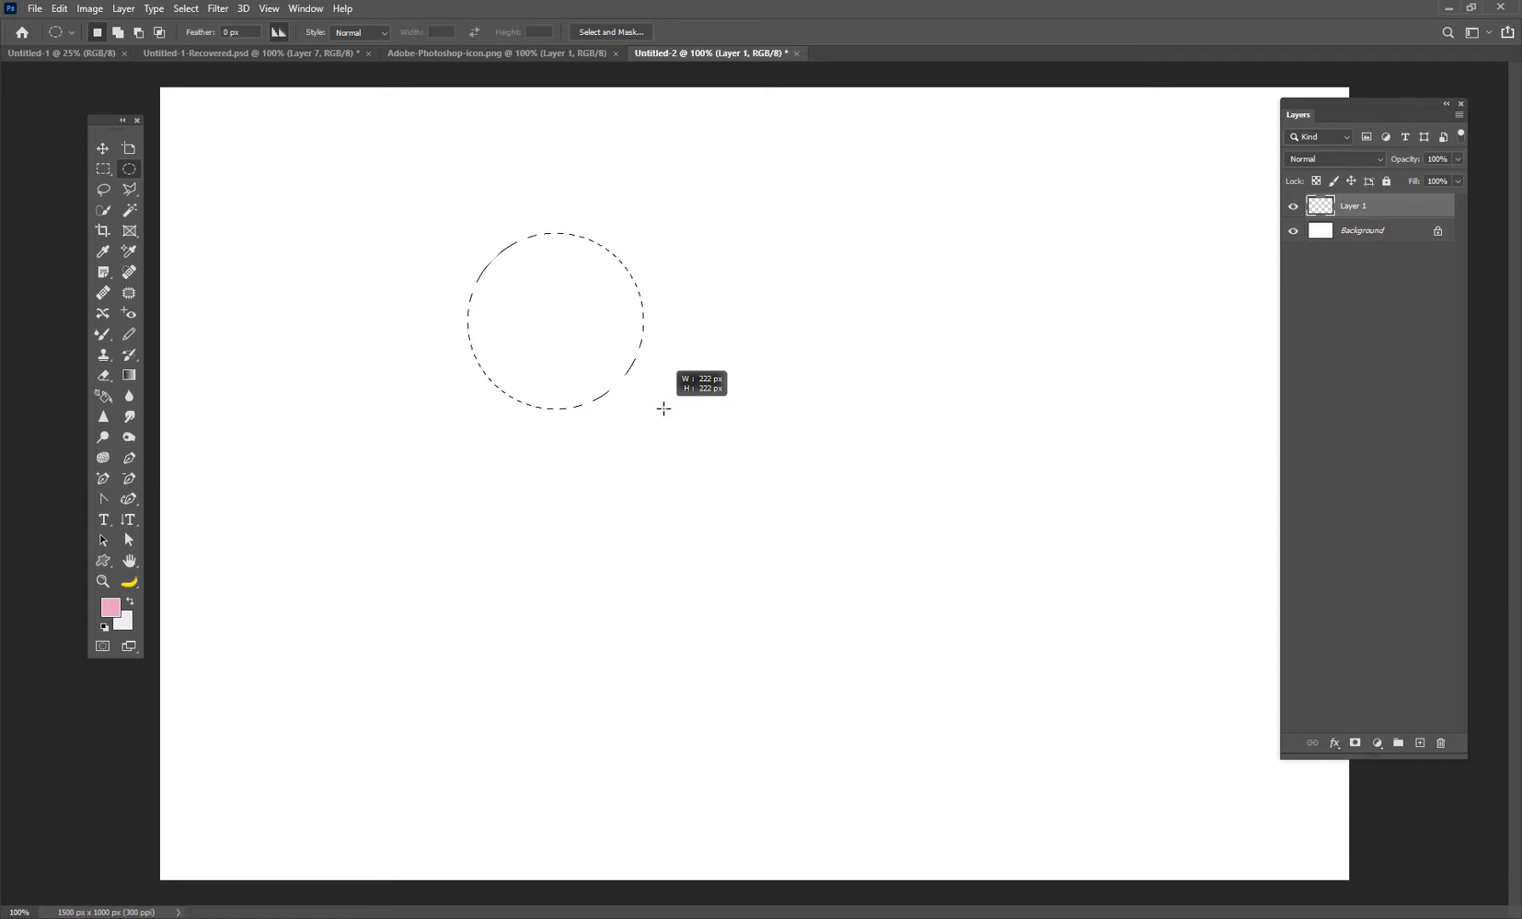
{"action": "key", "text": "ctrl+d"}
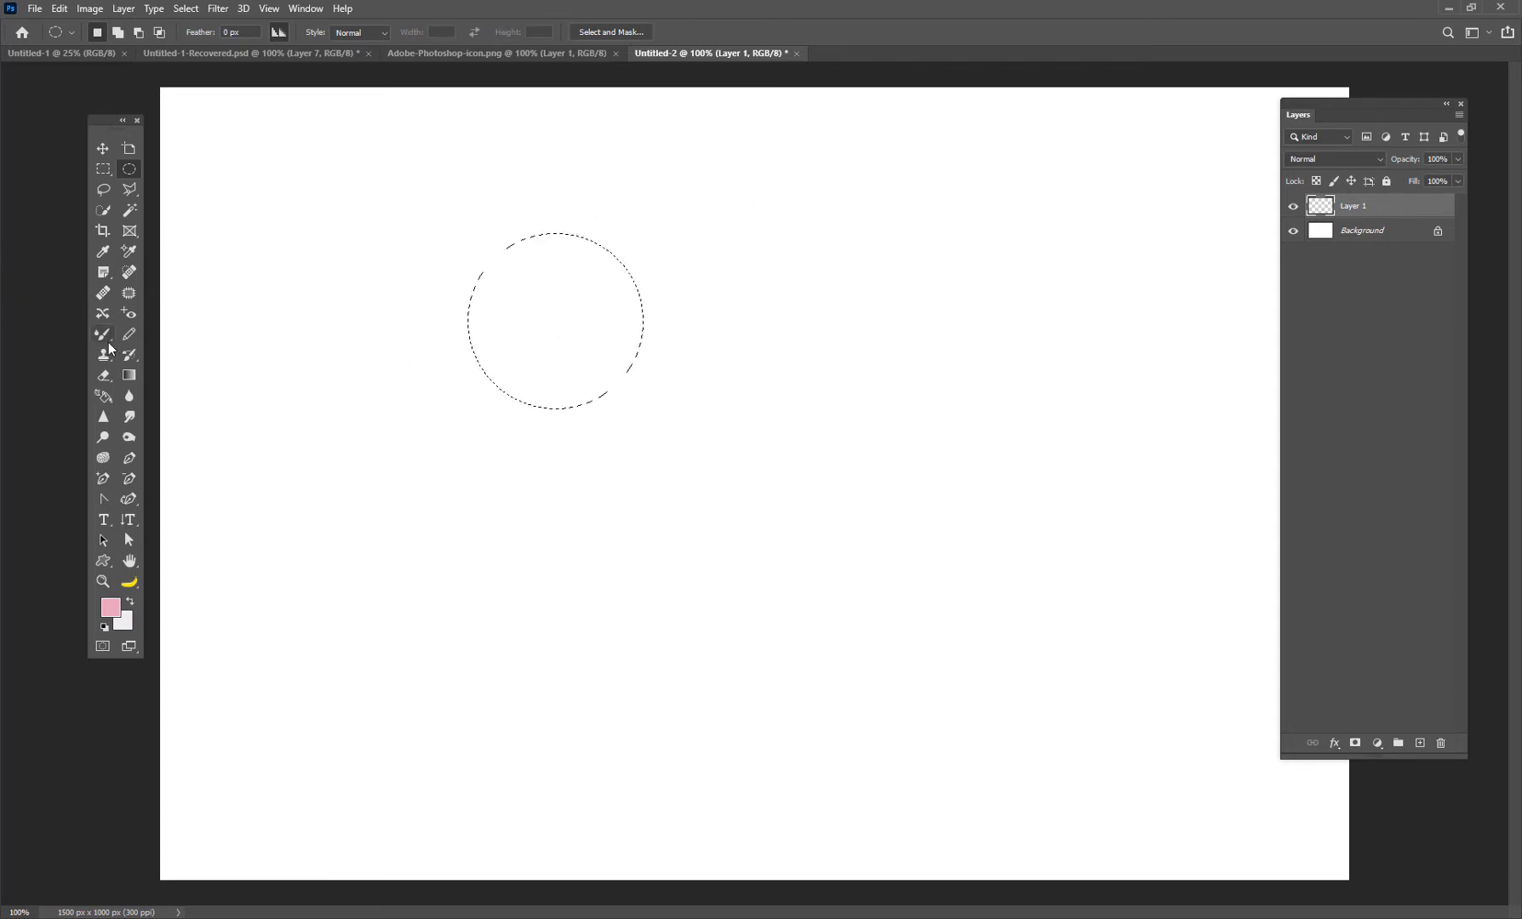
Switch to the Brush tool and choose the Soft Mechanical 24 pixels preset from the Basic Brushes group
{"action": "left_click_drag", "start_coordinate": [98, 334], "coordinate": [139, 330]}
{"action": "left_click", "coordinate": [114, 34]}
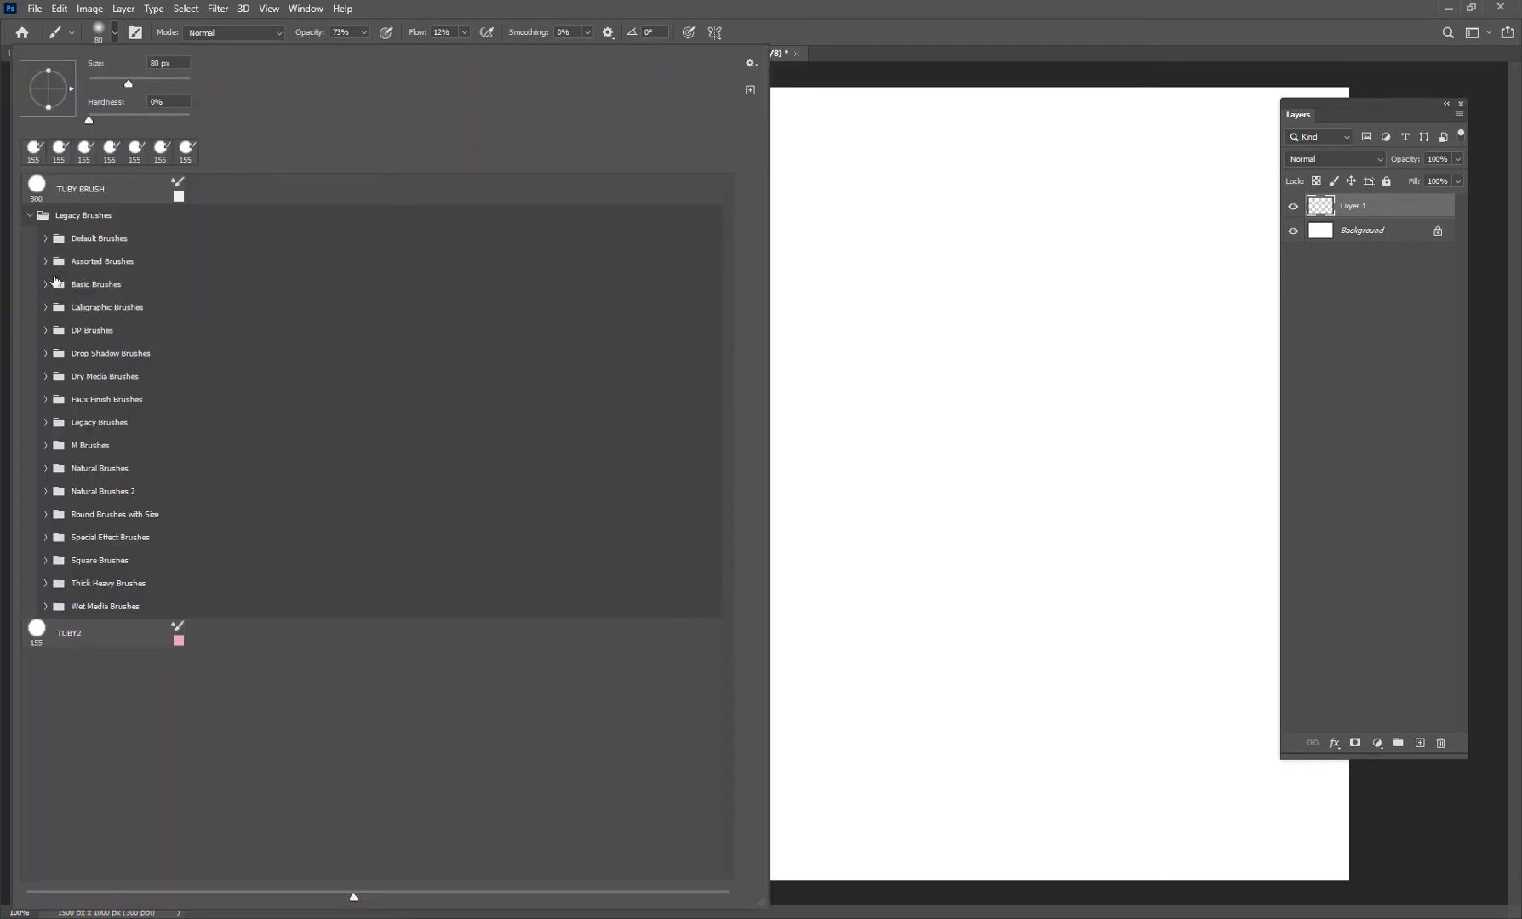
{"action": "left_click", "coordinate": [45, 285]}
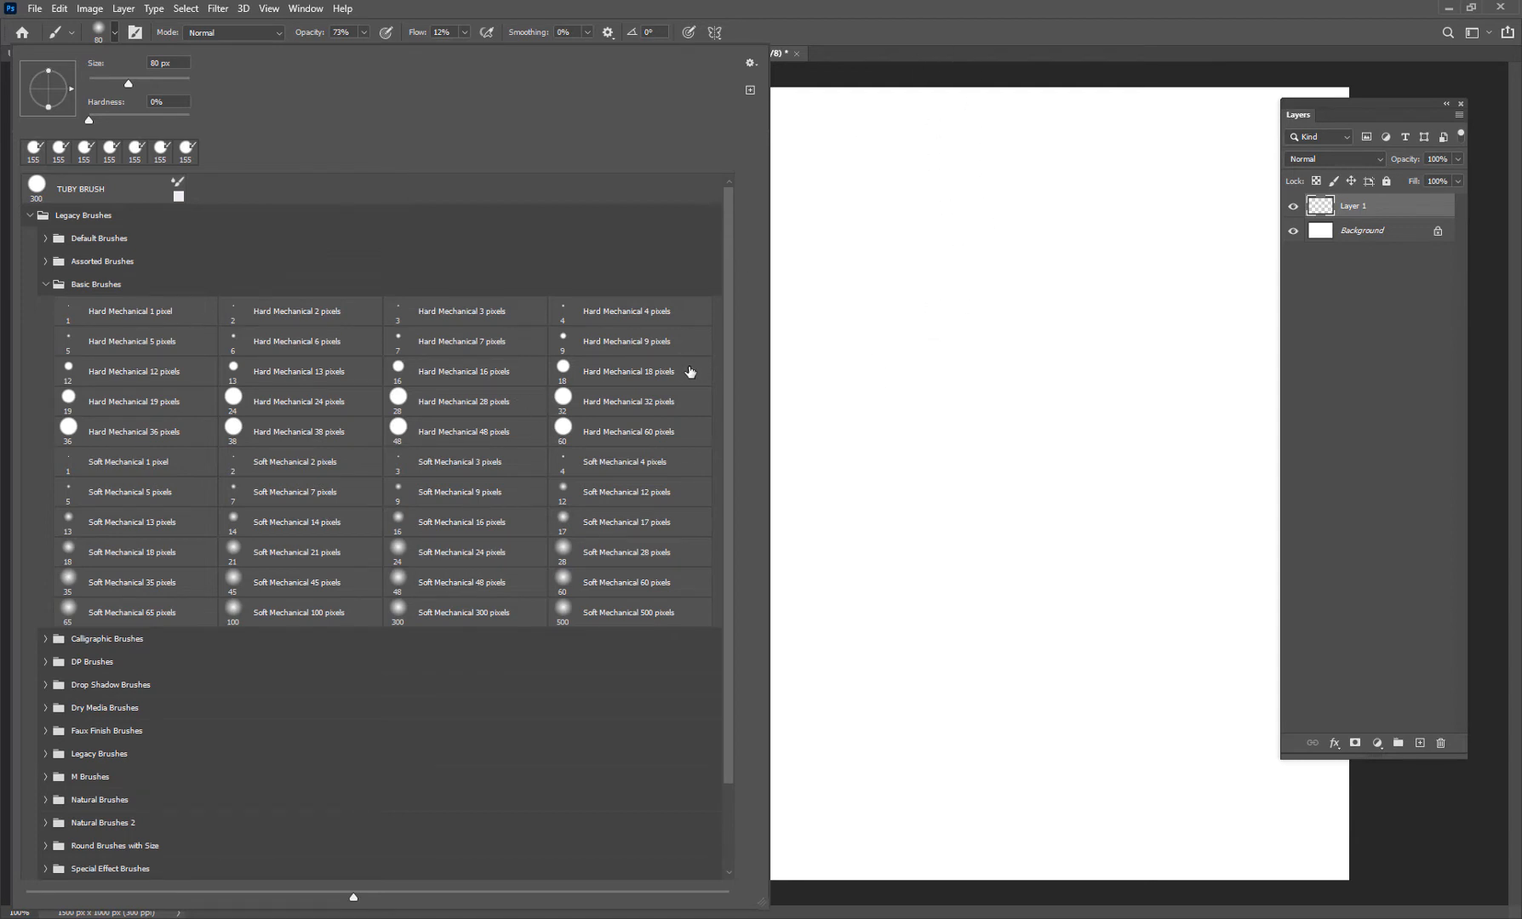
{"action": "left_click", "coordinate": [427, 559]}
{"action": "left_click", "coordinate": [1053, 51]}
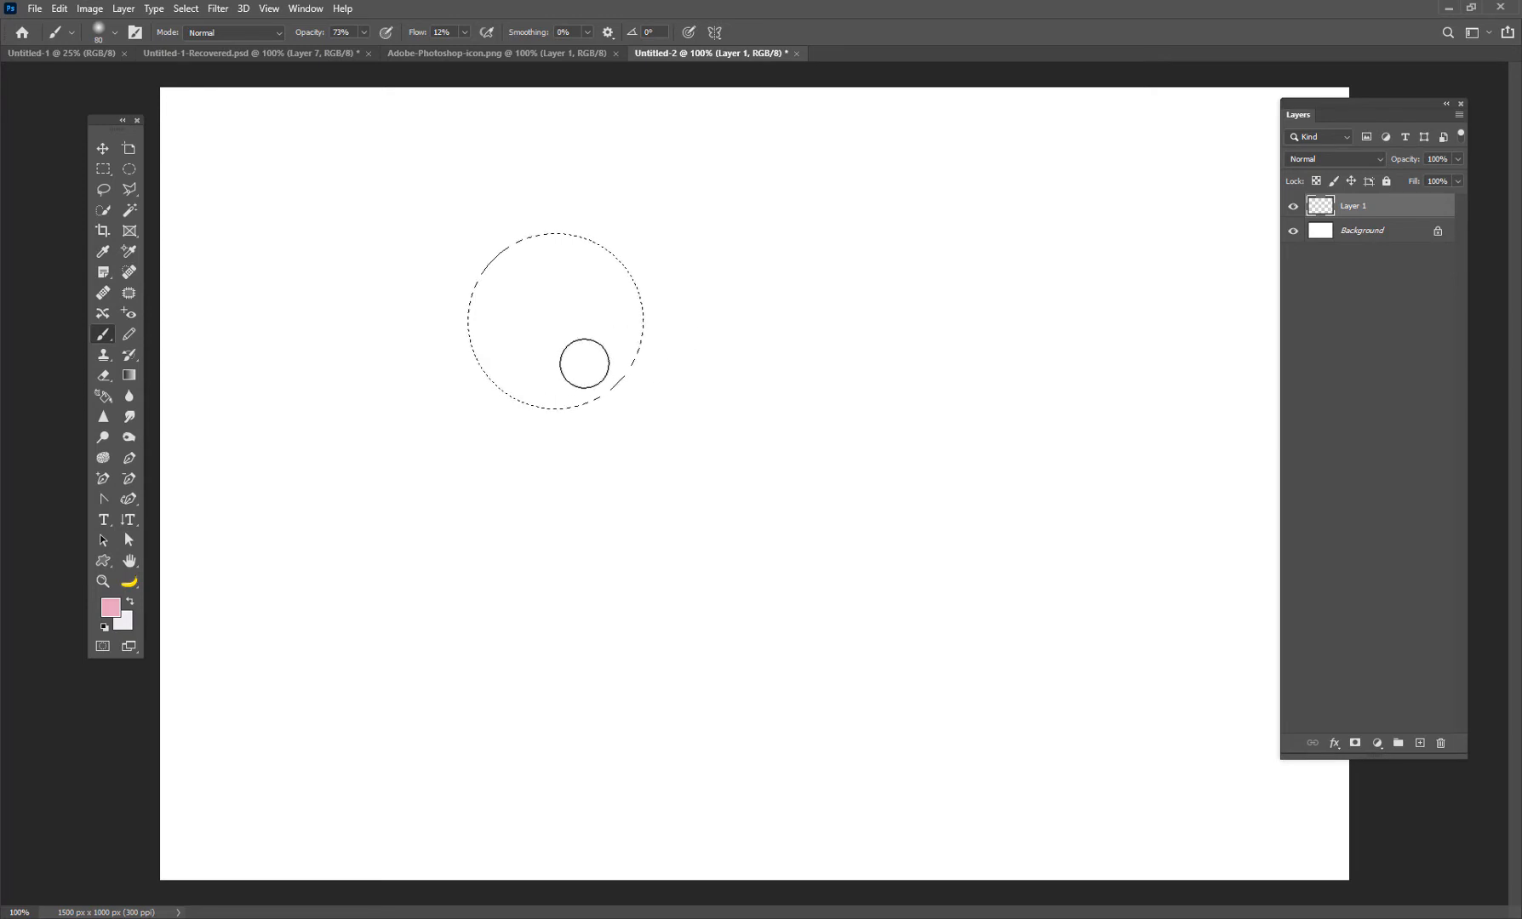
Paint soft pink over the circular selection using a 150 px brush at 34% opacity
{"action": "key", "text": "bracketright"}
{"action": "key", "text": "bracketright"}
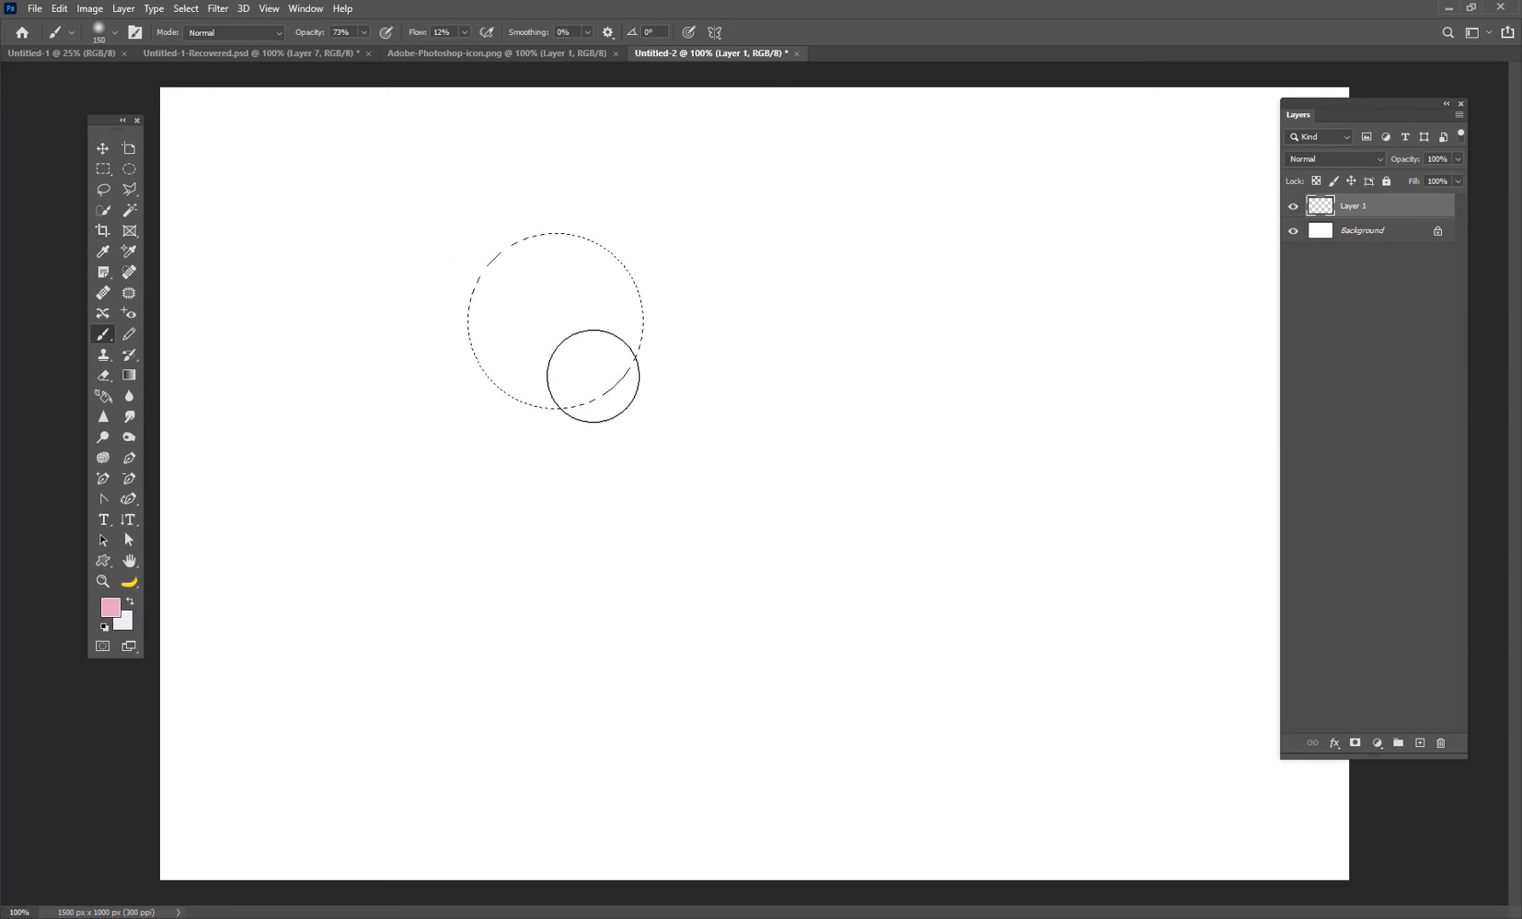
{"action": "left_click", "coordinate": [114, 32]}
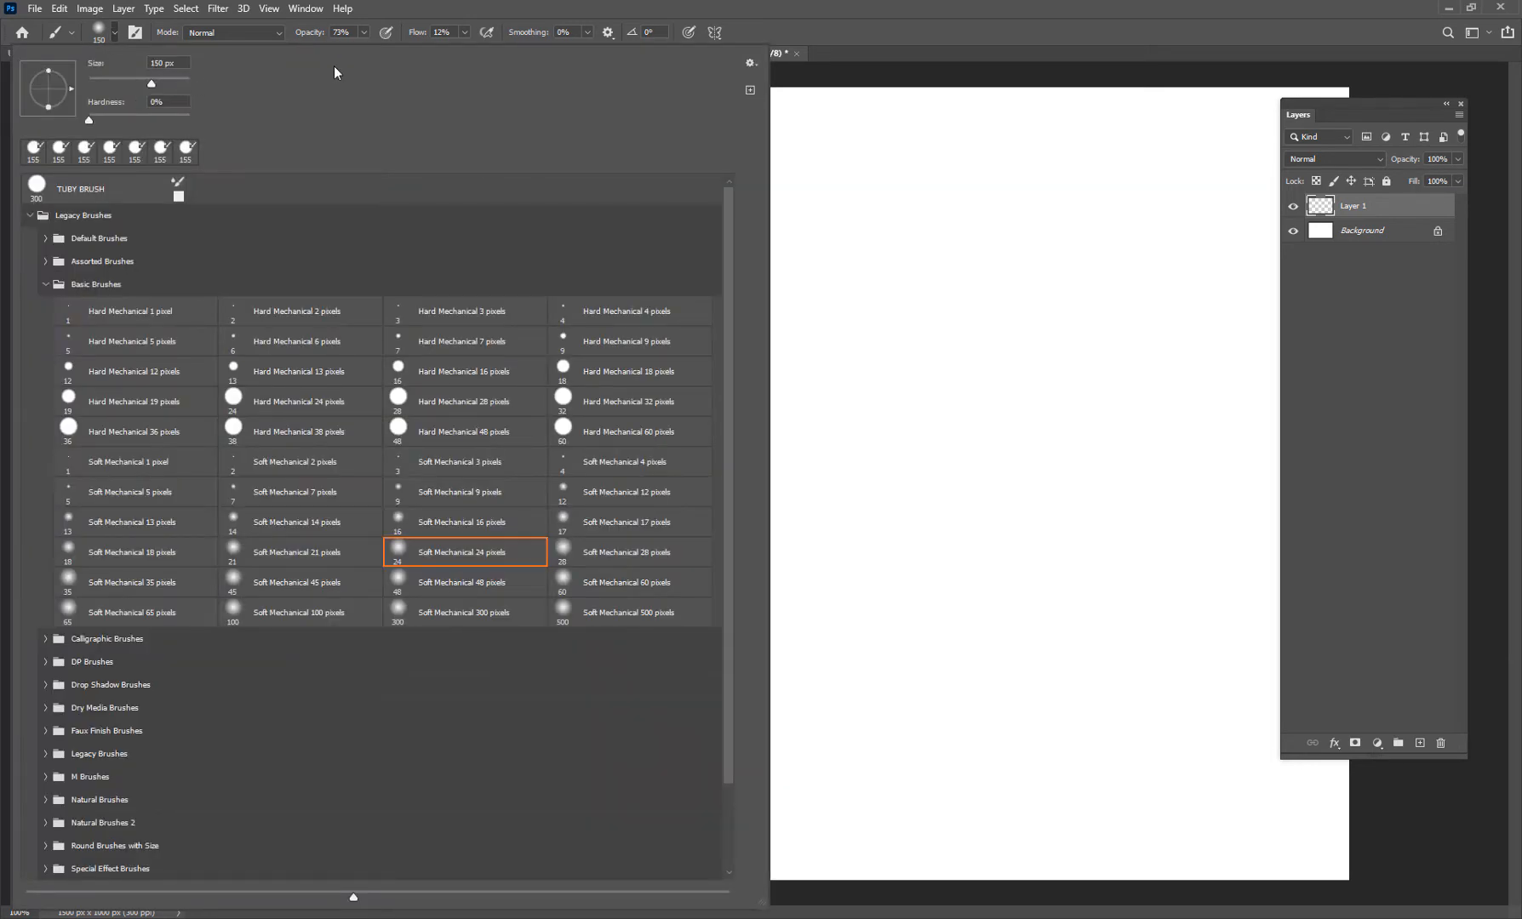
{"action": "left_click", "coordinate": [823, 12]}
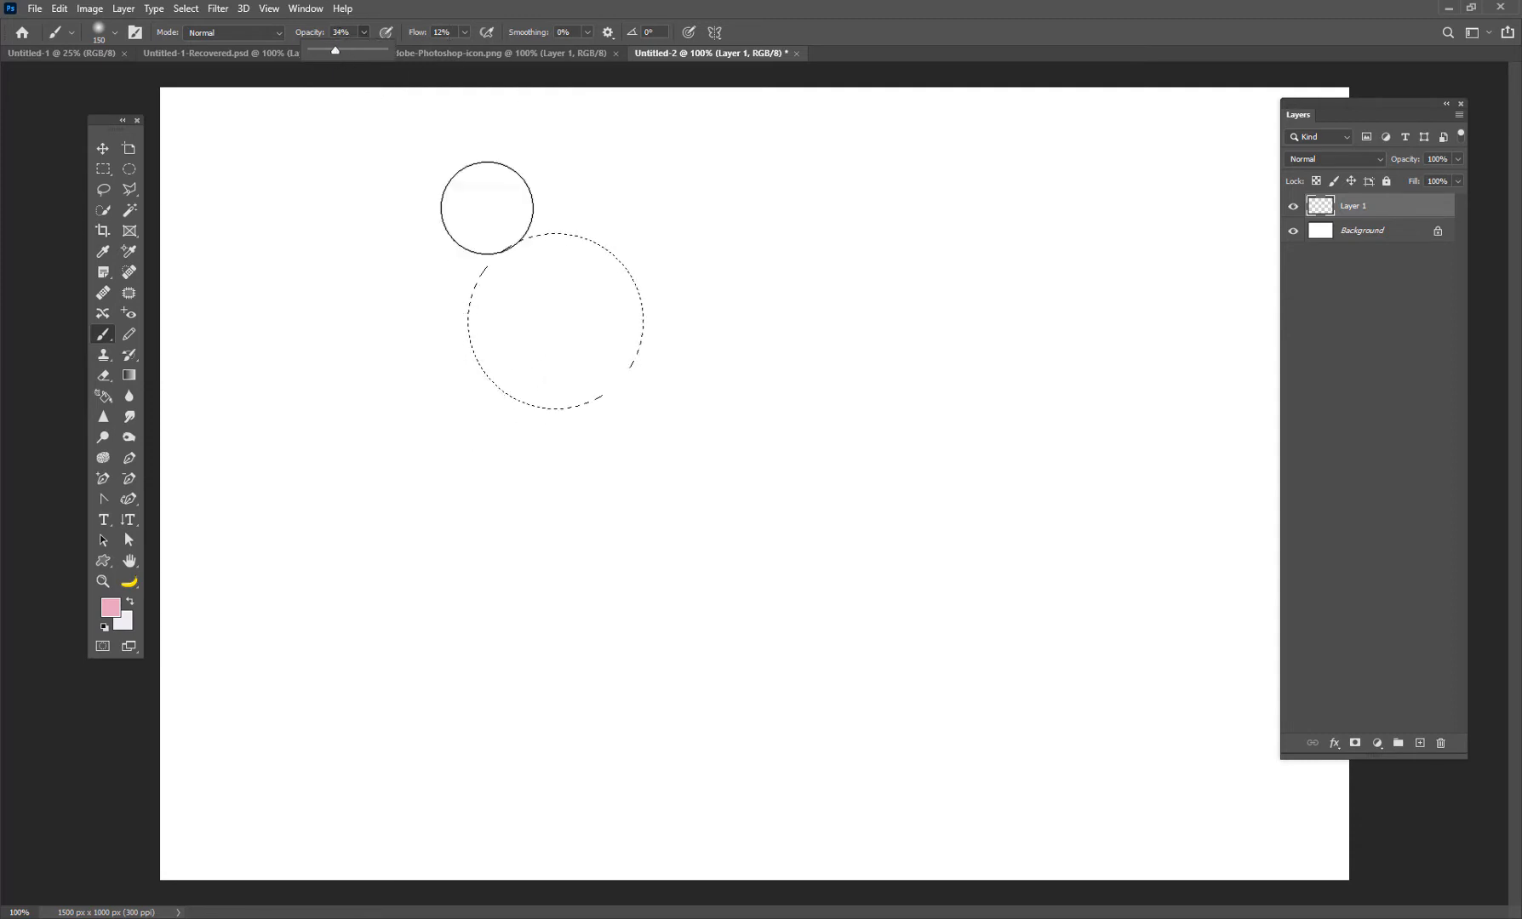
{"action": "mouse_move", "coordinate": [457, 289]}
{"action": "left_mouse_down"}
{"action": "mouse_move", "coordinate": [482, 360]}
{"action": "mouse_move", "coordinate": [701, 423]}
{"action": "mouse_move", "coordinate": [443, 338]}
{"action": "mouse_move", "coordinate": [433, 255]}
{"action": "mouse_move", "coordinate": [669, 362]}
{"action": "mouse_move", "coordinate": [440, 263]}
{"action": "mouse_move", "coordinate": [730, 286]}
{"action": "mouse_move", "coordinate": [552, 297]}
{"action": "mouse_move", "coordinate": [448, 326]}
{"action": "mouse_move", "coordinate": [617, 299]}
{"action": "mouse_move", "coordinate": [732, 389]}
{"action": "mouse_move", "coordinate": [388, 356]}
{"action": "mouse_move", "coordinate": [449, 315]}
{"action": "mouse_move", "coordinate": [672, 336]}
{"action": "mouse_move", "coordinate": [449, 536]}
{"action": "mouse_move", "coordinate": [607, 334]}
{"action": "mouse_move", "coordinate": [432, 358]}
{"action": "mouse_move", "coordinate": [508, 292]}
{"action": "mouse_move", "coordinate": [399, 254]}
{"action": "mouse_move", "coordinate": [539, 377]}
{"action": "mouse_move", "coordinate": [675, 320]}
{"action": "mouse_move", "coordinate": [523, 514]}
{"action": "mouse_move", "coordinate": [585, 419]}
{"action": "mouse_move", "coordinate": [341, 370]}
{"action": "mouse_move", "coordinate": [509, 389]}
{"action": "mouse_move", "coordinate": [670, 340]}
{"action": "mouse_move", "coordinate": [449, 248]}
{"action": "mouse_move", "coordinate": [584, 371]}
{"action": "mouse_move", "coordinate": [494, 422]}
{"action": "left_mouse_up"}
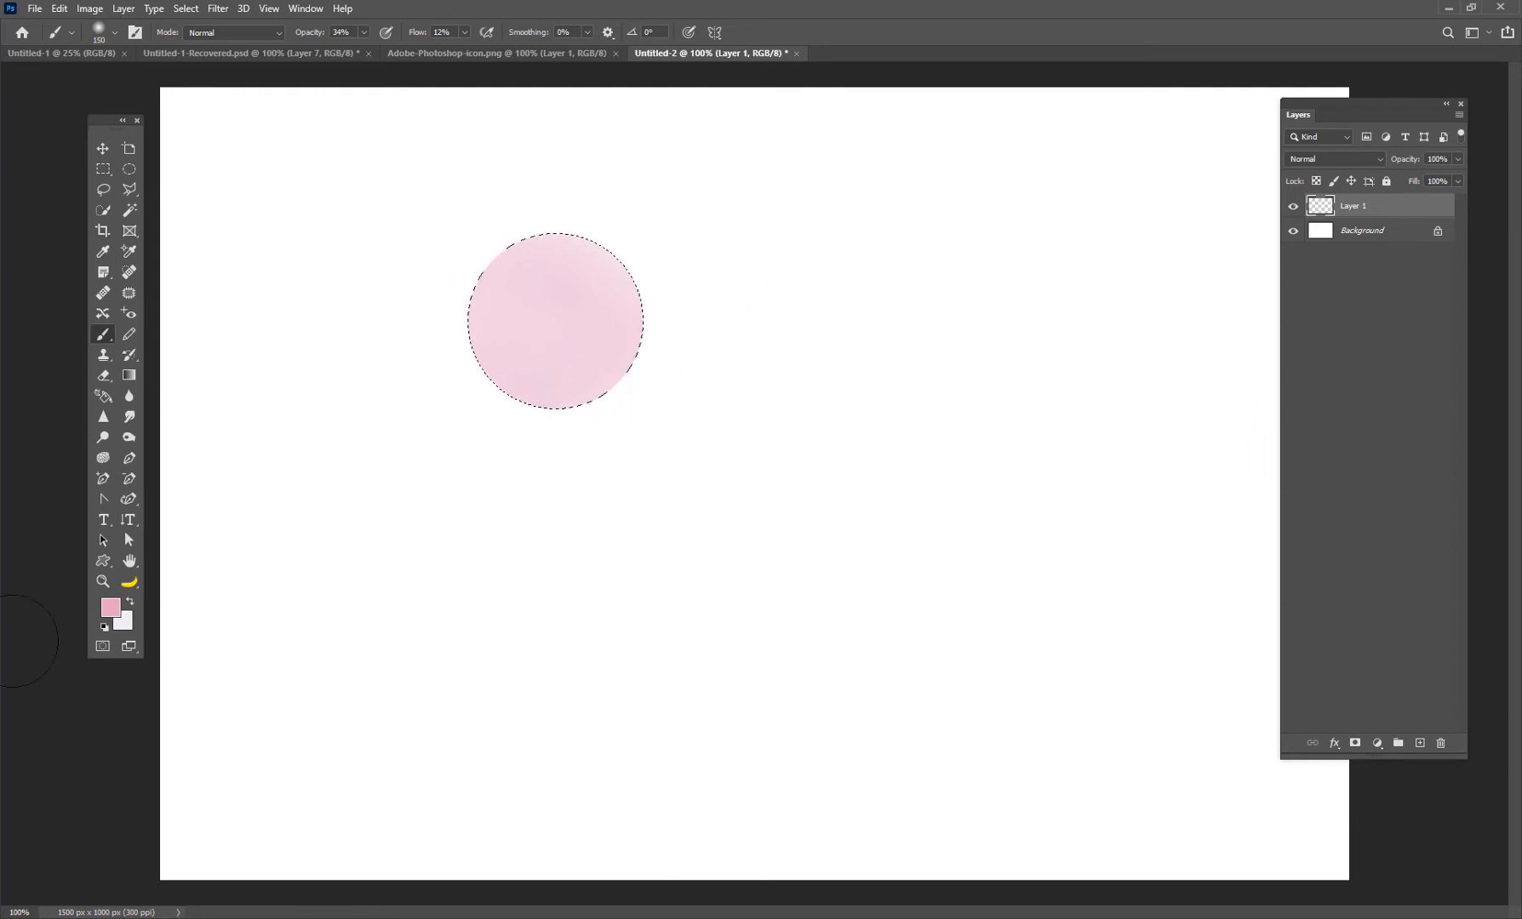
Set the foreground color to light purple dfa6f7 and paint a diagonal stripe across the circle with a 90 px brush
{"action": "left_click", "coordinate": [110, 607]}
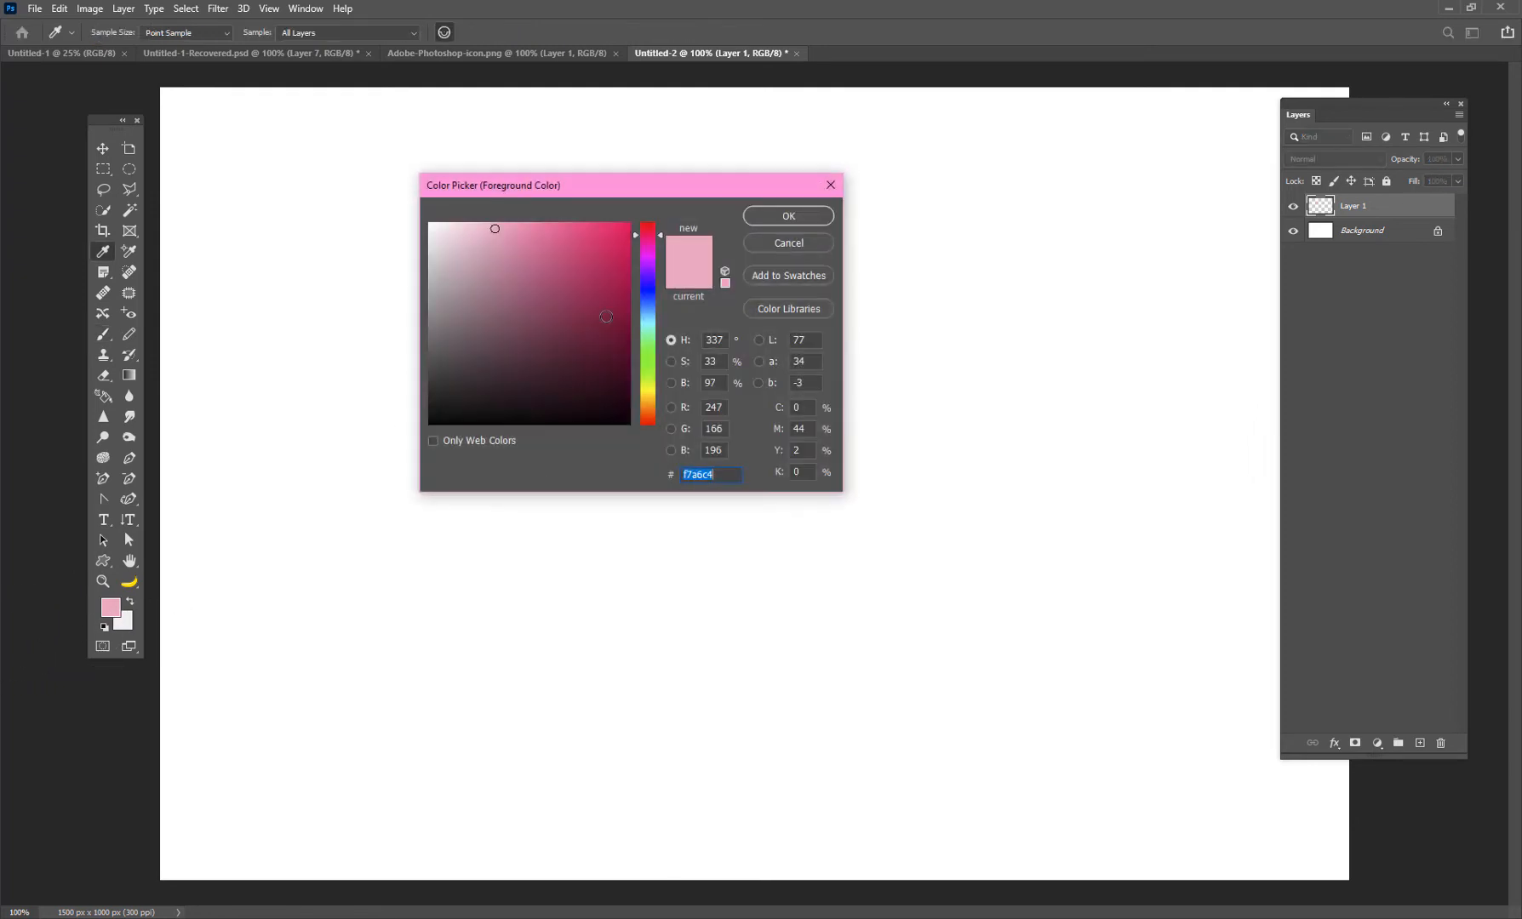
{"action": "left_click", "coordinate": [650, 266]}
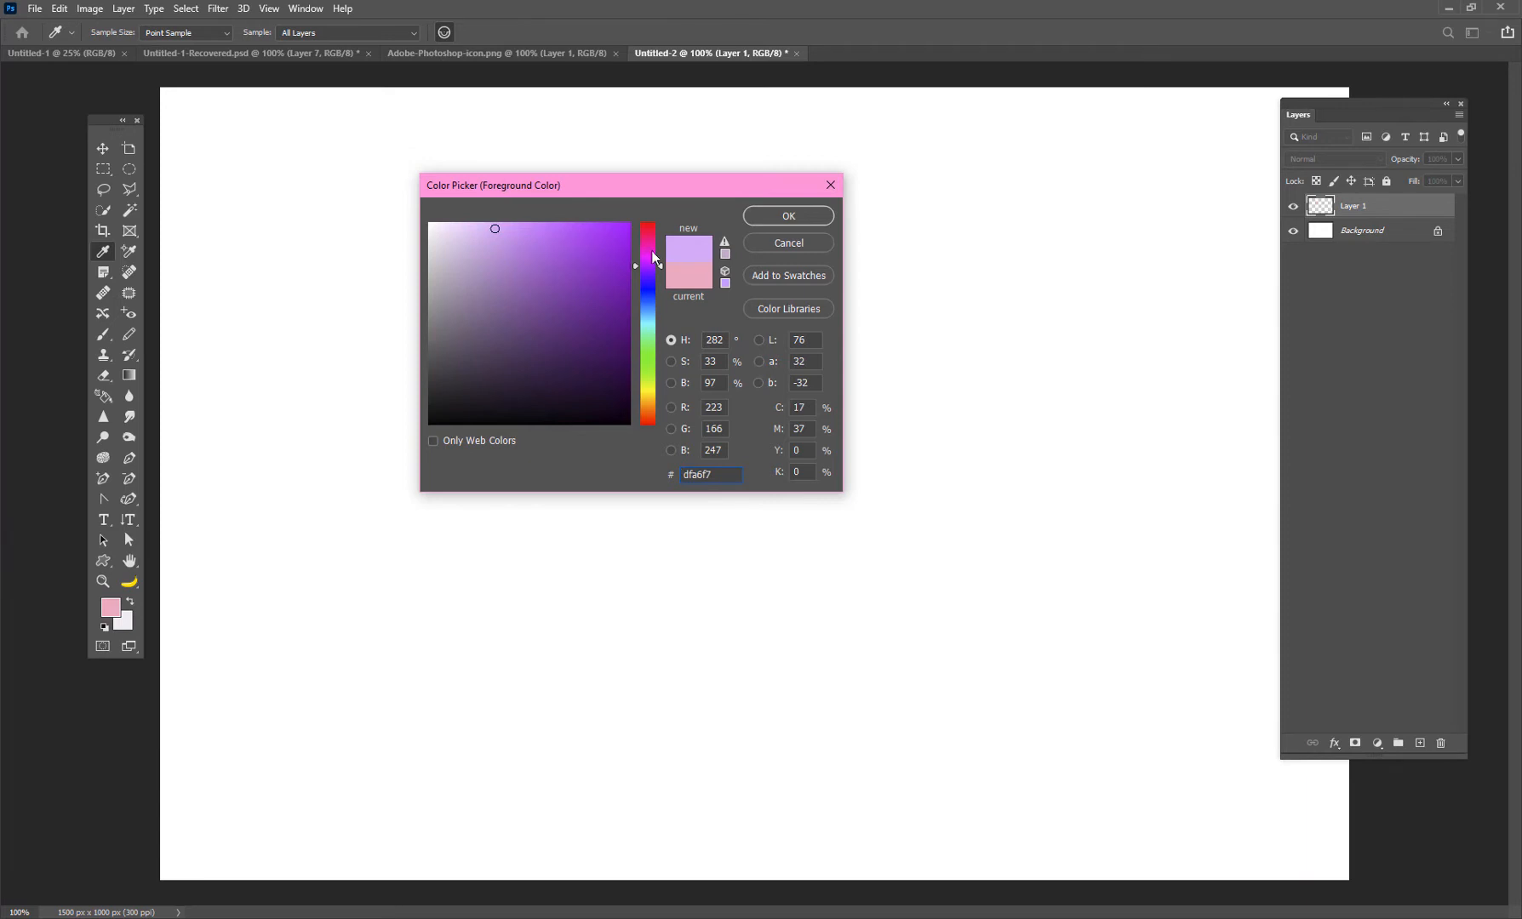
{"action": "left_click", "coordinate": [773, 218]}
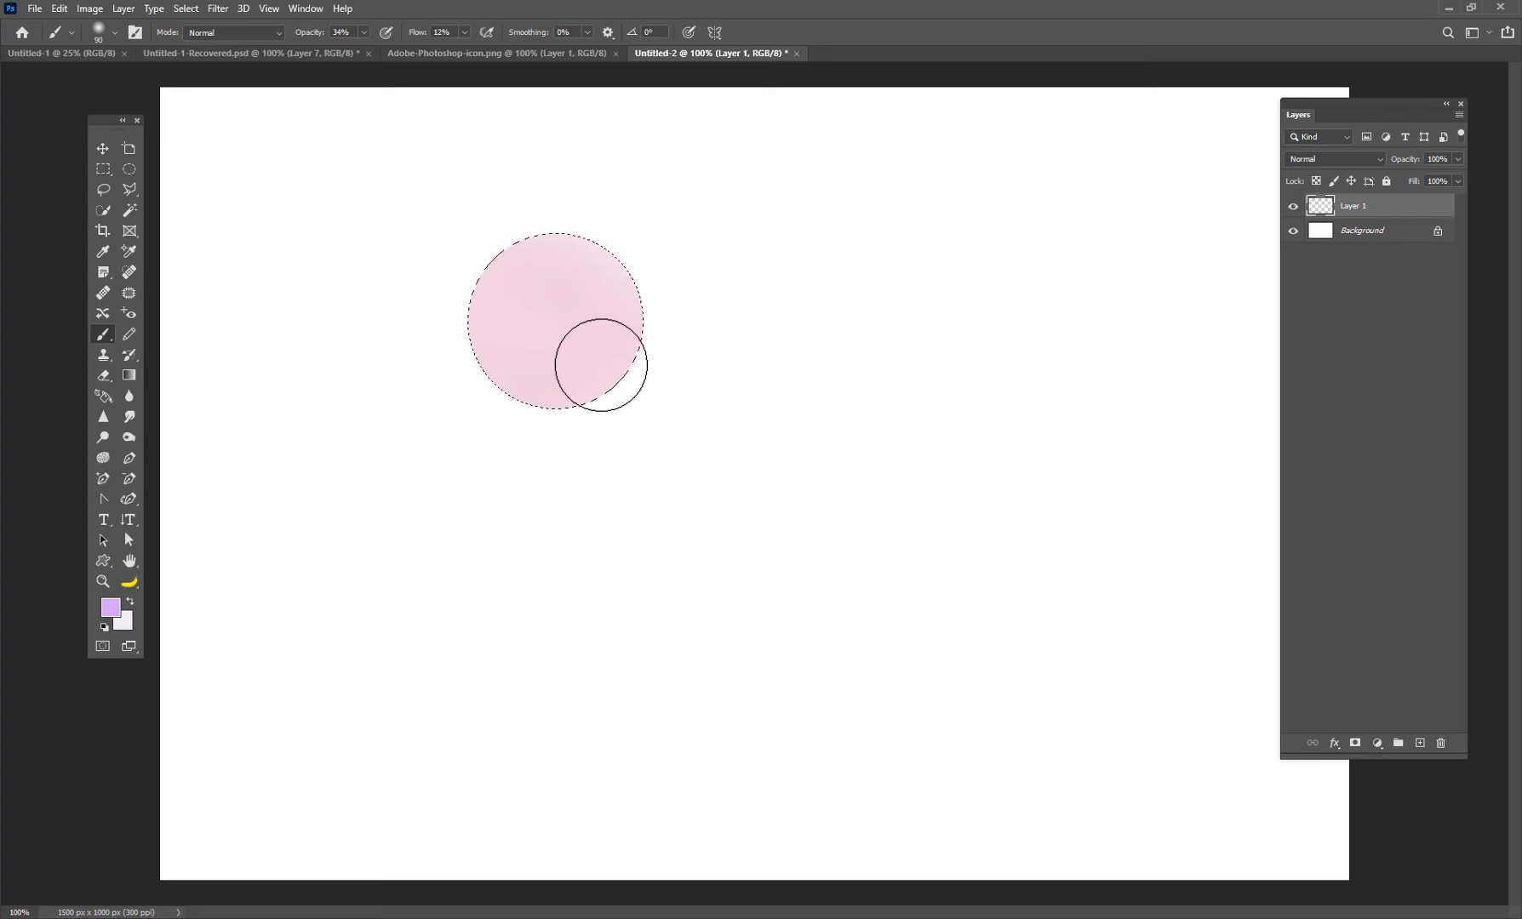
{"action": "key", "text": "bracketleft"}
{"action": "key", "text": "bracketleft"}
{"action": "key", "text": "bracketleft"}
{"action": "mouse_move", "coordinate": [613, 373]}
{"action": "left_mouse_down"}
{"action": "mouse_move", "coordinate": [428, 268]}
{"action": "mouse_move", "coordinate": [621, 387]}
{"action": "mouse_move", "coordinate": [410, 275]}
{"action": "mouse_move", "coordinate": [652, 384]}
{"action": "mouse_move", "coordinate": [463, 315]}
{"action": "mouse_move", "coordinate": [598, 363]}
{"action": "mouse_move", "coordinate": [577, 368]}
{"action": "mouse_move", "coordinate": [373, 268]}
{"action": "mouse_move", "coordinate": [642, 384]}
{"action": "mouse_move", "coordinate": [357, 254]}
{"action": "left_mouse_up"}
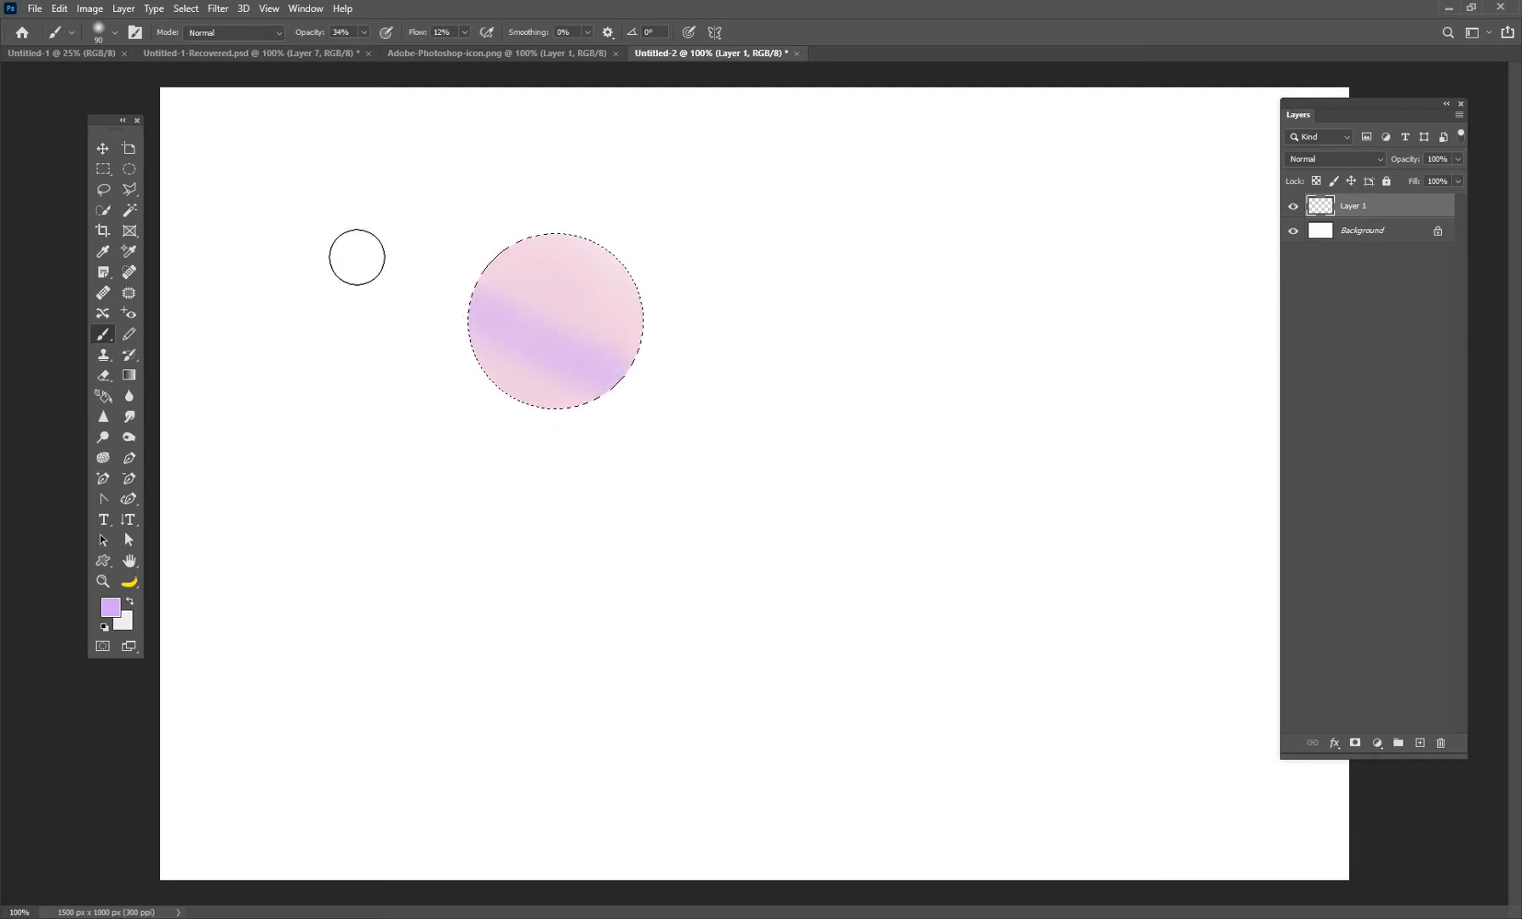
Set the foreground color to light blue 6bcff8 and paint a diagonal stripe above the purple one with an 80 px brush
{"action": "left_click", "coordinate": [110, 607]}
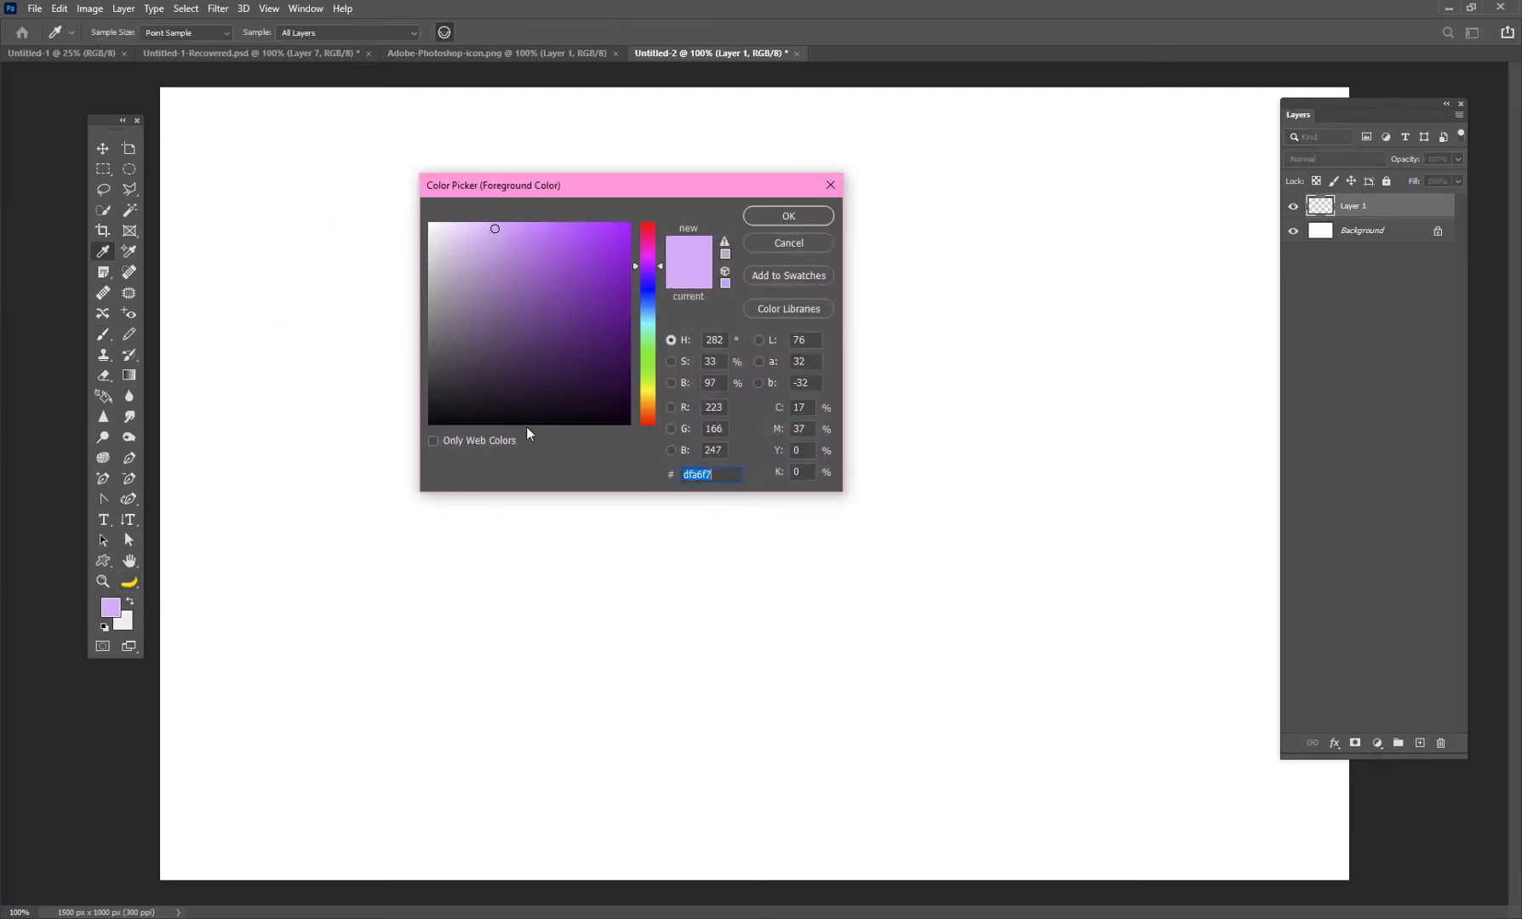
{"action": "left_click_drag", "start_coordinate": [637, 330], "coordinate": [645, 315]}
{"action": "left_click", "coordinate": [527, 236]}
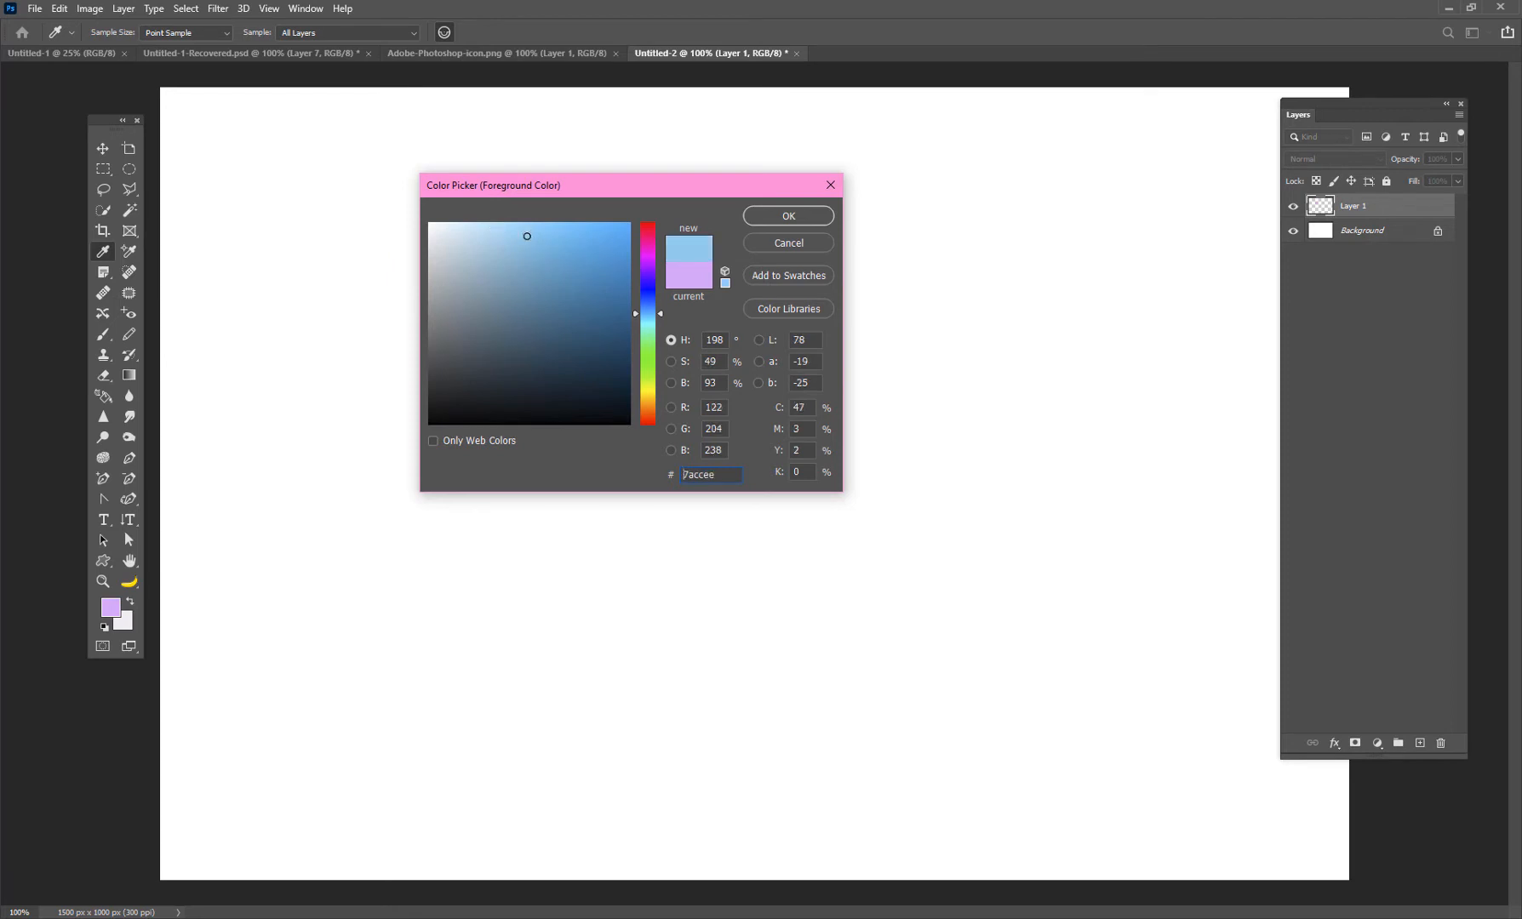
{"action": "left_click", "coordinate": [766, 222]}
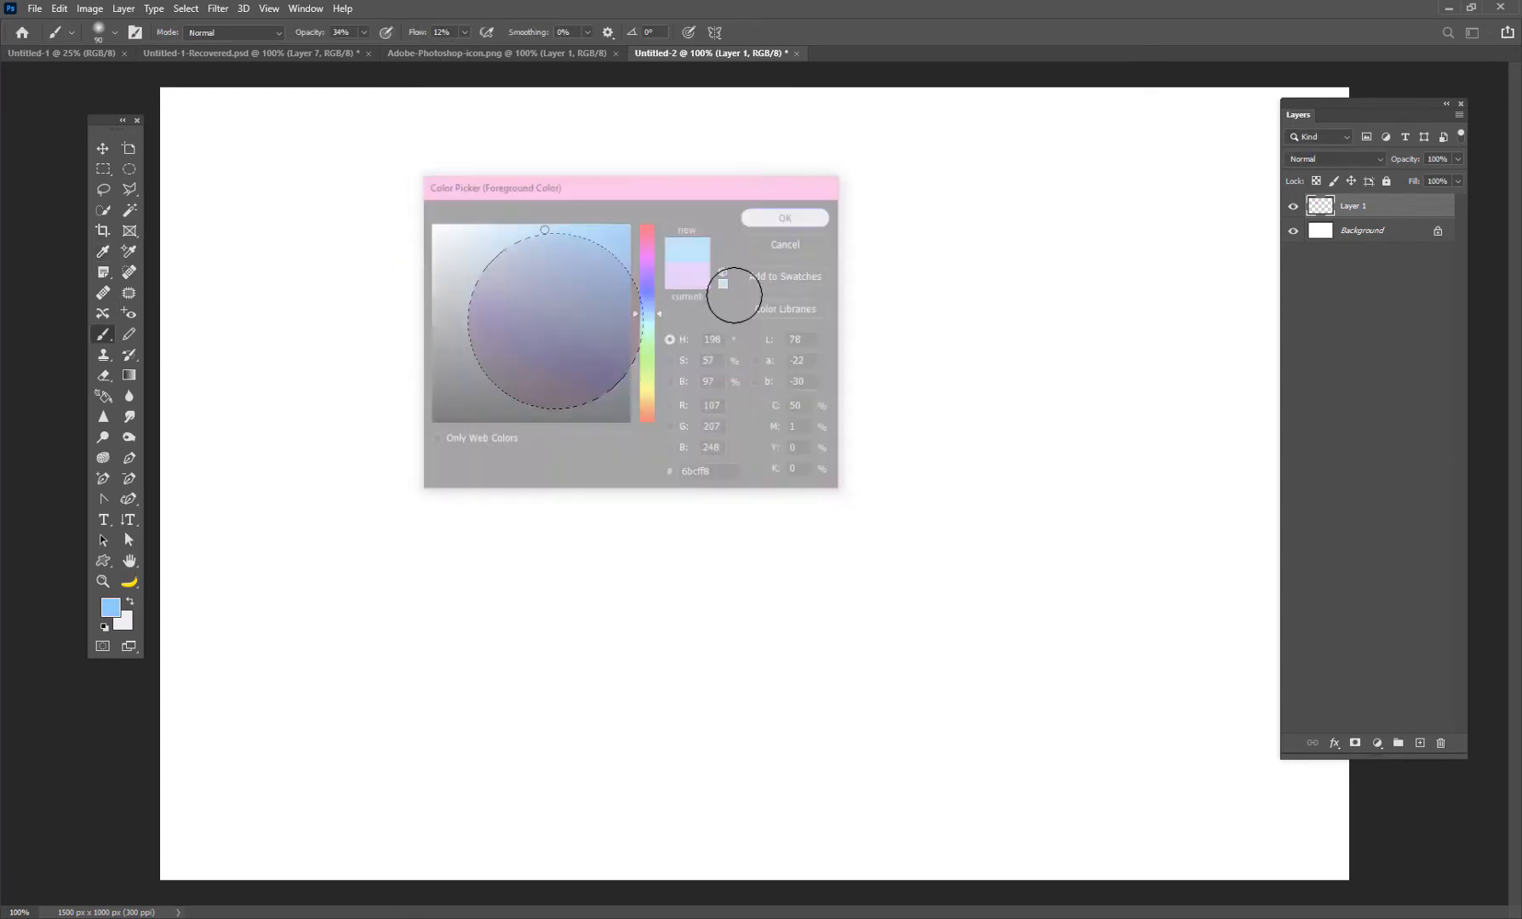
{"action": "key", "text": "bracketleft"}
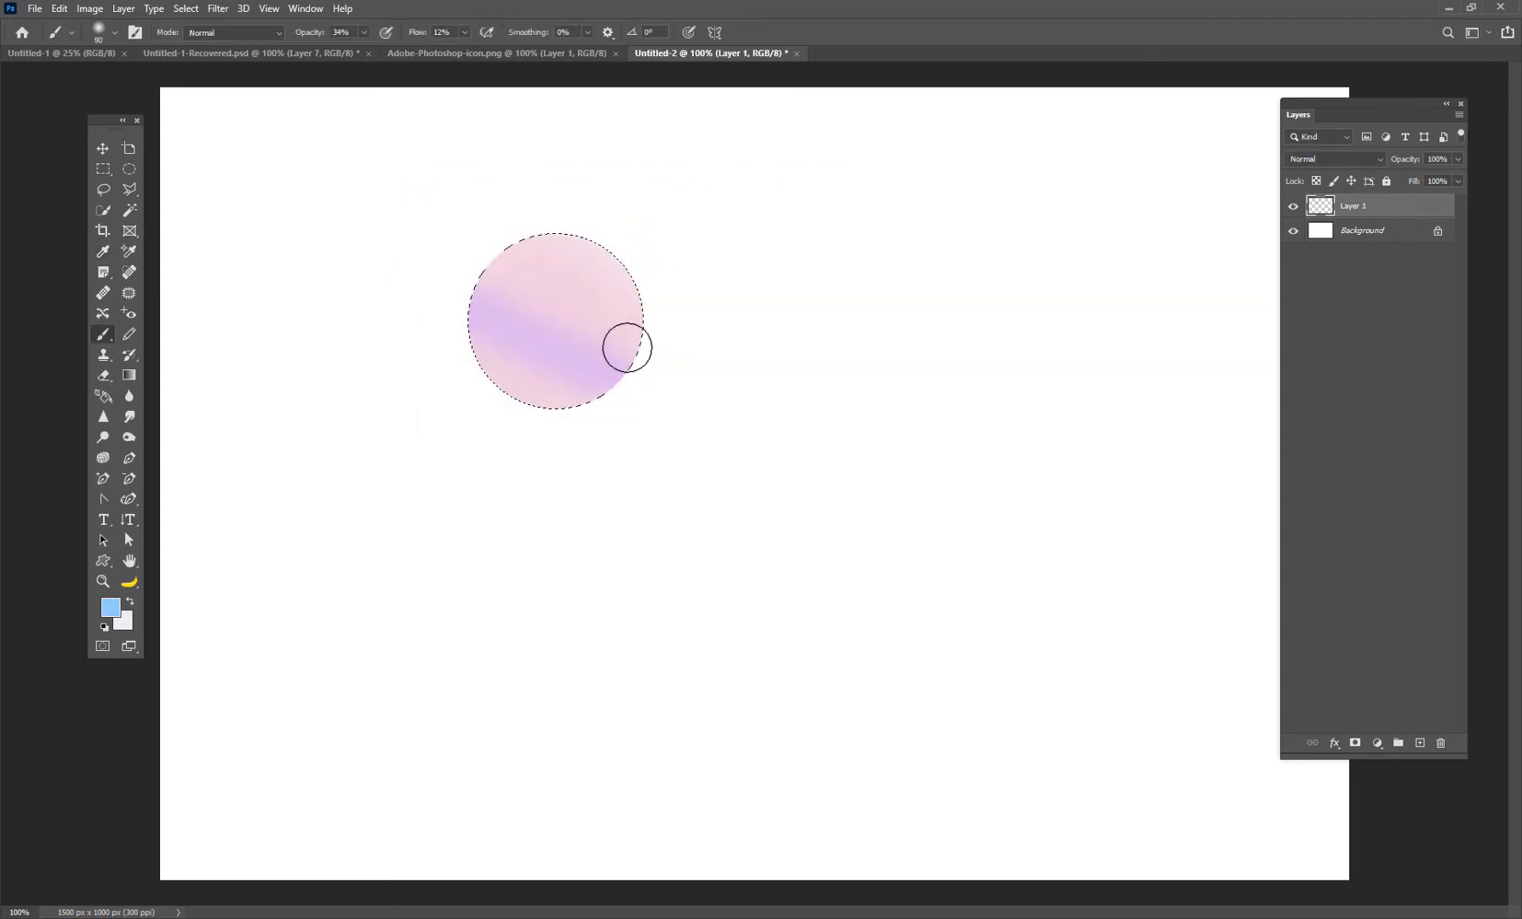
{"action": "mouse_move", "coordinate": [632, 343]}
{"action": "left_mouse_down"}
{"action": "mouse_move", "coordinate": [428, 240]}
{"action": "mouse_move", "coordinate": [713, 364]}
{"action": "mouse_move", "coordinate": [465, 270]}
{"action": "mouse_move", "coordinate": [765, 418]}
{"action": "mouse_move", "coordinate": [472, 282]}
{"action": "mouse_move", "coordinate": [593, 347]}
{"action": "mouse_move", "coordinate": [726, 379]}
{"action": "mouse_move", "coordinate": [426, 259]}
{"action": "mouse_move", "coordinate": [807, 418]}
{"action": "mouse_move", "coordinate": [408, 255]}
{"action": "left_mouse_up"}
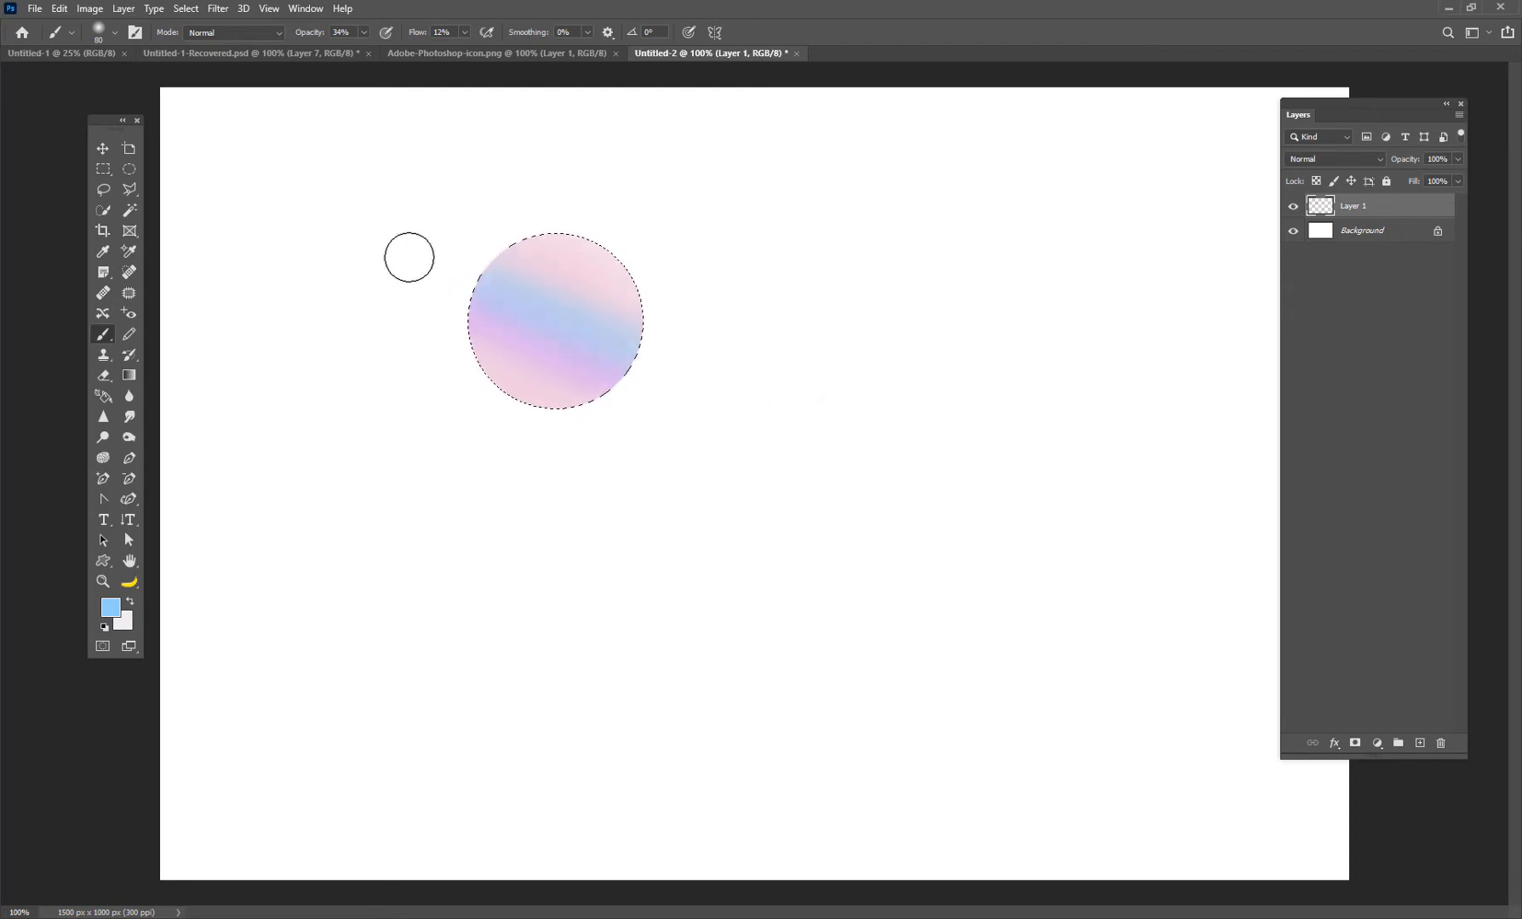
Set the foreground color to near-white f2f8fa and paint softly over the upper part of the circle
{"action": "left_click", "coordinate": [110, 607]}
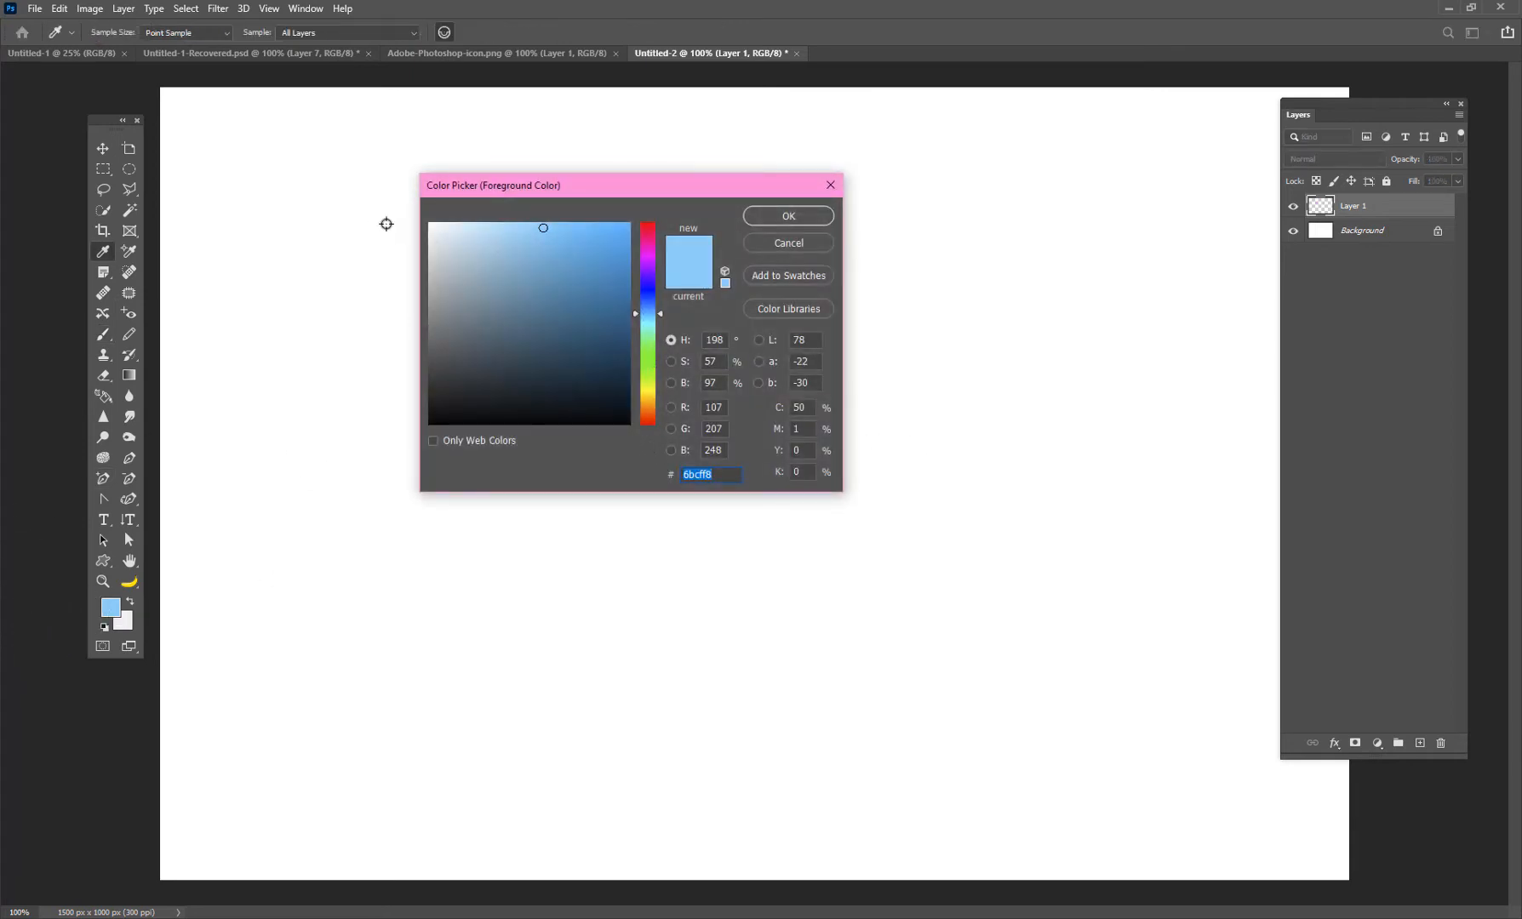
{"action": "left_click", "coordinate": [434, 227]}
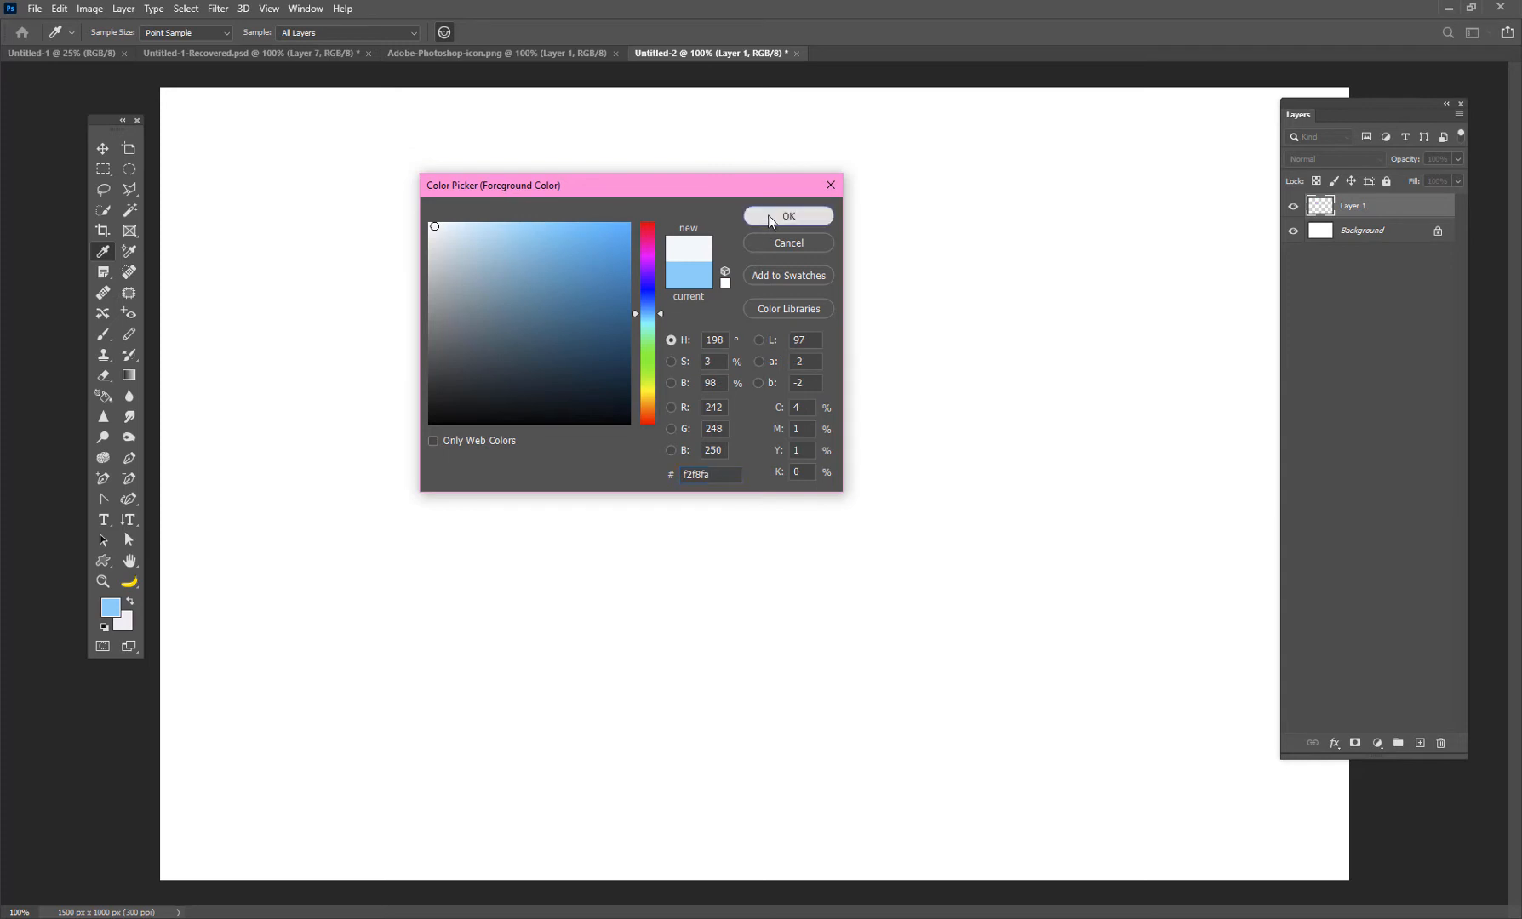
{"action": "left_click", "coordinate": [766, 223]}
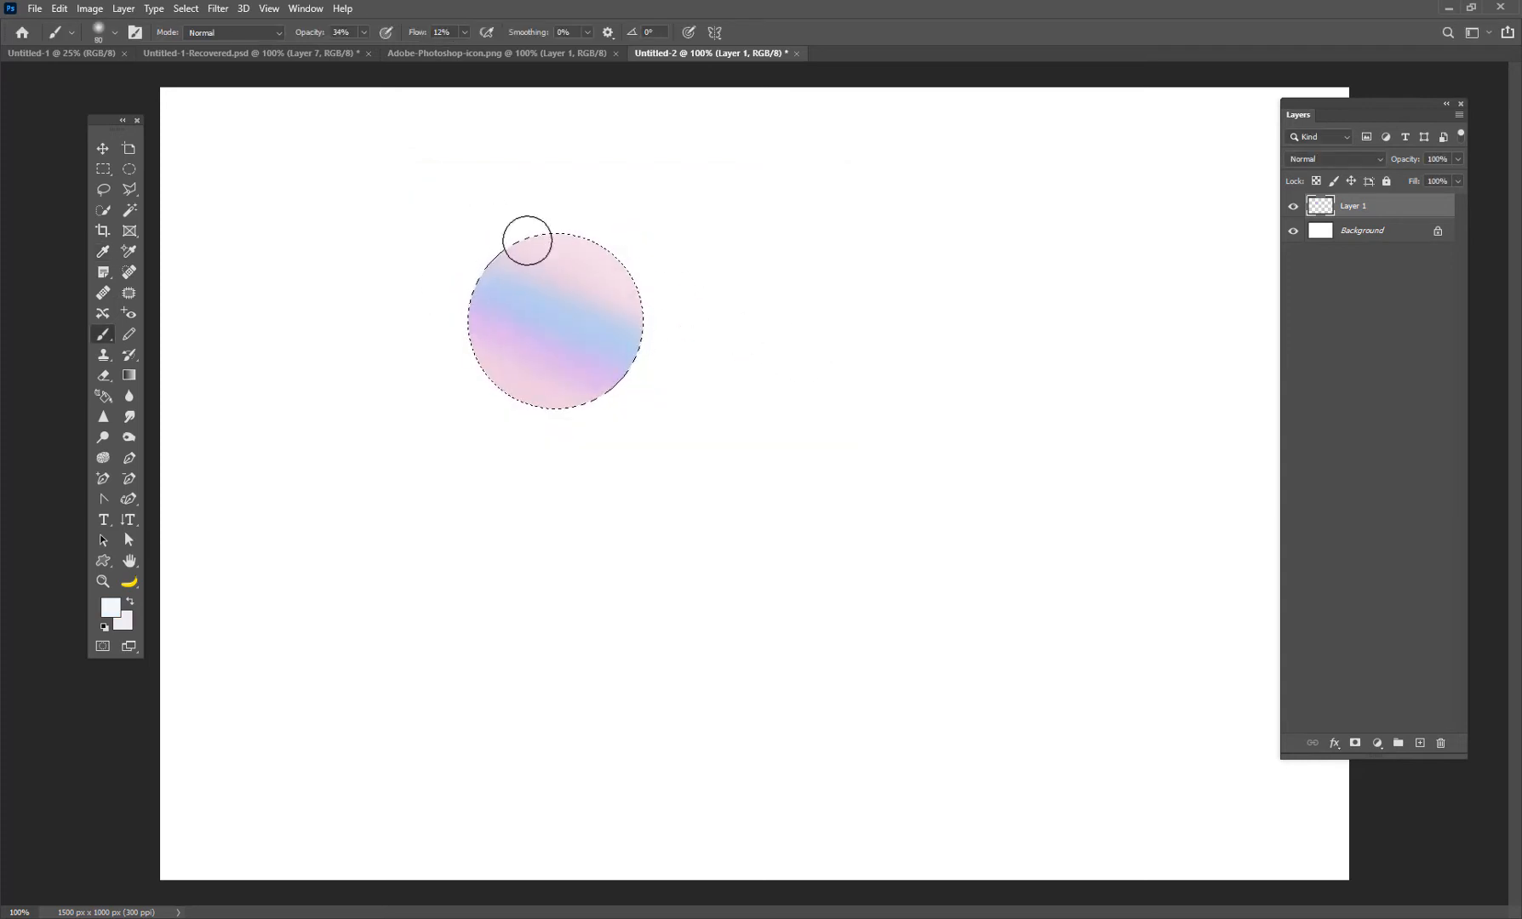
{"action": "mouse_move", "coordinate": [621, 293]}
{"action": "left_mouse_down"}
{"action": "mouse_move", "coordinate": [497, 245]}
{"action": "mouse_move", "coordinate": [709, 328]}
{"action": "mouse_move", "coordinate": [605, 298]}
{"action": "mouse_move", "coordinate": [551, 264]}
{"action": "mouse_move", "coordinate": [735, 332]}
{"action": "mouse_move", "coordinate": [472, 244]}
{"action": "mouse_move", "coordinate": [699, 302]}
{"action": "mouse_move", "coordinate": [580, 263]}
{"action": "mouse_move", "coordinate": [542, 225]}
{"action": "mouse_move", "coordinate": [445, 201]}
{"action": "mouse_move", "coordinate": [675, 271]}
{"action": "mouse_move", "coordinate": [582, 236]}
{"action": "mouse_move", "coordinate": [470, 224]}
{"action": "mouse_move", "coordinate": [654, 267]}
{"action": "mouse_move", "coordinate": [626, 286]}
{"action": "mouse_move", "coordinate": [325, 206]}
{"action": "mouse_move", "coordinate": [199, 437]}
{"action": "mouse_move", "coordinate": [445, 396]}
{"action": "mouse_move", "coordinate": [616, 326]}
{"action": "mouse_move", "coordinate": [437, 254]}
{"action": "mouse_move", "coordinate": [672, 341]}
{"action": "mouse_move", "coordinate": [419, 250]}
{"action": "mouse_move", "coordinate": [554, 361]}
{"action": "mouse_move", "coordinate": [627, 351]}
{"action": "mouse_move", "coordinate": [399, 265]}
{"action": "mouse_move", "coordinate": [537, 369]}
{"action": "mouse_move", "coordinate": [397, 301]}
{"action": "mouse_move", "coordinate": [530, 363]}
{"action": "mouse_move", "coordinate": [585, 356]}
{"action": "left_mouse_up"}
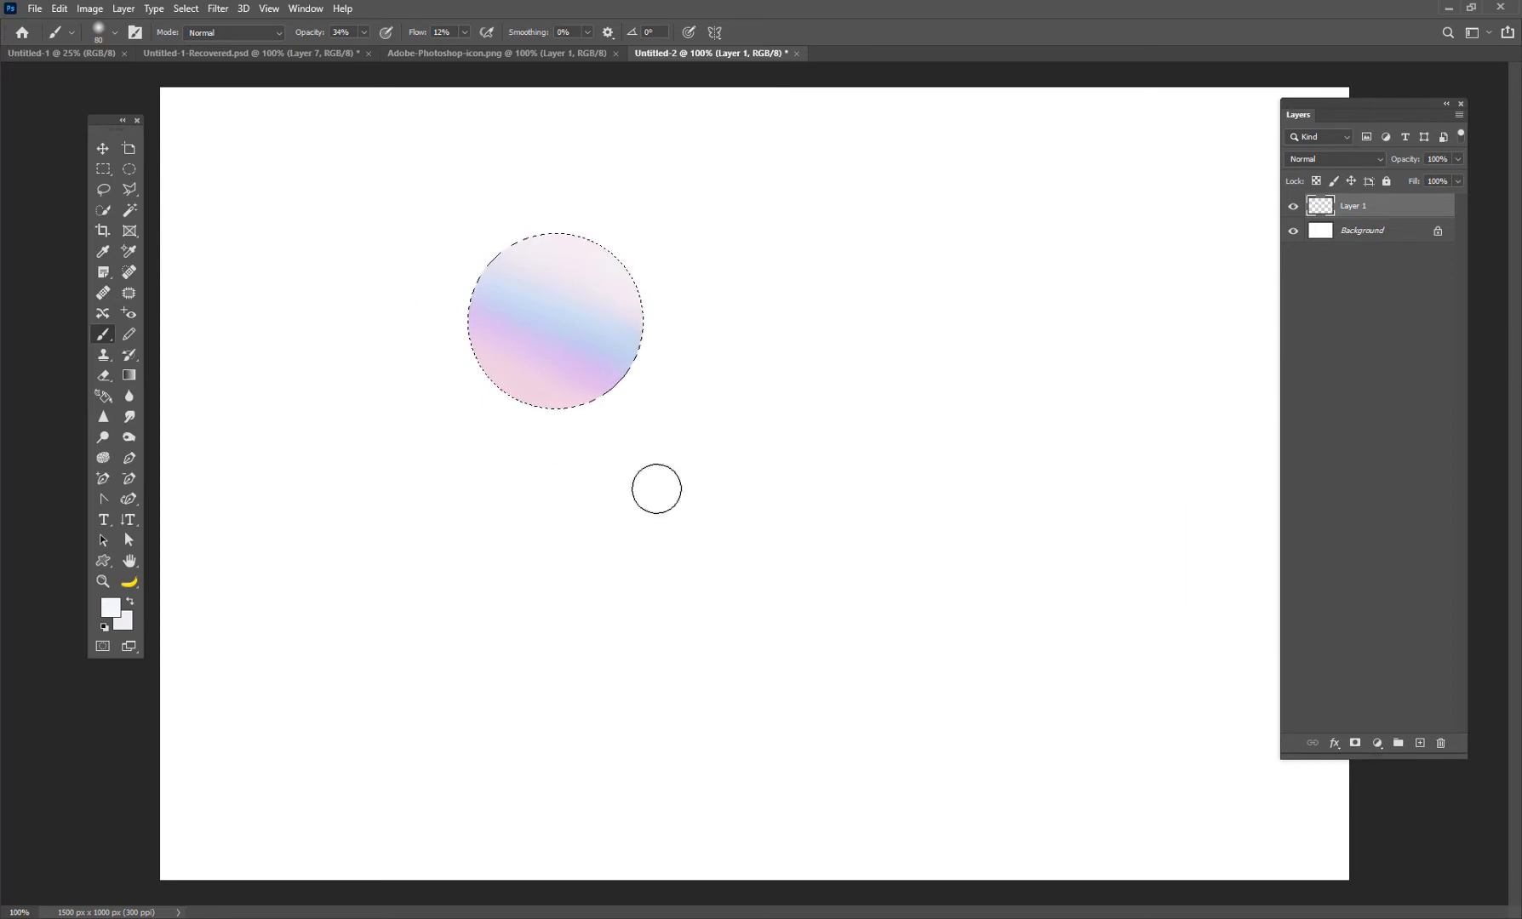
Deselect the circular selection and duplicate Layer 1 with its default copy name
{"action": "left_click", "coordinate": [96, 147]}
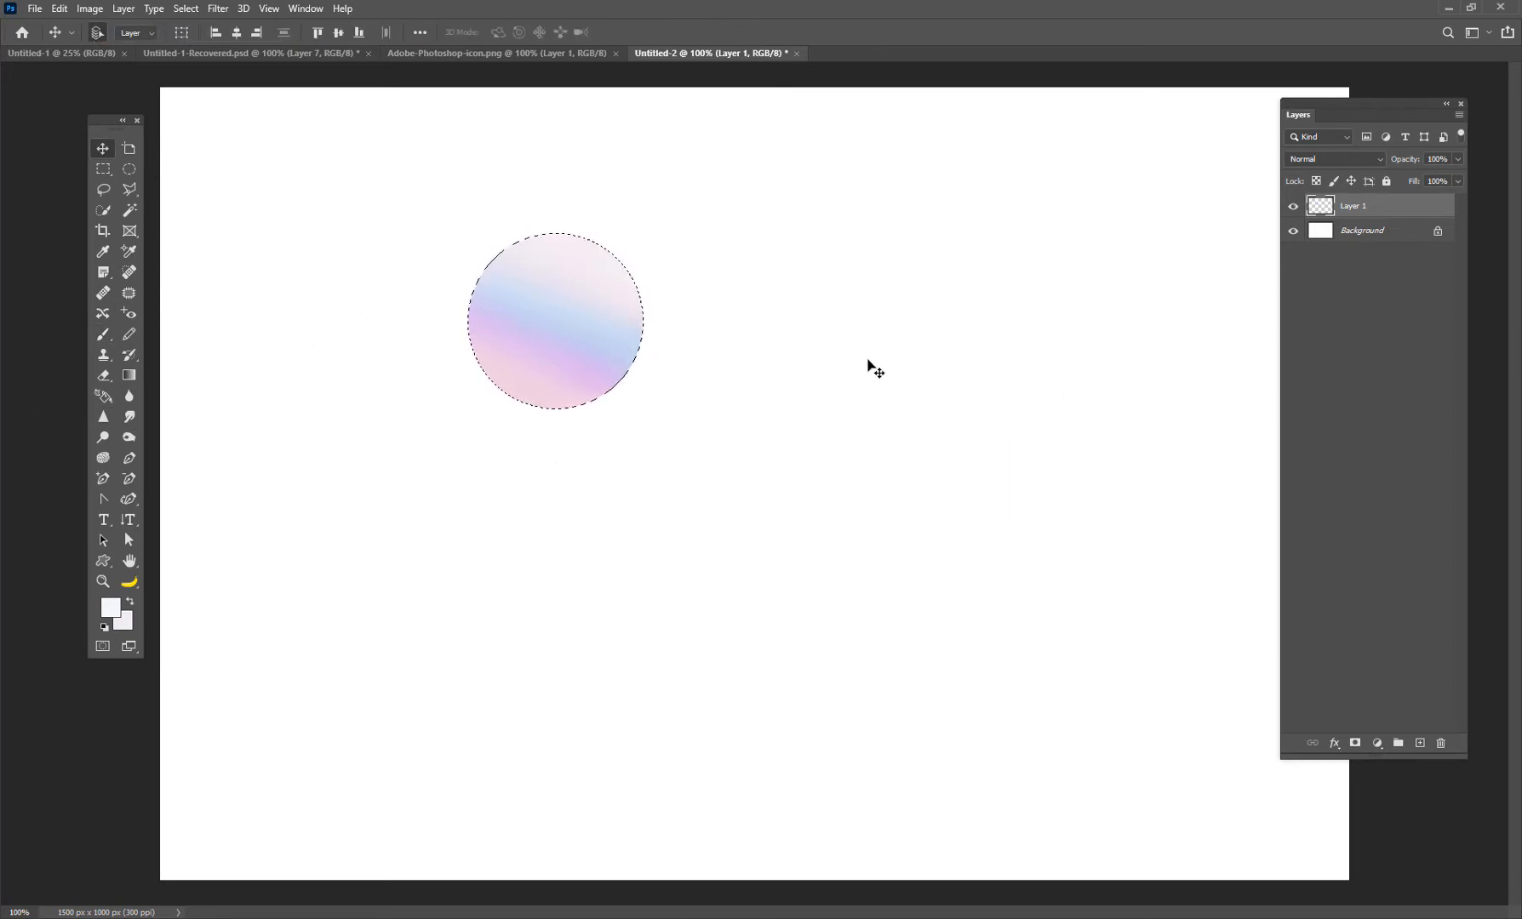
{"action": "key", "text": "ctrl+d"}
{"action": "right_click", "coordinate": [1346, 211]}
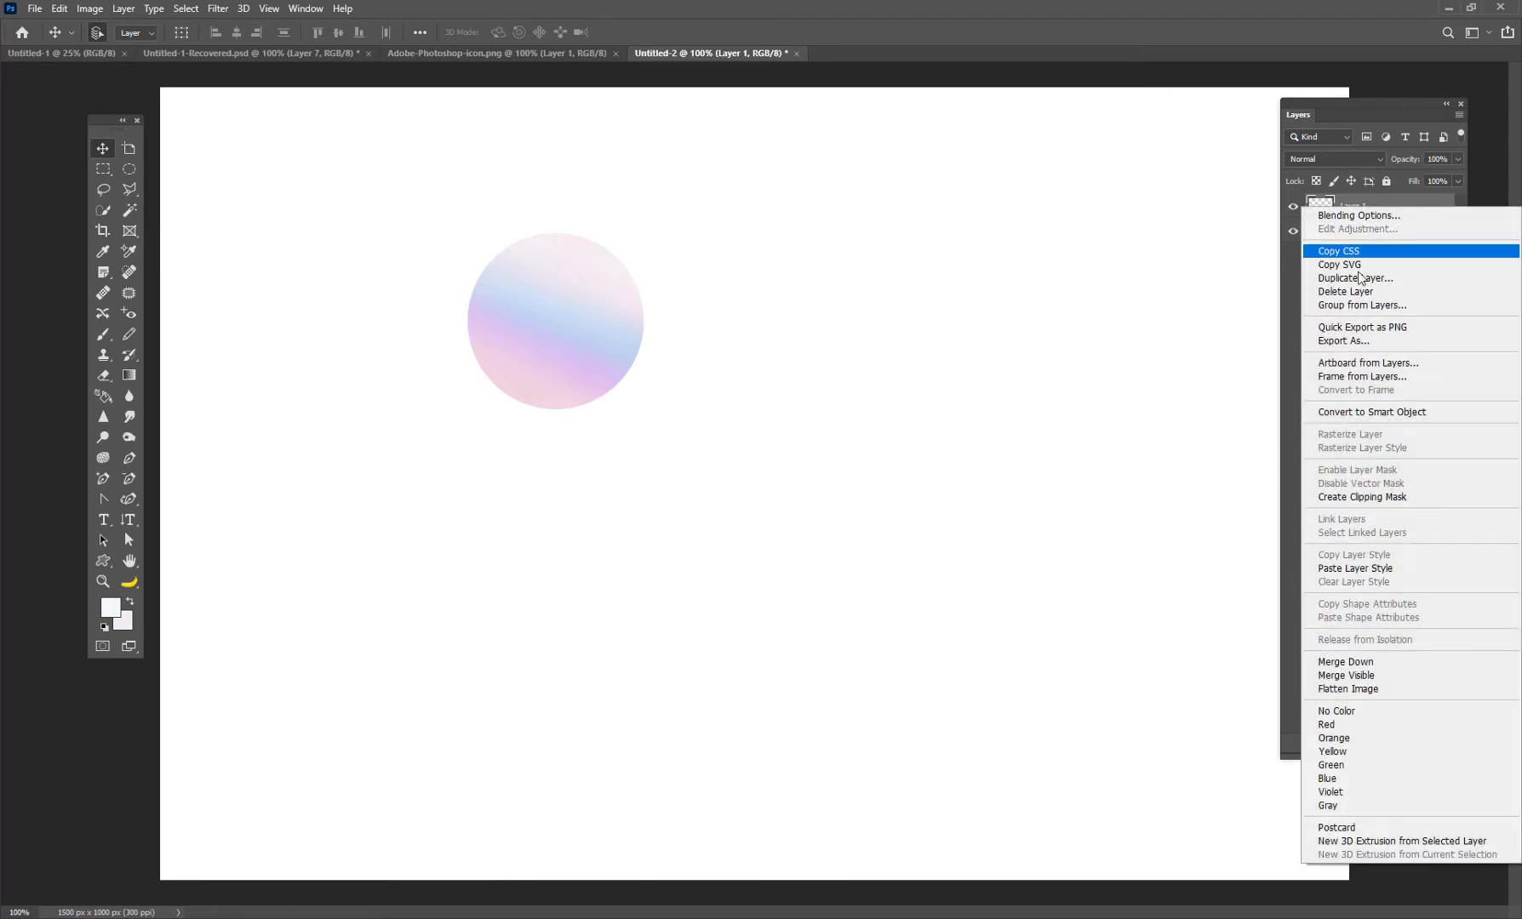
{"action": "left_click", "coordinate": [1361, 275]}
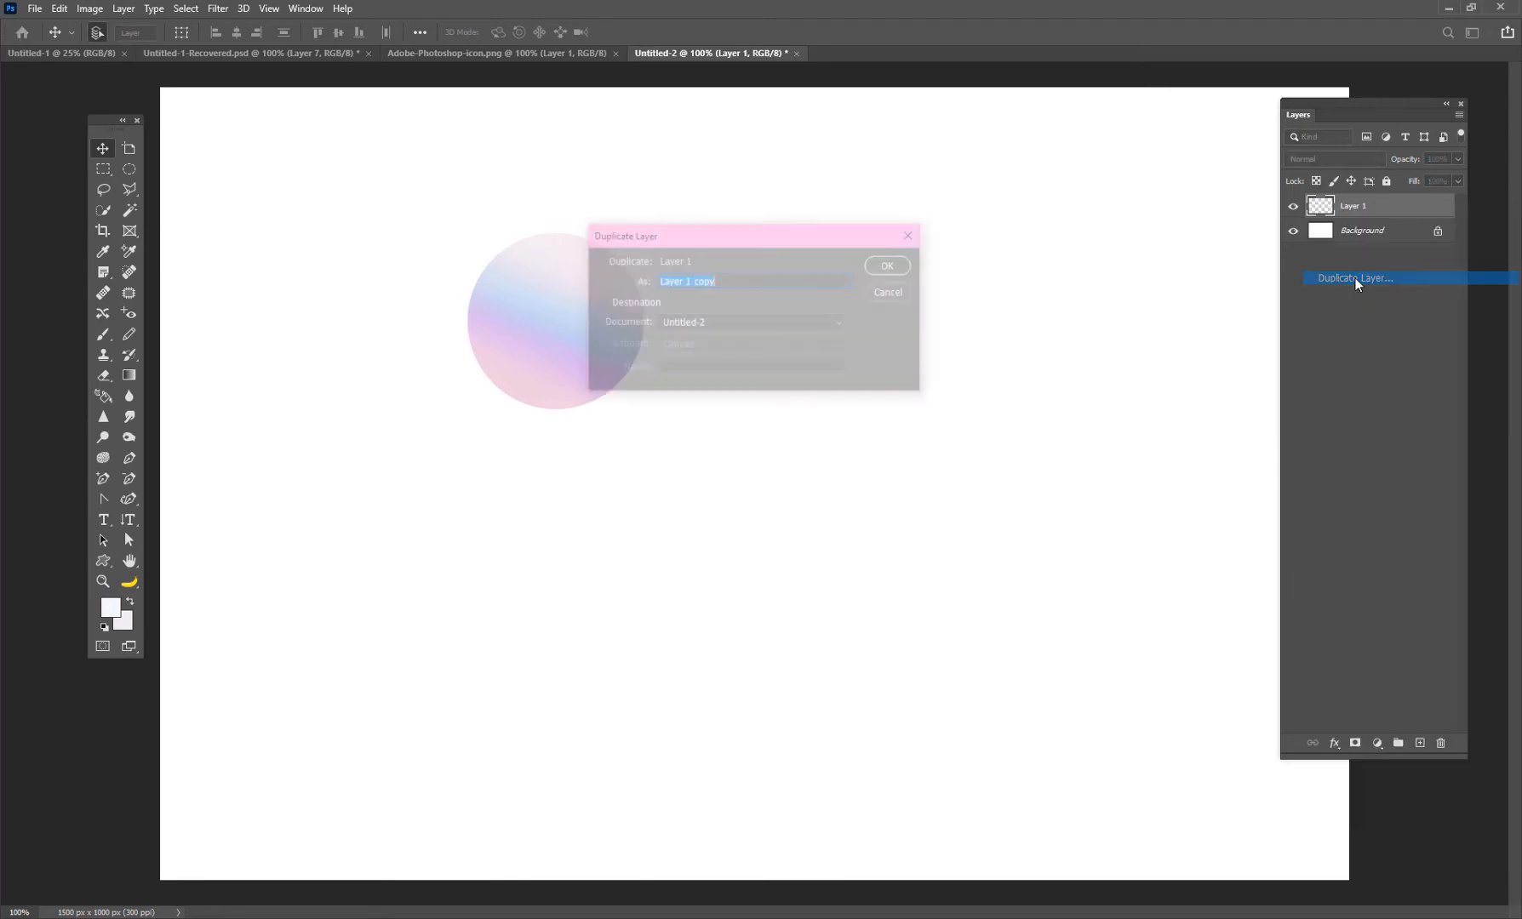
{"action": "left_click", "coordinate": [888, 265]}
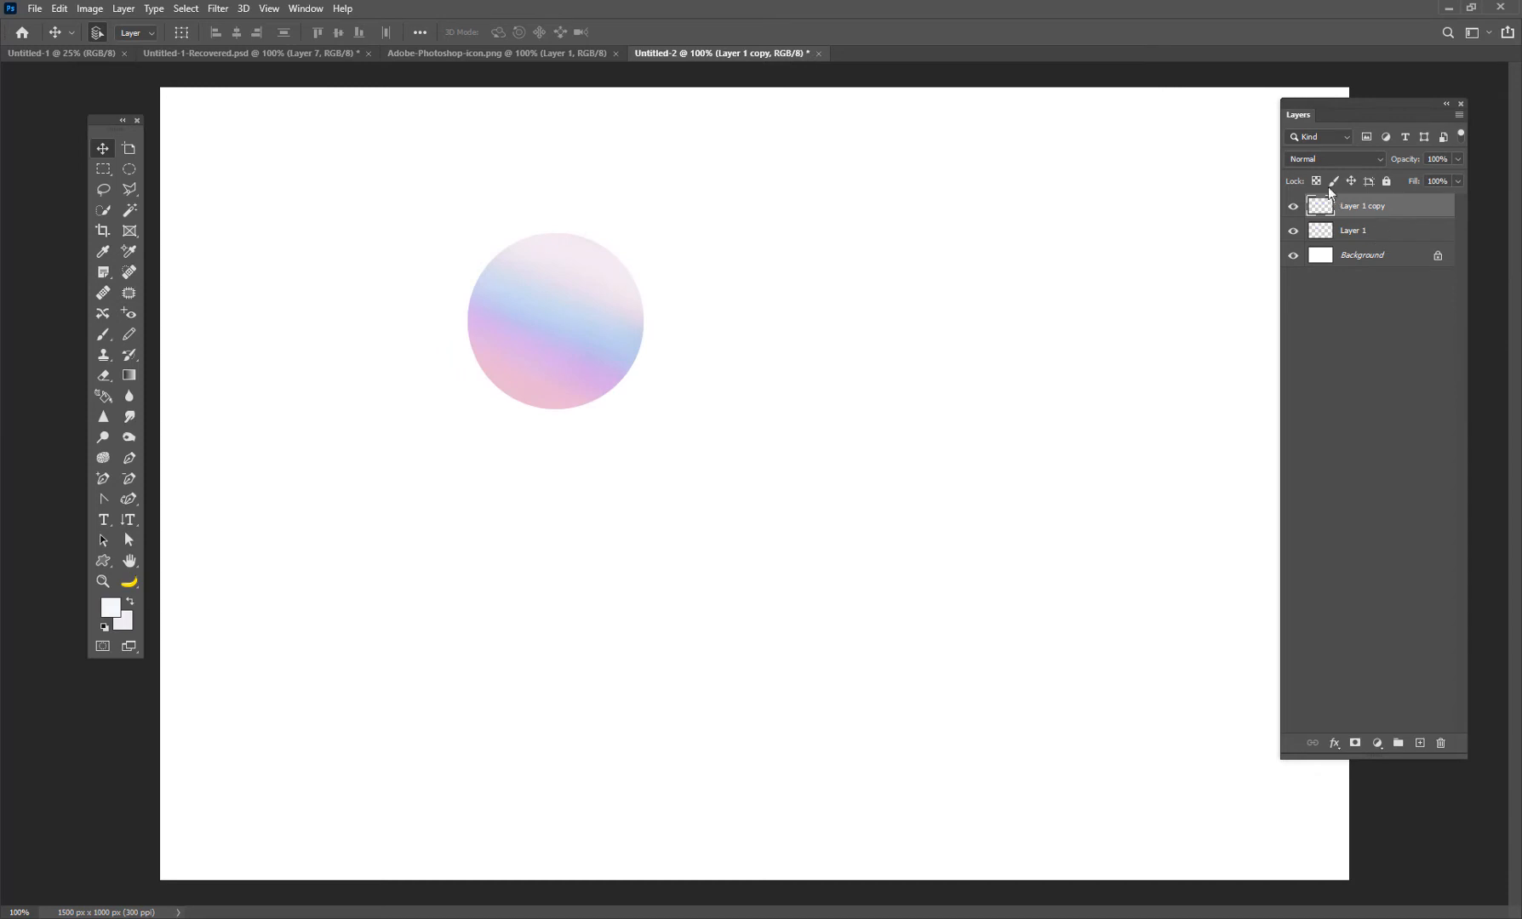
Set the duplicated layer's blending mode to Multiply and its fill to 55%
{"action": "left_click", "coordinate": [1320, 161]}
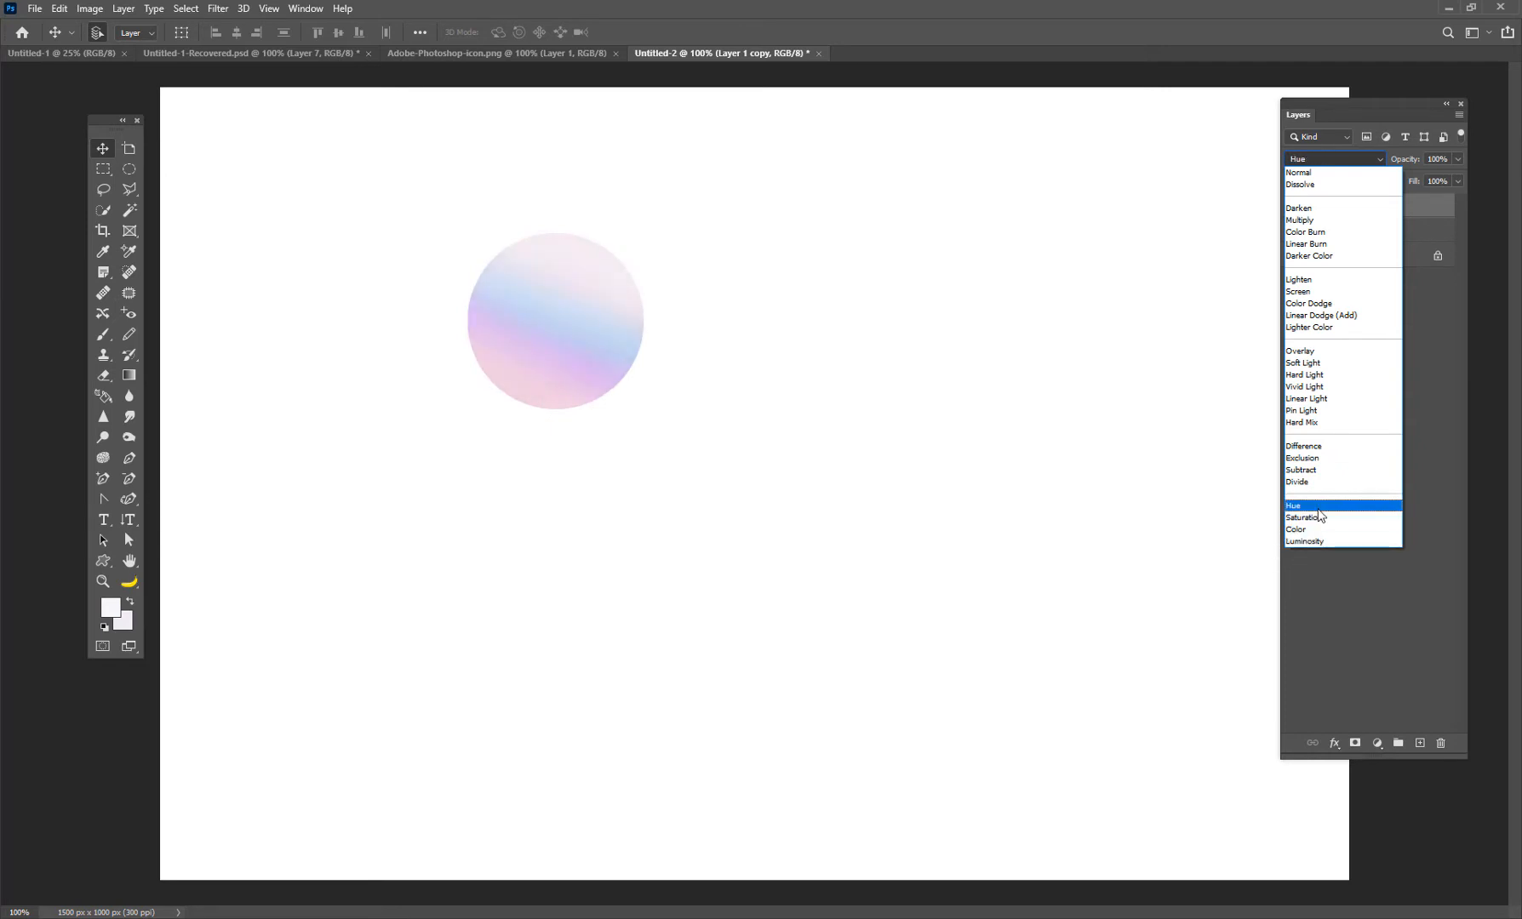
{"action": "left_click", "coordinate": [1305, 222]}
{"action": "left_click", "coordinate": [1458, 182]}
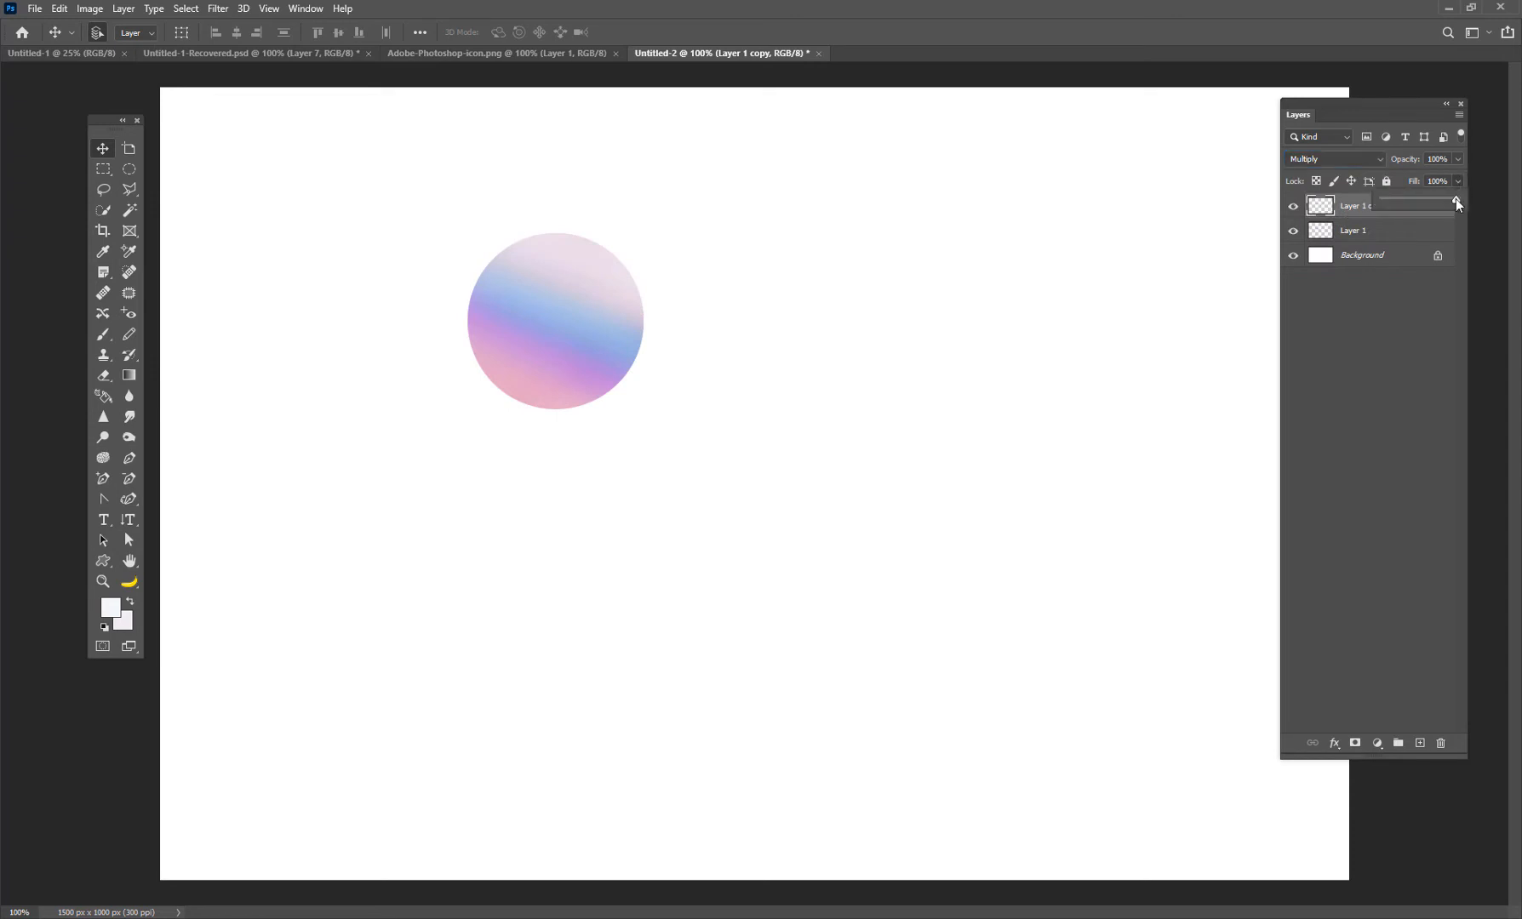
{"action": "left_click_drag", "start_coordinate": [1437, 202], "coordinate": [1430, 203]}
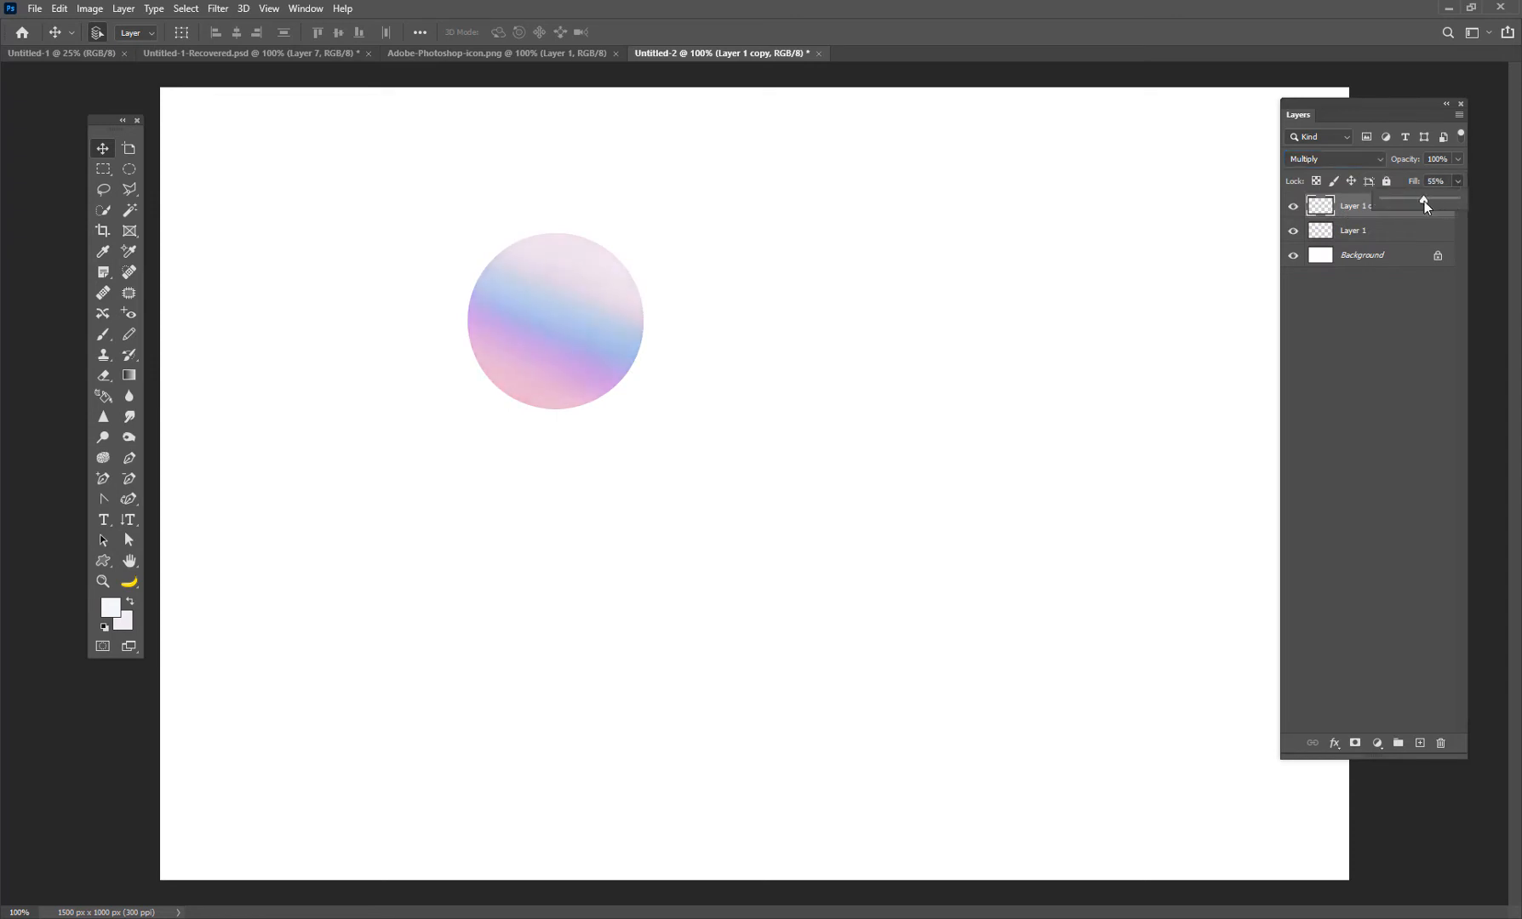
Merge the duplicate down into Layer 1 and move the circle toward the upper-left corner of the canvas
{"action": "right_click", "coordinate": [1335, 209]}
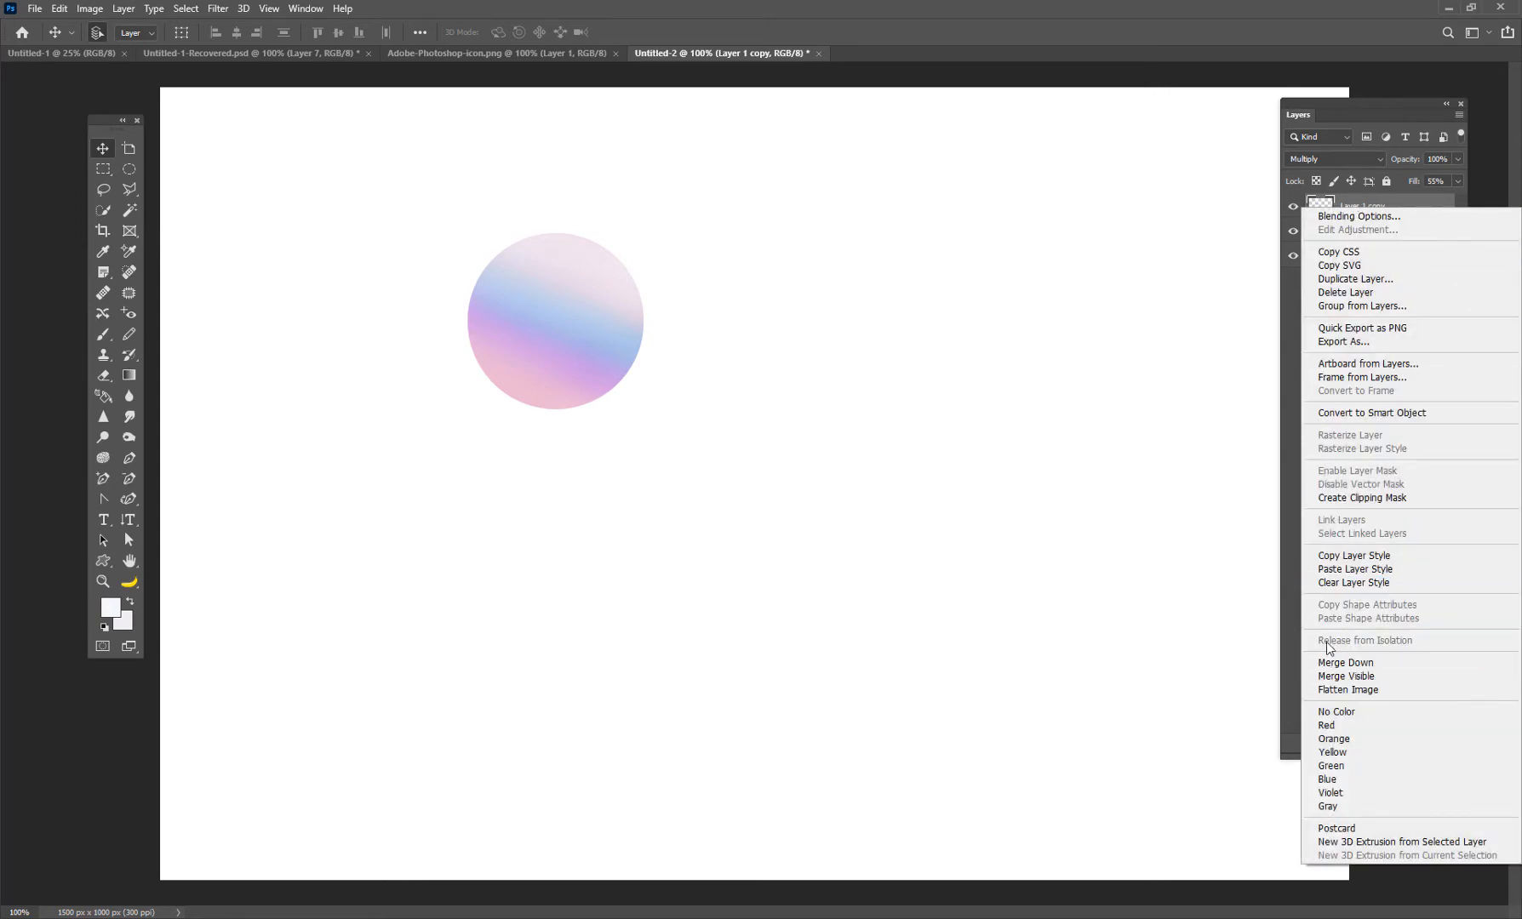
{"action": "left_click", "coordinate": [1345, 662]}
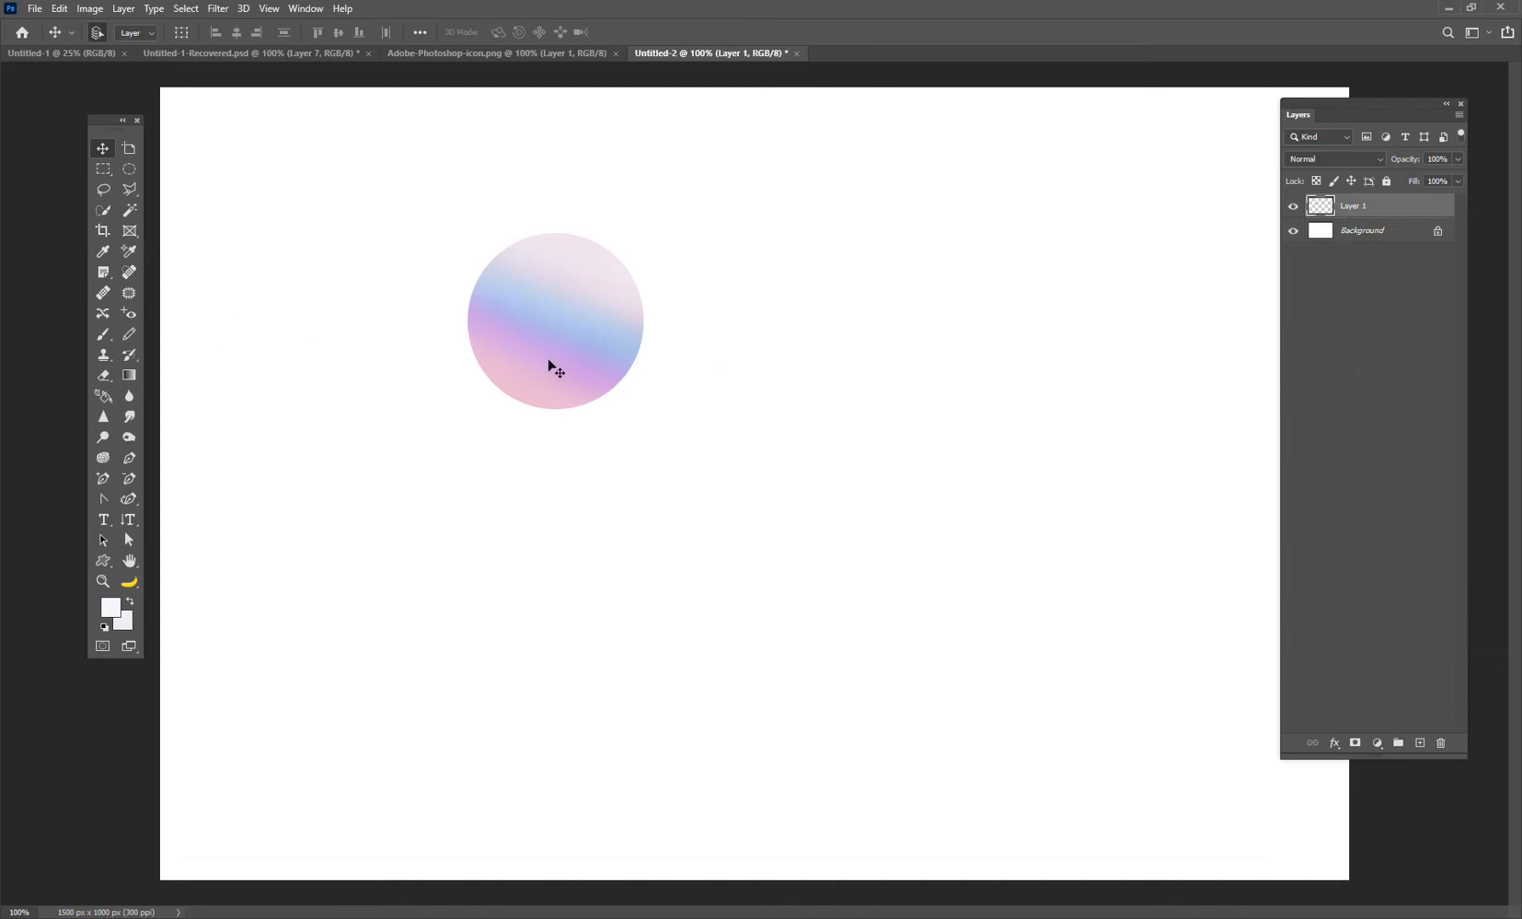
{"action": "left_click_drag", "start_coordinate": [565, 332], "coordinate": [384, 263]}
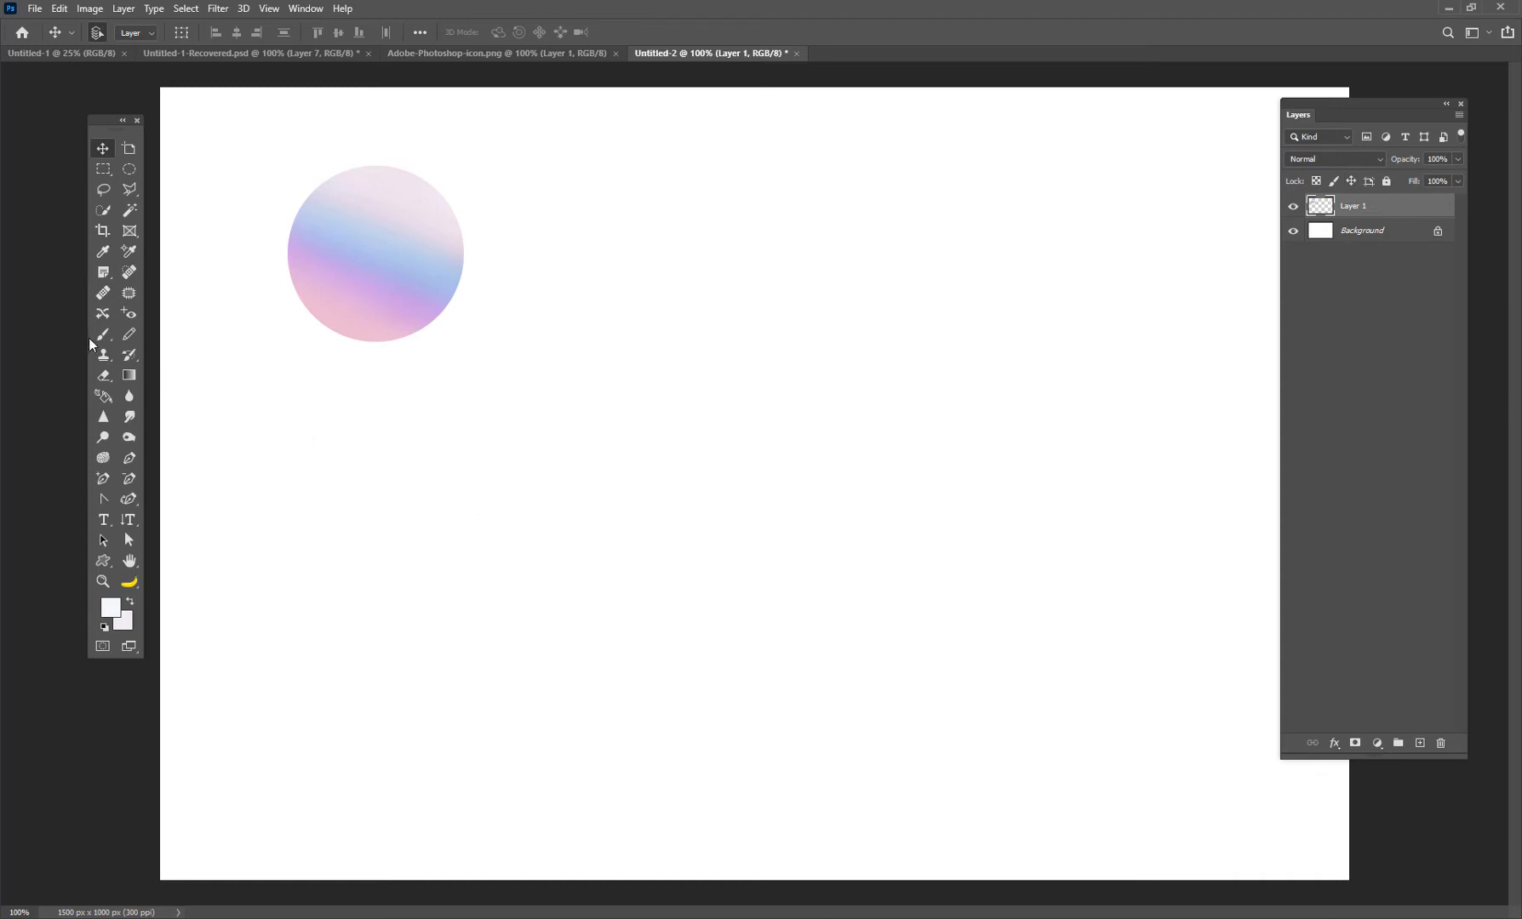
Switch to the Mixer Brush Tool, choose the Dry, Heavy Load preset and clean the brush
{"action": "left_click_drag", "start_coordinate": [100, 337], "coordinate": [125, 338]}
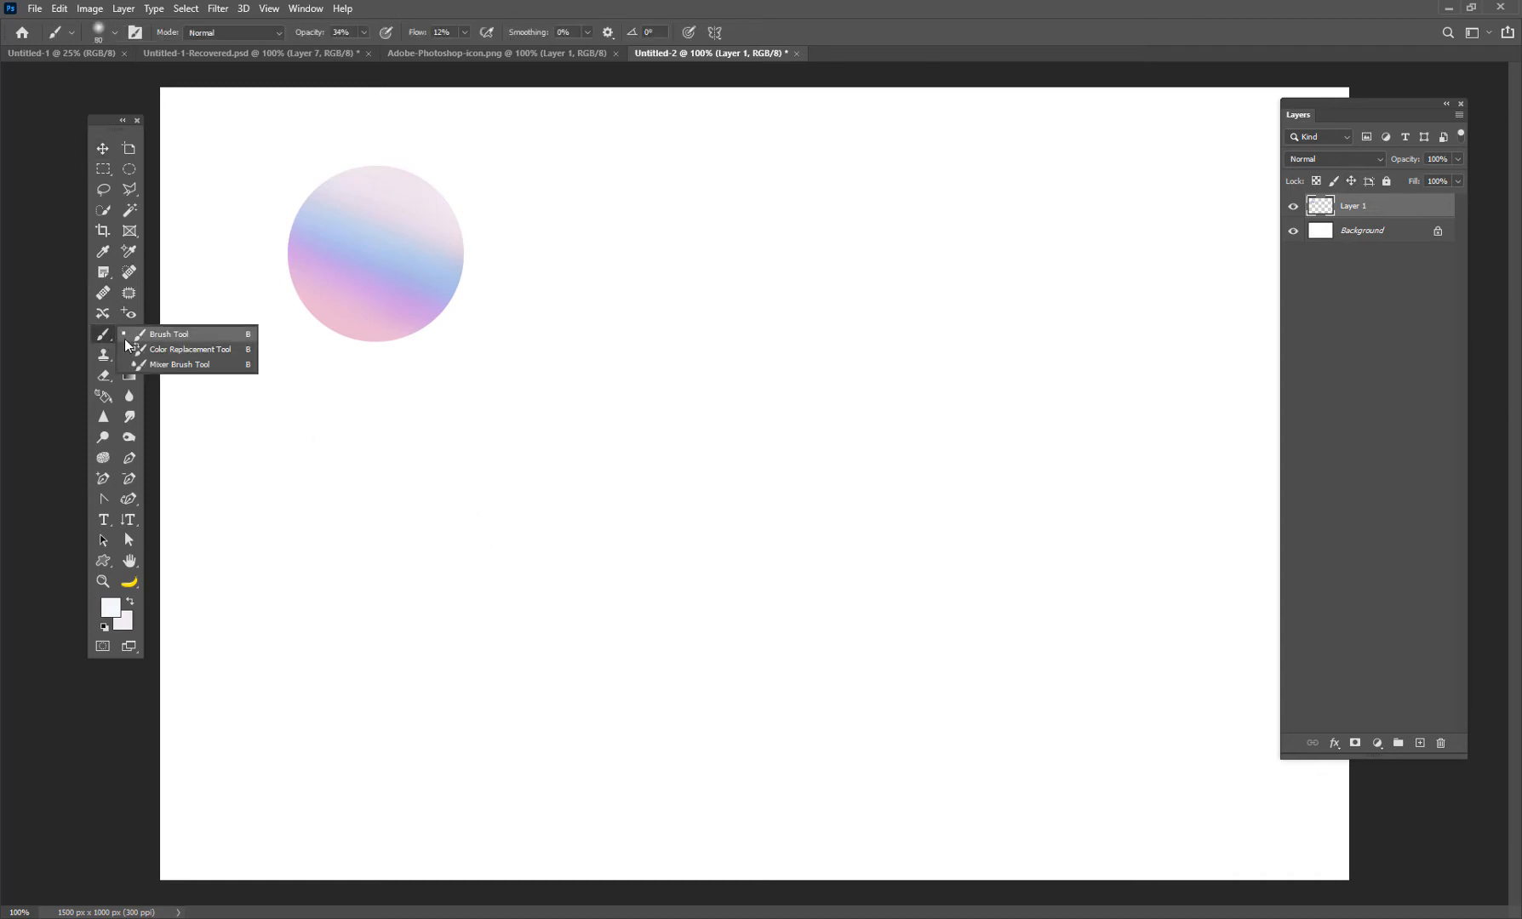
{"action": "left_click", "coordinate": [185, 365]}
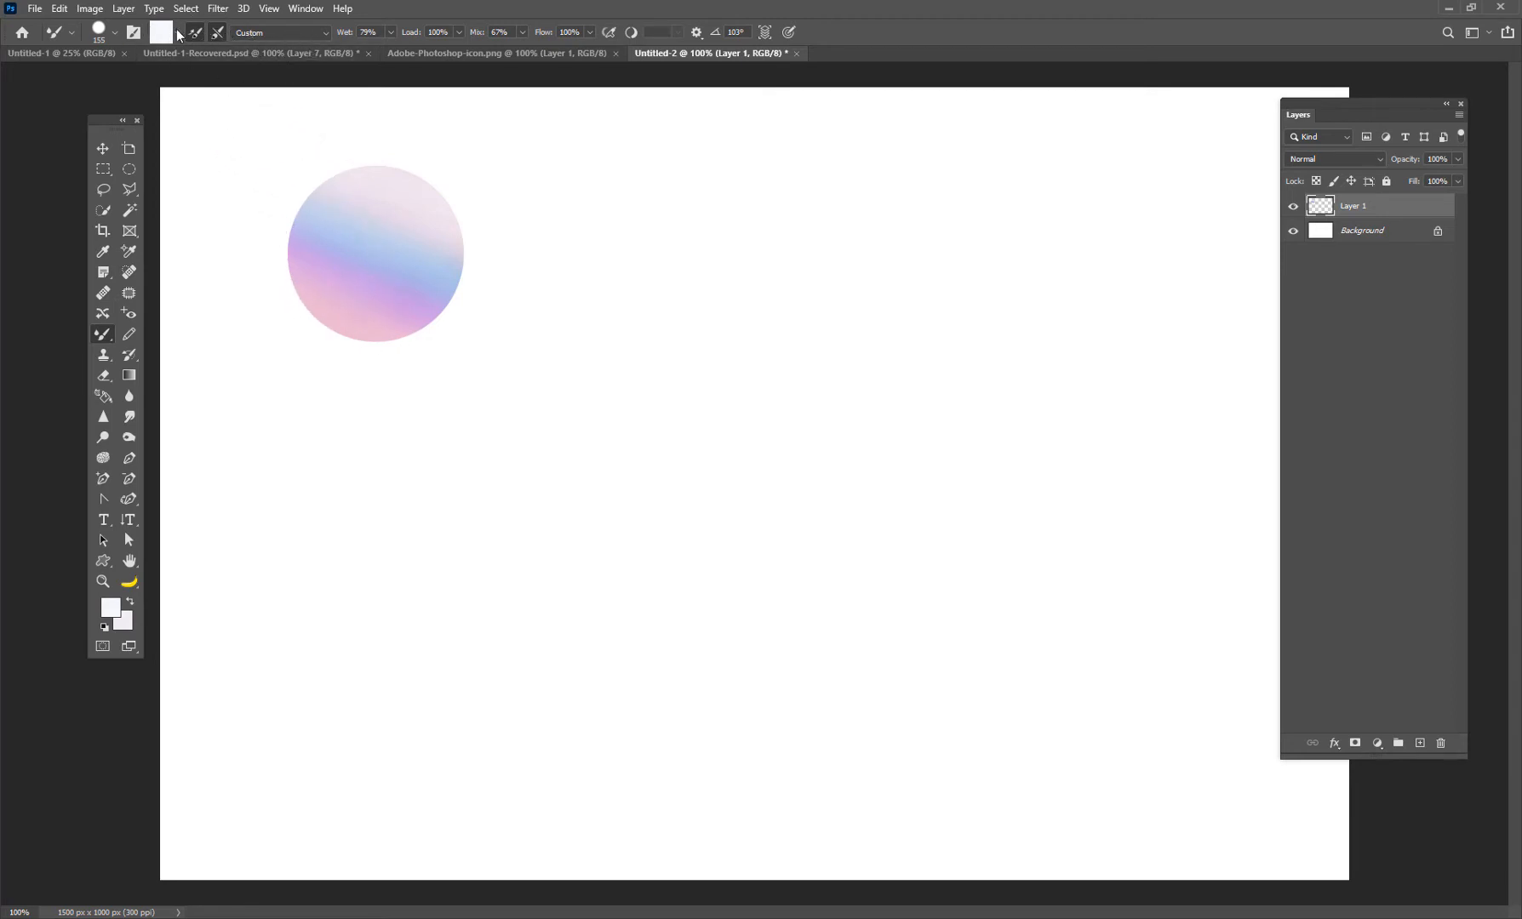
{"action": "left_click", "coordinate": [317, 31]}
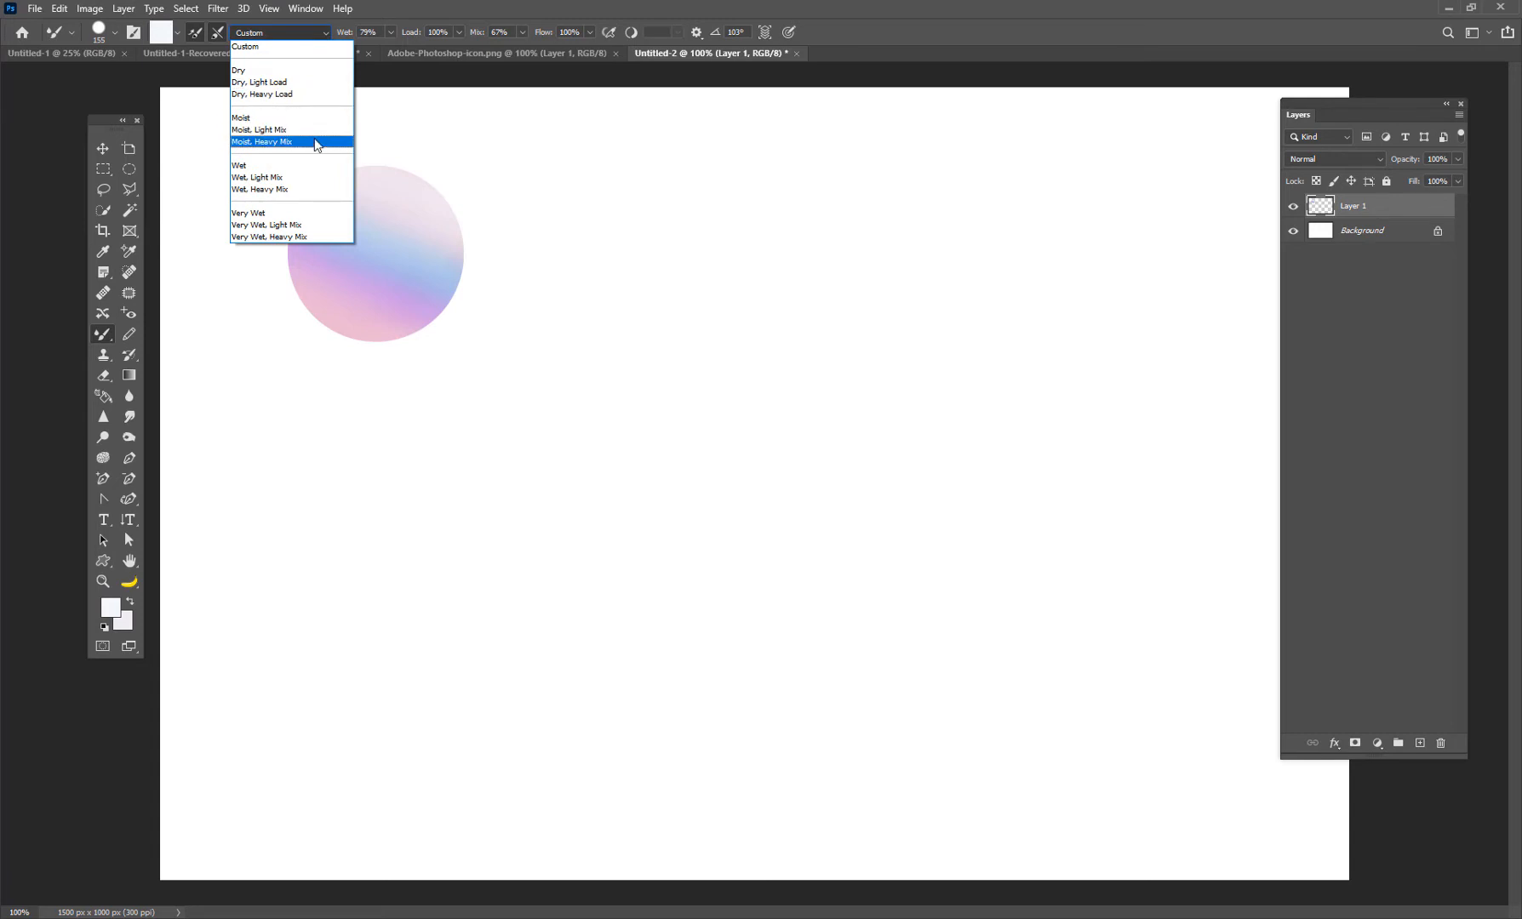
{"action": "left_click", "coordinate": [292, 95]}
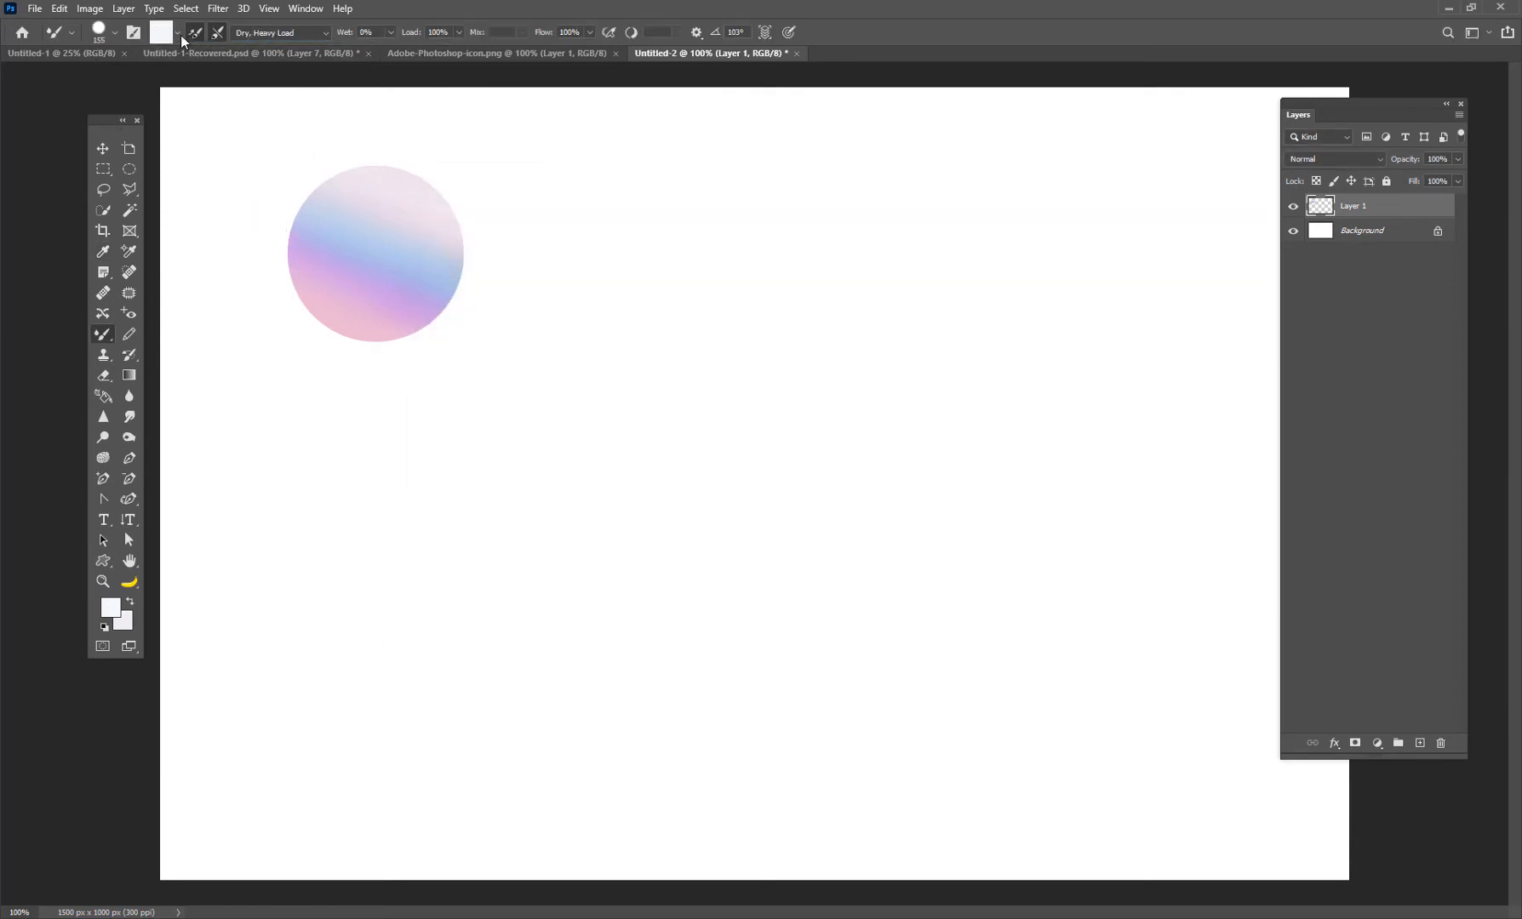
{"action": "left_click", "coordinate": [180, 35]}
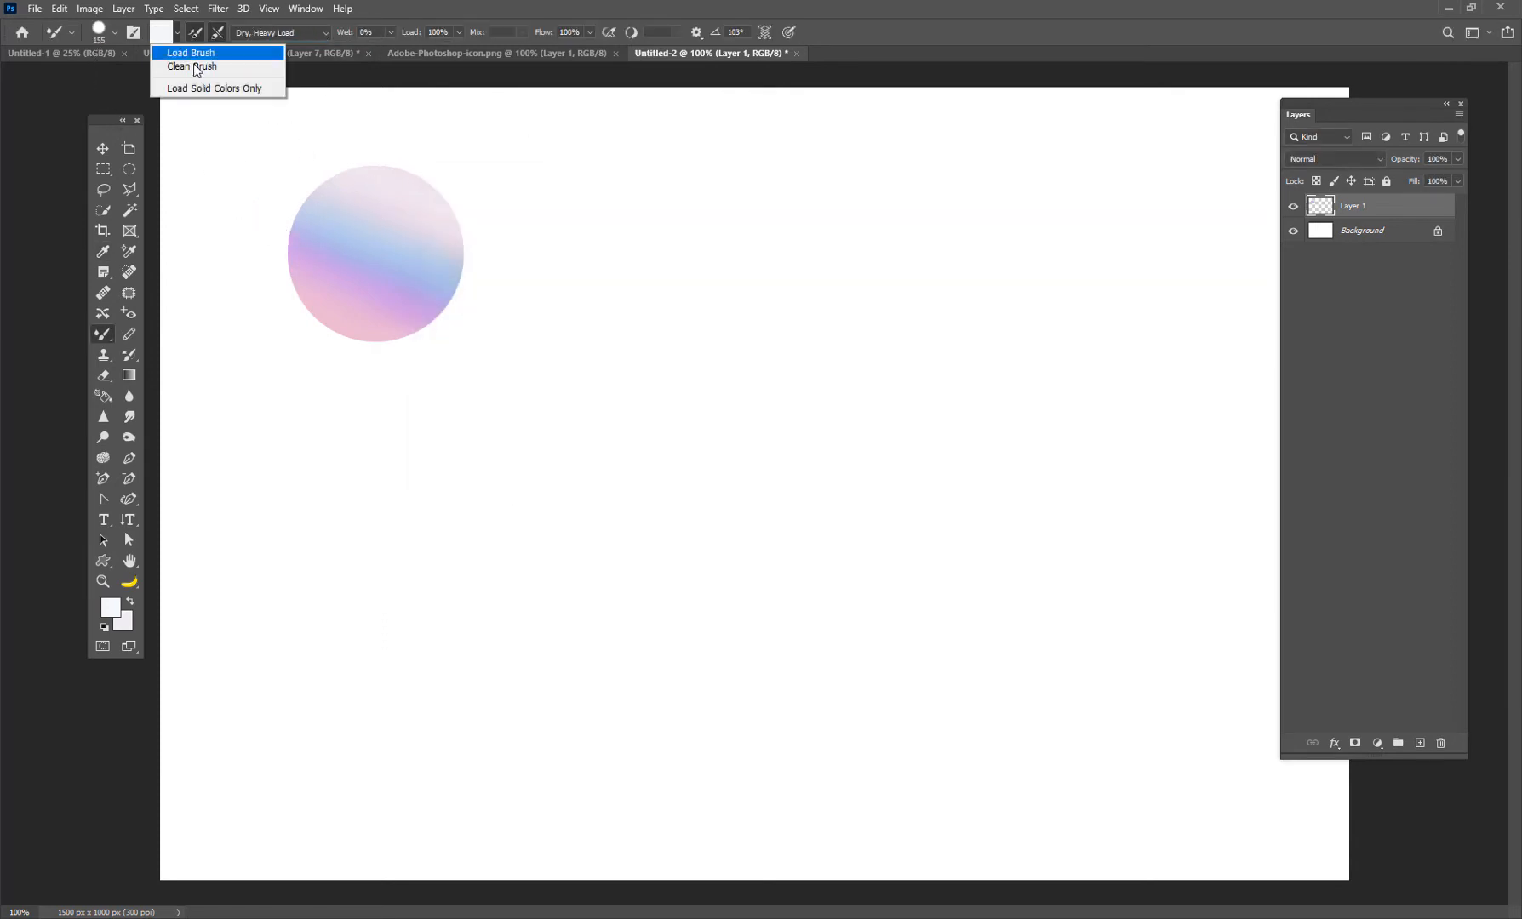
{"action": "left_click", "coordinate": [198, 68]}
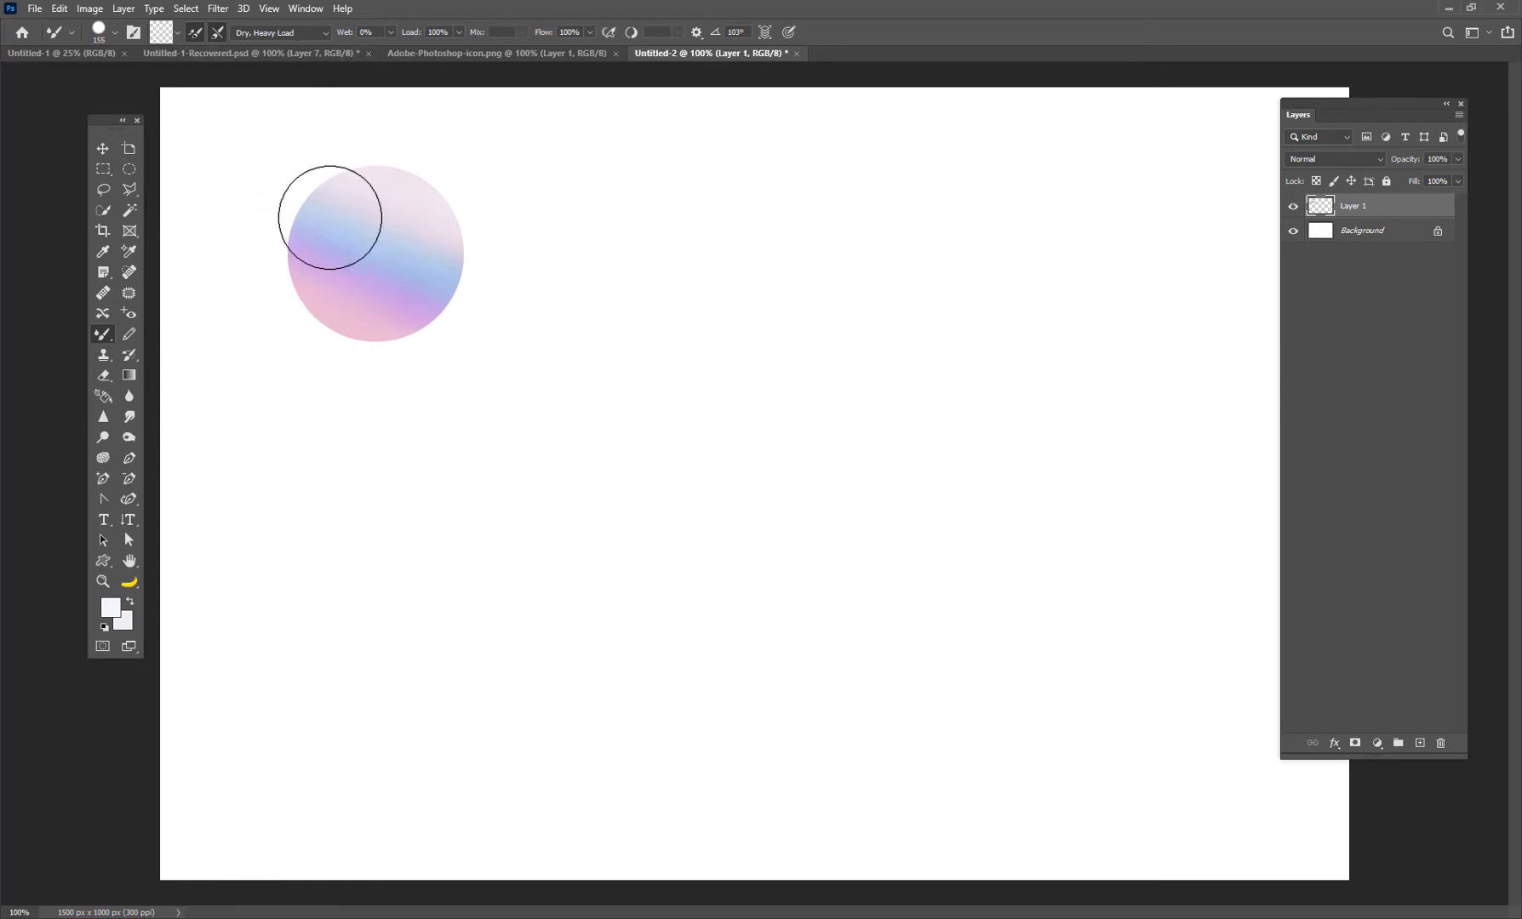
Load the Mixer Brush with the circle's colors and paint a looping tube across the canvas at 300 px
{"action": "key", "text": "bracketright"}
{"action": "key", "text": "bracketright"}
{"action": "key", "text": "bracketright"}
{"action": "key", "text": "bracketright"}
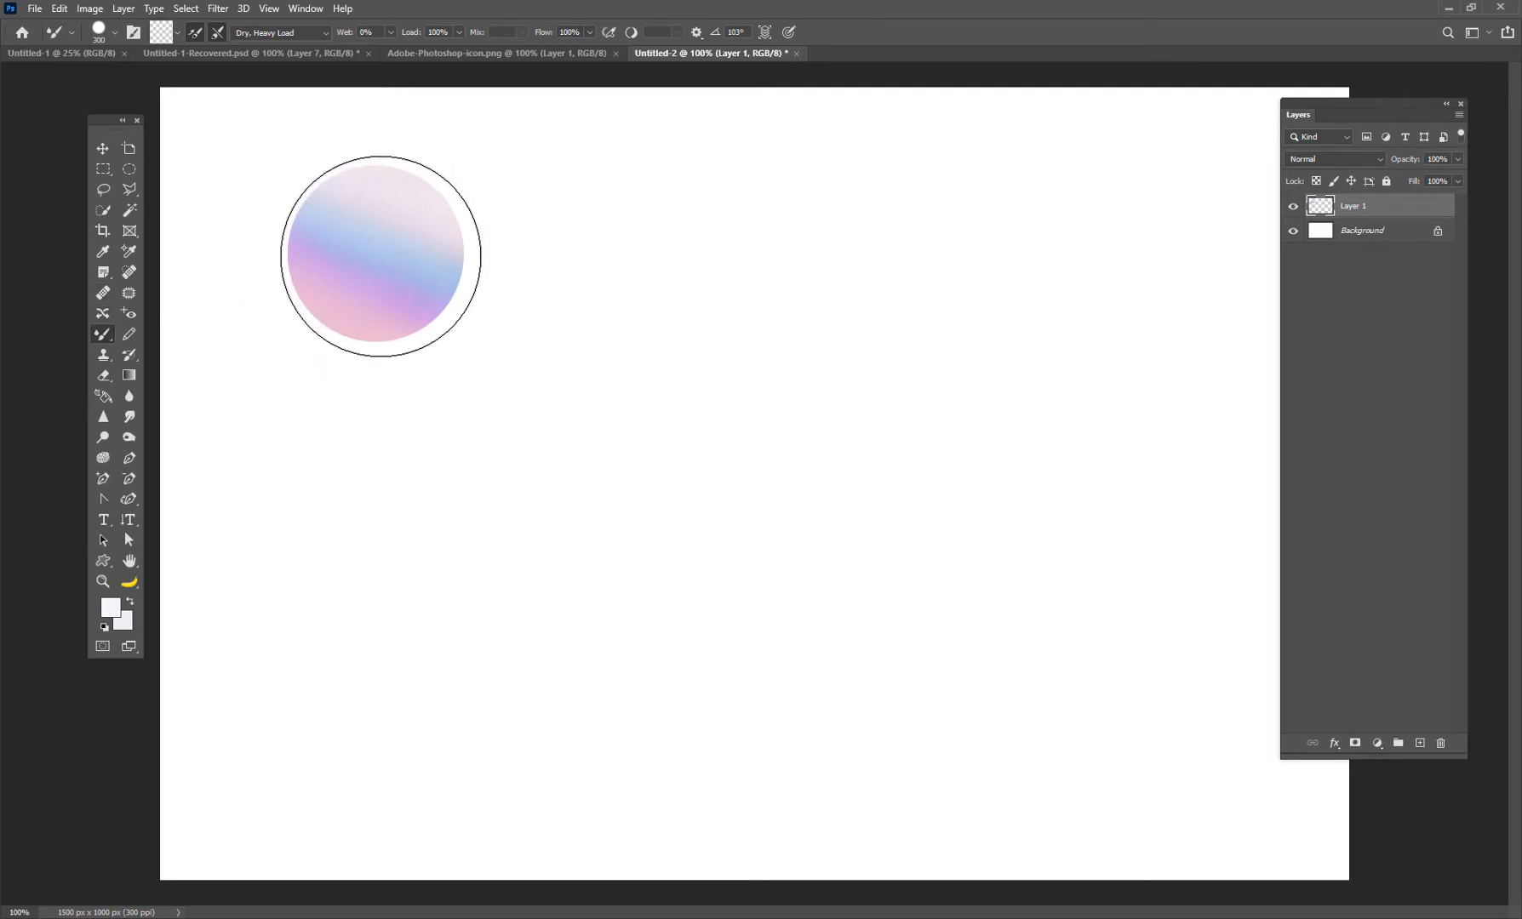
{"action": "key", "text": "bracketleft"}
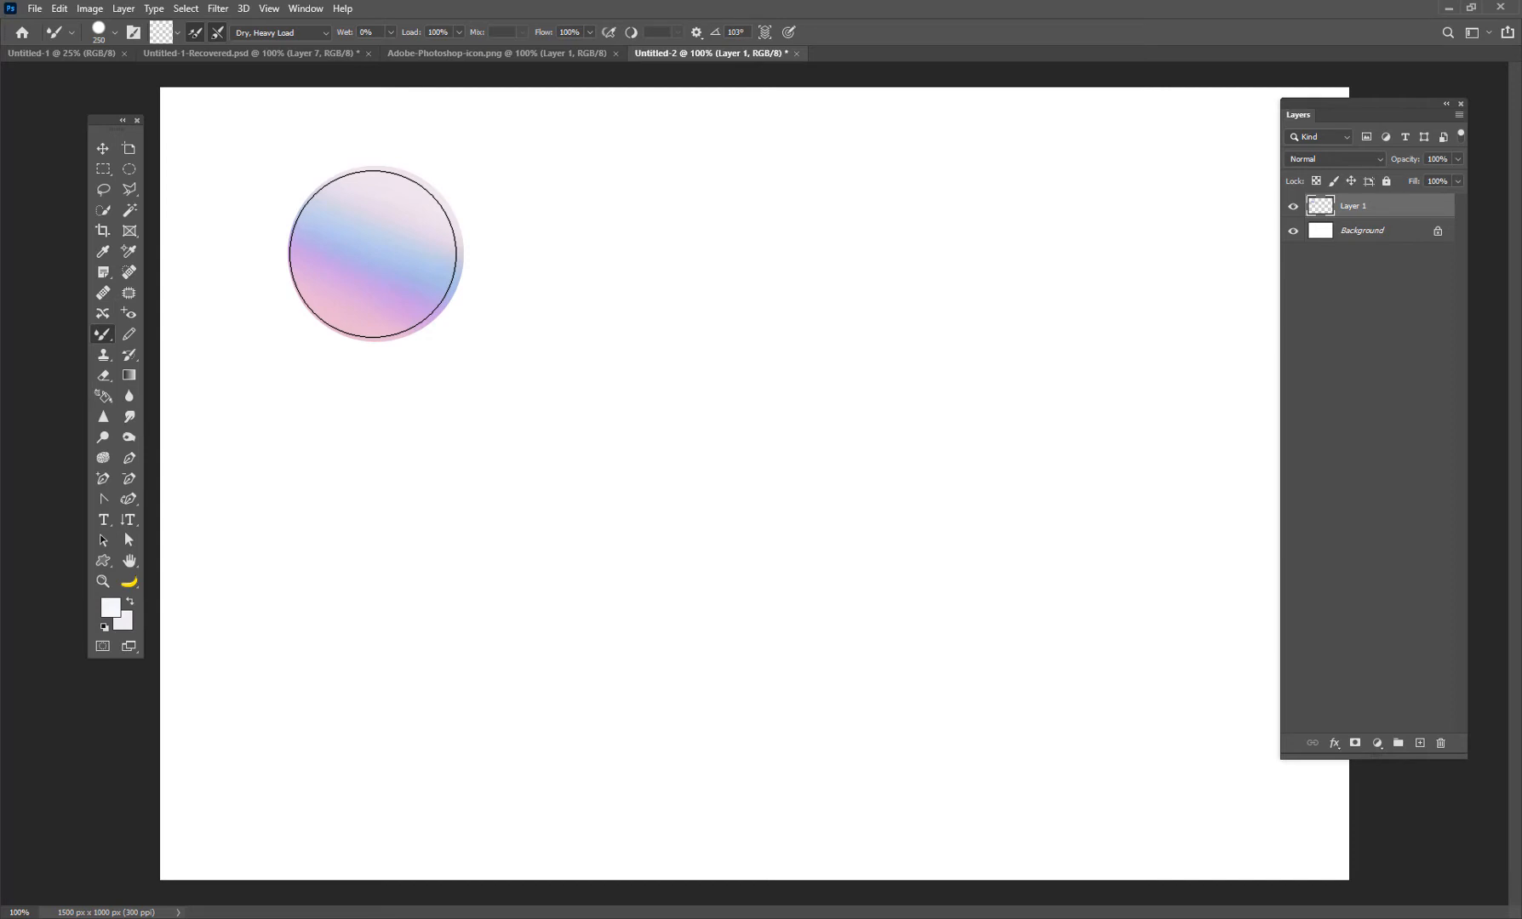
{"action": "key", "text": "bracketright"}
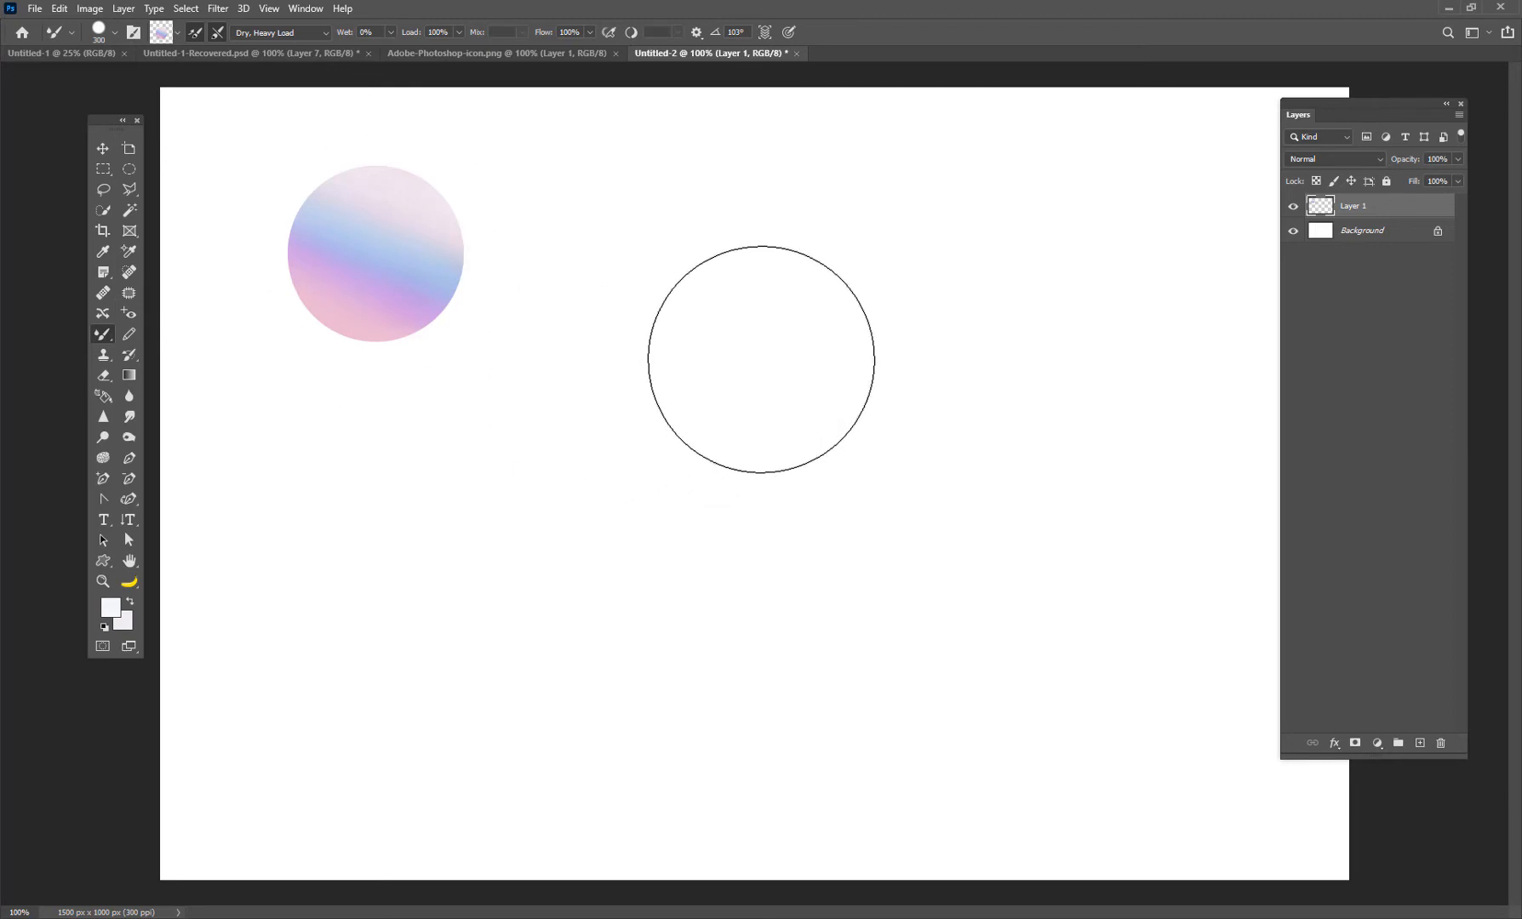
{"action": "mouse_move", "coordinate": [829, 330]}
{"action": "left_mouse_down"}
{"action": "mouse_move", "coordinate": [676, 394]}
{"action": "mouse_move", "coordinate": [581, 544]}
{"action": "mouse_move", "coordinate": [842, 615]}
{"action": "left_mouse_up"}
{"action": "mouse_move", "coordinate": [1073, 600]}
{"action": "left_mouse_down"}
{"action": "mouse_move", "coordinate": [1039, 261]}
{"action": "mouse_move", "coordinate": [924, 367]}
{"action": "mouse_move", "coordinate": [788, 765]}
{"action": "mouse_move", "coordinate": [512, 631]}
{"action": "mouse_move", "coordinate": [313, 486]}
{"action": "left_mouse_up"}
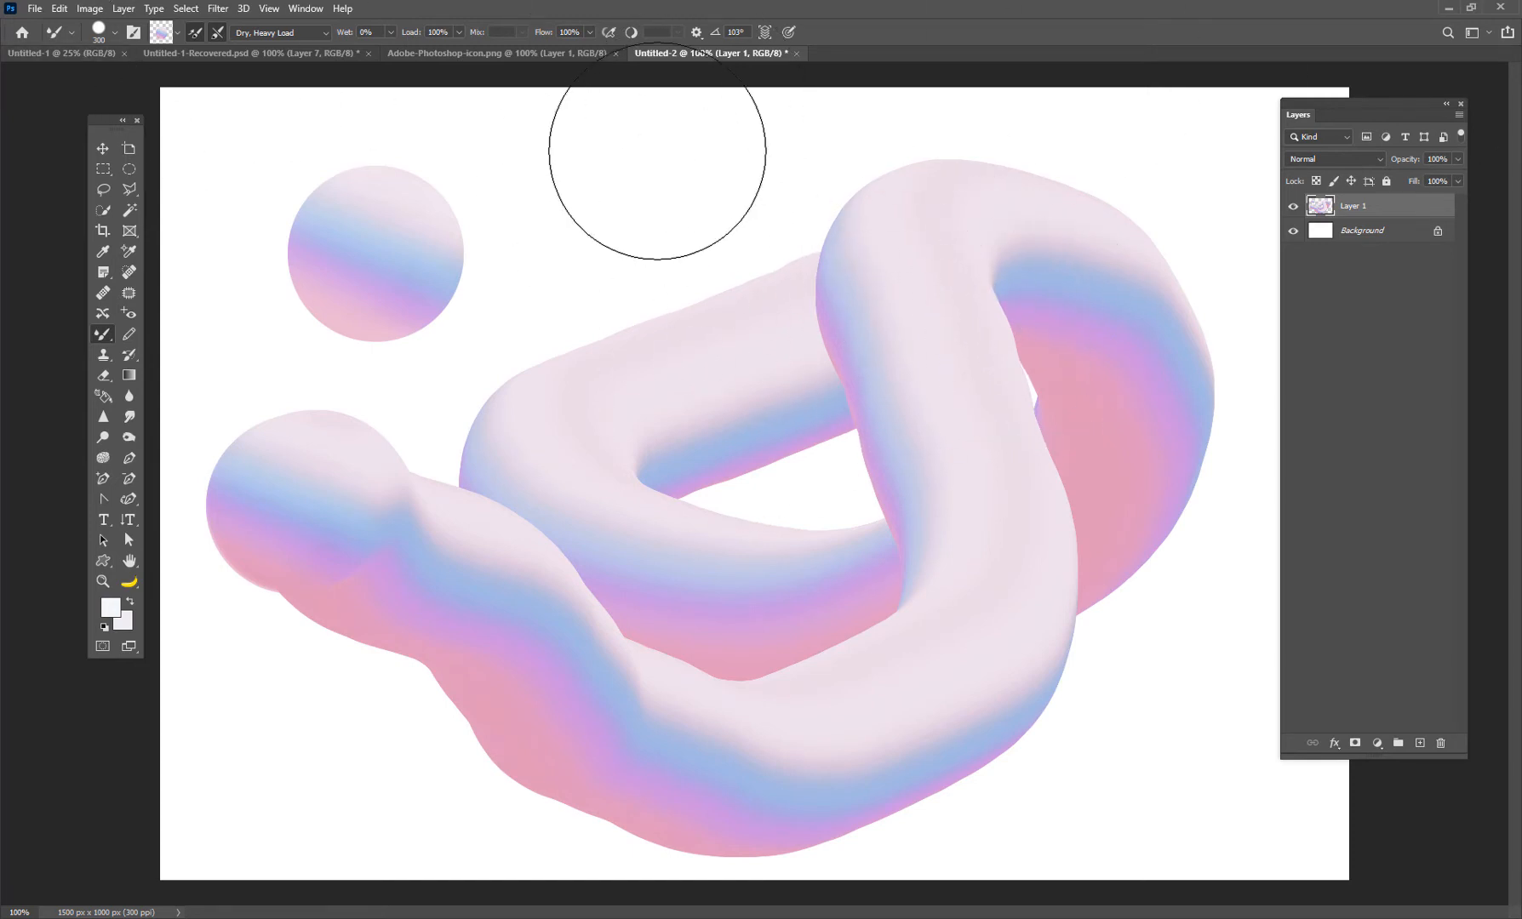
Set the brush tip's spacing to 167% and paint separate gradient circles over the tube on Layer 1
{"action": "left_click", "coordinate": [299, 9]}
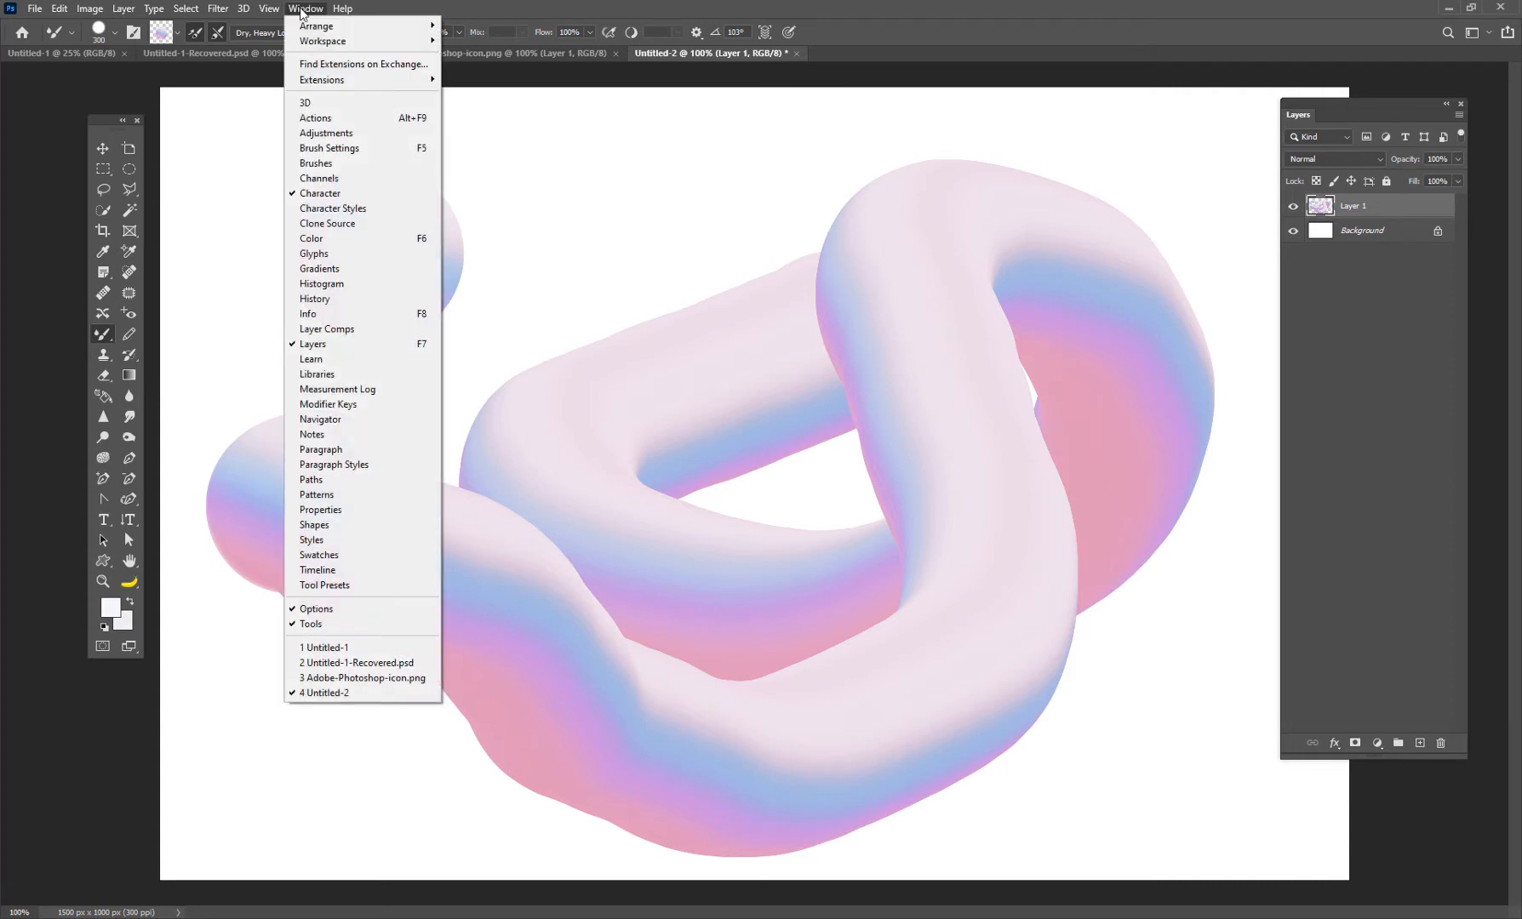
{"action": "key", "text": "Escape"}
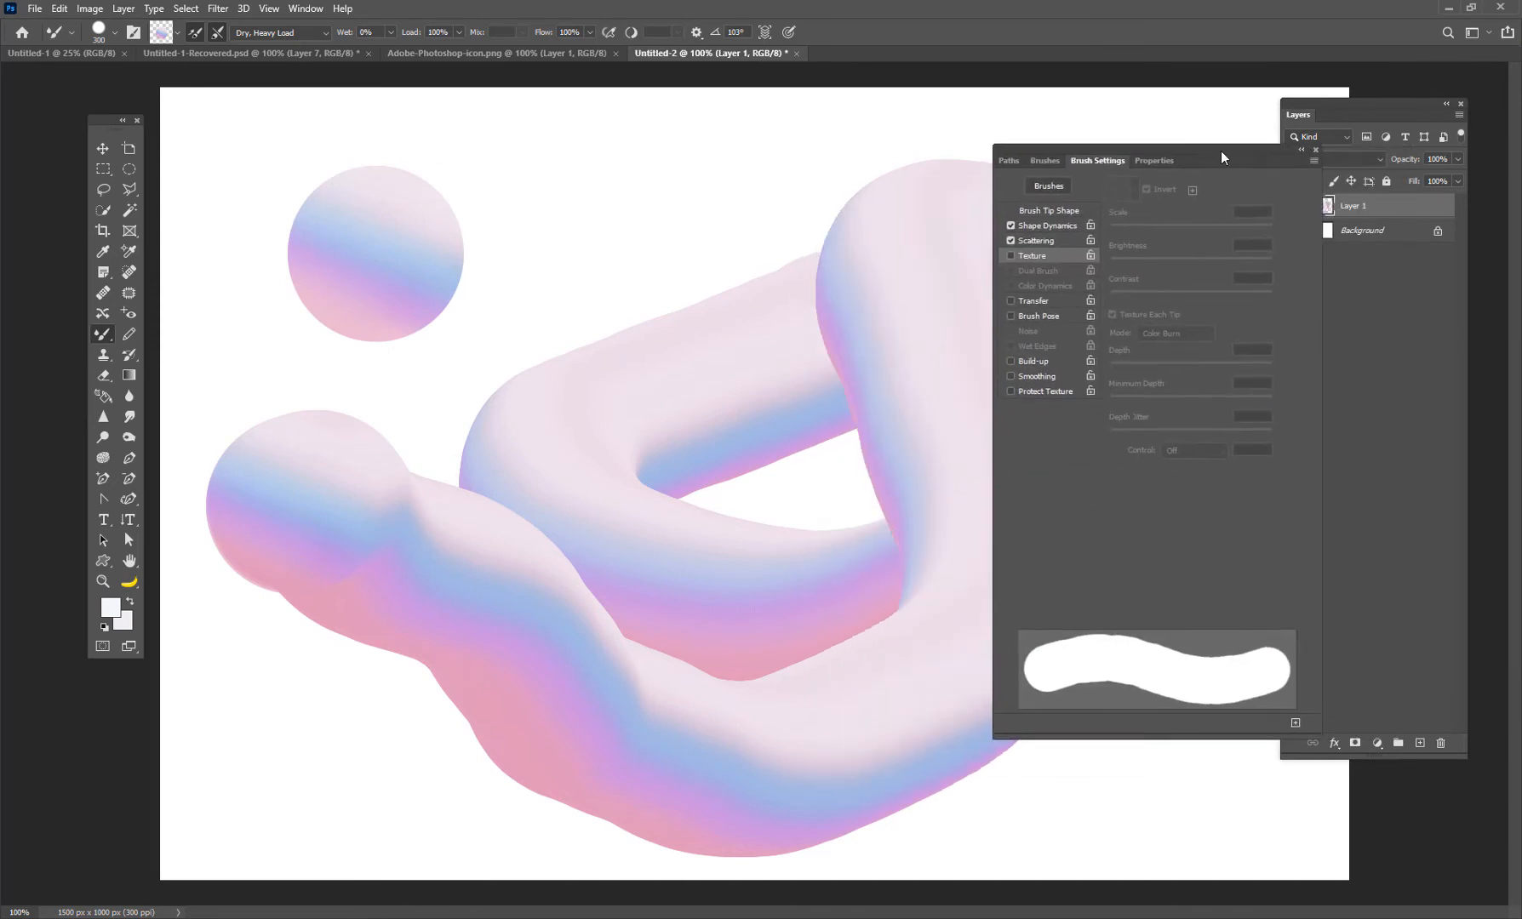
{"action": "left_click_drag", "start_coordinate": [1212, 150], "coordinate": [1211, 148]}
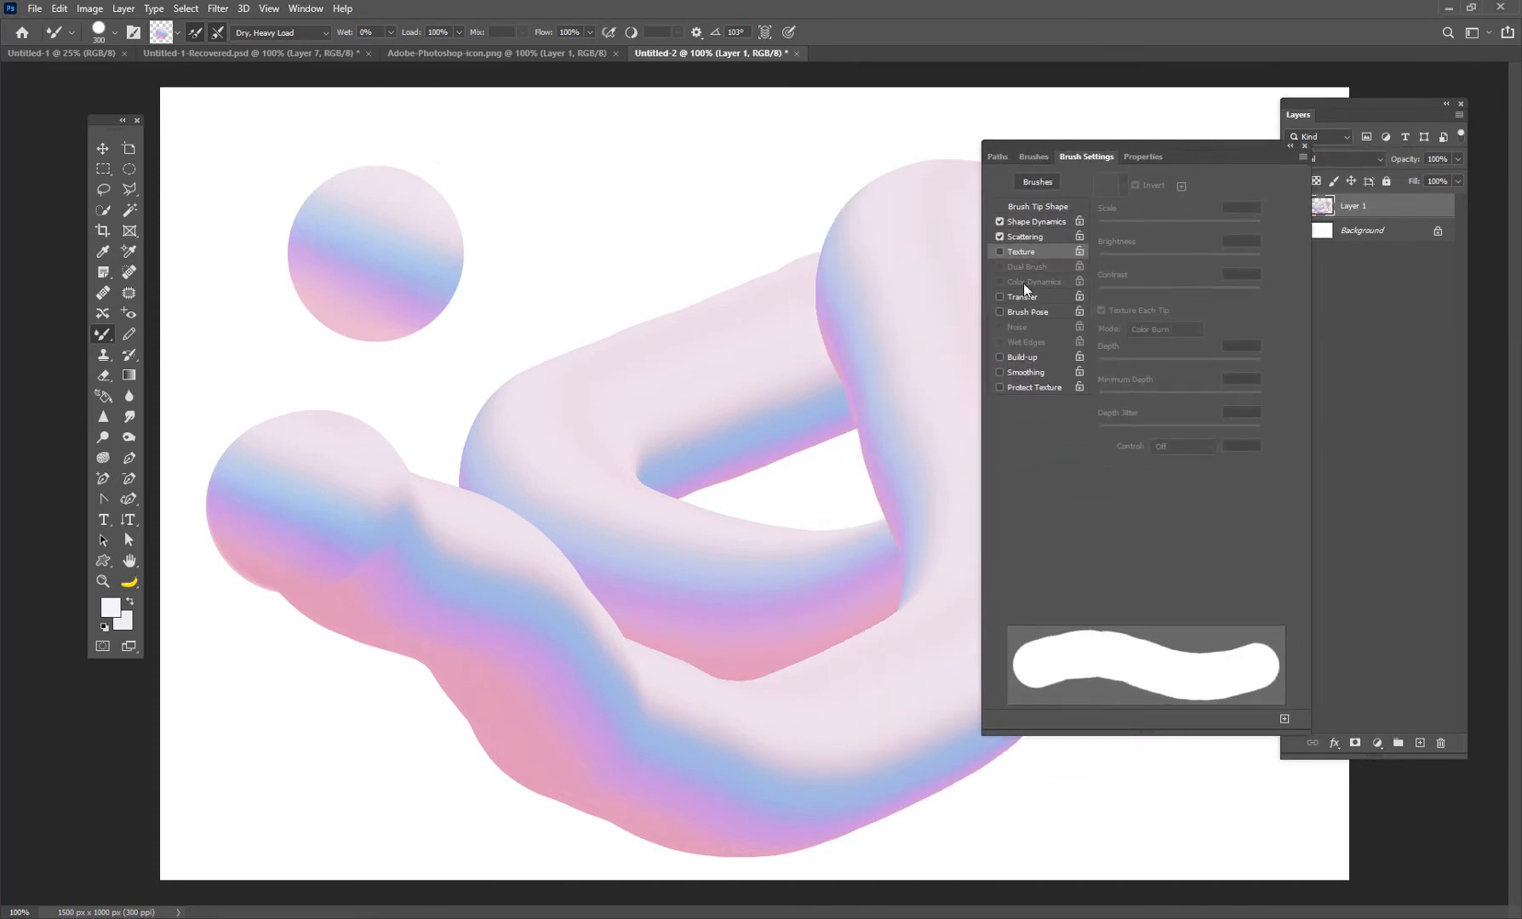
{"action": "left_click", "coordinate": [1028, 207]}
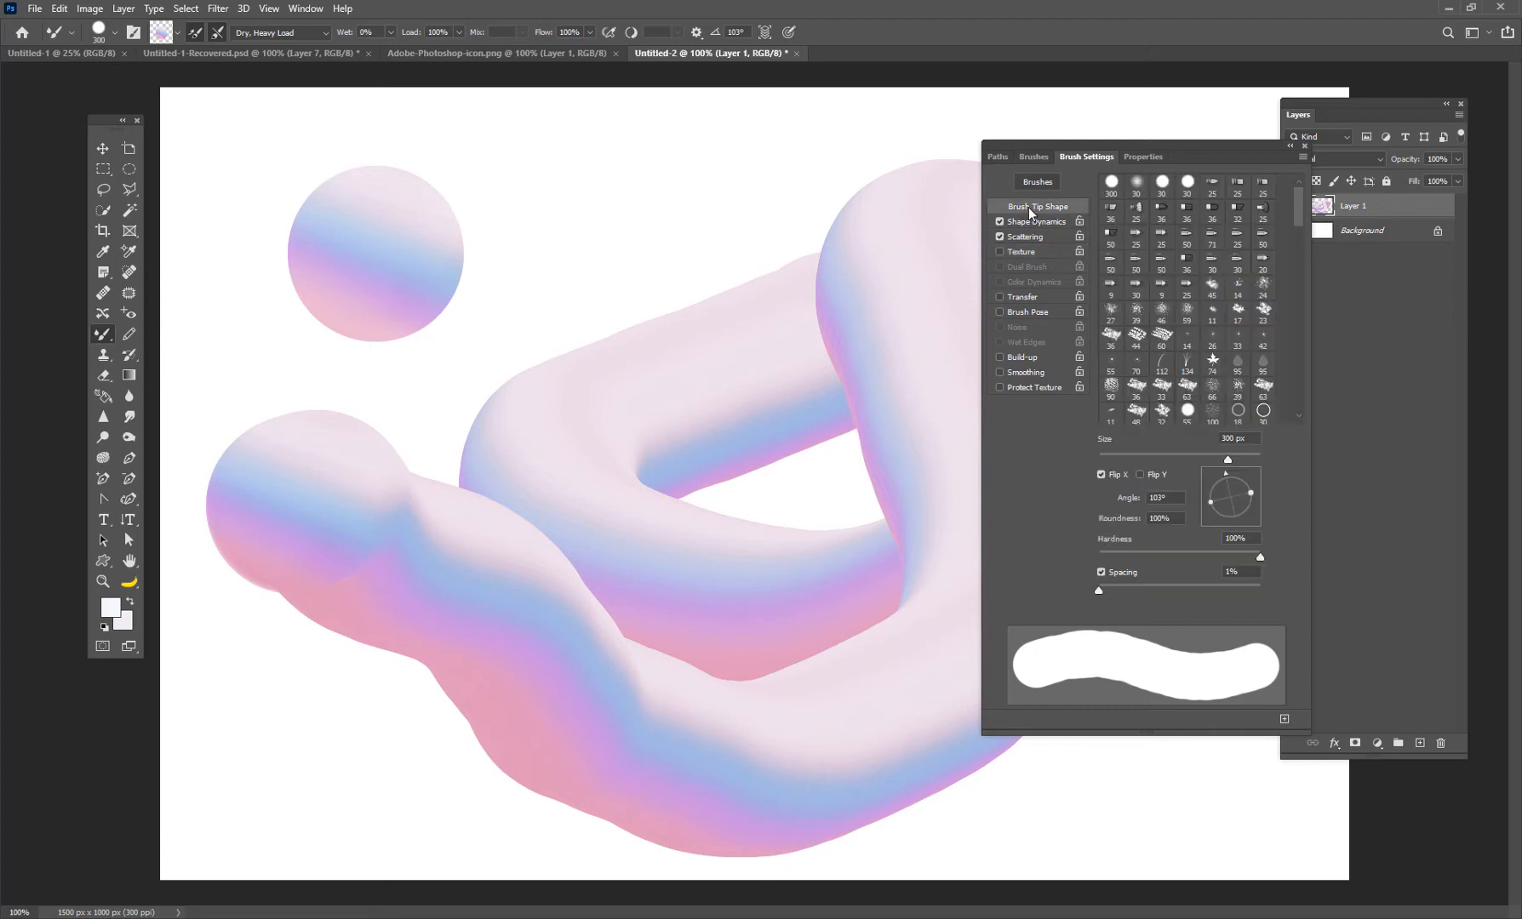
{"action": "left_click_drag", "start_coordinate": [1103, 588], "coordinate": [1202, 576]}
{"action": "mouse_move", "coordinate": [659, 306]}
{"action": "left_mouse_down"}
{"action": "mouse_move", "coordinate": [730, 359]}
{"action": "mouse_move", "coordinate": [683, 442]}
{"action": "mouse_move", "coordinate": [584, 546]}
{"action": "mouse_move", "coordinate": [665, 639]}
{"action": "mouse_move", "coordinate": [897, 689]}
{"action": "mouse_move", "coordinate": [860, 271]}
{"action": "mouse_move", "coordinate": [984, 185]}
{"action": "left_mouse_up"}
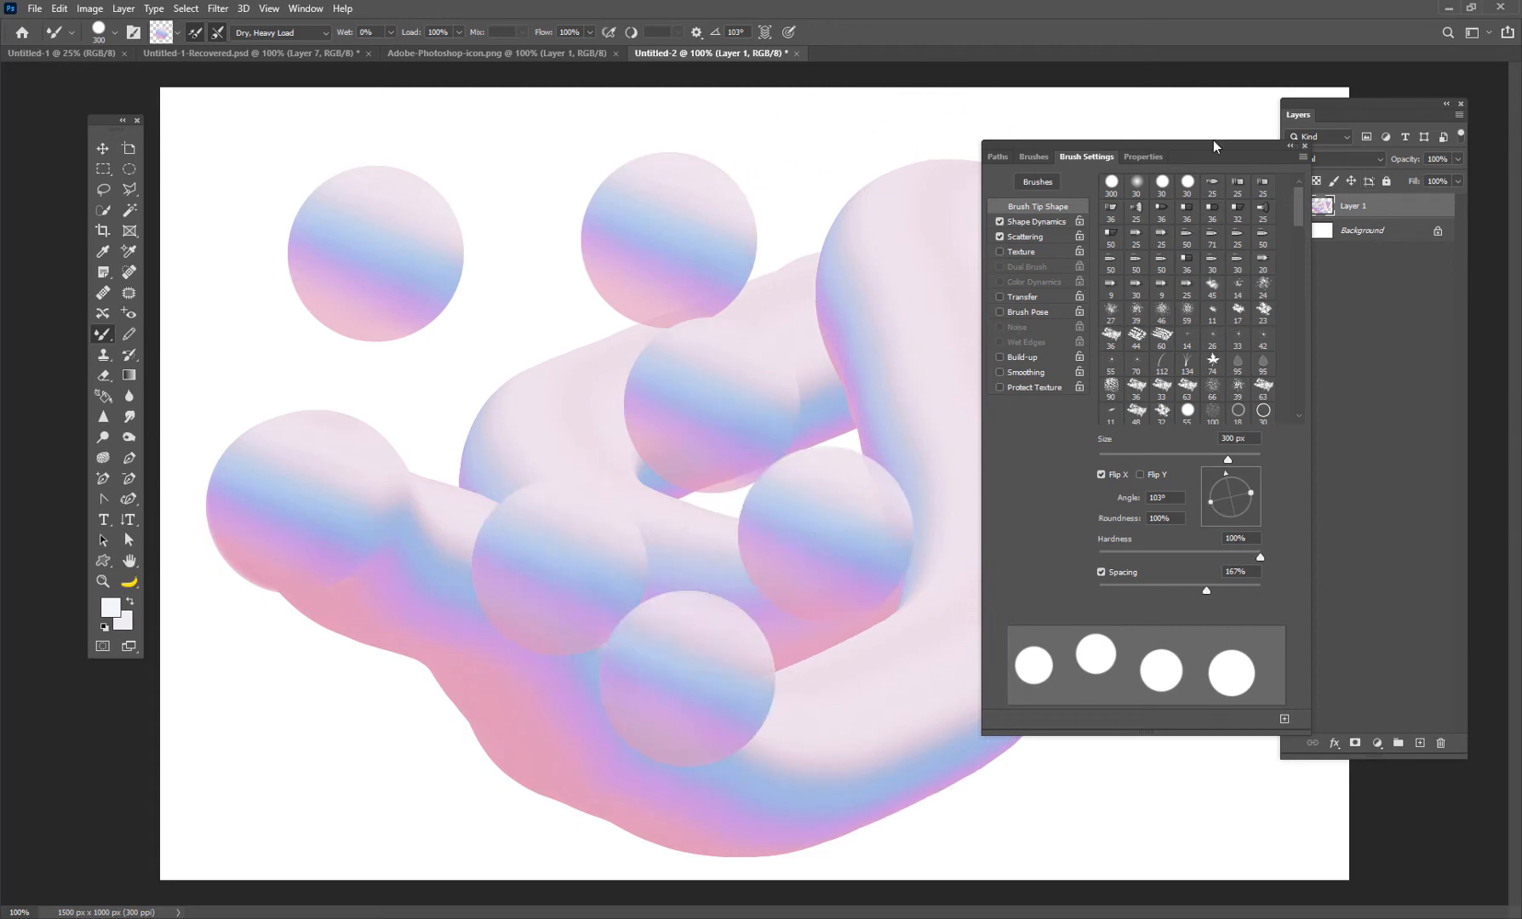
Move the brush settings off the tube, add a new layer above Layer 1 and hide Layer 1
{"action": "left_click_drag", "start_coordinate": [1213, 139], "coordinate": [1512, 289]}
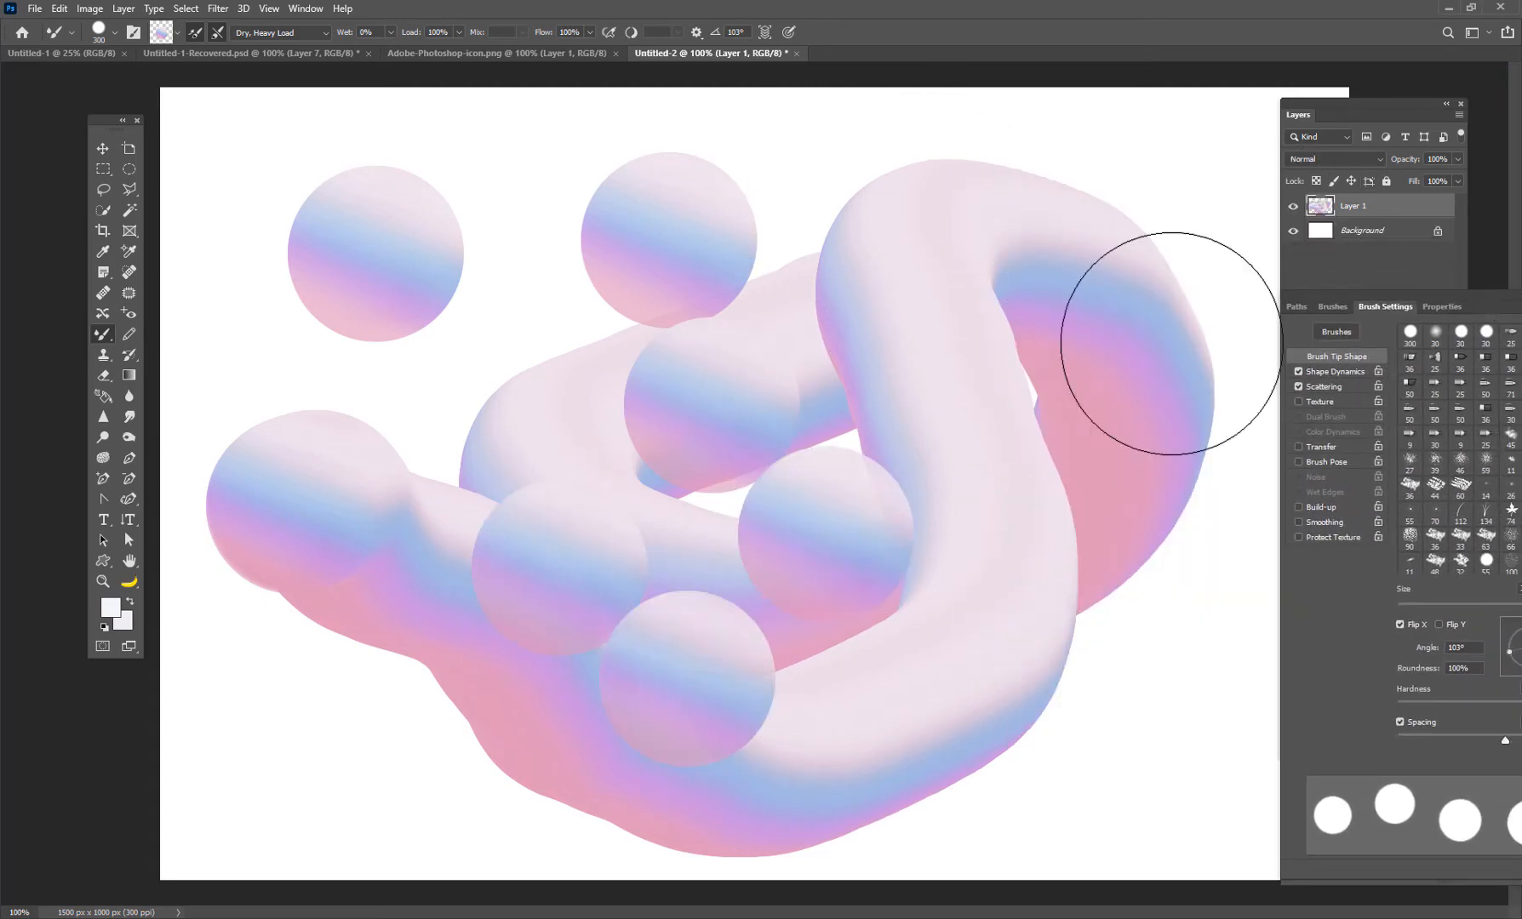
{"action": "left_click_drag", "start_coordinate": [1438, 294], "coordinate": [1033, 295]}
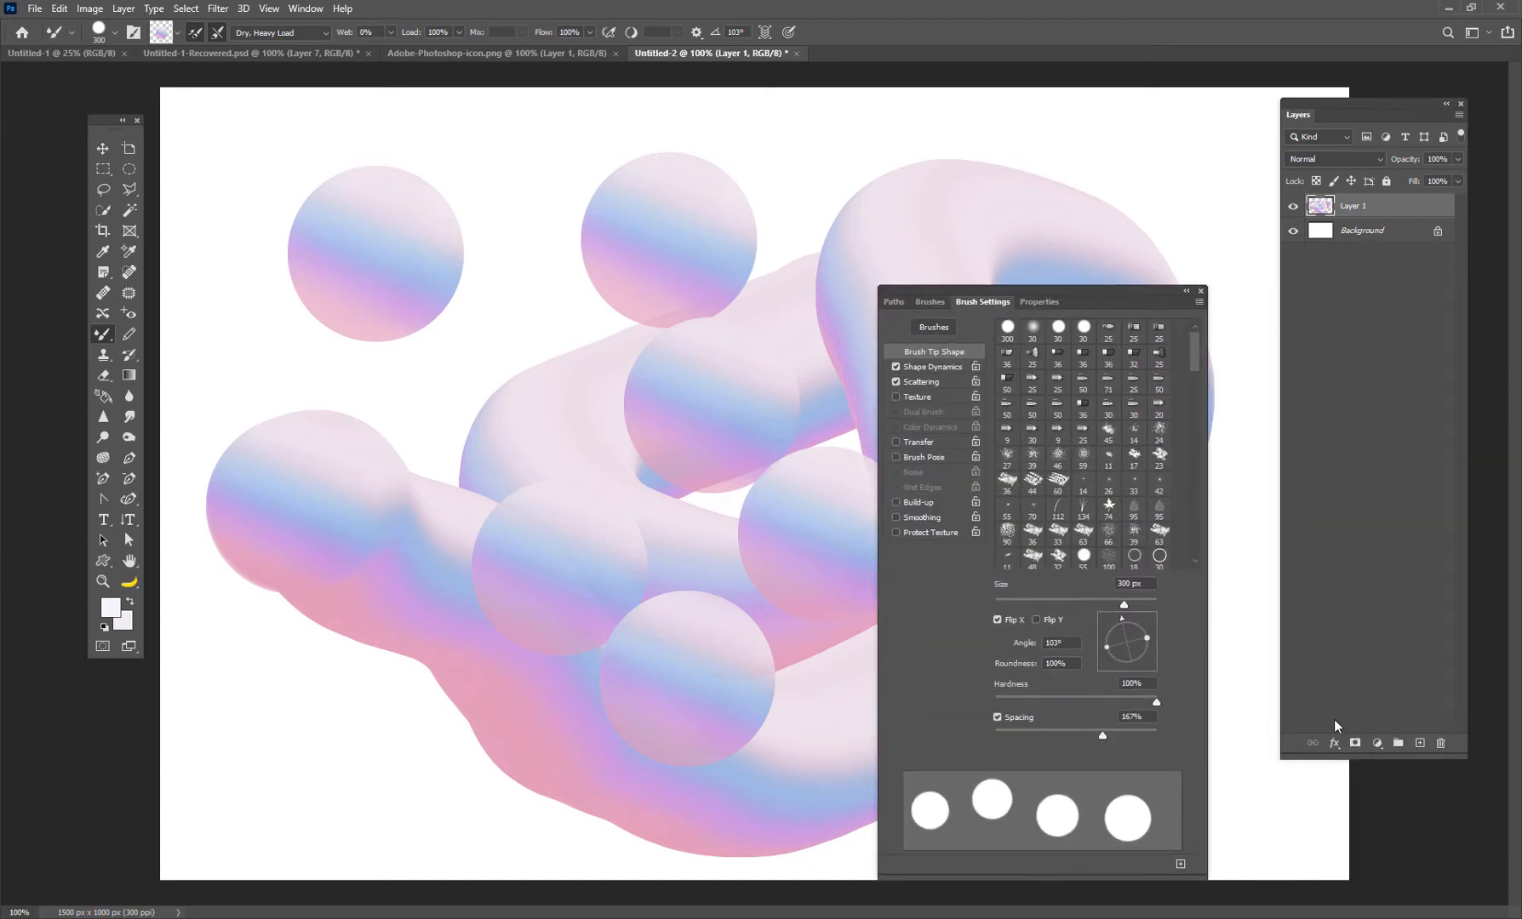
{"action": "left_click", "coordinate": [1437, 744]}
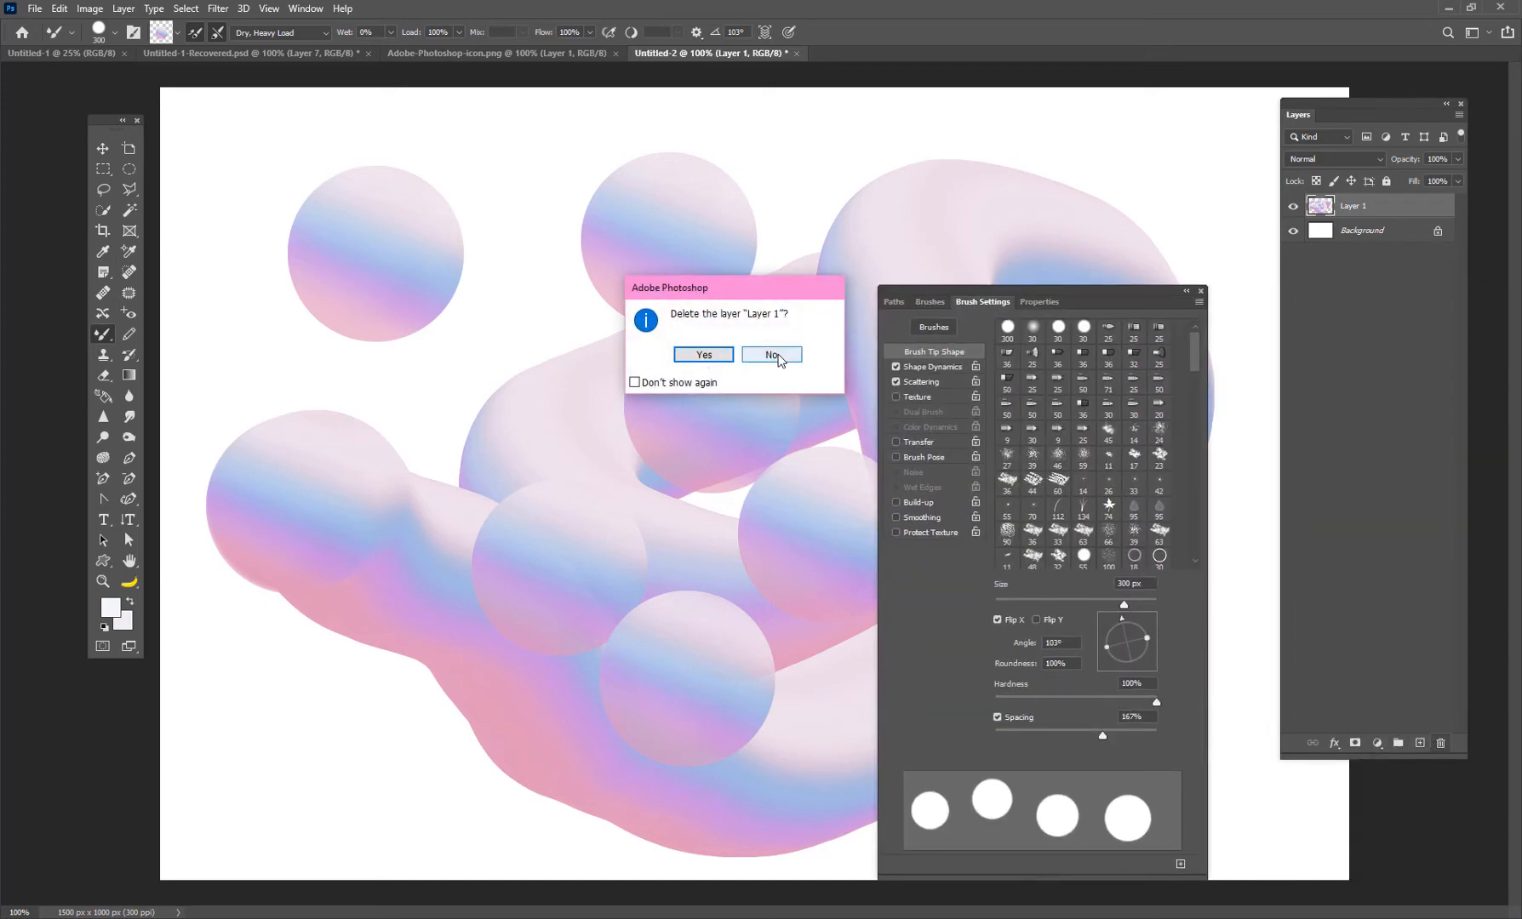
{"action": "left_click", "coordinate": [790, 358]}
{"action": "left_click", "coordinate": [1420, 744]}
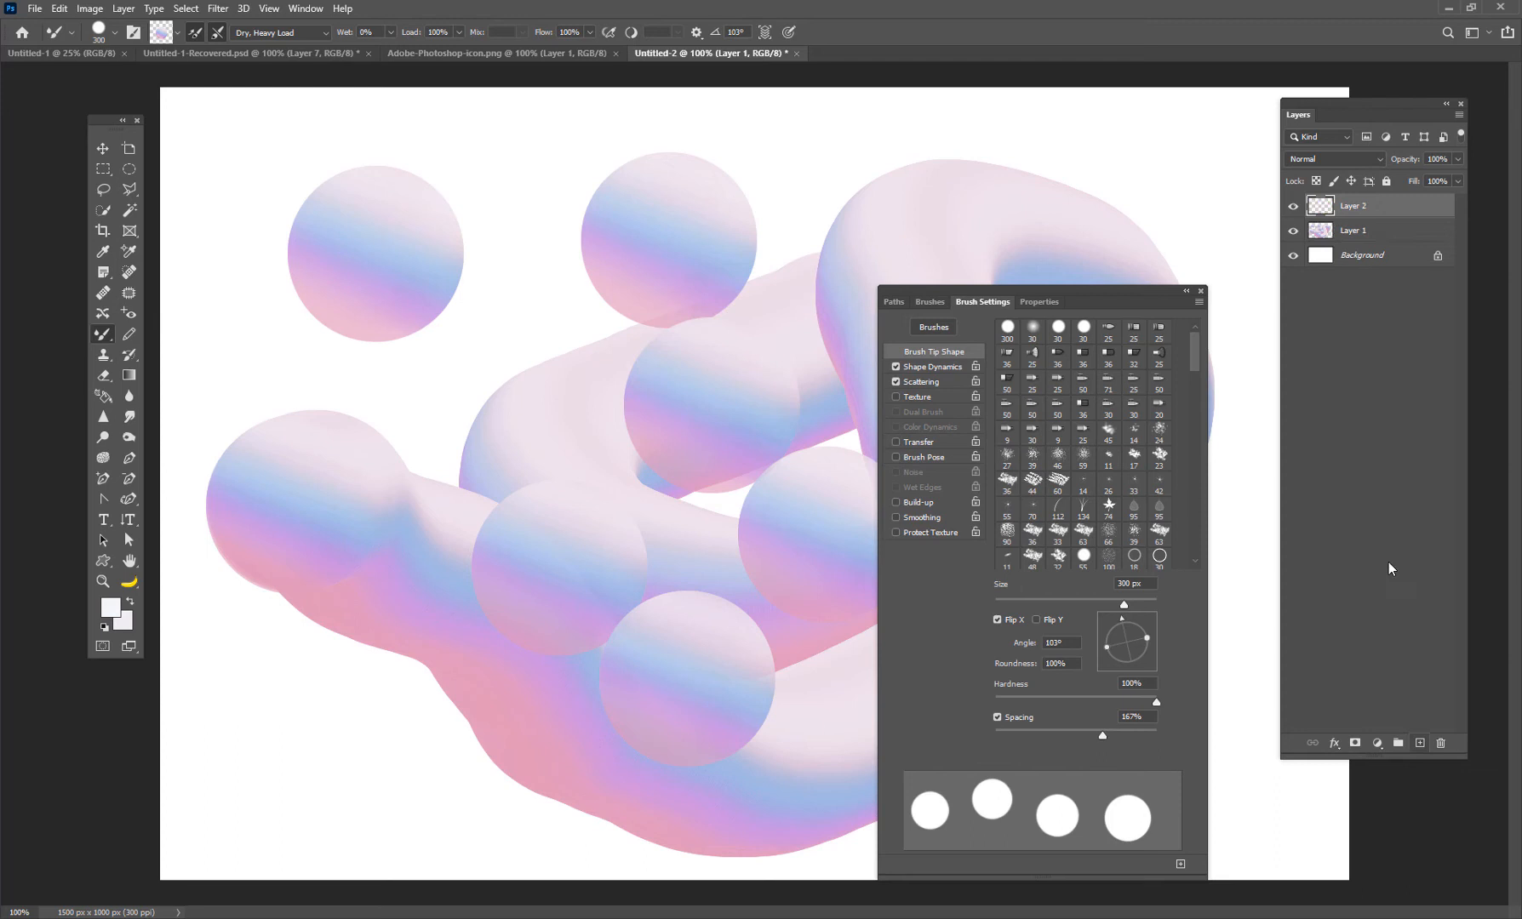
{"action": "left_click", "coordinate": [1293, 231]}
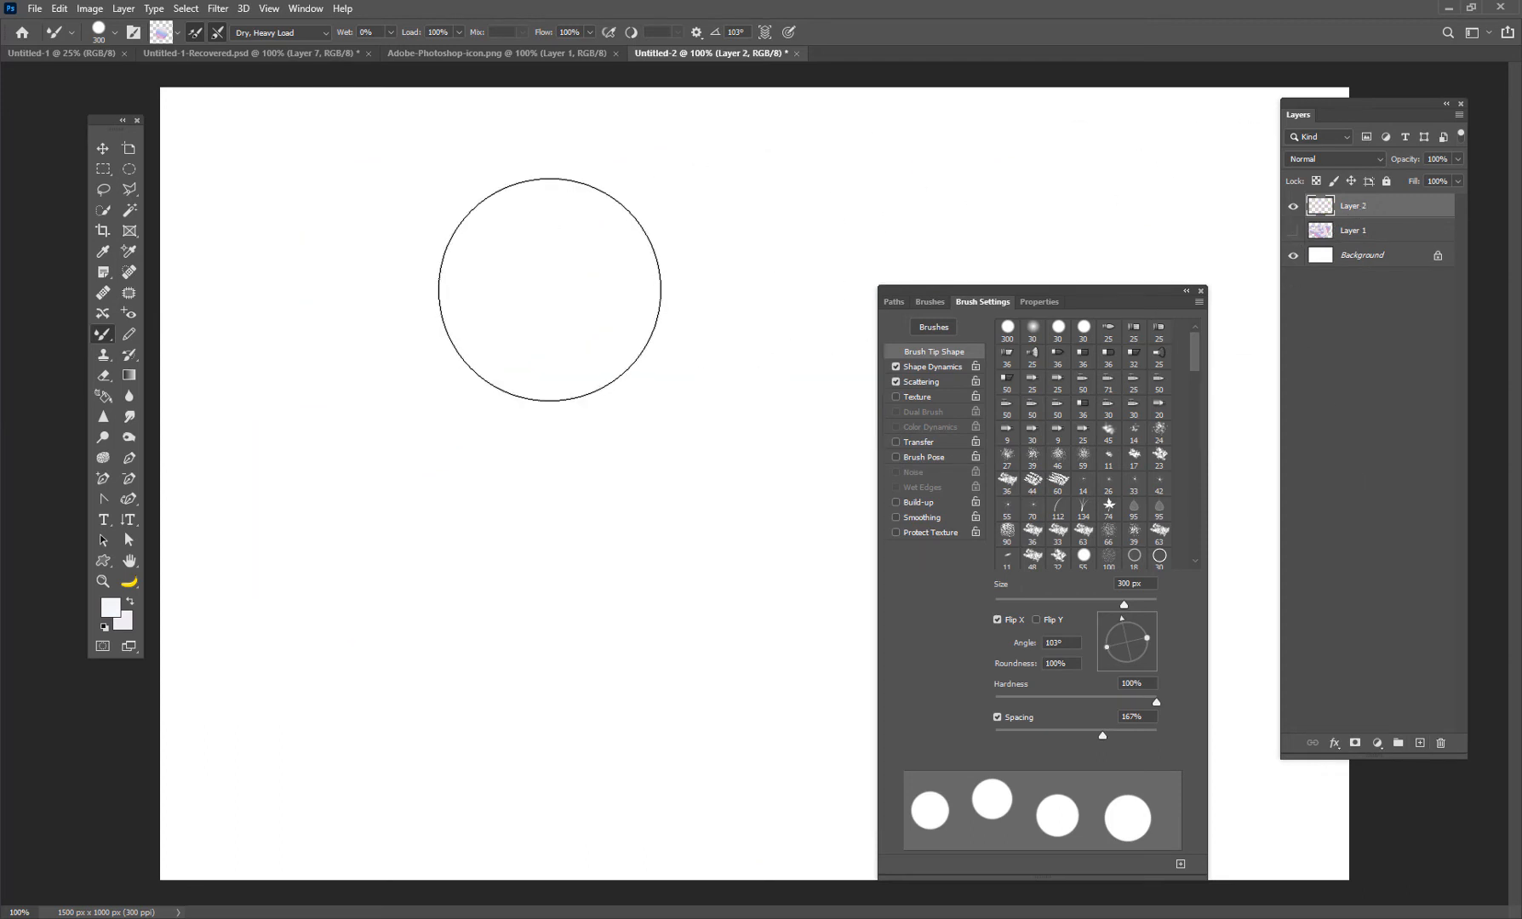
Try painting scattered gradient circles on Layer 2 with the widely spaced brush, and undo them
{"action": "left_click", "coordinate": [549, 279]}
{"action": "left_click", "coordinate": [619, 603]}
{"action": "left_click", "coordinate": [644, 552]}
{"action": "left_click", "coordinate": [275, 439]}
{"action": "mouse_move", "coordinate": [275, 440]}
{"action": "left_mouse_down"}
{"action": "mouse_move", "coordinate": [699, 565]}
{"action": "mouse_move", "coordinate": [314, 220]}
{"action": "mouse_move", "coordinate": [258, 387]}
{"action": "mouse_move", "coordinate": [436, 351]}
{"action": "left_mouse_up"}
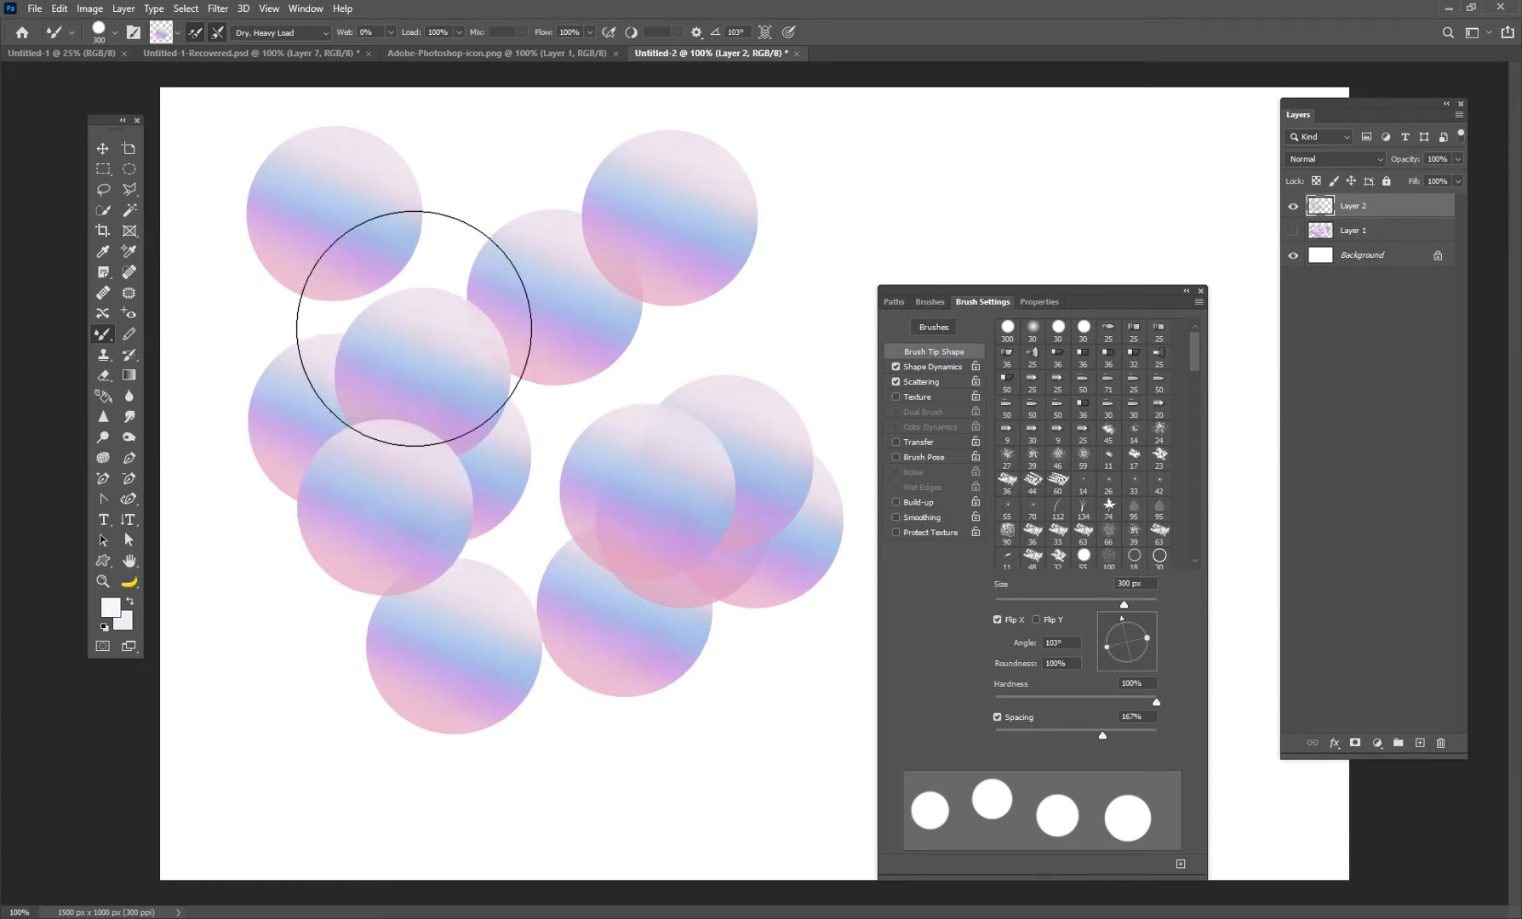
{"action": "key", "text": "ctrl+z"}
{"action": "key", "text": "ctrl+z"}
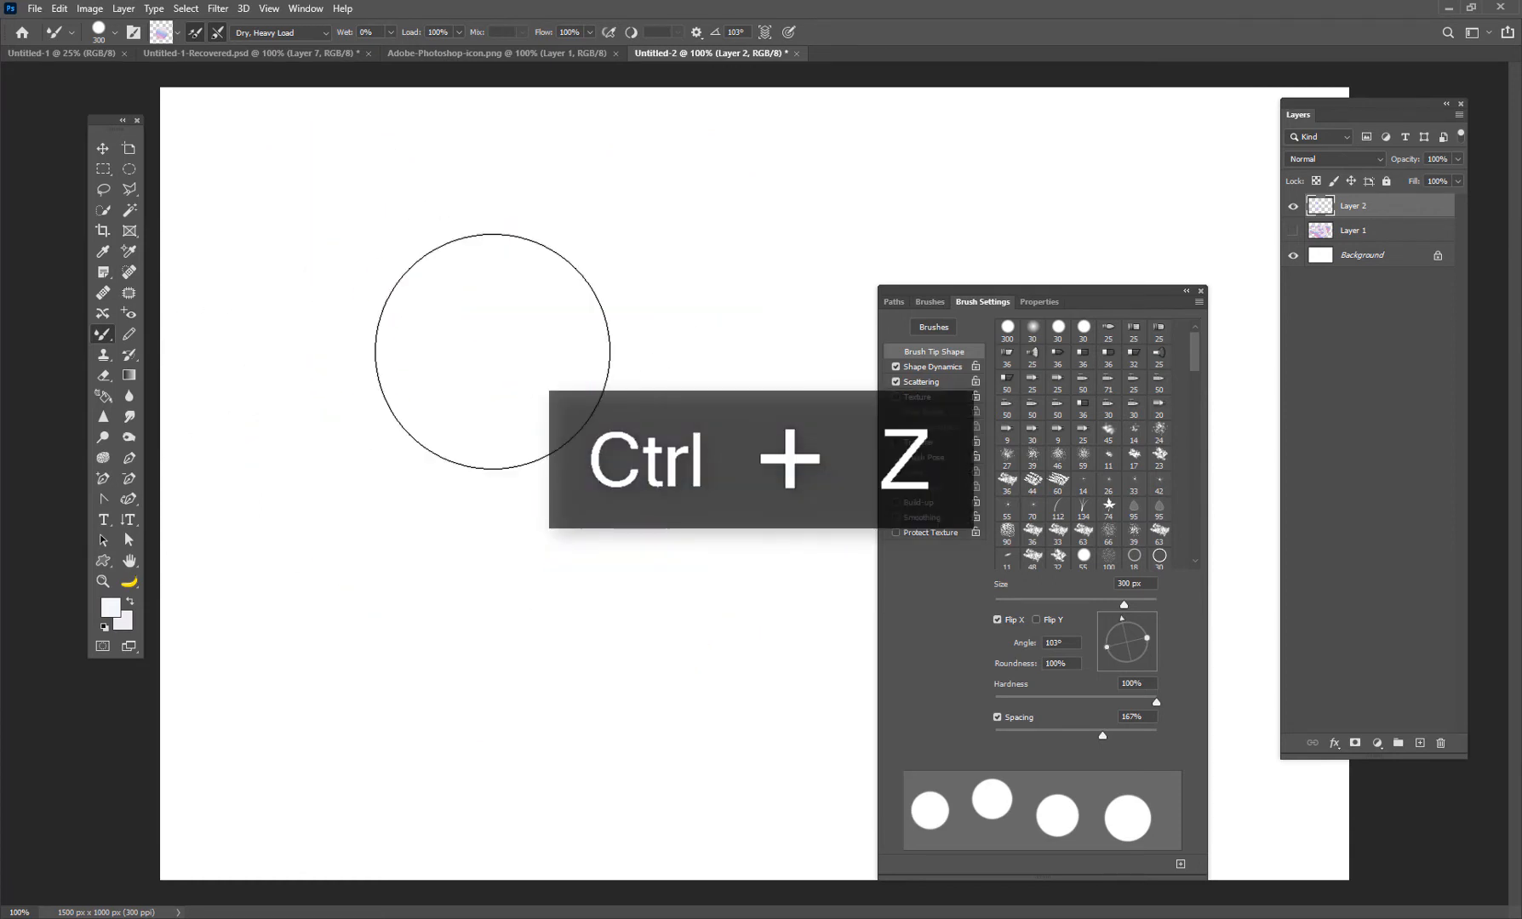
Set the brush spacing to 1%, test continuous tube strokes on Layer 2 and undo them
{"action": "left_click_drag", "start_coordinate": [1104, 739], "coordinate": [979, 709]}
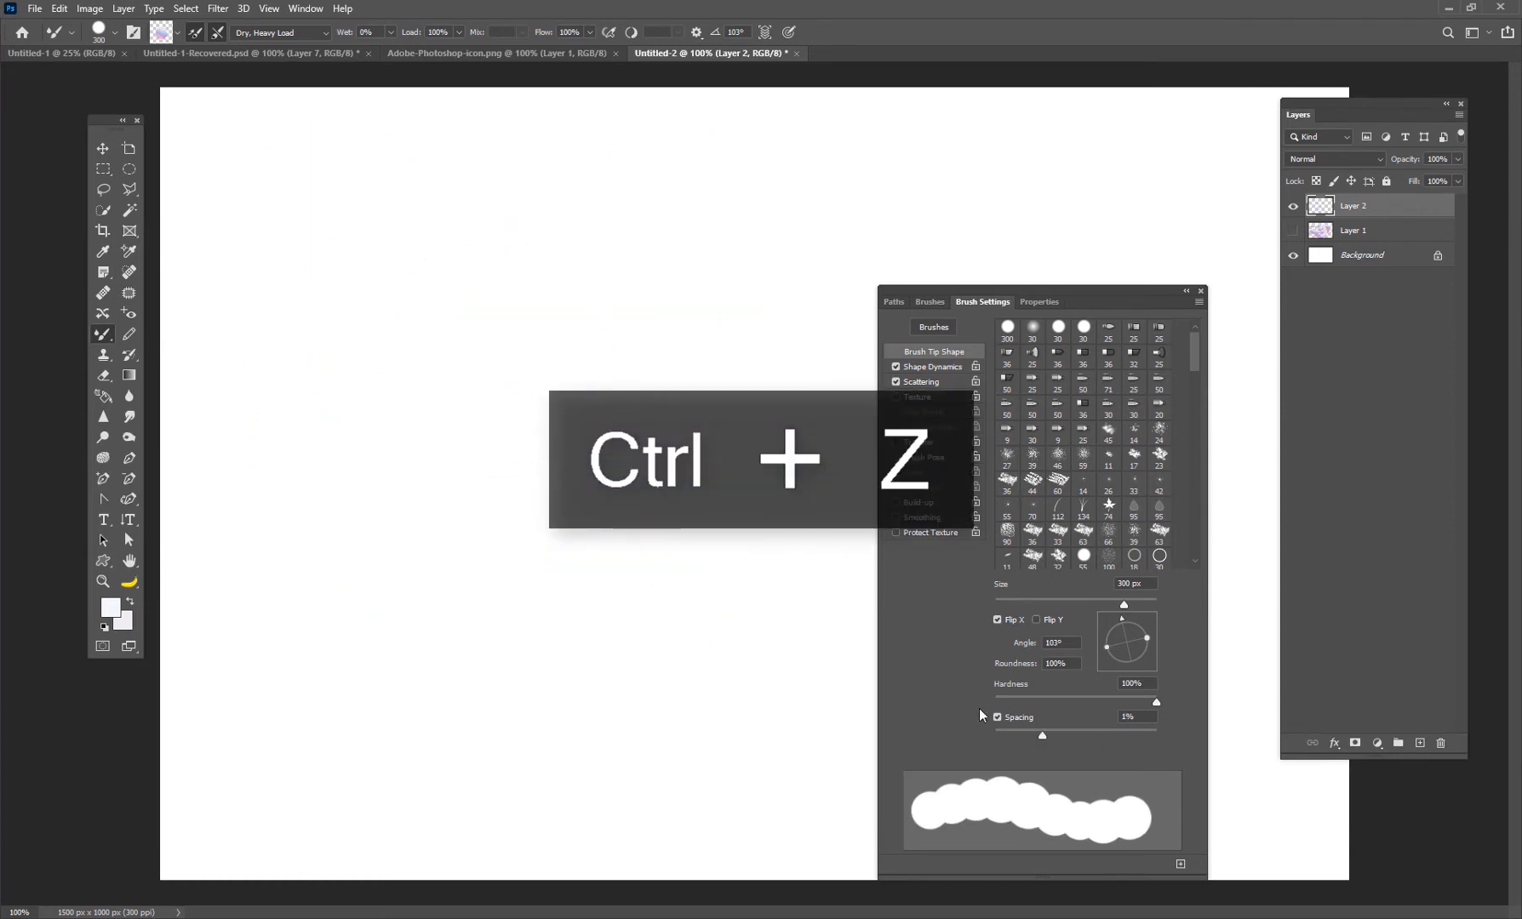
{"action": "mouse_move", "coordinate": [514, 261]}
{"action": "left_mouse_down"}
{"action": "mouse_move", "coordinate": [443, 499]}
{"action": "mouse_move", "coordinate": [723, 364]}
{"action": "mouse_move", "coordinate": [605, 296]}
{"action": "mouse_move", "coordinate": [411, 367]}
{"action": "mouse_move", "coordinate": [476, 527]}
{"action": "mouse_move", "coordinate": [673, 502]}
{"action": "left_mouse_up"}
{"action": "key", "text": "ctrl+z"}
{"action": "mouse_move", "coordinate": [811, 208]}
{"action": "left_mouse_down"}
{"action": "mouse_move", "coordinate": [1110, 241]}
{"action": "mouse_move", "coordinate": [1166, 184]}
{"action": "mouse_move", "coordinate": [948, 185]}
{"action": "mouse_move", "coordinate": [463, 274]}
{"action": "mouse_move", "coordinate": [327, 255]}
{"action": "mouse_move", "coordinate": [237, 201]}
{"action": "left_mouse_up"}
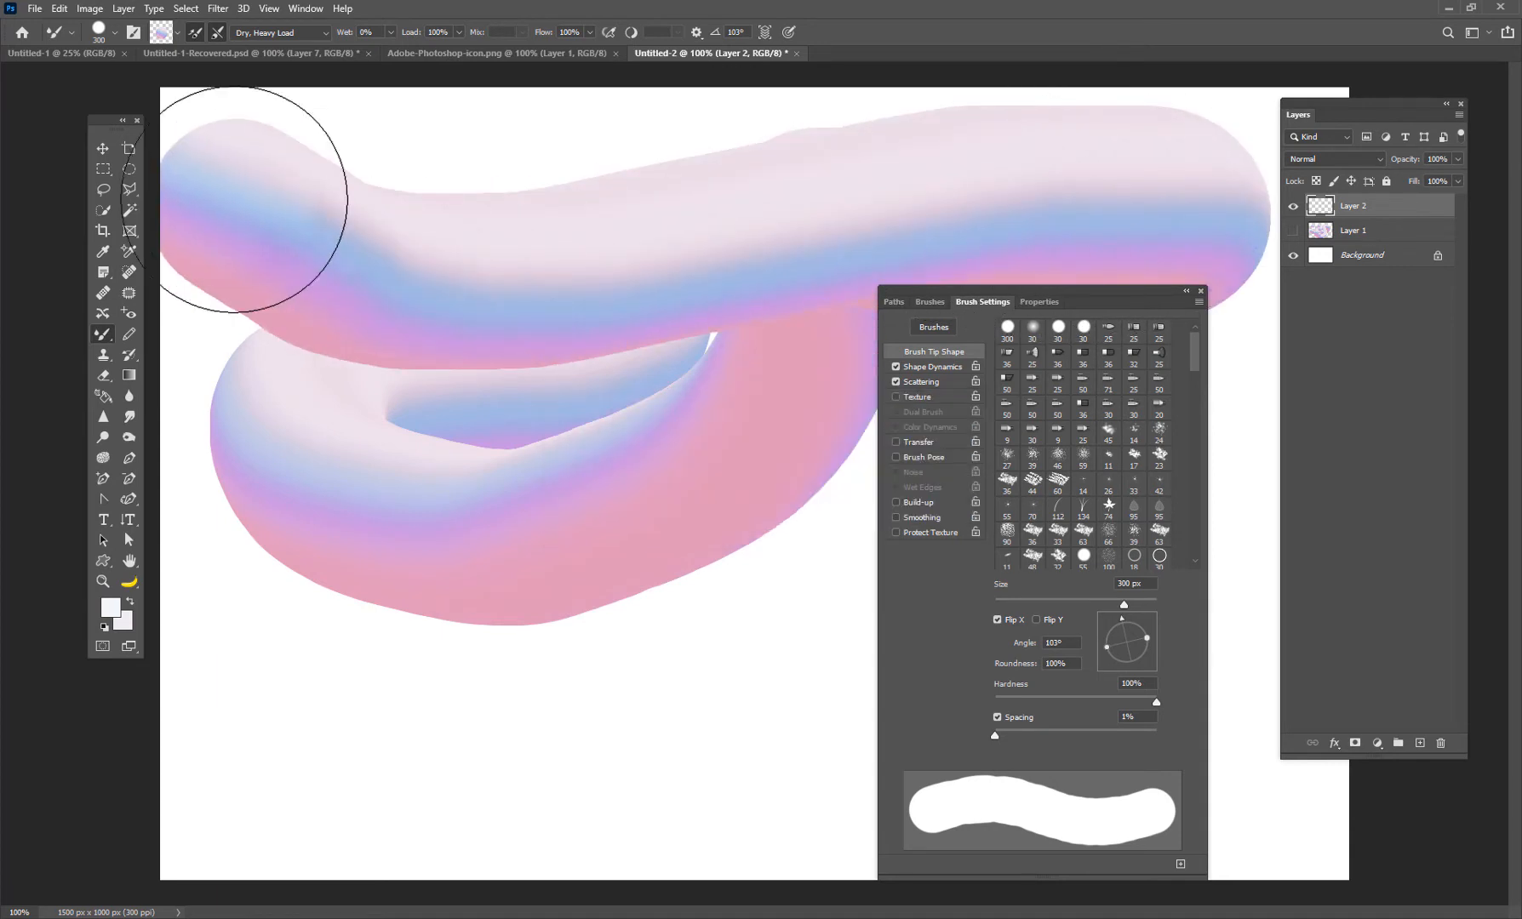
{"action": "key", "text": "ctrl+z"}
{"action": "key", "text": "ctrl+z"}
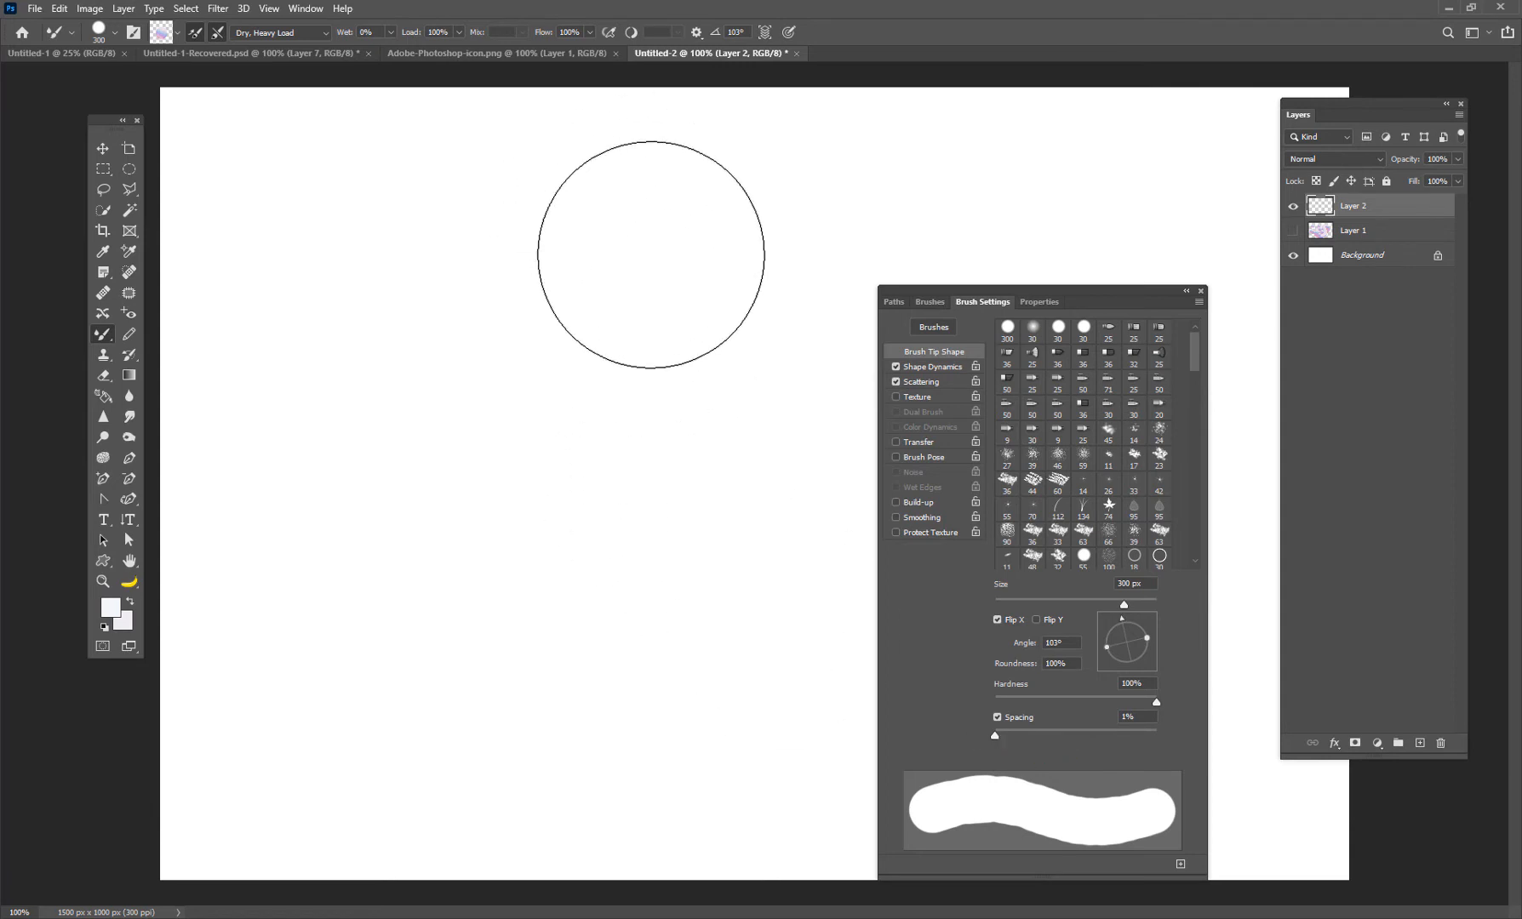
Try several more curving tube strokes on the empty Layer 2, undoing each of them
{"action": "mouse_move", "coordinate": [649, 244]}
{"action": "left_mouse_down"}
{"action": "mouse_move", "coordinate": [374, 476]}
{"action": "mouse_move", "coordinate": [515, 625]}
{"action": "left_mouse_up"}
{"action": "mouse_move", "coordinate": [775, 236]}
{"action": "left_mouse_down"}
{"action": "mouse_move", "coordinate": [1073, 244]}
{"action": "mouse_move", "coordinate": [969, 325]}
{"action": "mouse_move", "coordinate": [641, 408]}
{"action": "mouse_move", "coordinate": [454, 433]}
{"action": "mouse_move", "coordinate": [308, 250]}
{"action": "mouse_move", "coordinate": [246, 216]}
{"action": "mouse_move", "coordinate": [344, 404]}
{"action": "mouse_move", "coordinate": [526, 474]}
{"action": "mouse_move", "coordinate": [599, 535]}
{"action": "mouse_move", "coordinate": [791, 528]}
{"action": "mouse_move", "coordinate": [736, 336]}
{"action": "mouse_move", "coordinate": [569, 321]}
{"action": "left_mouse_up"}
{"action": "key", "text": "ctrl+z"}
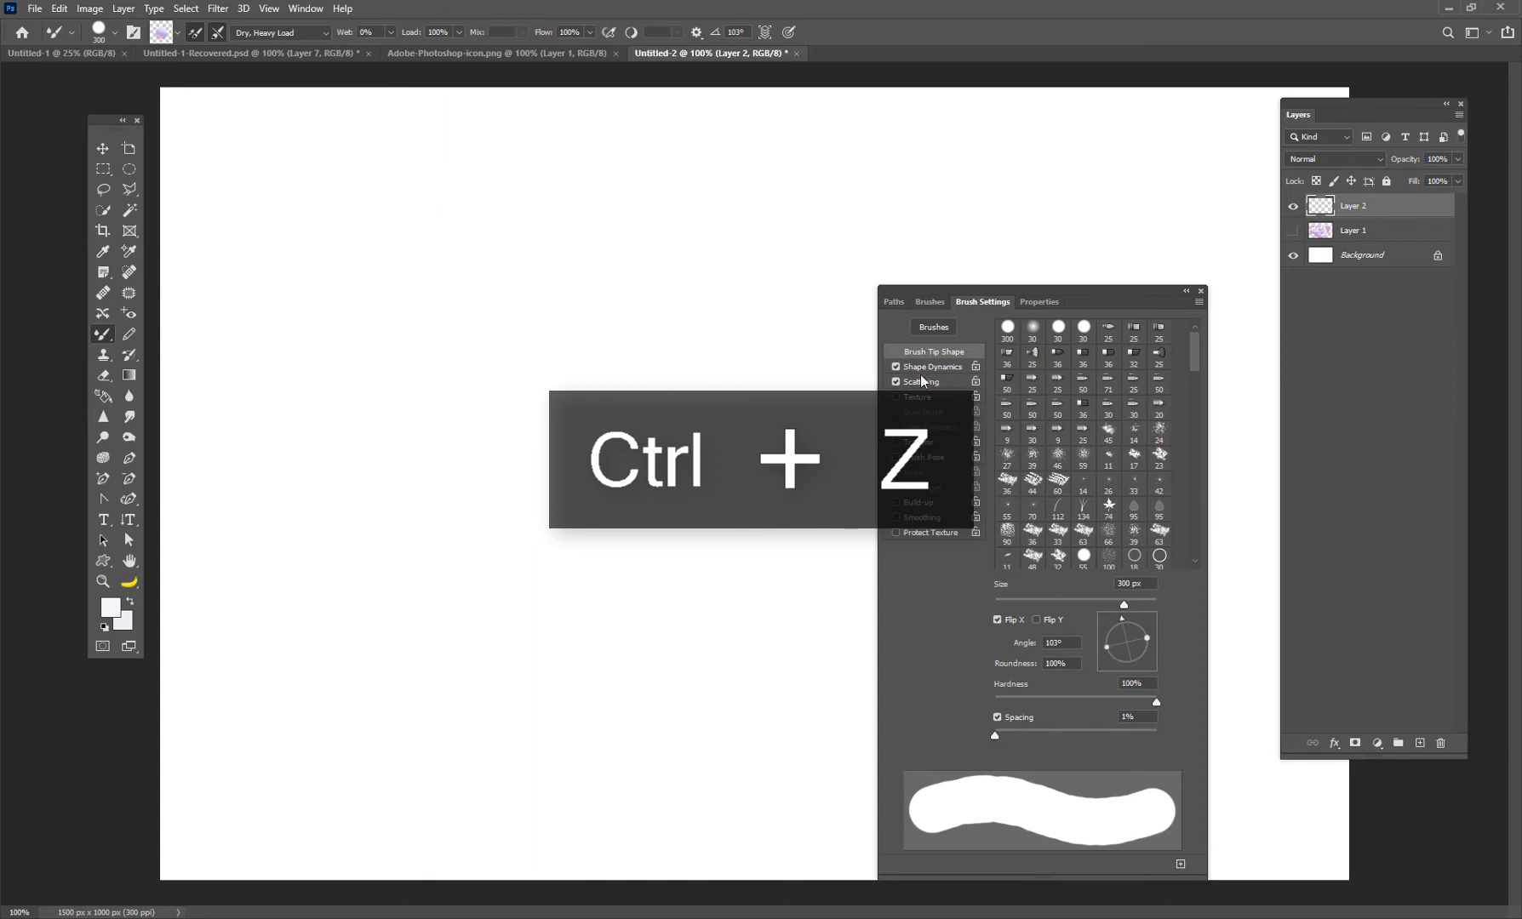
{"action": "mouse_move", "coordinate": [611, 214]}
{"action": "left_mouse_down"}
{"action": "mouse_move", "coordinate": [500, 299]}
{"action": "mouse_move", "coordinate": [717, 392]}
{"action": "mouse_move", "coordinate": [391, 492]}
{"action": "mouse_move", "coordinate": [356, 594]}
{"action": "mouse_move", "coordinate": [247, 388]}
{"action": "left_mouse_up"}
{"action": "key", "text": "ctrl+z"}
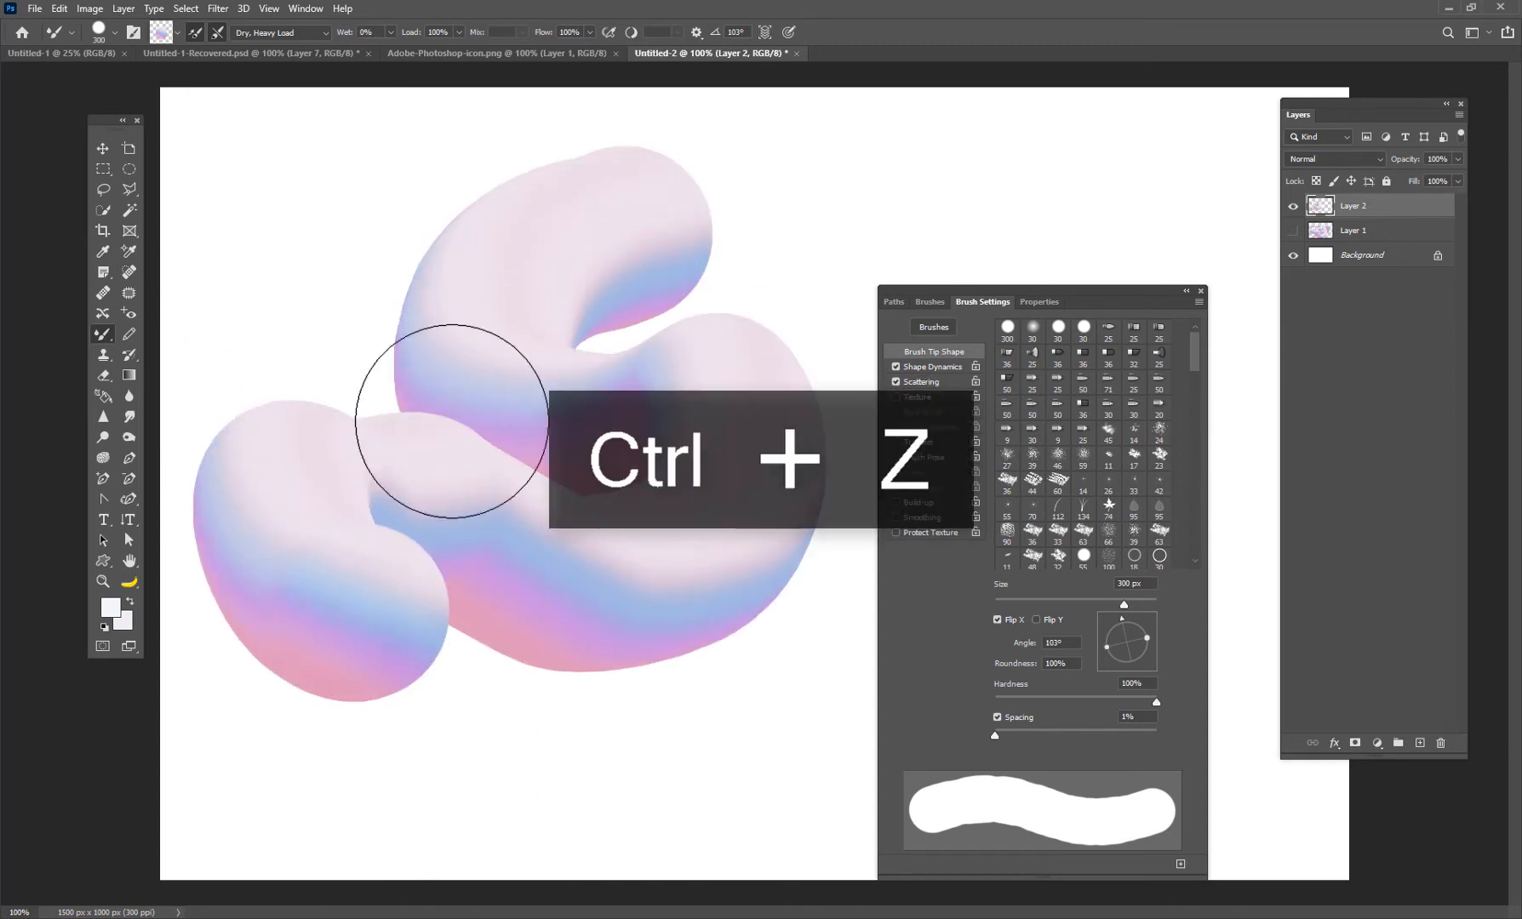
{"action": "mouse_move", "coordinate": [1260, 189]}
{"action": "left_mouse_down"}
{"action": "mouse_move", "coordinate": [816, 192]}
{"action": "mouse_move", "coordinate": [731, 390]}
{"action": "mouse_move", "coordinate": [374, 356]}
{"action": "mouse_move", "coordinate": [345, 115]}
{"action": "mouse_move", "coordinate": [321, 122]}
{"action": "mouse_move", "coordinate": [471, 502]}
{"action": "mouse_move", "coordinate": [560, 554]}
{"action": "left_mouse_up"}
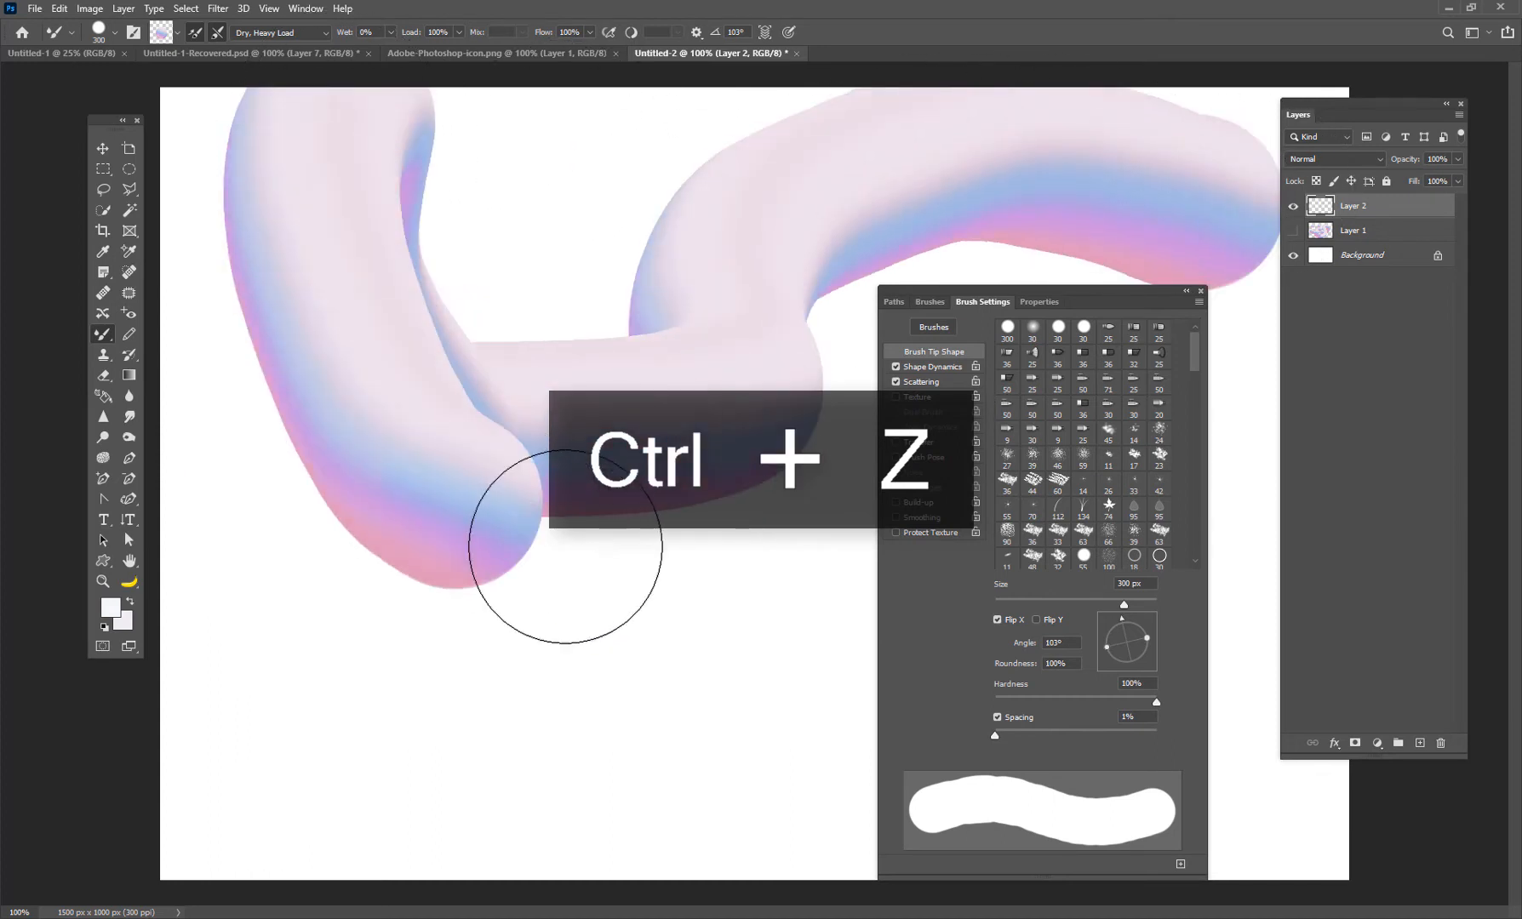
{"action": "key", "text": "ctrl+z"}
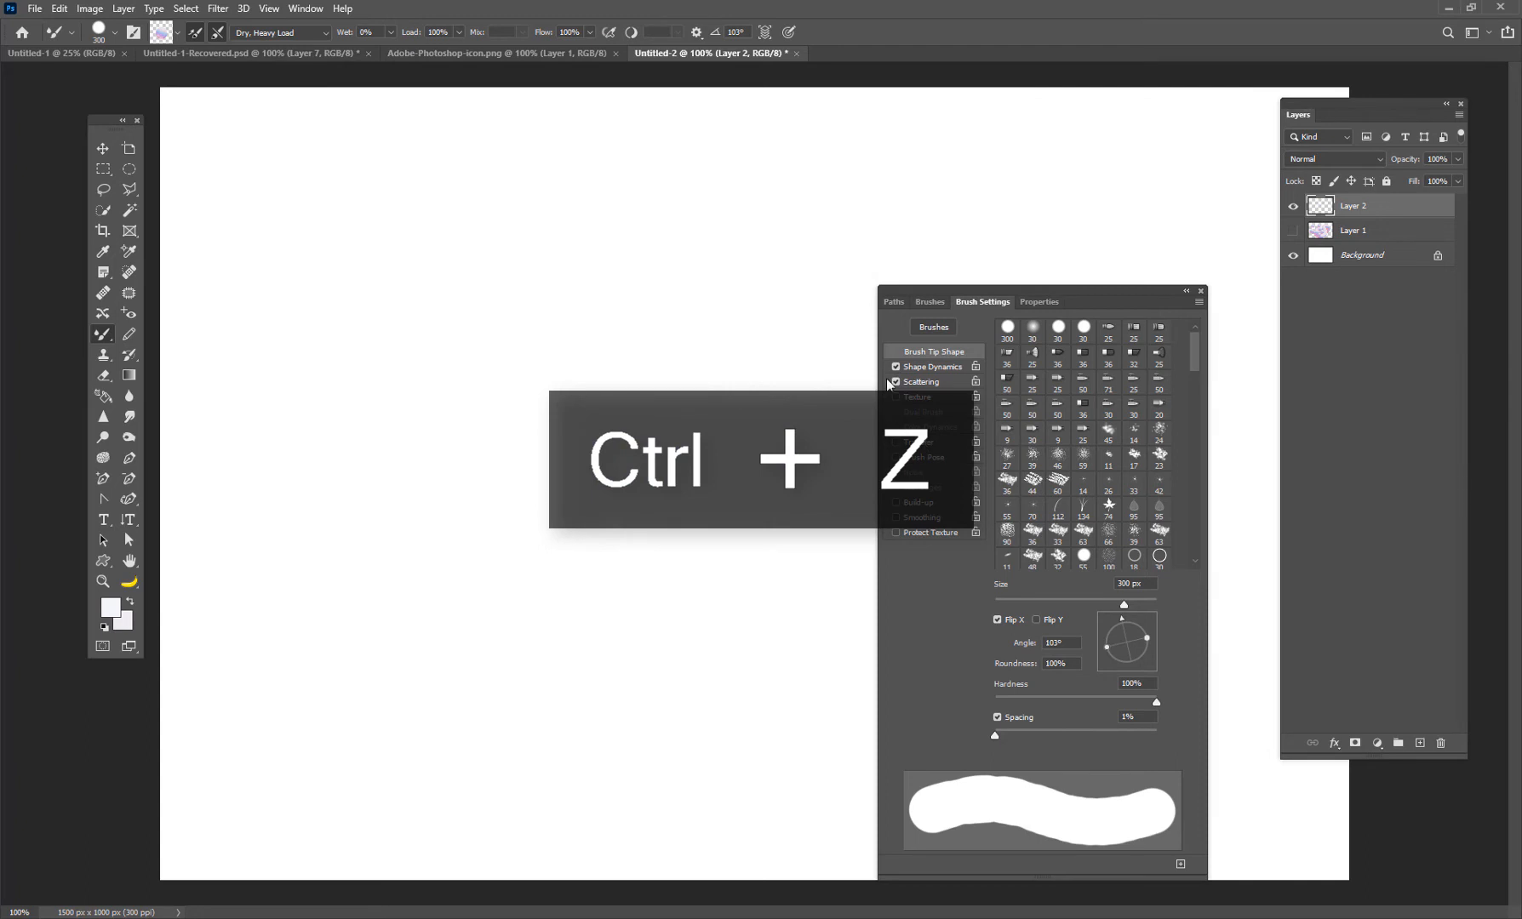
Set the Shape Dynamics size jitter to 100%, test it with a zigzag tube stroke and undo the stroke
{"action": "left_click", "coordinate": [929, 364]}
{"action": "left_click_drag", "start_coordinate": [1088, 342], "coordinate": [1128, 341]}
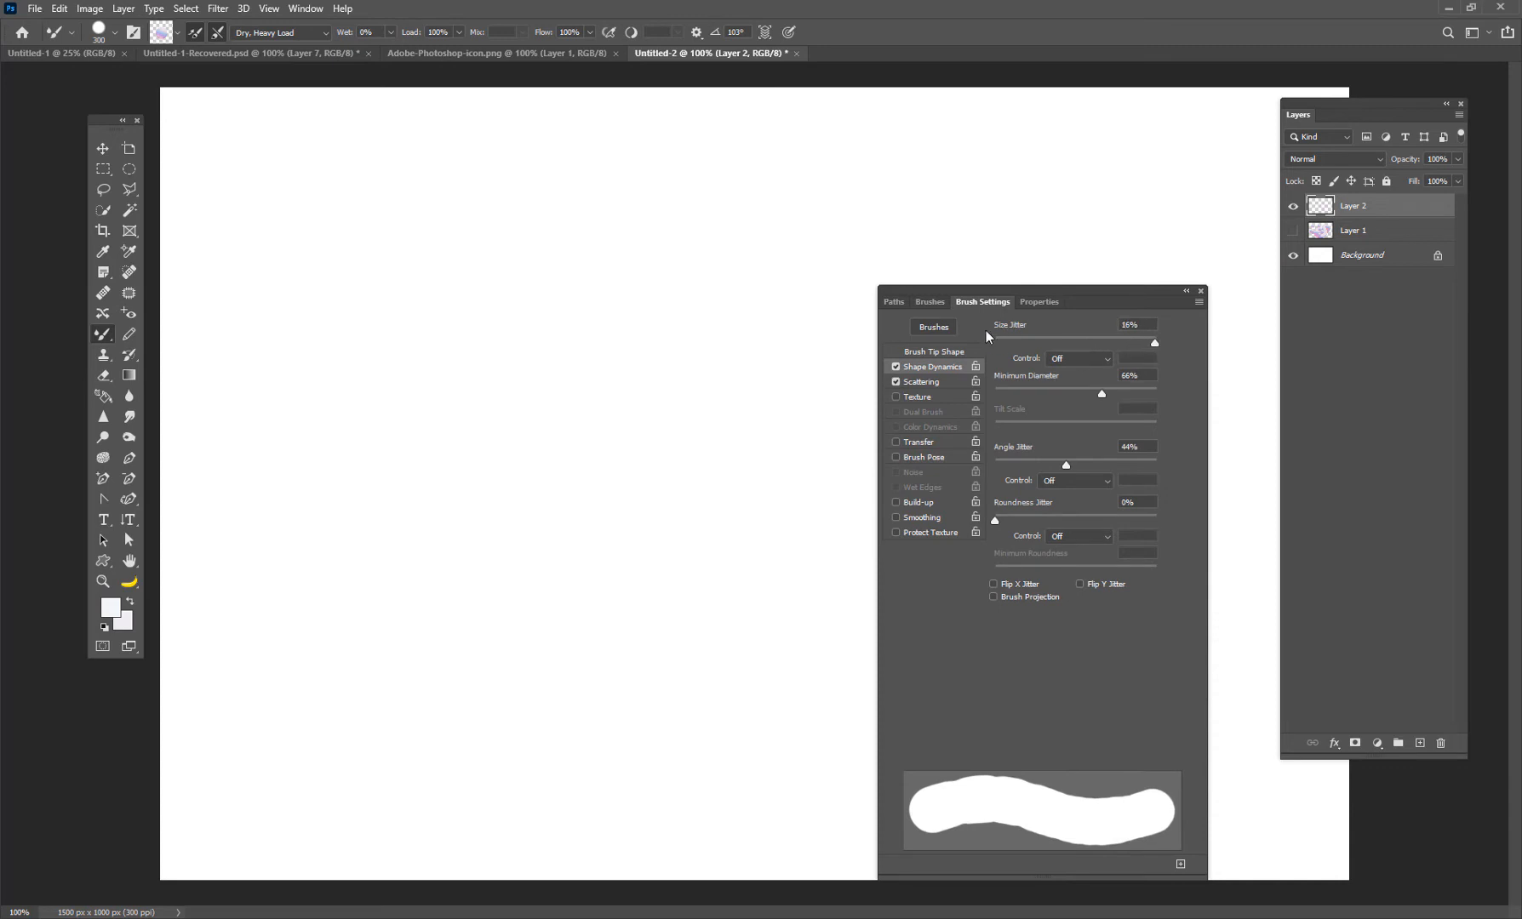
{"action": "left_click_drag", "start_coordinate": [986, 330], "coordinate": [1226, 351]}
{"action": "mouse_move", "coordinate": [537, 217]}
{"action": "left_mouse_down"}
{"action": "mouse_move", "coordinate": [432, 394]}
{"action": "mouse_move", "coordinate": [635, 554]}
{"action": "mouse_move", "coordinate": [468, 585]}
{"action": "left_mouse_up"}
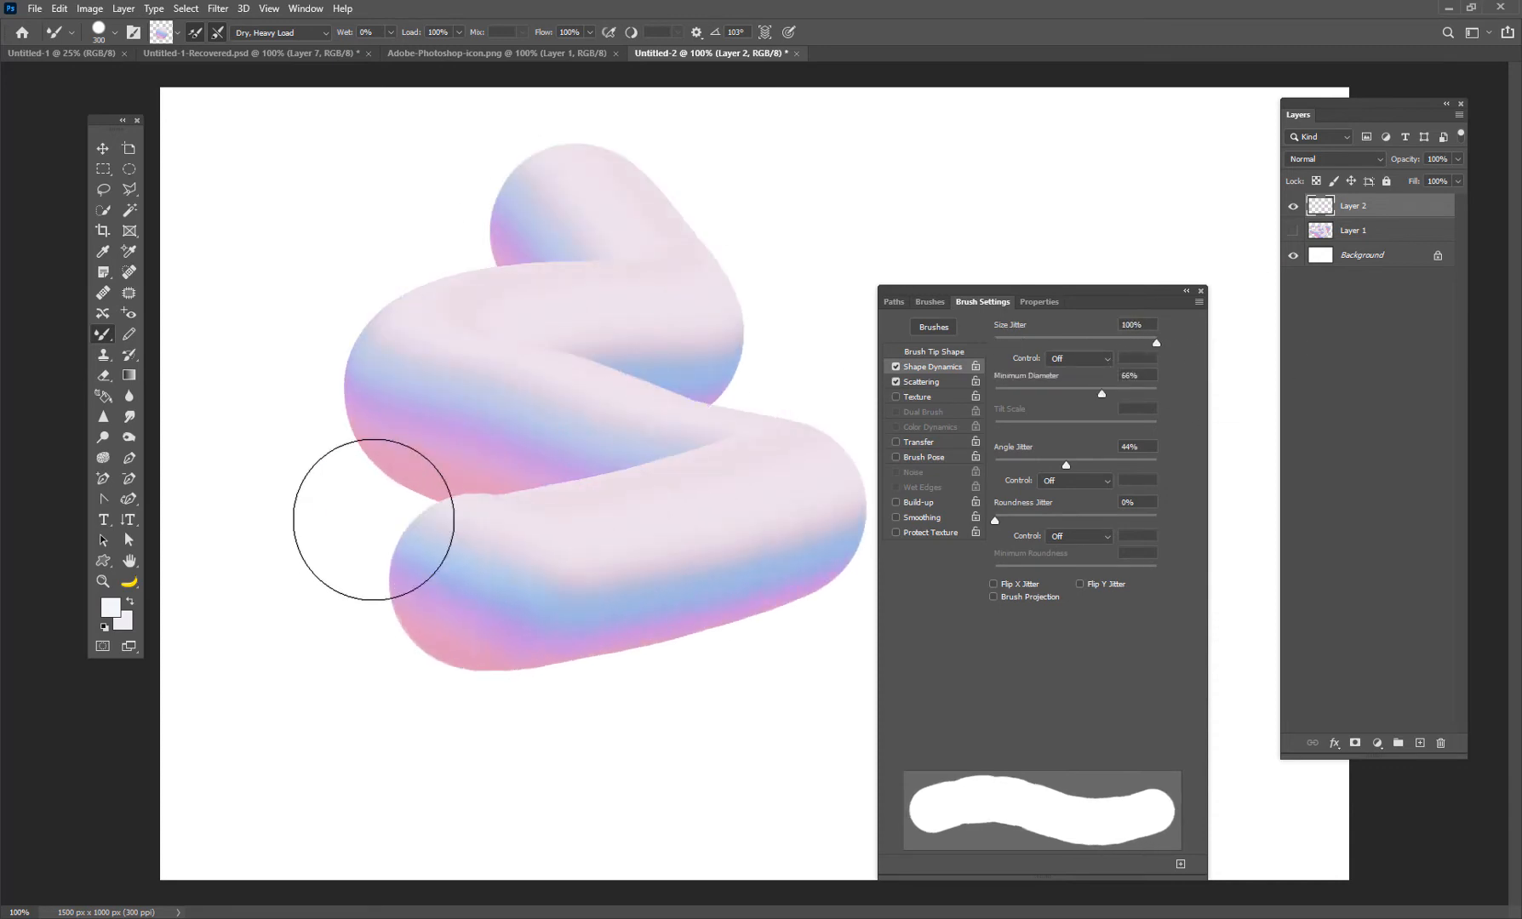
{"action": "key", "text": "ctrl+z"}
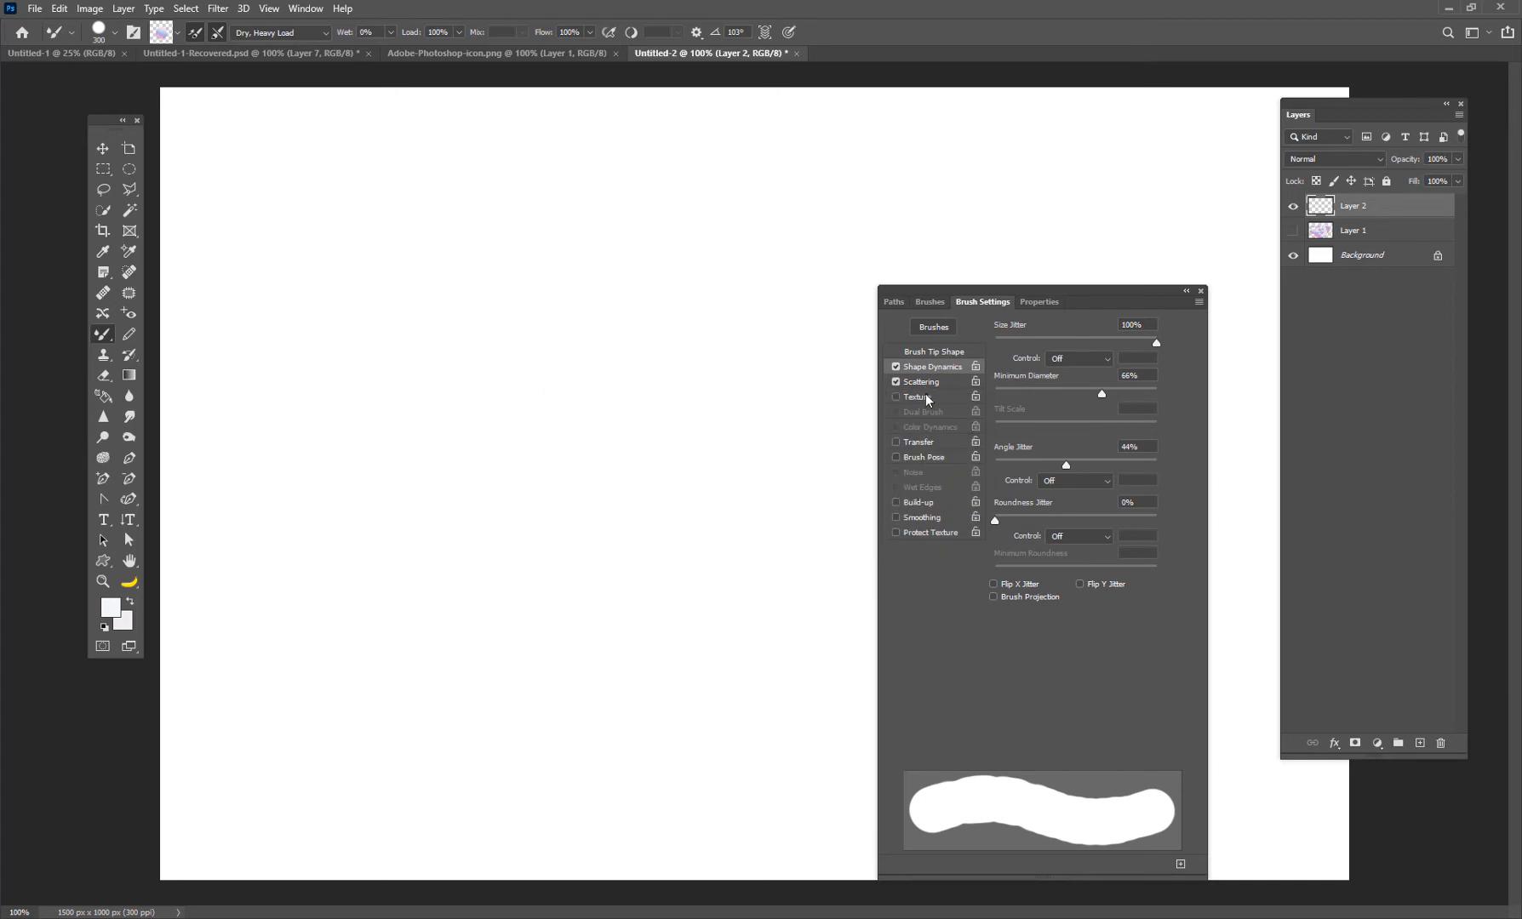
Reduce the brush tip's roundness to 4%, test it with several furry strokes and undo them all
{"action": "left_click", "coordinate": [935, 352]}
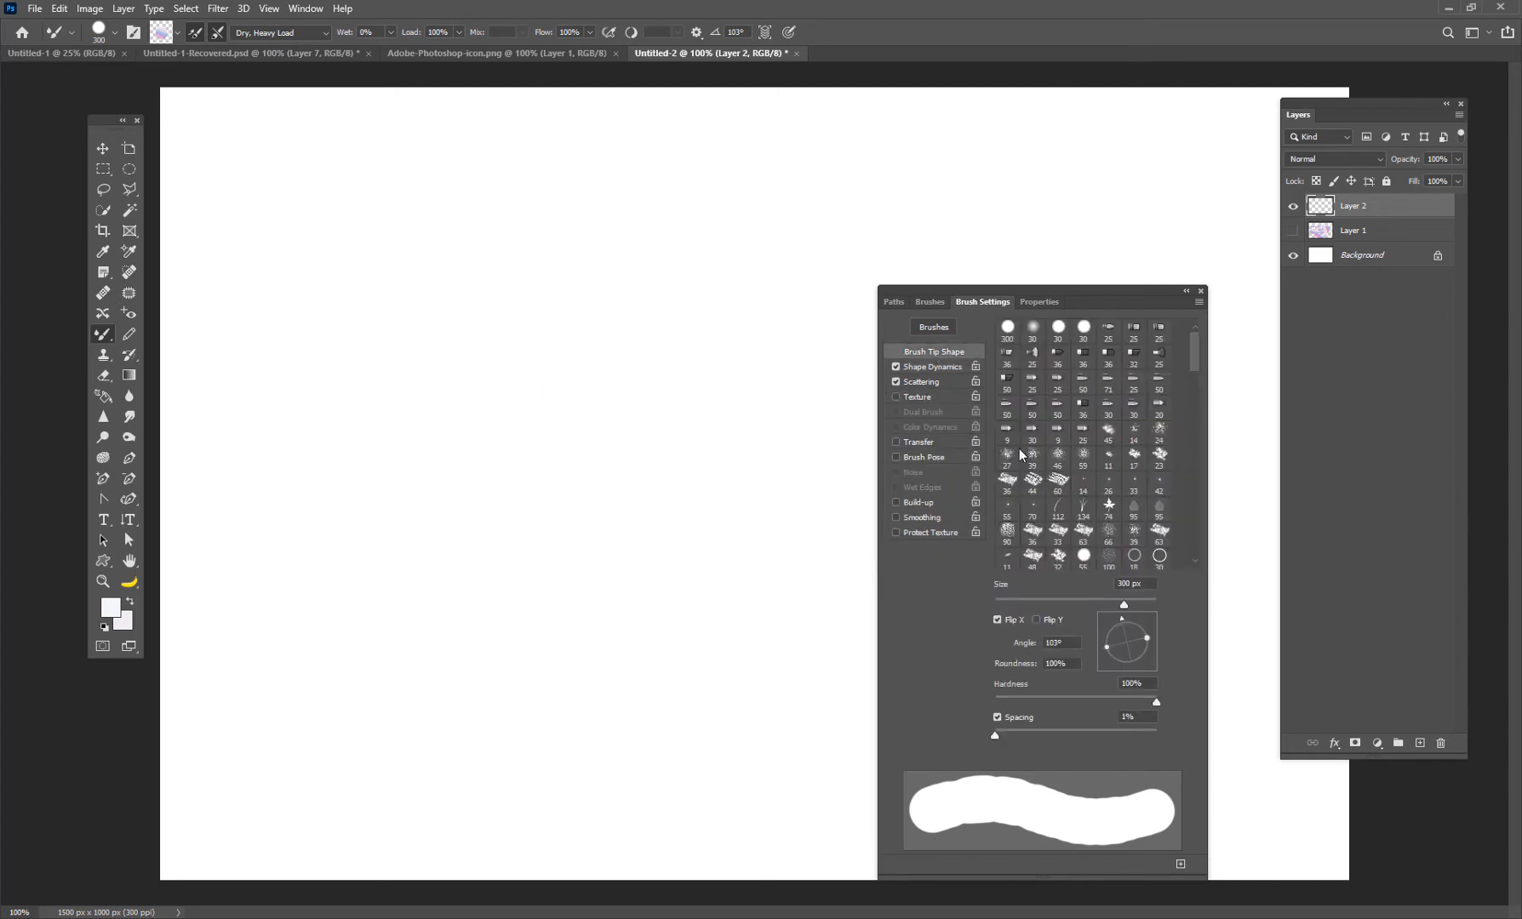
{"action": "left_click_drag", "start_coordinate": [1105, 647], "coordinate": [1129, 647]}
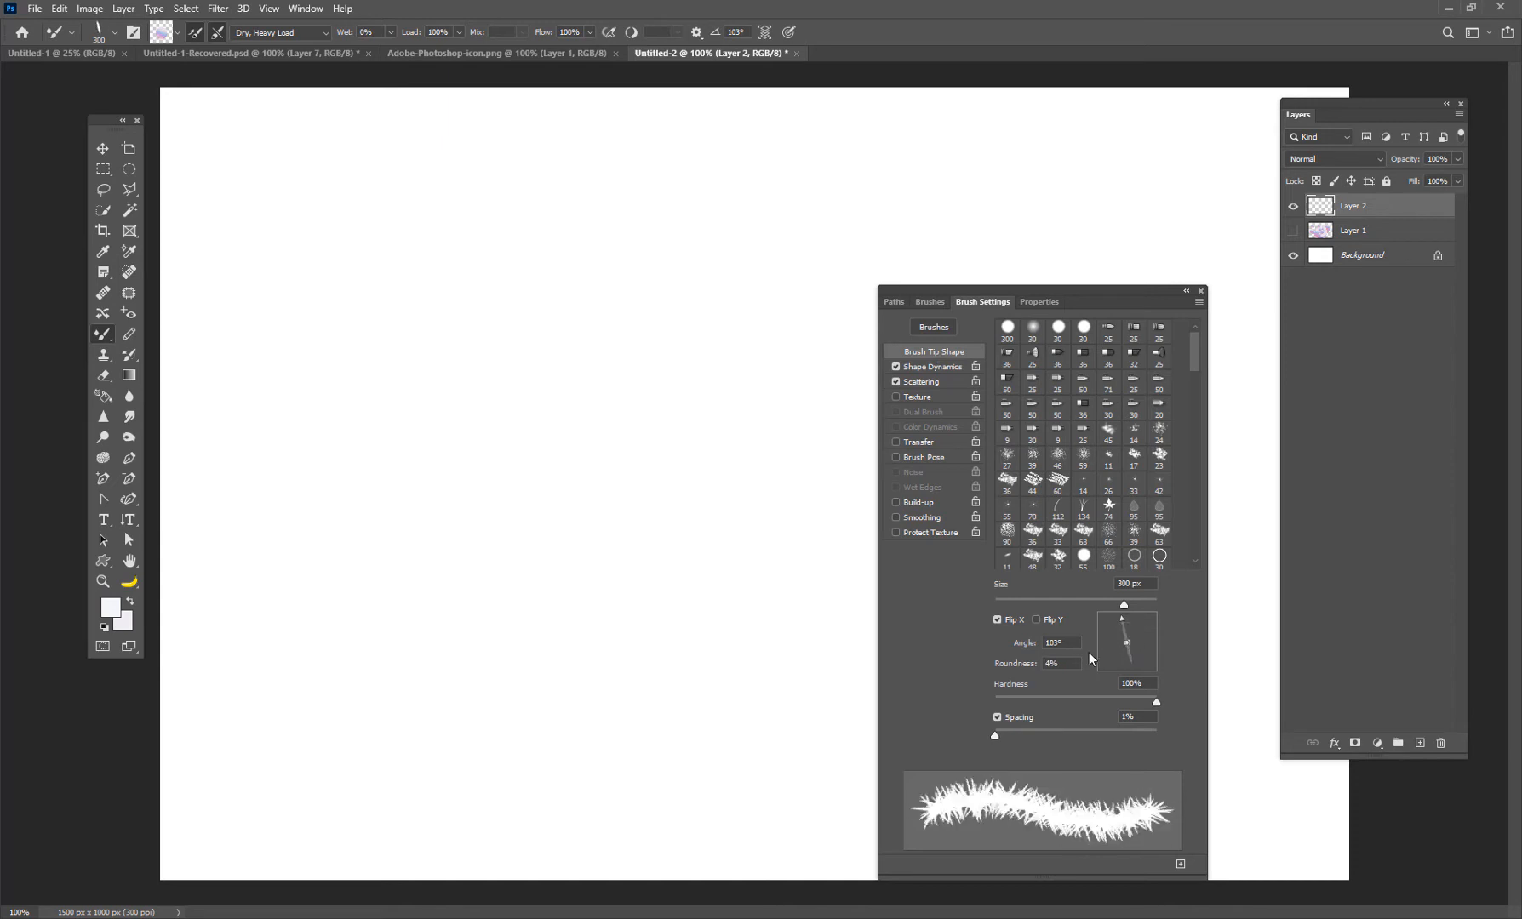
{"action": "mouse_move", "coordinate": [542, 350]}
{"action": "left_mouse_down"}
{"action": "mouse_move", "coordinate": [575, 432]}
{"action": "mouse_move", "coordinate": [571, 557]}
{"action": "mouse_move", "coordinate": [606, 408]}
{"action": "mouse_move", "coordinate": [550, 381]}
{"action": "mouse_move", "coordinate": [689, 302]}
{"action": "mouse_move", "coordinate": [507, 289]}
{"action": "mouse_move", "coordinate": [323, 383]}
{"action": "left_mouse_up"}
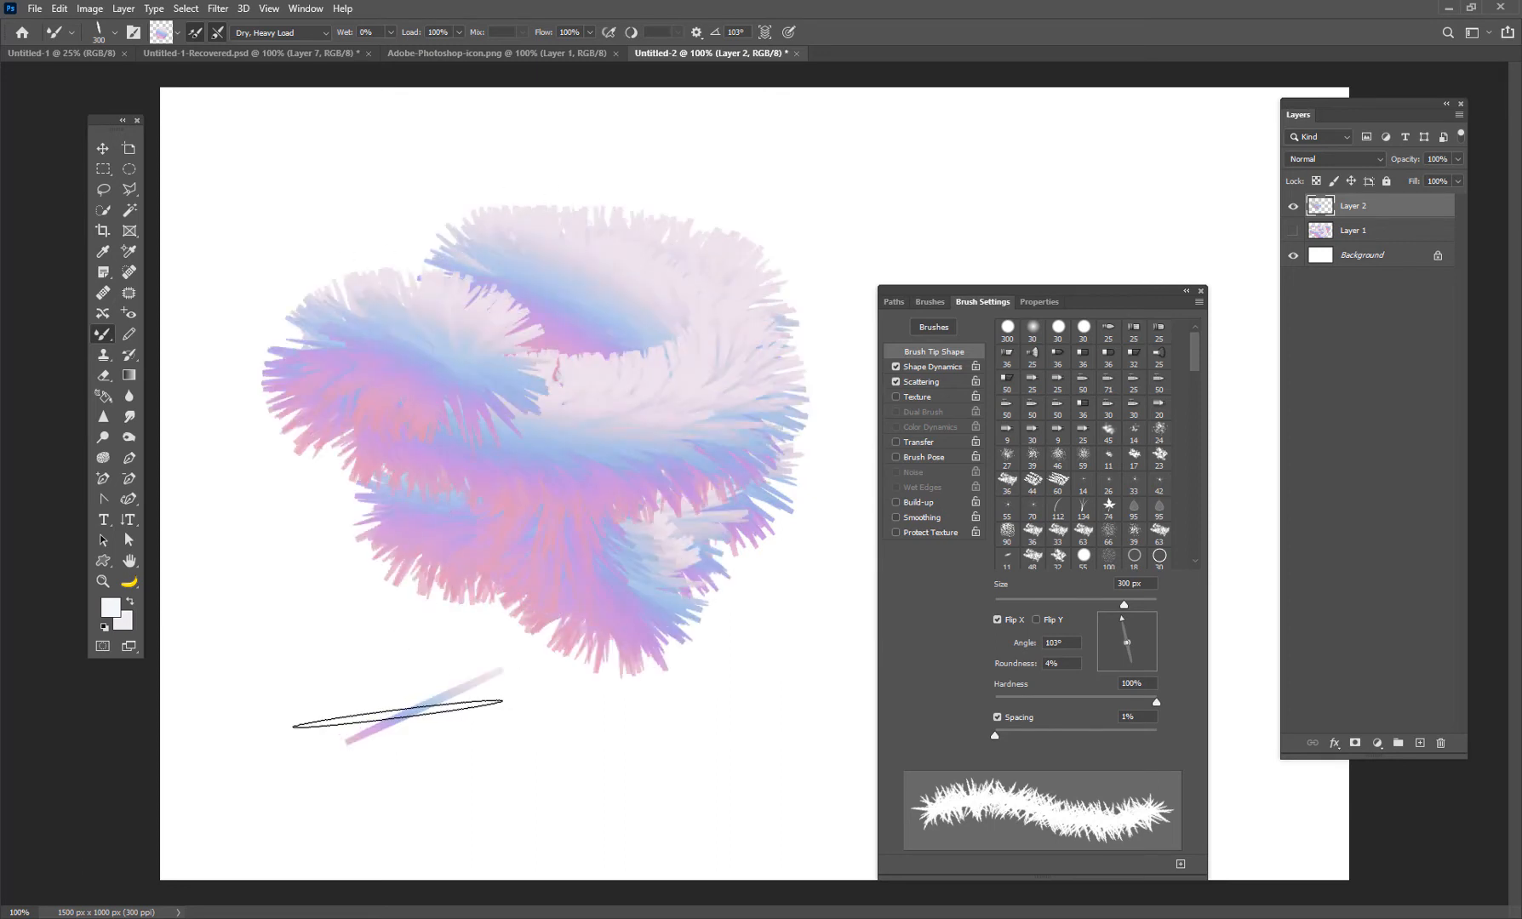
{"action": "mouse_move", "coordinate": [398, 717]}
{"action": "left_mouse_down"}
{"action": "mouse_move", "coordinate": [472, 729]}
{"action": "mouse_move", "coordinate": [350, 688]}
{"action": "mouse_move", "coordinate": [372, 735]}
{"action": "left_mouse_up"}
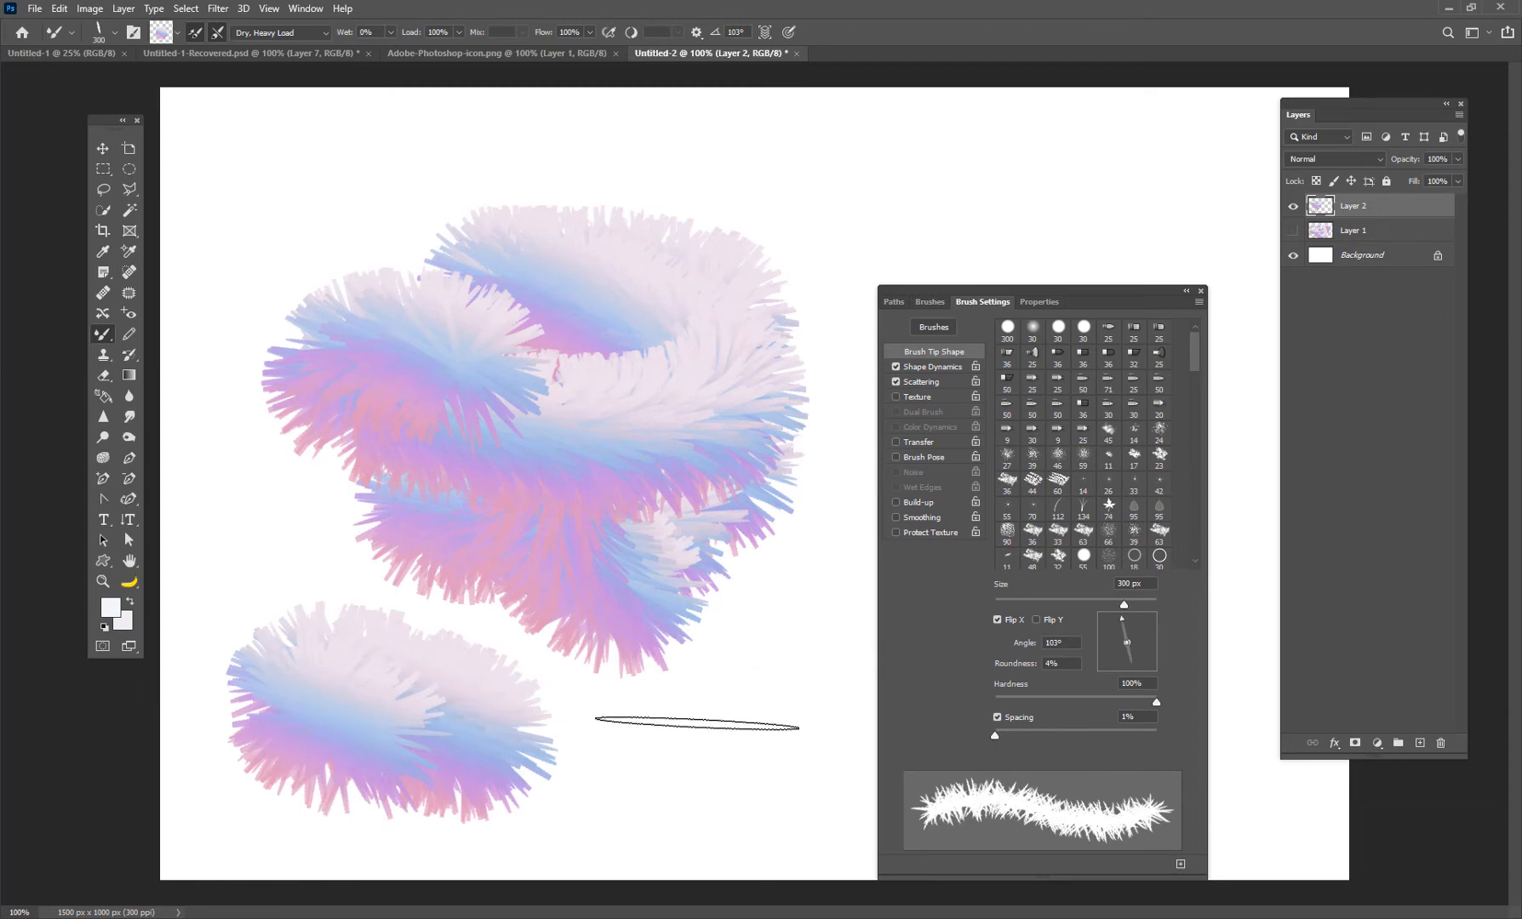
{"action": "mouse_move", "coordinate": [696, 720]}
{"action": "left_mouse_down"}
{"action": "mouse_move", "coordinate": [587, 611]}
{"action": "mouse_move", "coordinate": [365, 496]}
{"action": "mouse_move", "coordinate": [791, 238]}
{"action": "mouse_move", "coordinate": [324, 212]}
{"action": "left_mouse_up"}
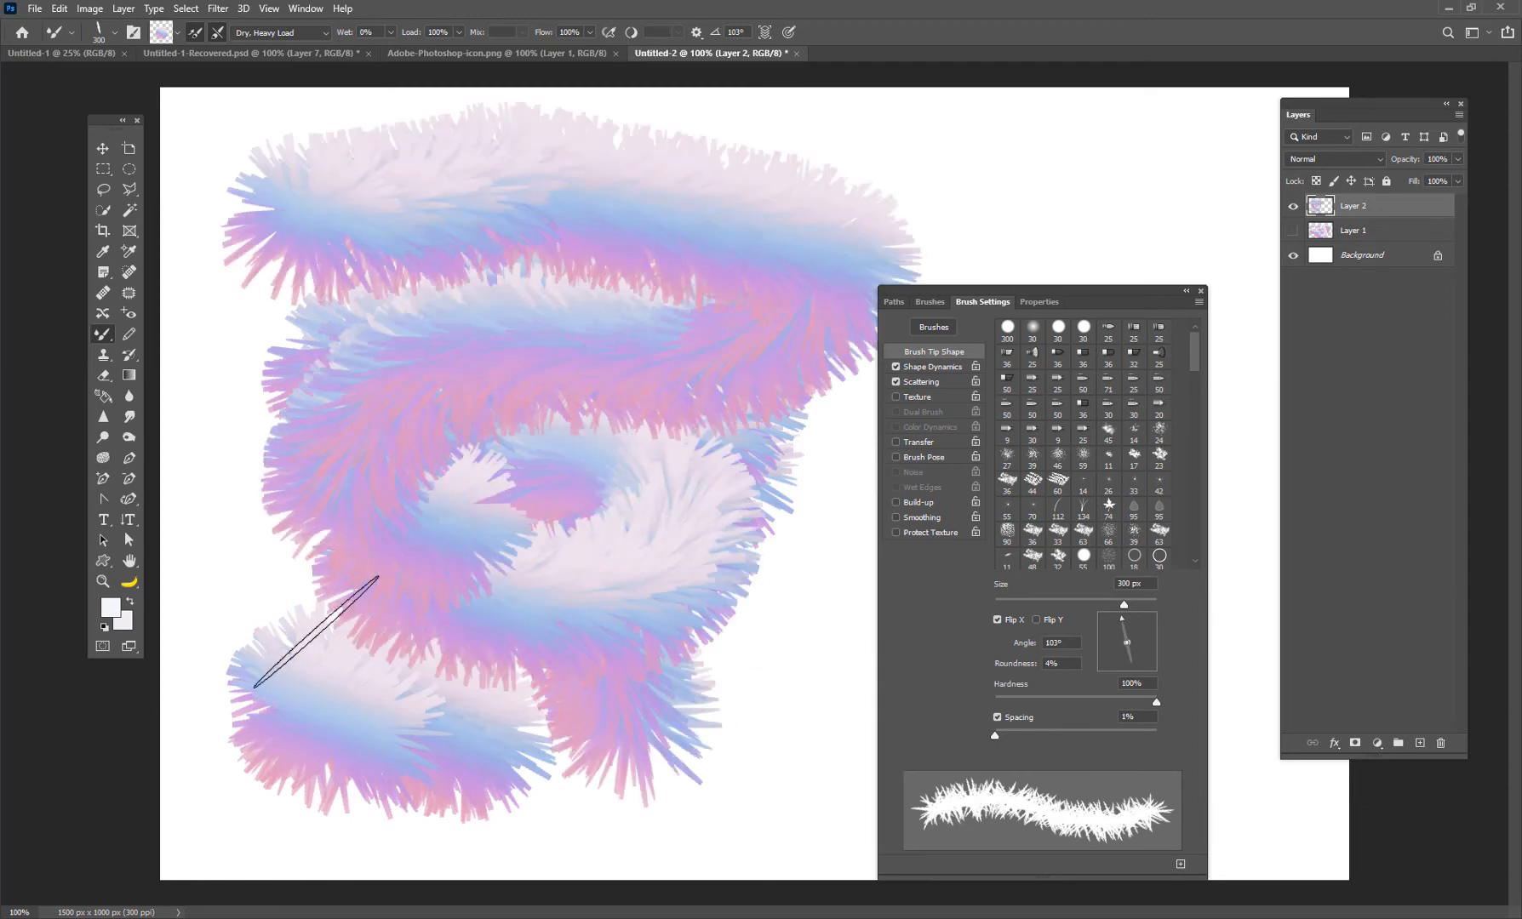
{"action": "key", "text": "ctrl+z"}
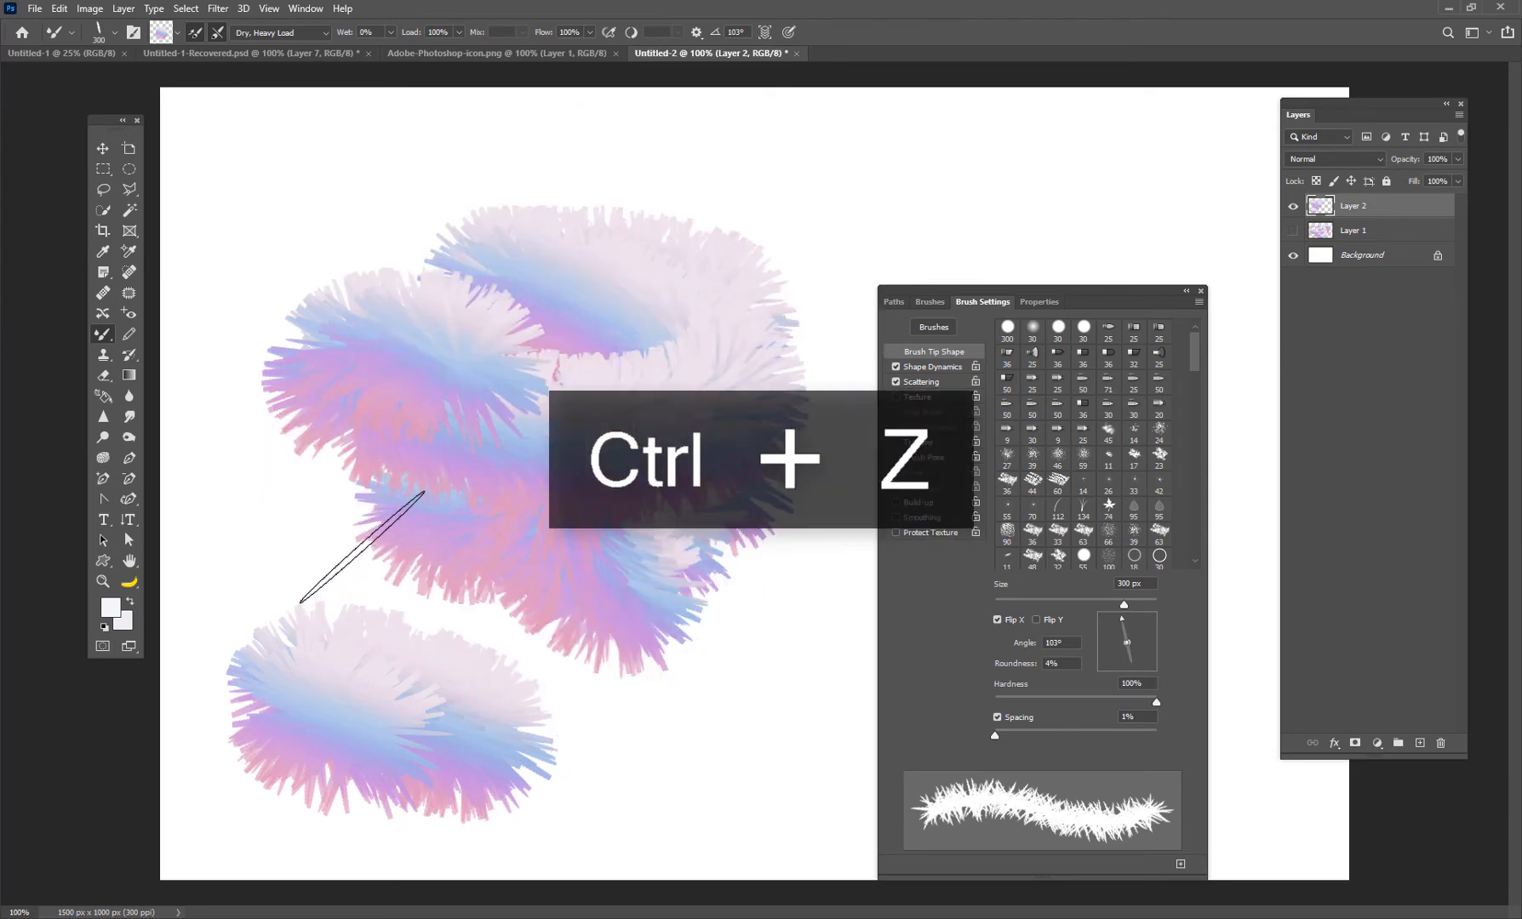
{"action": "key", "text": "ctrl+z"}
{"action": "key", "text": "ctrl+z"}
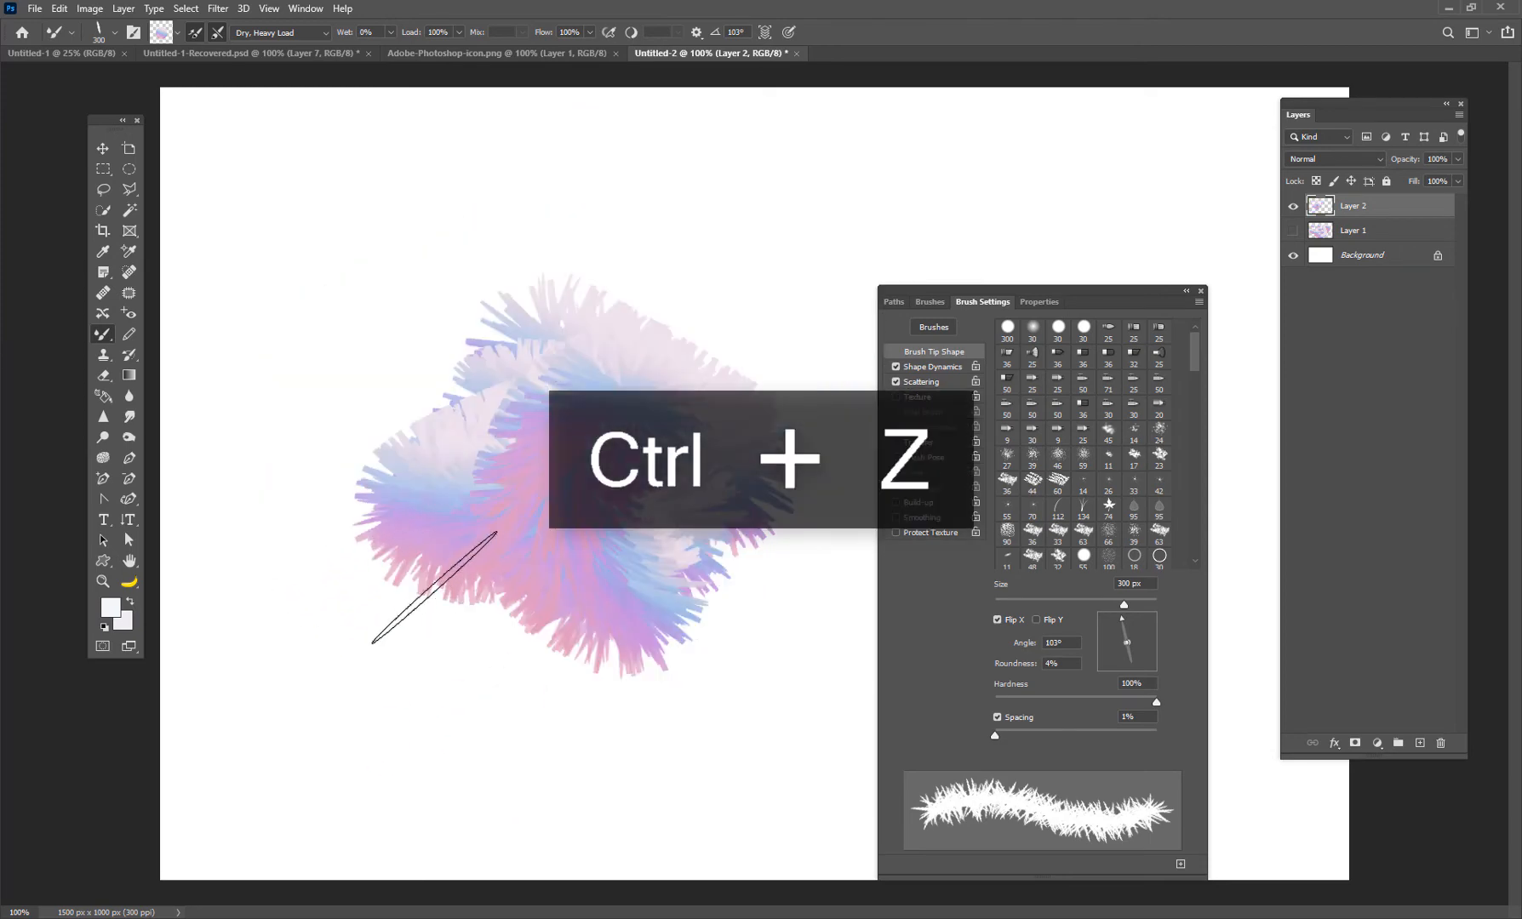
{"action": "key", "text": "ctrl+z"}
Discard a trial S-shaped stroke and paint a winding furry tube across the upper half of Layer 2
{"action": "mouse_move", "coordinate": [343, 319]}
{"action": "left_mouse_down"}
{"action": "mouse_move", "coordinate": [628, 459]}
{"action": "mouse_move", "coordinate": [510, 680]}
{"action": "mouse_move", "coordinate": [861, 734]}
{"action": "left_mouse_up"}
{"action": "key", "text": "ctrl+z"}
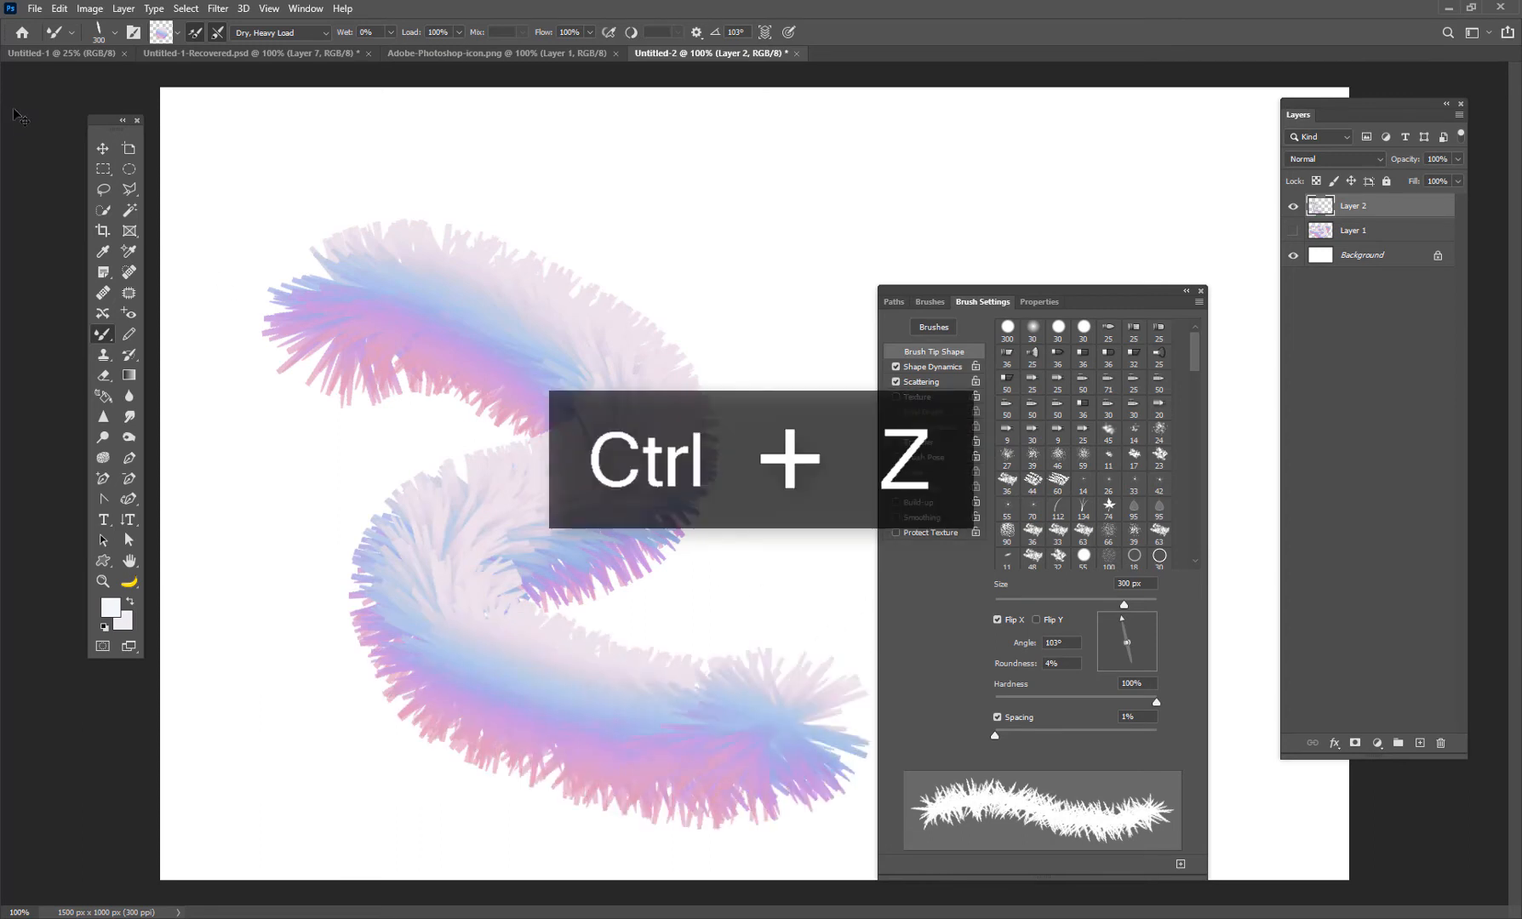
{"action": "left_click", "coordinate": [267, 296]}
{"action": "mouse_move", "coordinate": [288, 269]}
{"action": "left_mouse_down"}
{"action": "mouse_move", "coordinate": [402, 258]}
{"action": "mouse_move", "coordinate": [456, 330]}
{"action": "mouse_move", "coordinate": [331, 436]}
{"action": "mouse_move", "coordinate": [437, 543]}
{"action": "mouse_move", "coordinate": [664, 431]}
{"action": "mouse_move", "coordinate": [806, 250]}
{"action": "mouse_move", "coordinate": [1024, 300]}
{"action": "left_mouse_up"}
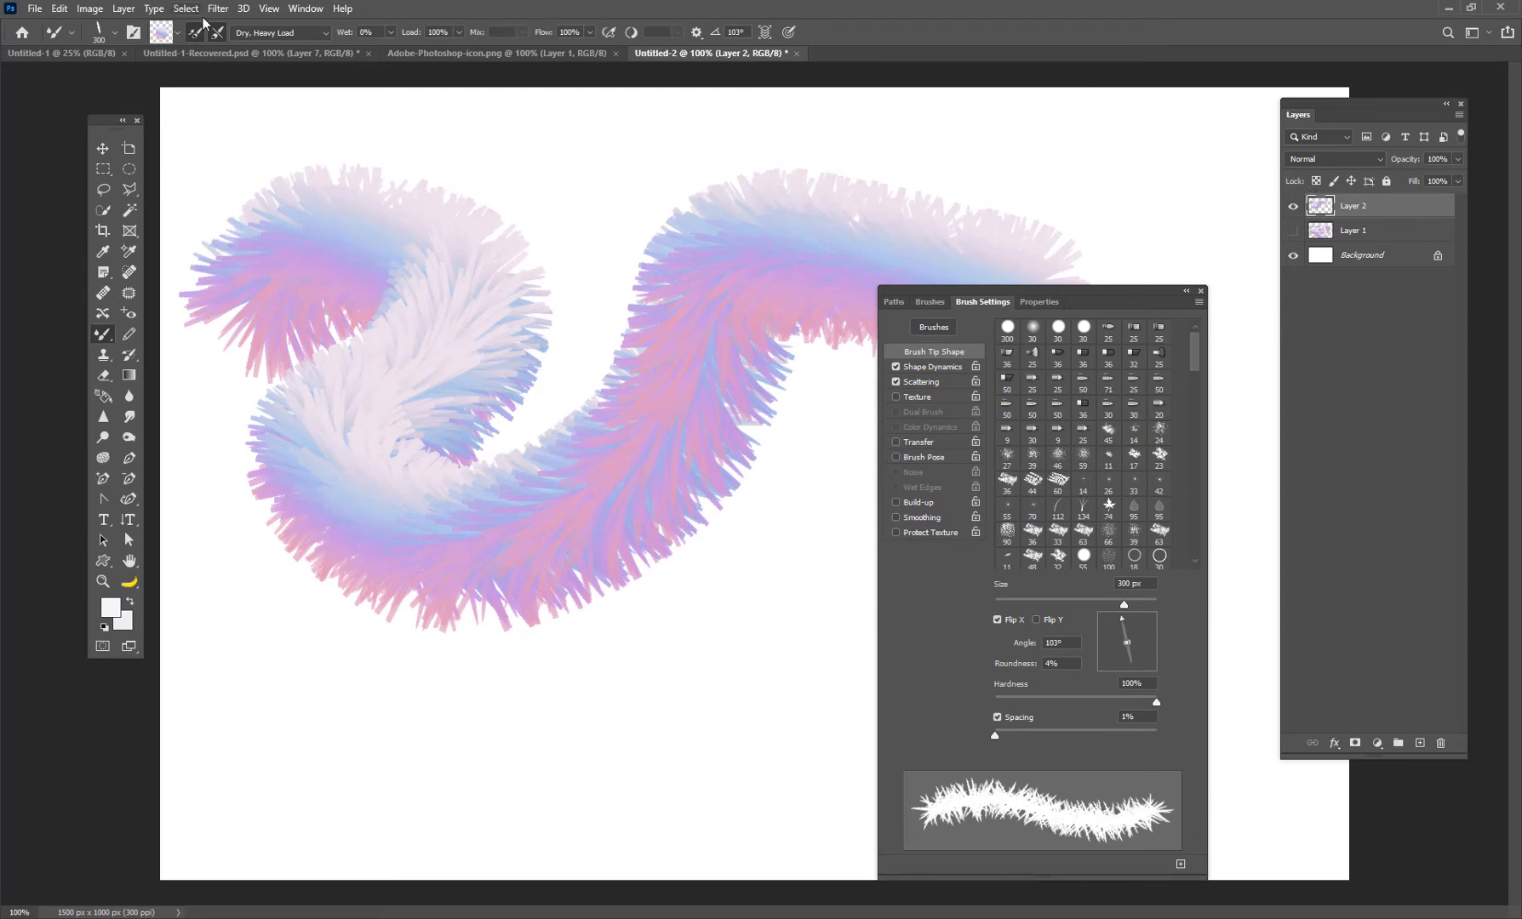
Apply the gold glitter style bonus3 to the furry tube, and replace it with a pink glitter style
{"action": "left_click", "coordinate": [304, 9]}
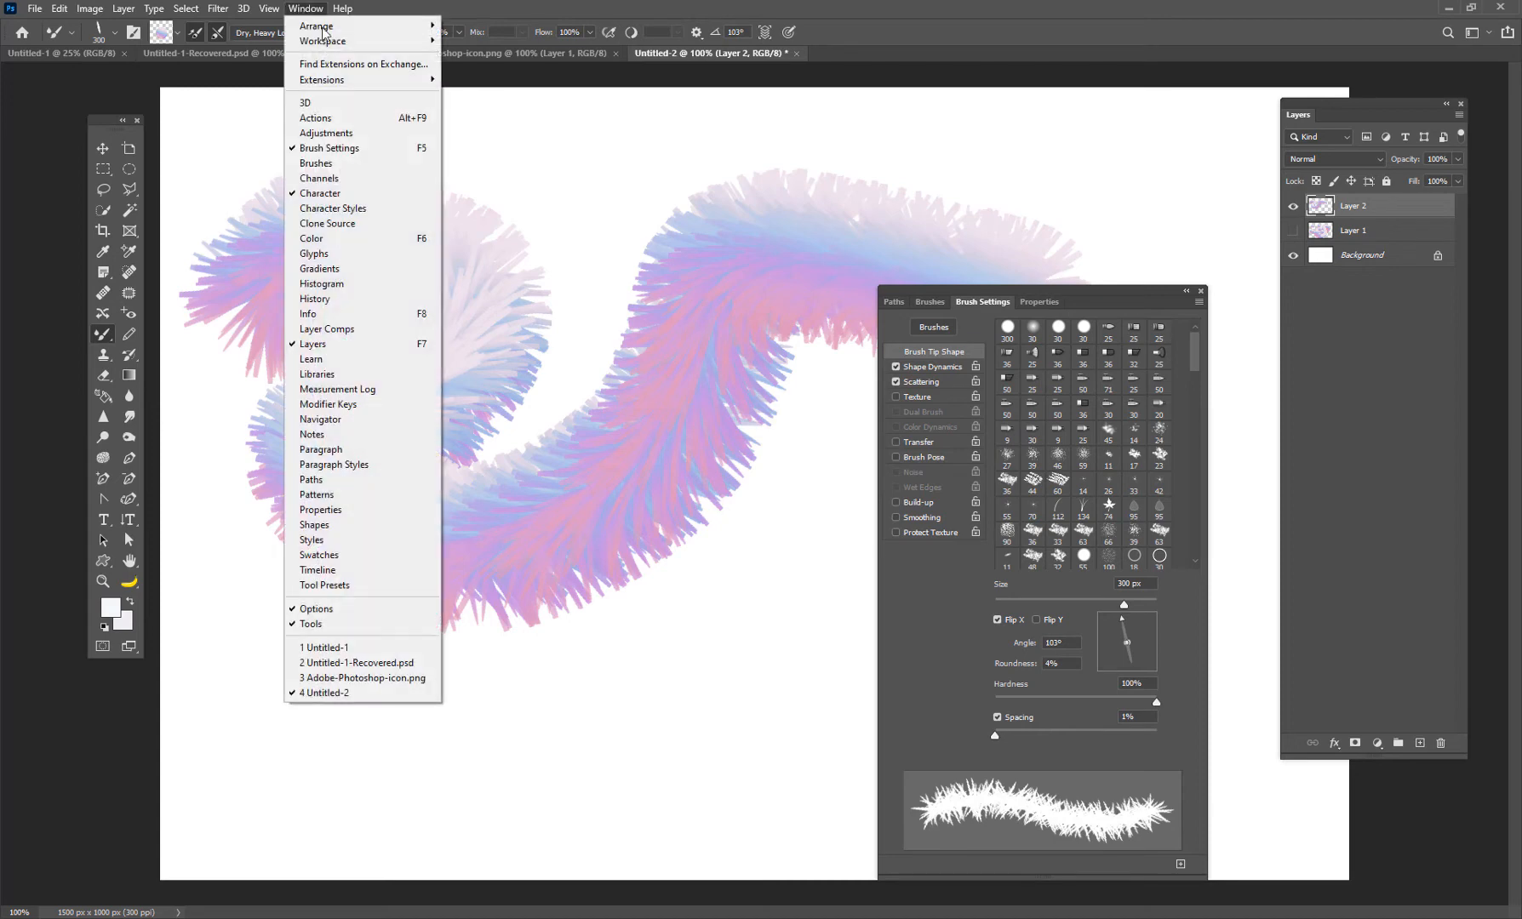
{"action": "left_click", "coordinate": [317, 540]}
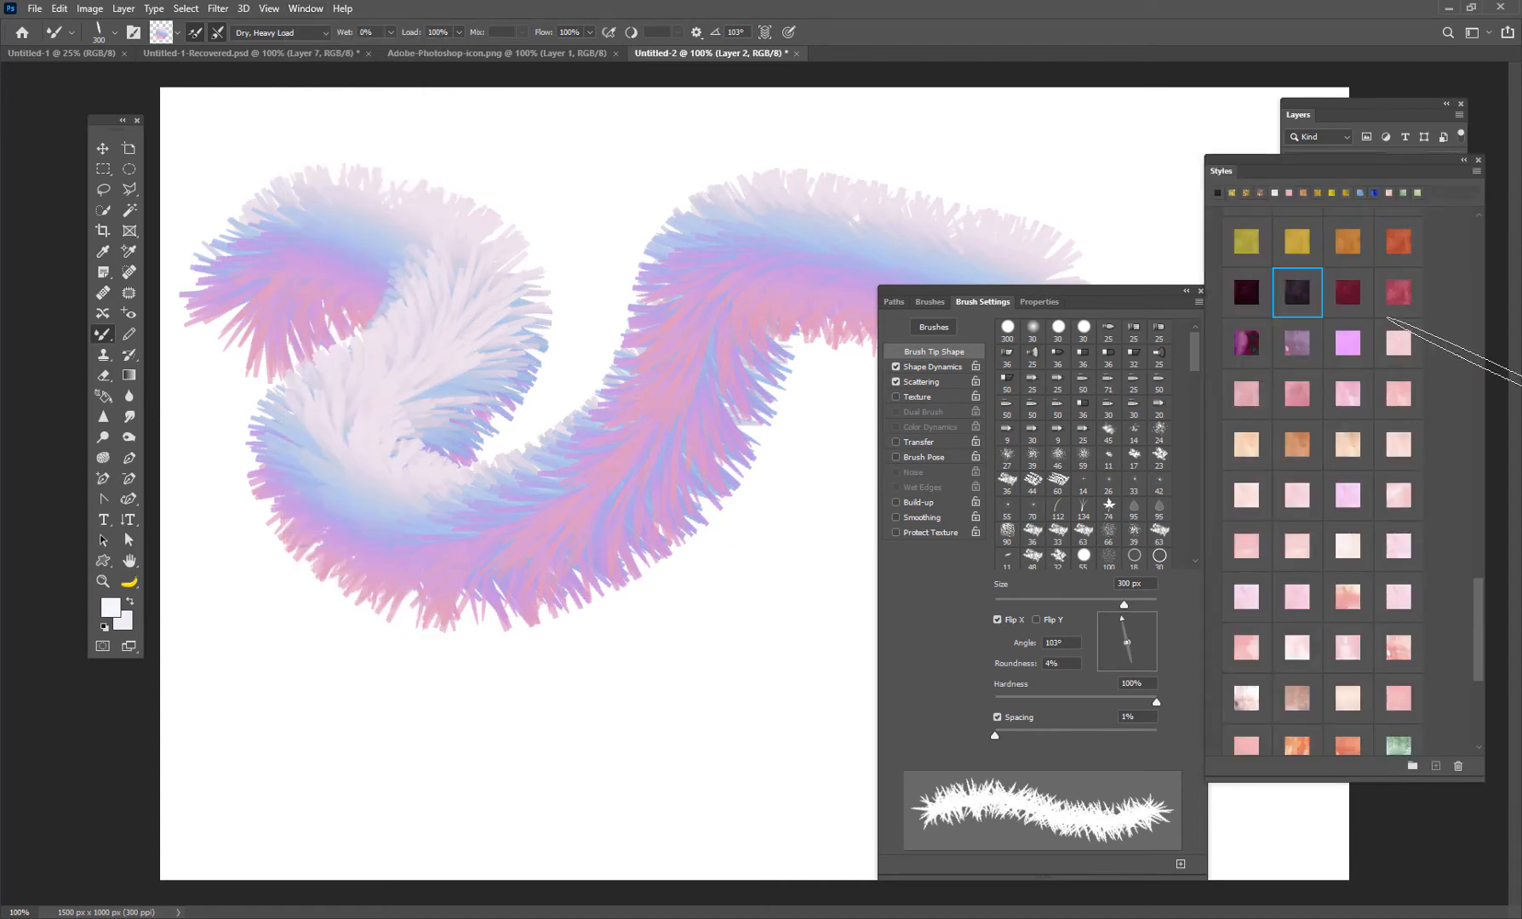
{"action": "mouse_move", "coordinate": [1466, 616]}
{"action": "left_mouse_down"}
{"action": "mouse_move", "coordinate": [1500, 474]}
{"action": "mouse_move", "coordinate": [1475, 312]}
{"action": "mouse_move", "coordinate": [1491, 357]}
{"action": "left_mouse_up"}
{"action": "left_click", "coordinate": [1390, 485]}
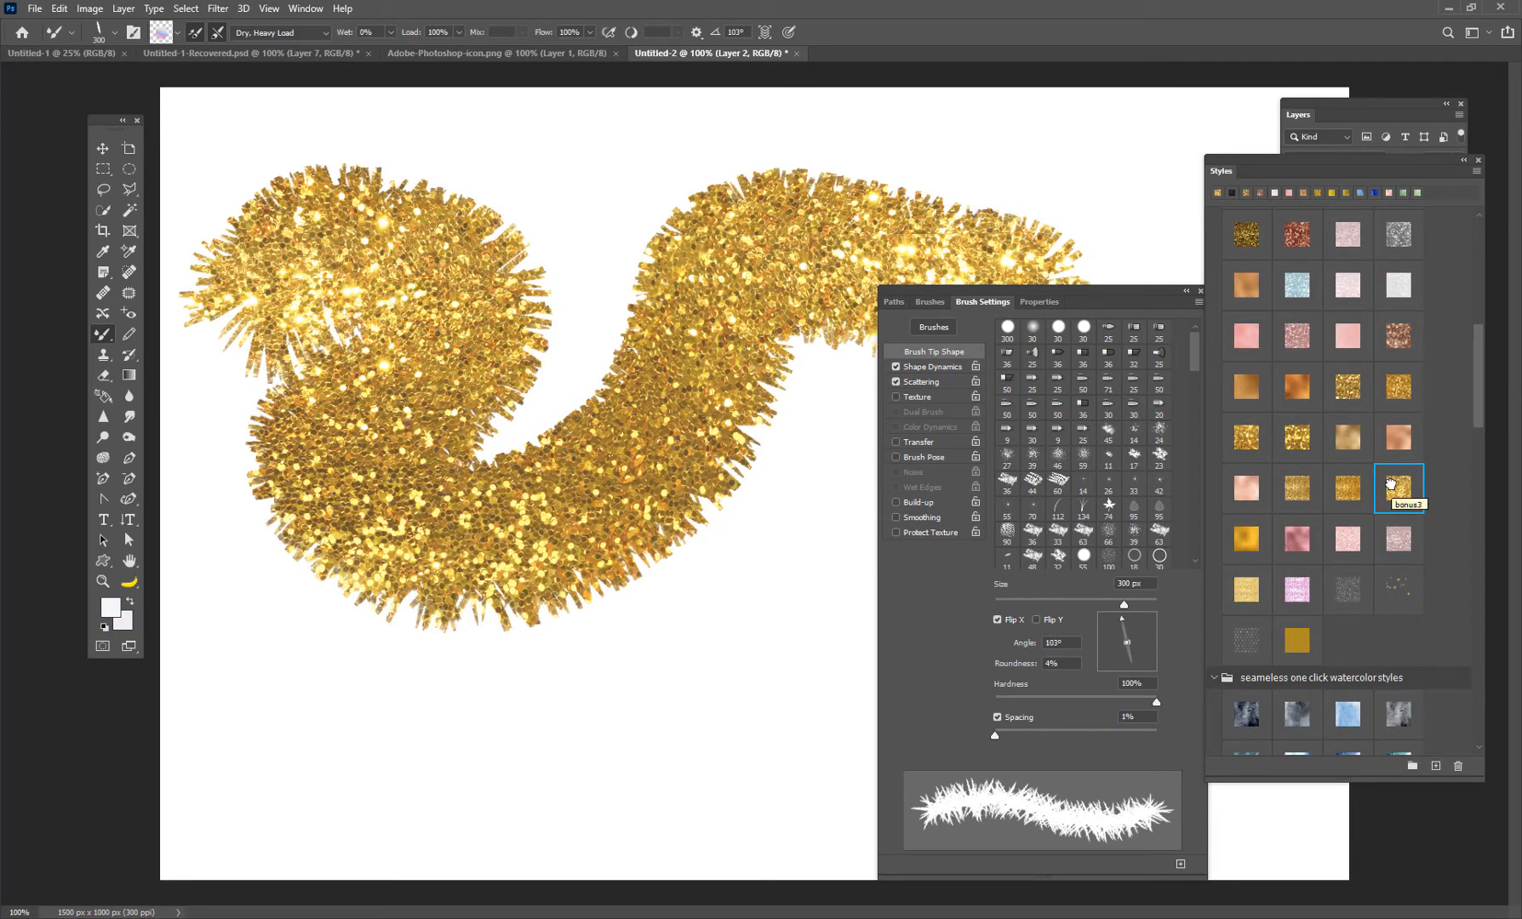
{"action": "left_click", "coordinate": [1350, 543]}
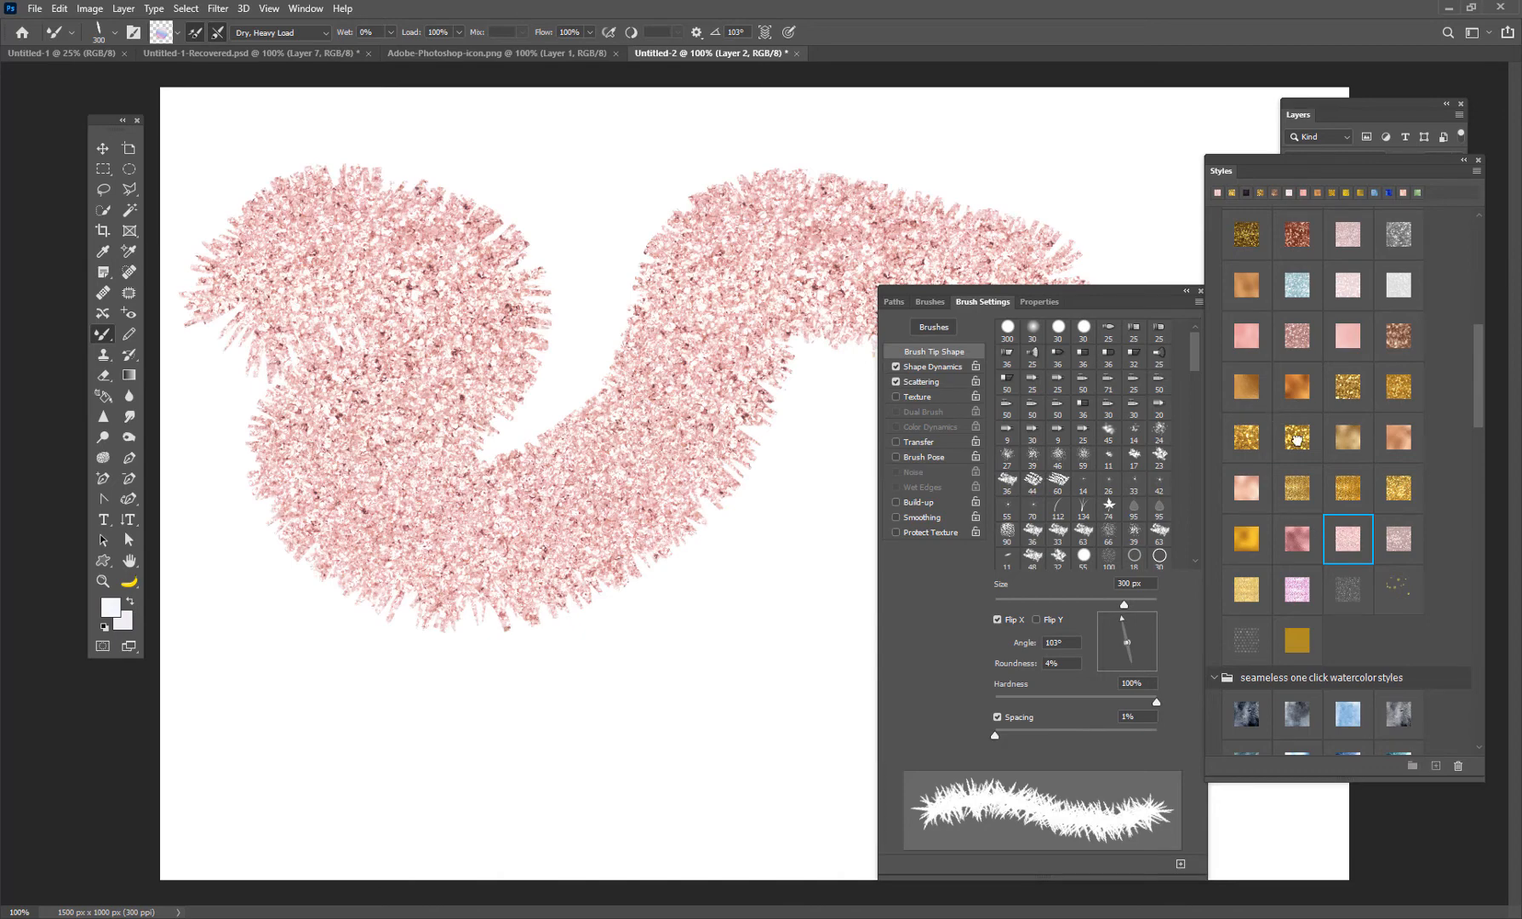
Try gold glitter styles on the furry tube in place of the pink one and undo the last style change
{"action": "left_click", "coordinate": [1295, 438]}
{"action": "left_click", "coordinate": [1293, 394]}
{"action": "left_click", "coordinate": [1308, 445]}
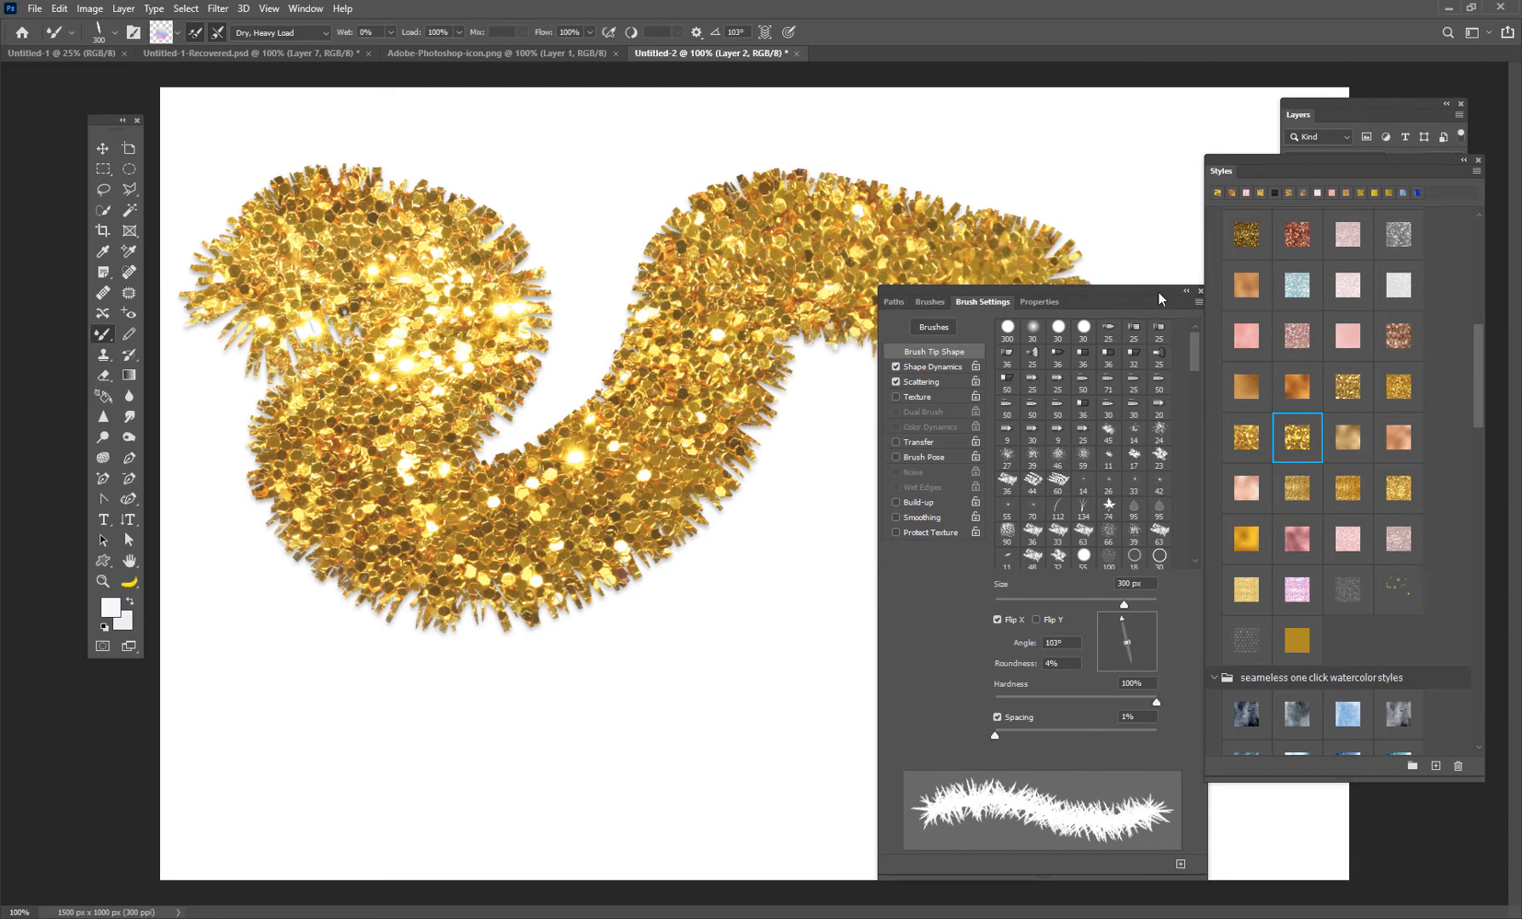
{"action": "mouse_move", "coordinate": [1159, 293]}
{"action": "left_mouse_down"}
{"action": "mouse_move", "coordinate": [992, 600]}
{"action": "mouse_move", "coordinate": [841, 660]}
{"action": "mouse_move", "coordinate": [1145, 430]}
{"action": "mouse_move", "coordinate": [1051, 230]}
{"action": "left_mouse_up"}
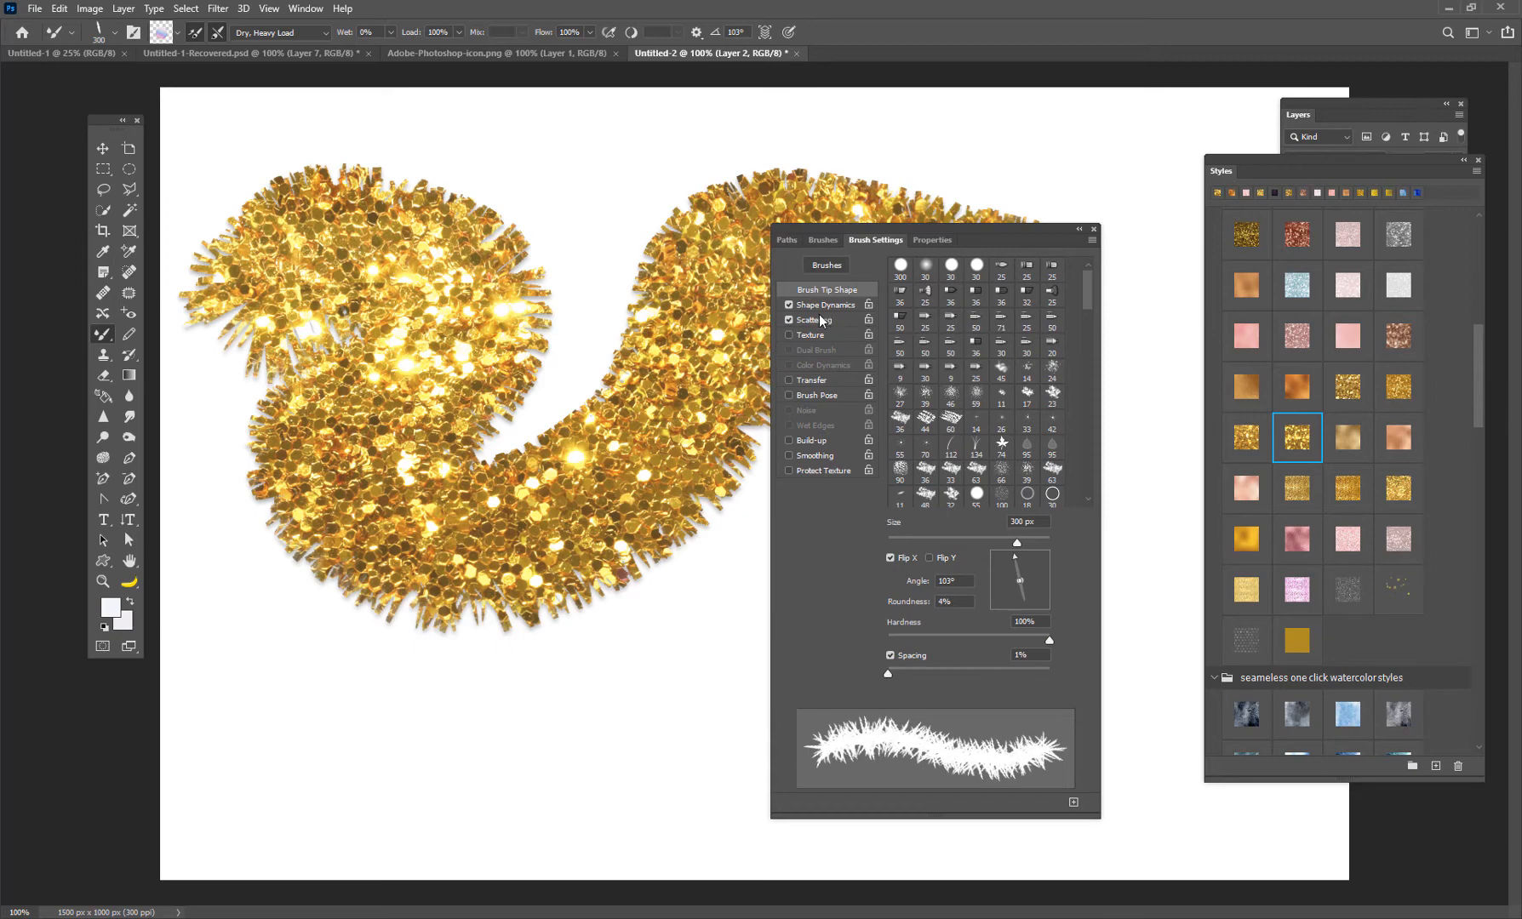
{"action": "key", "text": "ctrl+z"}
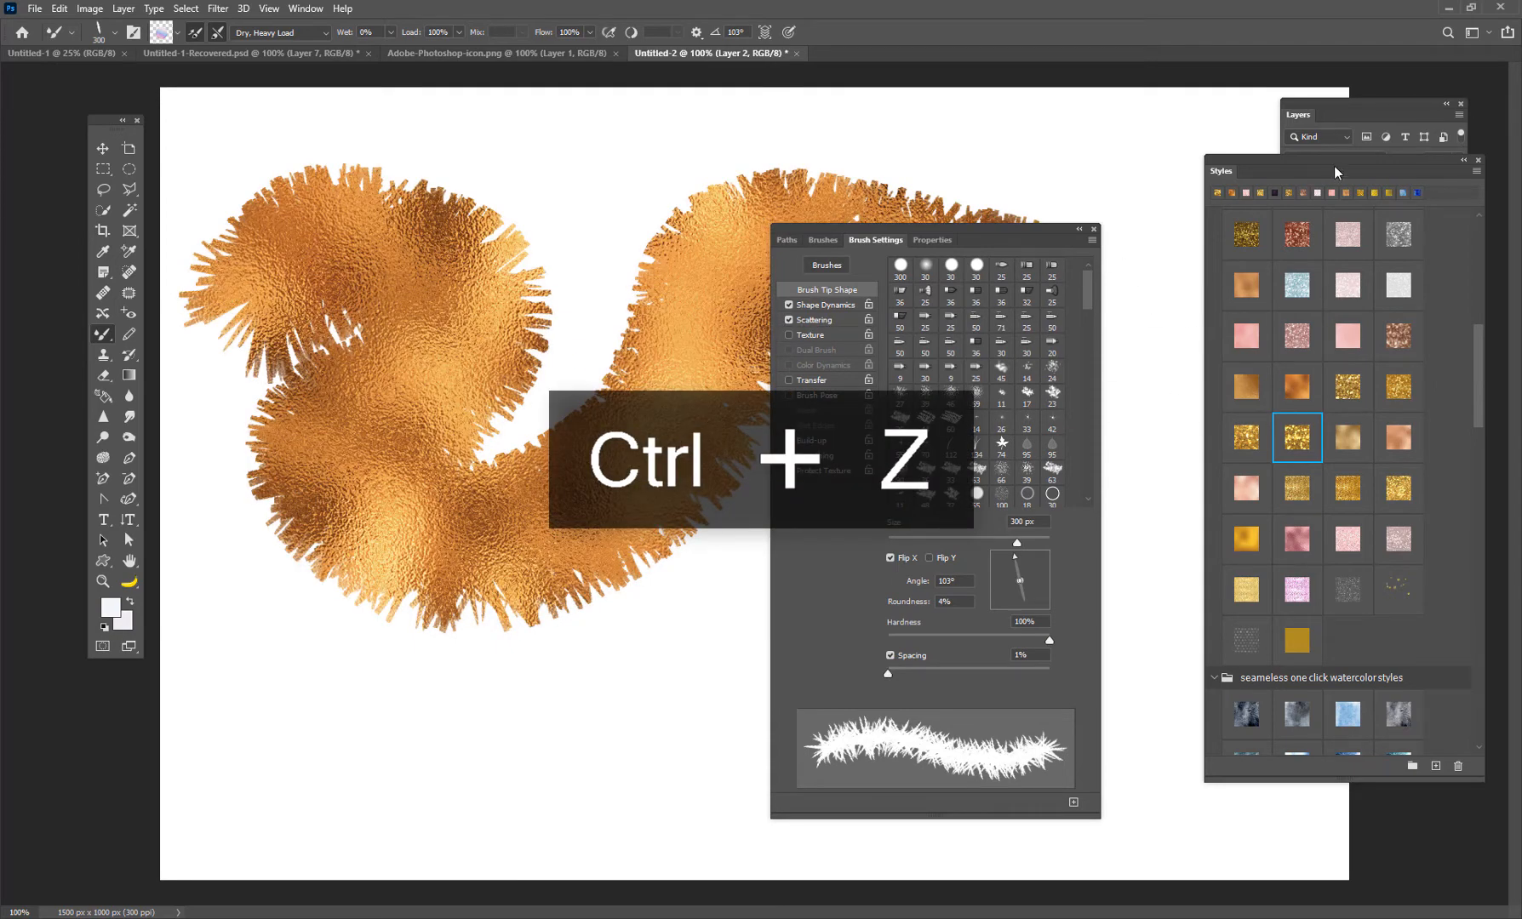
Clear the layer style from Layer 2 to restore the furry tube's original pastel gradient
{"action": "left_click", "coordinate": [1478, 160]}
{"action": "right_click", "coordinate": [1369, 205]}
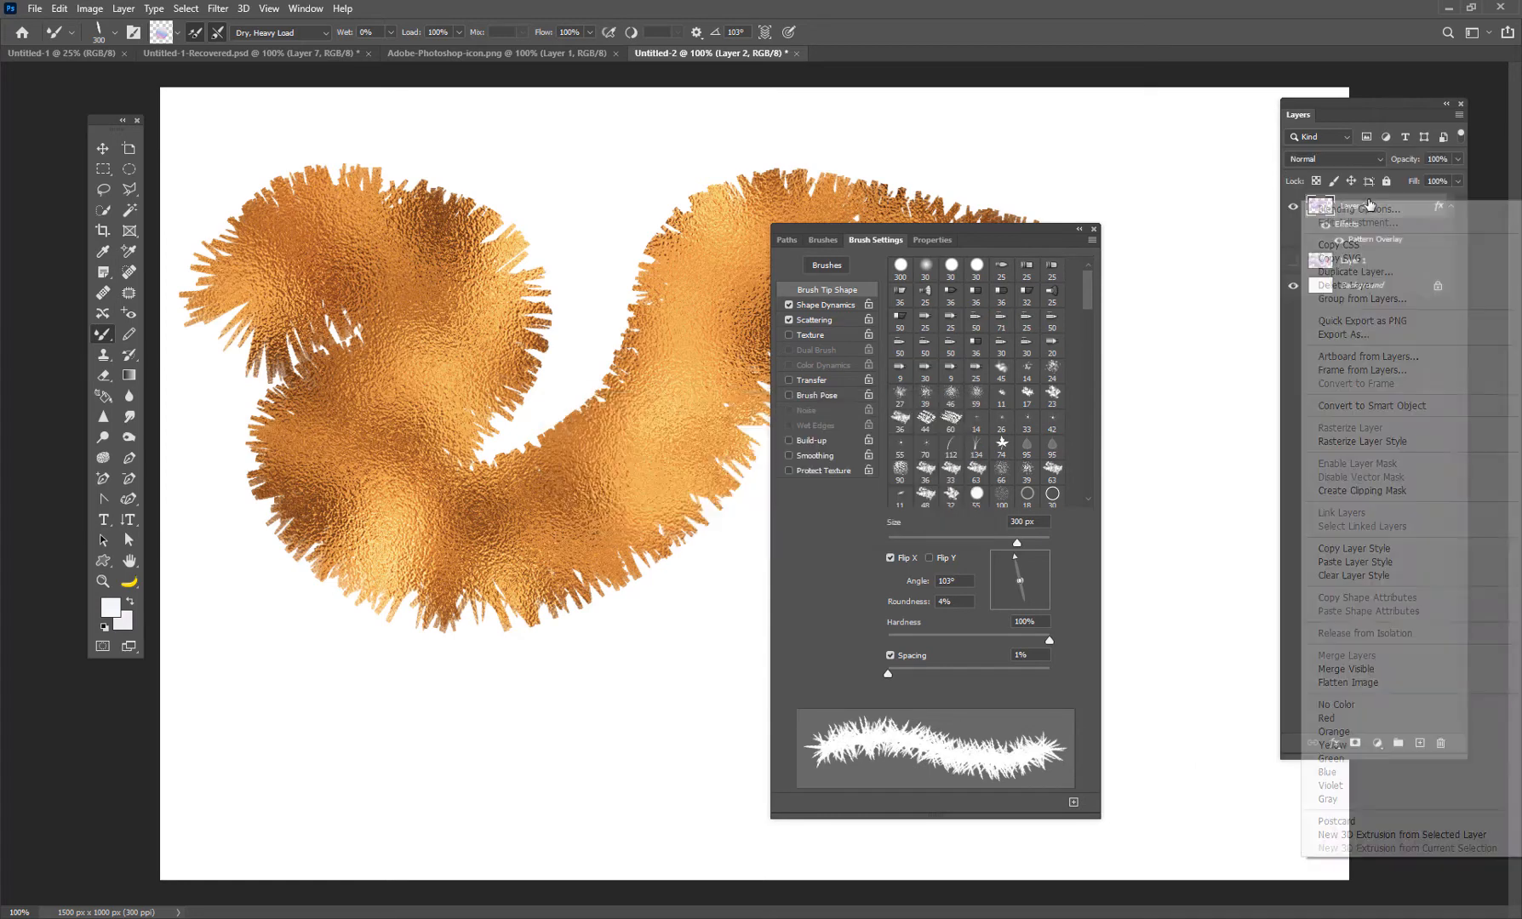
{"action": "left_click", "coordinate": [1369, 201]}
{"action": "right_click", "coordinate": [1389, 204]}
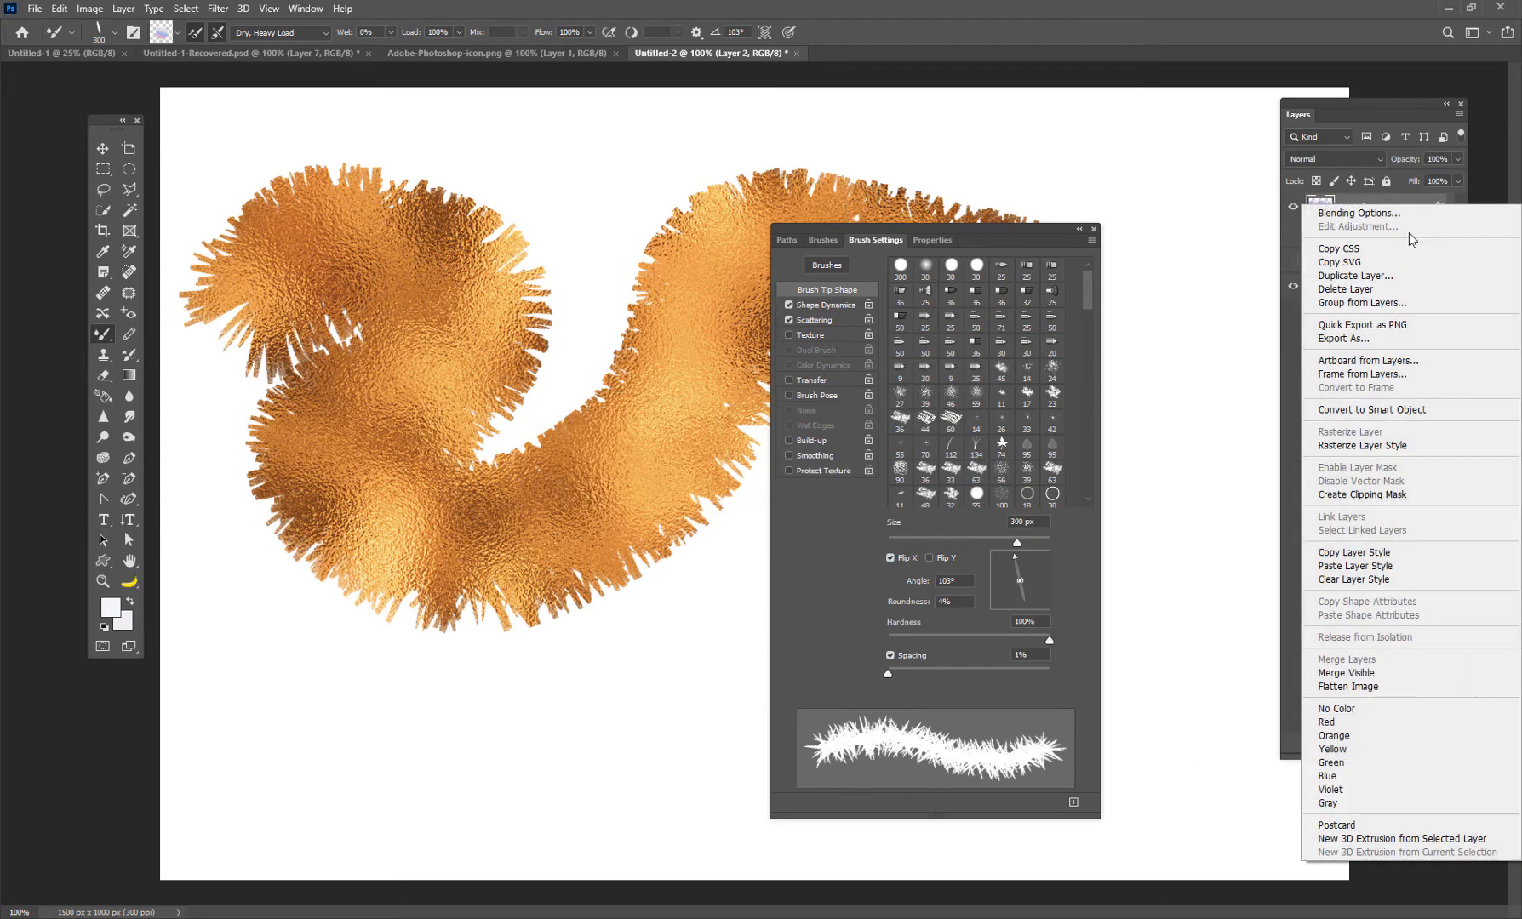
{"action": "left_click", "coordinate": [1389, 579]}
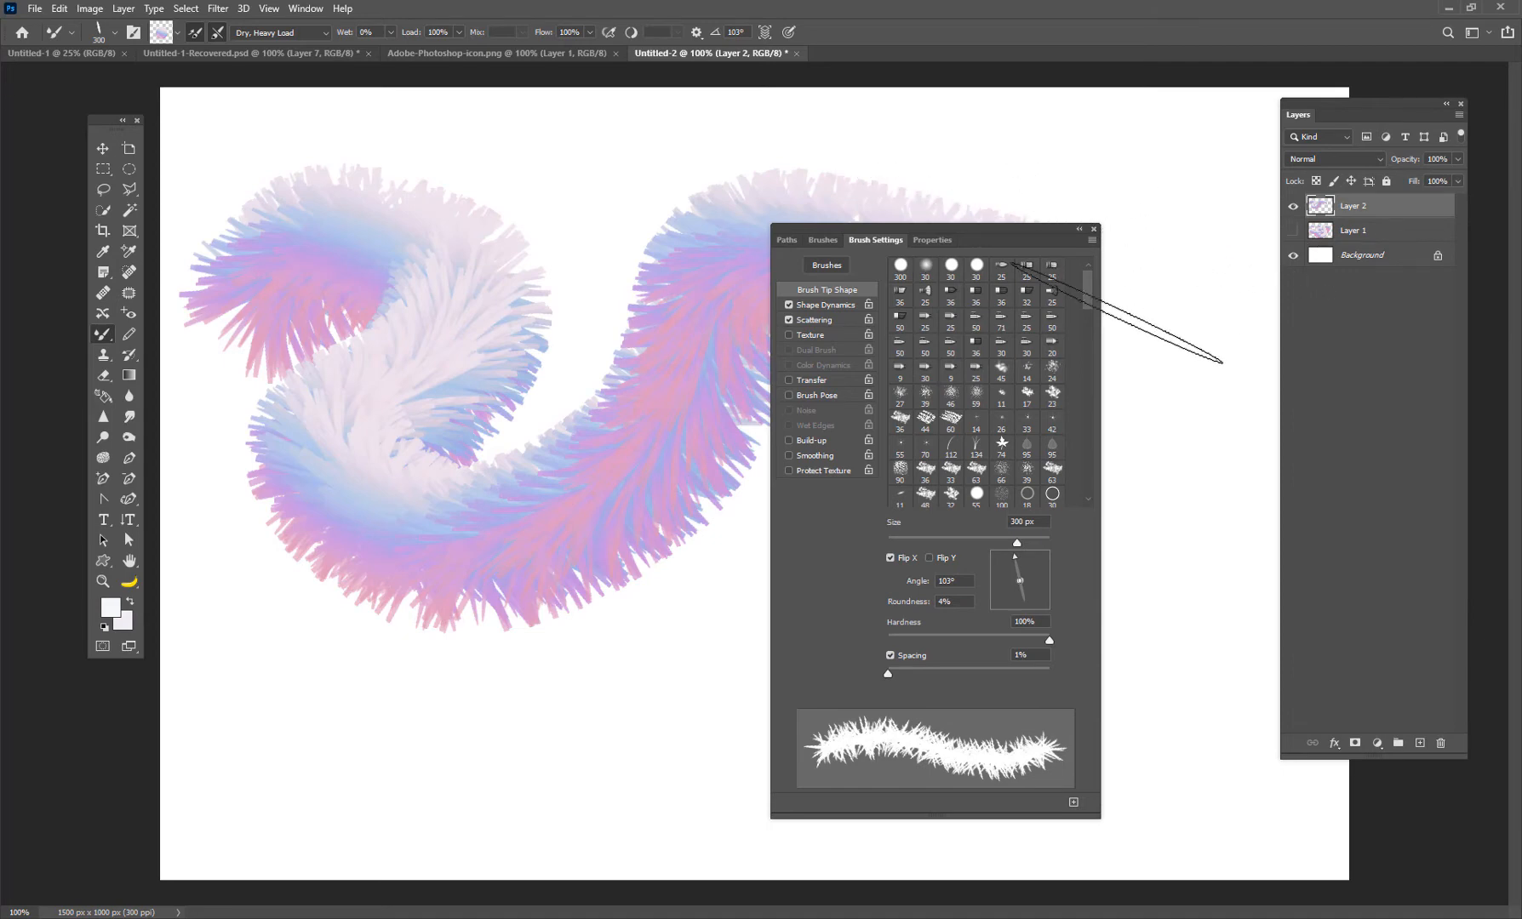
Restore the brush tip's roundness to 100% at an angle of -169°, test it with a stroke and undo the stroke
{"action": "mouse_move", "coordinate": [1016, 584]}
{"action": "left_mouse_down"}
{"action": "mouse_move", "coordinate": [1003, 585]}
{"action": "mouse_move", "coordinate": [1029, 611]}
{"action": "left_mouse_up"}
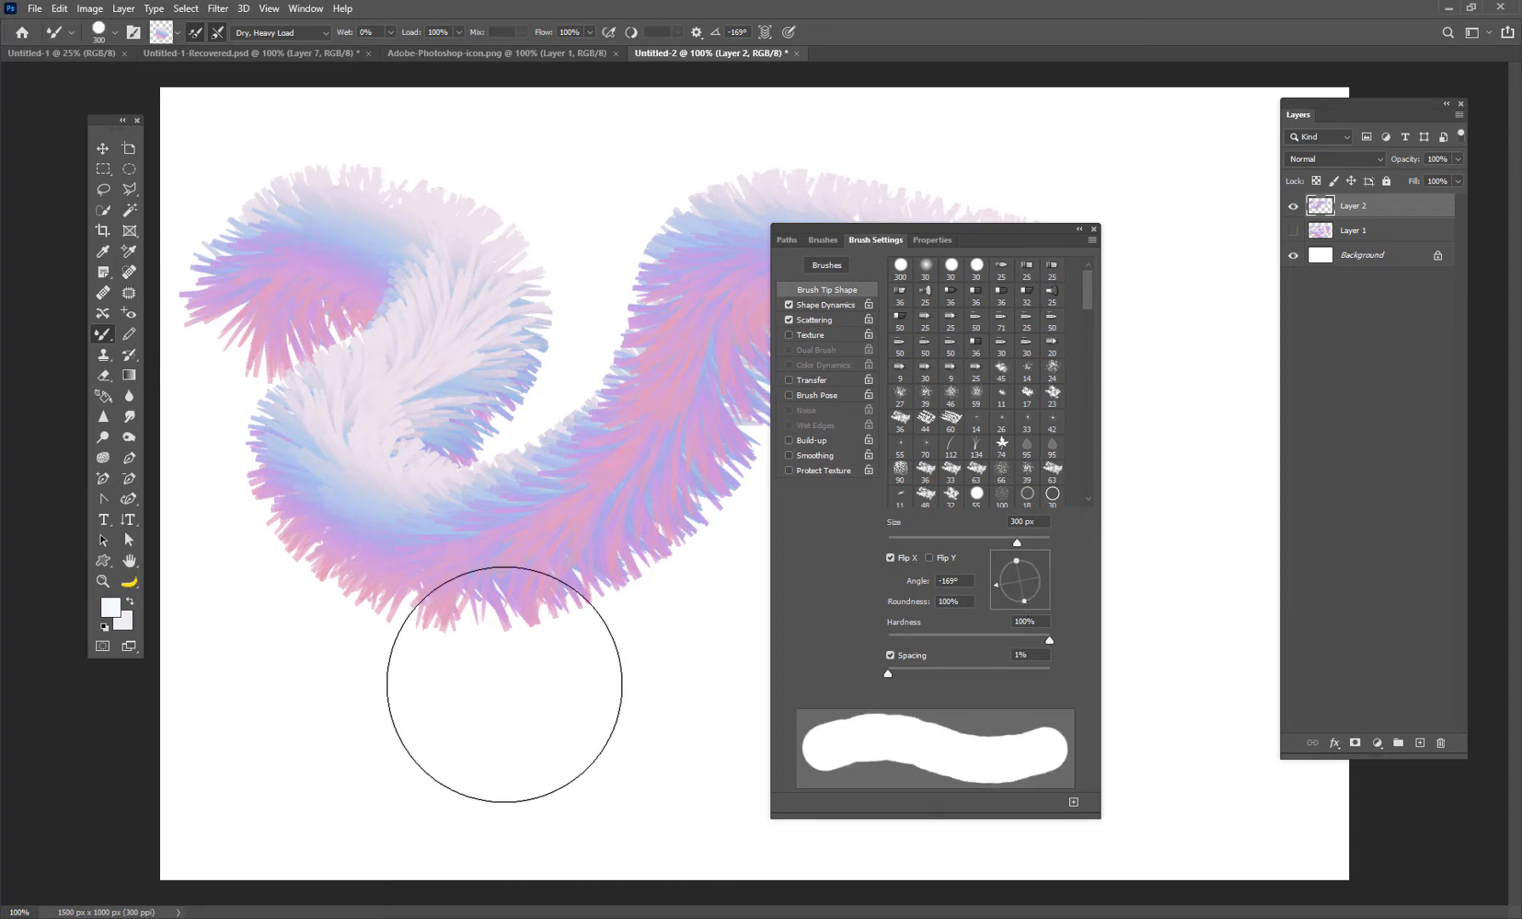
{"action": "mouse_move", "coordinate": [503, 665]}
{"action": "left_mouse_down"}
{"action": "mouse_move", "coordinate": [263, 467]}
{"action": "mouse_move", "coordinate": [577, 420]}
{"action": "mouse_move", "coordinate": [401, 285]}
{"action": "mouse_move", "coordinate": [349, 267]}
{"action": "left_mouse_up"}
{"action": "key", "text": "ctrl+z"}
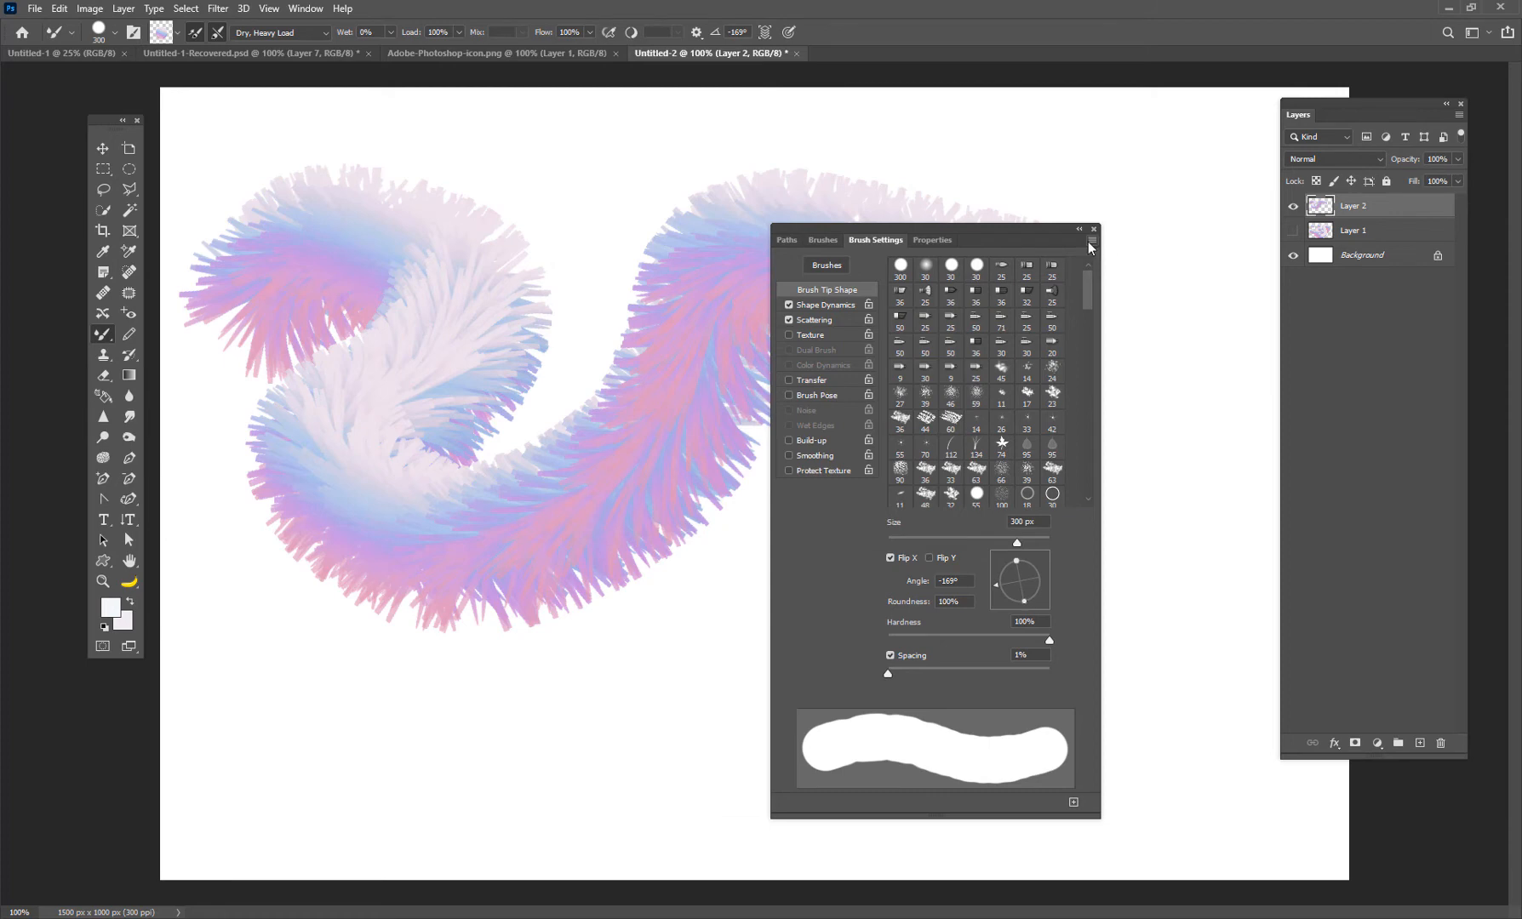
Save the brush as a new preset named TUBY 2, including its size, tool settings and color
{"action": "left_click", "coordinate": [1090, 246]}
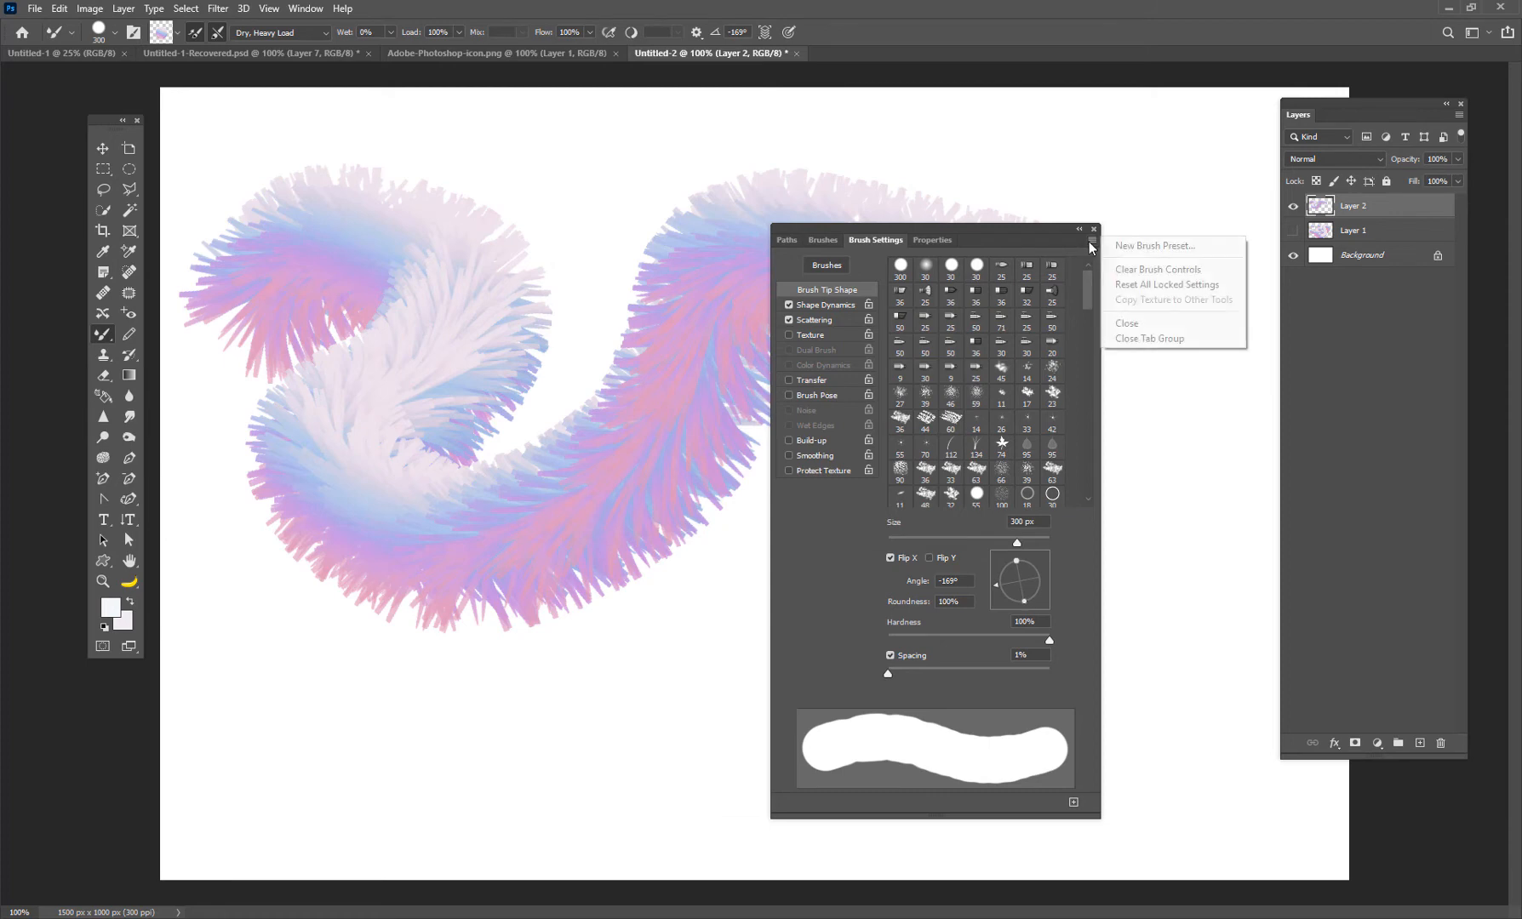
{"action": "left_click", "coordinate": [1156, 246]}
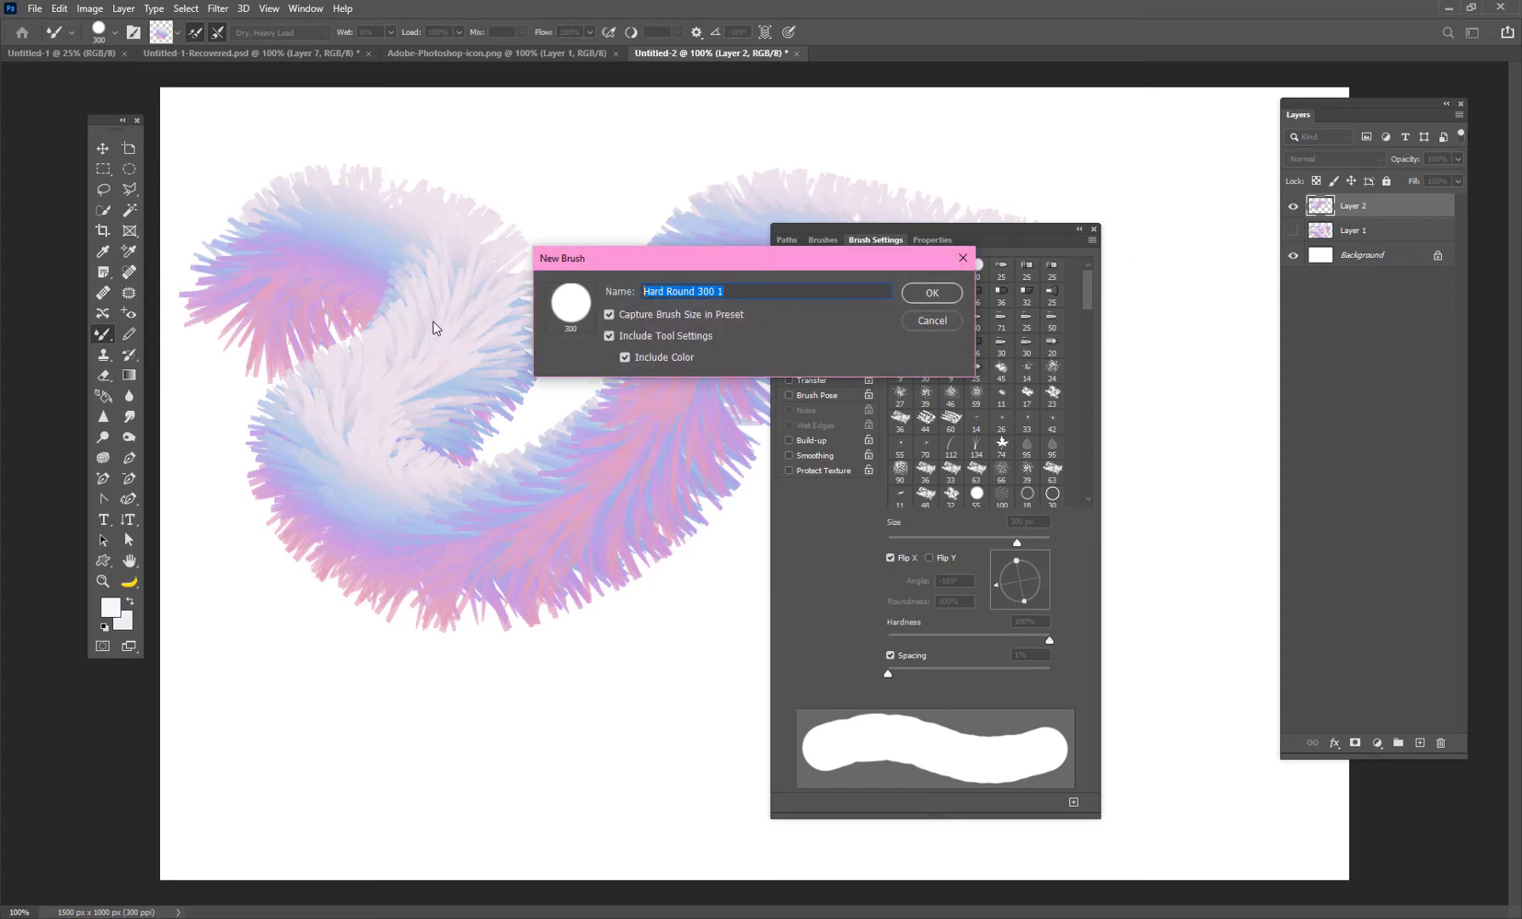
{"action": "type", "text": "G"}
{"action": "left_click", "coordinate": [933, 295]}
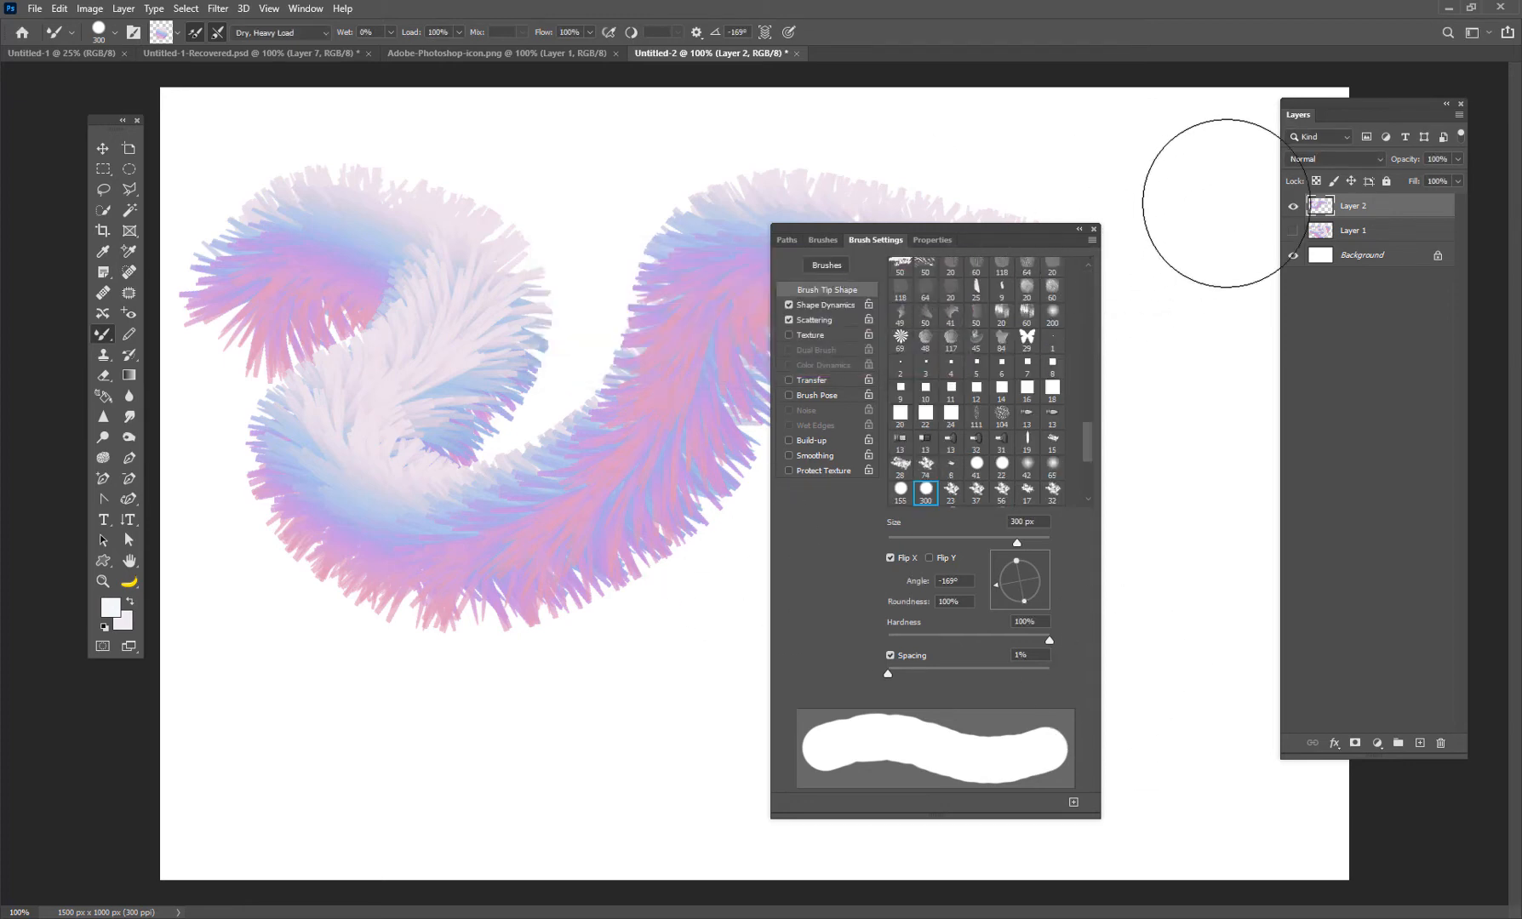
Paint a thick test tube over the furry one and delete everything on Layer 2
{"action": "mouse_move", "coordinate": [1189, 175]}
{"action": "left_mouse_down"}
{"action": "mouse_move", "coordinate": [1136, 514]}
{"action": "mouse_move", "coordinate": [1166, 428]}
{"action": "mouse_move", "coordinate": [1075, 74]}
{"action": "mouse_move", "coordinate": [842, 112]}
{"action": "mouse_move", "coordinate": [629, 211]}
{"action": "left_mouse_up"}
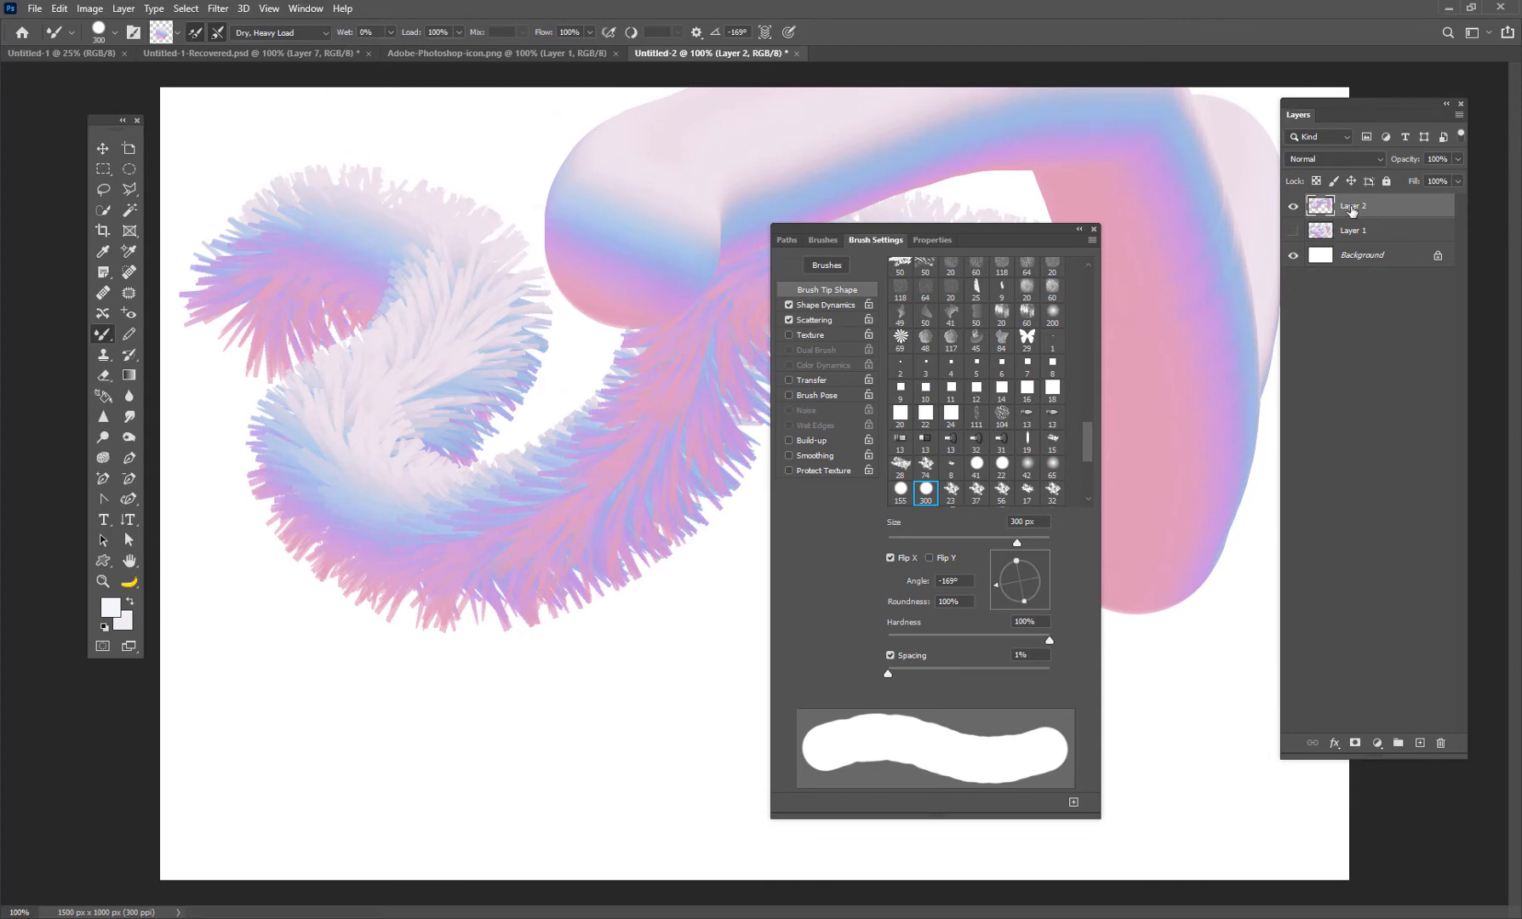
{"action": "key", "text": "ctrl+a"}
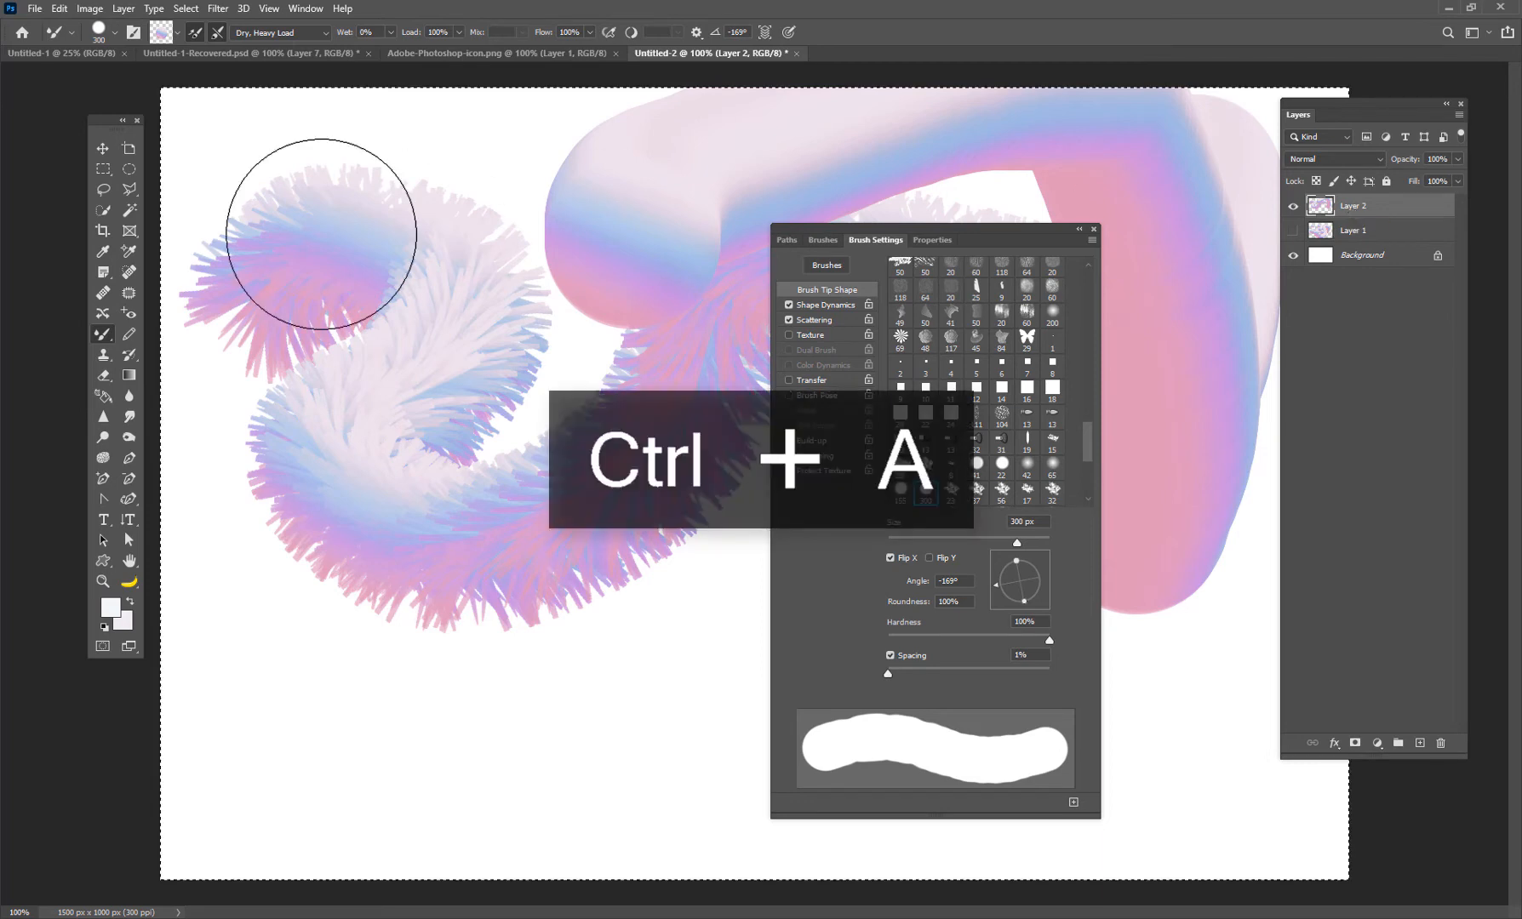
{"action": "key", "text": "Delete"}
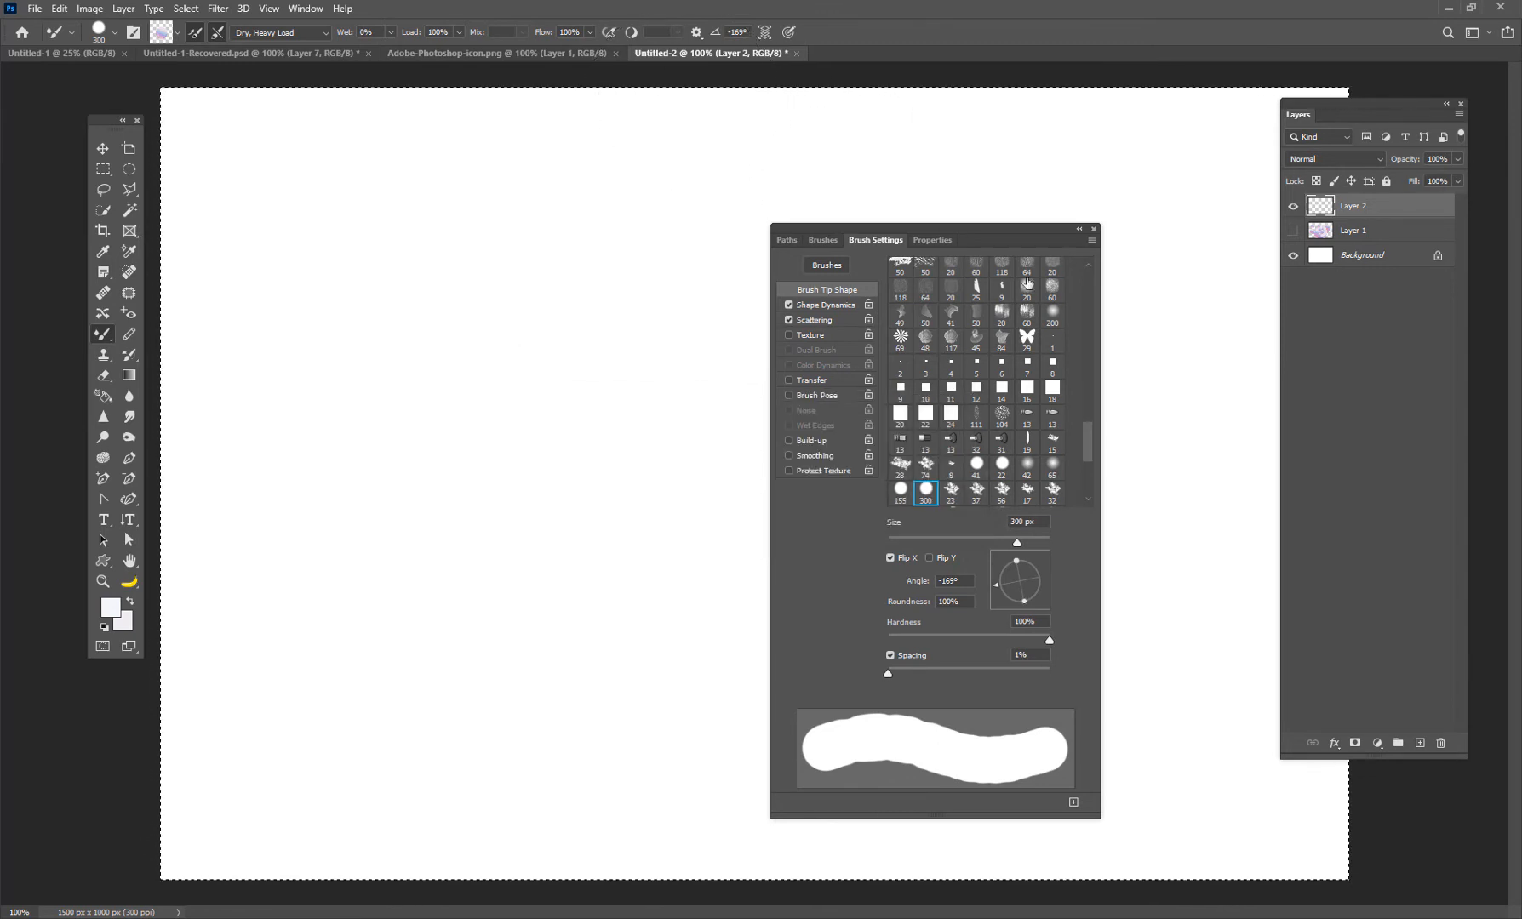
Move the brush settings out of the way, remove the selection, and replace Layer 2 with a new empty layer
{"action": "left_click_drag", "start_coordinate": [1035, 229], "coordinate": [1521, 119]}
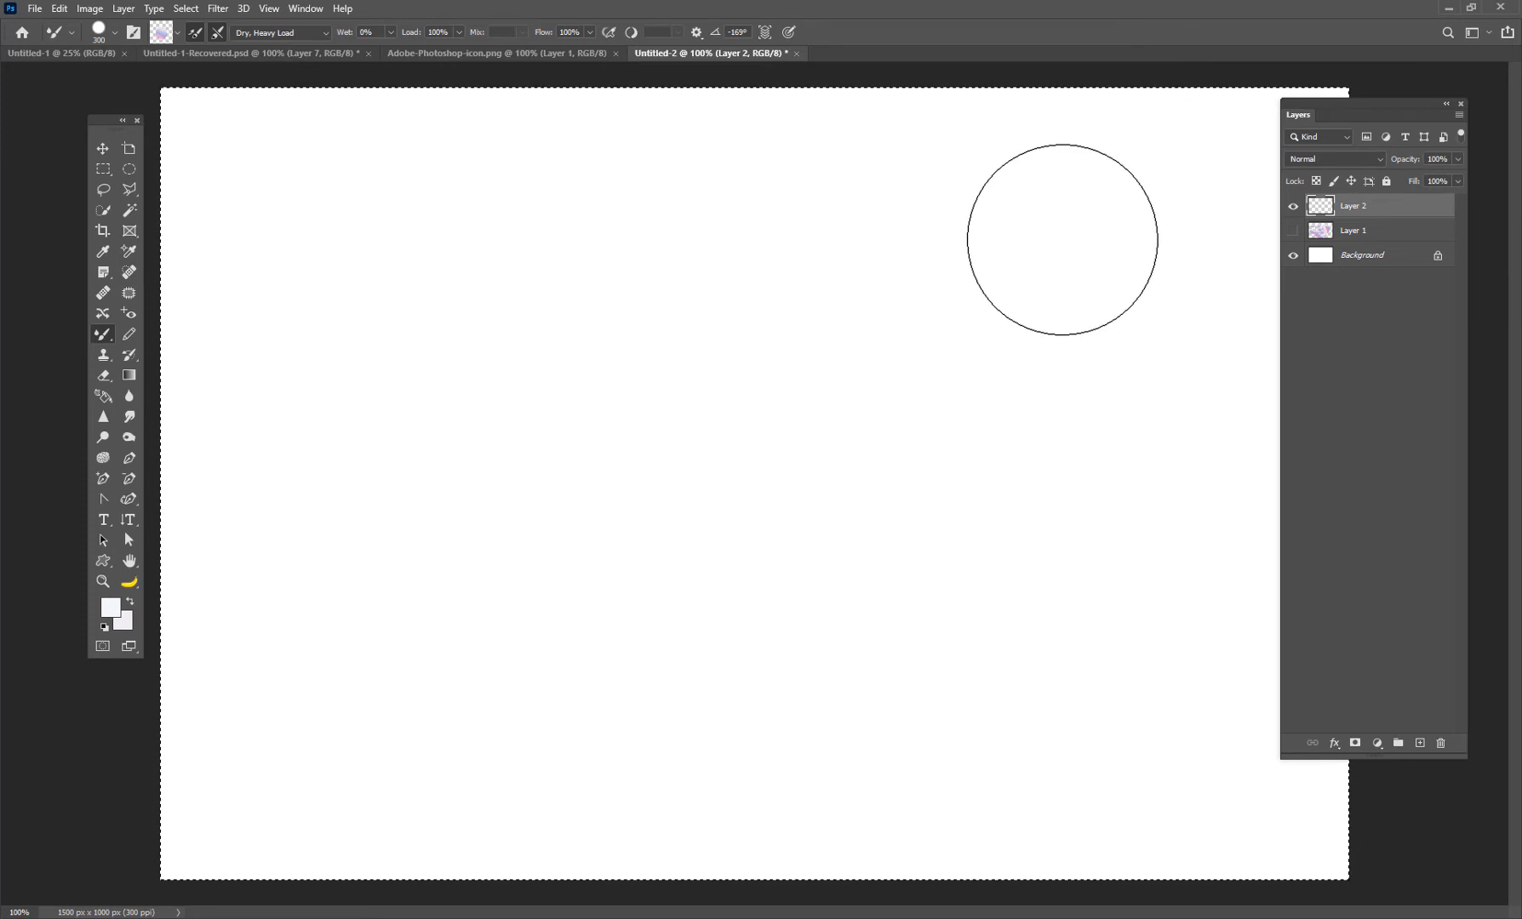
{"action": "key", "text": "ctrl+a"}
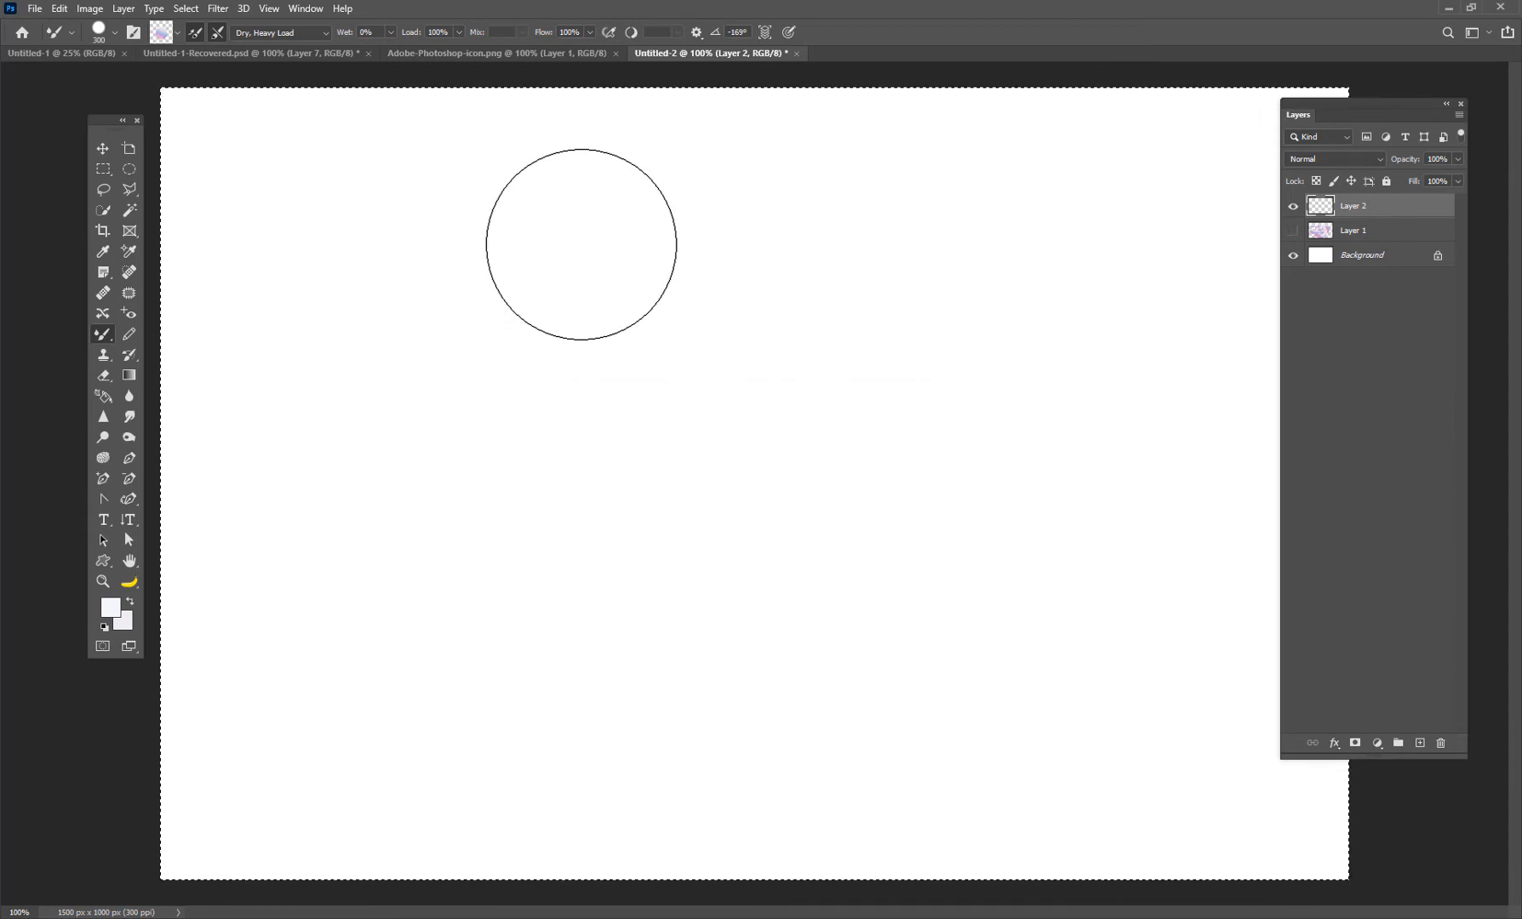
{"action": "key", "text": "ctrl+d"}
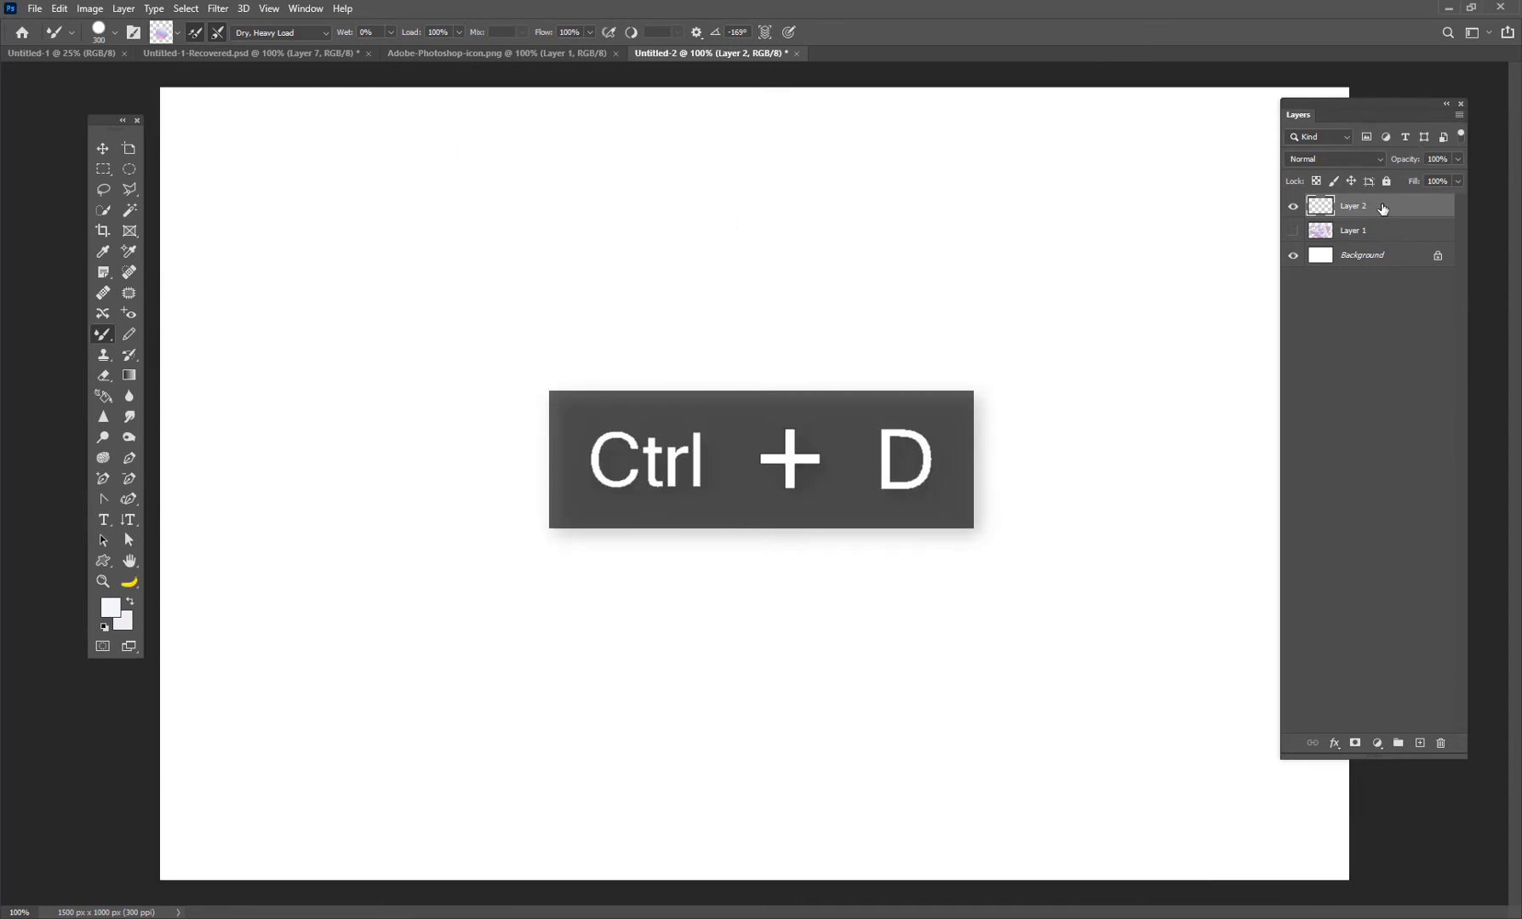
{"action": "left_click_drag", "start_coordinate": [1382, 209], "coordinate": [1440, 743]}
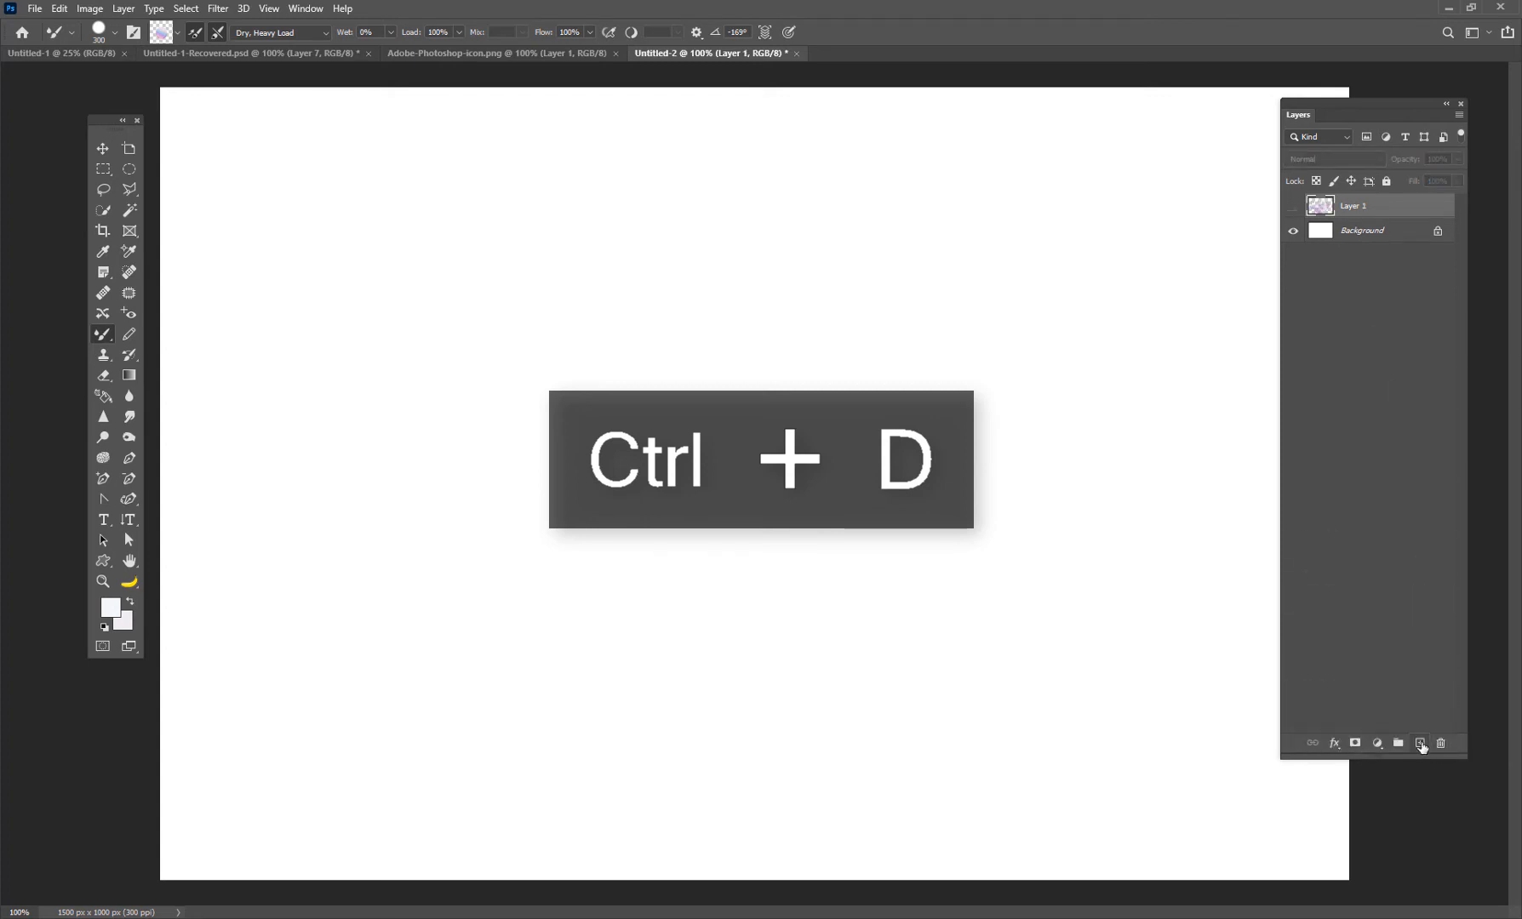
{"action": "left_click", "coordinate": [1420, 744]}
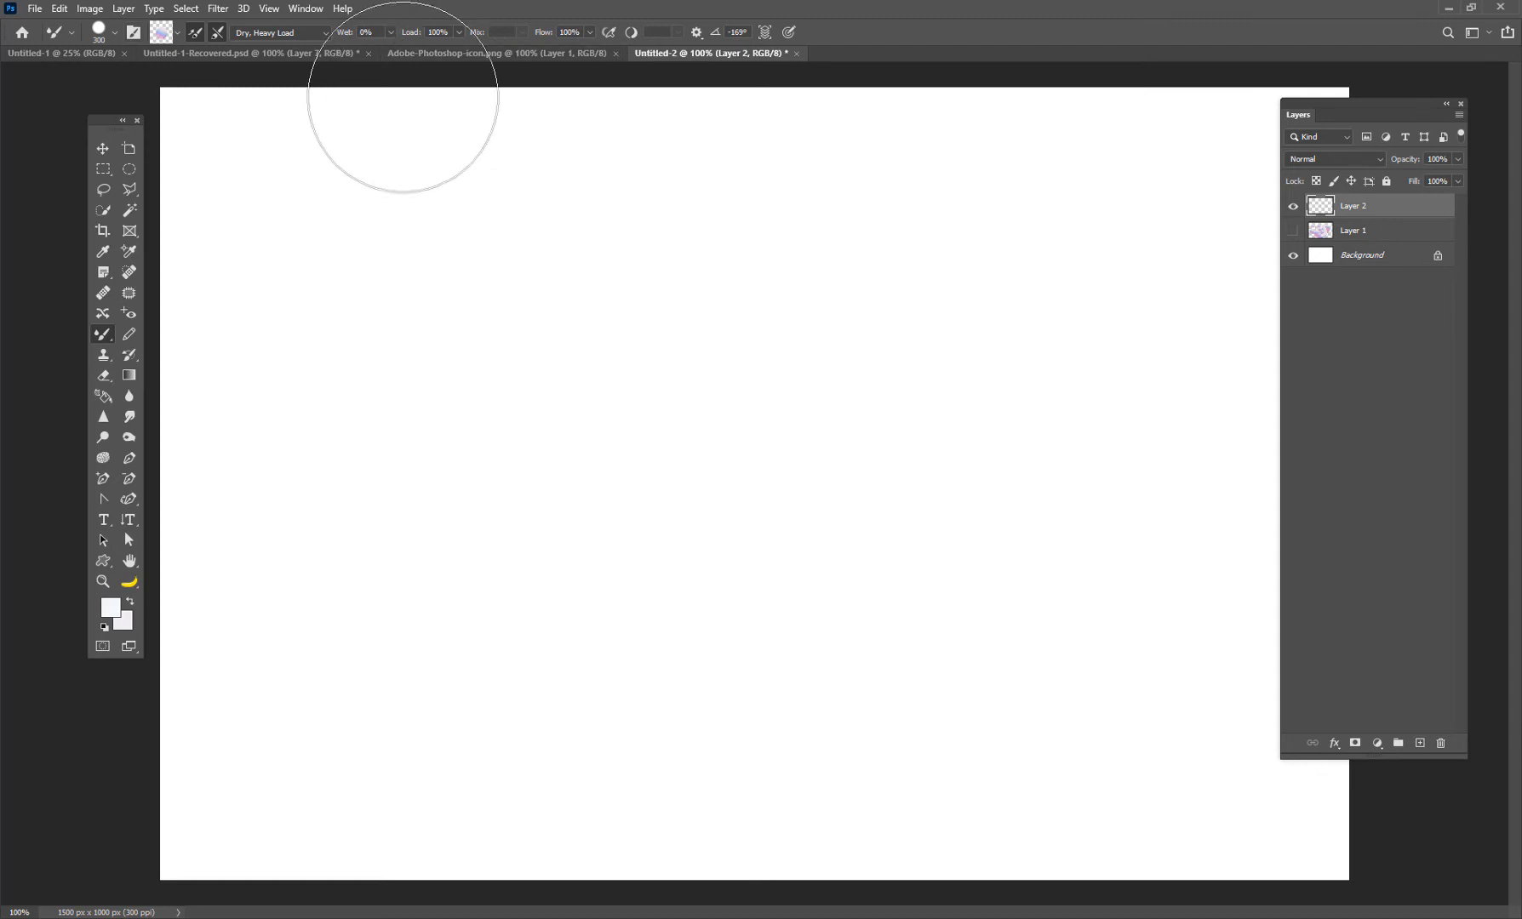
Look up the TUBY 2 preset among the saved brushes, stamp a test dab on the canvas and undo it
{"action": "left_click", "coordinate": [114, 34]}
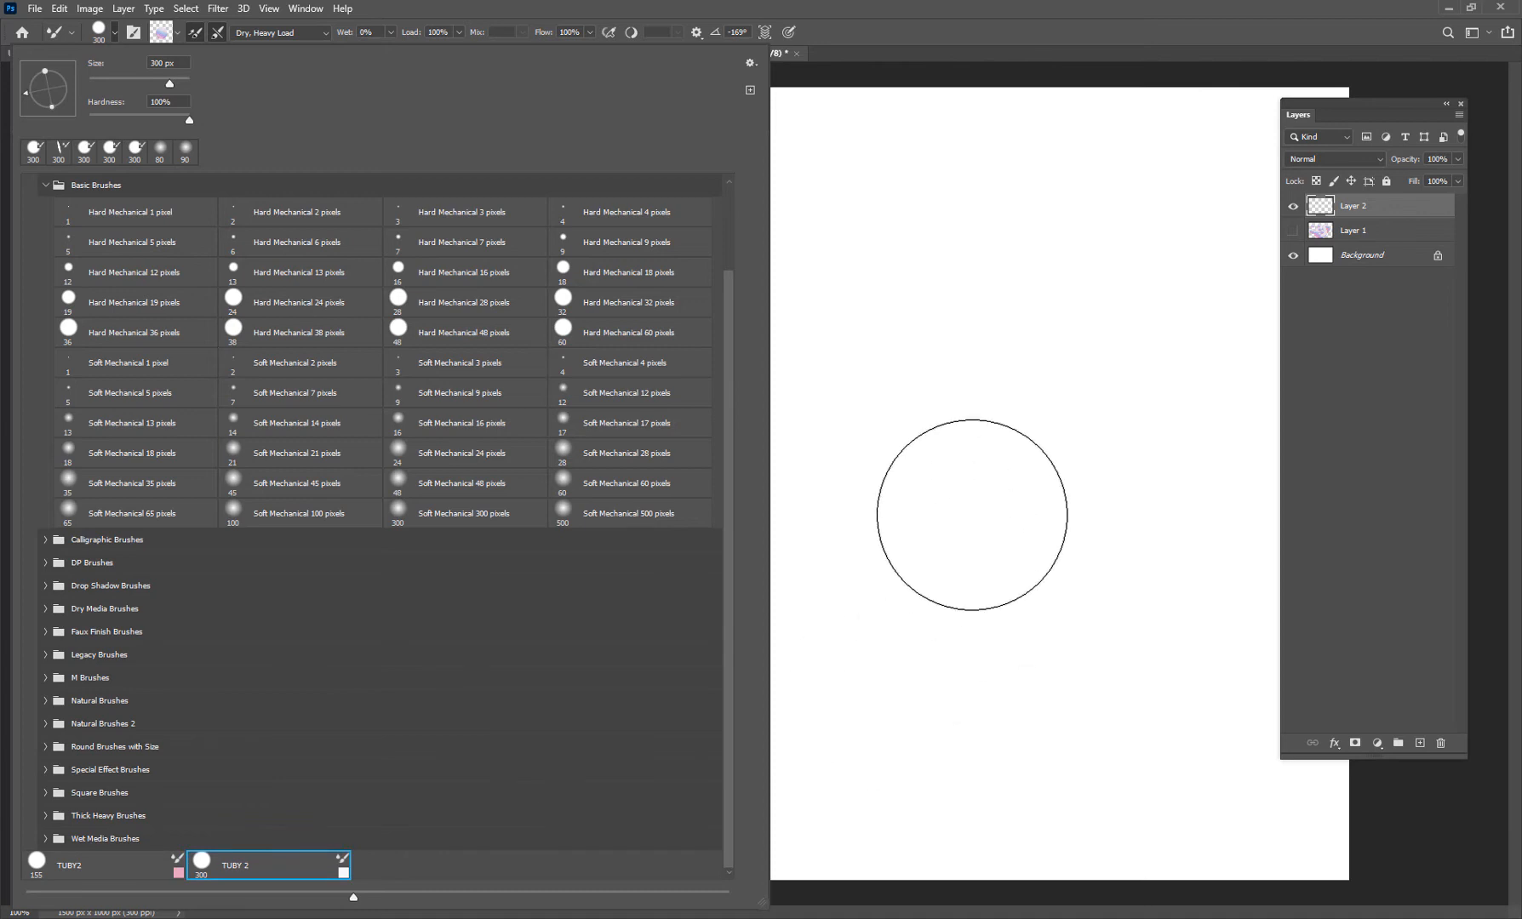
{"action": "left_click", "coordinate": [974, 523]}
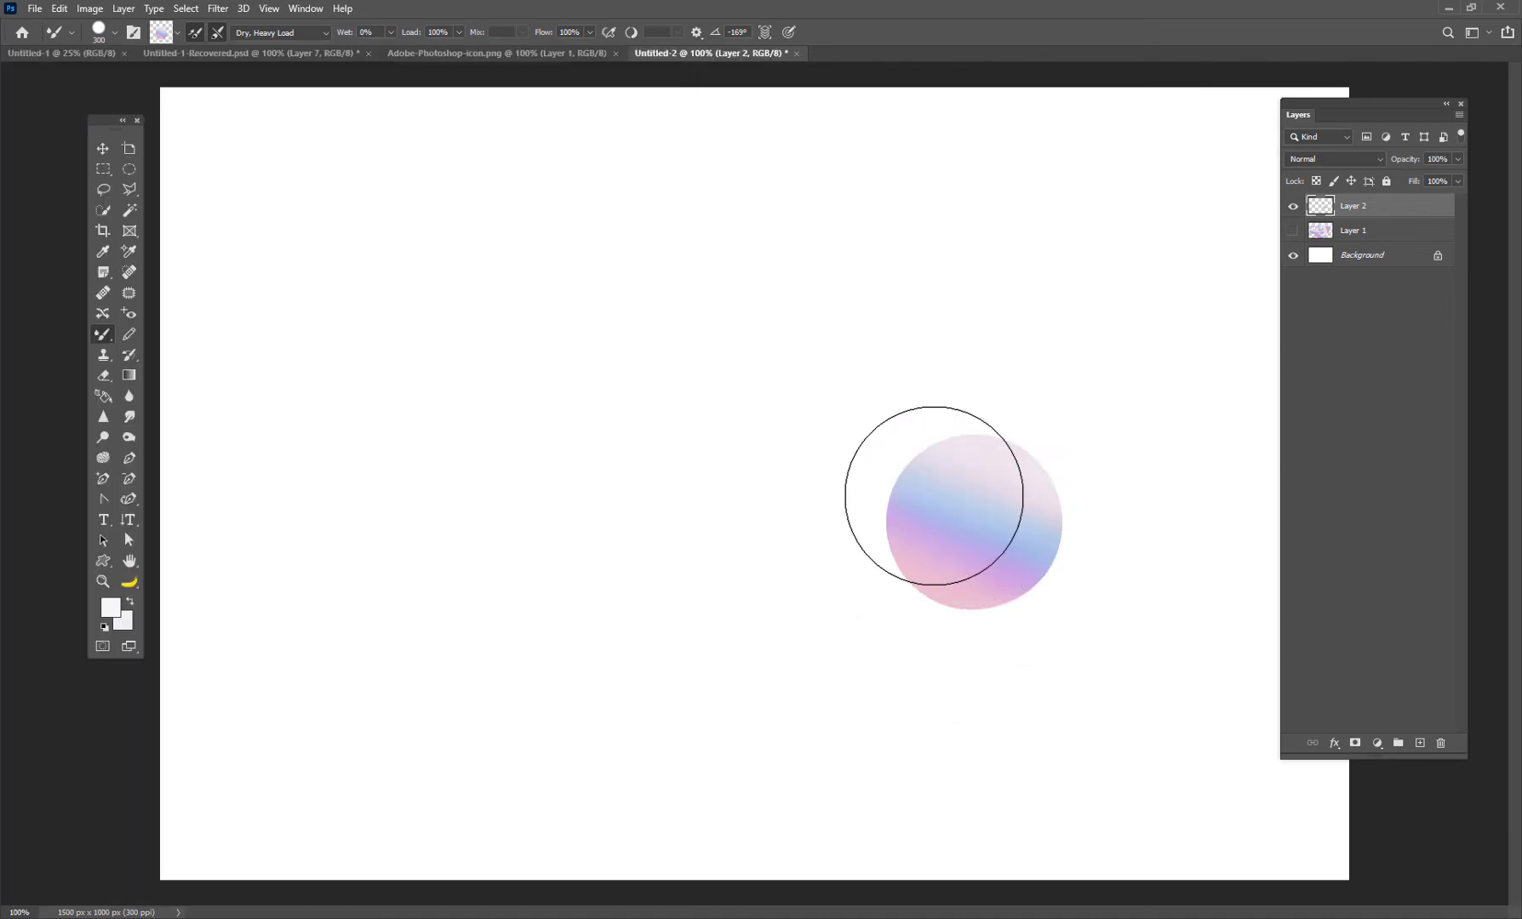
{"action": "key", "text": "ctrl+z"}
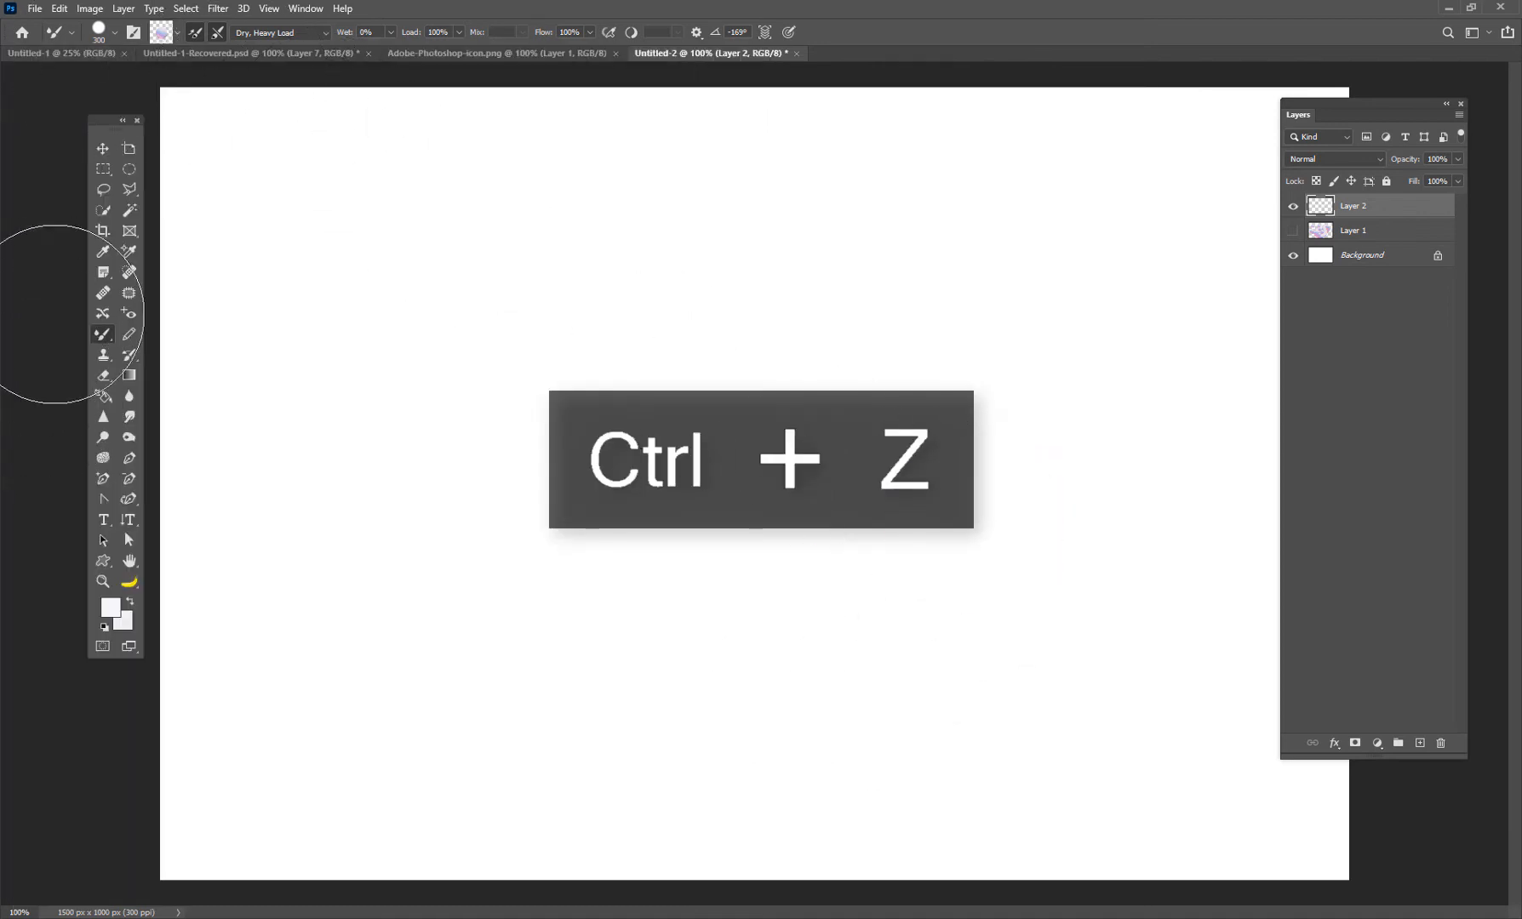
Switch to the regular Brush Tool and load the 300 px TUBY 2 preset, doing this twice
{"action": "right_click", "coordinate": [103, 335]}
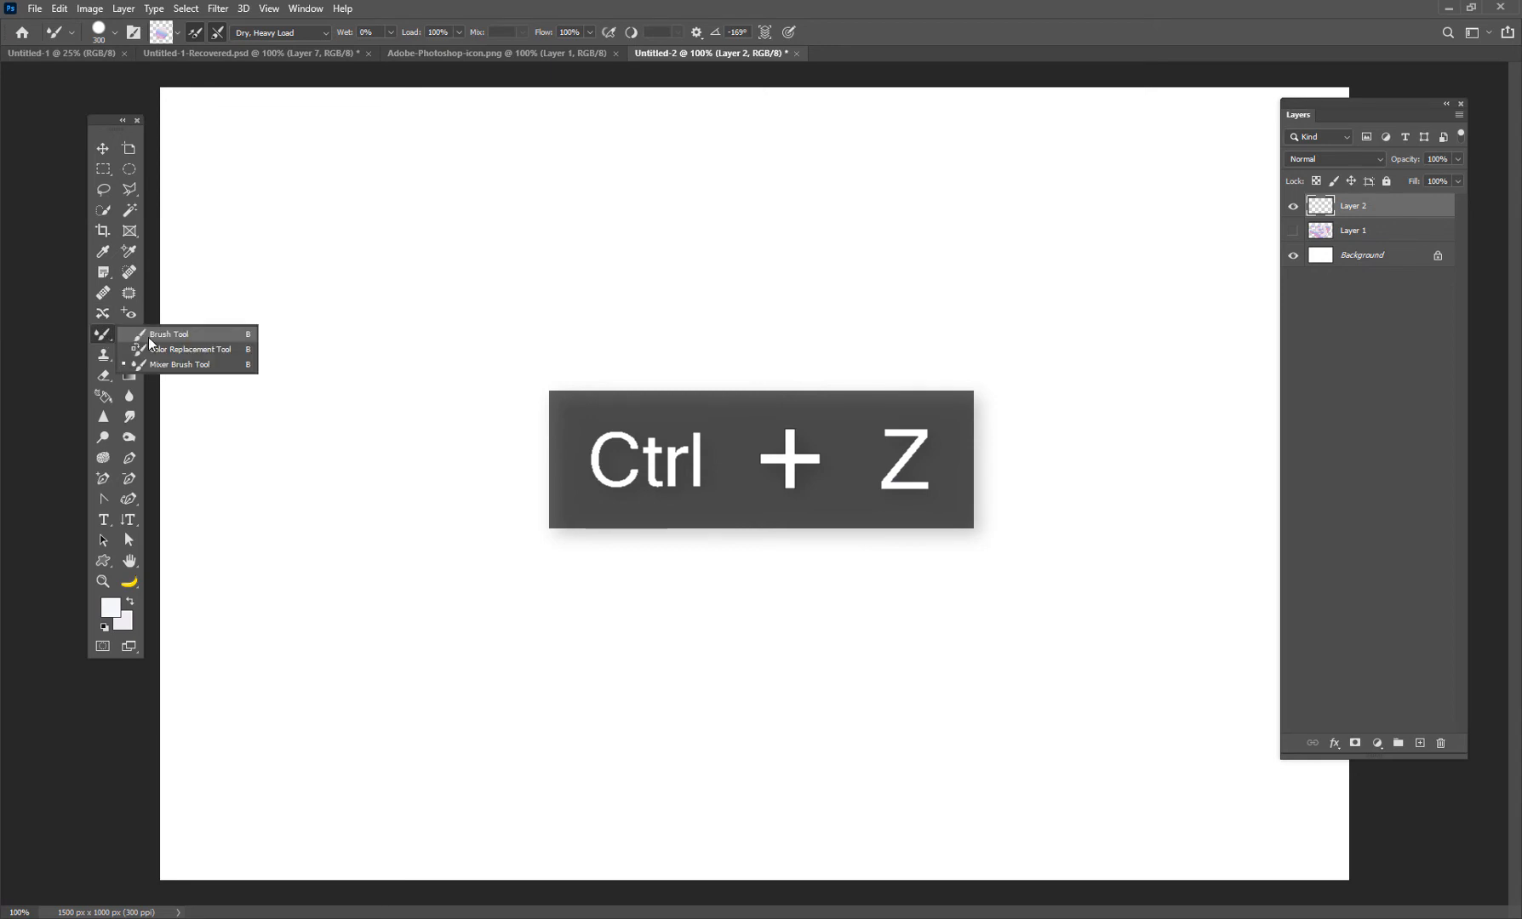
{"action": "left_click", "coordinate": [150, 334]}
{"action": "left_click", "coordinate": [113, 34]}
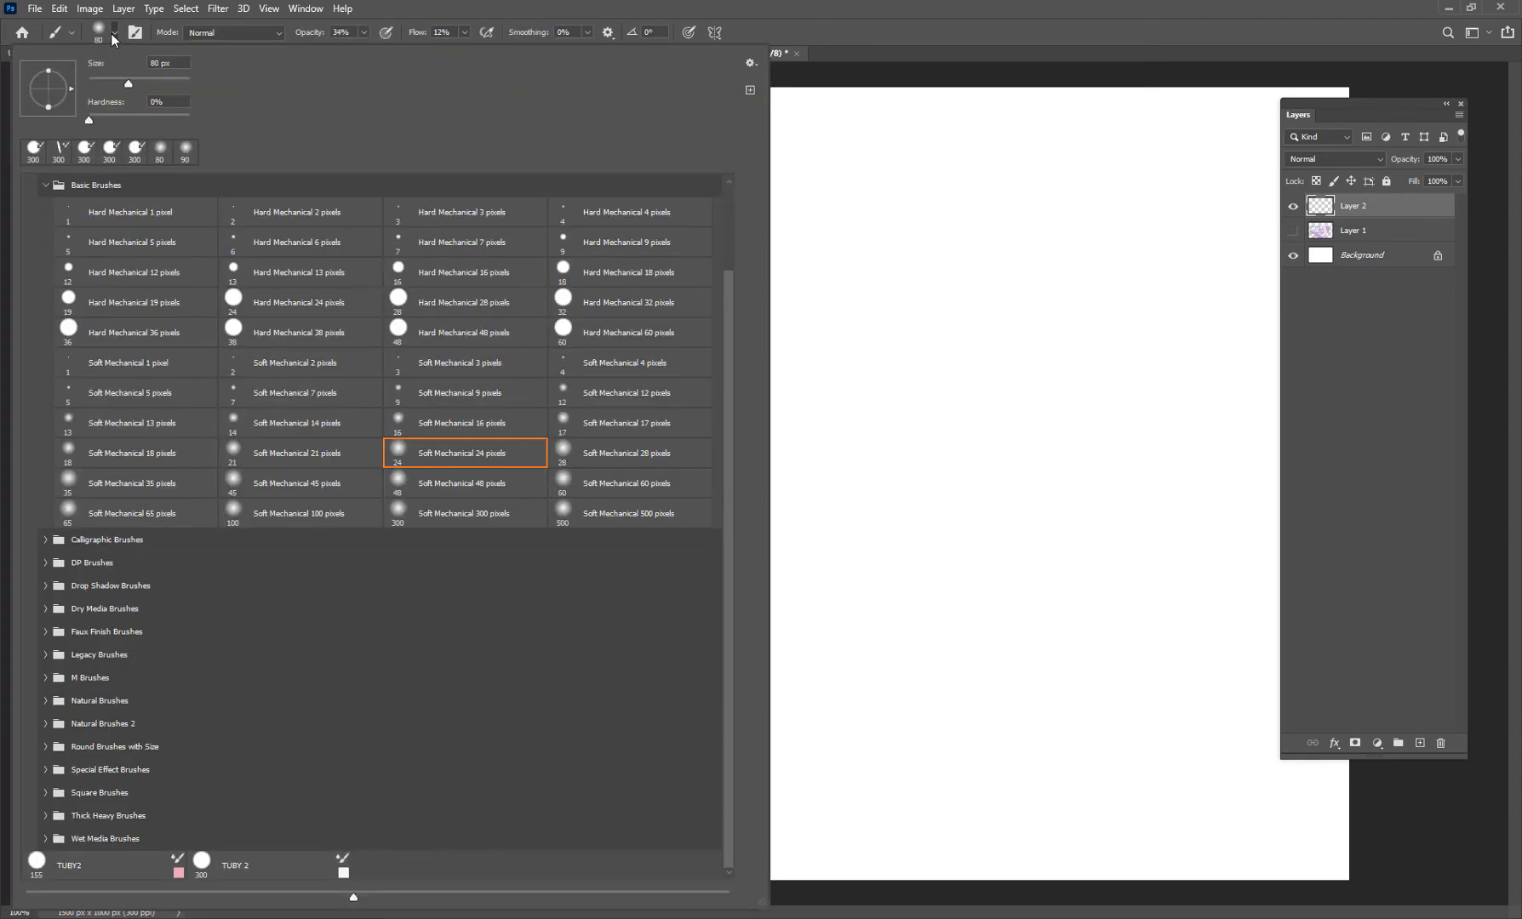
{"action": "left_click", "coordinate": [285, 864]}
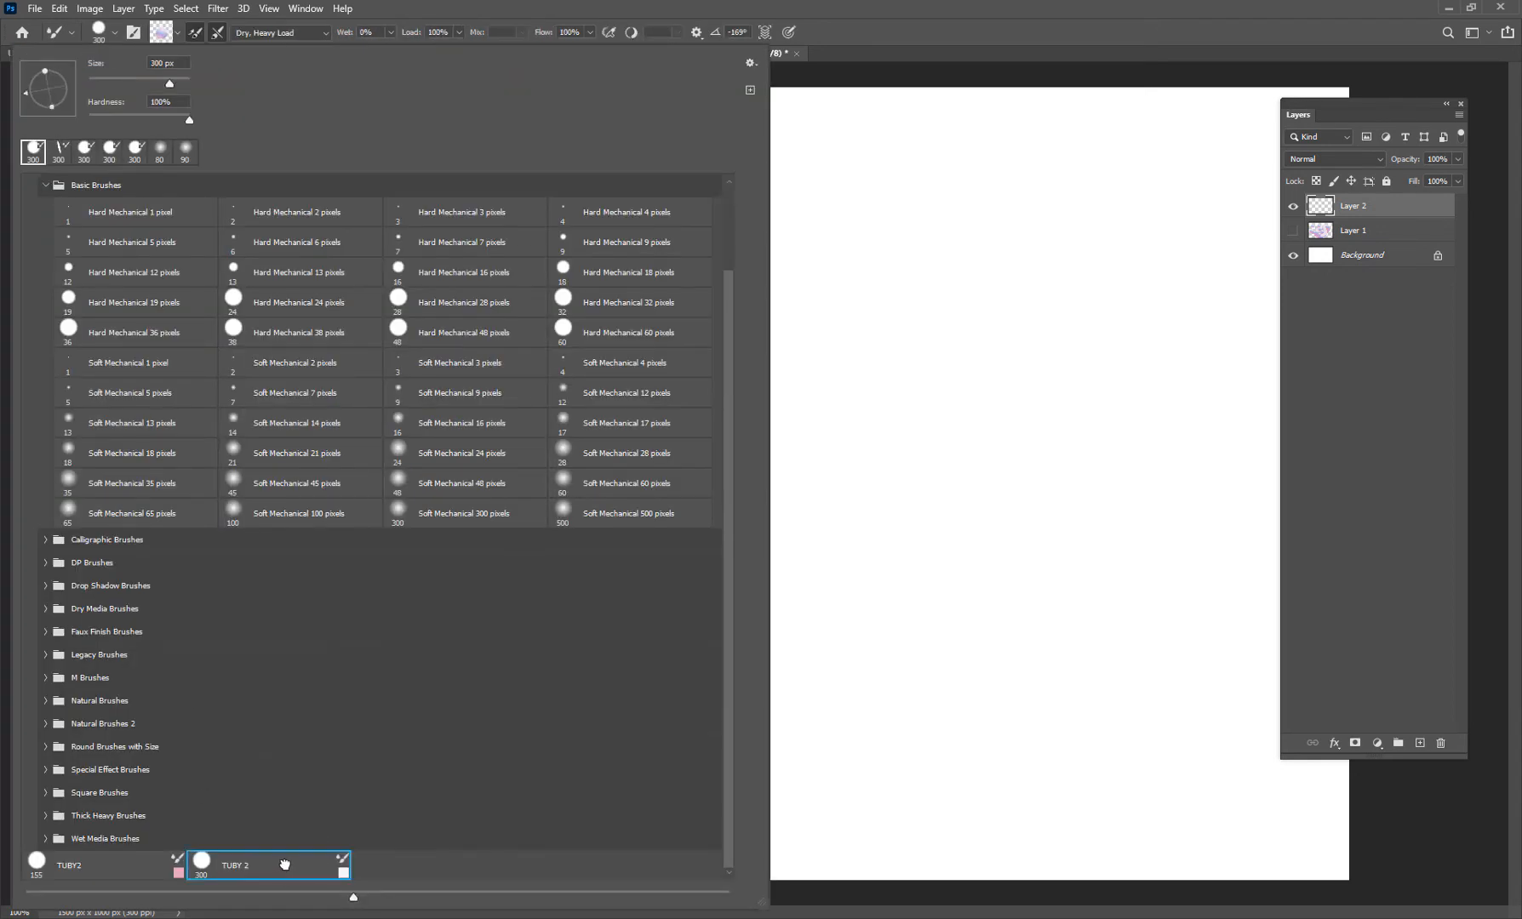
{"action": "left_click", "coordinate": [956, 12]}
{"action": "right_click", "coordinate": [102, 338]}
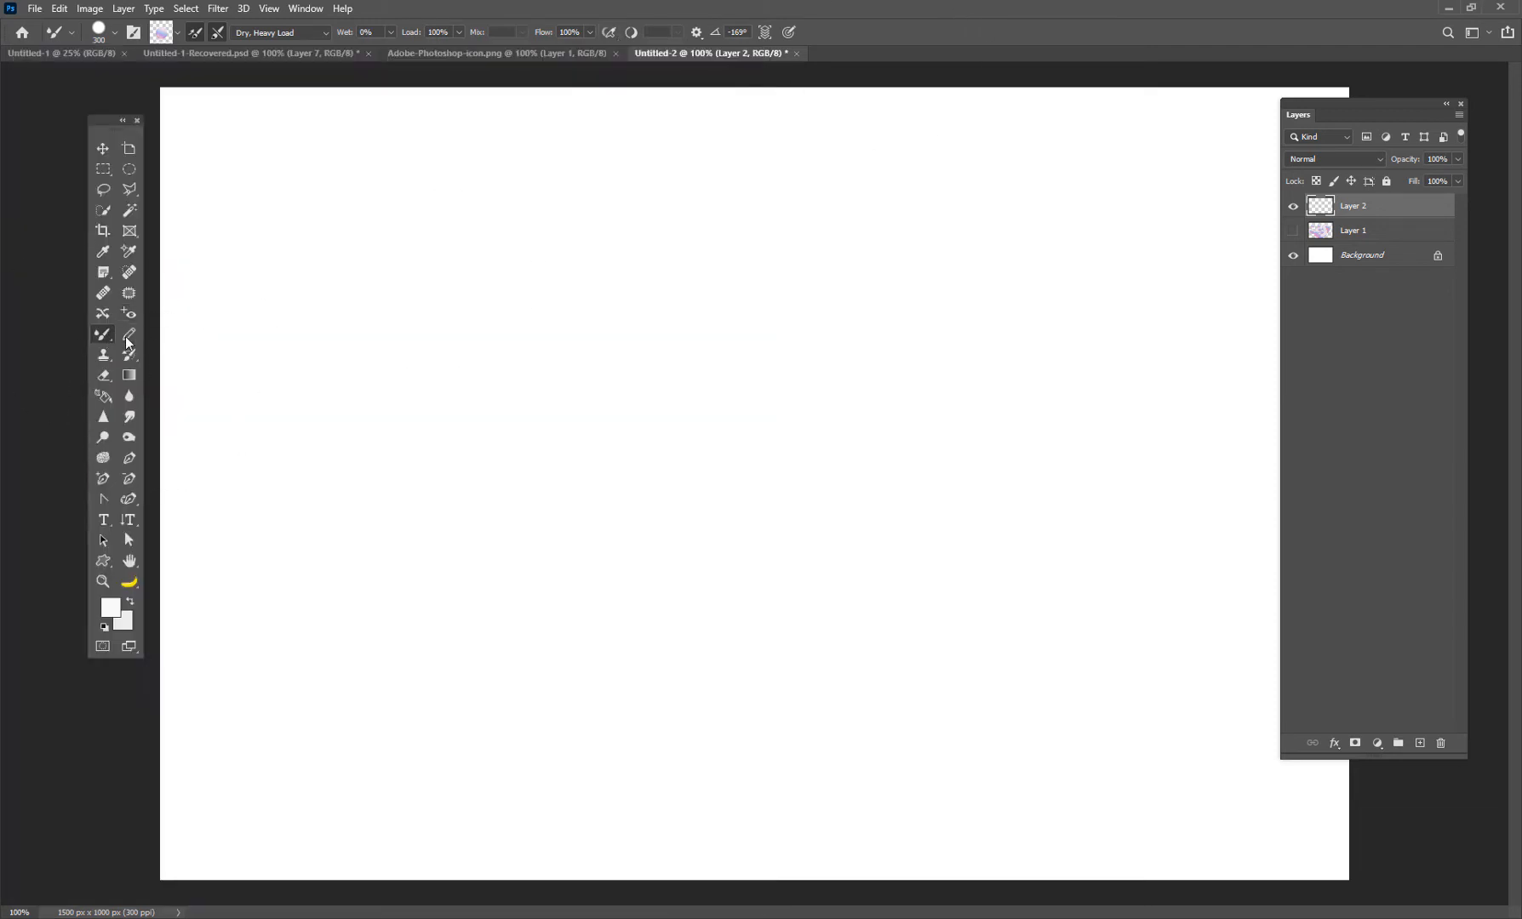
{"action": "left_click", "coordinate": [167, 335]}
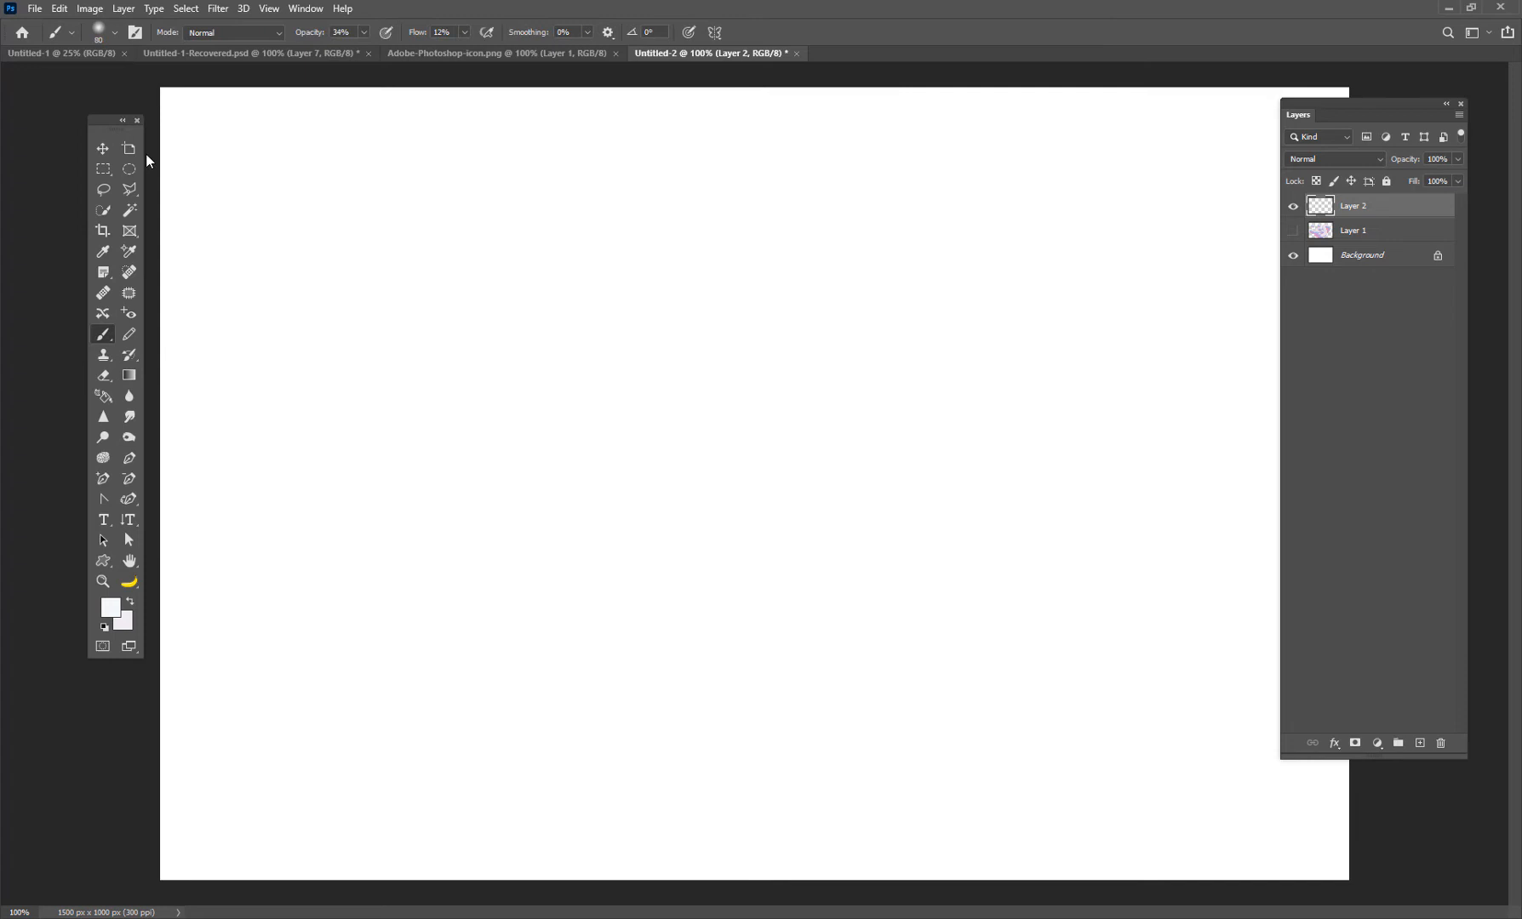
{"action": "left_click", "coordinate": [101, 34]}
{"action": "left_click", "coordinate": [270, 868]}
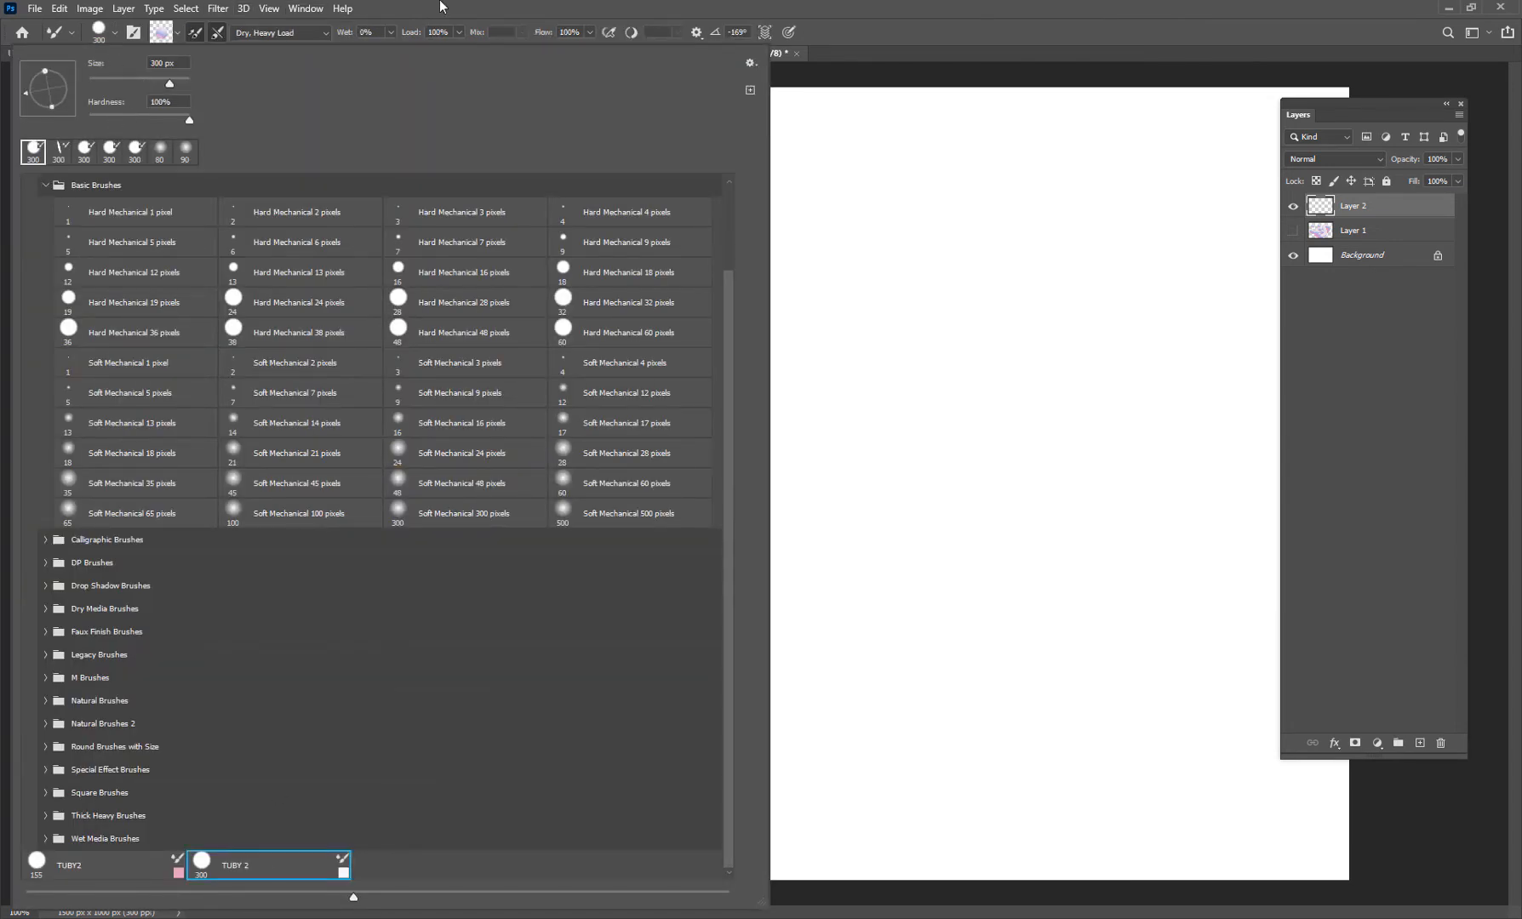
{"action": "left_click", "coordinate": [440, 7]}
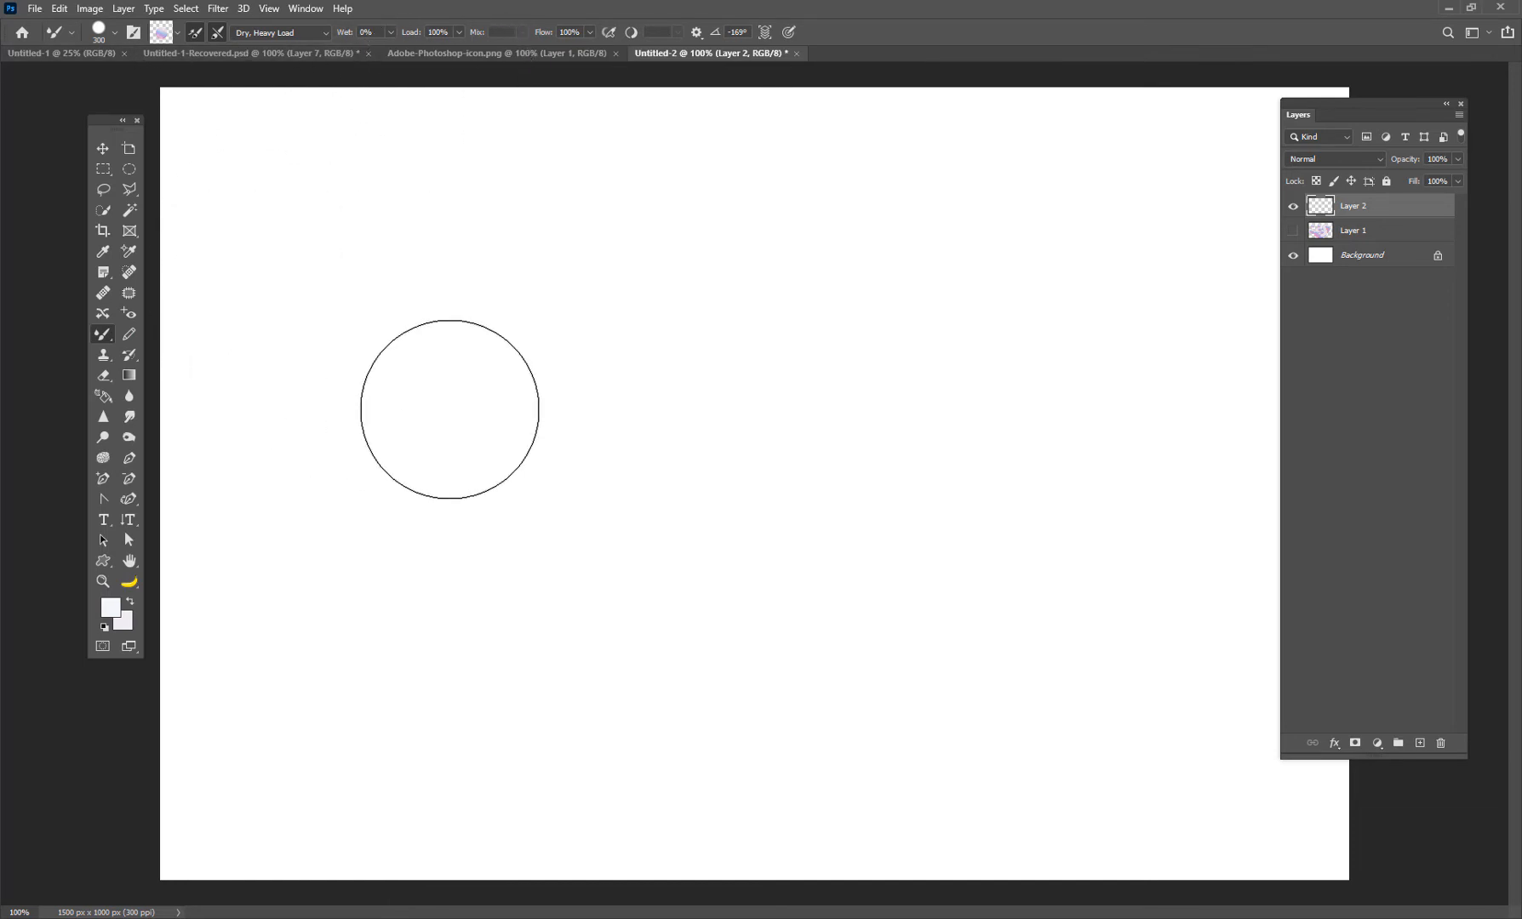
Reduce the Mixer Brush size to 100 px
{"action": "key", "text": "bracketleft"}
{"action": "key", "text": "bracketleft"}
{"action": "key", "text": "bracketleft"}
{"action": "key", "text": "bracketleft"}
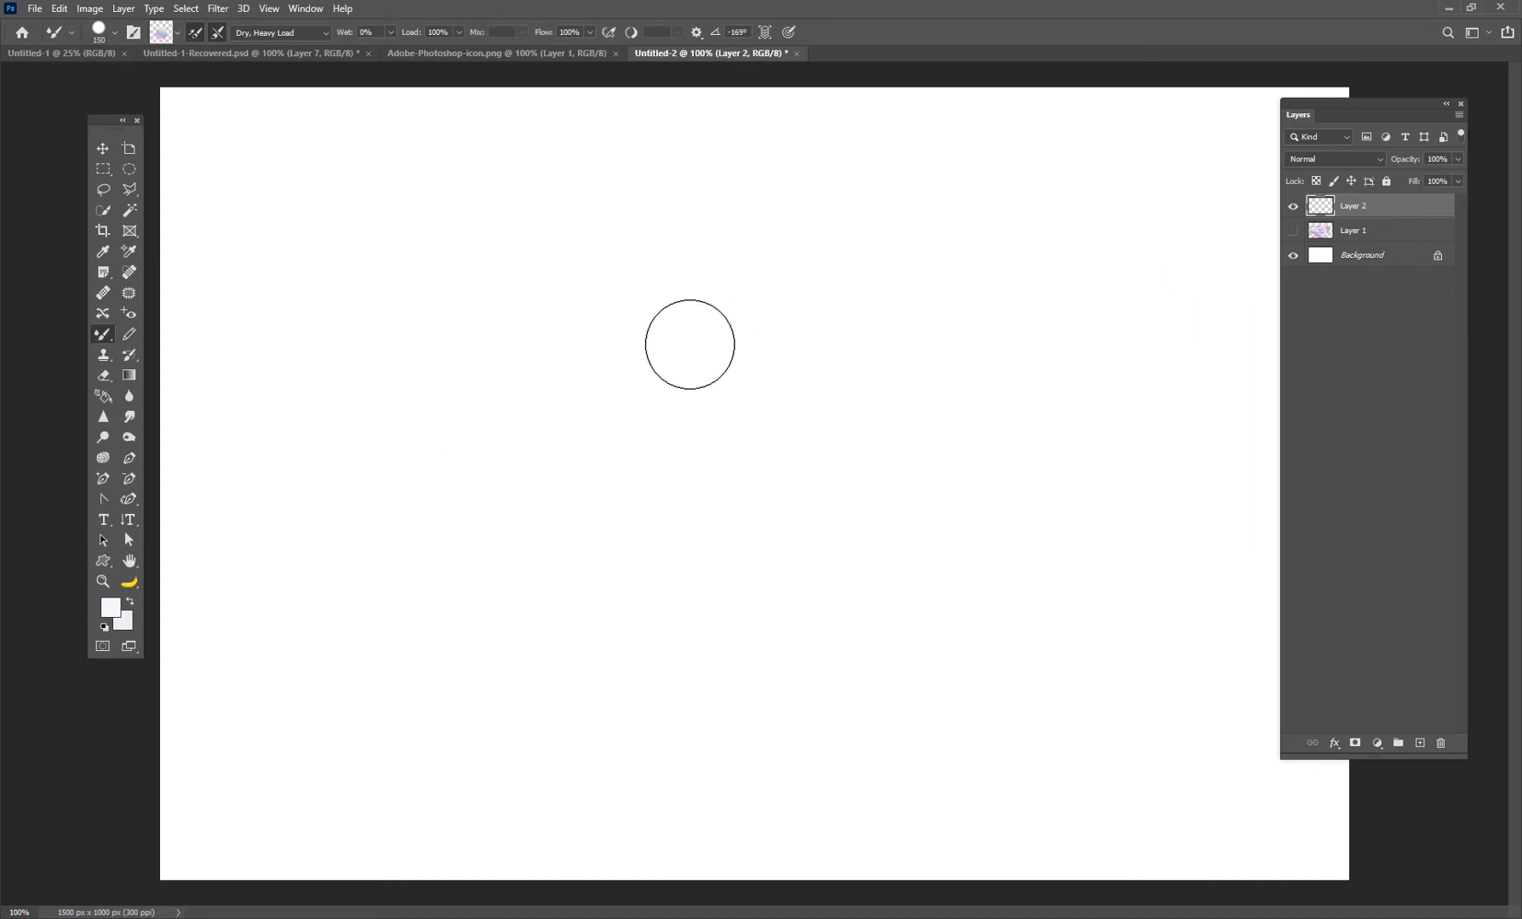
{"action": "key", "text": "bracketleft"}
{"action": "key", "text": "bracketleft"}
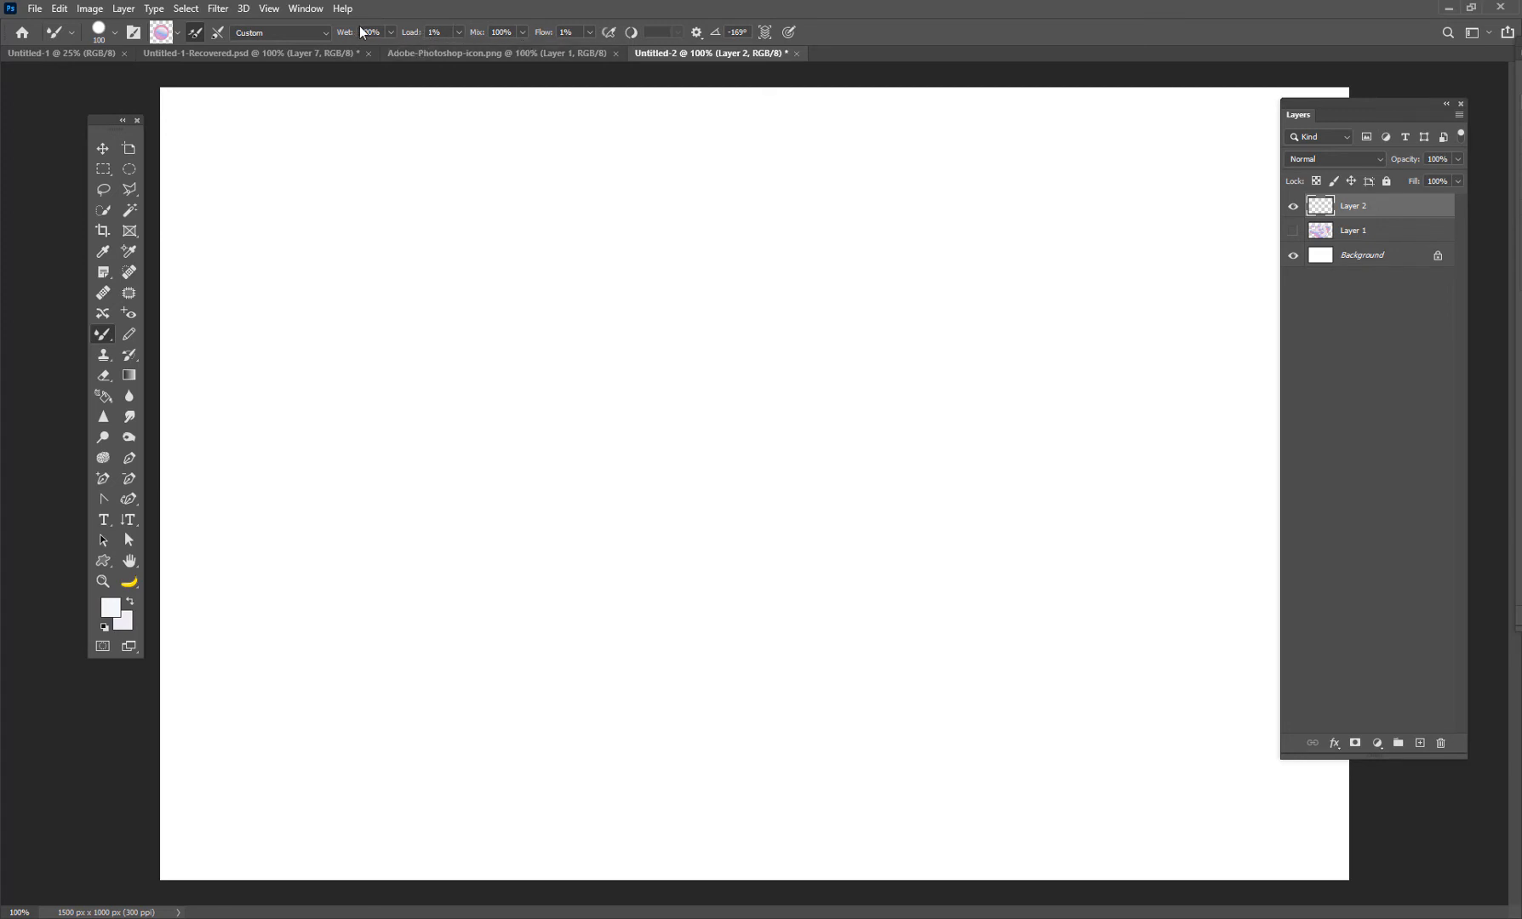
Test diagonal strokes with Wet 100%, Load 1%, Mix 100% and Flow 1%, and undo them all
{"action": "mouse_move", "coordinate": [413, 192]}
{"action": "left_mouse_down"}
{"action": "mouse_move", "coordinate": [491, 260]}
{"action": "mouse_move", "coordinate": [855, 480]}
{"action": "mouse_move", "coordinate": [1025, 558]}
{"action": "mouse_move", "coordinate": [847, 491]}
{"action": "mouse_move", "coordinate": [275, 211]}
{"action": "mouse_move", "coordinate": [1008, 630]}
{"action": "mouse_move", "coordinate": [717, 457]}
{"action": "mouse_move", "coordinate": [423, 246]}
{"action": "mouse_move", "coordinate": [1225, 612]}
{"action": "mouse_move", "coordinate": [356, 134]}
{"action": "mouse_move", "coordinate": [716, 342]}
{"action": "mouse_move", "coordinate": [1086, 501]}
{"action": "mouse_move", "coordinate": [659, 237]}
{"action": "mouse_move", "coordinate": [508, 175]}
{"action": "mouse_move", "coordinate": [876, 404]}
{"action": "mouse_move", "coordinate": [902, 399]}
{"action": "mouse_move", "coordinate": [579, 240]}
{"action": "mouse_move", "coordinate": [587, 407]}
{"action": "mouse_move", "coordinate": [526, 363]}
{"action": "mouse_move", "coordinate": [847, 605]}
{"action": "mouse_move", "coordinate": [450, 358]}
{"action": "mouse_move", "coordinate": [878, 572]}
{"action": "mouse_move", "coordinate": [274, 217]}
{"action": "mouse_move", "coordinate": [823, 438]}
{"action": "mouse_move", "coordinate": [429, 241]}
{"action": "left_mouse_up"}
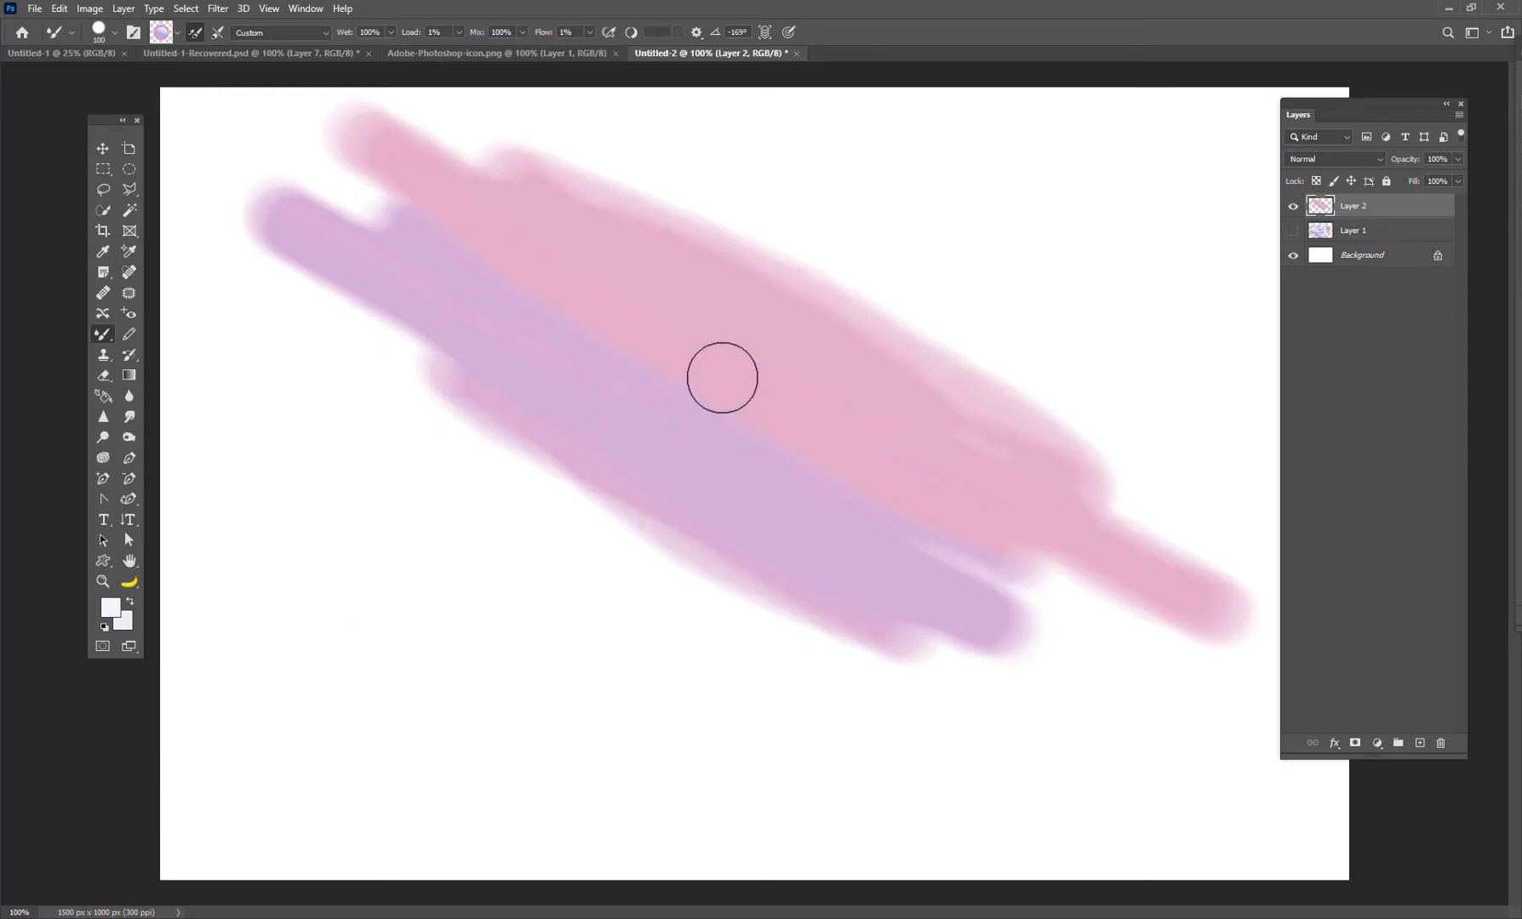
{"action": "key", "text": "ctrl+z"}
{"action": "key", "text": "ctrl+z"}
{"action": "key", "text": "ctrl+z"}
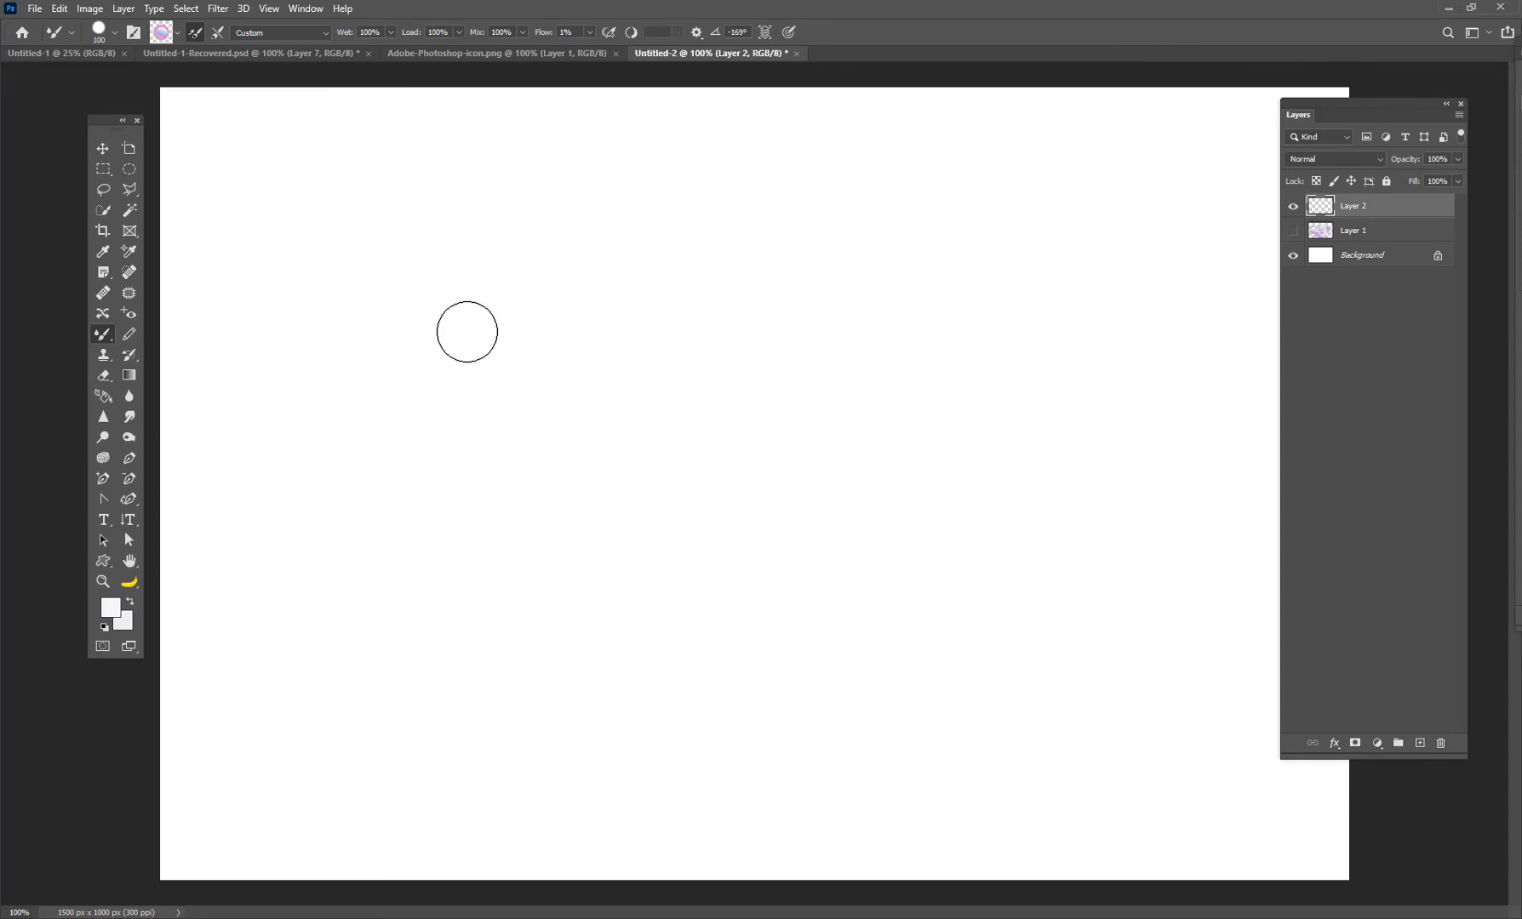
Paint overlapping soft pink diagonal strokes on Layer 2 with Wet, Load and Mix at 100% and Flow at 1%
{"action": "mouse_move", "coordinate": [504, 286]}
{"action": "left_mouse_down"}
{"action": "mouse_move", "coordinate": [1014, 603]}
{"action": "mouse_move", "coordinate": [711, 429]}
{"action": "mouse_move", "coordinate": [524, 496]}
{"action": "mouse_move", "coordinate": [649, 519]}
{"action": "mouse_move", "coordinate": [615, 380]}
{"action": "mouse_move", "coordinate": [873, 568]}
{"action": "mouse_move", "coordinate": [945, 681]}
{"action": "left_mouse_up"}
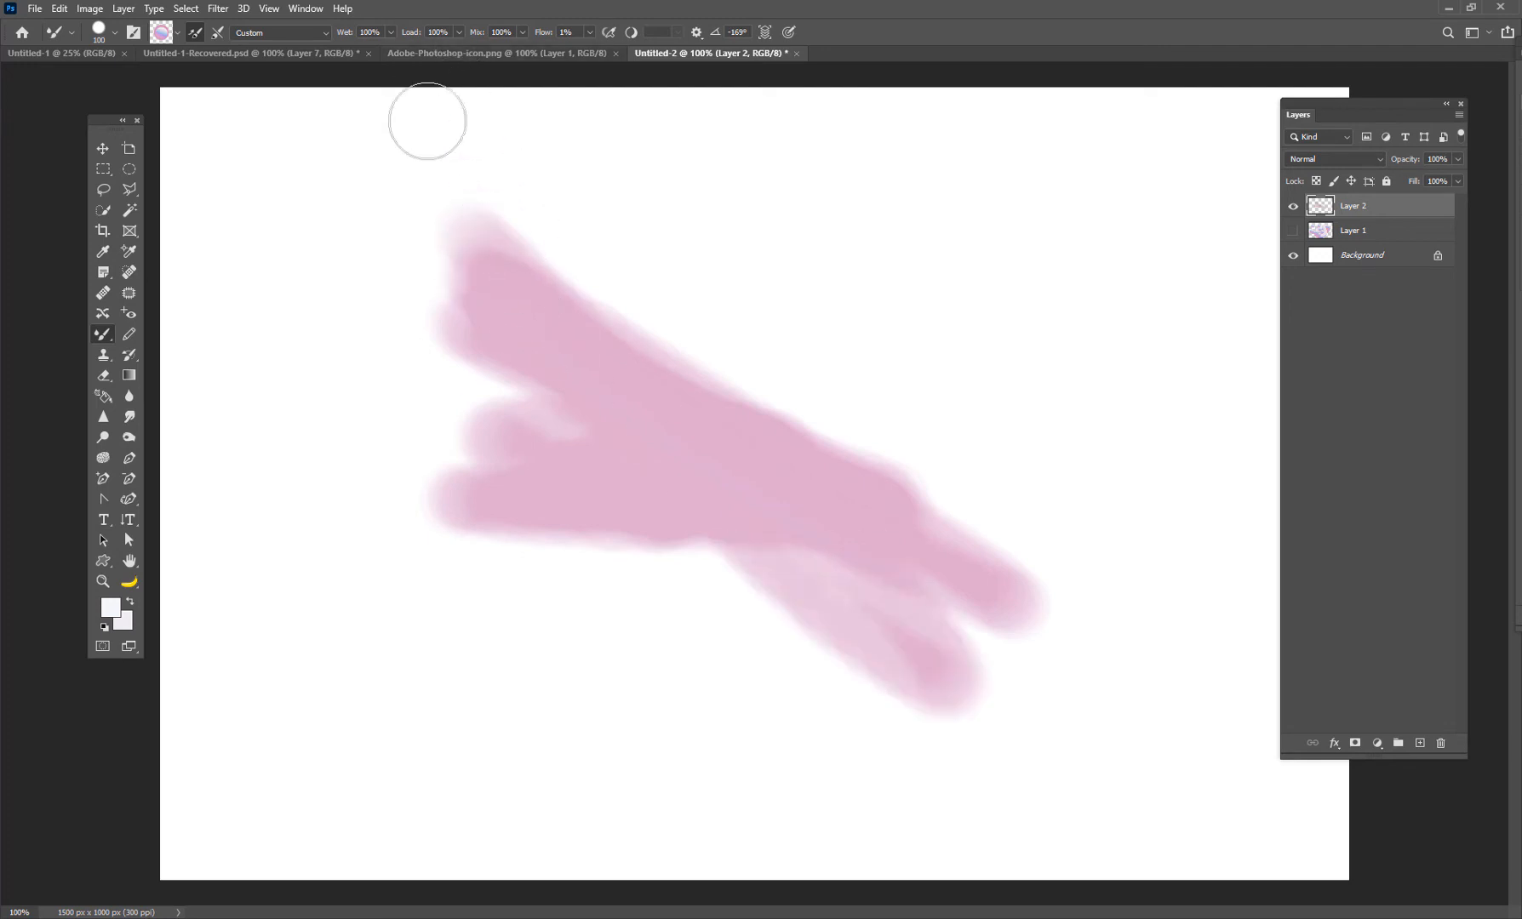
{"action": "mouse_move", "coordinate": [720, 306]}
{"action": "left_mouse_down"}
{"action": "mouse_move", "coordinate": [810, 439]}
{"action": "mouse_move", "coordinate": [469, 244]}
{"action": "mouse_move", "coordinate": [462, 261]}
{"action": "mouse_move", "coordinate": [472, 241]}
{"action": "left_mouse_up"}
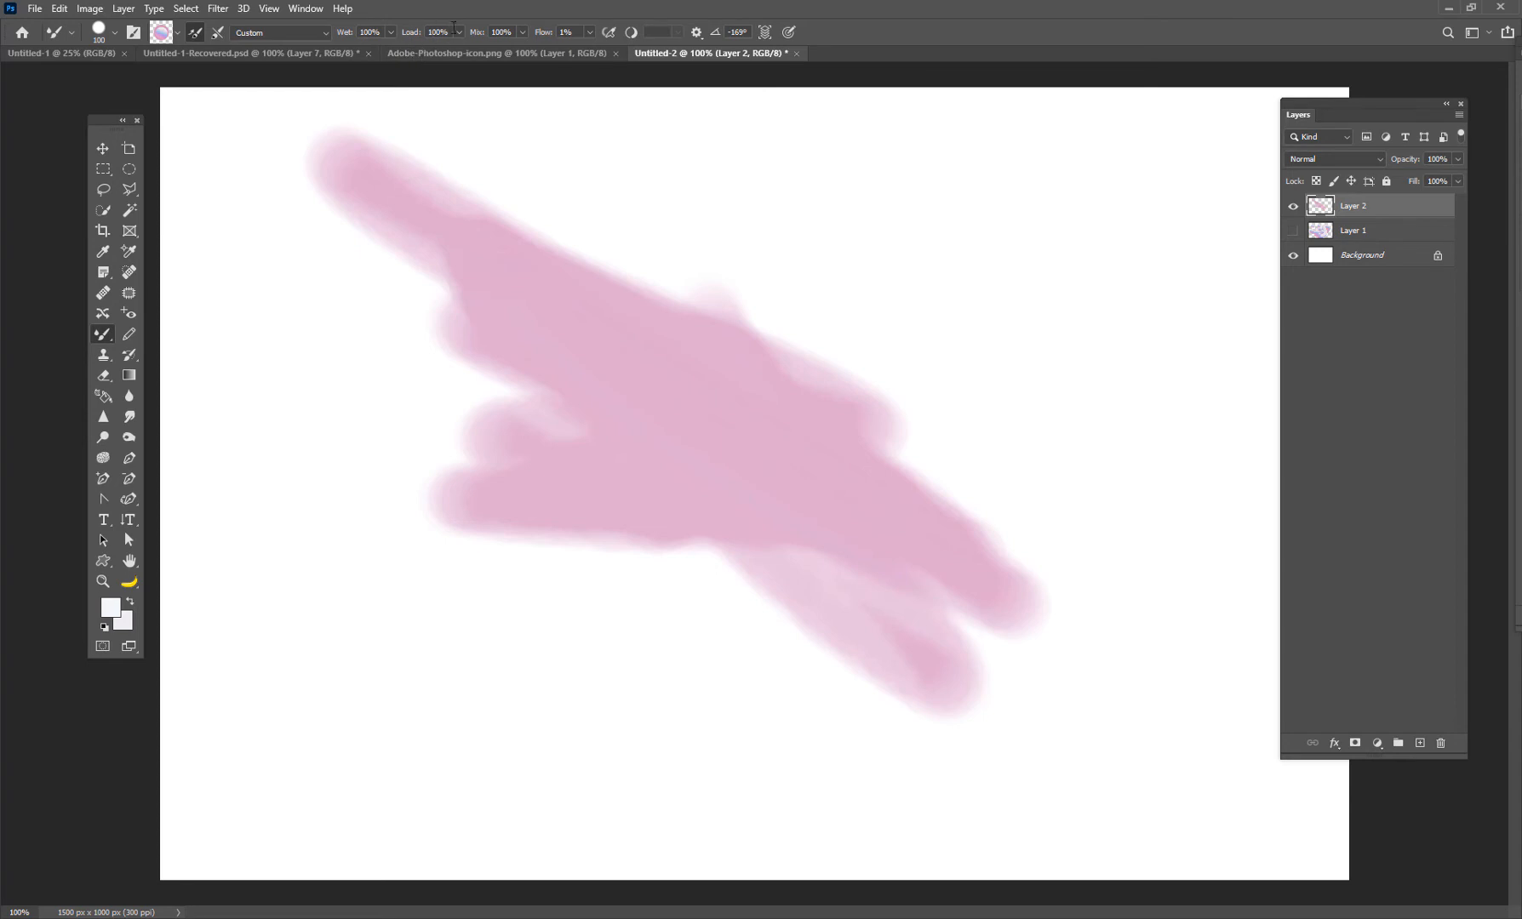
Reduce Load to 1% and paint soft pink diagonal strokes across the upper part of Layer 2
{"action": "left_click_drag", "start_coordinate": [458, 36], "coordinate": [391, 53]}
{"action": "left_click_drag", "start_coordinate": [673, 166], "coordinate": [1047, 371]}
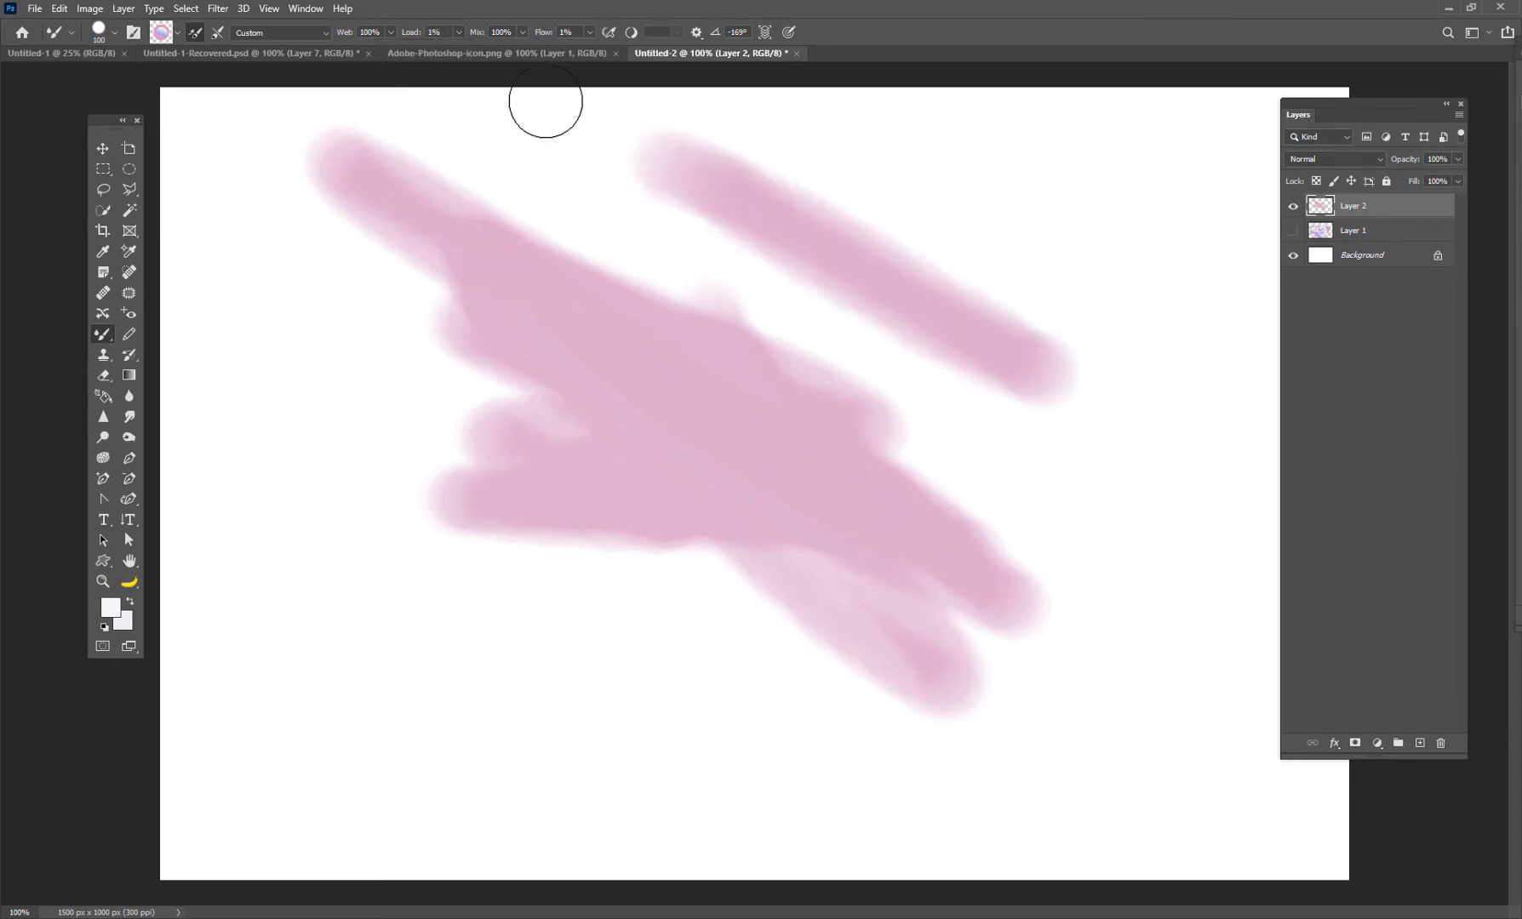
{"action": "mouse_move", "coordinate": [546, 101]}
{"action": "left_mouse_down"}
{"action": "mouse_move", "coordinate": [914, 312]}
{"action": "mouse_move", "coordinate": [1094, 384]}
{"action": "left_mouse_up"}
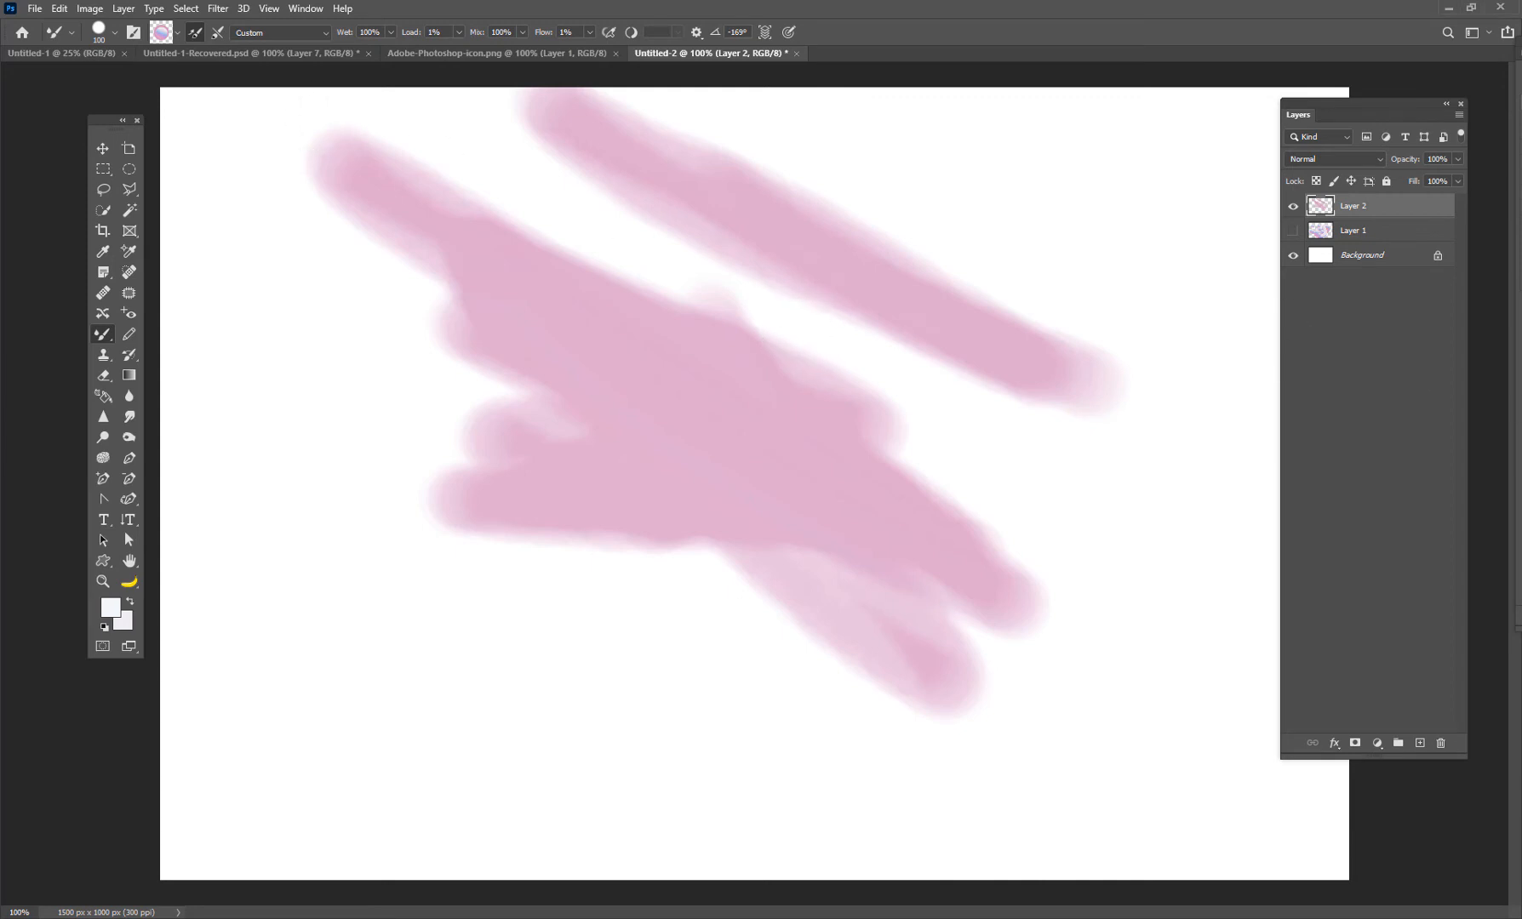
Lower Wet to 0% and paint soft multicoloured strokes around and over the pink areas, keeping Load and Flow at 1%
{"action": "left_click", "coordinate": [392, 34]}
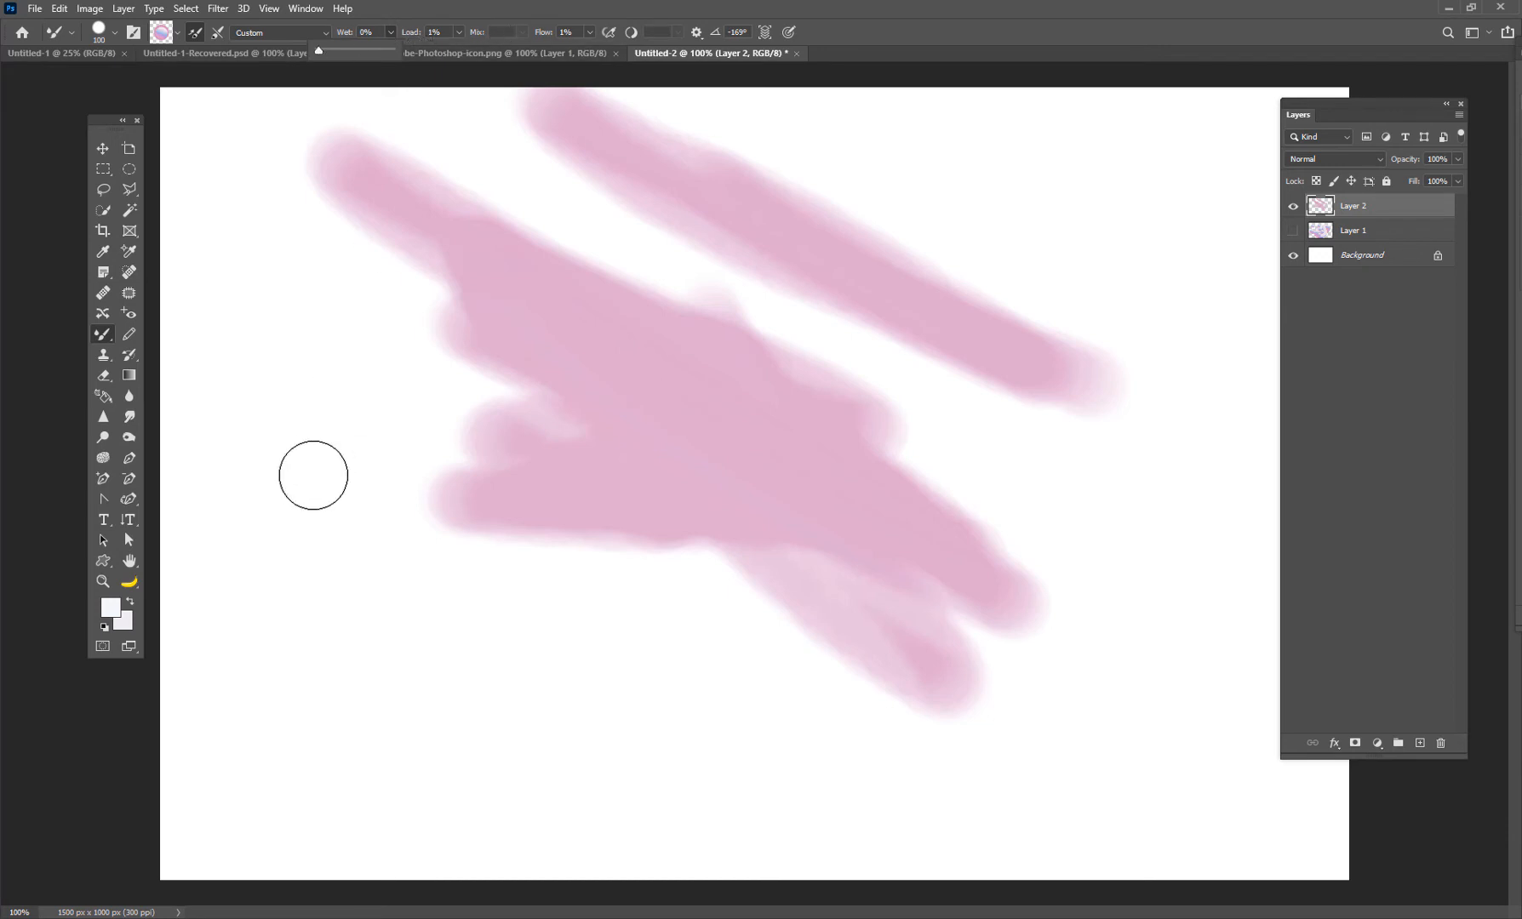
{"action": "mouse_move", "coordinate": [313, 475]}
{"action": "left_mouse_down"}
{"action": "mouse_move", "coordinate": [472, 605]}
{"action": "mouse_move", "coordinate": [293, 376]}
{"action": "mouse_move", "coordinate": [697, 727]}
{"action": "mouse_move", "coordinate": [465, 545]}
{"action": "mouse_move", "coordinate": [503, 625]}
{"action": "mouse_move", "coordinate": [725, 761]}
{"action": "mouse_move", "coordinate": [423, 511]}
{"action": "mouse_move", "coordinate": [805, 770]}
{"action": "mouse_move", "coordinate": [710, 747]}
{"action": "mouse_move", "coordinate": [449, 606]}
{"action": "mouse_move", "coordinate": [915, 804]}
{"action": "mouse_move", "coordinate": [506, 680]}
{"action": "mouse_move", "coordinate": [690, 764]}
{"action": "mouse_move", "coordinate": [822, 786]}
{"action": "left_mouse_up"}
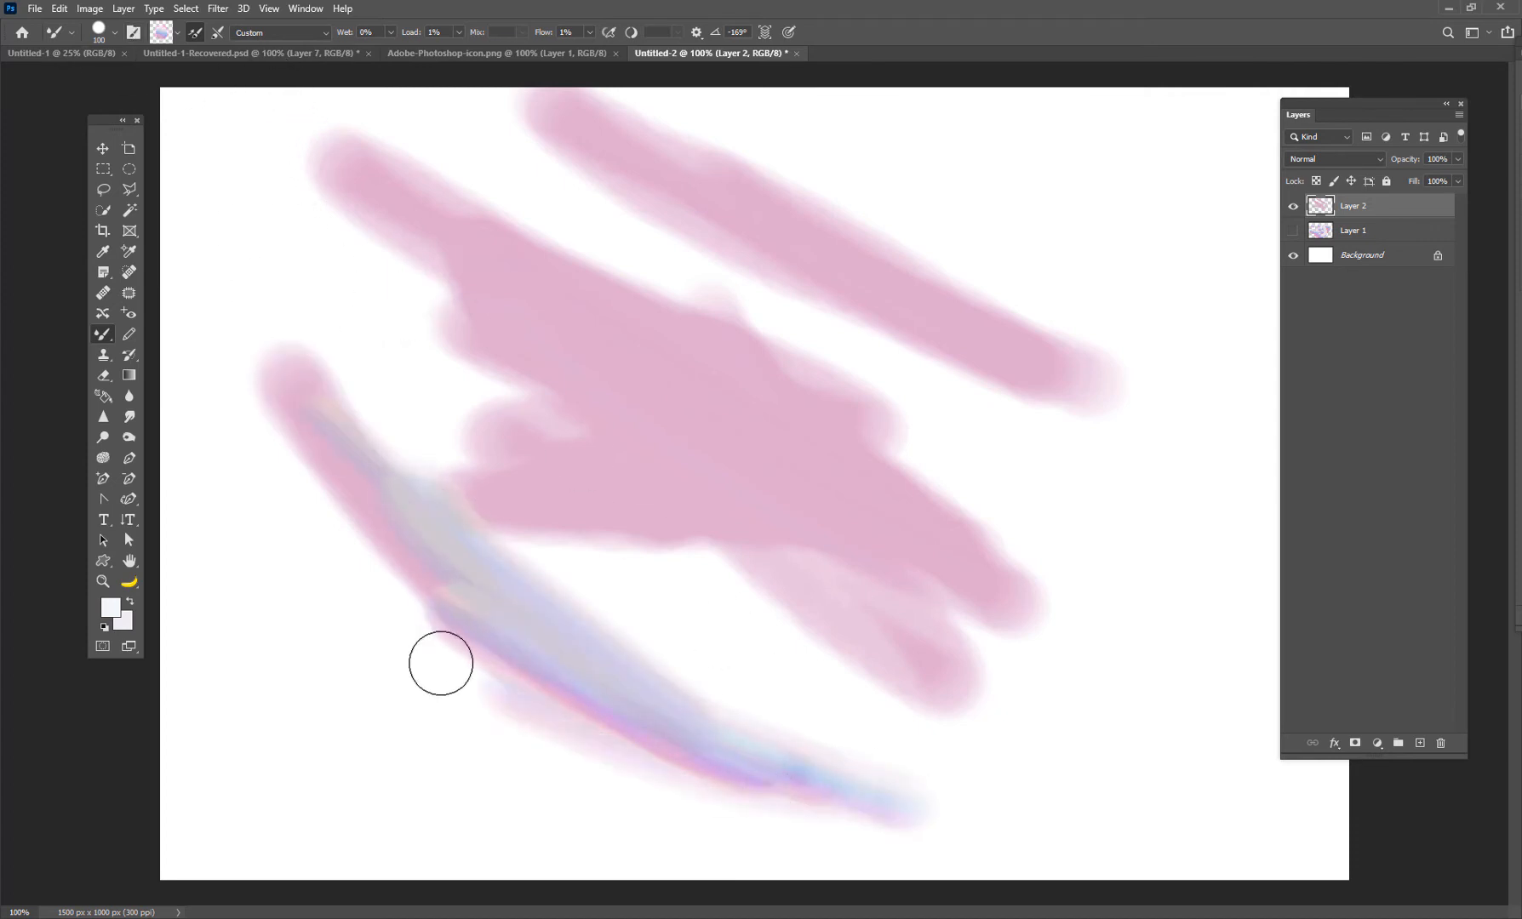
{"action": "mouse_move", "coordinate": [441, 663]}
{"action": "left_mouse_down"}
{"action": "mouse_move", "coordinate": [717, 765]}
{"action": "mouse_move", "coordinate": [322, 469]}
{"action": "mouse_move", "coordinate": [707, 743]}
{"action": "mouse_move", "coordinate": [516, 631]}
{"action": "mouse_move", "coordinate": [291, 461]}
{"action": "mouse_move", "coordinate": [535, 735]}
{"action": "mouse_move", "coordinate": [766, 801]}
{"action": "mouse_move", "coordinate": [650, 757]}
{"action": "mouse_move", "coordinate": [438, 602]}
{"action": "mouse_move", "coordinate": [858, 793]}
{"action": "mouse_move", "coordinate": [501, 601]}
{"action": "mouse_move", "coordinate": [793, 762]}
{"action": "mouse_move", "coordinate": [940, 817]}
{"action": "mouse_move", "coordinate": [632, 668]}
{"action": "mouse_move", "coordinate": [491, 575]}
{"action": "mouse_move", "coordinate": [978, 816]}
{"action": "mouse_move", "coordinate": [777, 723]}
{"action": "mouse_move", "coordinate": [1223, 823]}
{"action": "left_mouse_up"}
{"action": "left_click_drag", "start_coordinate": [1151, 768], "coordinate": [1153, 504]}
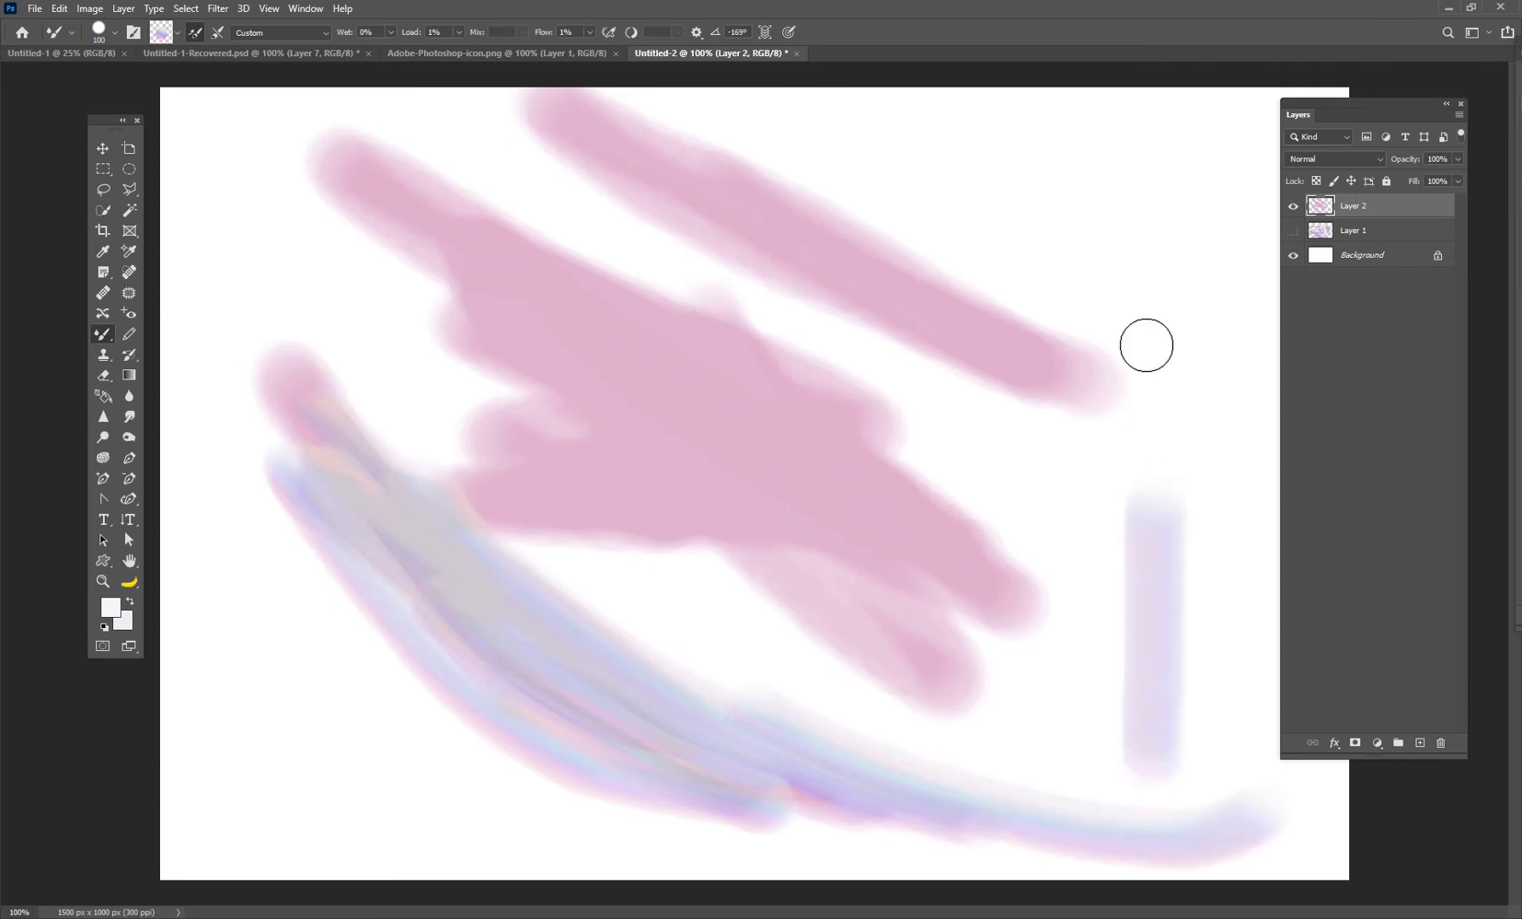
{"action": "mouse_move", "coordinate": [1146, 345]}
{"action": "left_mouse_down"}
{"action": "mouse_move", "coordinate": [1056, 103]}
{"action": "mouse_move", "coordinate": [595, 139]}
{"action": "mouse_move", "coordinate": [957, 333]}
{"action": "mouse_move", "coordinate": [643, 247]}
{"action": "left_mouse_up"}
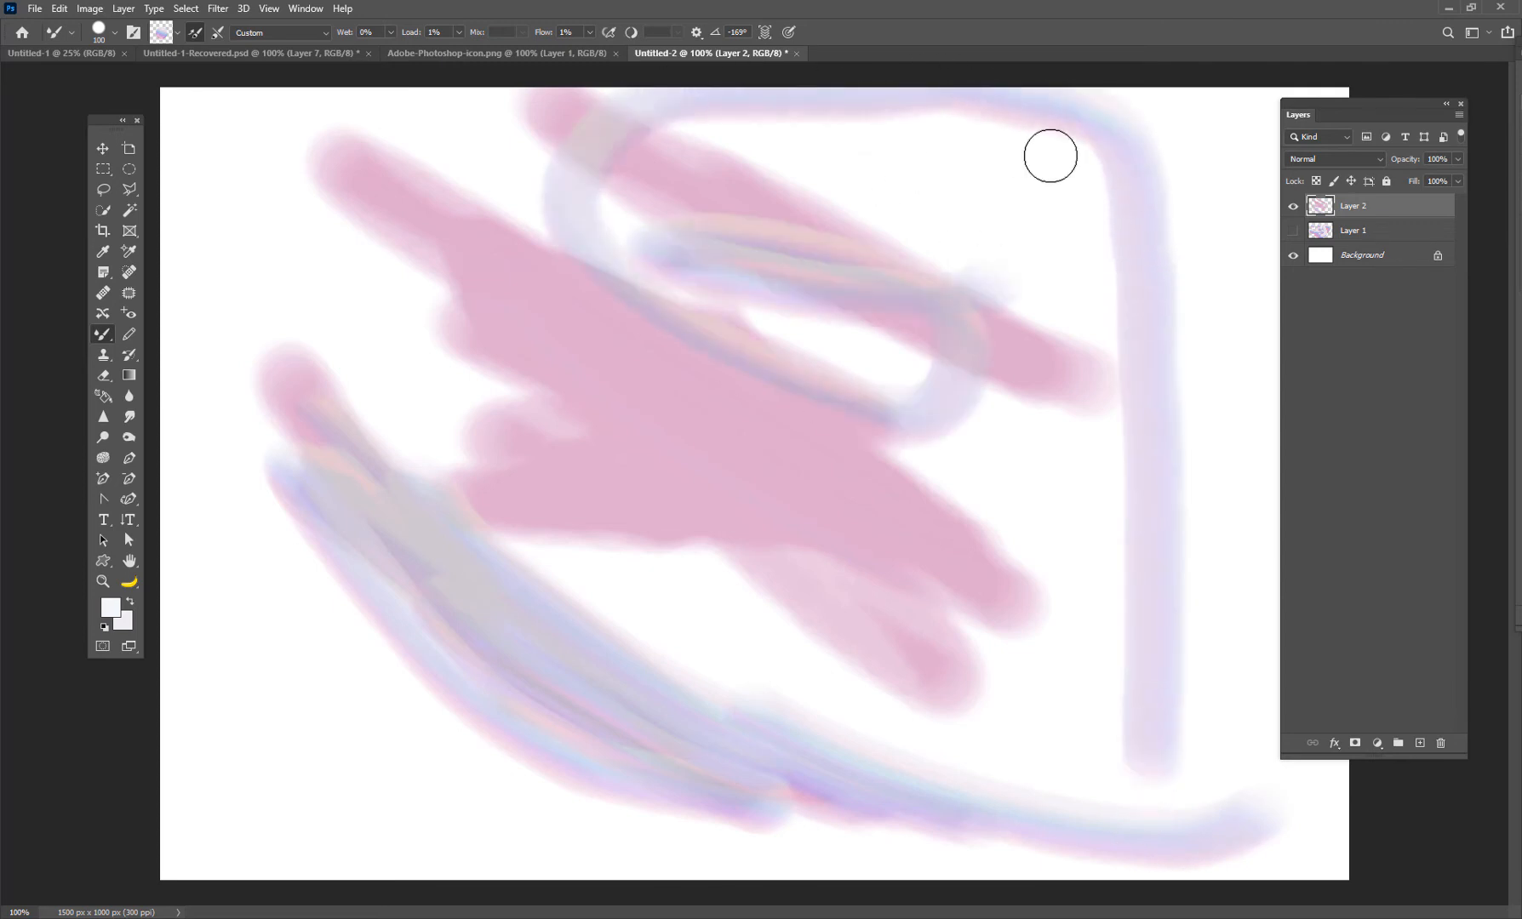
{"action": "mouse_move", "coordinate": [1051, 156]}
{"action": "left_mouse_down"}
{"action": "mouse_move", "coordinate": [1101, 243]}
{"action": "mouse_move", "coordinate": [1064, 357]}
{"action": "left_mouse_up"}
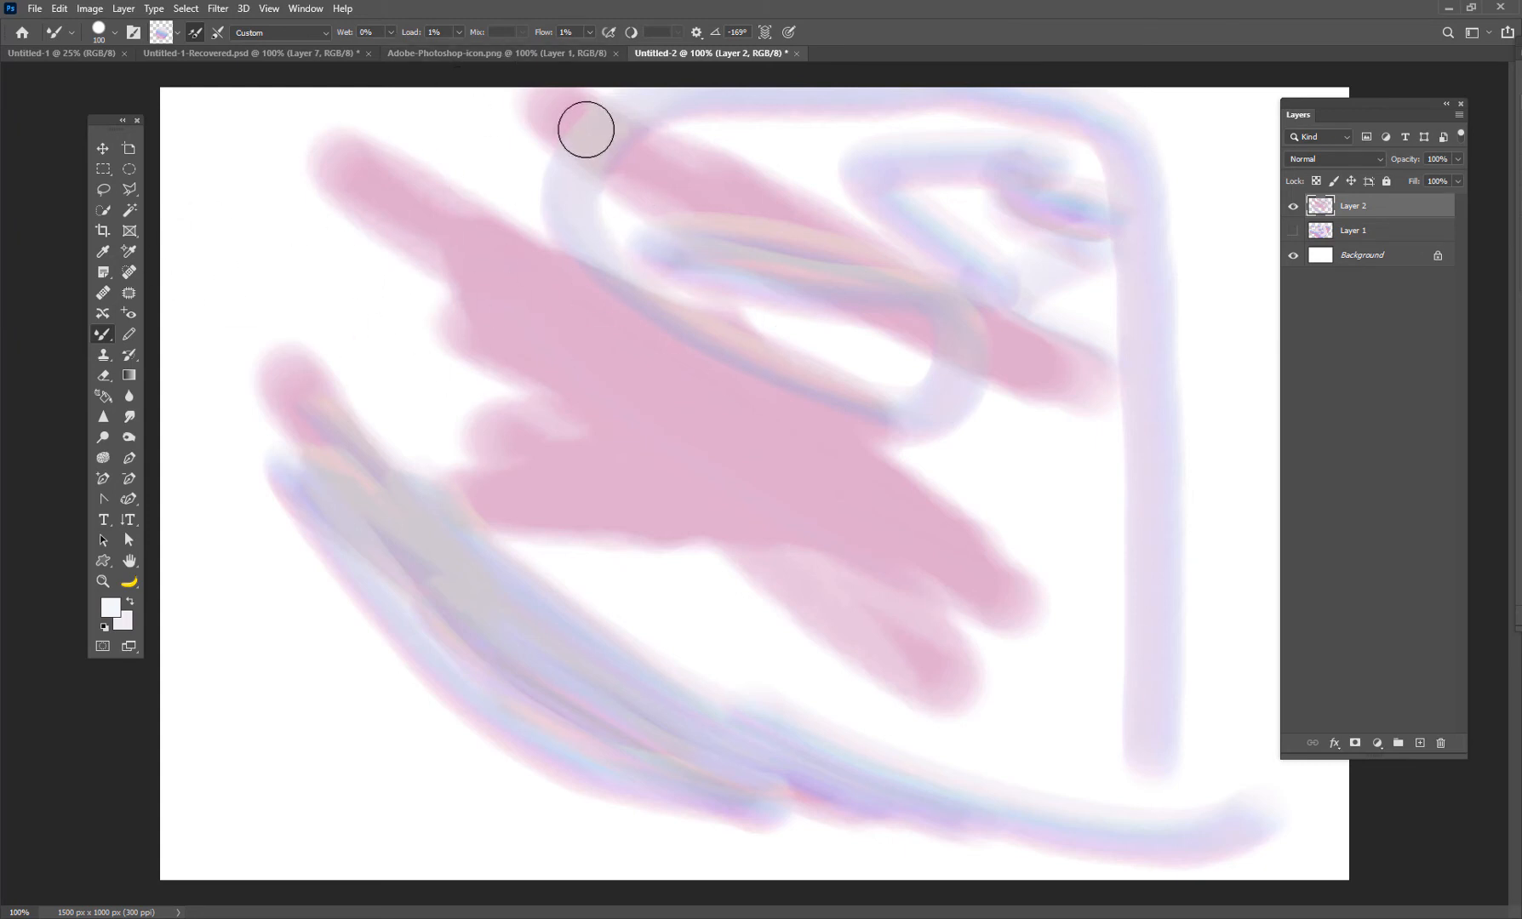
Set Wet to 100% and Mix to 36%, and brush through the existing strokes on both sides of the canvas
{"action": "left_click", "coordinate": [458, 33]}
{"action": "left_click_drag", "start_coordinate": [461, 50], "coordinate": [581, 63]}
{"action": "left_click_drag", "start_coordinate": [519, 35], "coordinate": [500, 52]}
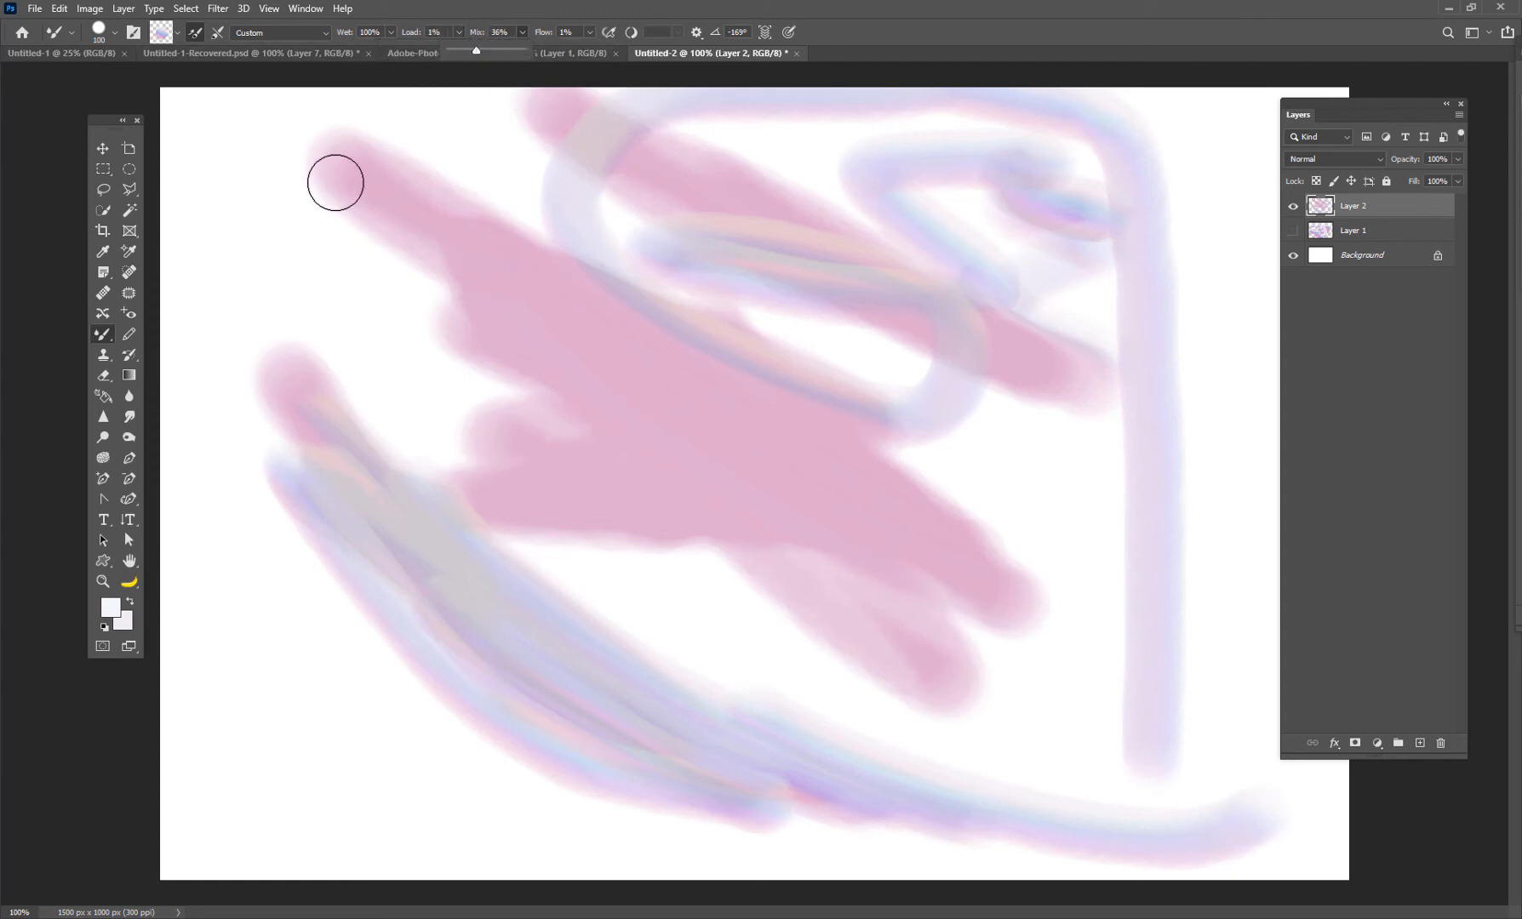
{"action": "mouse_move", "coordinate": [326, 231]}
{"action": "left_mouse_down"}
{"action": "mouse_move", "coordinate": [282, 326]}
{"action": "mouse_move", "coordinate": [466, 435]}
{"action": "mouse_move", "coordinate": [374, 326]}
{"action": "mouse_move", "coordinate": [545, 413]}
{"action": "left_mouse_up"}
{"action": "mouse_move", "coordinate": [1070, 571]}
{"action": "left_mouse_down"}
{"action": "mouse_move", "coordinate": [1048, 539]}
{"action": "mouse_move", "coordinate": [927, 507]}
{"action": "mouse_move", "coordinate": [1022, 502]}
{"action": "mouse_move", "coordinate": [1190, 407]}
{"action": "mouse_move", "coordinate": [1239, 413]}
{"action": "left_mouse_up"}
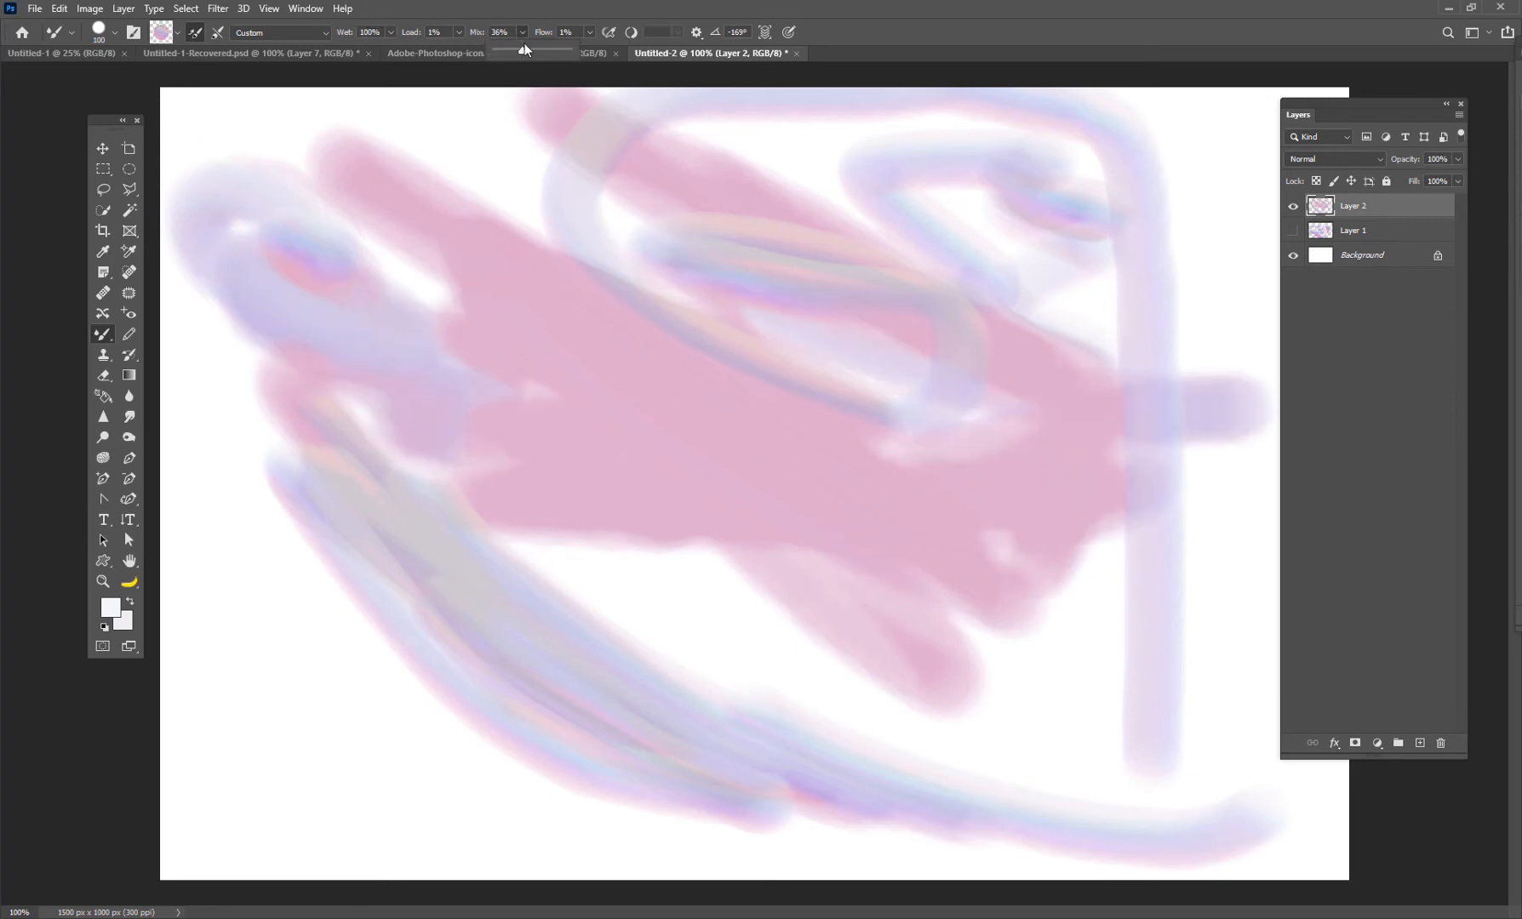
Reduce Mix to 0% and paint a long curved stroke along the lower edge of the canvas
{"action": "left_click_drag", "start_coordinate": [523, 47], "coordinate": [473, 130]}
{"action": "left_click_drag", "start_coordinate": [322, 695], "coordinate": [324, 621]}
{"action": "mouse_move", "coordinate": [242, 511]}
{"action": "left_mouse_down"}
{"action": "mouse_move", "coordinate": [689, 850]}
{"action": "mouse_move", "coordinate": [1335, 581]}
{"action": "left_mouse_up"}
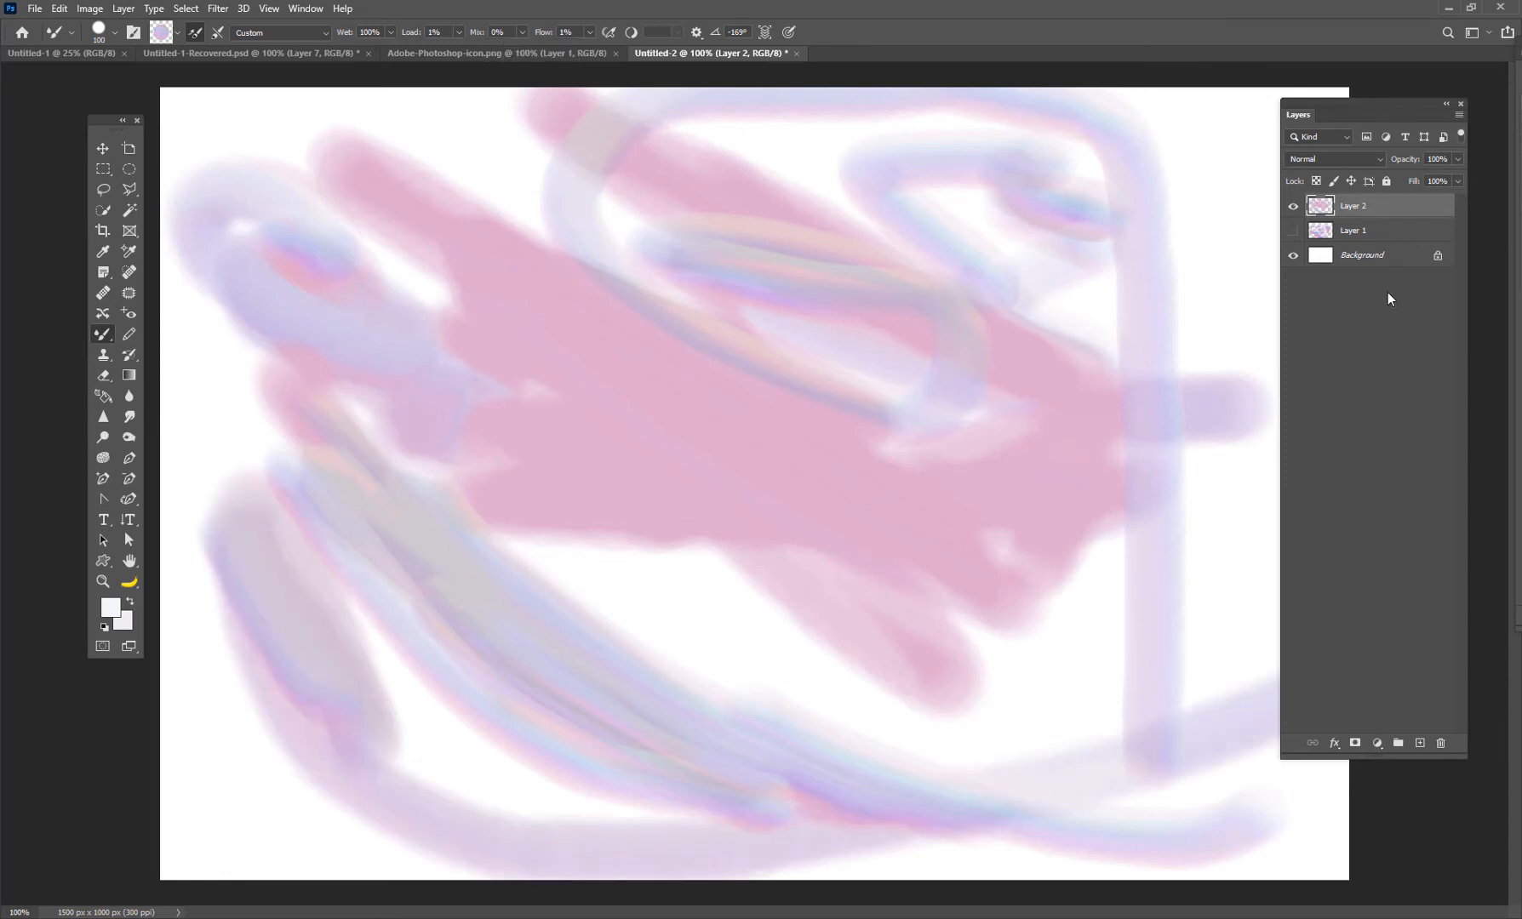
Clear everything on Layer 2 and paint soft overlapping lavender strokes with Mix raised to 100%
{"action": "key", "text": "ctrl+a"}
{"action": "key", "text": "Delete"}
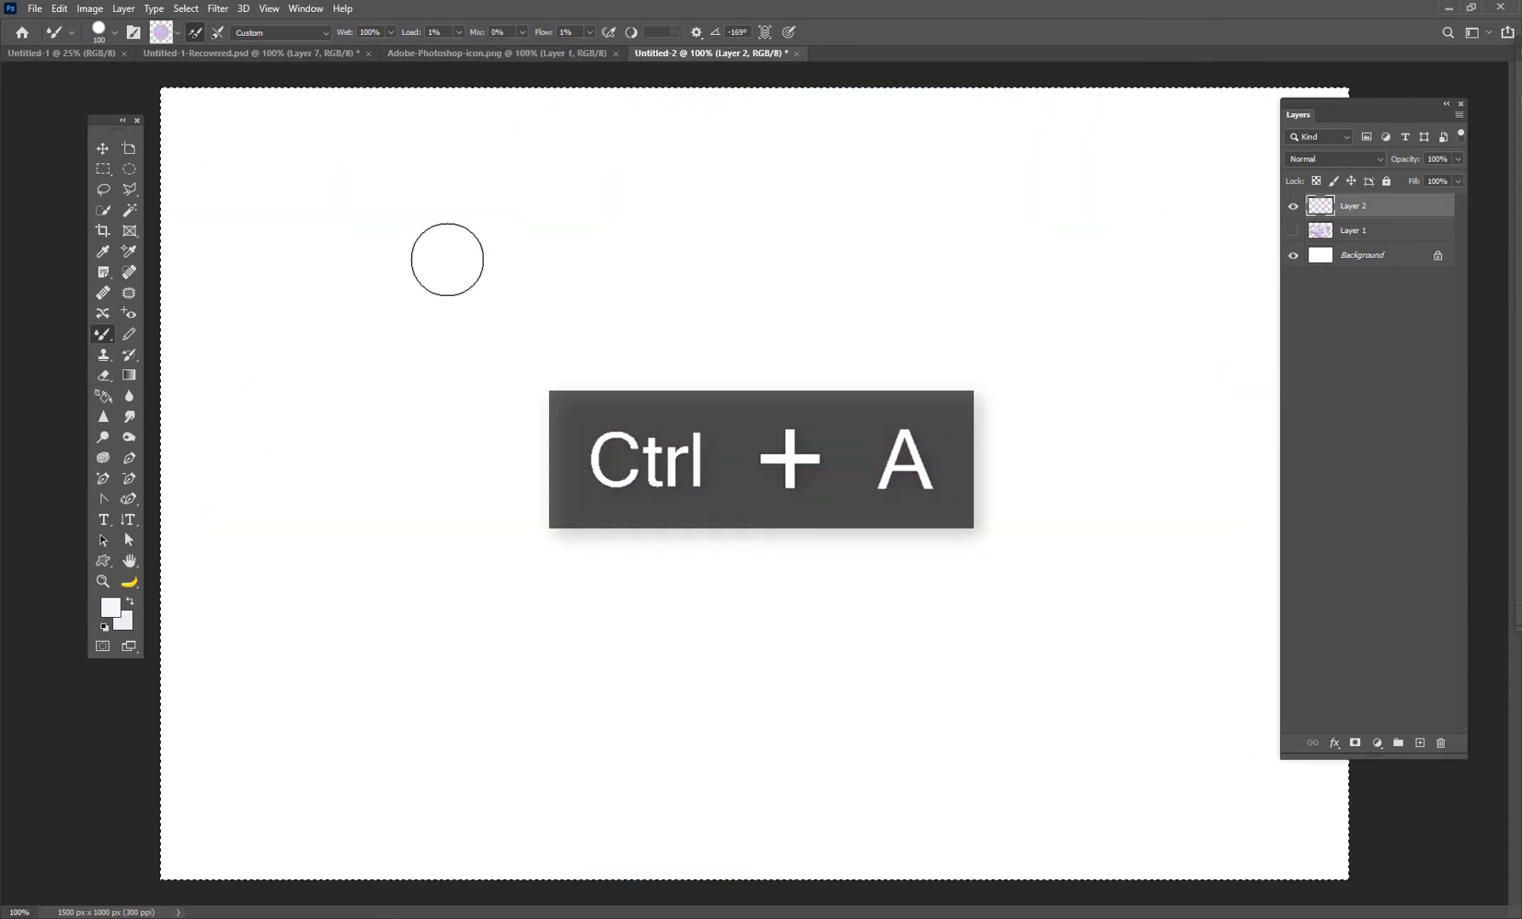
{"action": "left_click", "coordinate": [522, 31]}
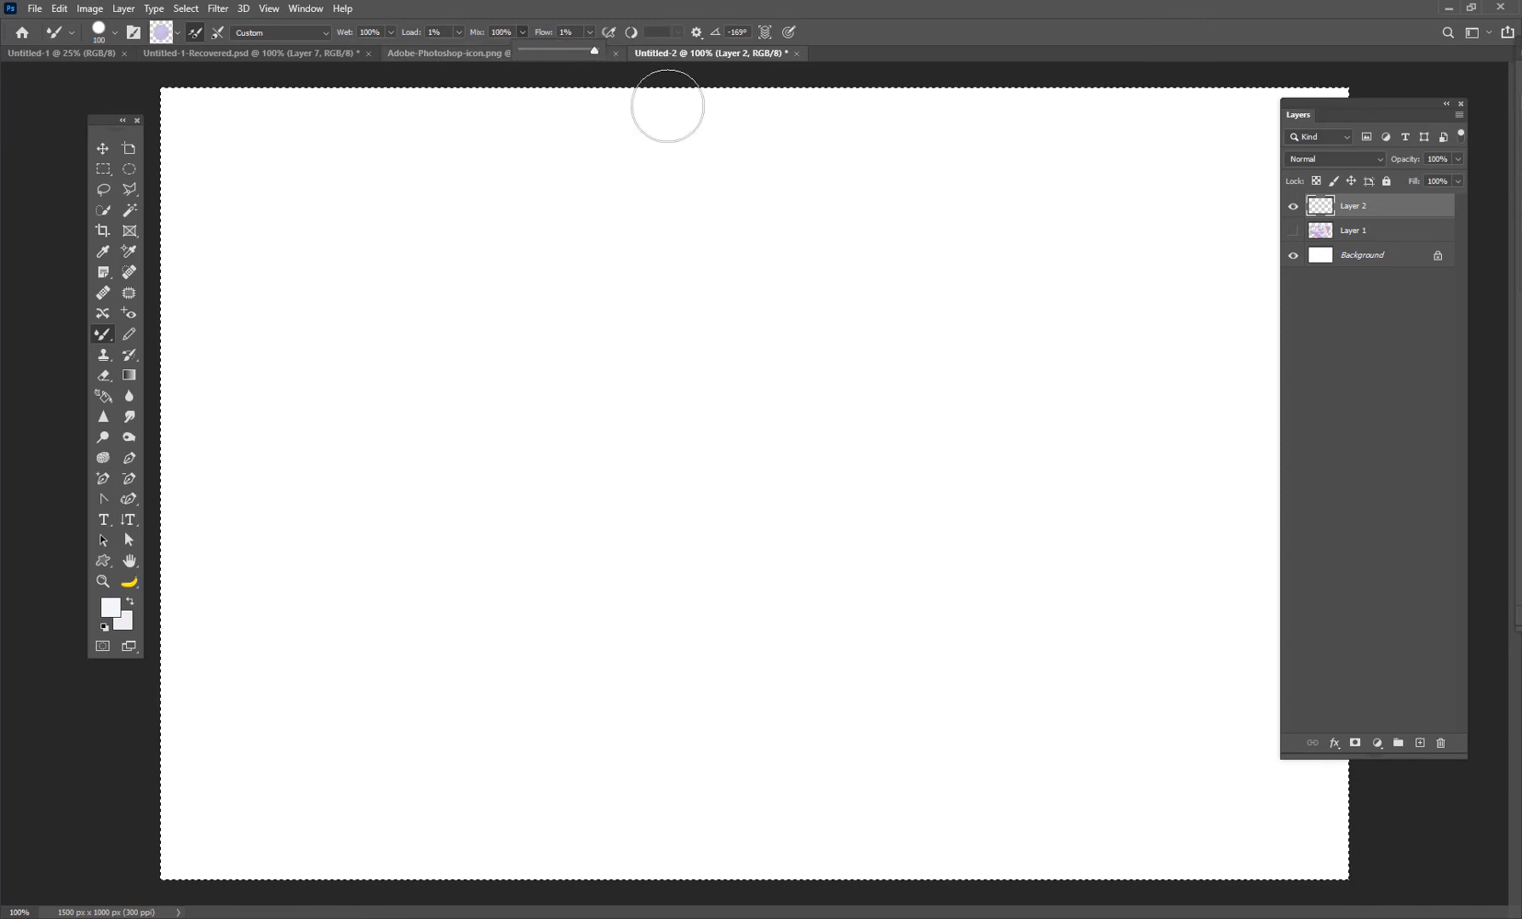
{"action": "mouse_move", "coordinate": [481, 257]}
{"action": "left_mouse_down"}
{"action": "mouse_move", "coordinate": [909, 460]}
{"action": "mouse_move", "coordinate": [646, 387]}
{"action": "mouse_move", "coordinate": [653, 401]}
{"action": "mouse_move", "coordinate": [593, 458]}
{"action": "mouse_move", "coordinate": [1018, 522]}
{"action": "mouse_move", "coordinate": [816, 523]}
{"action": "mouse_move", "coordinate": [788, 564]}
{"action": "mouse_move", "coordinate": [772, 401]}
{"action": "left_mouse_up"}
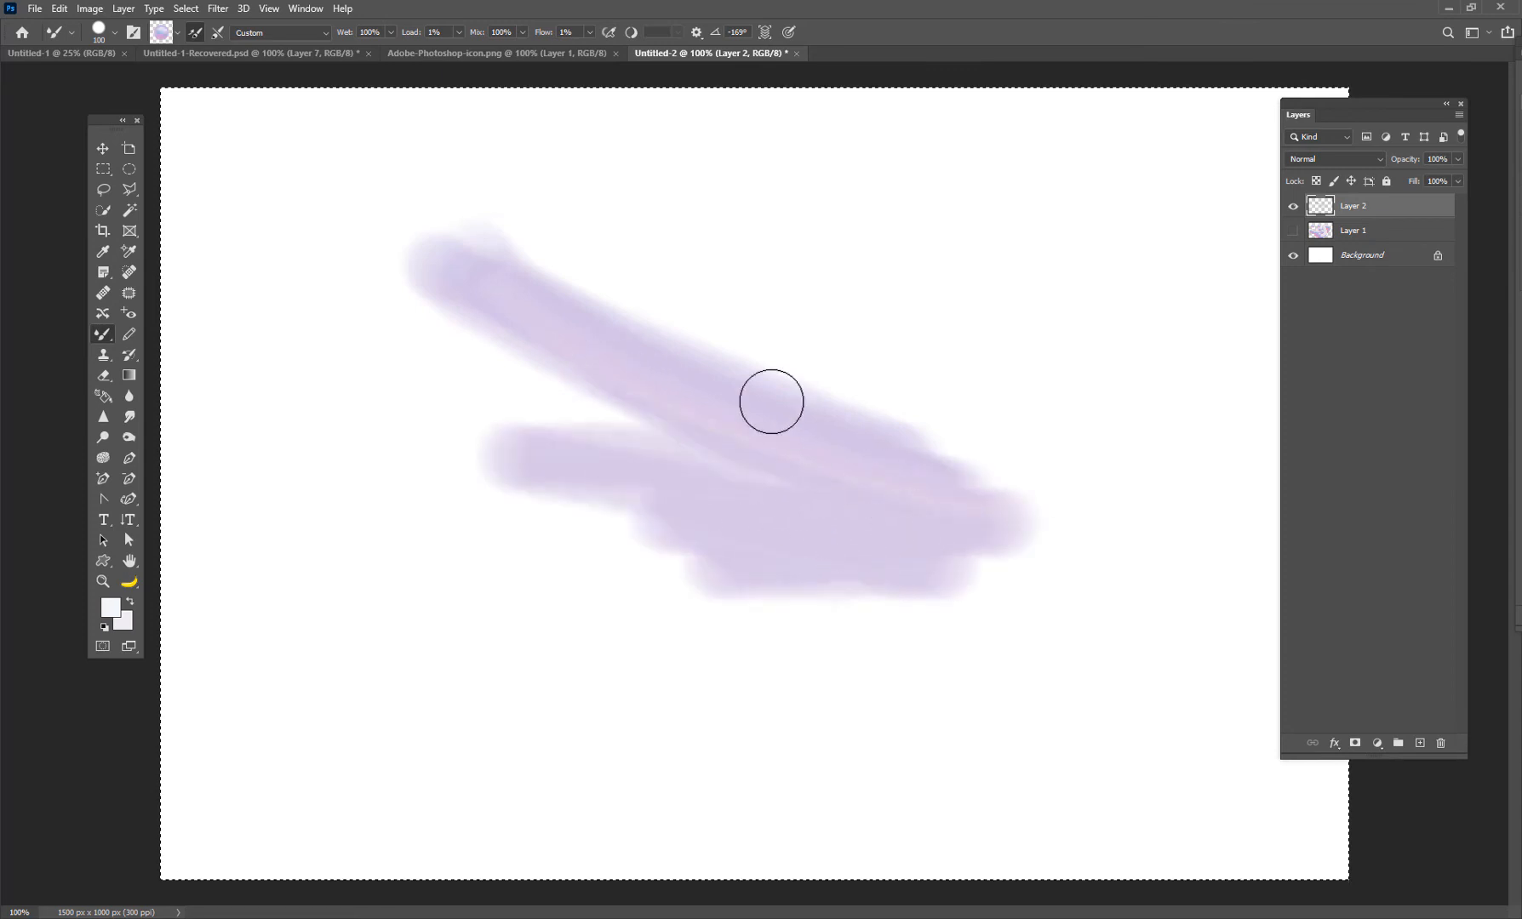
Raise Flow to 100% and paint crisp gradient strokes above and below the soft lavender area
{"action": "left_click", "coordinate": [590, 33]}
{"action": "left_click_drag", "start_coordinate": [588, 47], "coordinate": [943, 339]}
{"action": "mouse_move", "coordinate": [1025, 378]}
{"action": "left_mouse_down"}
{"action": "mouse_move", "coordinate": [673, 218]}
{"action": "mouse_move", "coordinate": [849, 319]}
{"action": "mouse_move", "coordinate": [1137, 449]}
{"action": "mouse_move", "coordinate": [645, 258]}
{"action": "left_mouse_up"}
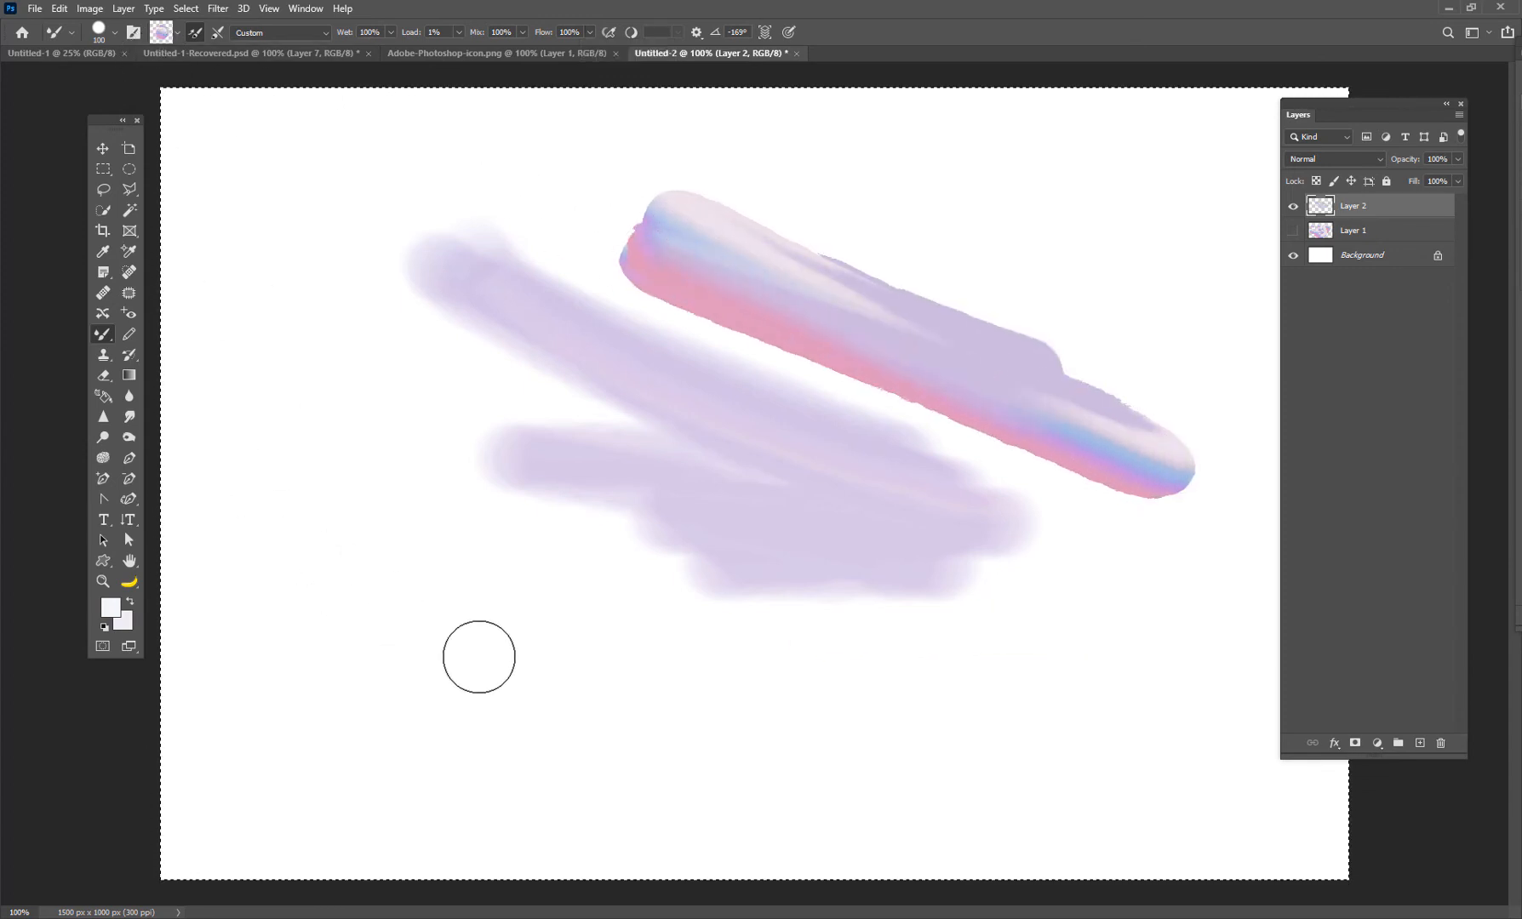
{"action": "left_click_drag", "start_coordinate": [645, 693], "coordinate": [389, 565]}
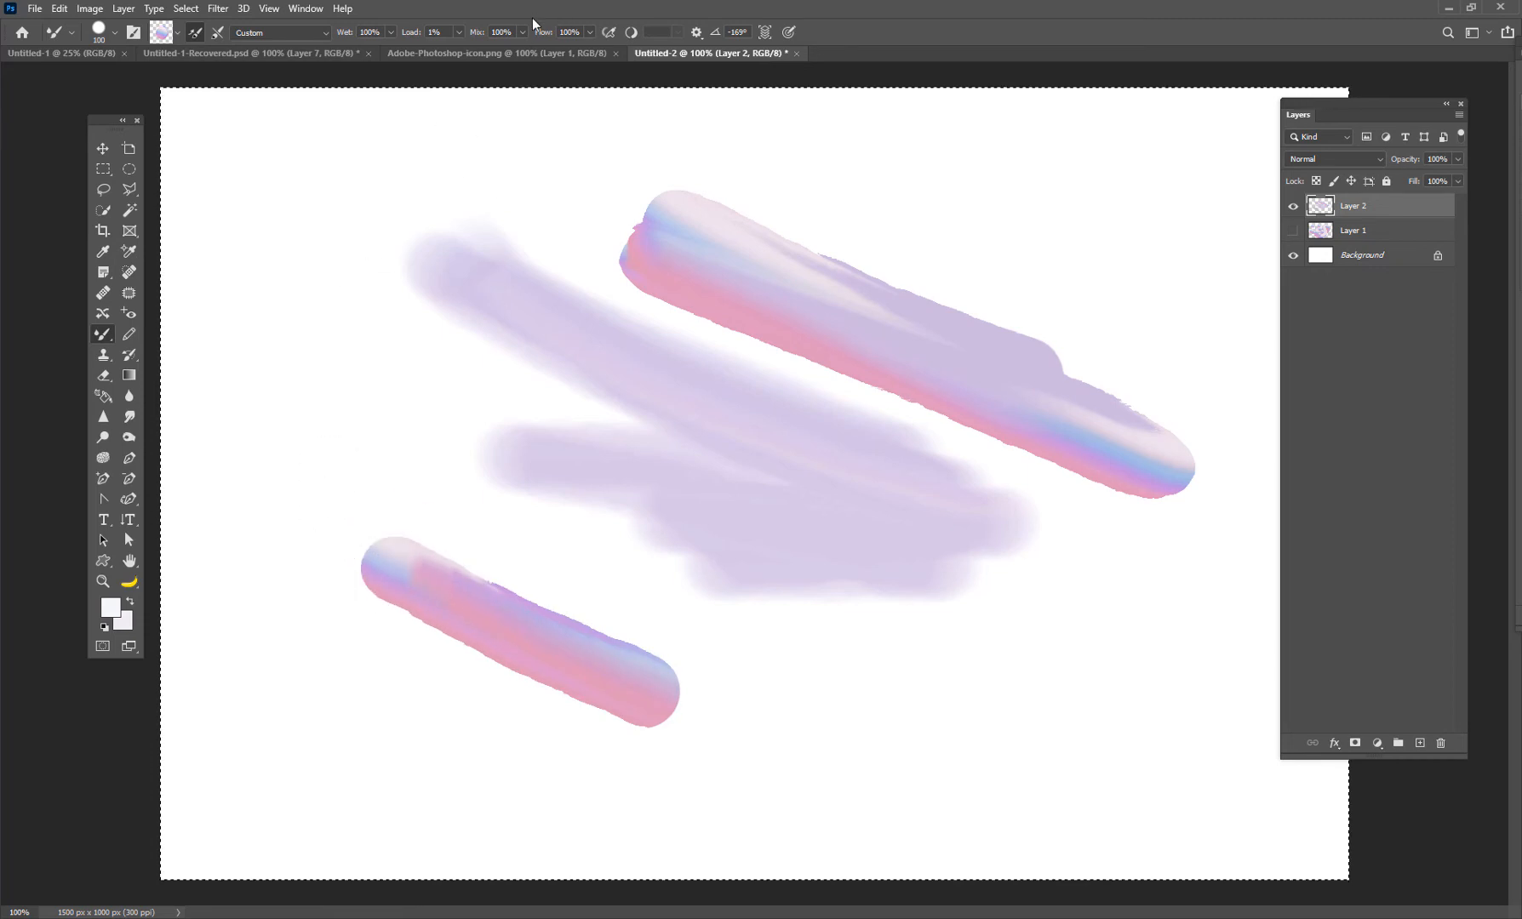
Set Flow to 72% and paint two long gradient strokes through the lavender area, keeping Mix at 100%
{"action": "left_click", "coordinate": [592, 35]}
{"action": "left_click_drag", "start_coordinate": [591, 50], "coordinate": [570, 50]}
{"action": "mouse_move", "coordinate": [292, 136]}
{"action": "left_mouse_down"}
{"action": "mouse_move", "coordinate": [689, 516]}
{"action": "mouse_move", "coordinate": [805, 553]}
{"action": "left_mouse_up"}
{"action": "mouse_move", "coordinate": [421, 366]}
{"action": "left_mouse_down"}
{"action": "mouse_move", "coordinate": [748, 570]}
{"action": "mouse_move", "coordinate": [1021, 649]}
{"action": "left_mouse_up"}
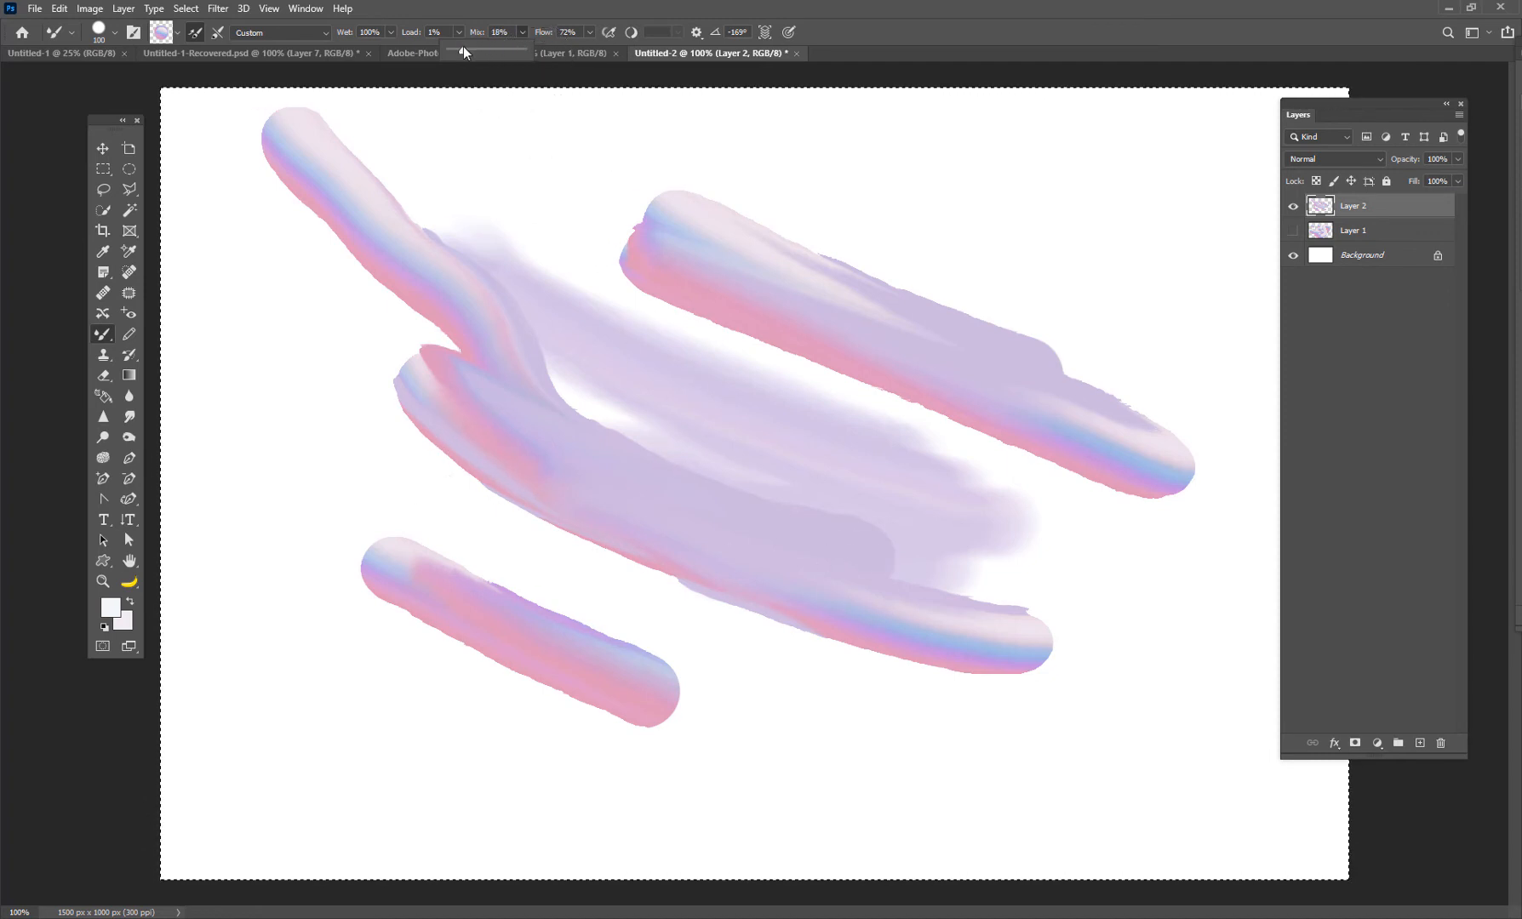
Lower Mix to 18% and paint overlapping gradient strokes through the centre and lower areas of Layer 2
{"action": "mouse_move", "coordinate": [1045, 550]}
{"action": "left_mouse_down"}
{"action": "mouse_move", "coordinate": [1181, 598]}
{"action": "mouse_move", "coordinate": [921, 527]}
{"action": "mouse_move", "coordinate": [836, 435]}
{"action": "mouse_move", "coordinate": [860, 606]}
{"action": "left_mouse_up"}
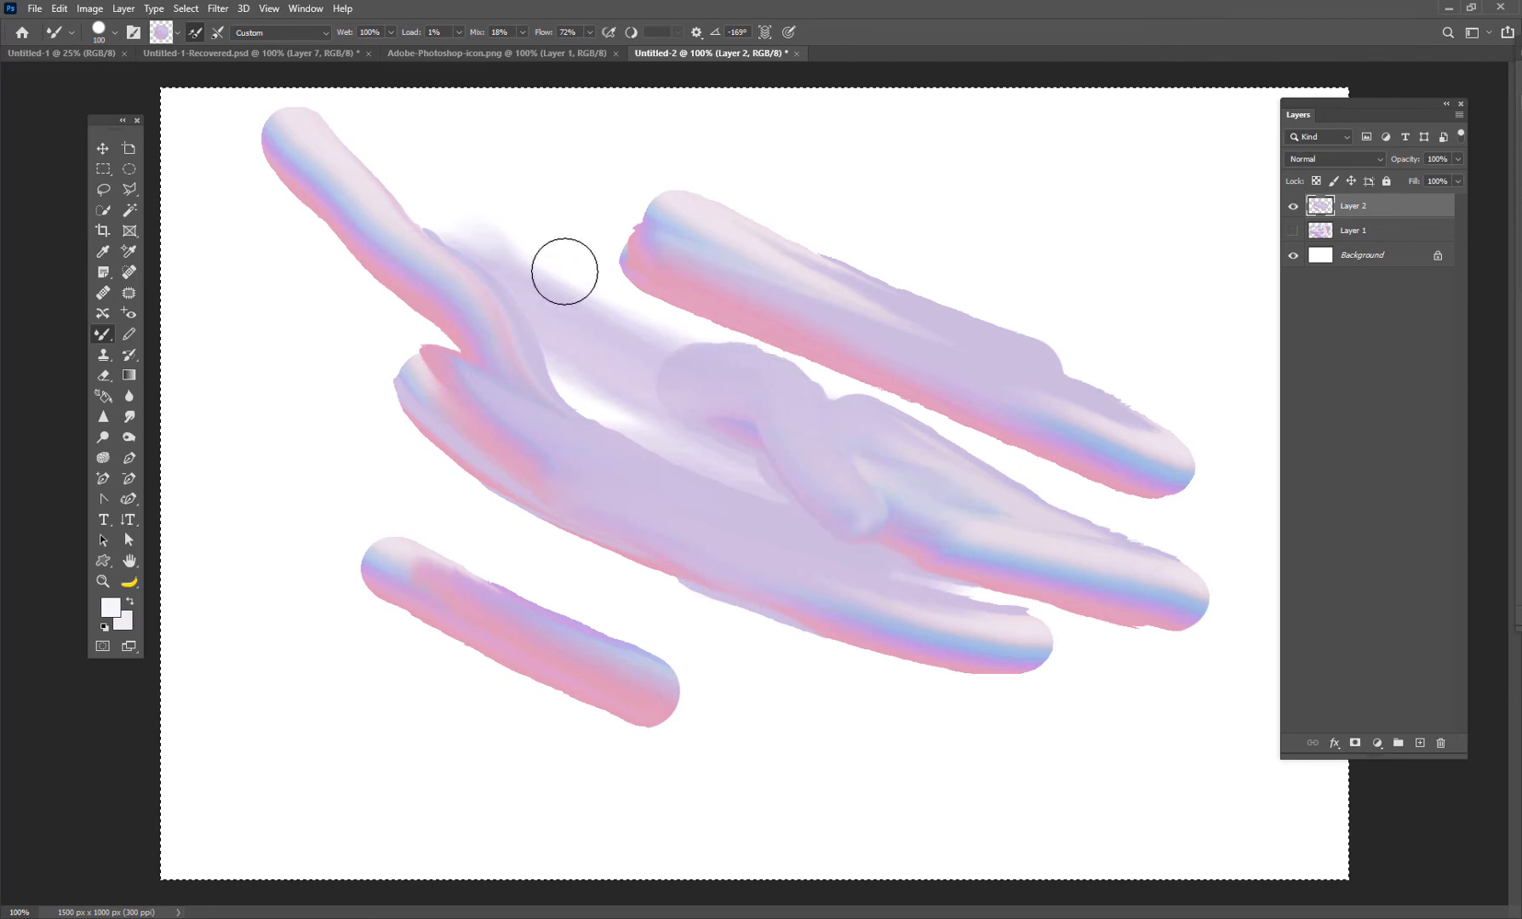
{"action": "mouse_move", "coordinate": [564, 271]}
{"action": "left_mouse_down"}
{"action": "mouse_move", "coordinate": [679, 360]}
{"action": "mouse_move", "coordinate": [902, 391]}
{"action": "left_mouse_up"}
{"action": "mouse_move", "coordinate": [958, 659]}
{"action": "left_mouse_down"}
{"action": "mouse_move", "coordinate": [860, 655]}
{"action": "mouse_move", "coordinate": [947, 713]}
{"action": "mouse_move", "coordinate": [1022, 719]}
{"action": "left_mouse_up"}
{"action": "mouse_move", "coordinate": [570, 635]}
{"action": "left_mouse_down"}
{"action": "mouse_move", "coordinate": [570, 614]}
{"action": "mouse_move", "coordinate": [367, 569]}
{"action": "mouse_move", "coordinate": [503, 655]}
{"action": "mouse_move", "coordinate": [541, 725]}
{"action": "mouse_move", "coordinate": [630, 747]}
{"action": "left_mouse_up"}
Brush soft pale strokes over the upper canvas with Flow 1%, first at Wet 100% and again at Wet 58%
{"action": "left_click_drag", "start_coordinate": [586, 29], "coordinate": [543, 51]}
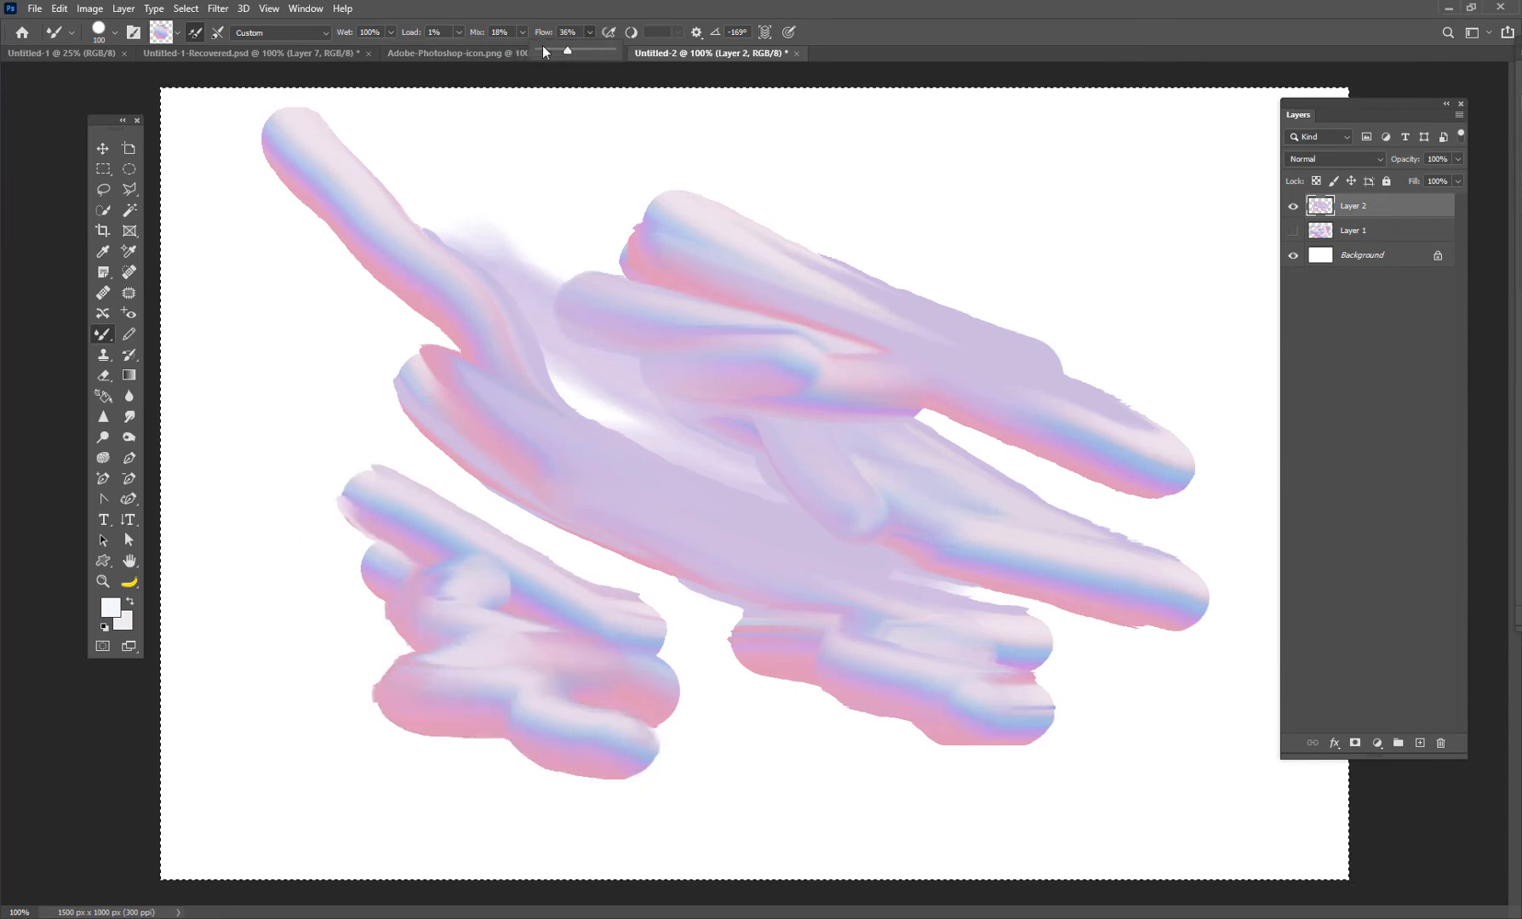
{"action": "mouse_move", "coordinate": [587, 175]}
{"action": "left_mouse_down"}
{"action": "mouse_move", "coordinate": [611, 220]}
{"action": "mouse_move", "coordinate": [1056, 228]}
{"action": "mouse_move", "coordinate": [1002, 251]}
{"action": "mouse_move", "coordinate": [873, 155]}
{"action": "mouse_move", "coordinate": [1068, 210]}
{"action": "mouse_move", "coordinate": [938, 193]}
{"action": "mouse_move", "coordinate": [1009, 275]}
{"action": "mouse_move", "coordinate": [1011, 246]}
{"action": "left_mouse_up"}
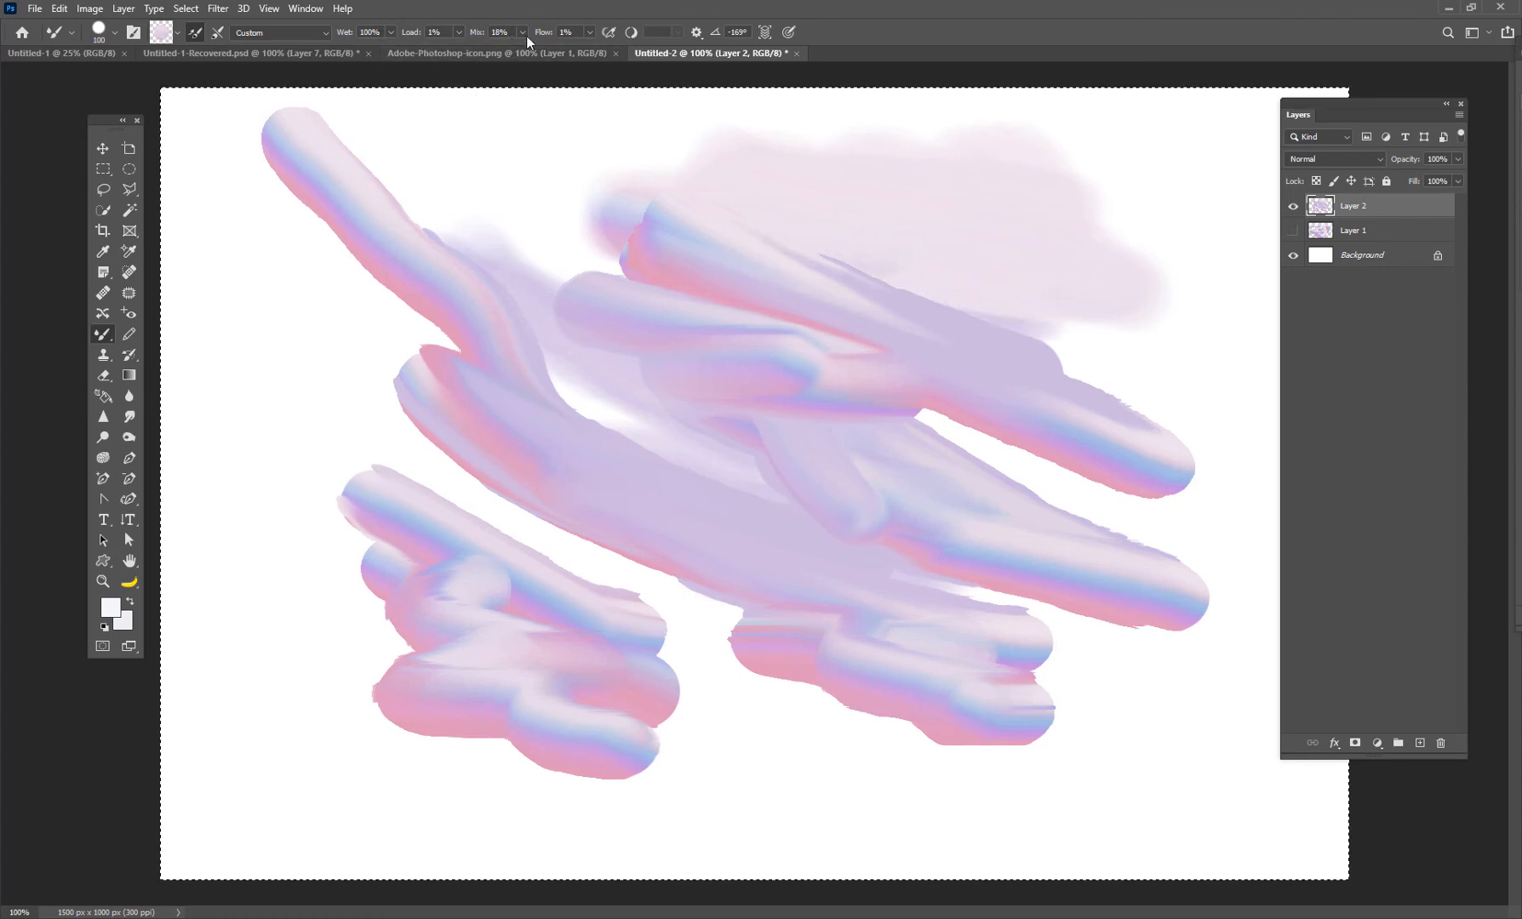
{"action": "left_click", "coordinate": [389, 32]}
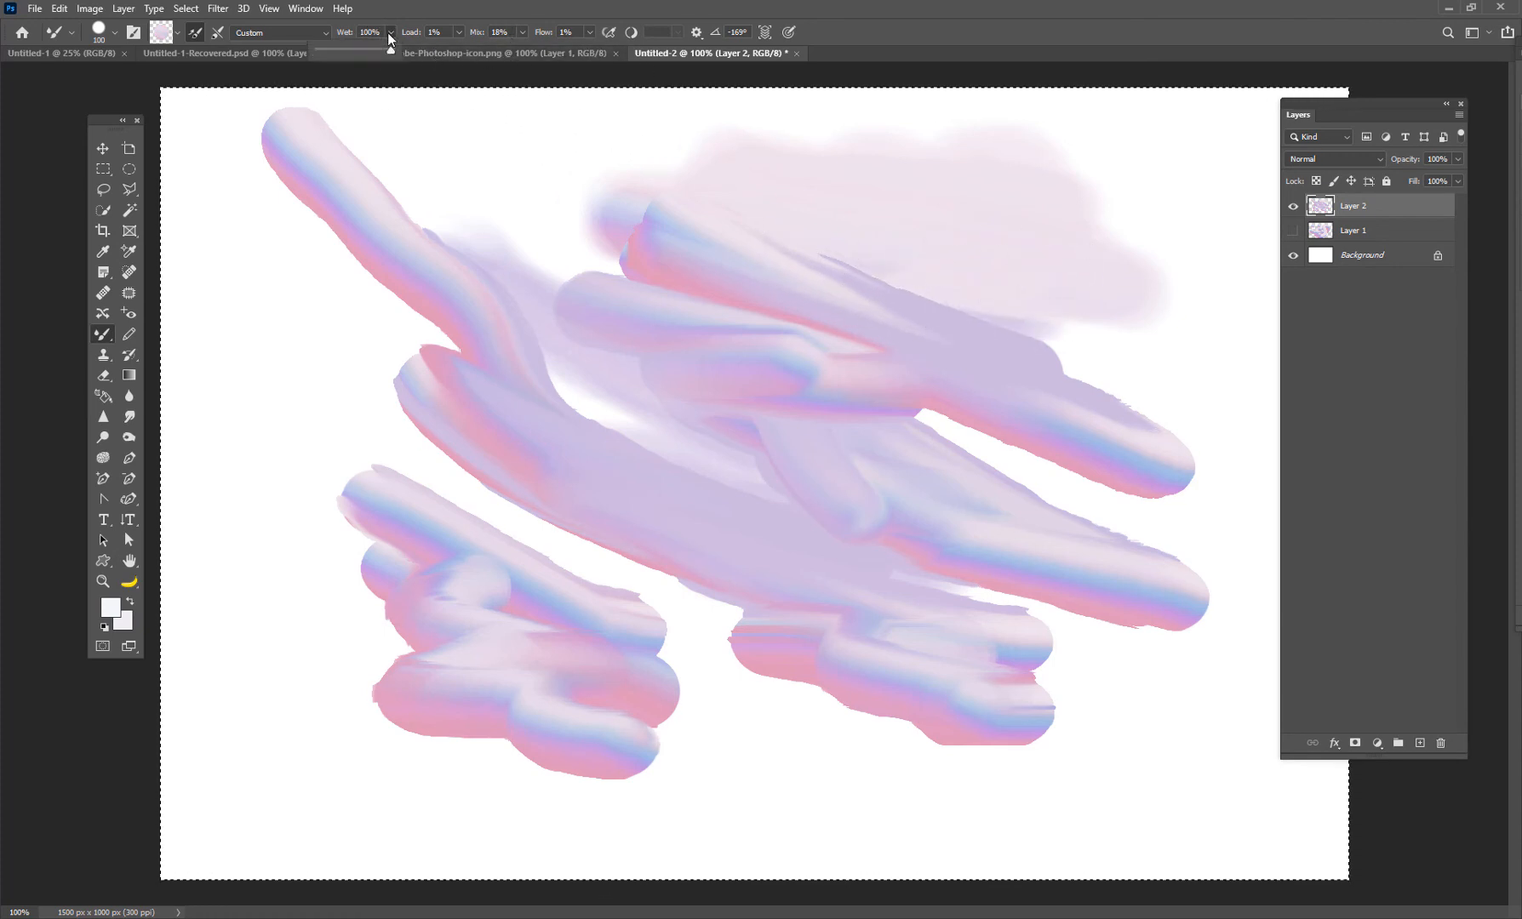
{"action": "left_click_drag", "start_coordinate": [386, 52], "coordinate": [363, 51]}
{"action": "left_click_drag", "start_coordinate": [309, 251], "coordinate": [317, 277]}
{"action": "mouse_move", "coordinate": [313, 198]}
{"action": "left_mouse_down"}
{"action": "mouse_move", "coordinate": [326, 244]}
{"action": "mouse_move", "coordinate": [326, 166]}
{"action": "mouse_move", "coordinate": [317, 248]}
{"action": "mouse_move", "coordinate": [289, 255]}
{"action": "mouse_move", "coordinate": [464, 277]}
{"action": "mouse_move", "coordinate": [326, 169]}
{"action": "left_mouse_up"}
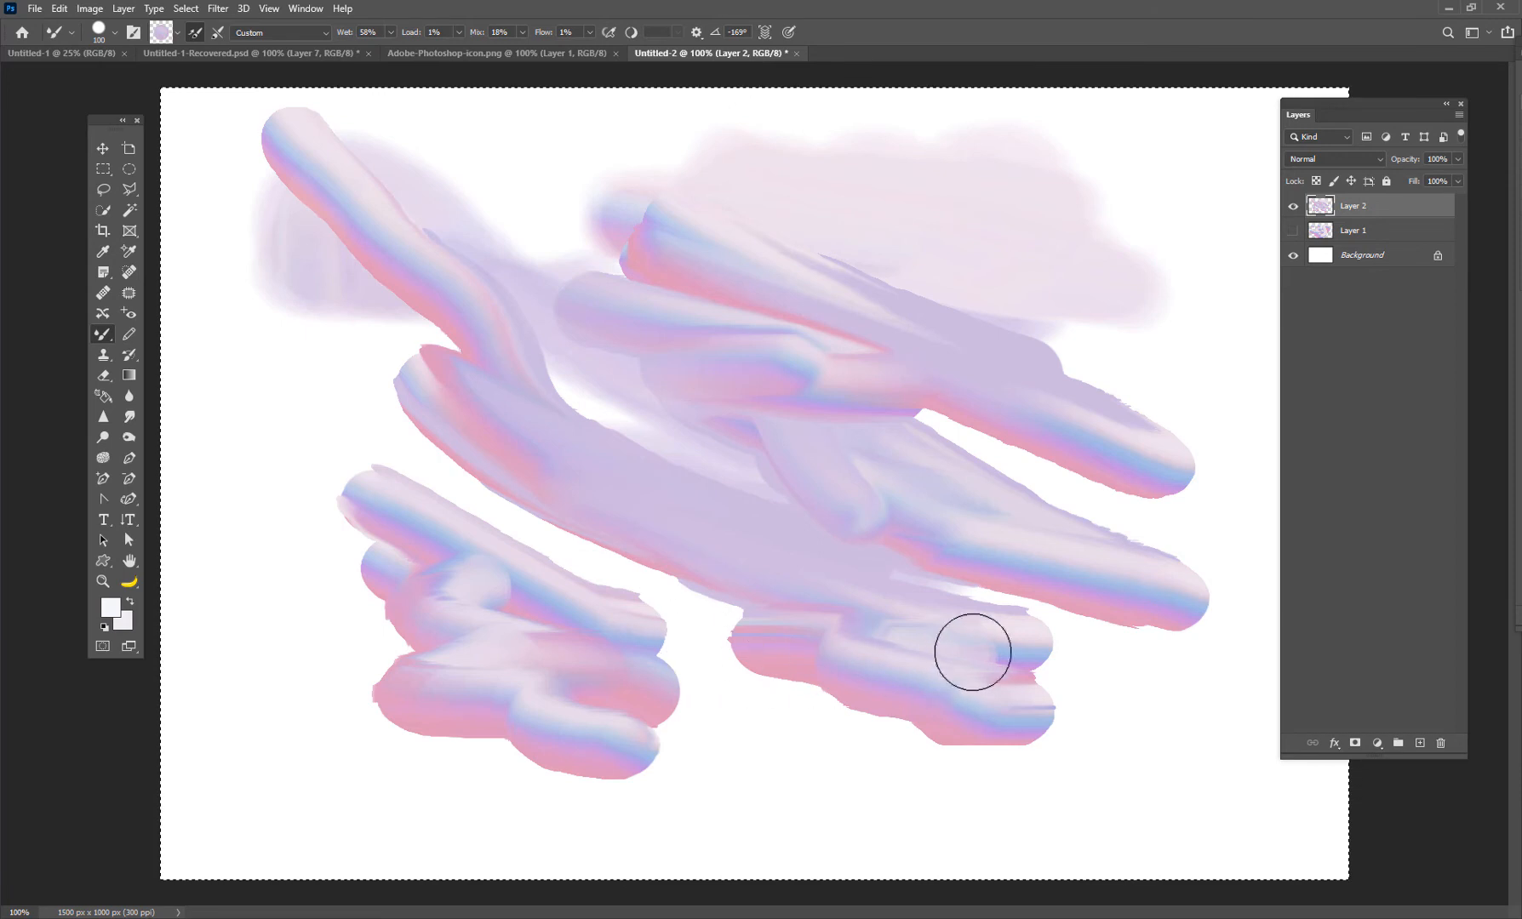
{"action": "mouse_move", "coordinate": [732, 204]}
{"action": "left_mouse_down"}
{"action": "mouse_move", "coordinate": [494, 192]}
{"action": "mouse_move", "coordinate": [720, 259]}
{"action": "mouse_move", "coordinate": [626, 244]}
{"action": "mouse_move", "coordinate": [720, 224]}
{"action": "left_mouse_up"}
Blend soft strokes into the painted areas with Mix at 69% and again at 89%, keeping Wet 58% and Flow 1%
{"action": "left_click", "coordinate": [521, 33]}
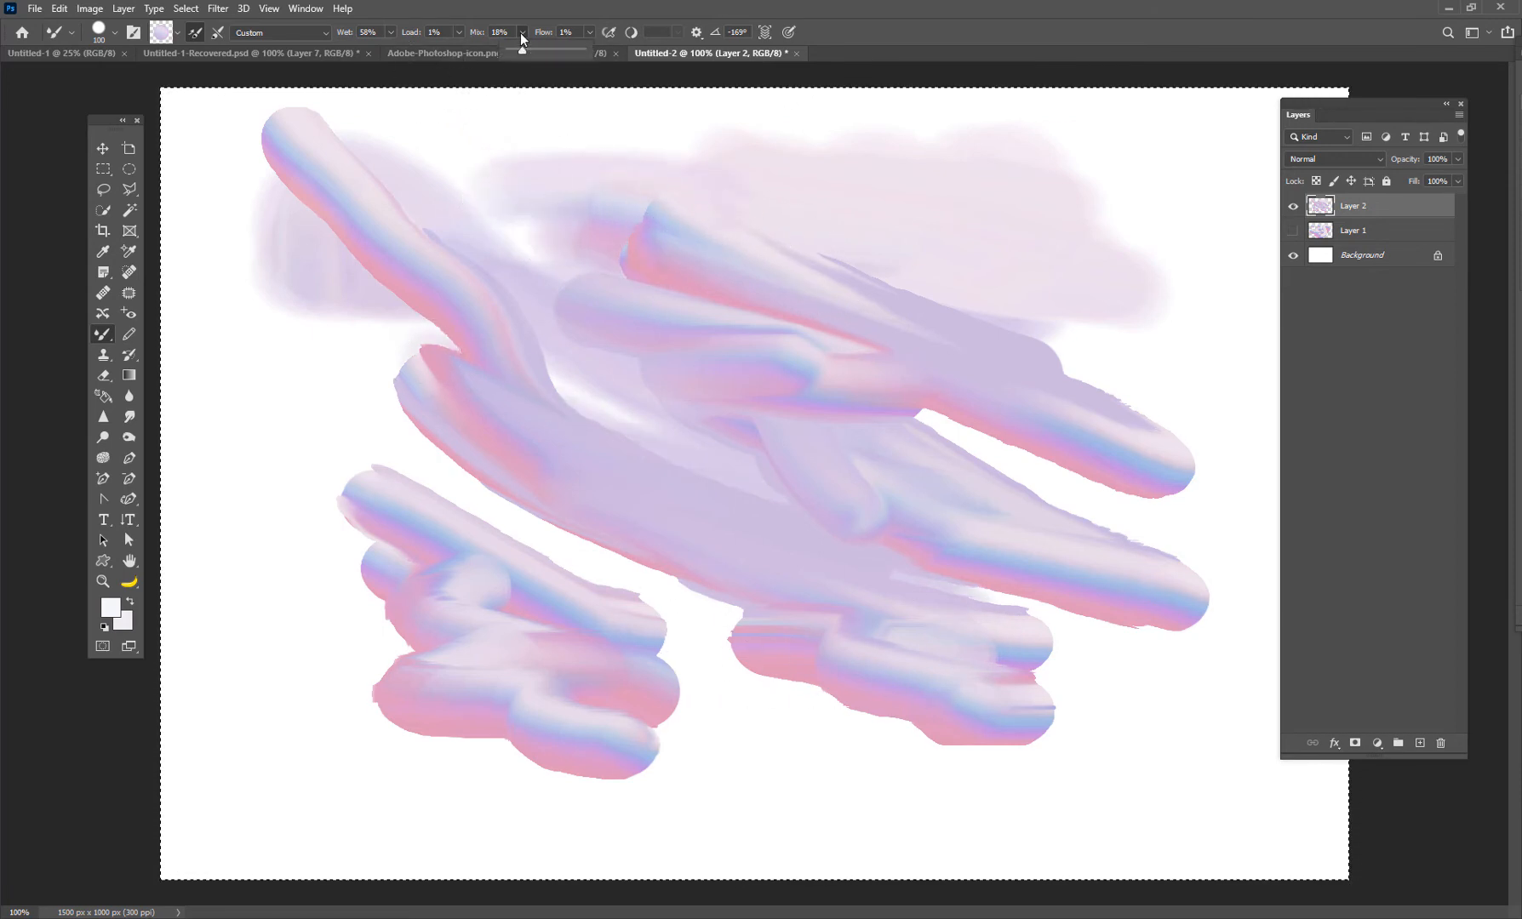
{"action": "mouse_move", "coordinate": [631, 274]}
{"action": "left_mouse_down"}
{"action": "mouse_move", "coordinate": [562, 244]}
{"action": "mouse_move", "coordinate": [617, 260]}
{"action": "left_mouse_up"}
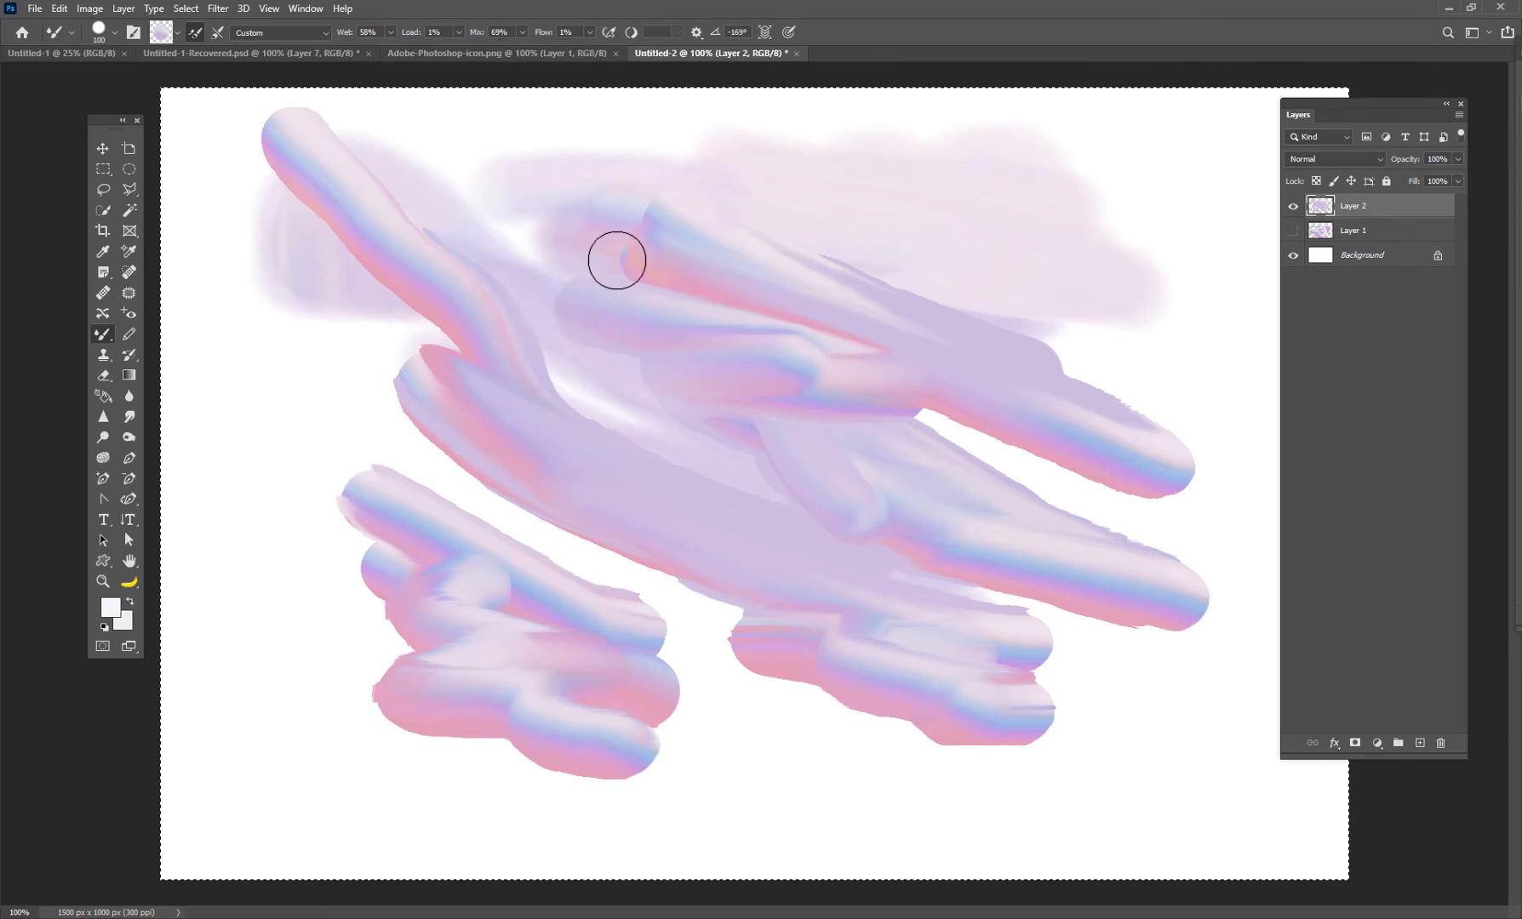
{"action": "left_click", "coordinate": [521, 35]}
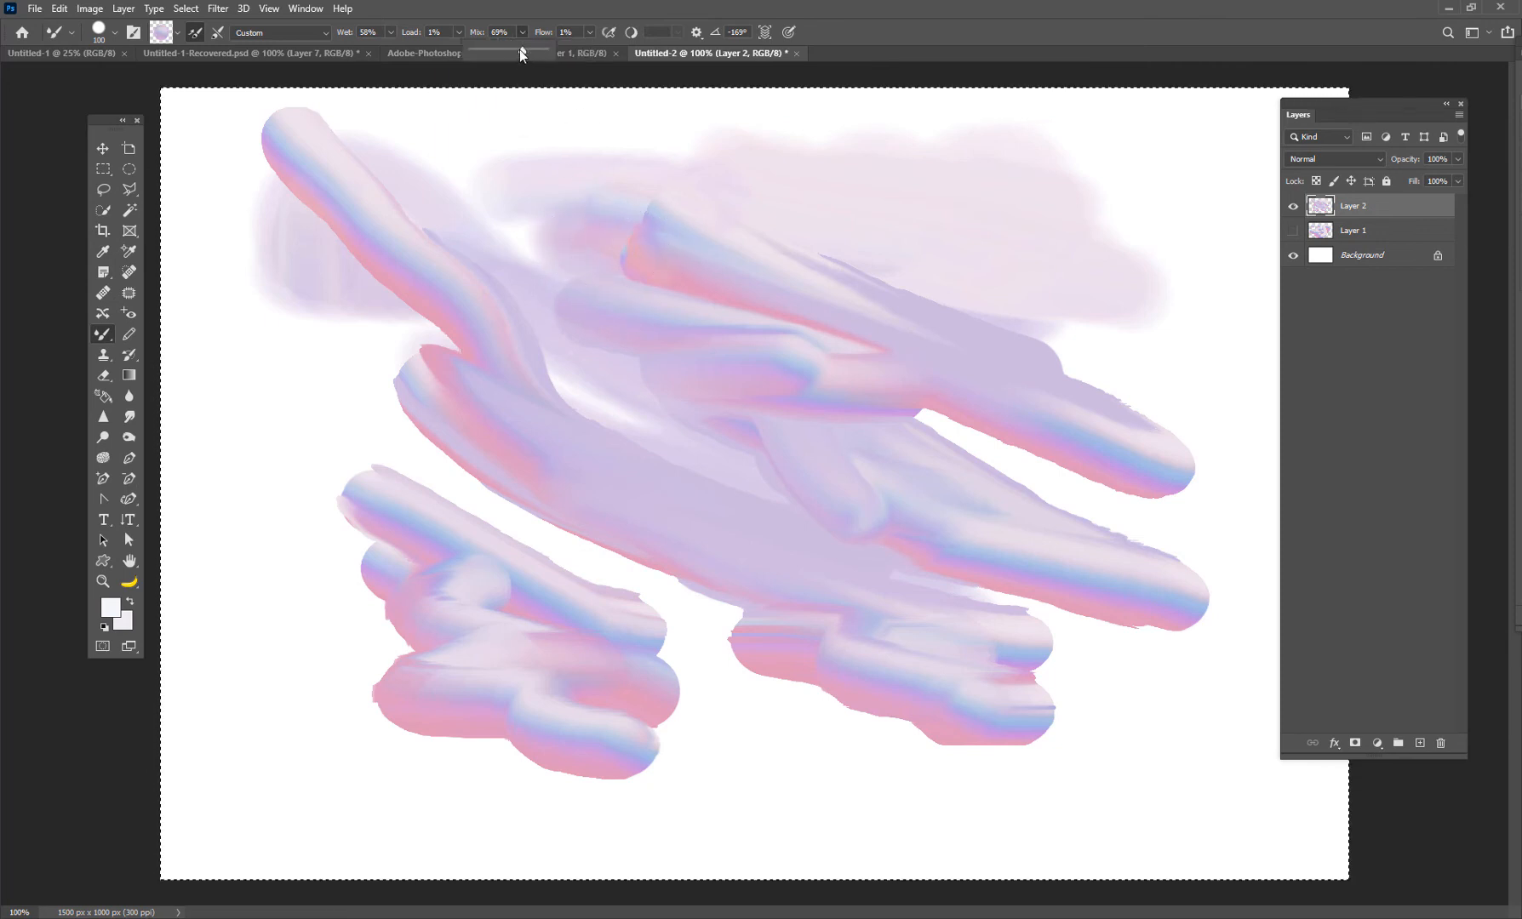
{"action": "mouse_move", "coordinate": [1001, 411]}
{"action": "left_mouse_down"}
{"action": "mouse_move", "coordinate": [1011, 353]}
{"action": "mouse_move", "coordinate": [1127, 402]}
{"action": "mouse_move", "coordinate": [1076, 376]}
{"action": "mouse_move", "coordinate": [1117, 377]}
{"action": "mouse_move", "coordinate": [1065, 376]}
{"action": "mouse_move", "coordinate": [926, 432]}
{"action": "mouse_move", "coordinate": [955, 447]}
{"action": "mouse_move", "coordinate": [1025, 431]}
{"action": "left_mouse_up"}
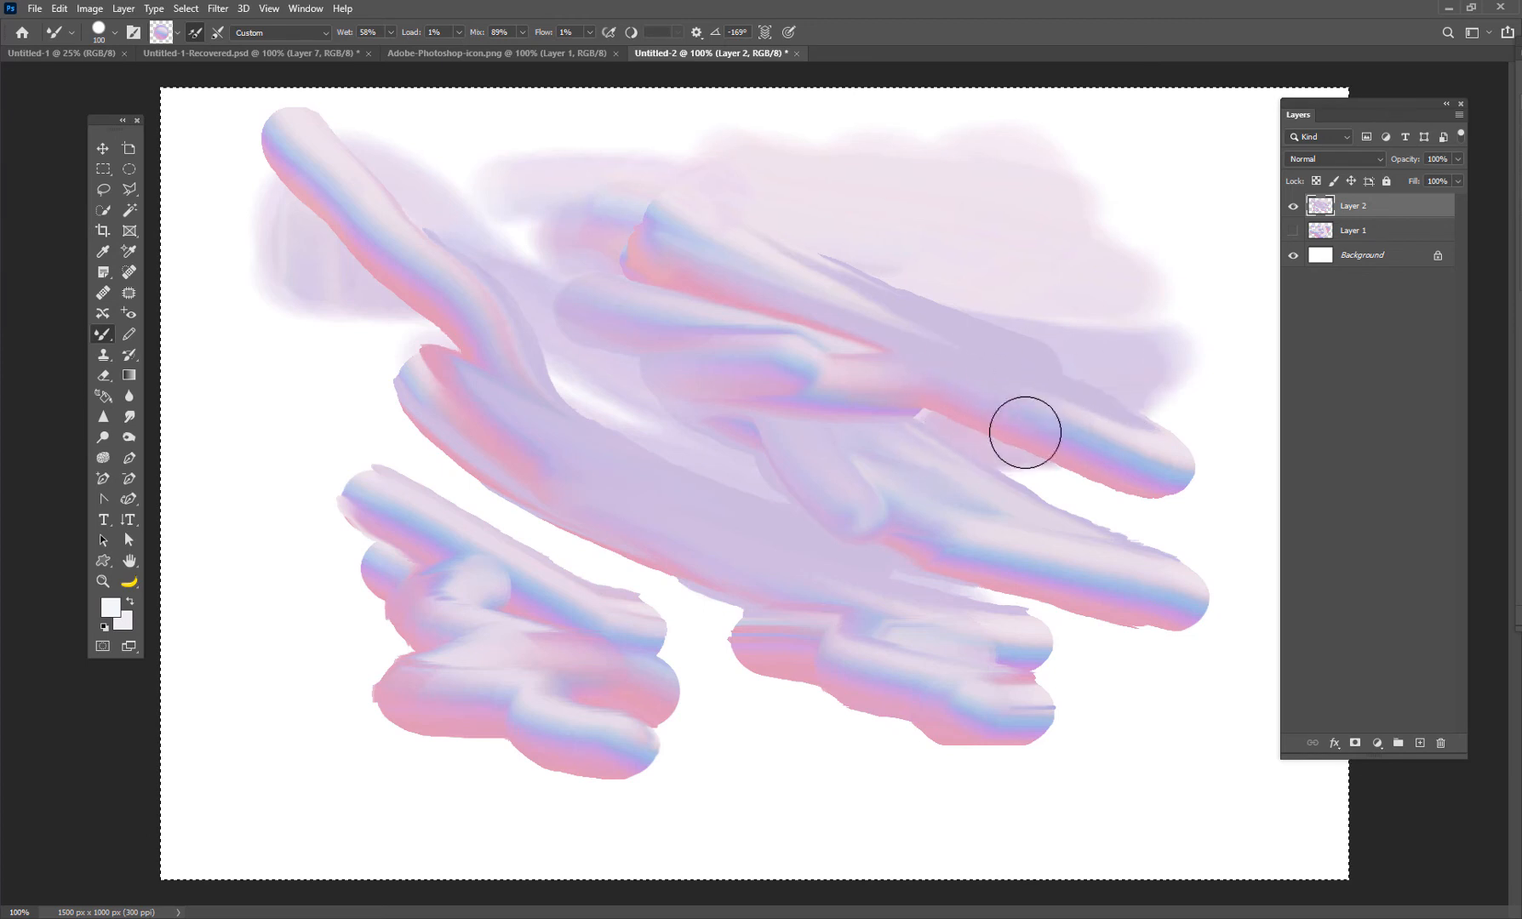
{"action": "left_click_drag", "start_coordinate": [481, 215], "coordinate": [519, 238]}
{"action": "mouse_move", "coordinate": [546, 180]}
{"action": "left_mouse_down"}
{"action": "mouse_move", "coordinate": [696, 247]}
{"action": "mouse_move", "coordinate": [479, 326]}
{"action": "mouse_move", "coordinate": [846, 411]}
{"action": "mouse_move", "coordinate": [544, 226]}
{"action": "mouse_move", "coordinate": [609, 158]}
{"action": "left_mouse_up"}
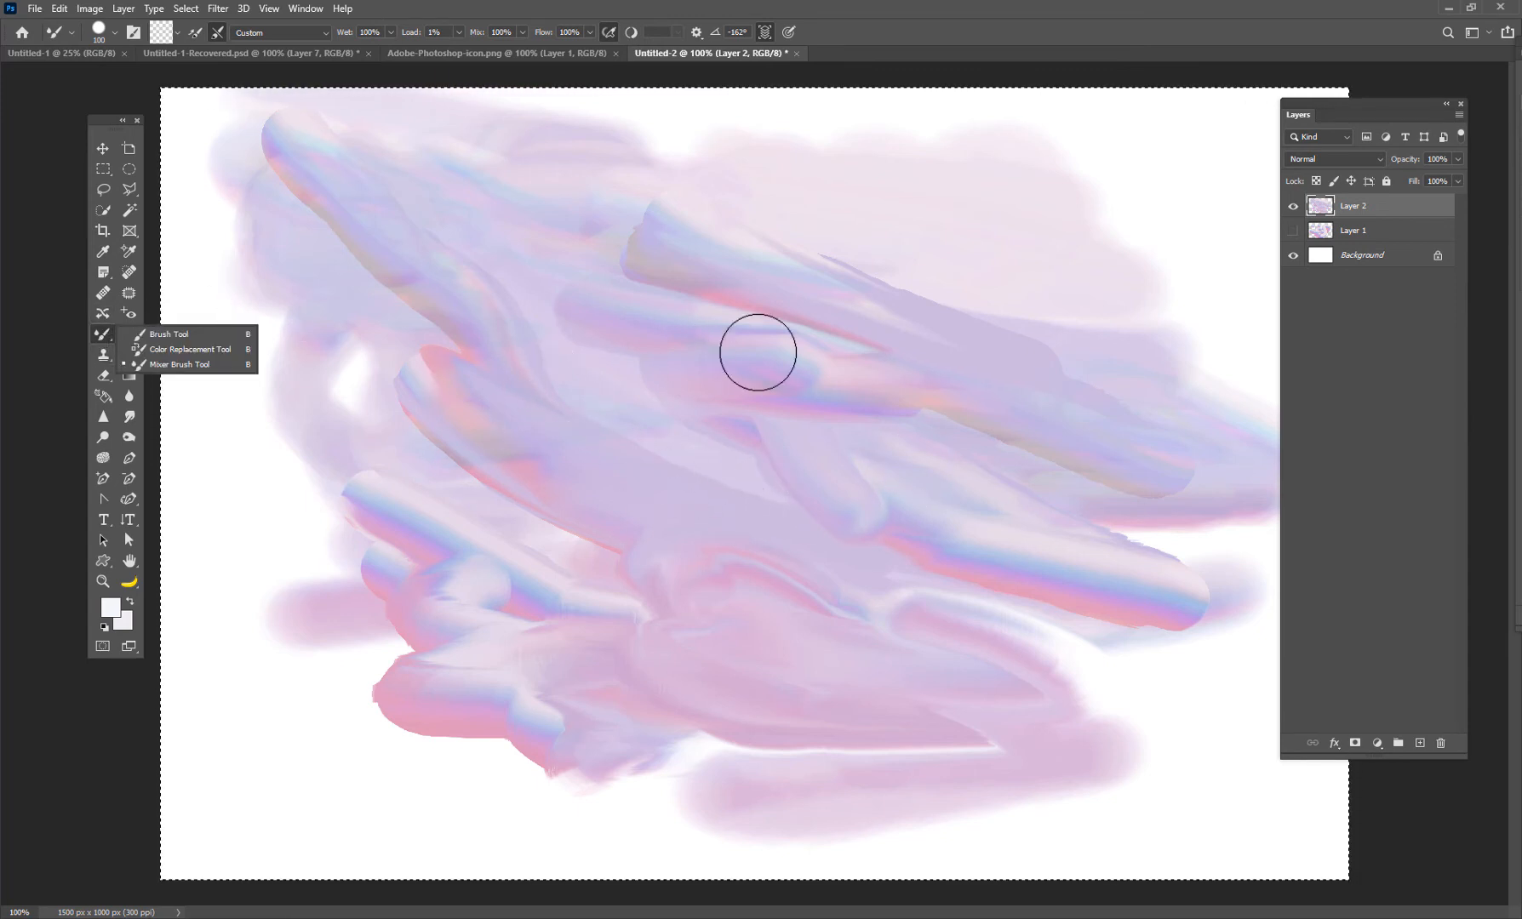
Smear and blend the existing colours in the centre and upper areas with an unloaded Mixer Brush at Wet, Mix and Flow 100%
{"action": "left_click", "coordinate": [871, 178]}
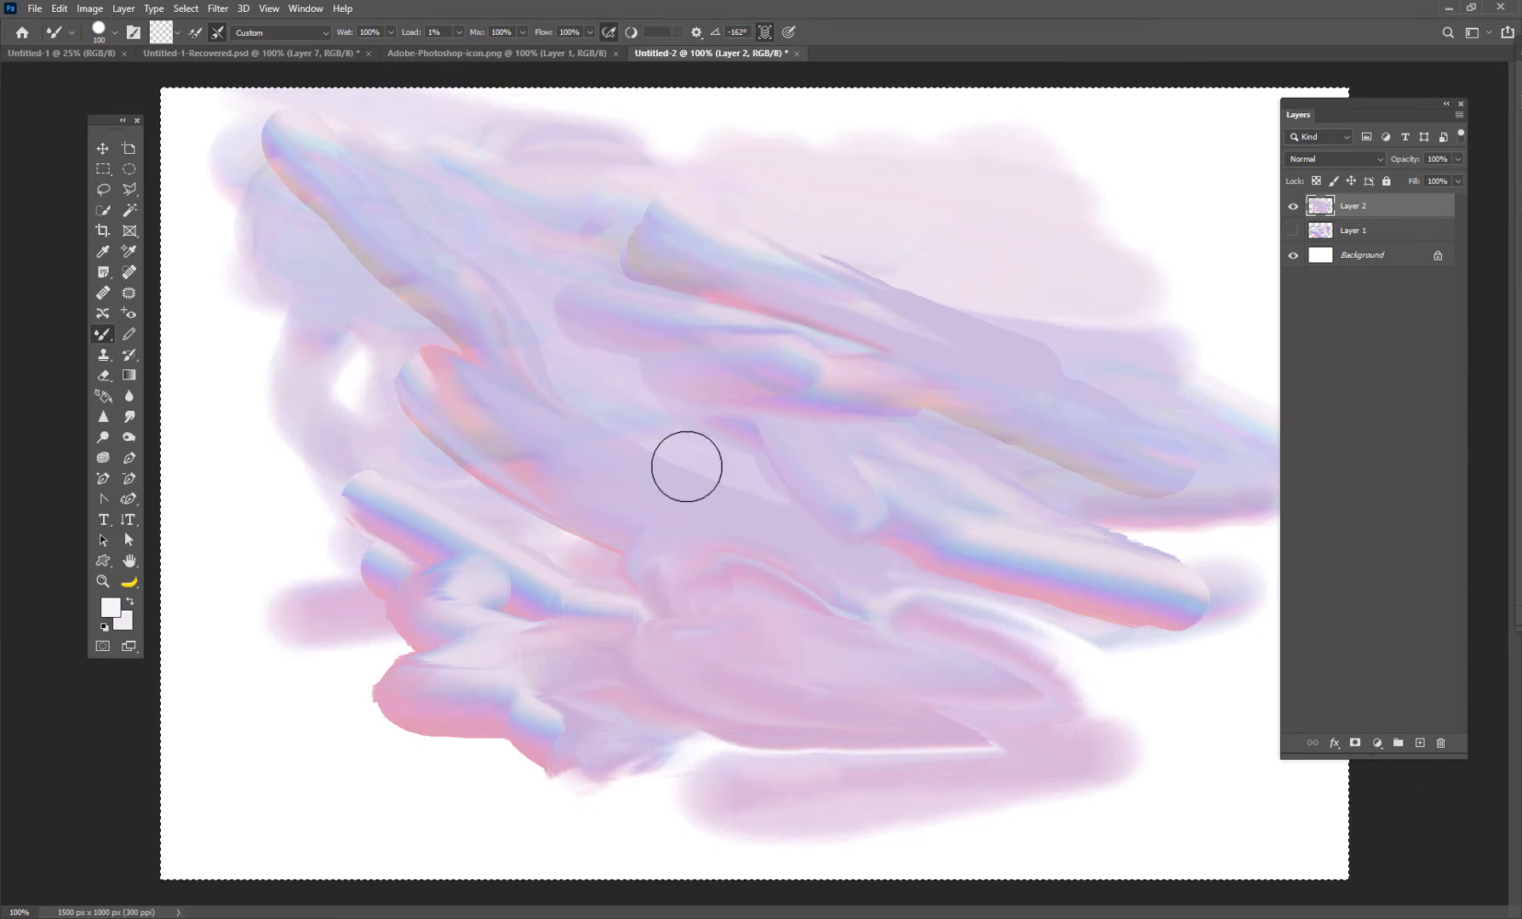
{"action": "mouse_move", "coordinate": [686, 463]}
{"action": "left_mouse_down"}
{"action": "mouse_move", "coordinate": [911, 517]}
{"action": "mouse_move", "coordinate": [934, 495]}
{"action": "mouse_move", "coordinate": [883, 464]}
{"action": "mouse_move", "coordinate": [975, 483]}
{"action": "left_mouse_up"}
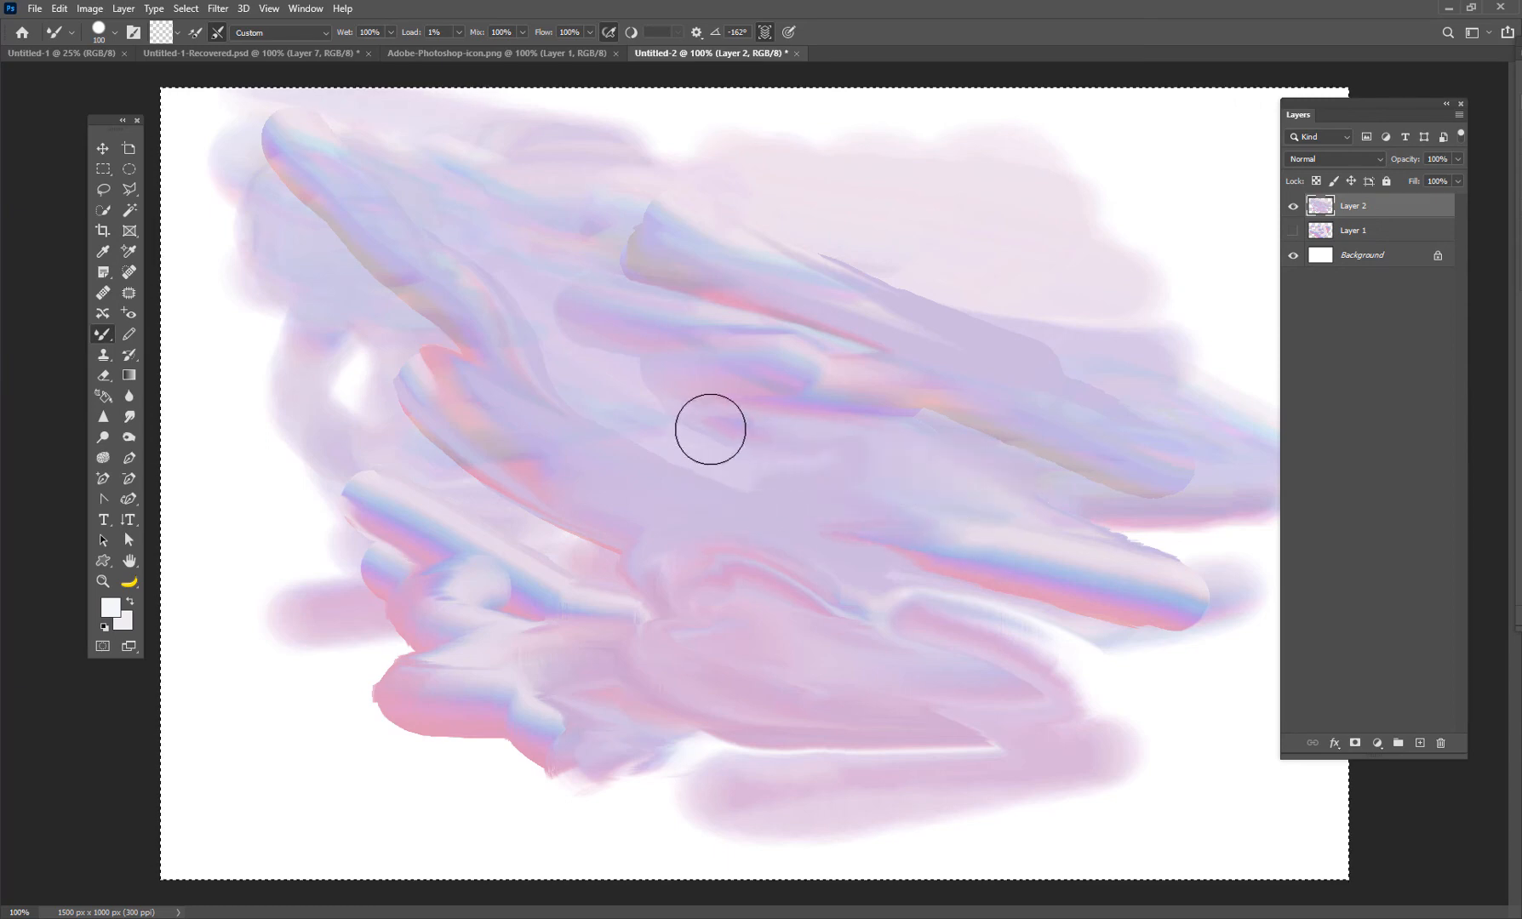
{"action": "mouse_move", "coordinate": [885, 541]}
{"action": "left_mouse_down"}
{"action": "mouse_move", "coordinate": [1213, 573]}
{"action": "mouse_move", "coordinate": [1135, 612]}
{"action": "mouse_move", "coordinate": [1141, 628]}
{"action": "mouse_move", "coordinate": [856, 445]}
{"action": "mouse_move", "coordinate": [1019, 449]}
{"action": "mouse_move", "coordinate": [866, 361]}
{"action": "mouse_move", "coordinate": [911, 415]}
{"action": "mouse_move", "coordinate": [734, 274]}
{"action": "mouse_move", "coordinate": [1012, 299]}
{"action": "left_mouse_up"}
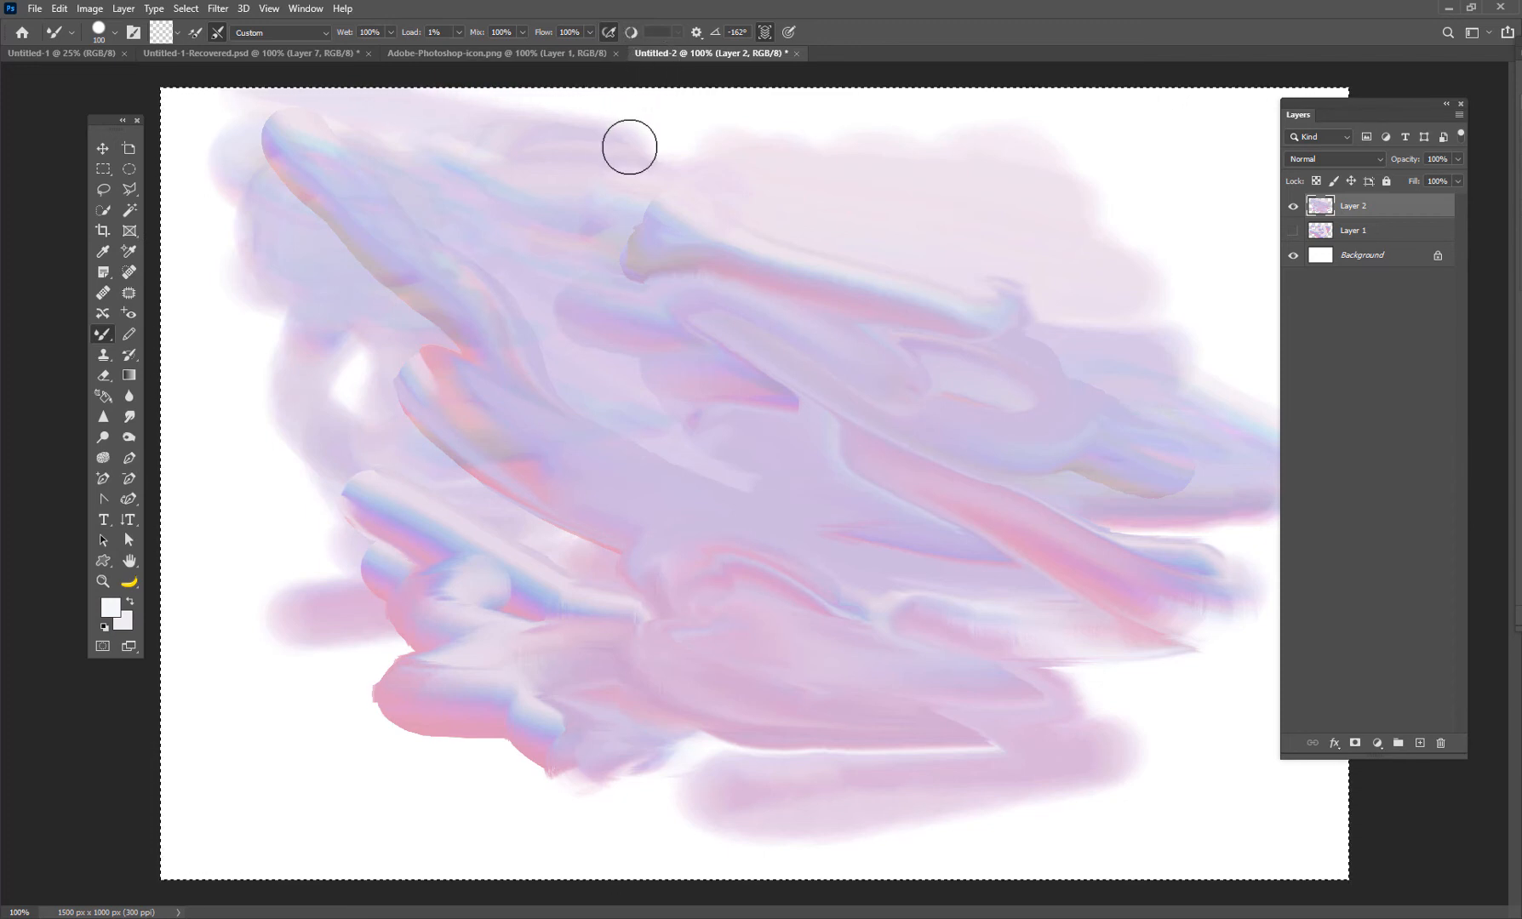
{"action": "mouse_move", "coordinate": [881, 315]}
{"action": "left_mouse_down"}
{"action": "mouse_move", "coordinate": [659, 290]}
{"action": "mouse_move", "coordinate": [646, 268]}
{"action": "mouse_move", "coordinate": [654, 256]}
{"action": "mouse_move", "coordinate": [877, 248]}
{"action": "left_mouse_up"}
{"action": "left_click_drag", "start_coordinate": [661, 214], "coordinate": [1026, 206]}
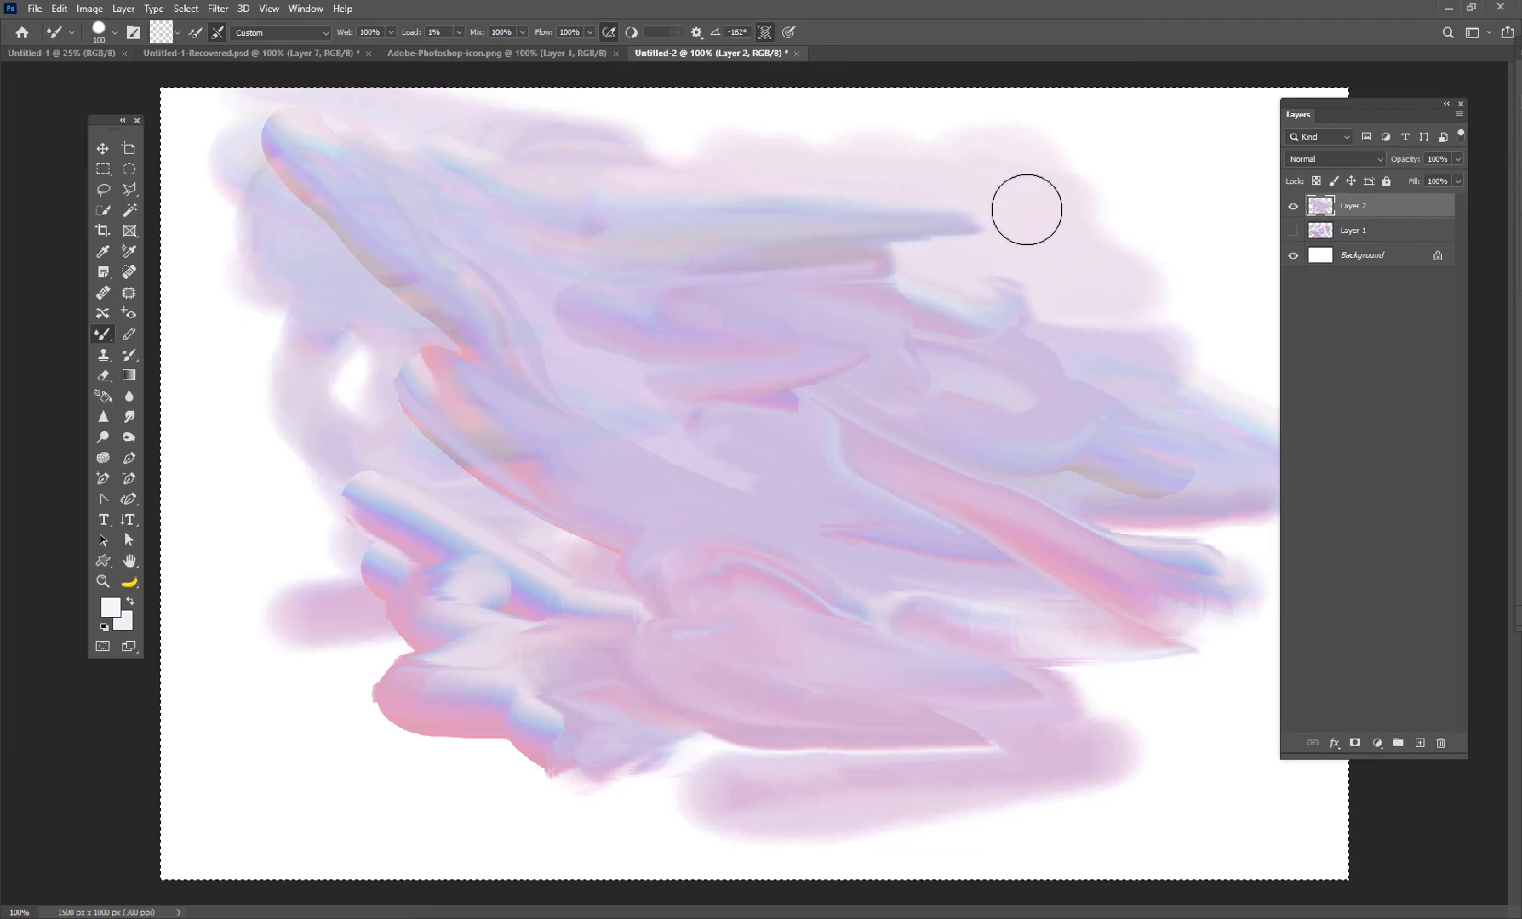
{"action": "mouse_move", "coordinate": [853, 244]}
{"action": "left_mouse_down"}
{"action": "mouse_move", "coordinate": [1095, 279]}
{"action": "mouse_move", "coordinate": [897, 252]}
{"action": "mouse_move", "coordinate": [1055, 234]}
{"action": "left_mouse_up"}
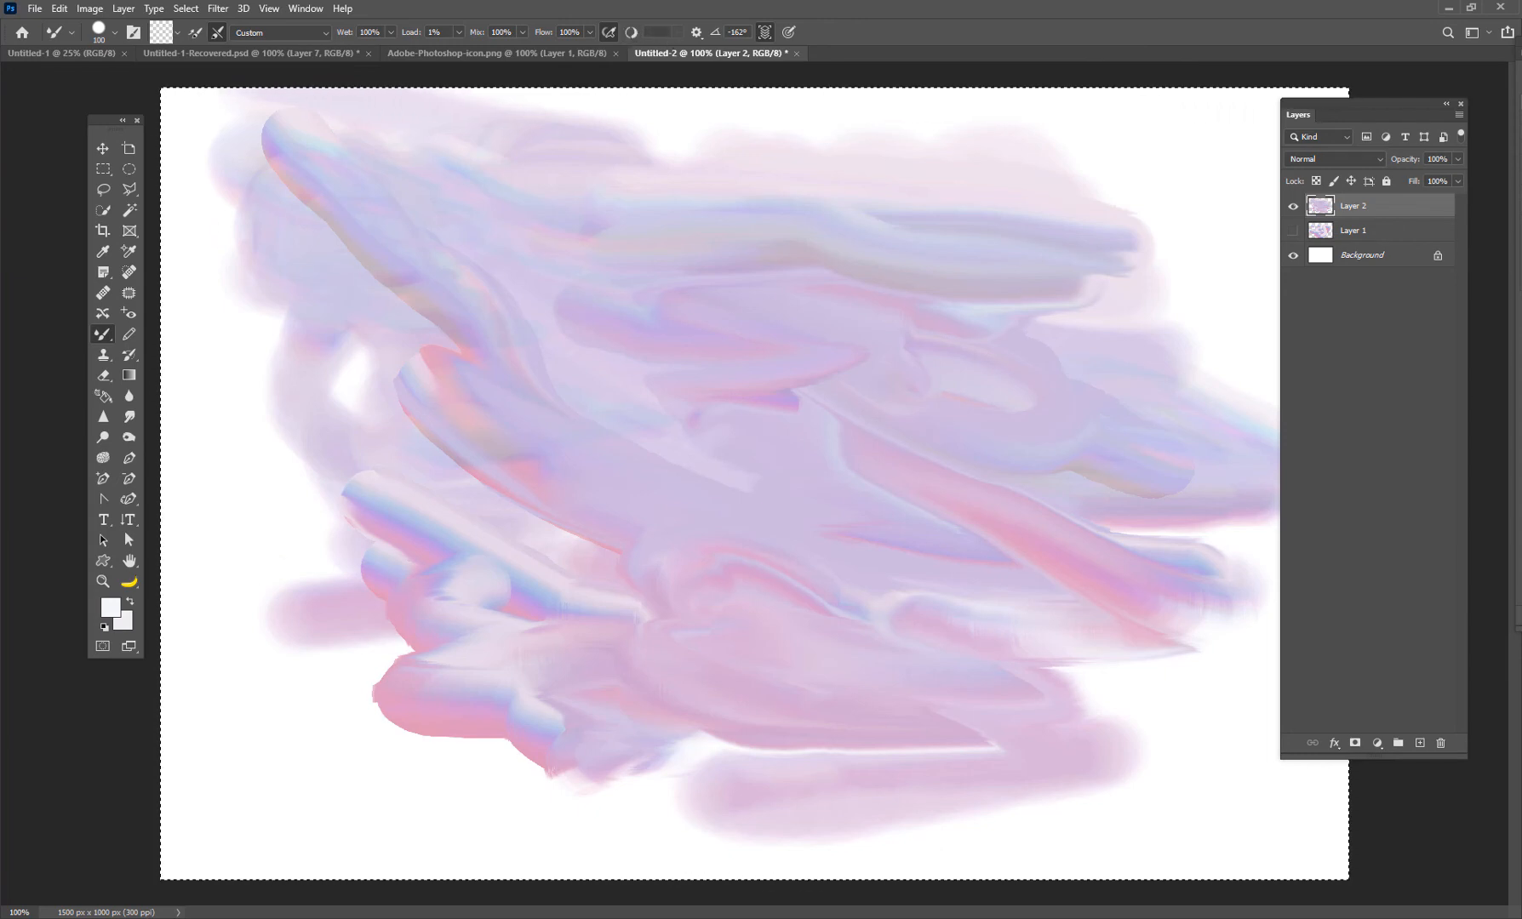
{"action": "left_click_drag", "start_coordinate": [596, 166], "coordinate": [888, 264]}
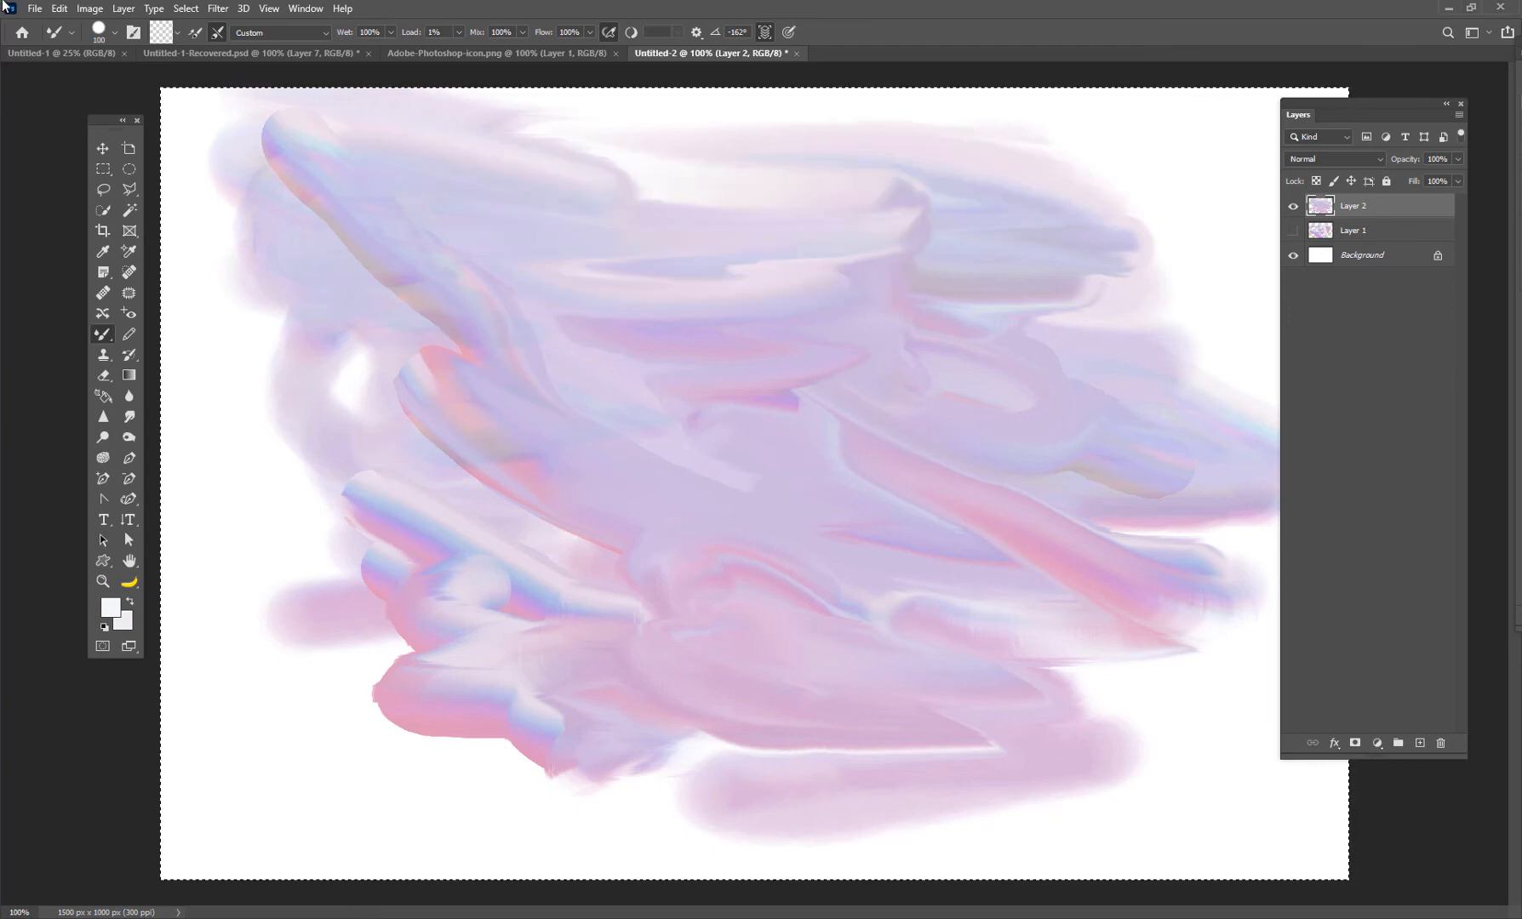
{"action": "left_click", "coordinate": [763, 33]}
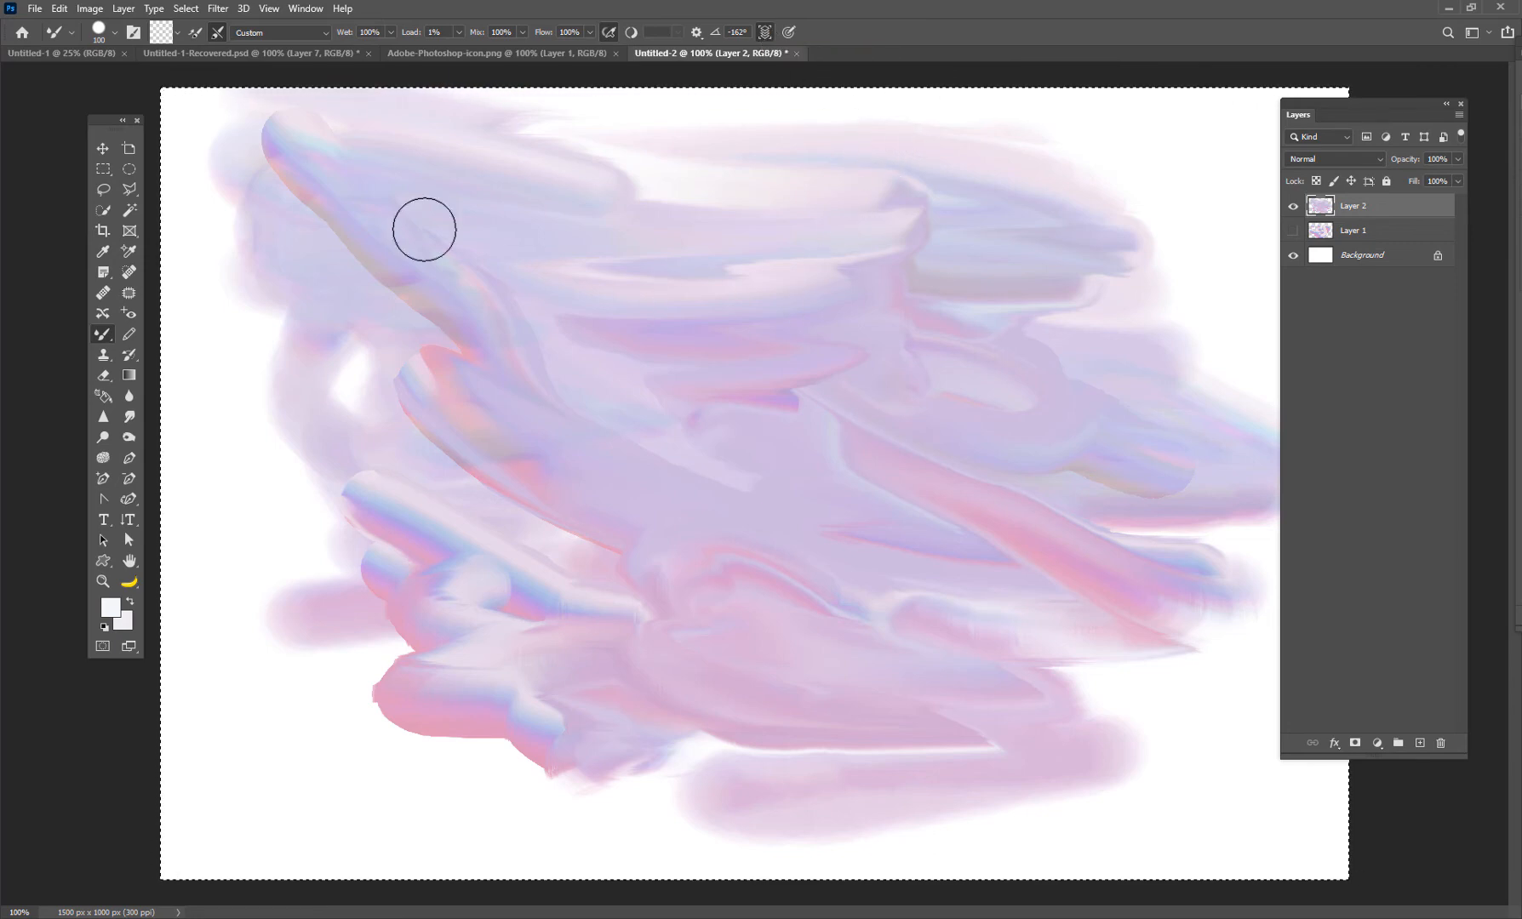
{"action": "mouse_move", "coordinate": [877, 331]}
{"action": "left_mouse_down"}
{"action": "mouse_move", "coordinate": [1144, 248]}
{"action": "mouse_move", "coordinate": [1092, 261]}
{"action": "mouse_move", "coordinate": [798, 202]}
{"action": "mouse_move", "coordinate": [774, 237]}
{"action": "mouse_move", "coordinate": [937, 255]}
{"action": "mouse_move", "coordinate": [811, 262]}
{"action": "mouse_move", "coordinate": [643, 216]}
{"action": "mouse_move", "coordinate": [909, 220]}
{"action": "mouse_move", "coordinate": [757, 191]}
{"action": "mouse_move", "coordinate": [681, 230]}
{"action": "mouse_move", "coordinate": [876, 207]}
{"action": "mouse_move", "coordinate": [740, 187]}
{"action": "mouse_move", "coordinate": [549, 194]}
{"action": "mouse_move", "coordinate": [524, 237]}
{"action": "mouse_move", "coordinate": [674, 229]}
{"action": "mouse_move", "coordinate": [599, 203]}
{"action": "mouse_move", "coordinate": [448, 189]}
{"action": "mouse_move", "coordinate": [560, 51]}
{"action": "left_mouse_up"}
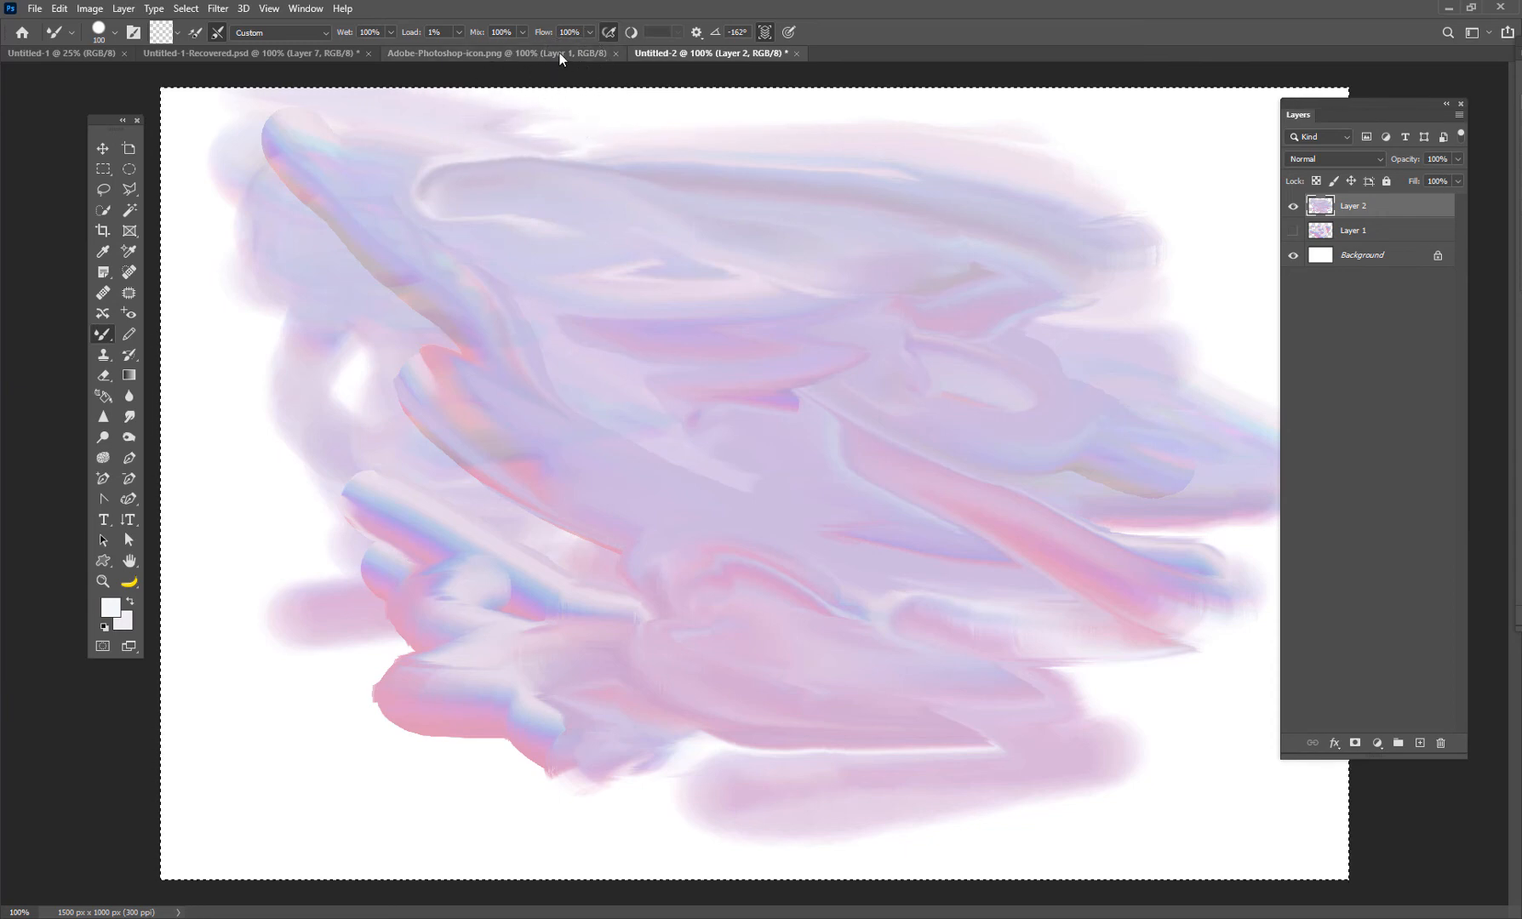
Lower Mix to 69% and blend the painted strokes along the left side of Layer 2
{"action": "left_click", "coordinate": [520, 32]}
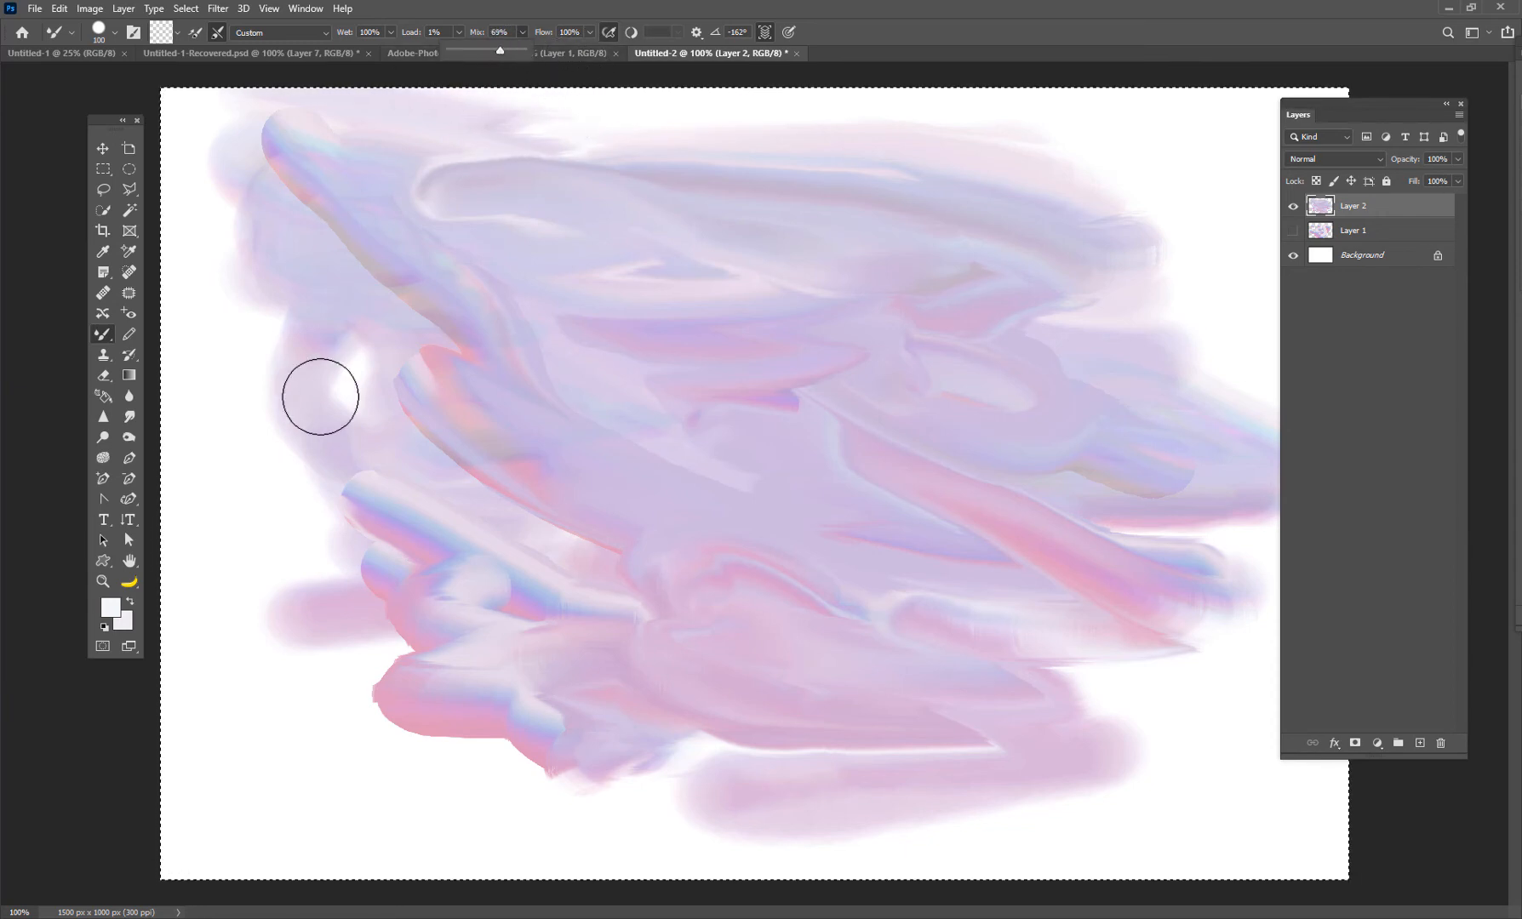
{"action": "left_click_drag", "start_coordinate": [412, 557], "coordinate": [328, 500]}
{"action": "mouse_move", "coordinate": [349, 533]}
{"action": "left_mouse_down"}
{"action": "mouse_move", "coordinate": [368, 584]}
{"action": "mouse_move", "coordinate": [330, 565]}
{"action": "mouse_move", "coordinate": [382, 572]}
{"action": "mouse_move", "coordinate": [408, 600]}
{"action": "mouse_move", "coordinate": [503, 566]}
{"action": "mouse_move", "coordinate": [414, 567]}
{"action": "mouse_move", "coordinate": [372, 522]}
{"action": "mouse_move", "coordinate": [307, 608]}
{"action": "mouse_move", "coordinate": [367, 592]}
{"action": "mouse_move", "coordinate": [287, 583]}
{"action": "mouse_move", "coordinate": [329, 535]}
{"action": "mouse_move", "coordinate": [314, 543]}
{"action": "mouse_move", "coordinate": [384, 546]}
{"action": "mouse_move", "coordinate": [319, 642]}
{"action": "mouse_move", "coordinate": [331, 540]}
{"action": "mouse_move", "coordinate": [495, 532]}
{"action": "mouse_move", "coordinate": [351, 462]}
{"action": "mouse_move", "coordinate": [262, 530]}
{"action": "mouse_move", "coordinate": [304, 524]}
{"action": "mouse_move", "coordinate": [297, 510]}
{"action": "mouse_move", "coordinate": [326, 483]}
{"action": "mouse_move", "coordinate": [317, 428]}
{"action": "mouse_move", "coordinate": [323, 476]}
{"action": "mouse_move", "coordinate": [440, 456]}
{"action": "mouse_move", "coordinate": [363, 450]}
{"action": "mouse_move", "coordinate": [414, 417]}
{"action": "mouse_move", "coordinate": [326, 447]}
{"action": "mouse_move", "coordinate": [400, 382]}
{"action": "mouse_move", "coordinate": [396, 343]}
{"action": "mouse_move", "coordinate": [326, 457]}
{"action": "mouse_move", "coordinate": [421, 349]}
{"action": "left_mouse_up"}
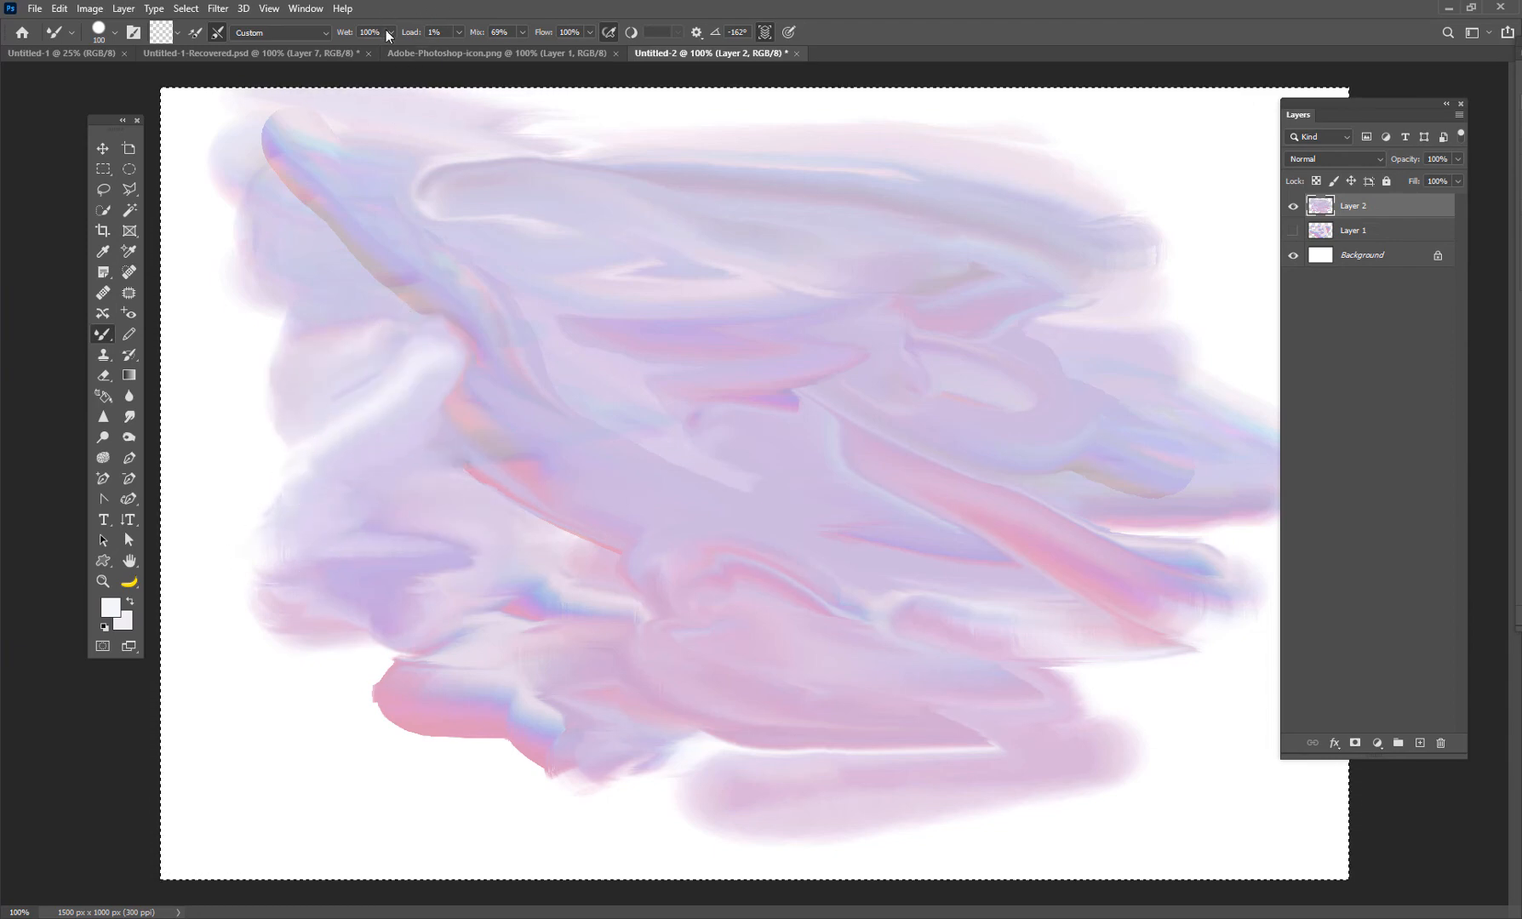
Lower Wet to 65% and blend the colours through the lower and central areas of Layer 2
{"action": "left_click", "coordinate": [391, 32]}
{"action": "left_click_drag", "start_coordinate": [368, 53], "coordinate": [366, 52]}
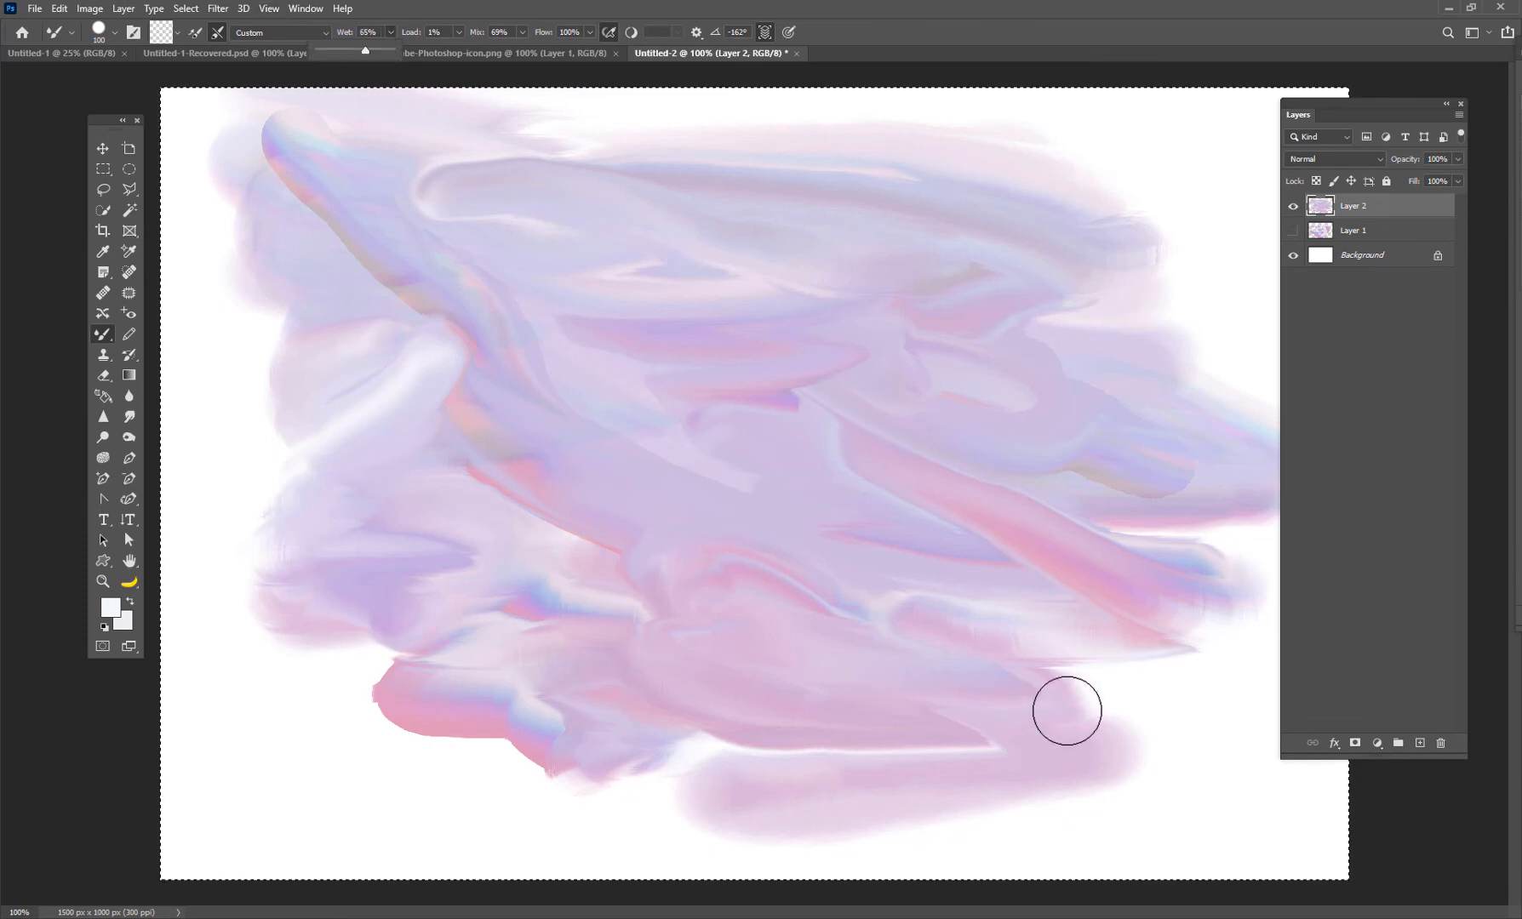
{"action": "mouse_move", "coordinate": [1067, 710]}
{"action": "left_mouse_down"}
{"action": "mouse_move", "coordinate": [1116, 687]}
{"action": "mouse_move", "coordinate": [1053, 694]}
{"action": "mouse_move", "coordinate": [1170, 774]}
{"action": "mouse_move", "coordinate": [1051, 754]}
{"action": "mouse_move", "coordinate": [1186, 807]}
{"action": "mouse_move", "coordinate": [996, 782]}
{"action": "mouse_move", "coordinate": [1117, 810]}
{"action": "mouse_move", "coordinate": [1205, 782]}
{"action": "mouse_move", "coordinate": [1059, 761]}
{"action": "mouse_move", "coordinate": [1237, 755]}
{"action": "mouse_move", "coordinate": [1093, 745]}
{"action": "mouse_move", "coordinate": [1178, 780]}
{"action": "mouse_move", "coordinate": [1211, 860]}
{"action": "mouse_move", "coordinate": [1035, 809]}
{"action": "mouse_move", "coordinate": [1220, 841]}
{"action": "mouse_move", "coordinate": [976, 796]}
{"action": "mouse_move", "coordinate": [732, 778]}
{"action": "mouse_move", "coordinate": [1011, 800]}
{"action": "mouse_move", "coordinate": [622, 804]}
{"action": "mouse_move", "coordinate": [717, 852]}
{"action": "mouse_move", "coordinate": [842, 833]}
{"action": "mouse_move", "coordinate": [592, 803]}
{"action": "mouse_move", "coordinate": [667, 782]}
{"action": "mouse_move", "coordinate": [905, 775]}
{"action": "mouse_move", "coordinate": [401, 749]}
{"action": "mouse_move", "coordinate": [438, 761]}
{"action": "mouse_move", "coordinate": [709, 806]}
{"action": "mouse_move", "coordinate": [492, 649]}
{"action": "mouse_move", "coordinate": [560, 696]}
{"action": "mouse_move", "coordinate": [442, 751]}
{"action": "mouse_move", "coordinate": [435, 692]}
{"action": "mouse_move", "coordinate": [394, 711]}
{"action": "mouse_move", "coordinate": [395, 697]}
{"action": "mouse_move", "coordinate": [466, 677]}
{"action": "mouse_move", "coordinate": [294, 627]}
{"action": "mouse_move", "coordinate": [548, 695]}
{"action": "mouse_move", "coordinate": [530, 663]}
{"action": "mouse_move", "coordinate": [330, 633]}
{"action": "mouse_move", "coordinate": [366, 704]}
{"action": "mouse_move", "coordinate": [493, 653]}
{"action": "mouse_move", "coordinate": [345, 675]}
{"action": "mouse_move", "coordinate": [586, 706]}
{"action": "mouse_move", "coordinate": [518, 685]}
{"action": "mouse_move", "coordinate": [359, 686]}
{"action": "mouse_move", "coordinate": [433, 689]}
{"action": "mouse_move", "coordinate": [596, 615]}
{"action": "mouse_move", "coordinate": [546, 622]}
{"action": "mouse_move", "coordinate": [784, 598]}
{"action": "mouse_move", "coordinate": [551, 595]}
{"action": "mouse_move", "coordinate": [821, 544]}
{"action": "mouse_move", "coordinate": [543, 495]}
{"action": "mouse_move", "coordinate": [706, 495]}
{"action": "mouse_move", "coordinate": [681, 484]}
{"action": "mouse_move", "coordinate": [462, 516]}
{"action": "mouse_move", "coordinate": [703, 532]}
{"action": "mouse_move", "coordinate": [888, 503]}
{"action": "mouse_move", "coordinate": [516, 452]}
{"action": "mouse_move", "coordinate": [836, 459]}
{"action": "left_mouse_up"}
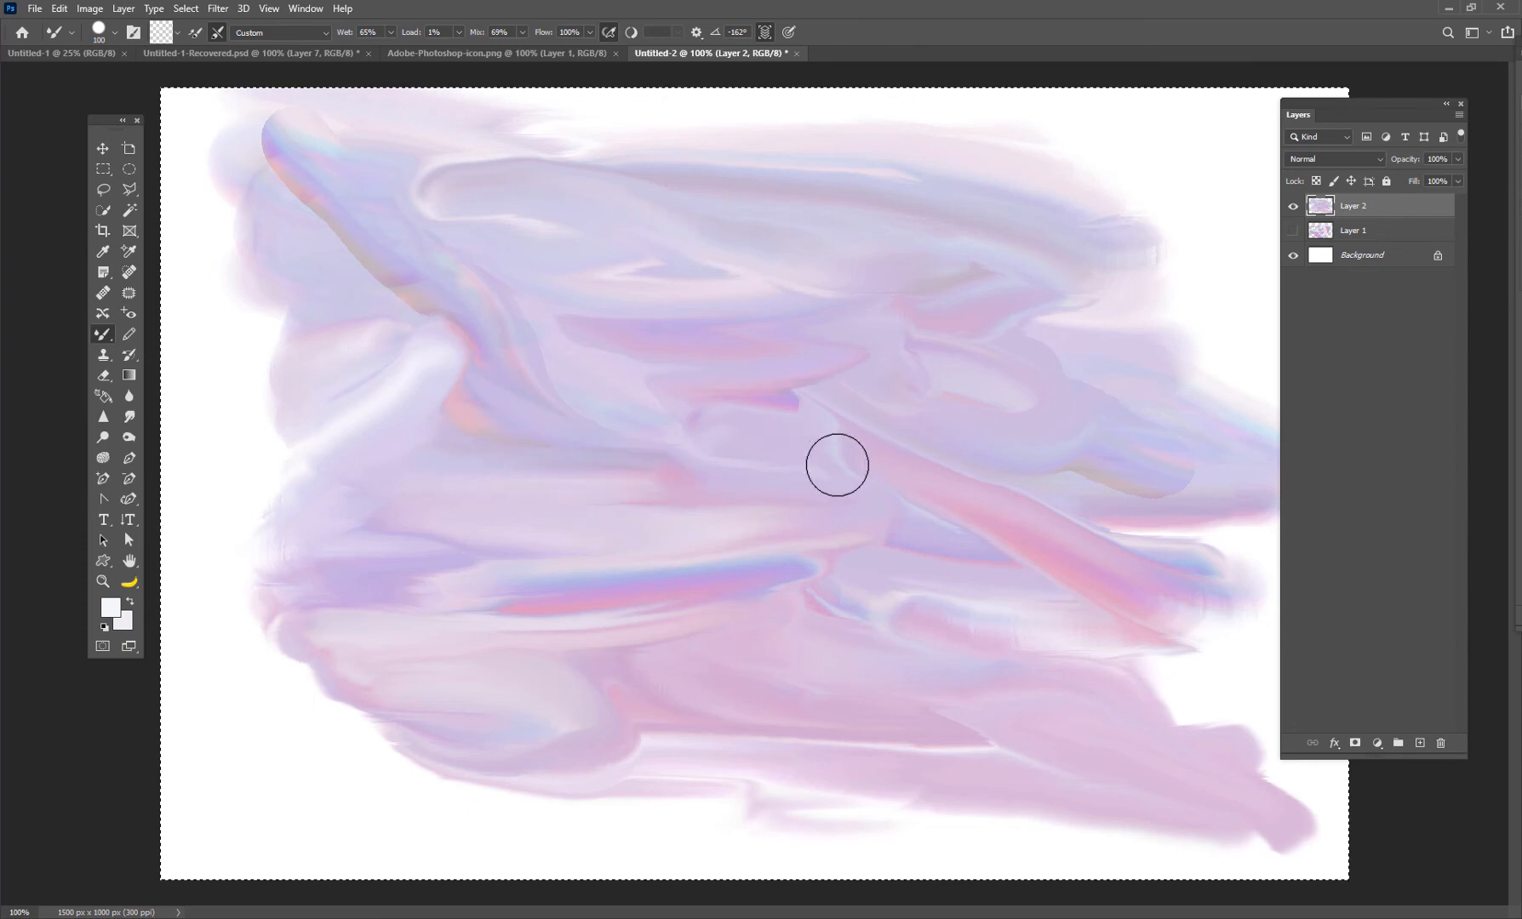
{"action": "mouse_move", "coordinate": [534, 622]}
{"action": "left_mouse_down"}
{"action": "mouse_move", "coordinate": [298, 545]}
{"action": "mouse_move", "coordinate": [722, 556]}
{"action": "mouse_move", "coordinate": [967, 528]}
{"action": "mouse_move", "coordinate": [931, 453]}
{"action": "mouse_move", "coordinate": [481, 344]}
{"action": "mouse_move", "coordinate": [437, 383]}
{"action": "mouse_move", "coordinate": [734, 413]}
{"action": "mouse_move", "coordinate": [1087, 341]}
{"action": "mouse_move", "coordinate": [1064, 323]}
{"action": "mouse_move", "coordinate": [654, 335]}
{"action": "mouse_move", "coordinate": [1078, 268]}
{"action": "mouse_move", "coordinate": [1063, 253]}
{"action": "mouse_move", "coordinate": [1001, 259]}
{"action": "mouse_move", "coordinate": [1080, 228]}
{"action": "mouse_move", "coordinate": [580, 156]}
{"action": "mouse_move", "coordinate": [452, 184]}
{"action": "mouse_move", "coordinate": [509, 256]}
{"action": "mouse_move", "coordinate": [662, 268]}
{"action": "mouse_move", "coordinate": [286, 298]}
{"action": "mouse_move", "coordinate": [483, 362]}
{"action": "mouse_move", "coordinate": [256, 329]}
{"action": "mouse_move", "coordinate": [396, 193]}
{"action": "mouse_move", "coordinate": [225, 204]}
{"action": "mouse_move", "coordinate": [360, 242]}
{"action": "mouse_move", "coordinate": [348, 254]}
{"action": "mouse_move", "coordinate": [259, 216]}
{"action": "mouse_move", "coordinate": [446, 176]}
{"action": "mouse_move", "coordinate": [578, 296]}
{"action": "mouse_move", "coordinate": [720, 464]}
{"action": "mouse_move", "coordinate": [551, 451]}
{"action": "mouse_move", "coordinate": [395, 412]}
{"action": "mouse_move", "coordinate": [317, 421]}
{"action": "mouse_move", "coordinate": [409, 334]}
{"action": "mouse_move", "coordinate": [297, 507]}
{"action": "mouse_move", "coordinate": [364, 573]}
{"action": "mouse_move", "coordinate": [451, 484]}
{"action": "mouse_move", "coordinate": [293, 459]}
{"action": "mouse_move", "coordinate": [386, 448]}
{"action": "mouse_move", "coordinate": [391, 550]}
{"action": "mouse_move", "coordinate": [256, 568]}
{"action": "mouse_move", "coordinate": [334, 507]}
{"action": "mouse_move", "coordinate": [329, 469]}
{"action": "left_mouse_up"}
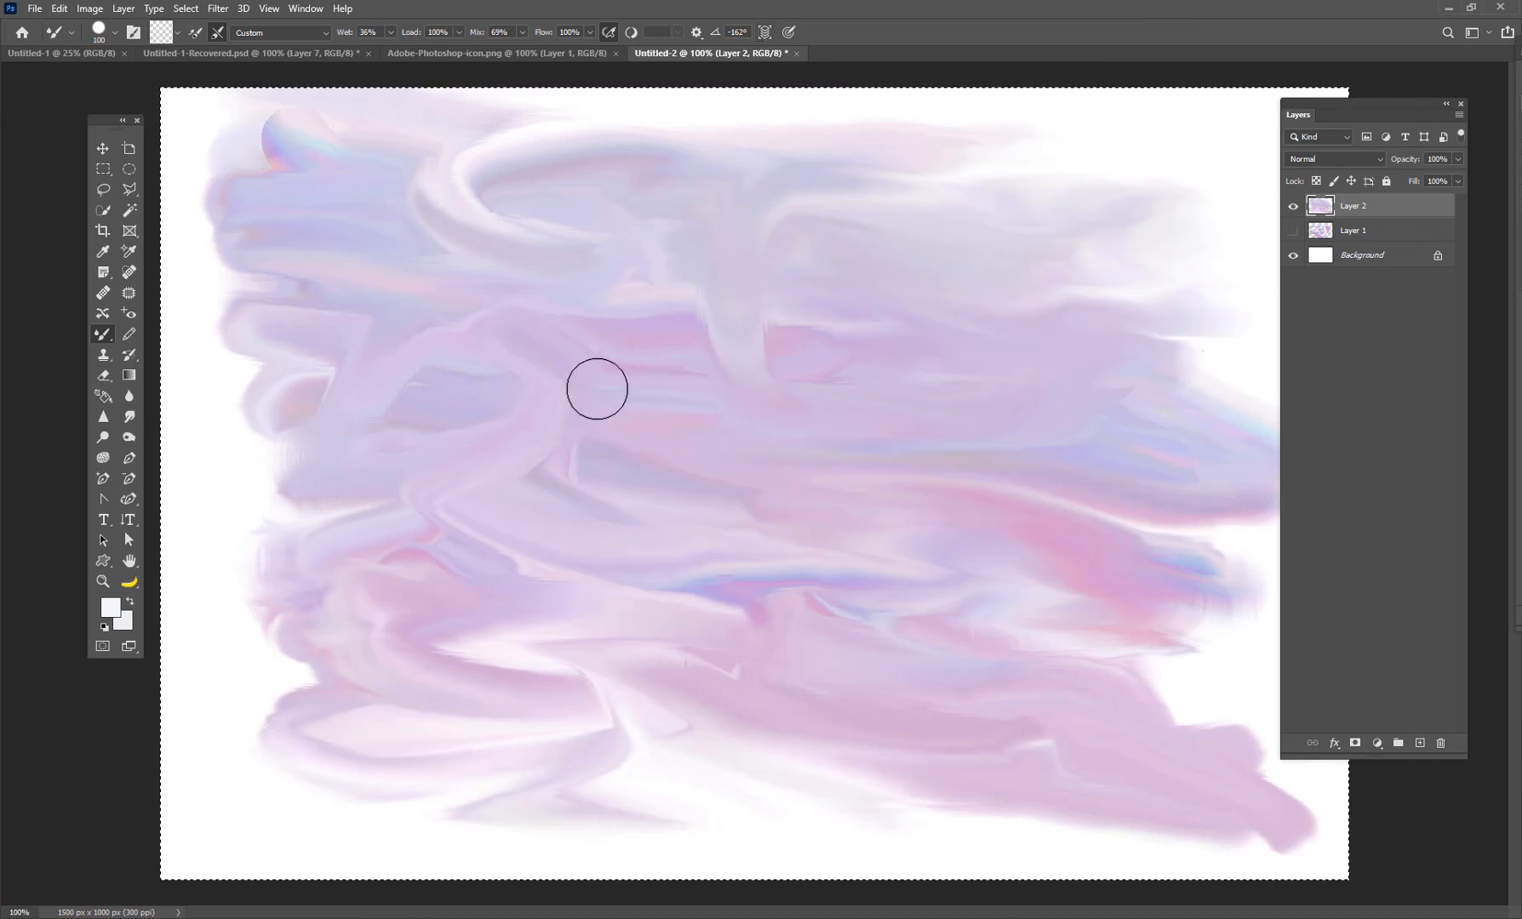
Blend the left and upper areas of the painting with Wet 36%, Load 100% and Mix 69%
{"action": "mouse_move", "coordinate": [490, 459]}
{"action": "left_mouse_down"}
{"action": "mouse_move", "coordinate": [629, 451]}
{"action": "mouse_move", "coordinate": [694, 354]}
{"action": "mouse_move", "coordinate": [923, 332]}
{"action": "mouse_move", "coordinate": [695, 351]}
{"action": "mouse_move", "coordinate": [822, 281]}
{"action": "mouse_move", "coordinate": [802, 353]}
{"action": "mouse_move", "coordinate": [615, 332]}
{"action": "mouse_move", "coordinate": [624, 505]}
{"action": "mouse_move", "coordinate": [401, 337]}
{"action": "mouse_move", "coordinate": [323, 445]}
{"action": "mouse_move", "coordinate": [380, 394]}
{"action": "mouse_move", "coordinate": [312, 455]}
{"action": "mouse_move", "coordinate": [316, 363]}
{"action": "mouse_move", "coordinate": [374, 376]}
{"action": "mouse_move", "coordinate": [506, 631]}
{"action": "mouse_move", "coordinate": [675, 708]}
{"action": "mouse_move", "coordinate": [604, 716]}
{"action": "mouse_move", "coordinate": [741, 693]}
{"action": "mouse_move", "coordinate": [615, 669]}
{"action": "mouse_move", "coordinate": [625, 637]}
{"action": "mouse_move", "coordinate": [826, 810]}
{"action": "mouse_move", "coordinate": [520, 771]}
{"action": "mouse_move", "coordinate": [587, 723]}
{"action": "mouse_move", "coordinate": [614, 744]}
{"action": "mouse_move", "coordinate": [972, 641]}
{"action": "mouse_move", "coordinate": [964, 587]}
{"action": "mouse_move", "coordinate": [633, 581]}
{"action": "mouse_move", "coordinate": [968, 601]}
{"action": "mouse_move", "coordinate": [384, 476]}
{"action": "mouse_move", "coordinate": [452, 333]}
{"action": "mouse_move", "coordinate": [430, 473]}
{"action": "mouse_move", "coordinate": [490, 483]}
{"action": "mouse_move", "coordinate": [469, 459]}
{"action": "left_mouse_up"}
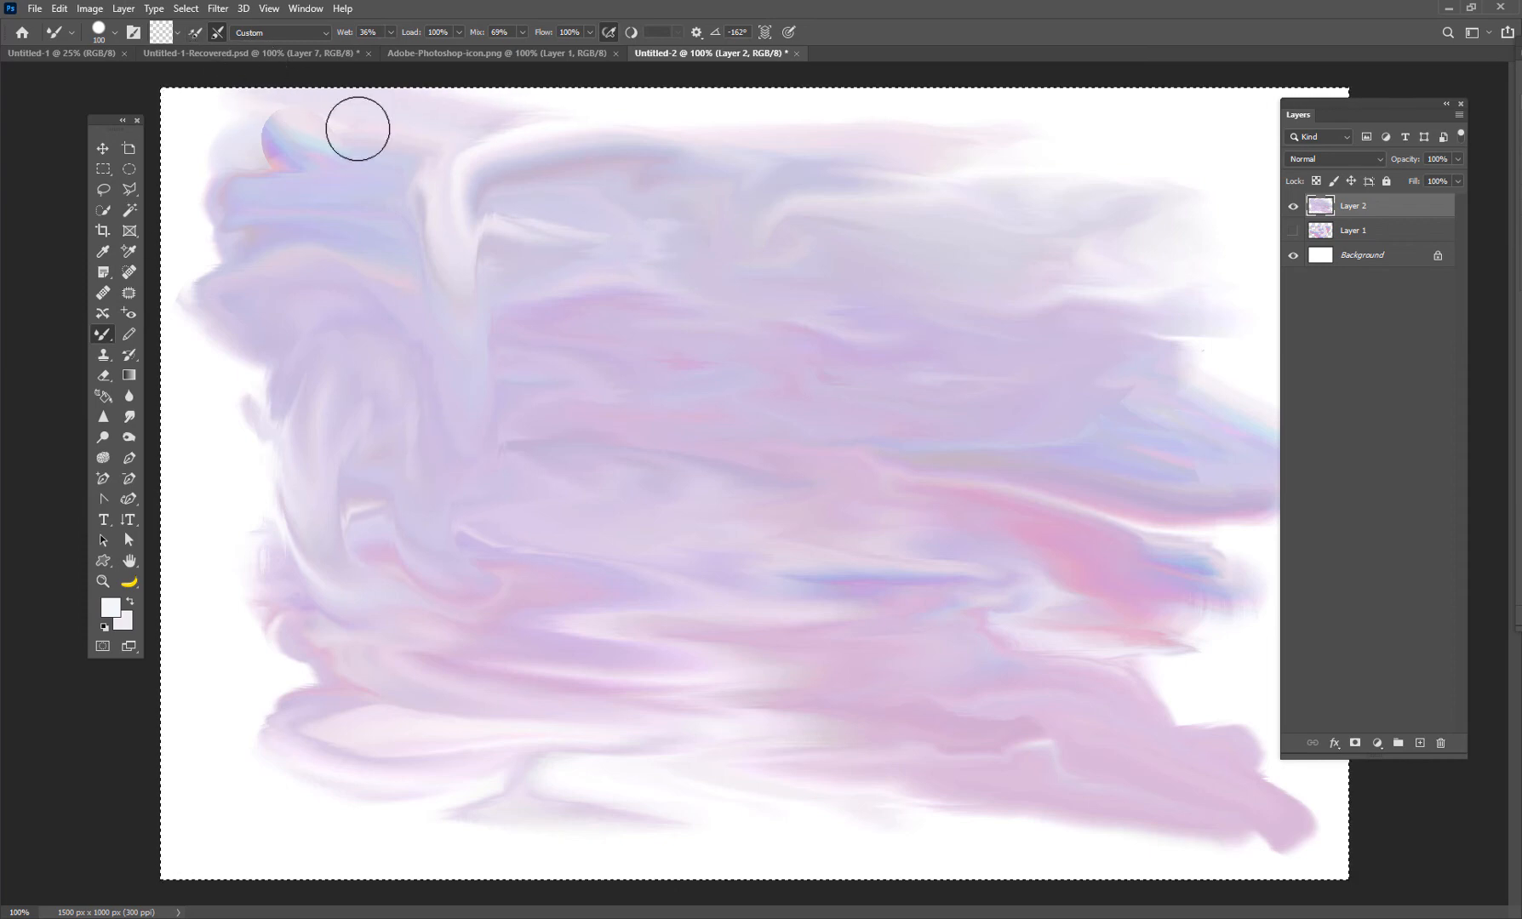
{"action": "mouse_move", "coordinate": [612, 357]}
{"action": "left_mouse_down"}
{"action": "mouse_move", "coordinate": [517, 253]}
{"action": "mouse_move", "coordinate": [466, 278]}
{"action": "mouse_move", "coordinate": [399, 196]}
{"action": "mouse_move", "coordinate": [558, 239]}
{"action": "mouse_move", "coordinate": [380, 204]}
{"action": "left_mouse_up"}
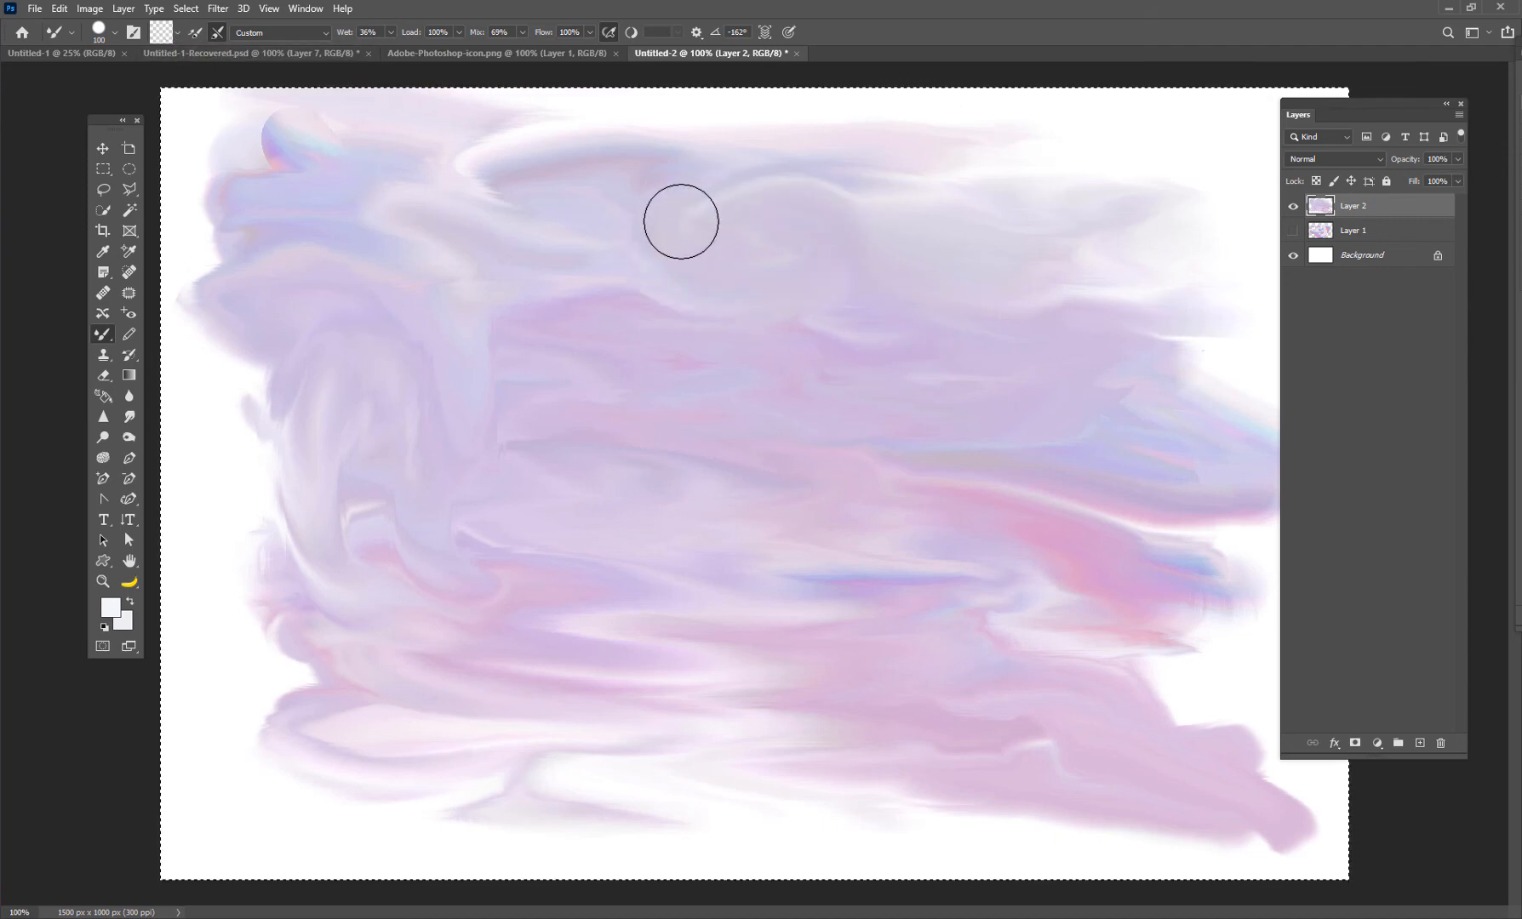
{"action": "mouse_move", "coordinate": [354, 370]}
{"action": "left_mouse_down"}
{"action": "mouse_move", "coordinate": [265, 430]}
{"action": "mouse_move", "coordinate": [364, 492]}
{"action": "mouse_move", "coordinate": [331, 410]}
{"action": "mouse_move", "coordinate": [339, 445]}
{"action": "mouse_move", "coordinate": [299, 523]}
{"action": "mouse_move", "coordinate": [285, 374]}
{"action": "left_mouse_up"}
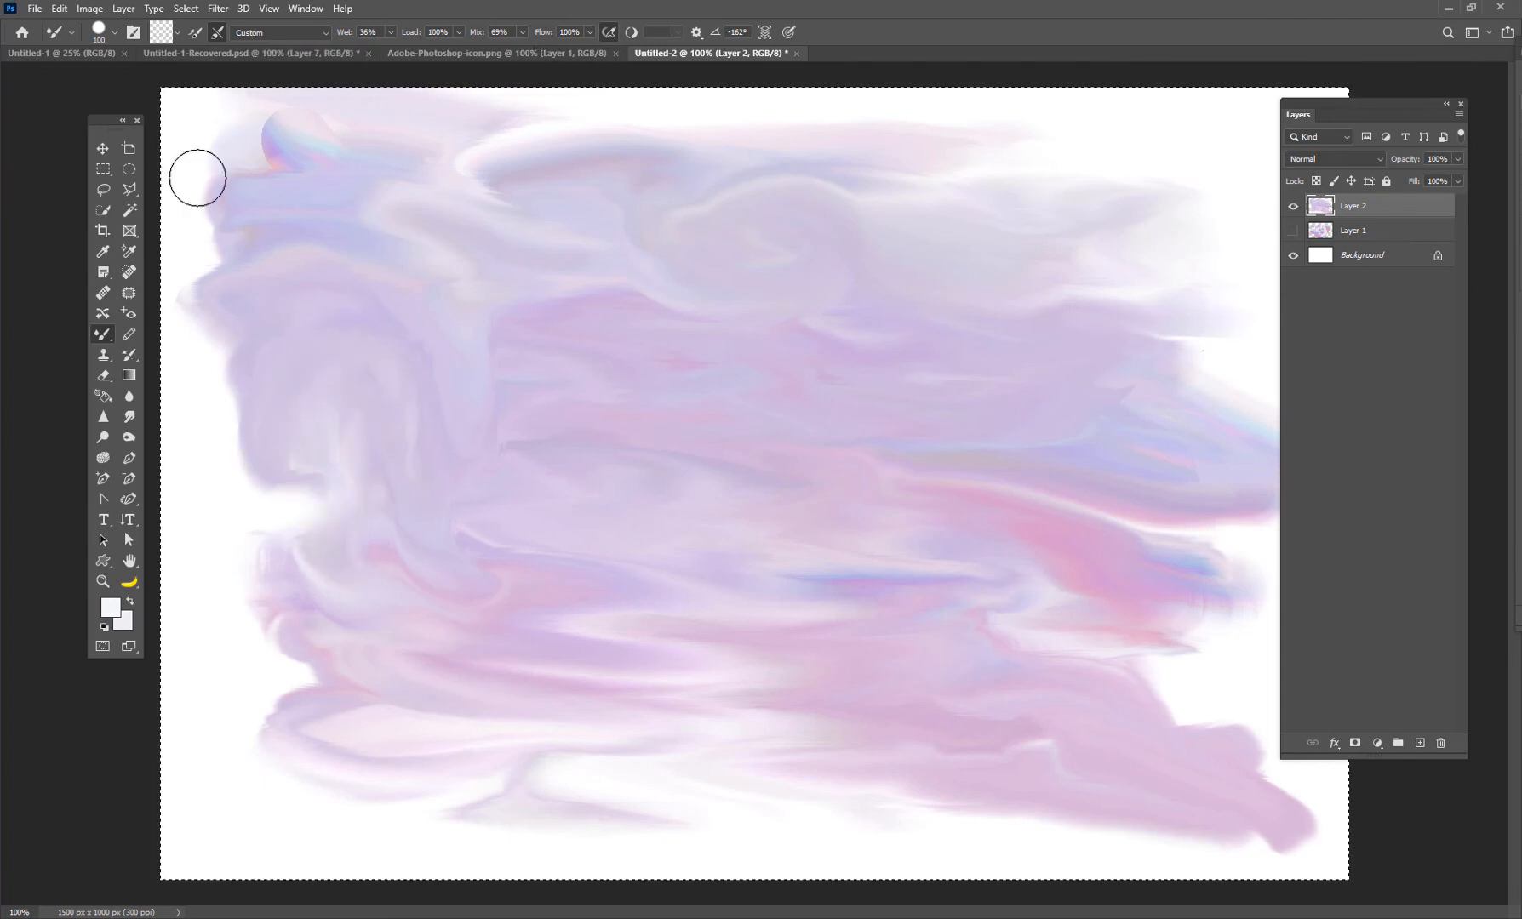
{"action": "mouse_move", "coordinate": [194, 170]}
{"action": "left_mouse_down"}
{"action": "mouse_move", "coordinate": [217, 127]}
{"action": "mouse_move", "coordinate": [519, 198]}
{"action": "mouse_move", "coordinate": [288, 124]}
{"action": "mouse_move", "coordinate": [284, 158]}
{"action": "left_mouse_up"}
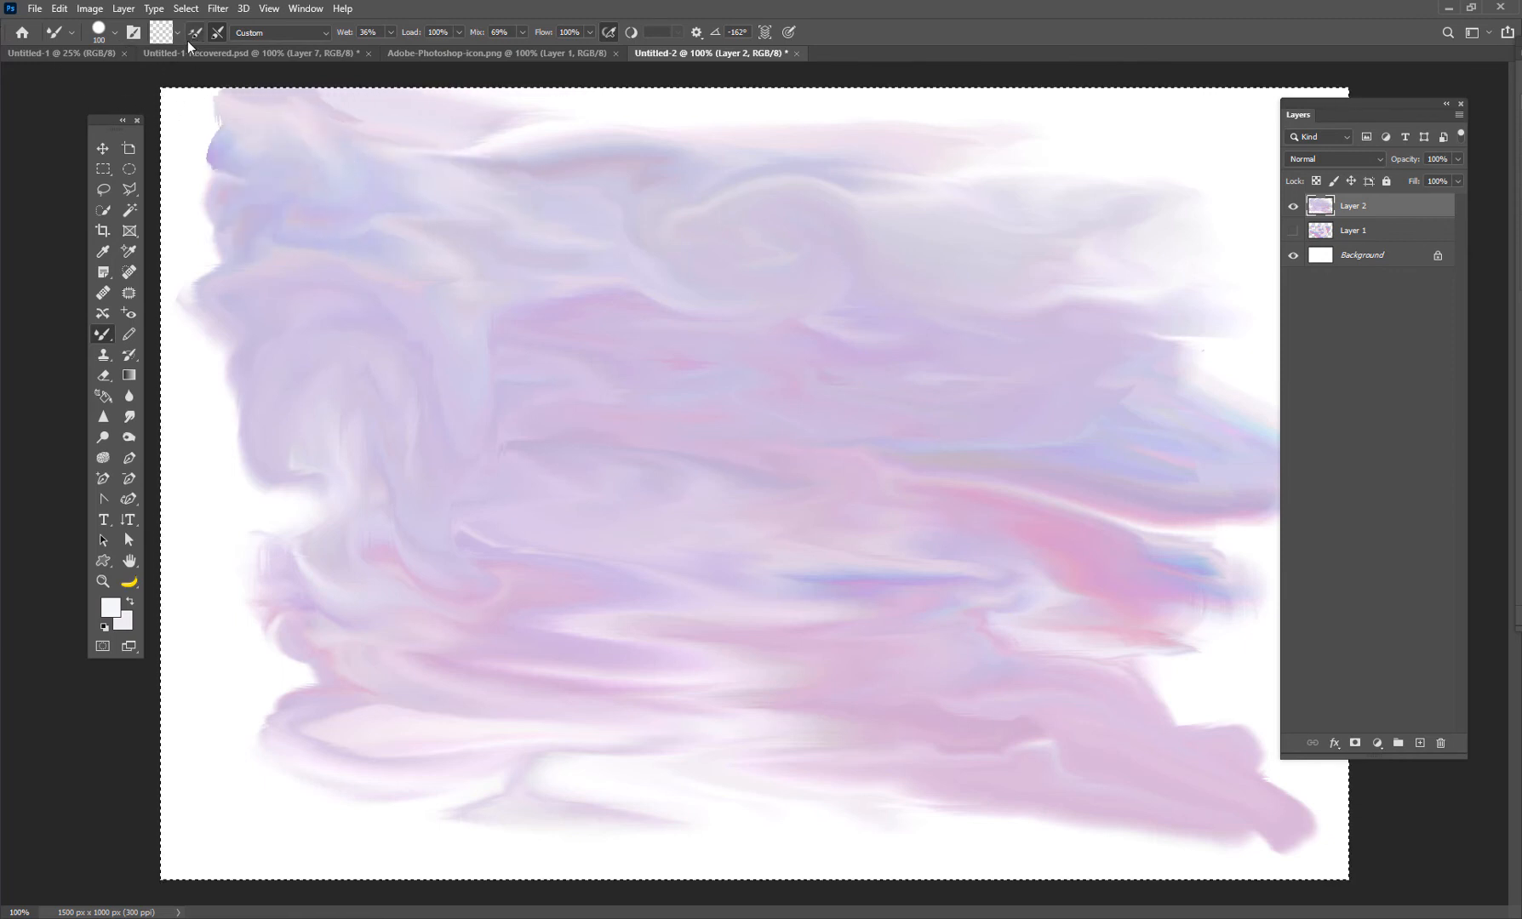
Save the current Mixer Brush as a preset named MIXY, including brush size, tool settings and color
{"action": "left_click", "coordinate": [114, 33]}
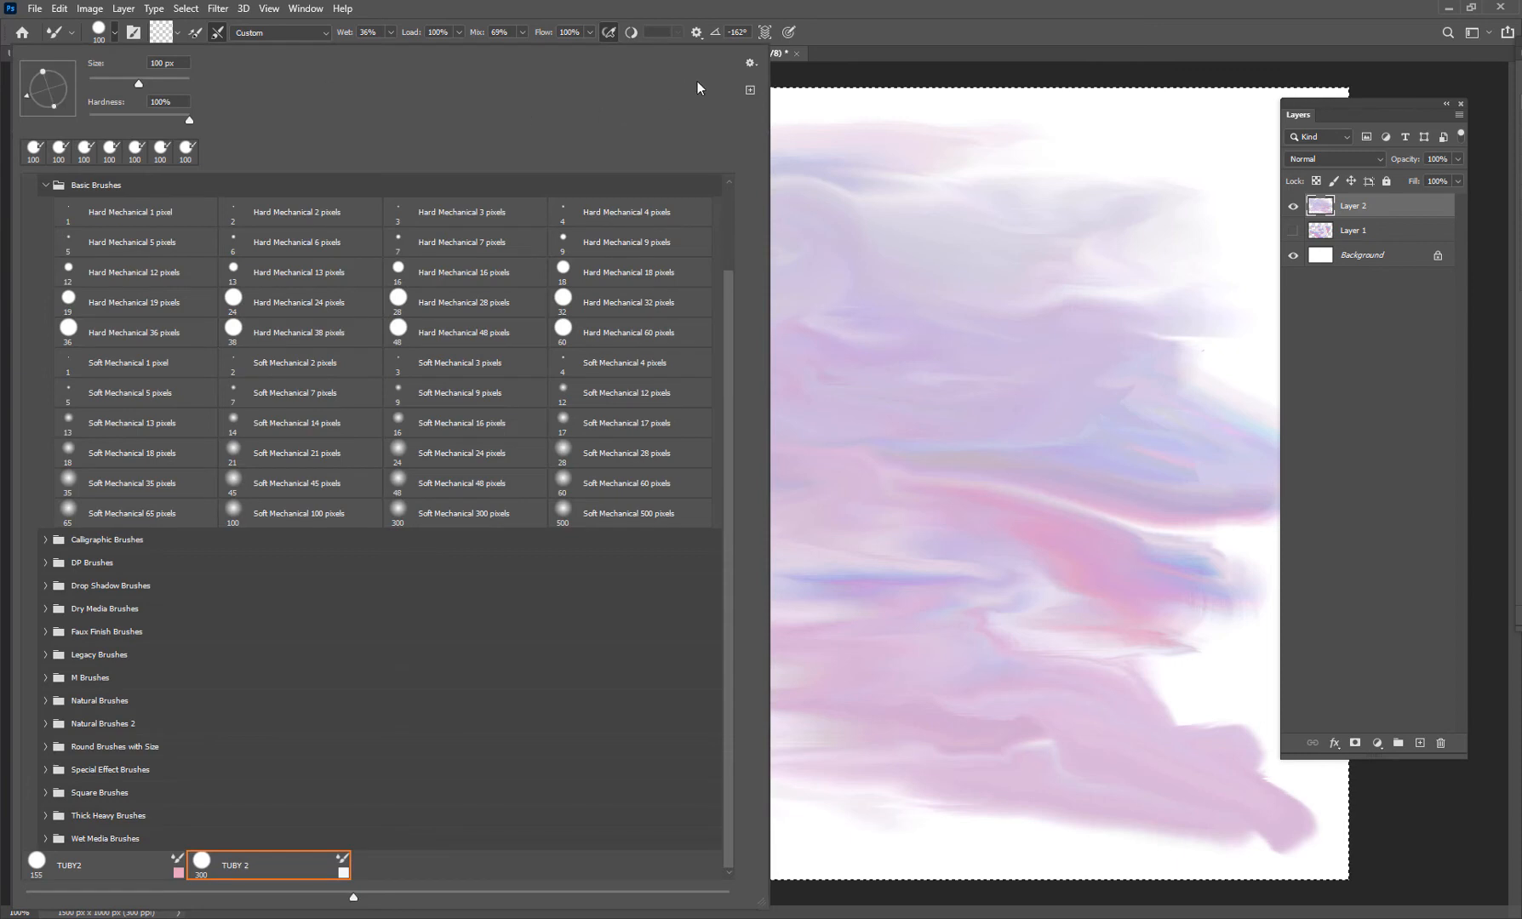
{"action": "left_click", "coordinate": [750, 64]}
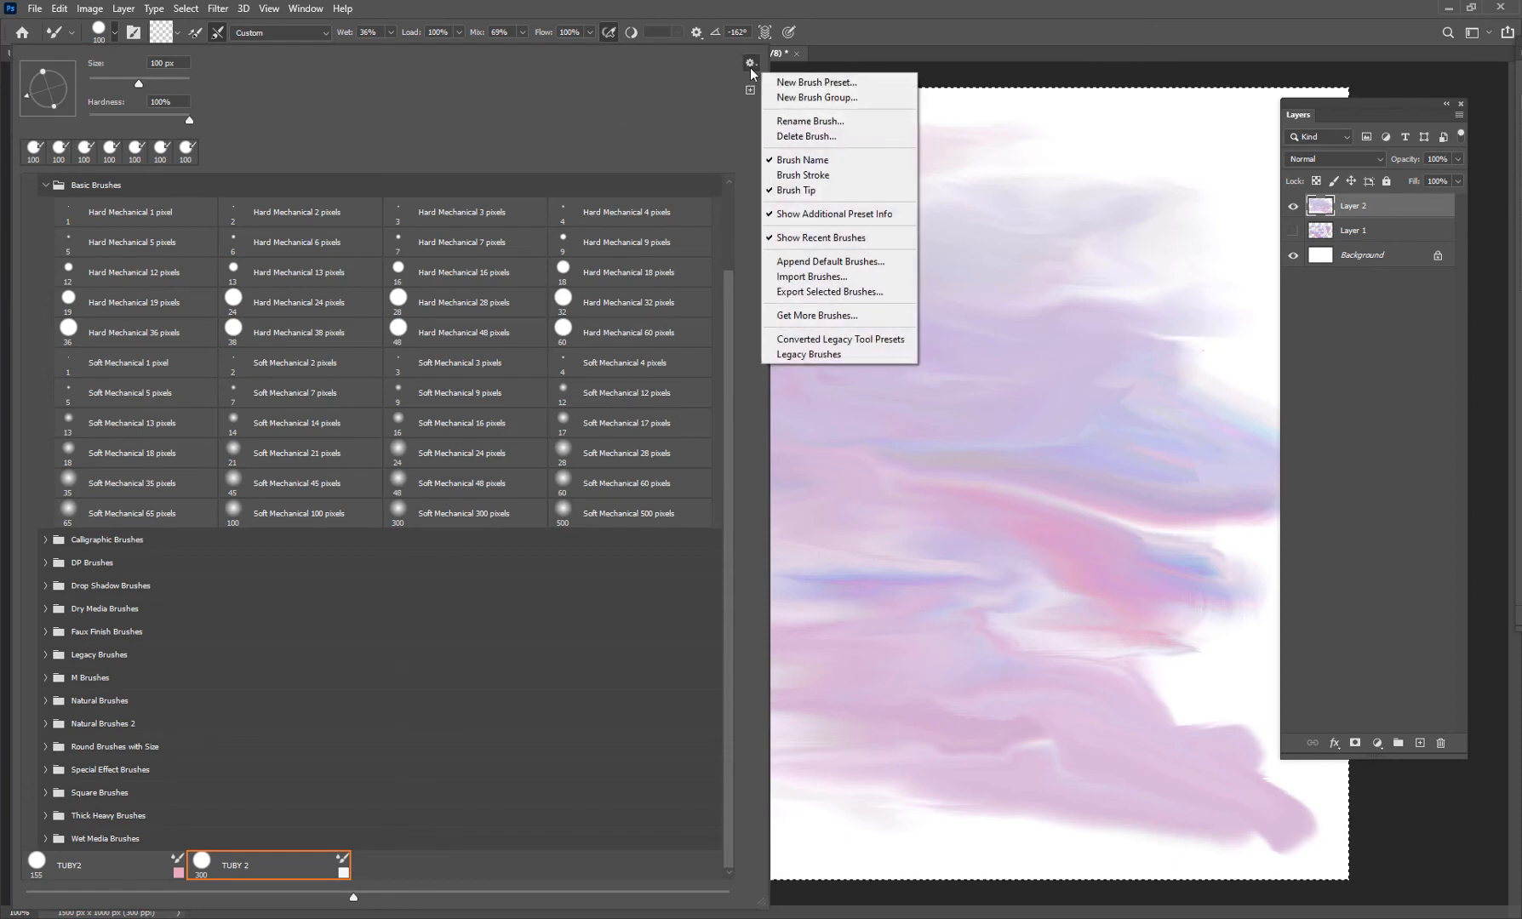
{"action": "left_click", "coordinate": [805, 82]}
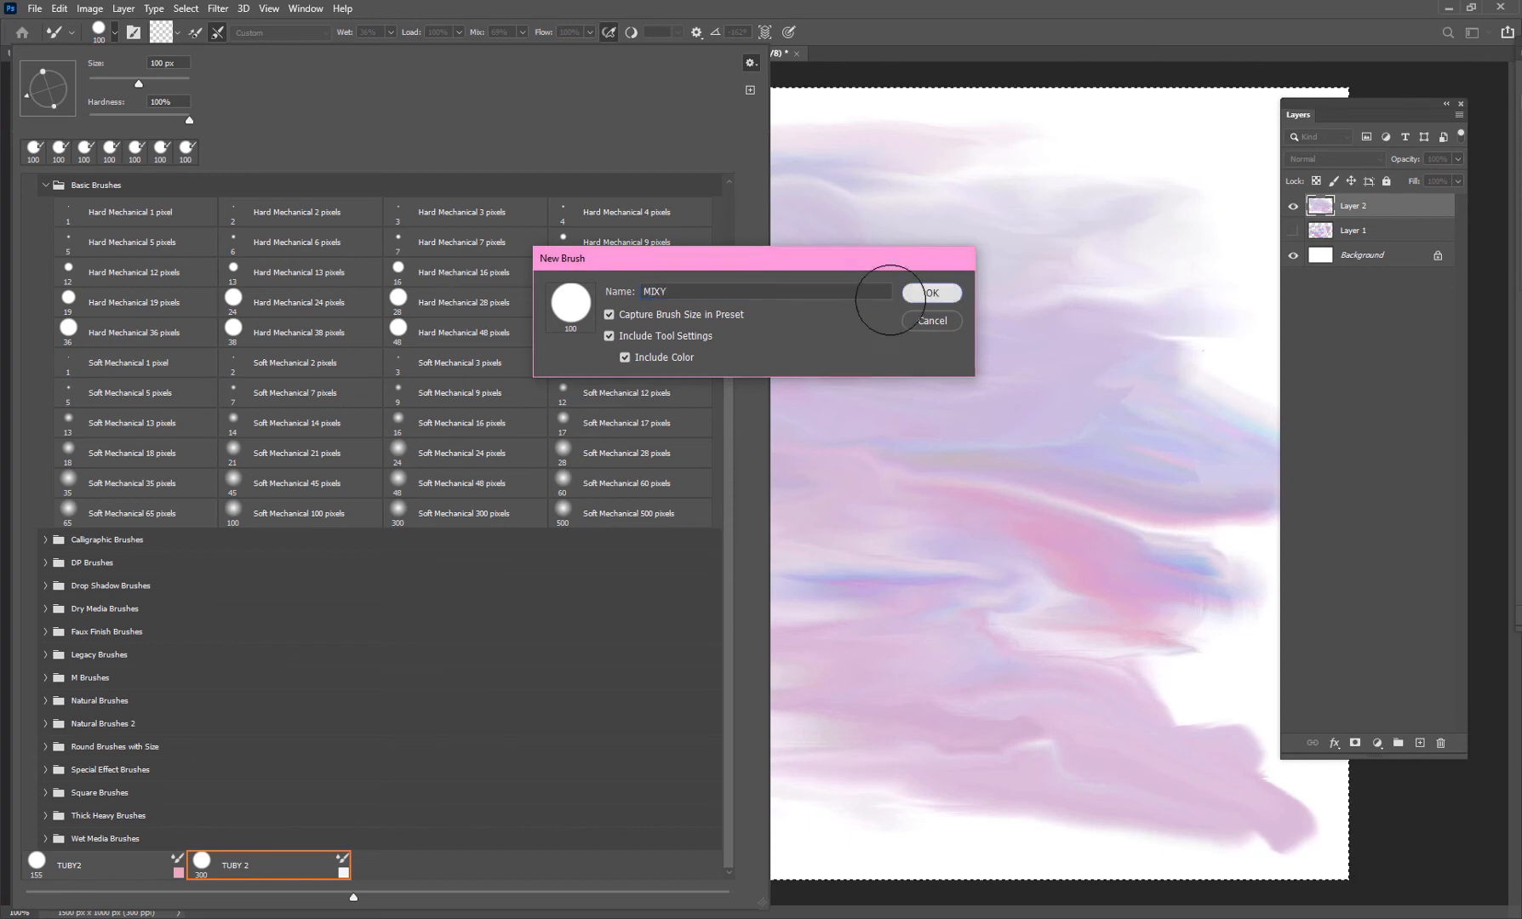
{"action": "left_click", "coordinate": [931, 293]}
Clear all the paint from Layer 2 and remove the selection
{"action": "left_click", "coordinate": [1382, 208]}
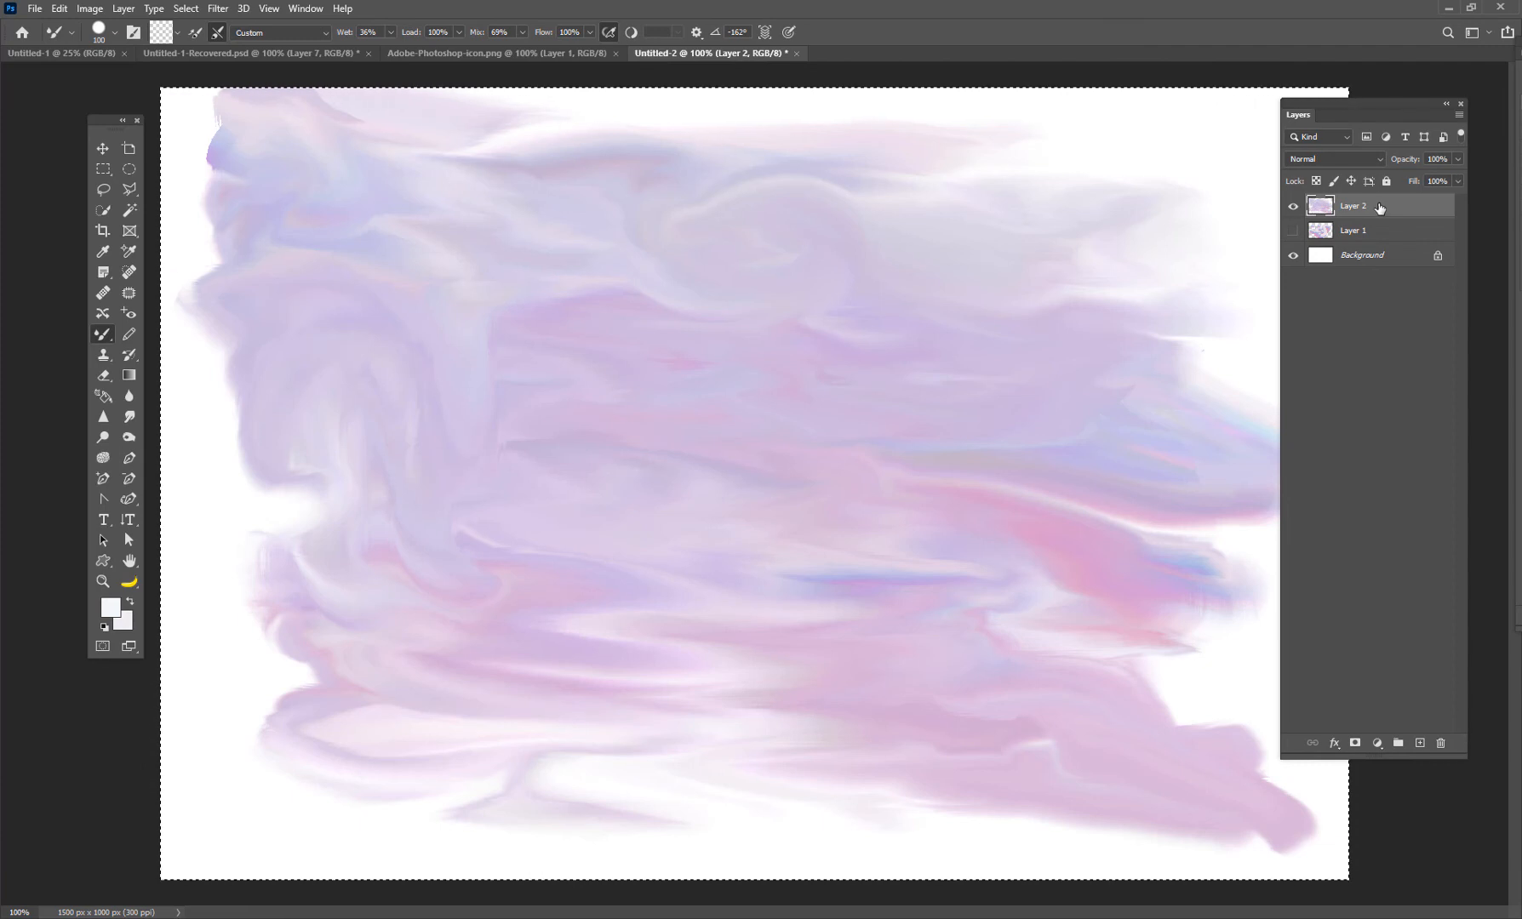
{"action": "key", "text": "ctrl+a"}
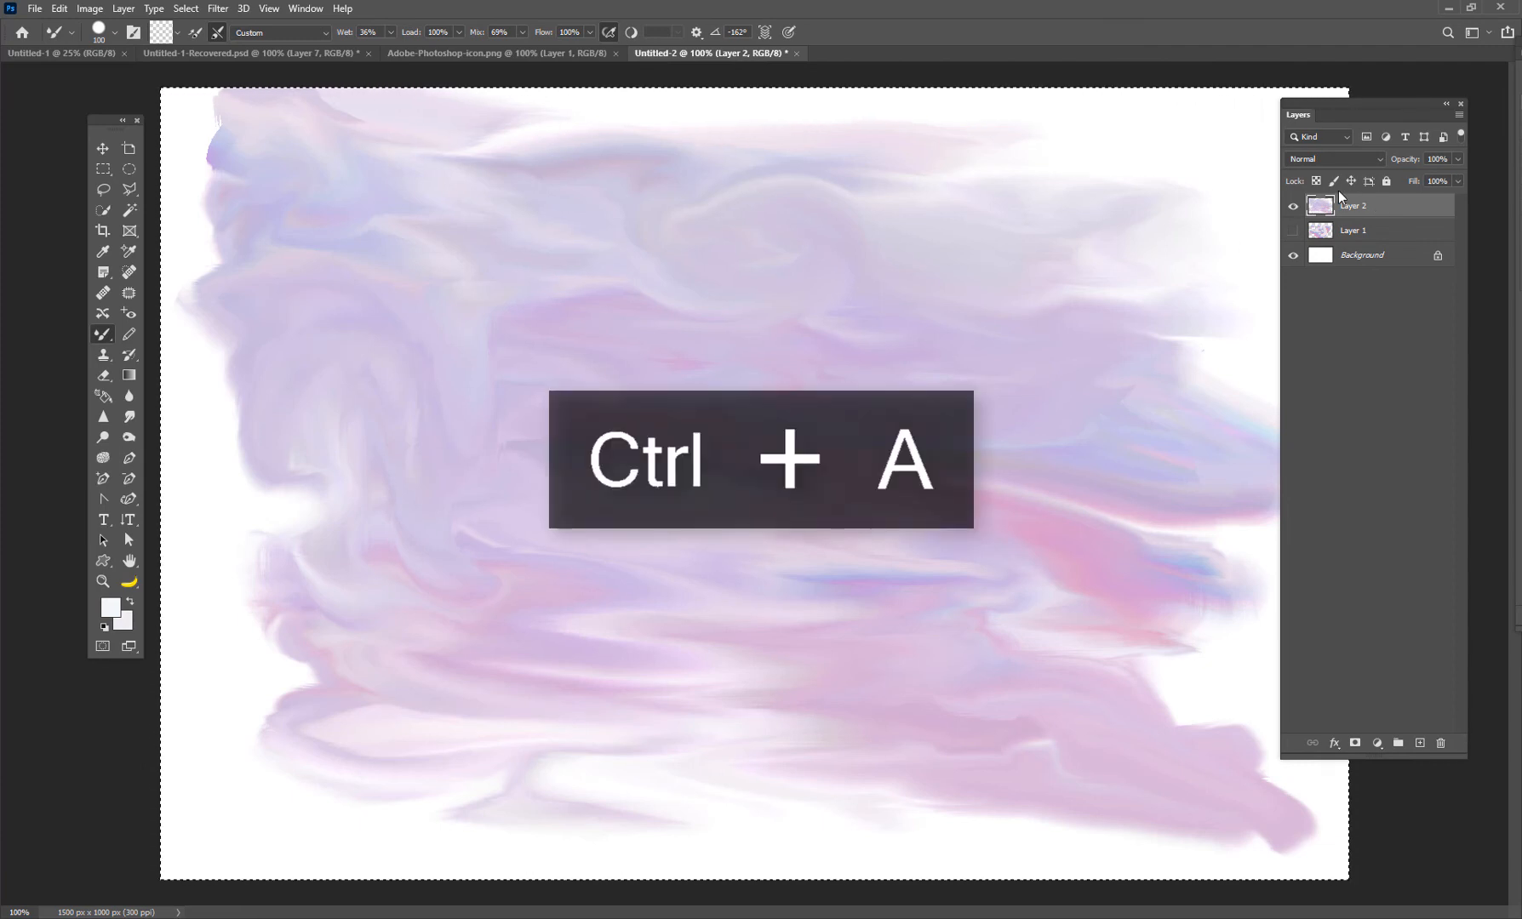
{"action": "key", "text": "Delete"}
{"action": "key", "text": "ctrl+d"}
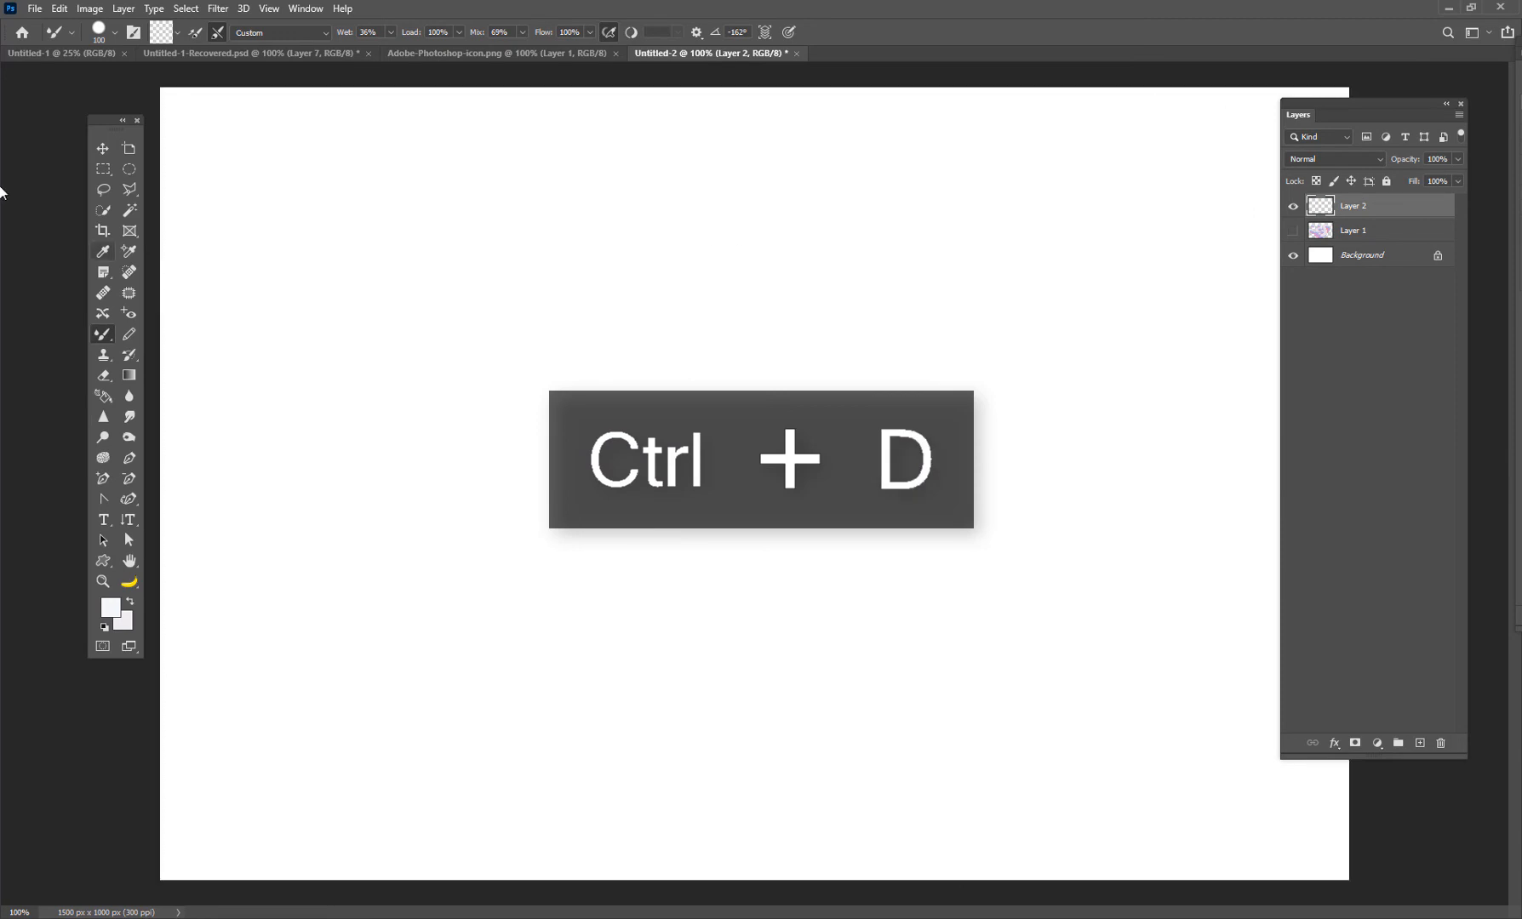
Load the TUBY 2 preset and paint one thick, curved gradient tube across the middle of the canvas
{"action": "left_click", "coordinate": [117, 39]}
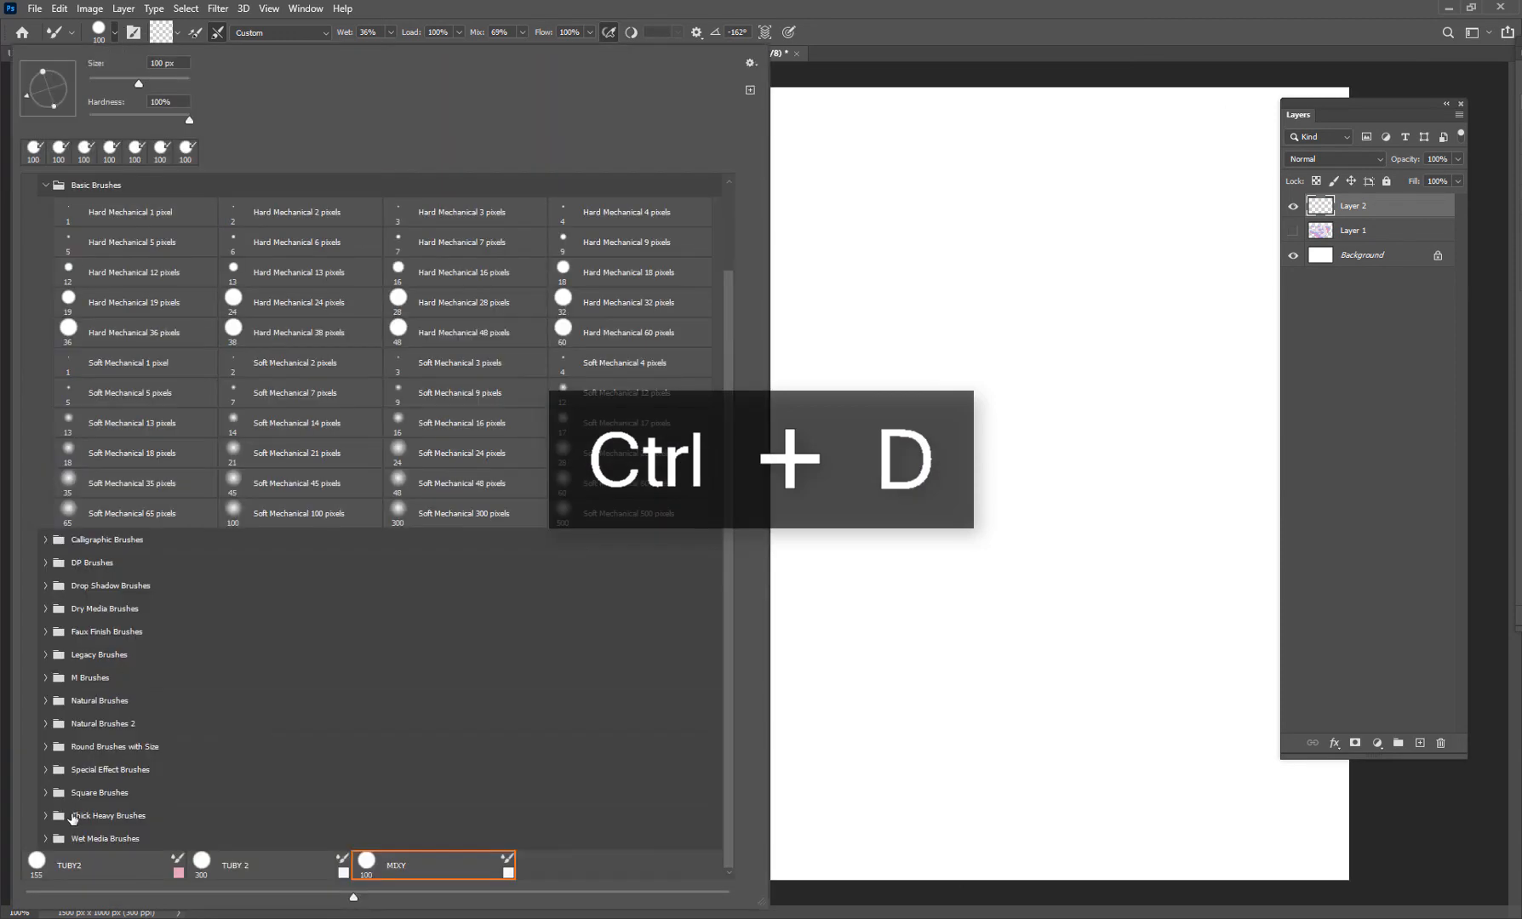
{"action": "left_click", "coordinate": [297, 851]}
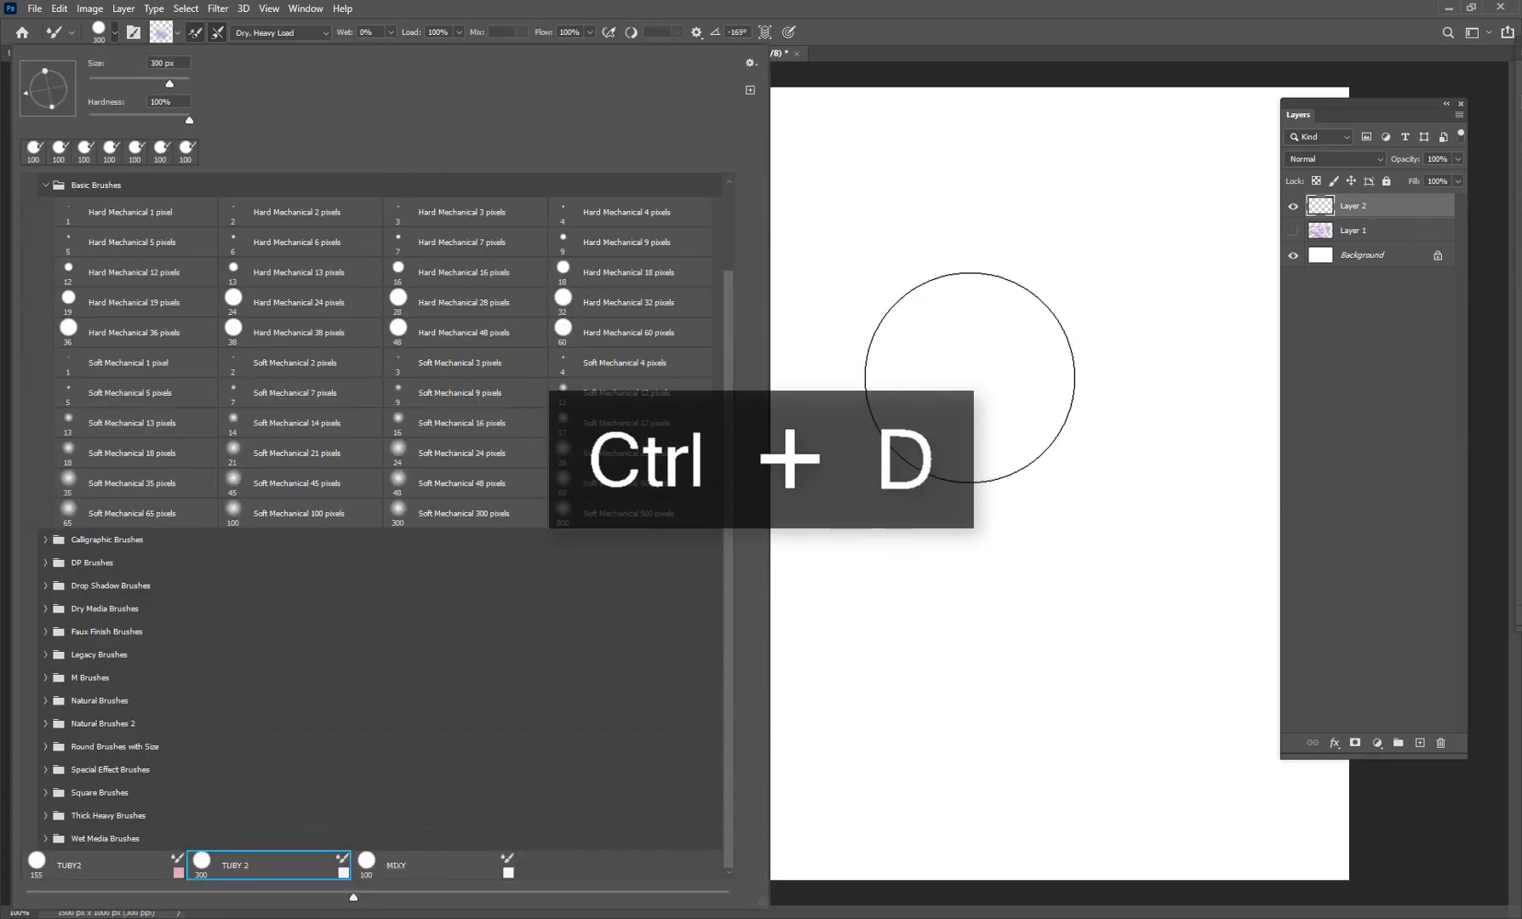
{"action": "mouse_move", "coordinate": [969, 356]}
{"action": "left_mouse_down"}
{"action": "mouse_move", "coordinate": [748, 550]}
{"action": "mouse_move", "coordinate": [494, 407]}
{"action": "mouse_move", "coordinate": [447, 417]}
{"action": "left_mouse_up"}
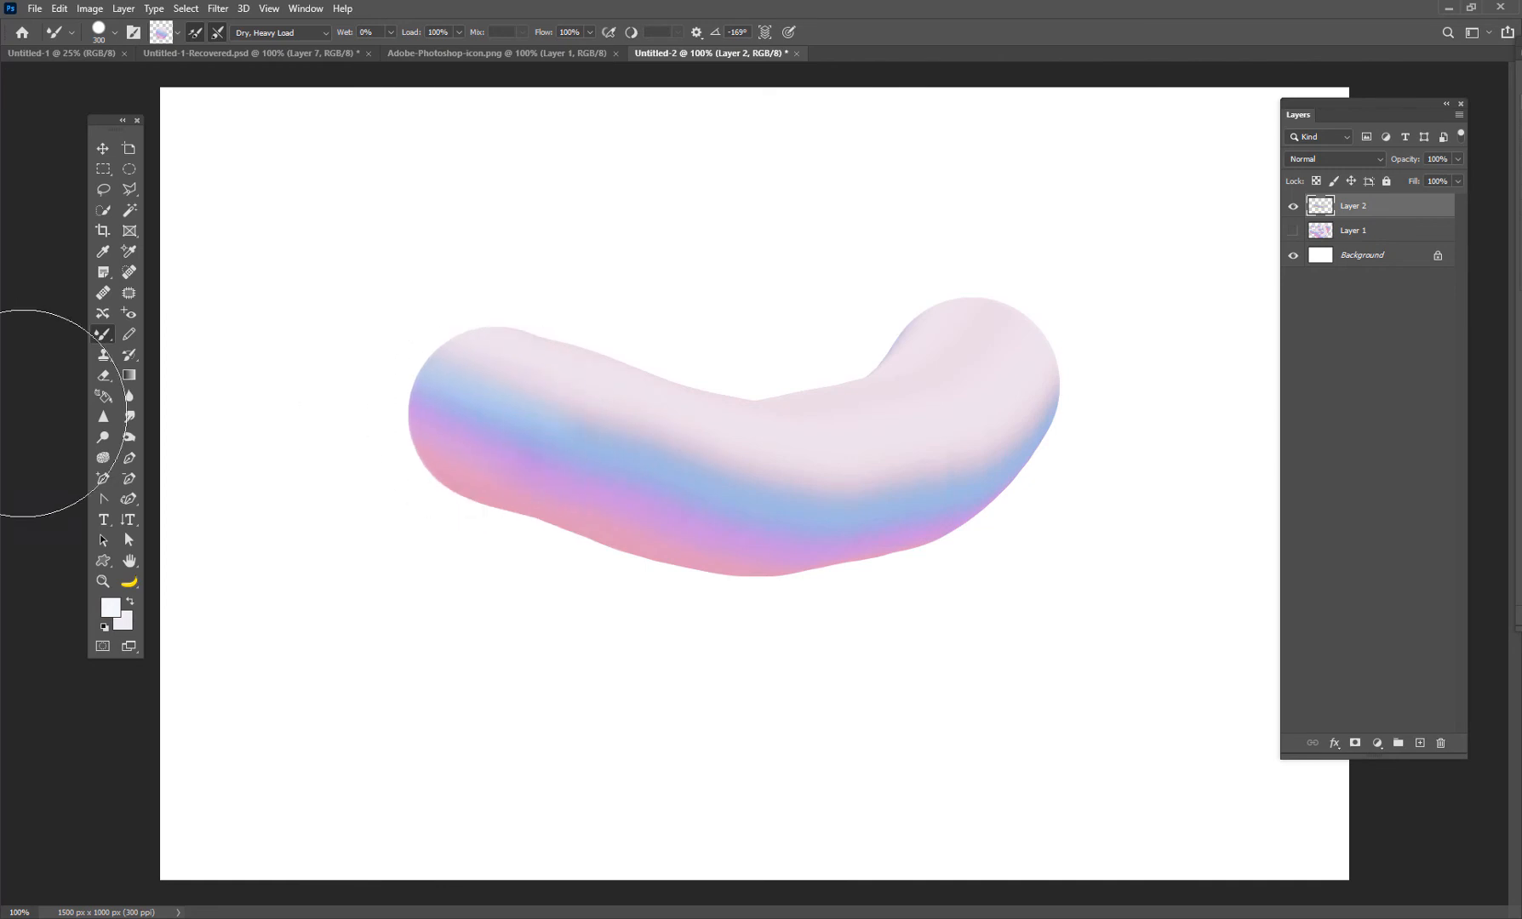
Load the MIXY preset and smear the tube's lower edge and its right end outward
{"action": "left_click", "coordinate": [114, 33]}
{"action": "left_click", "coordinate": [425, 877]}
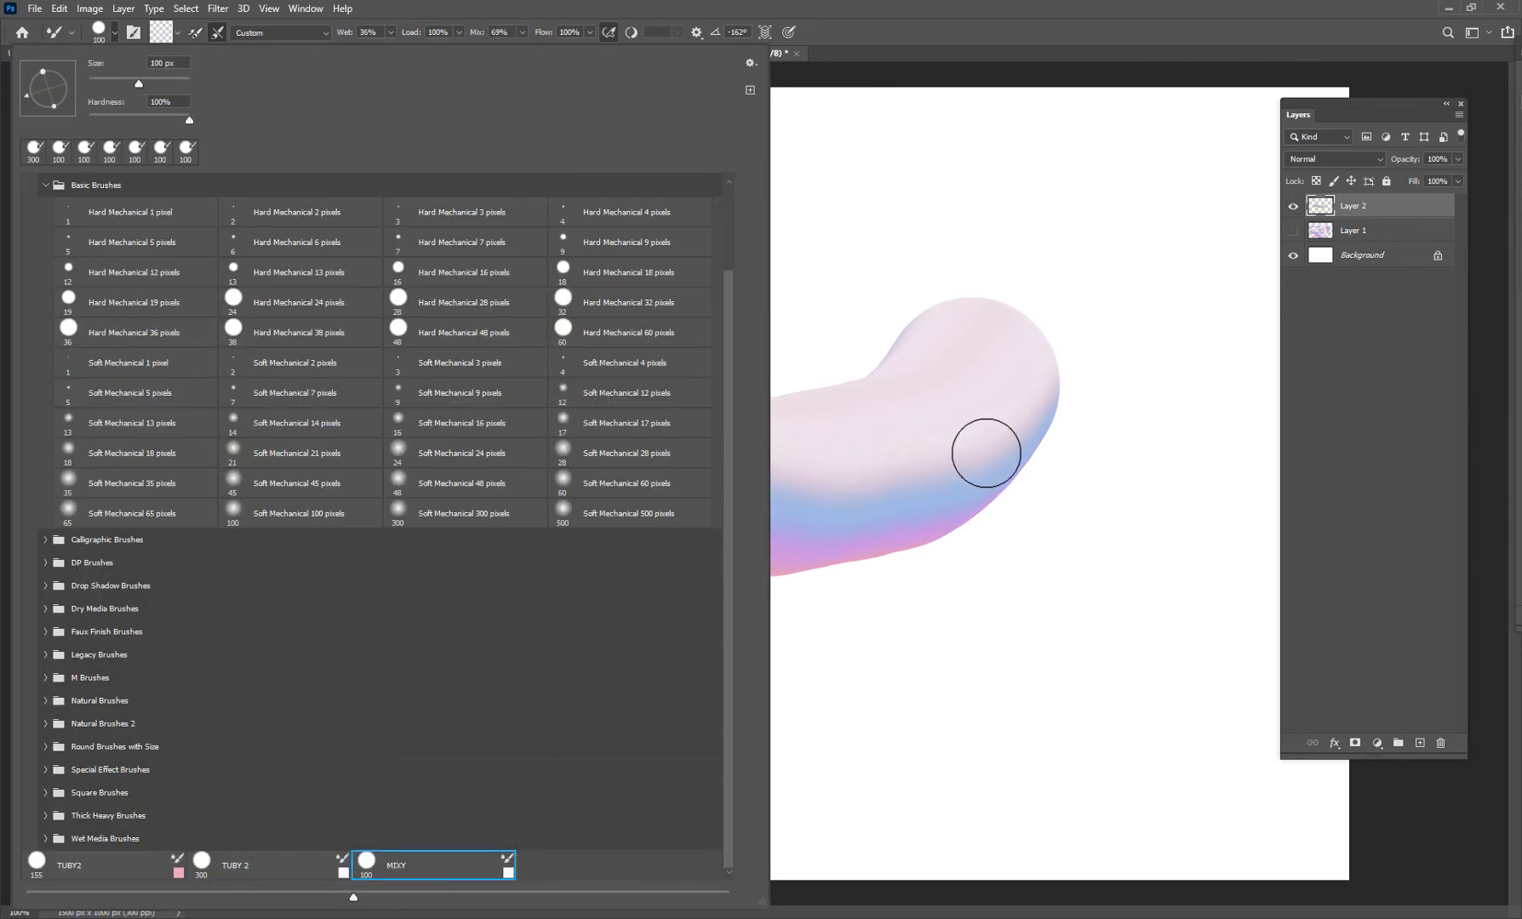
{"action": "mouse_move", "coordinate": [982, 445]}
{"action": "left_mouse_down"}
{"action": "mouse_move", "coordinate": [902, 551]}
{"action": "mouse_move", "coordinate": [764, 571]}
{"action": "mouse_move", "coordinate": [751, 600]}
{"action": "mouse_move", "coordinate": [696, 560]}
{"action": "mouse_move", "coordinate": [452, 519]}
{"action": "mouse_move", "coordinate": [386, 640]}
{"action": "left_mouse_up"}
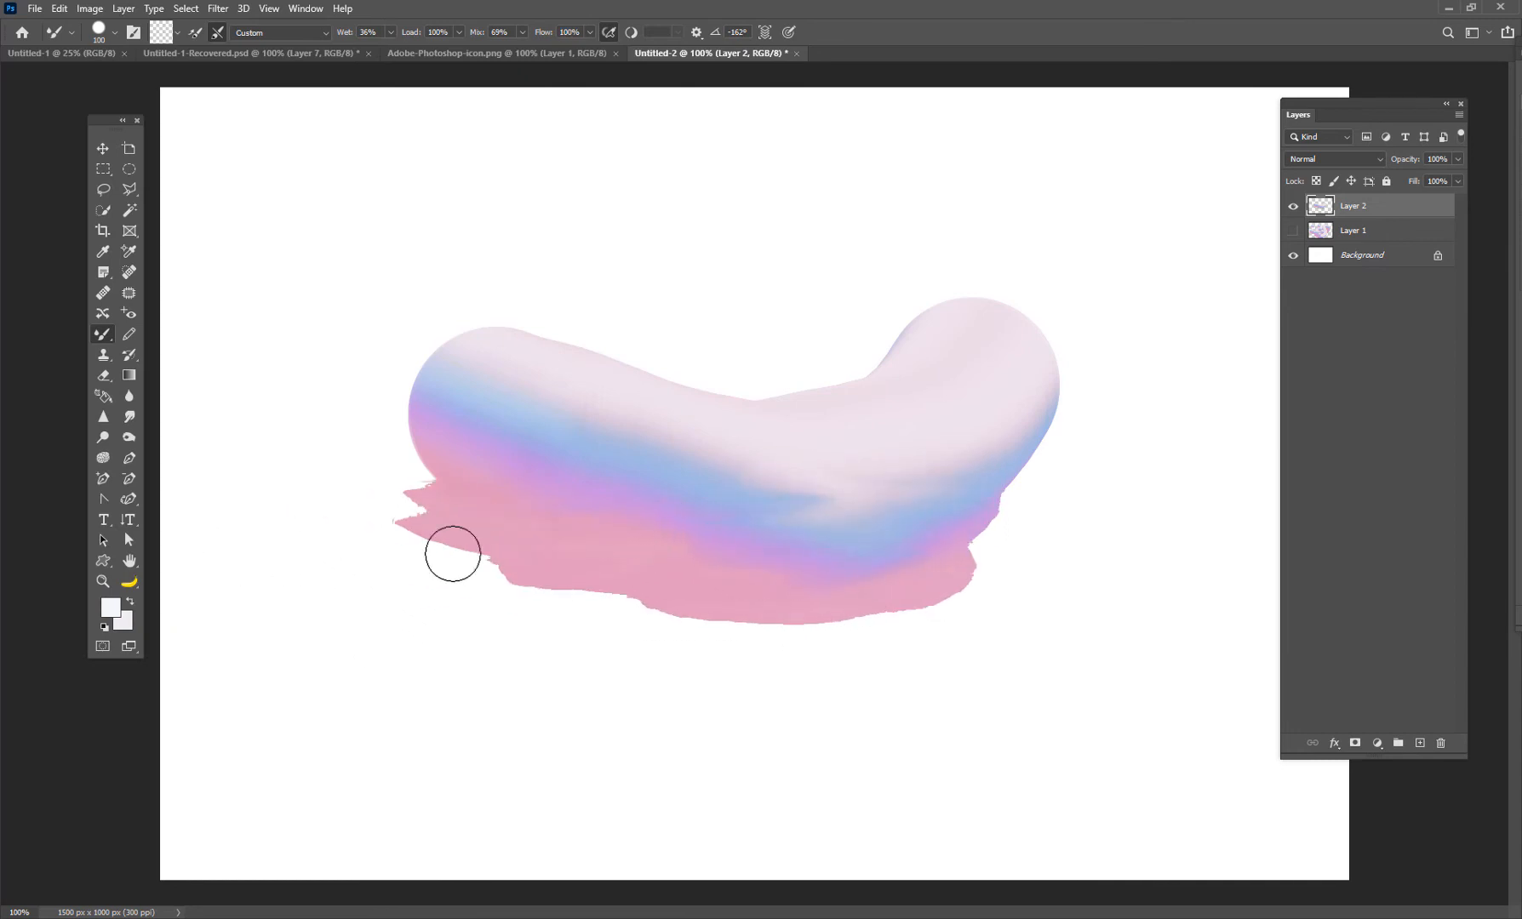
{"action": "left_click_drag", "start_coordinate": [886, 554], "coordinate": [1088, 524]}
{"action": "mouse_move", "coordinate": [854, 476]}
{"action": "left_mouse_down"}
{"action": "mouse_move", "coordinate": [1017, 486]}
{"action": "mouse_move", "coordinate": [1165, 467]}
{"action": "left_mouse_up"}
{"action": "left_click_drag", "start_coordinate": [937, 438], "coordinate": [1153, 408]}
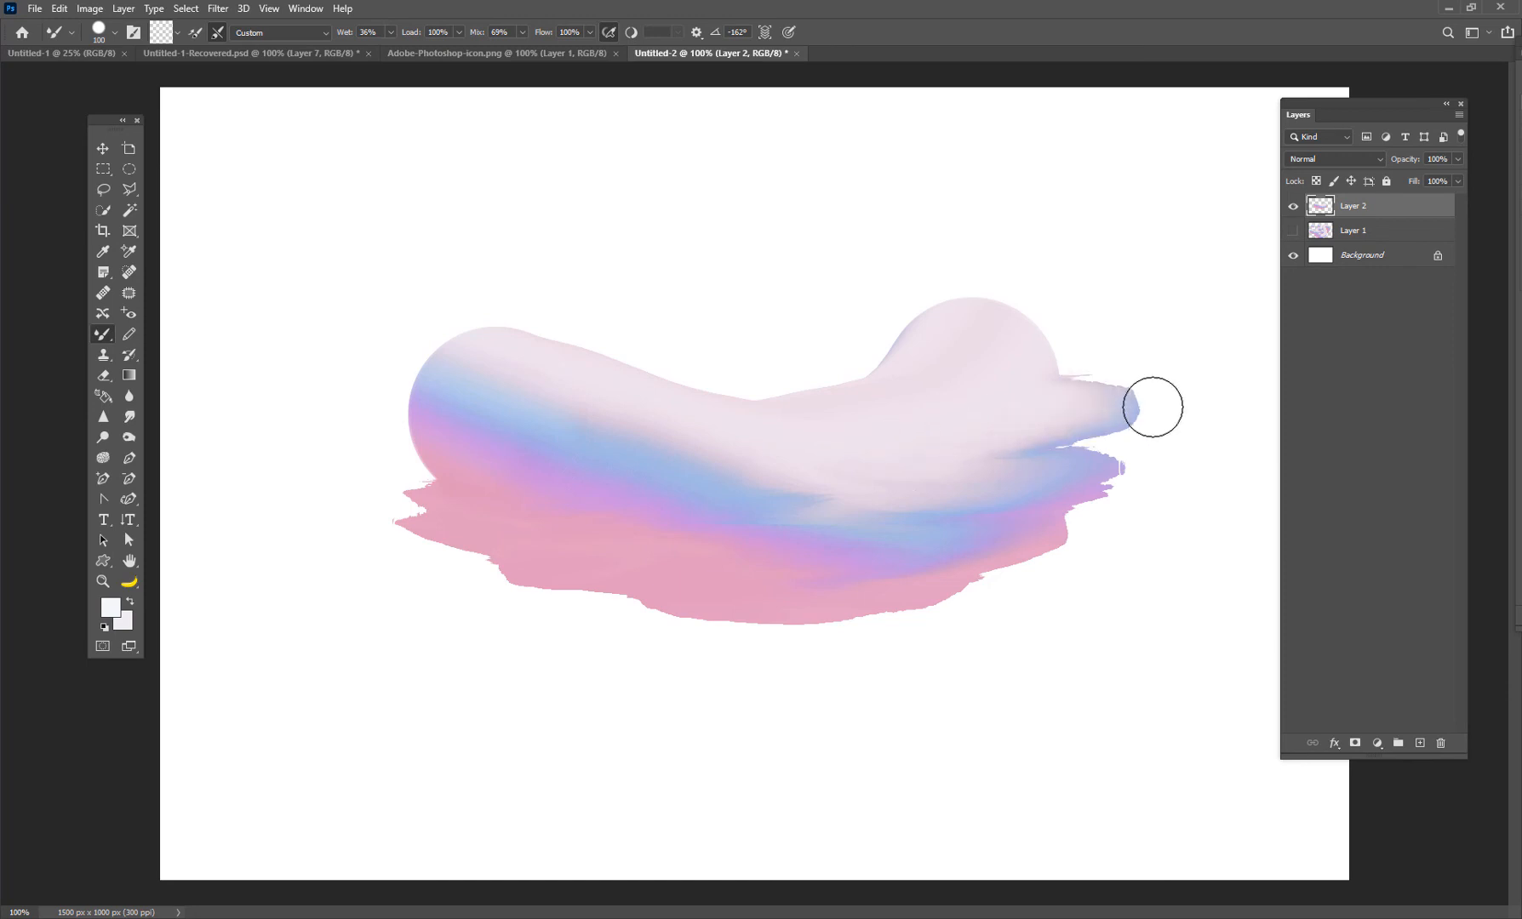
Pull pale colour from the tube's upper right end outward and across the area above the tube
{"action": "mouse_move", "coordinate": [1113, 328]}
{"action": "left_mouse_down"}
{"action": "mouse_move", "coordinate": [1042, 363]}
{"action": "mouse_move", "coordinate": [831, 277]}
{"action": "mouse_move", "coordinate": [960, 316]}
{"action": "mouse_move", "coordinate": [1050, 265]}
{"action": "left_mouse_up"}
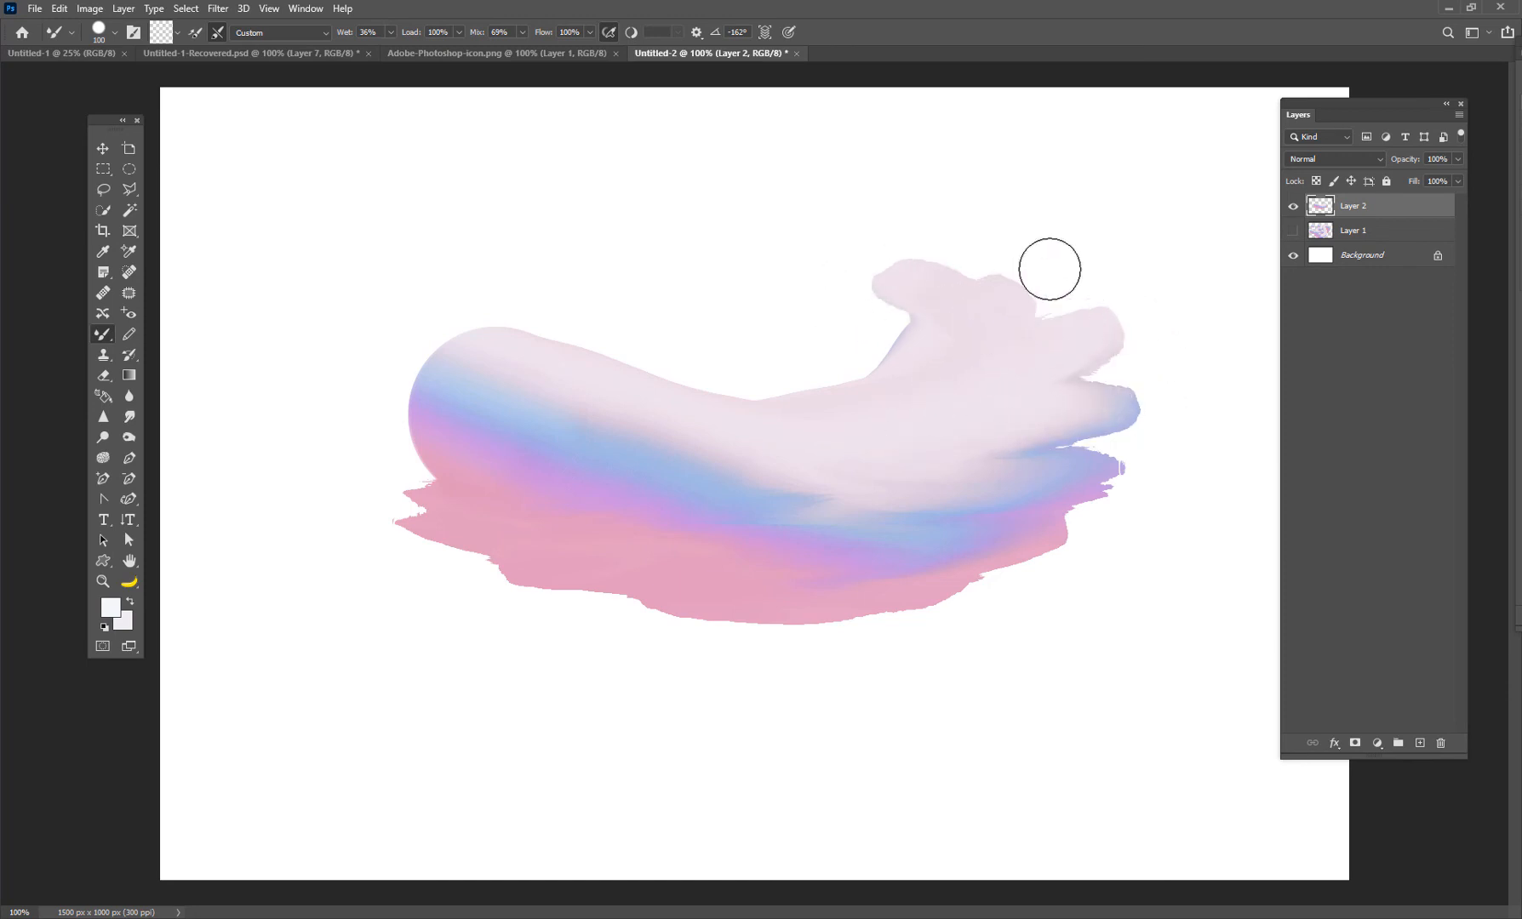
{"action": "left_click_drag", "start_coordinate": [978, 306], "coordinate": [758, 319]}
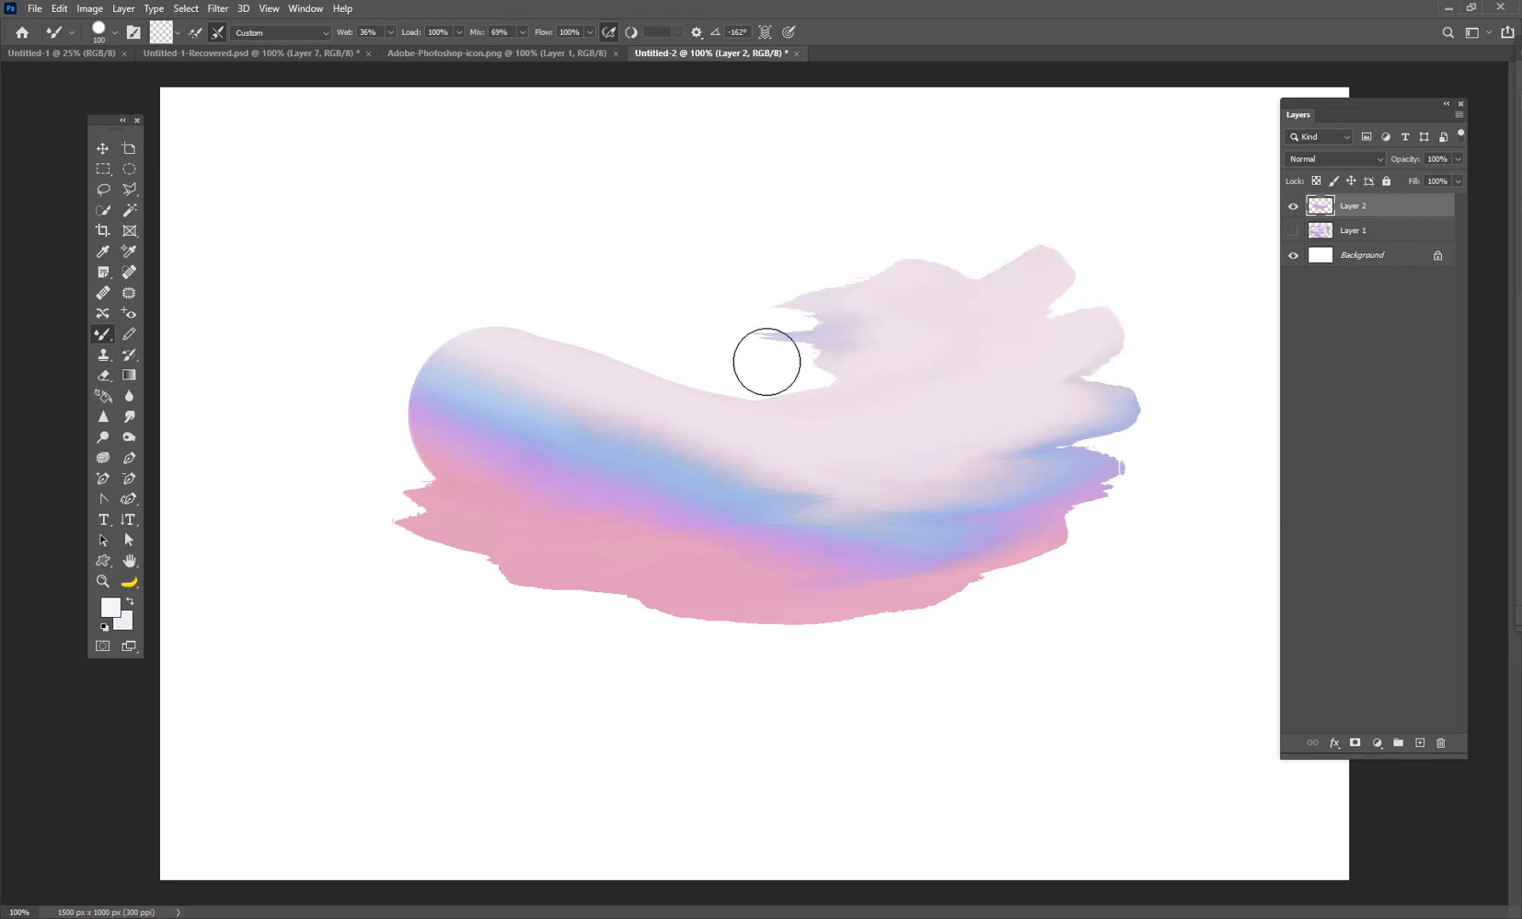
{"action": "left_click_drag", "start_coordinate": [925, 344], "coordinate": [599, 264]}
{"action": "left_click_drag", "start_coordinate": [874, 368], "coordinate": [530, 238]}
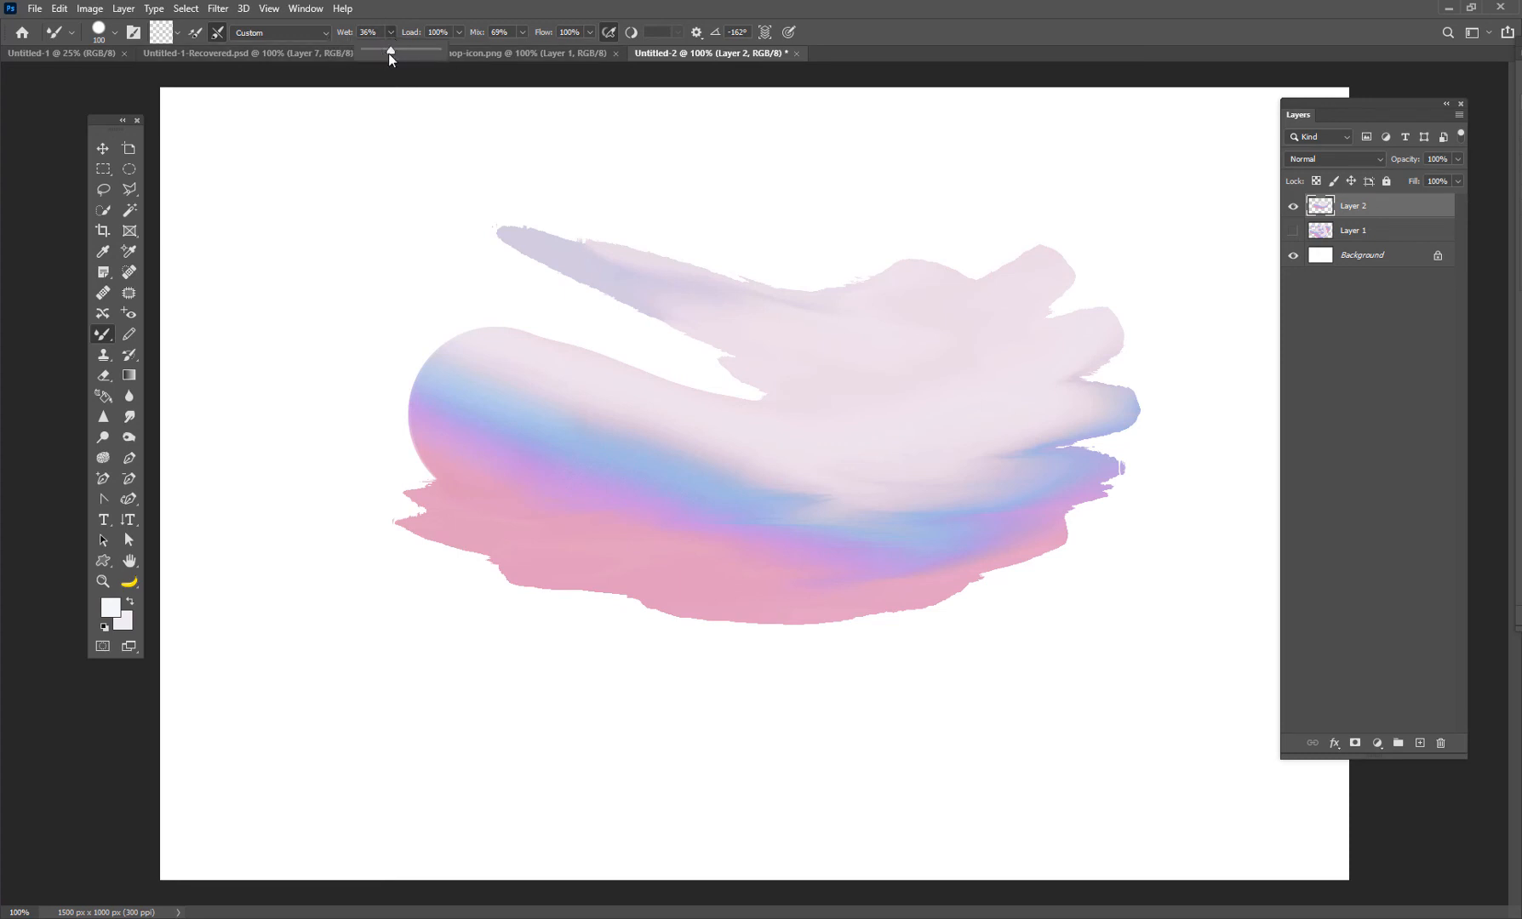
Raise Wet to 100% and spread the pale colour in broad strokes across the upper canvas
{"action": "mouse_move", "coordinate": [885, 338]}
{"action": "left_mouse_down"}
{"action": "mouse_move", "coordinate": [812, 238]}
{"action": "mouse_move", "coordinate": [706, 204]}
{"action": "left_mouse_up"}
{"action": "mouse_move", "coordinate": [863, 271]}
{"action": "left_mouse_down"}
{"action": "mouse_move", "coordinate": [644, 203]}
{"action": "mouse_move", "coordinate": [405, 208]}
{"action": "mouse_move", "coordinate": [330, 252]}
{"action": "mouse_move", "coordinate": [309, 350]}
{"action": "left_mouse_up"}
{"action": "mouse_move", "coordinate": [715, 314]}
{"action": "left_mouse_down"}
{"action": "mouse_move", "coordinate": [631, 241]}
{"action": "mouse_move", "coordinate": [372, 229]}
{"action": "left_mouse_up"}
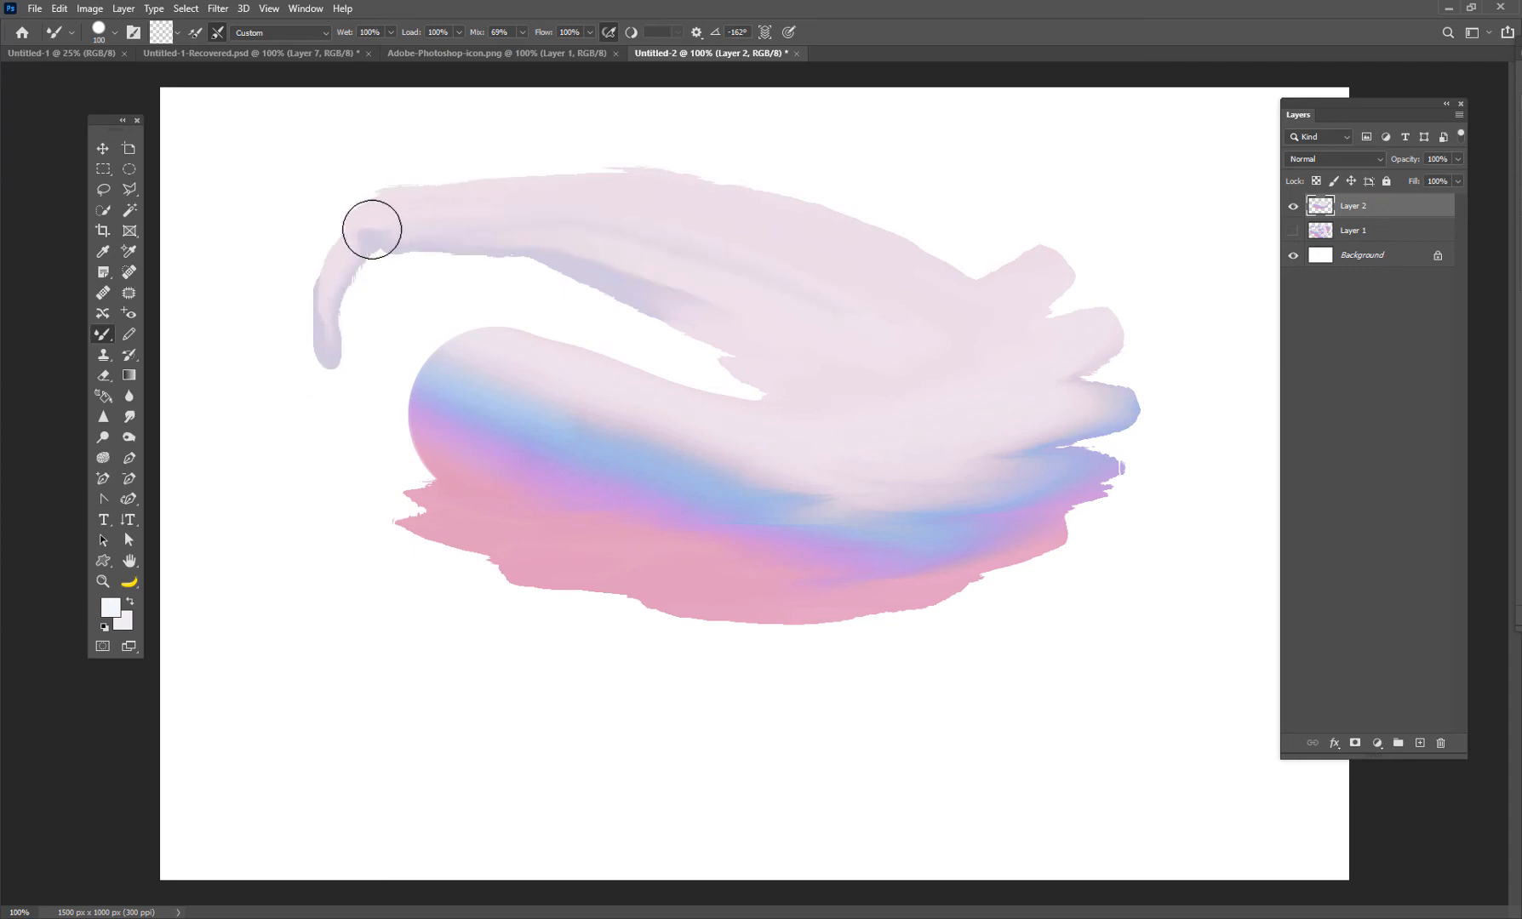
{"action": "mouse_move", "coordinate": [768, 334]}
{"action": "left_mouse_down"}
{"action": "mouse_move", "coordinate": [519, 286]}
{"action": "mouse_move", "coordinate": [686, 341]}
{"action": "mouse_move", "coordinate": [667, 286]}
{"action": "mouse_move", "coordinate": [429, 299]}
{"action": "left_mouse_up"}
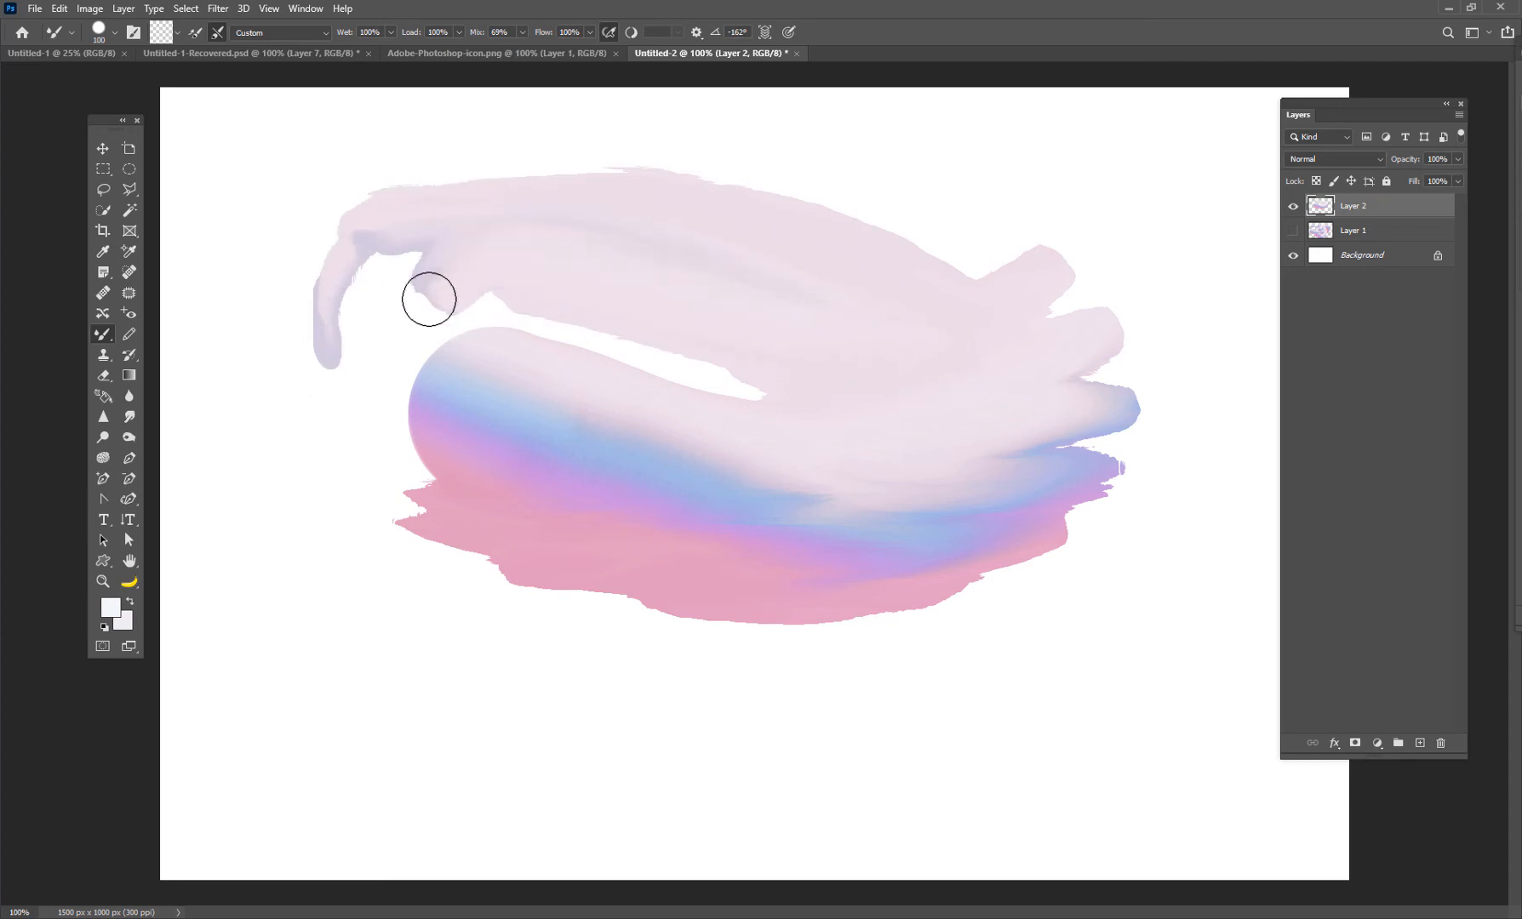
{"action": "mouse_move", "coordinate": [779, 234]}
{"action": "left_mouse_down"}
{"action": "mouse_move", "coordinate": [1101, 265]}
{"action": "mouse_move", "coordinate": [804, 279]}
{"action": "mouse_move", "coordinate": [1195, 312]}
{"action": "left_mouse_up"}
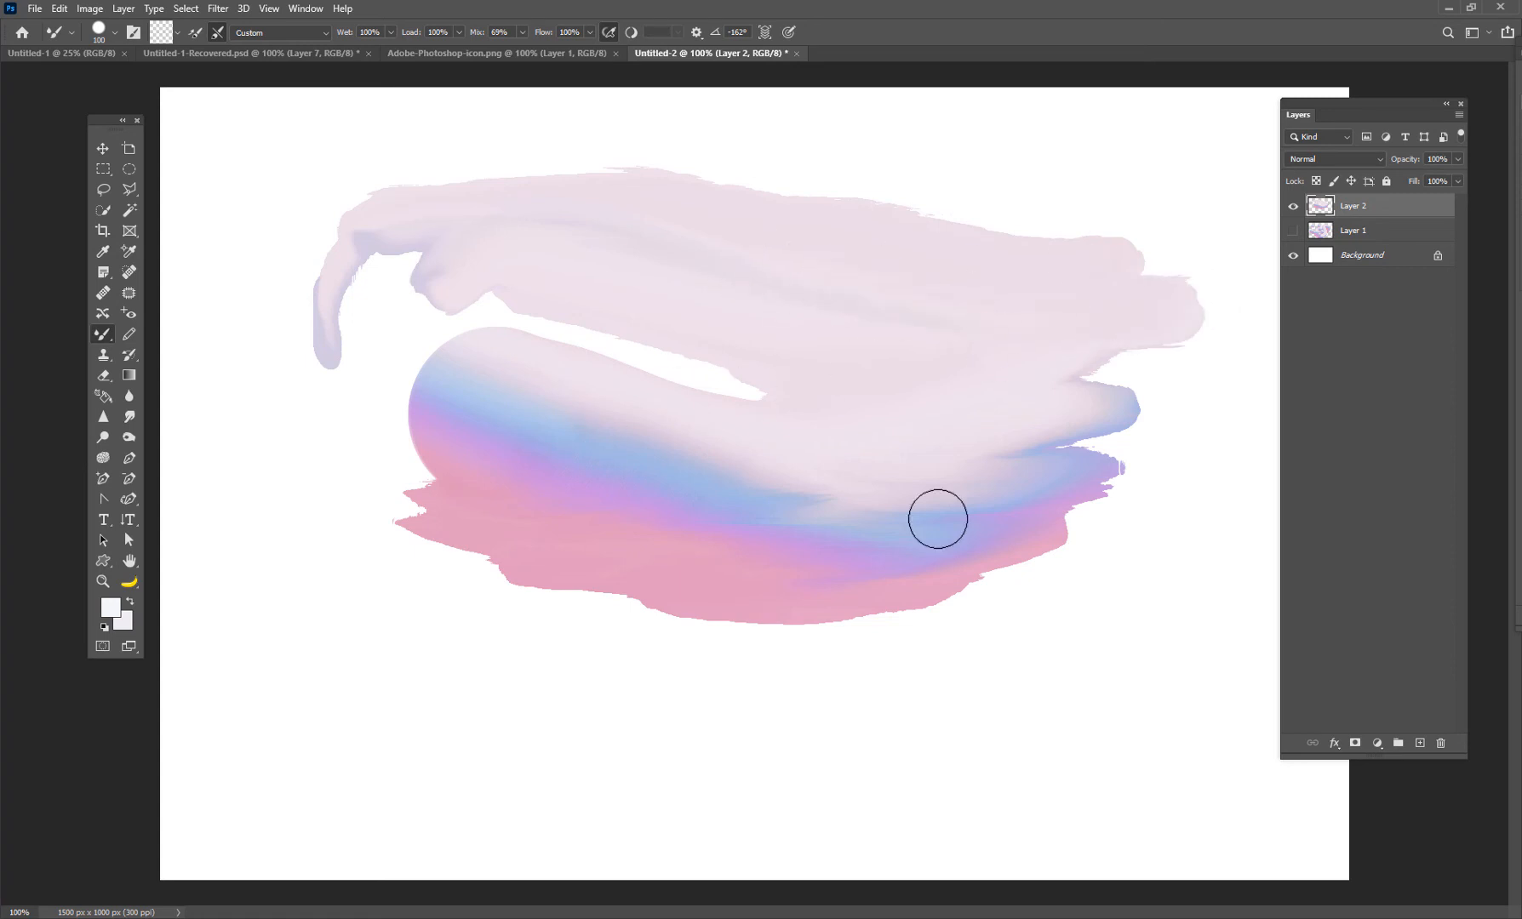
Blend the blue, purple and pink bands with long horizontal strokes through the tube's middle and lower parts
{"action": "left_click_drag", "start_coordinate": [937, 520], "coordinate": [986, 564]}
{"action": "mouse_move", "coordinate": [1136, 536]}
{"action": "left_mouse_down"}
{"action": "mouse_move", "coordinate": [819, 550]}
{"action": "mouse_move", "coordinate": [632, 534]}
{"action": "mouse_move", "coordinate": [464, 480]}
{"action": "mouse_move", "coordinate": [863, 561]}
{"action": "mouse_move", "coordinate": [767, 541]}
{"action": "mouse_move", "coordinate": [963, 552]}
{"action": "mouse_move", "coordinate": [587, 533]}
{"action": "mouse_move", "coordinate": [537, 479]}
{"action": "mouse_move", "coordinate": [739, 442]}
{"action": "left_mouse_up"}
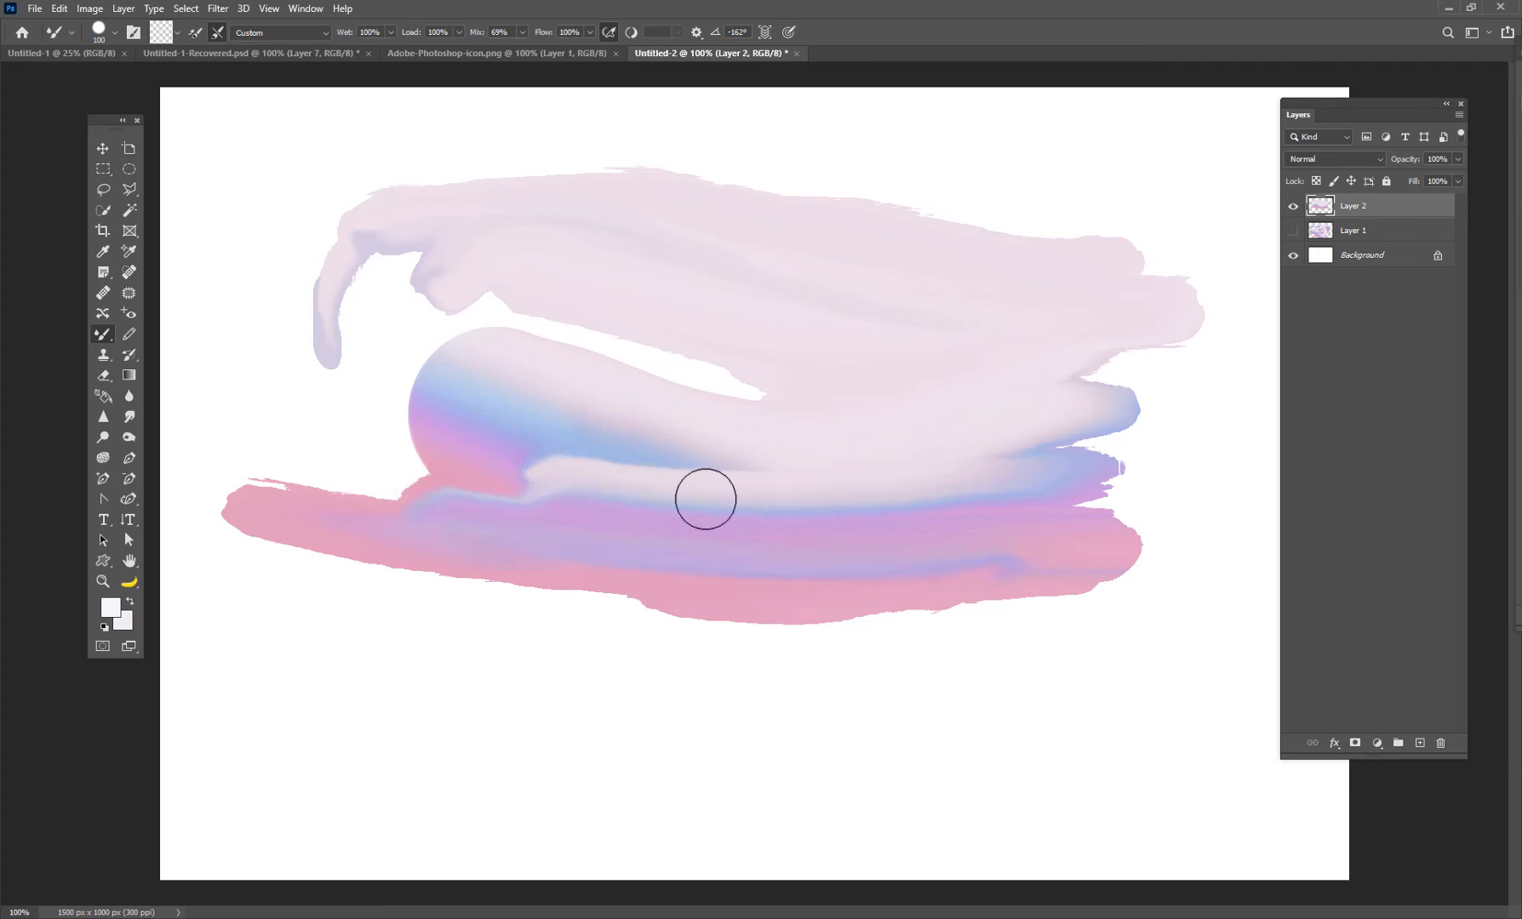
{"action": "left_click_drag", "start_coordinate": [776, 607], "coordinate": [988, 609]}
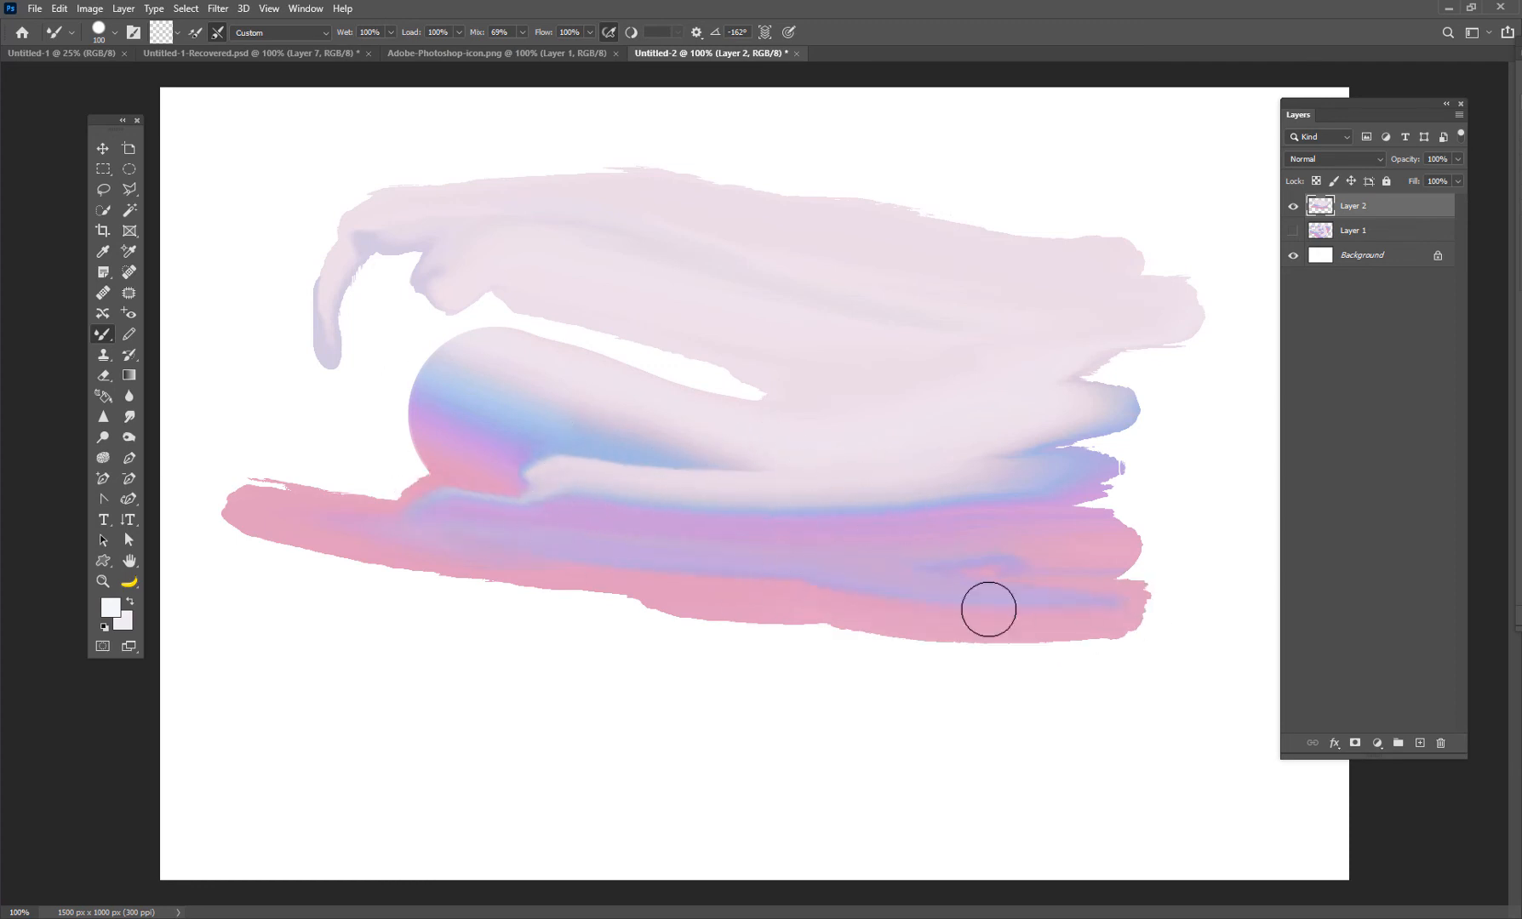
{"action": "mouse_move", "coordinate": [418, 460]}
{"action": "left_mouse_down"}
{"action": "mouse_move", "coordinate": [561, 452]}
{"action": "mouse_move", "coordinate": [347, 445]}
{"action": "mouse_move", "coordinate": [749, 466]}
{"action": "left_mouse_up"}
{"action": "mouse_move", "coordinate": [849, 495]}
{"action": "left_mouse_down"}
{"action": "mouse_move", "coordinate": [664, 427]}
{"action": "mouse_move", "coordinate": [968, 437]}
{"action": "mouse_move", "coordinate": [834, 436]}
{"action": "mouse_move", "coordinate": [385, 364]}
{"action": "mouse_move", "coordinate": [267, 436]}
{"action": "left_mouse_up"}
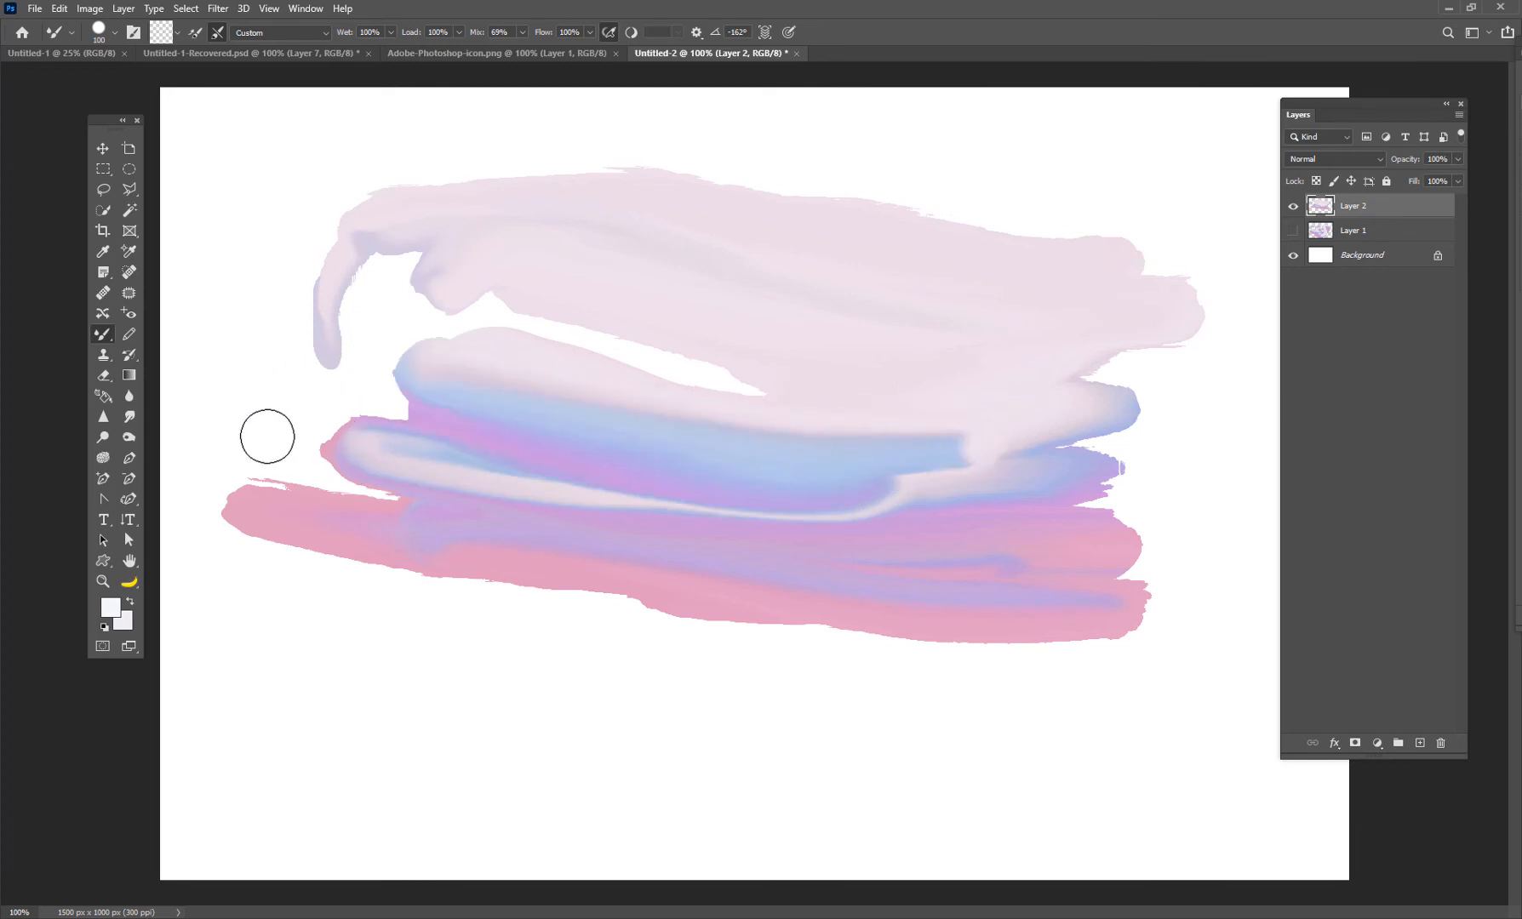
{"action": "left_click_drag", "start_coordinate": [871, 495], "coordinate": [507, 466]}
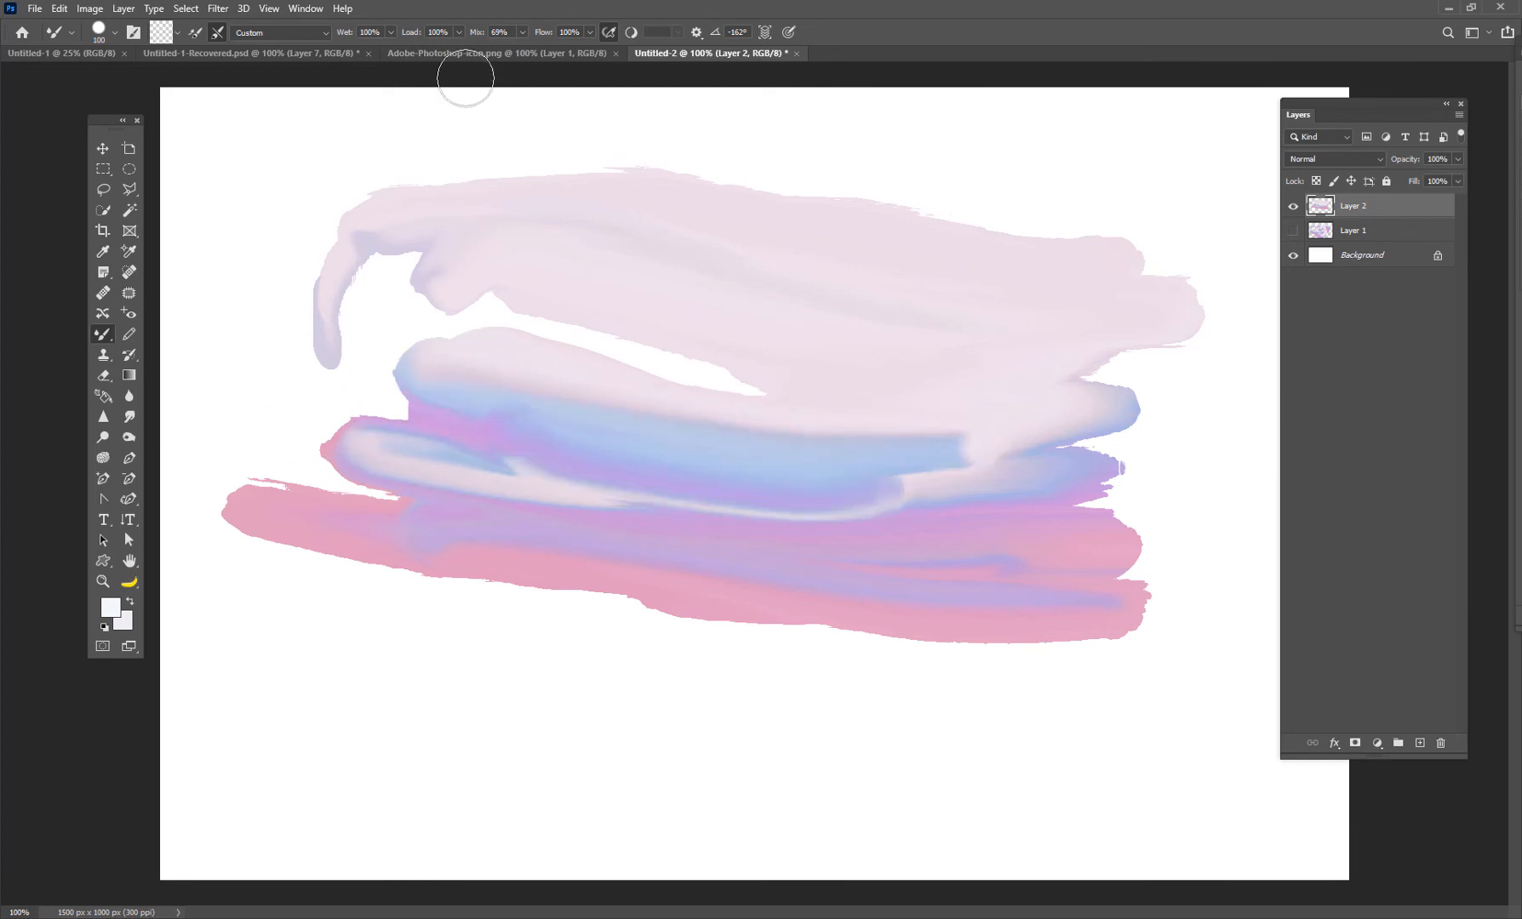
Set Load to 1% and Mix to 100%, then blend the central bands and extend the pink area downward
{"action": "left_click", "coordinate": [391, 32]}
{"action": "left_click", "coordinate": [459, 33]}
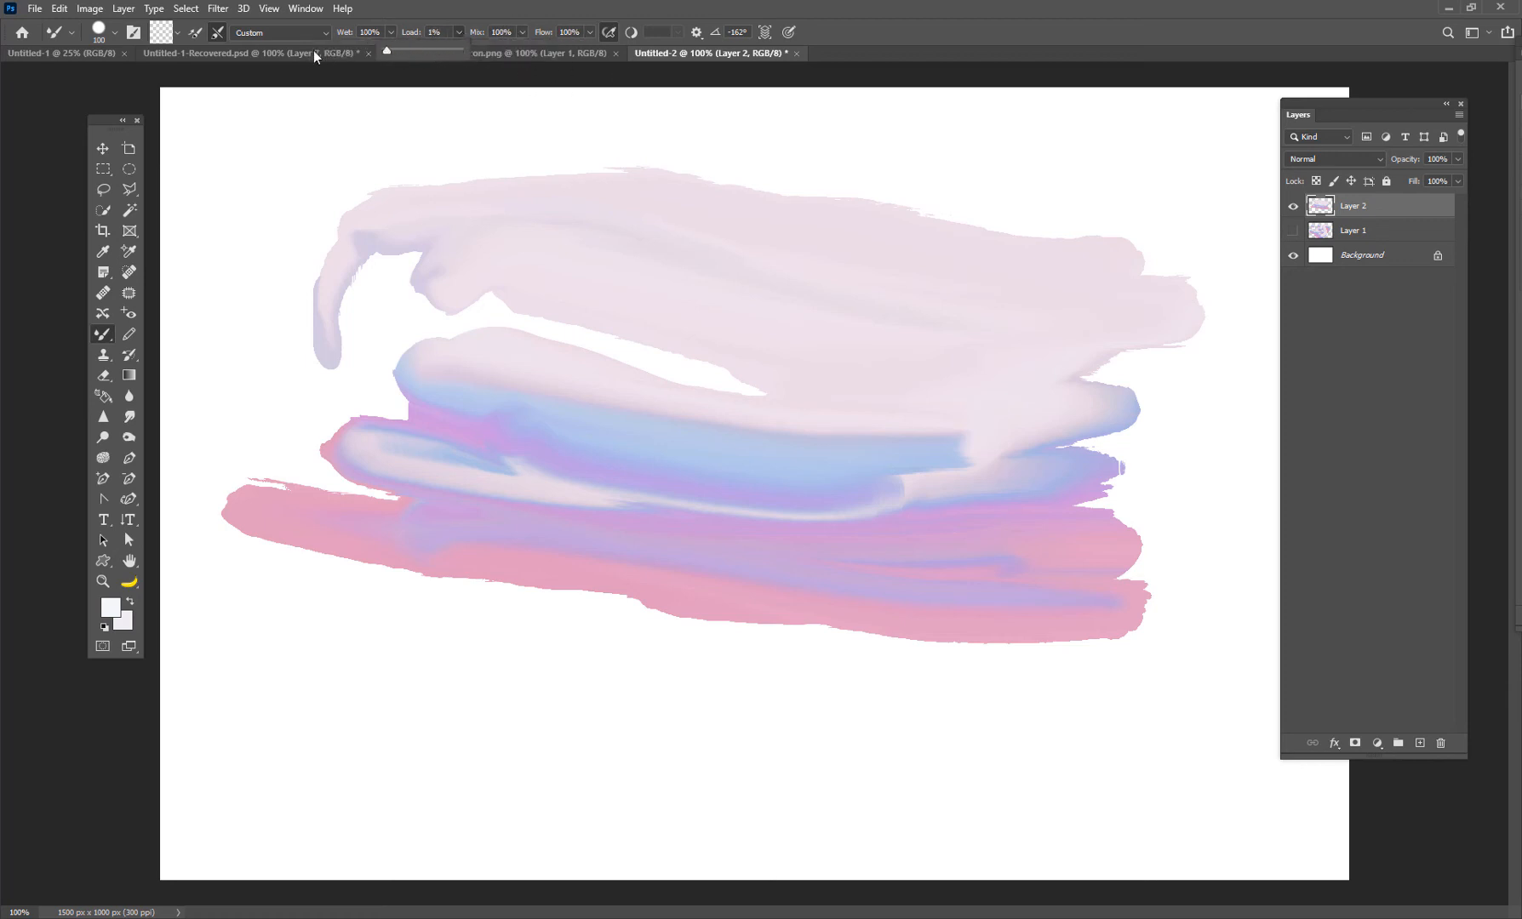
{"action": "mouse_move", "coordinate": [1004, 482]}
{"action": "left_mouse_down"}
{"action": "mouse_move", "coordinate": [746, 420]}
{"action": "mouse_move", "coordinate": [1048, 439]}
{"action": "mouse_move", "coordinate": [810, 418]}
{"action": "mouse_move", "coordinate": [909, 421]}
{"action": "mouse_move", "coordinate": [497, 344]}
{"action": "mouse_move", "coordinate": [912, 448]}
{"action": "mouse_move", "coordinate": [649, 402]}
{"action": "mouse_move", "coordinate": [937, 460]}
{"action": "mouse_move", "coordinate": [735, 459]}
{"action": "mouse_move", "coordinate": [751, 490]}
{"action": "mouse_move", "coordinate": [939, 505]}
{"action": "mouse_move", "coordinate": [775, 547]}
{"action": "left_mouse_up"}
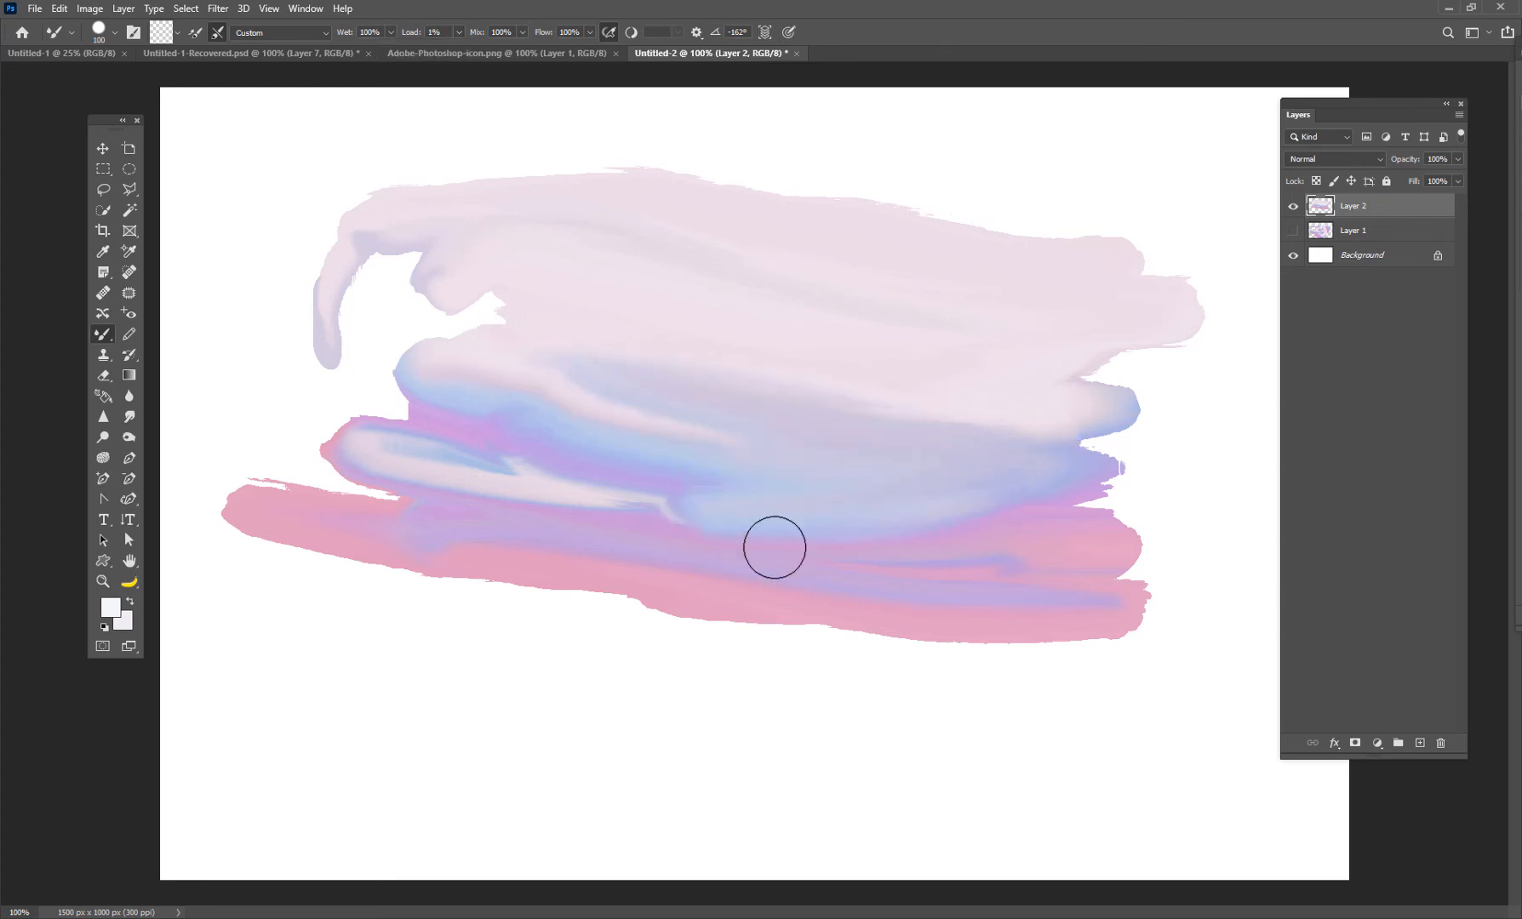
{"action": "mouse_move", "coordinate": [918, 563]}
{"action": "left_mouse_down"}
{"action": "mouse_move", "coordinate": [994, 567]}
{"action": "mouse_move", "coordinate": [715, 571]}
{"action": "mouse_move", "coordinate": [1018, 600]}
{"action": "mouse_move", "coordinate": [703, 613]}
{"action": "mouse_move", "coordinate": [601, 590]}
{"action": "mouse_move", "coordinate": [1039, 620]}
{"action": "mouse_move", "coordinate": [722, 595]}
{"action": "left_mouse_up"}
{"action": "mouse_move", "coordinate": [463, 565]}
{"action": "left_mouse_down"}
{"action": "mouse_move", "coordinate": [594, 642]}
{"action": "mouse_move", "coordinate": [329, 667]}
{"action": "left_mouse_up"}
{"action": "left_click_drag", "start_coordinate": [732, 681], "coordinate": [1051, 745]}
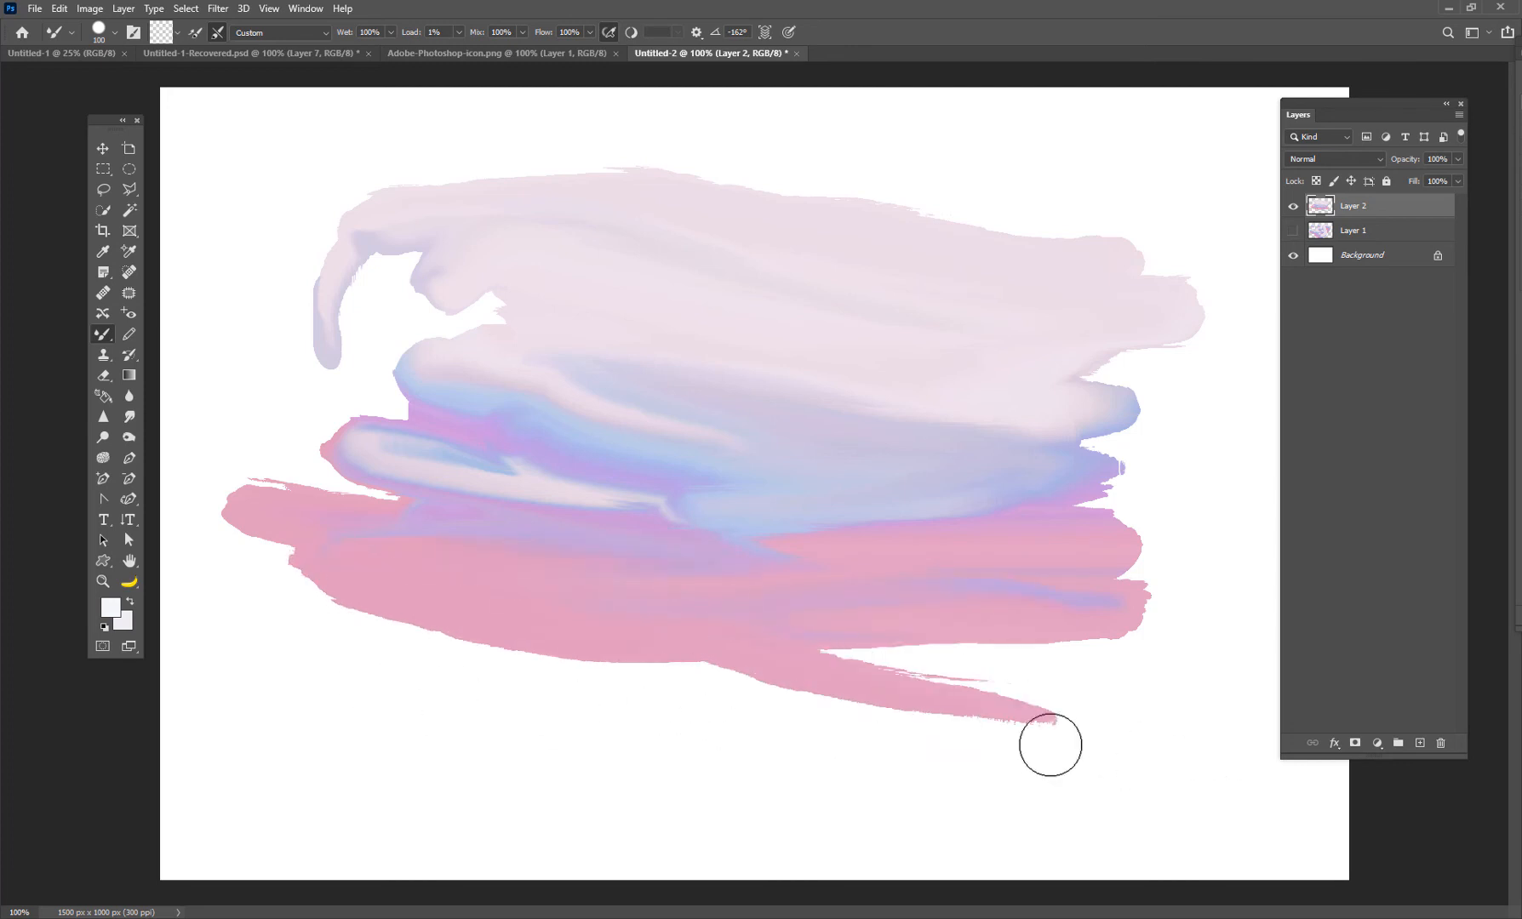
{"action": "left_click_drag", "start_coordinate": [689, 647], "coordinate": [1201, 694]}
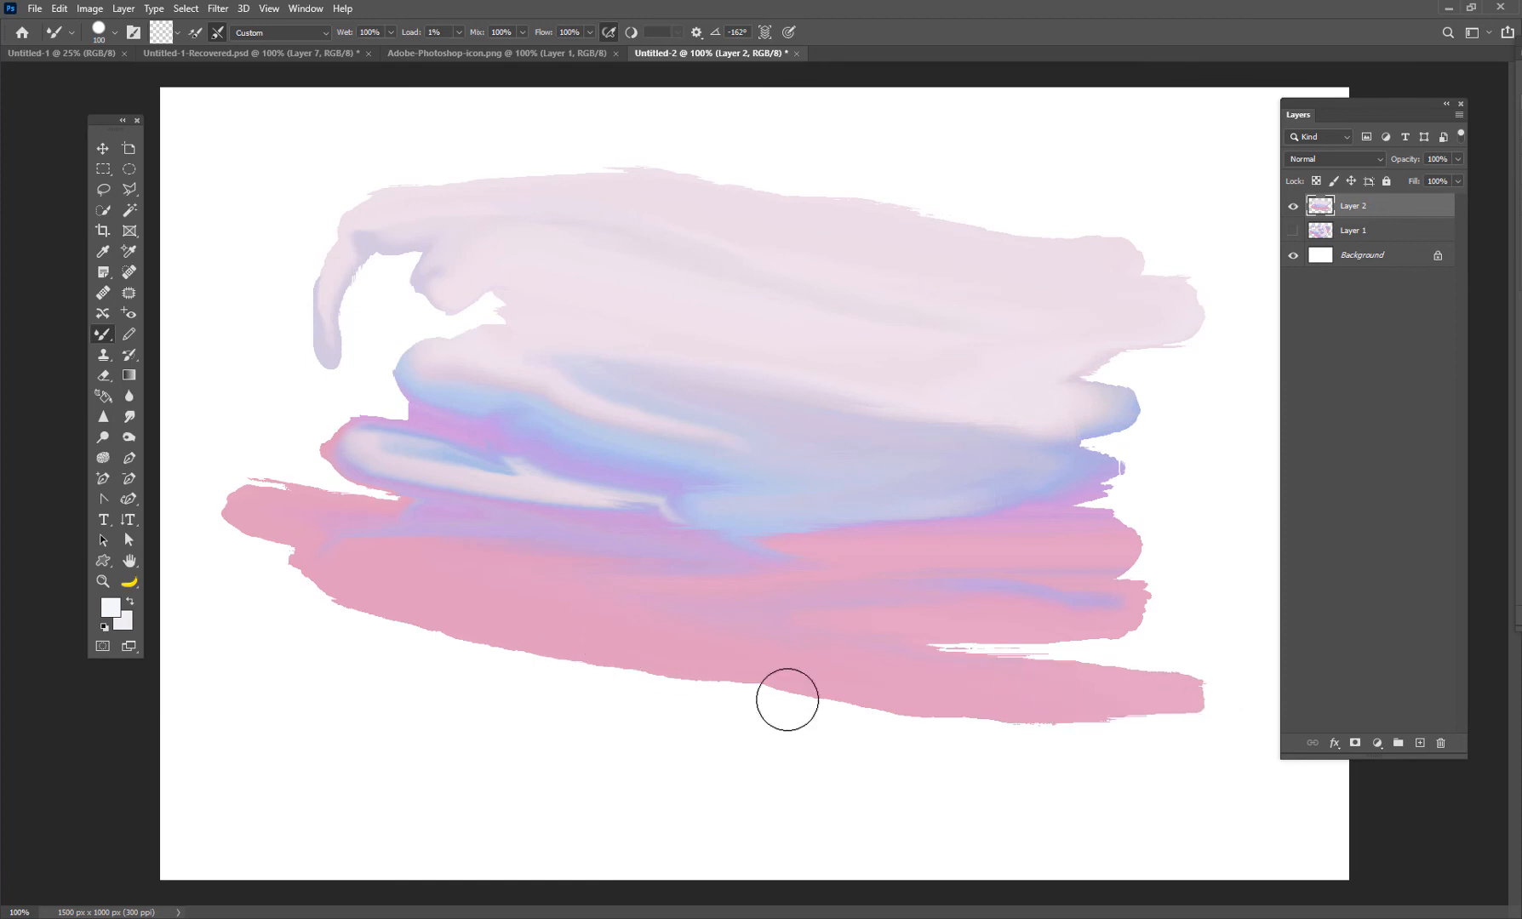
Pull the pink area's lower right edge into a long horizontal band across the lower canvas
{"action": "left_click_drag", "start_coordinate": [1001, 707], "coordinate": [452, 716]}
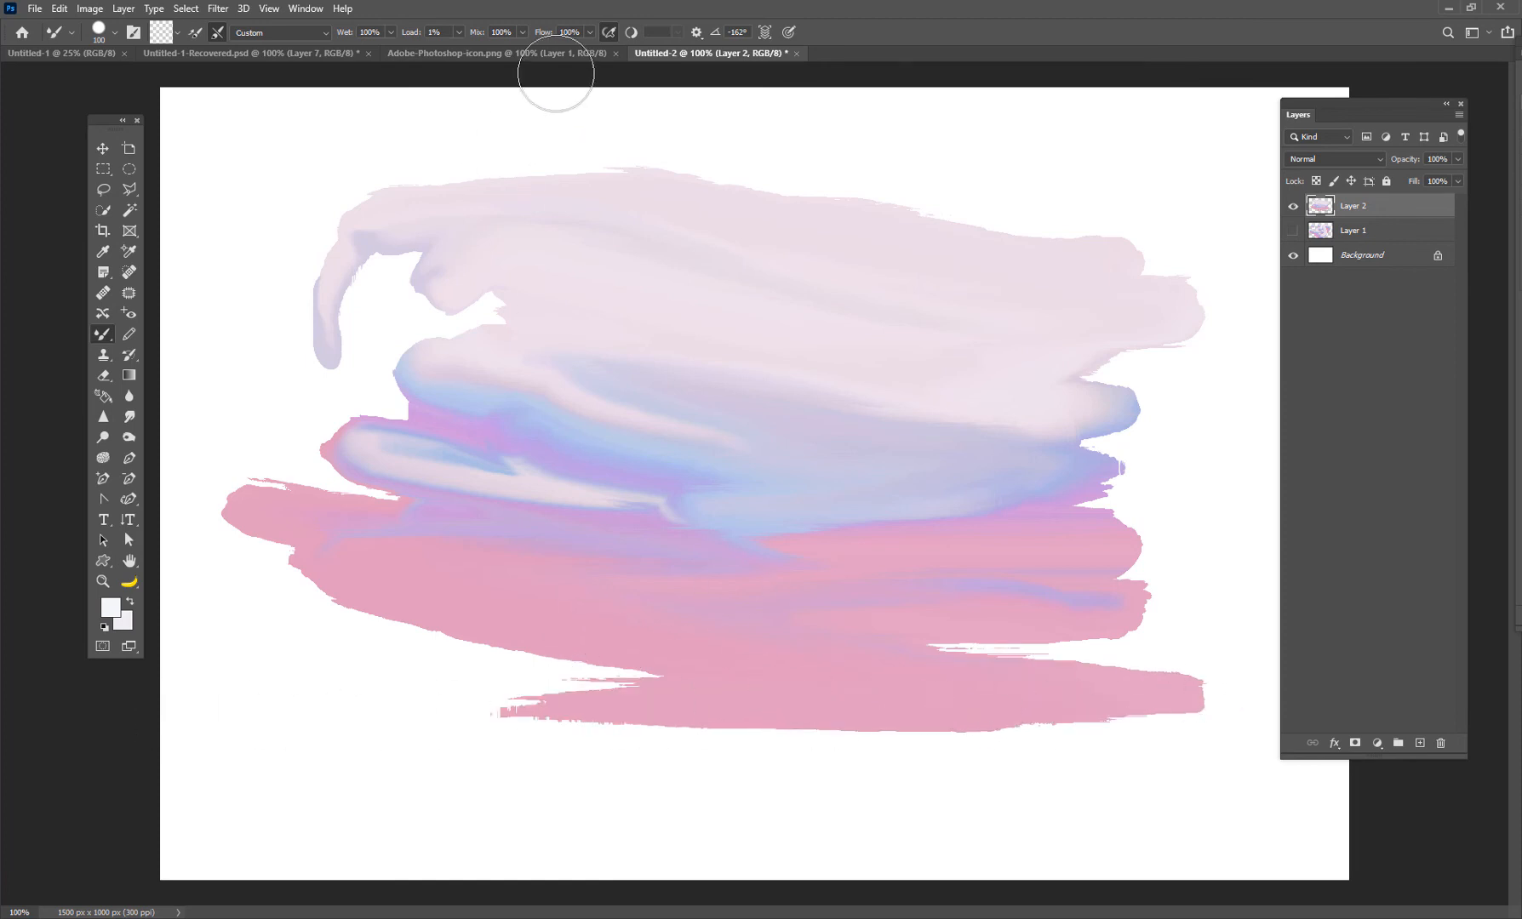
{"action": "left_click_drag", "start_coordinate": [689, 722], "coordinate": [191, 707]}
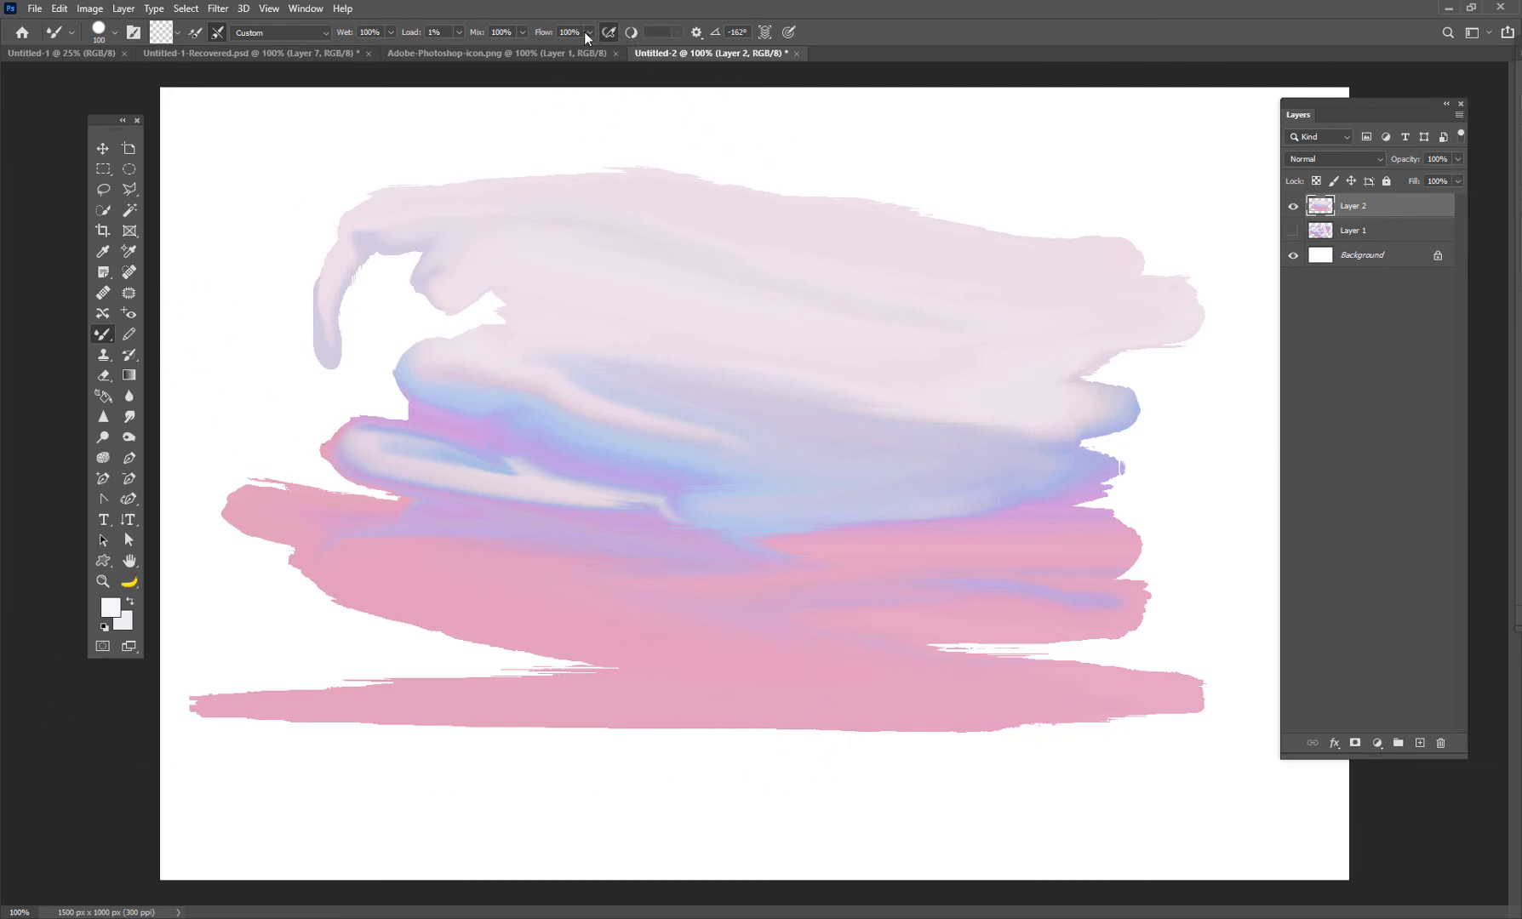
Set Flow to 1% and feather the pale upper edges, the left side and the pink lower edge into the white canvas
{"action": "left_click_drag", "start_coordinate": [583, 50], "coordinate": [474, 50]}
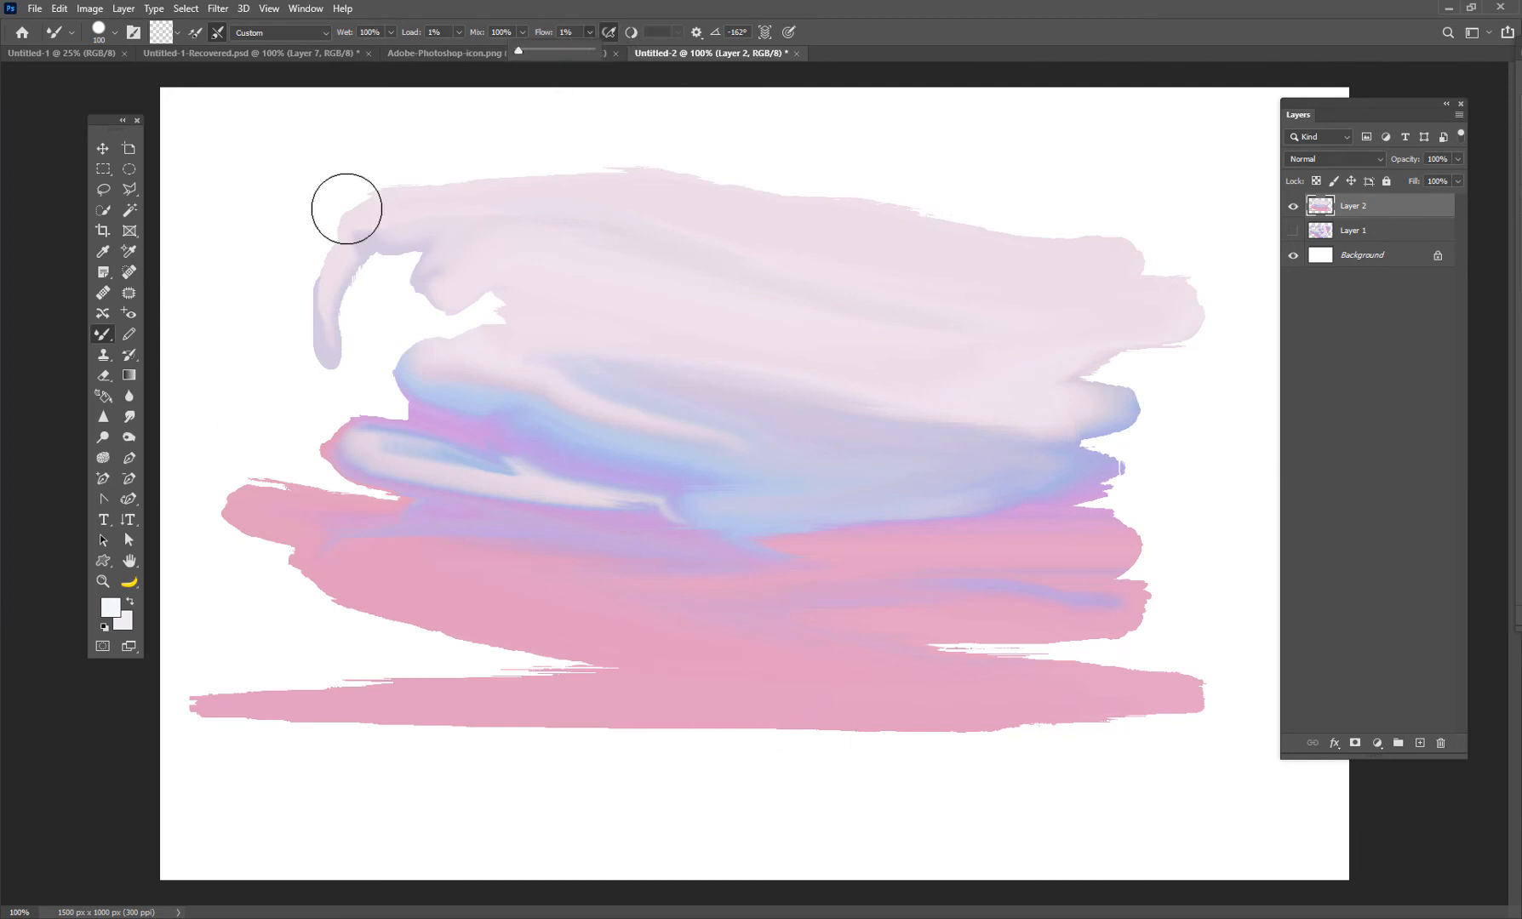
{"action": "mouse_move", "coordinate": [477, 222]}
{"action": "left_mouse_down"}
{"action": "mouse_move", "coordinate": [306, 143]}
{"action": "mouse_move", "coordinate": [228, 141]}
{"action": "left_mouse_up"}
{"action": "mouse_move", "coordinate": [670, 196]}
{"action": "left_mouse_down"}
{"action": "mouse_move", "coordinate": [929, 202]}
{"action": "mouse_move", "coordinate": [381, 129]}
{"action": "mouse_move", "coordinate": [380, 171]}
{"action": "left_mouse_up"}
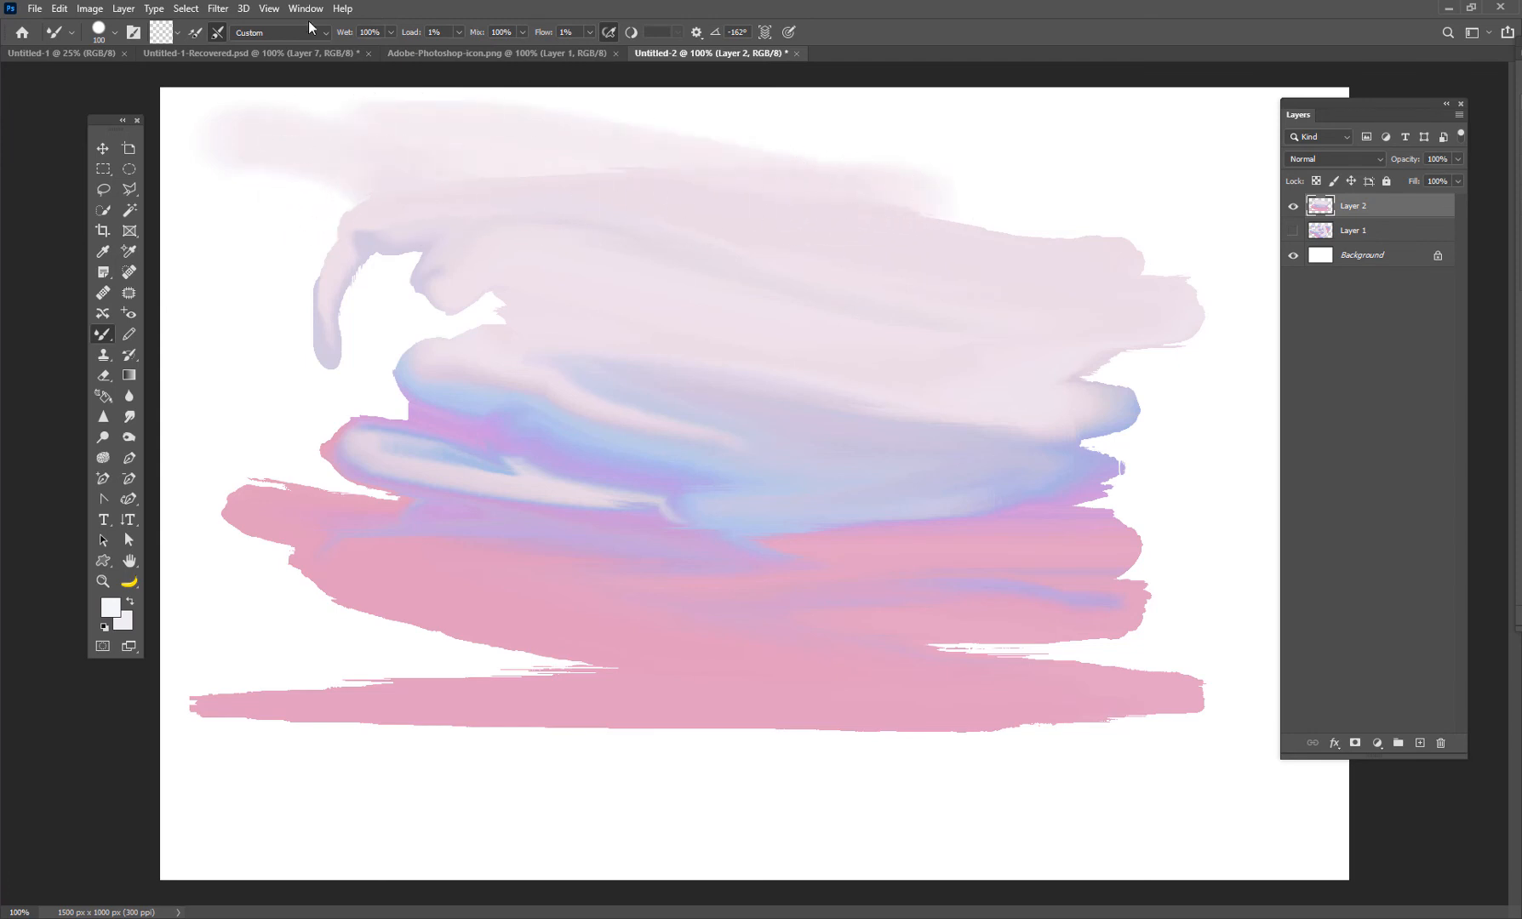
{"action": "left_click_drag", "start_coordinate": [743, 184], "coordinate": [1072, 244]}
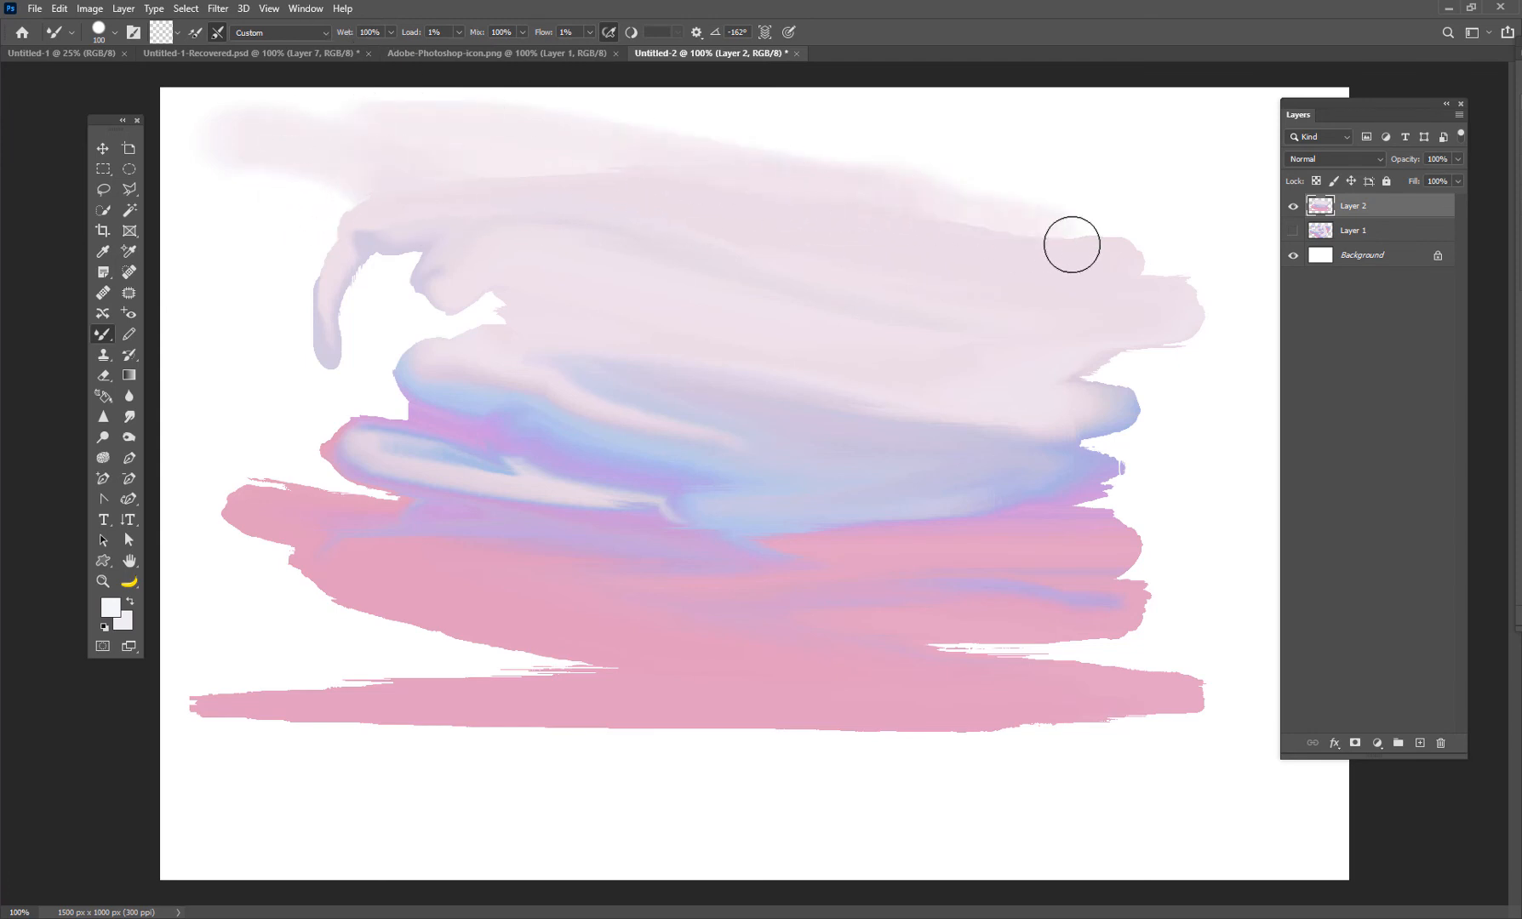
{"action": "mouse_move", "coordinate": [923, 214]}
{"action": "left_mouse_down"}
{"action": "mouse_move", "coordinate": [1104, 221]}
{"action": "mouse_move", "coordinate": [914, 245]}
{"action": "mouse_move", "coordinate": [1068, 290]}
{"action": "left_mouse_up"}
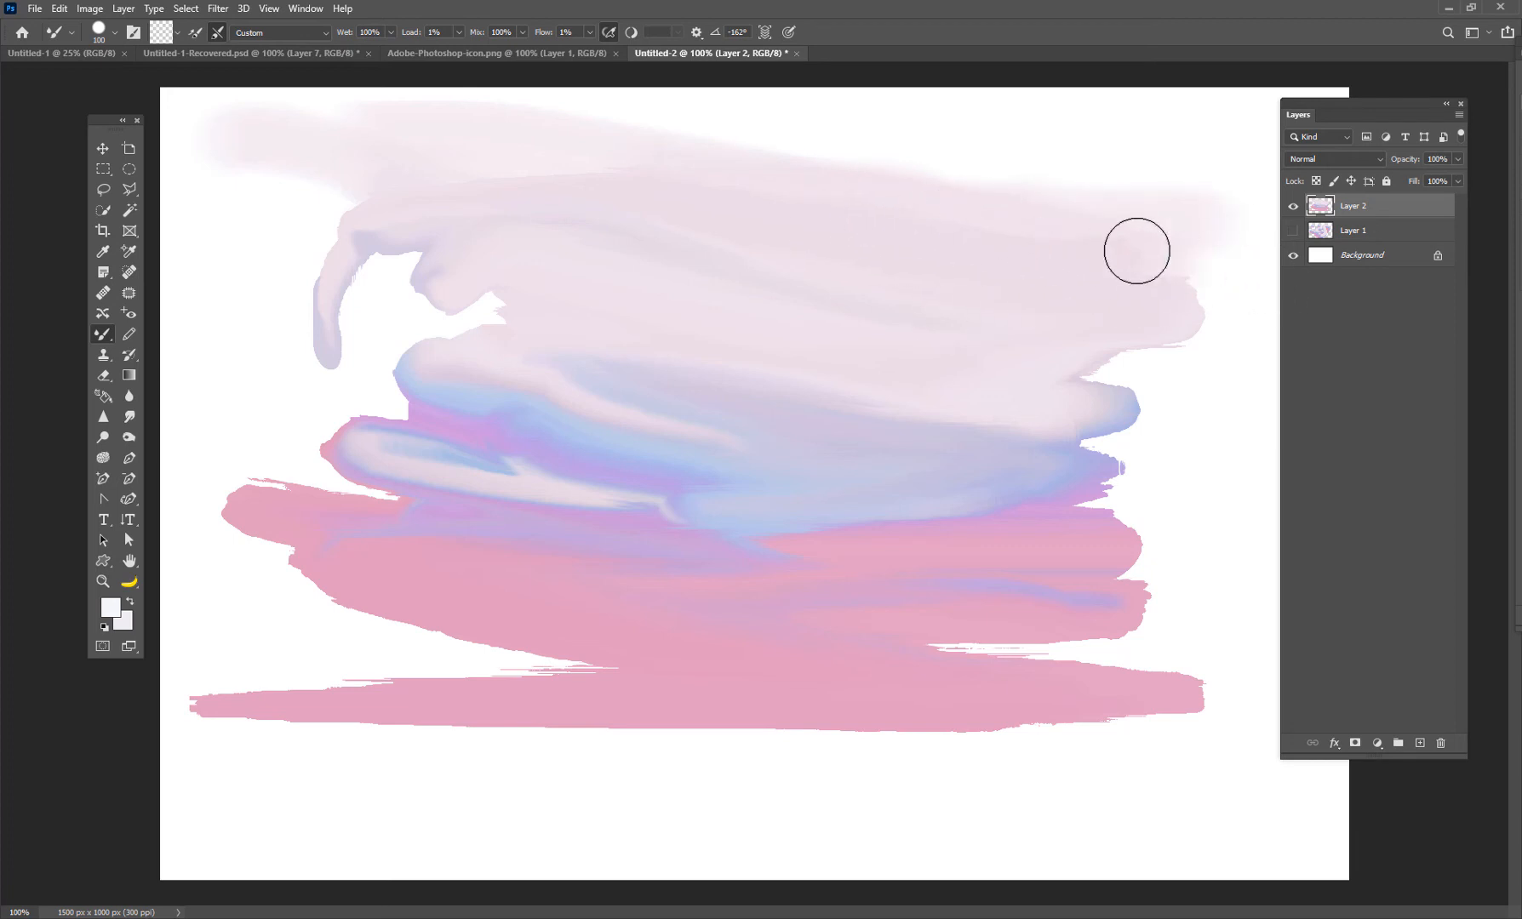
{"action": "mouse_move", "coordinate": [378, 234]}
{"action": "left_mouse_down"}
{"action": "mouse_move", "coordinate": [289, 231]}
{"action": "mouse_move", "coordinate": [434, 185]}
{"action": "mouse_move", "coordinate": [330, 287]}
{"action": "mouse_move", "coordinate": [339, 336]}
{"action": "mouse_move", "coordinate": [387, 250]}
{"action": "mouse_move", "coordinate": [428, 266]}
{"action": "mouse_move", "coordinate": [368, 328]}
{"action": "mouse_move", "coordinate": [375, 292]}
{"action": "mouse_move", "coordinate": [423, 308]}
{"action": "mouse_move", "coordinate": [357, 313]}
{"action": "mouse_move", "coordinate": [418, 236]}
{"action": "mouse_move", "coordinate": [387, 371]}
{"action": "mouse_move", "coordinate": [326, 291]}
{"action": "mouse_move", "coordinate": [323, 350]}
{"action": "mouse_move", "coordinate": [241, 357]}
{"action": "mouse_move", "coordinate": [275, 247]}
{"action": "mouse_move", "coordinate": [248, 577]}
{"action": "left_mouse_up"}
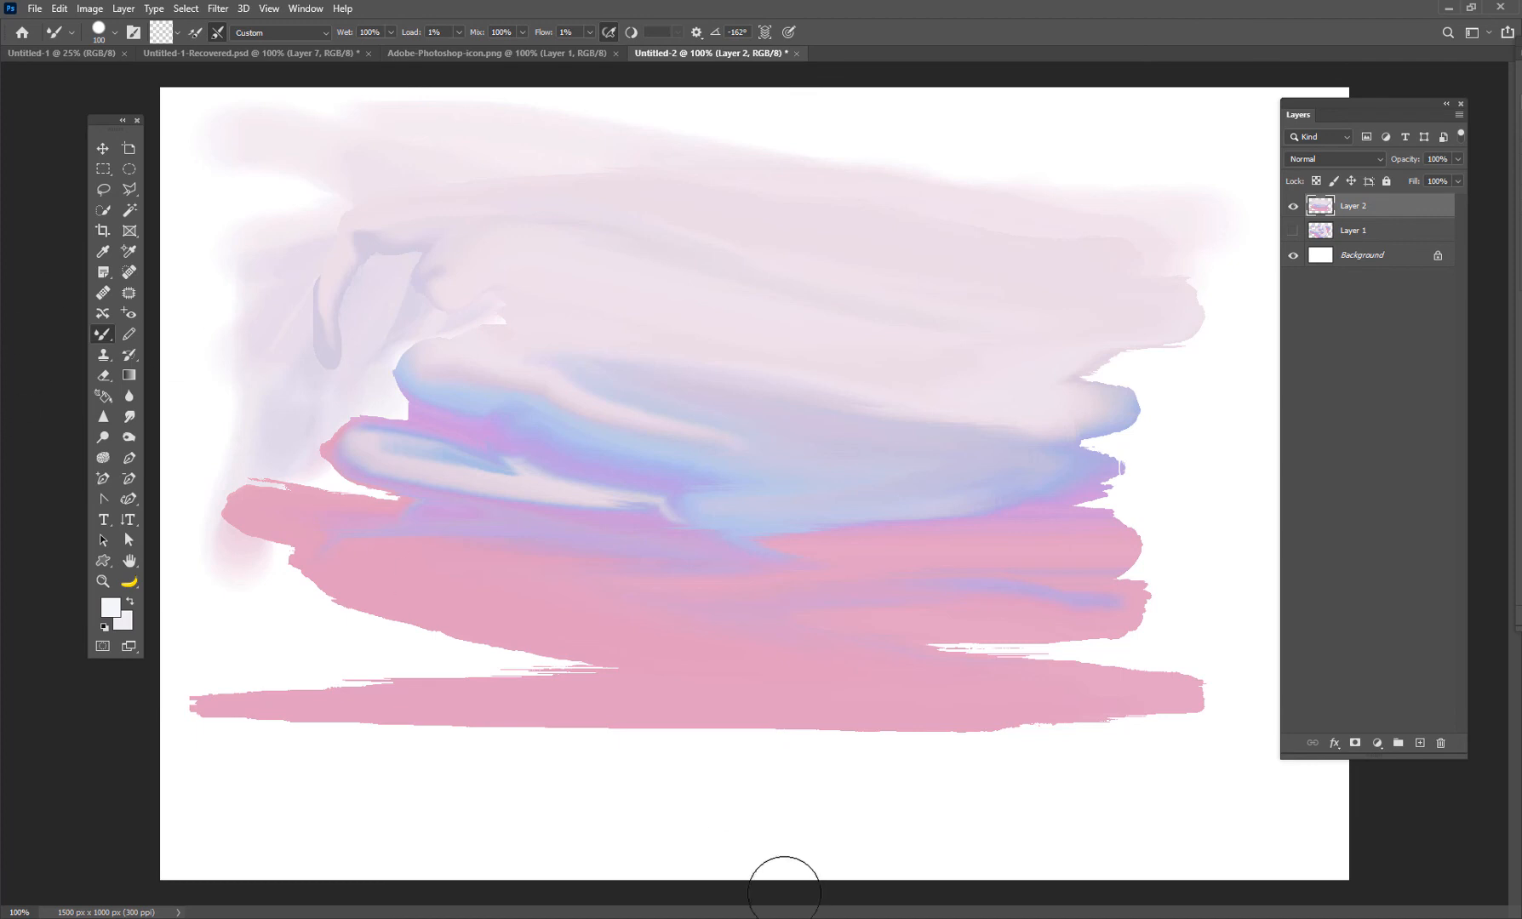
{"action": "mouse_move", "coordinate": [778, 723]}
{"action": "left_mouse_down"}
{"action": "mouse_move", "coordinate": [1008, 781]}
{"action": "mouse_move", "coordinate": [809, 729]}
{"action": "mouse_move", "coordinate": [751, 777]}
{"action": "mouse_move", "coordinate": [975, 746]}
{"action": "mouse_move", "coordinate": [746, 715]}
{"action": "mouse_move", "coordinate": [486, 791]}
{"action": "mouse_move", "coordinate": [510, 795]}
{"action": "mouse_move", "coordinate": [527, 777]}
{"action": "mouse_move", "coordinate": [204, 724]}
{"action": "mouse_move", "coordinate": [502, 766]}
{"action": "left_mouse_up"}
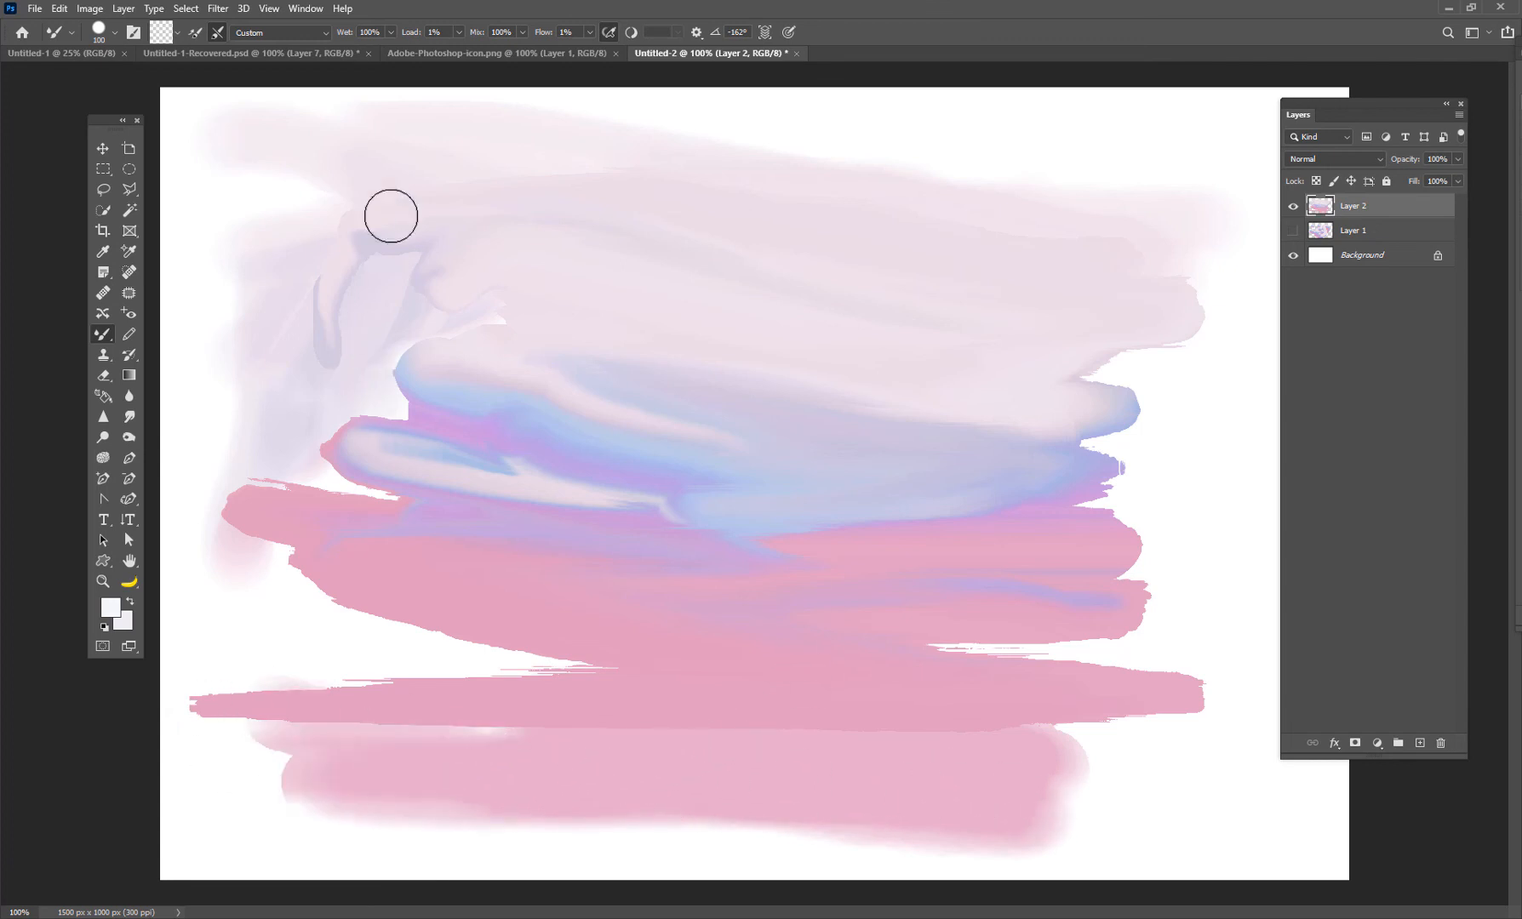
Save the brush as a new preset named SOFTMIXY, including its size, tool settings and color
{"action": "left_click", "coordinate": [115, 35]}
{"action": "left_click", "coordinate": [750, 63]}
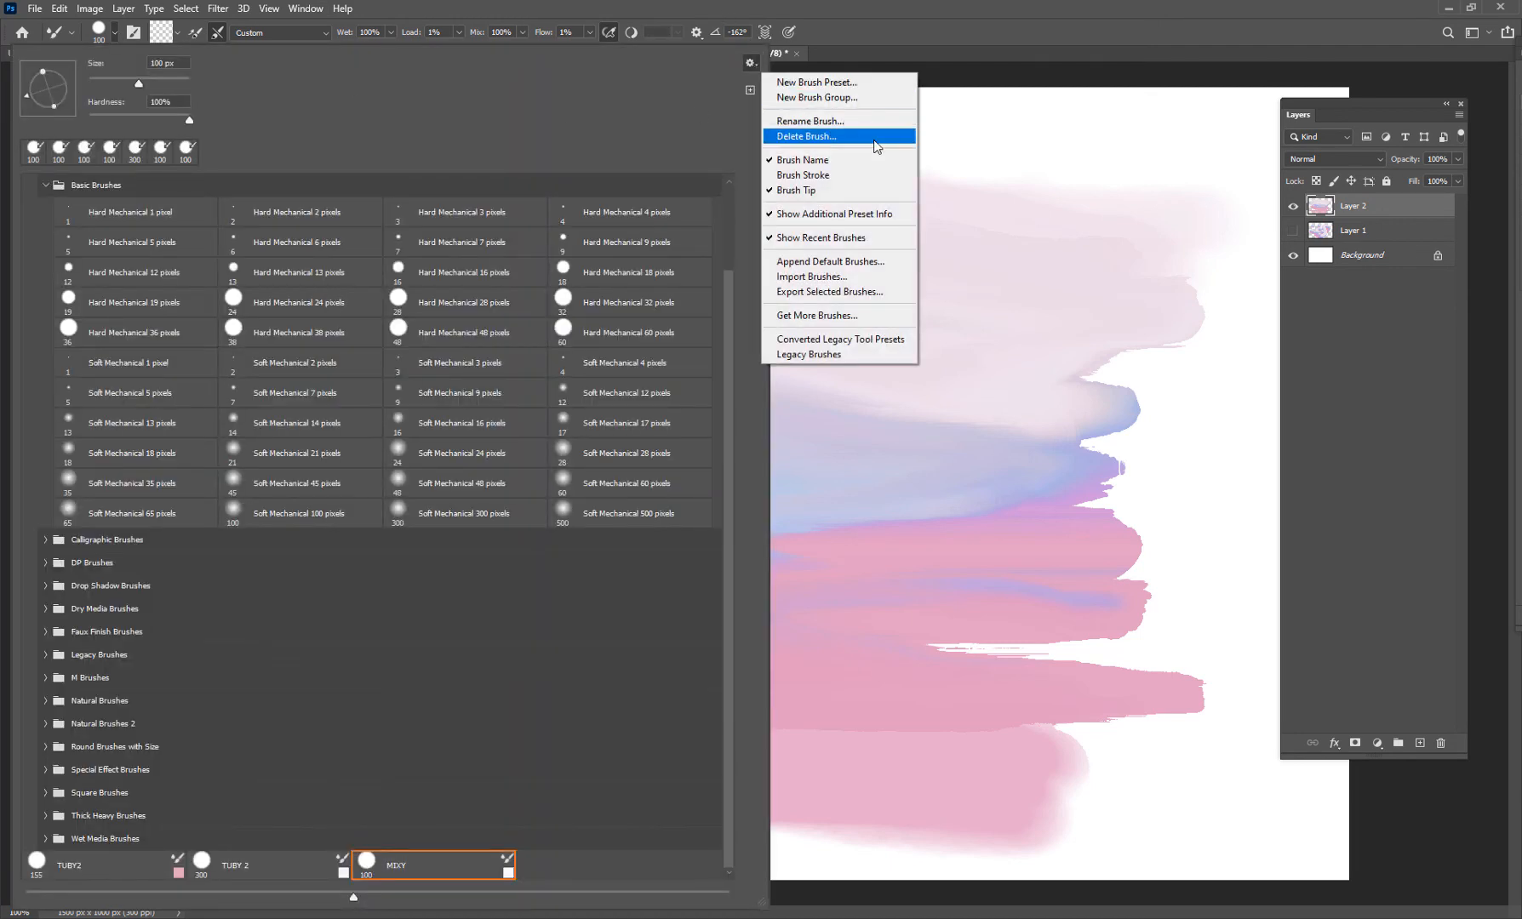
{"action": "left_click", "coordinate": [819, 82]}
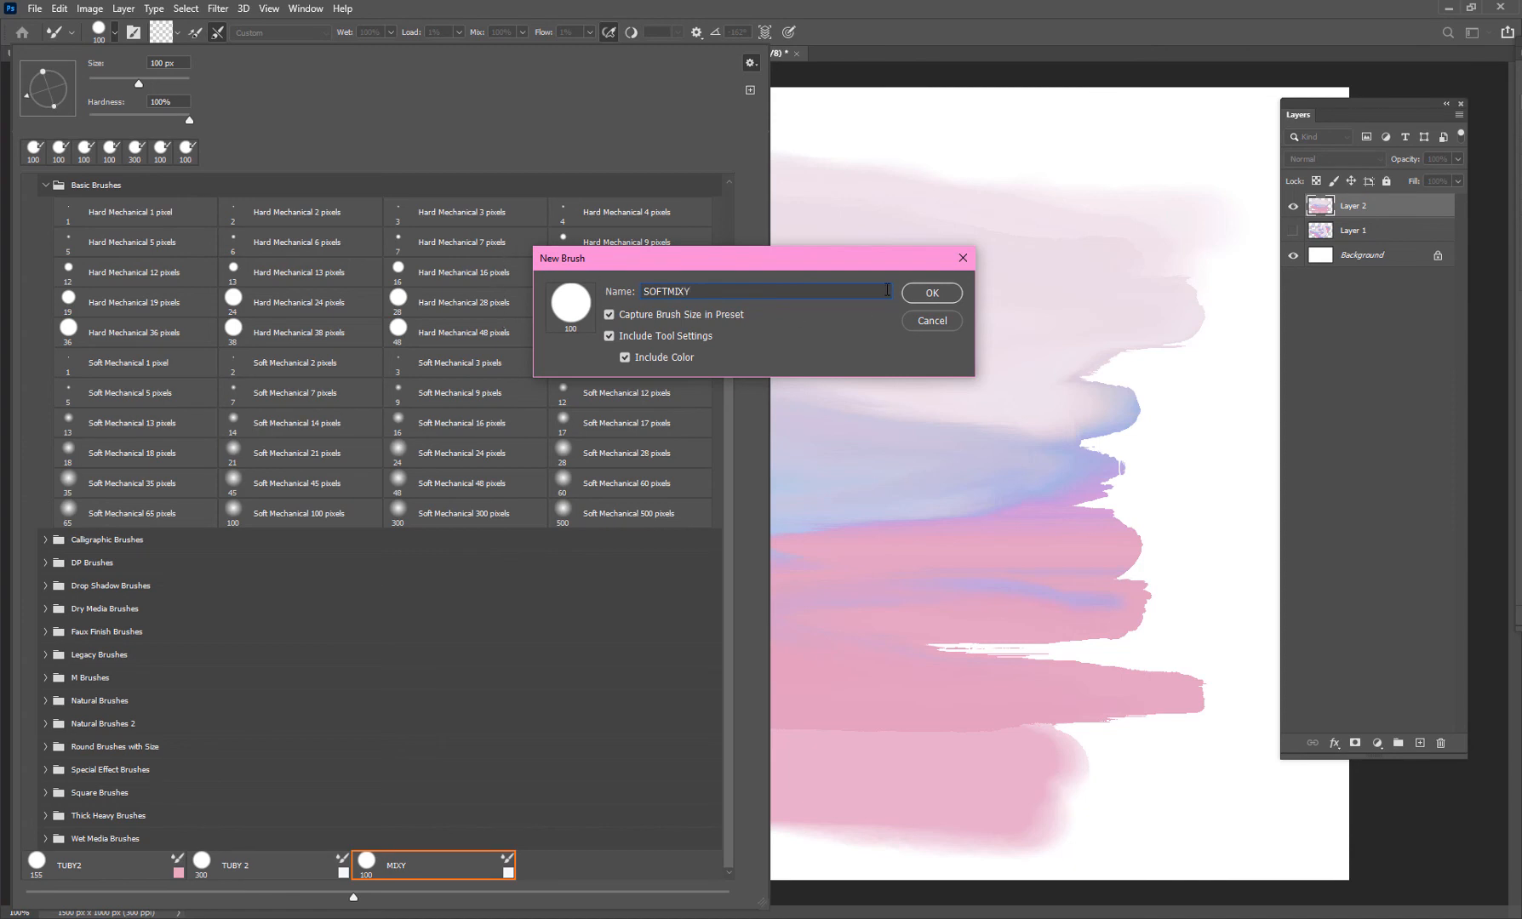
{"action": "left_click", "coordinate": [932, 293]}
{"action": "left_click", "coordinate": [1070, 354]}
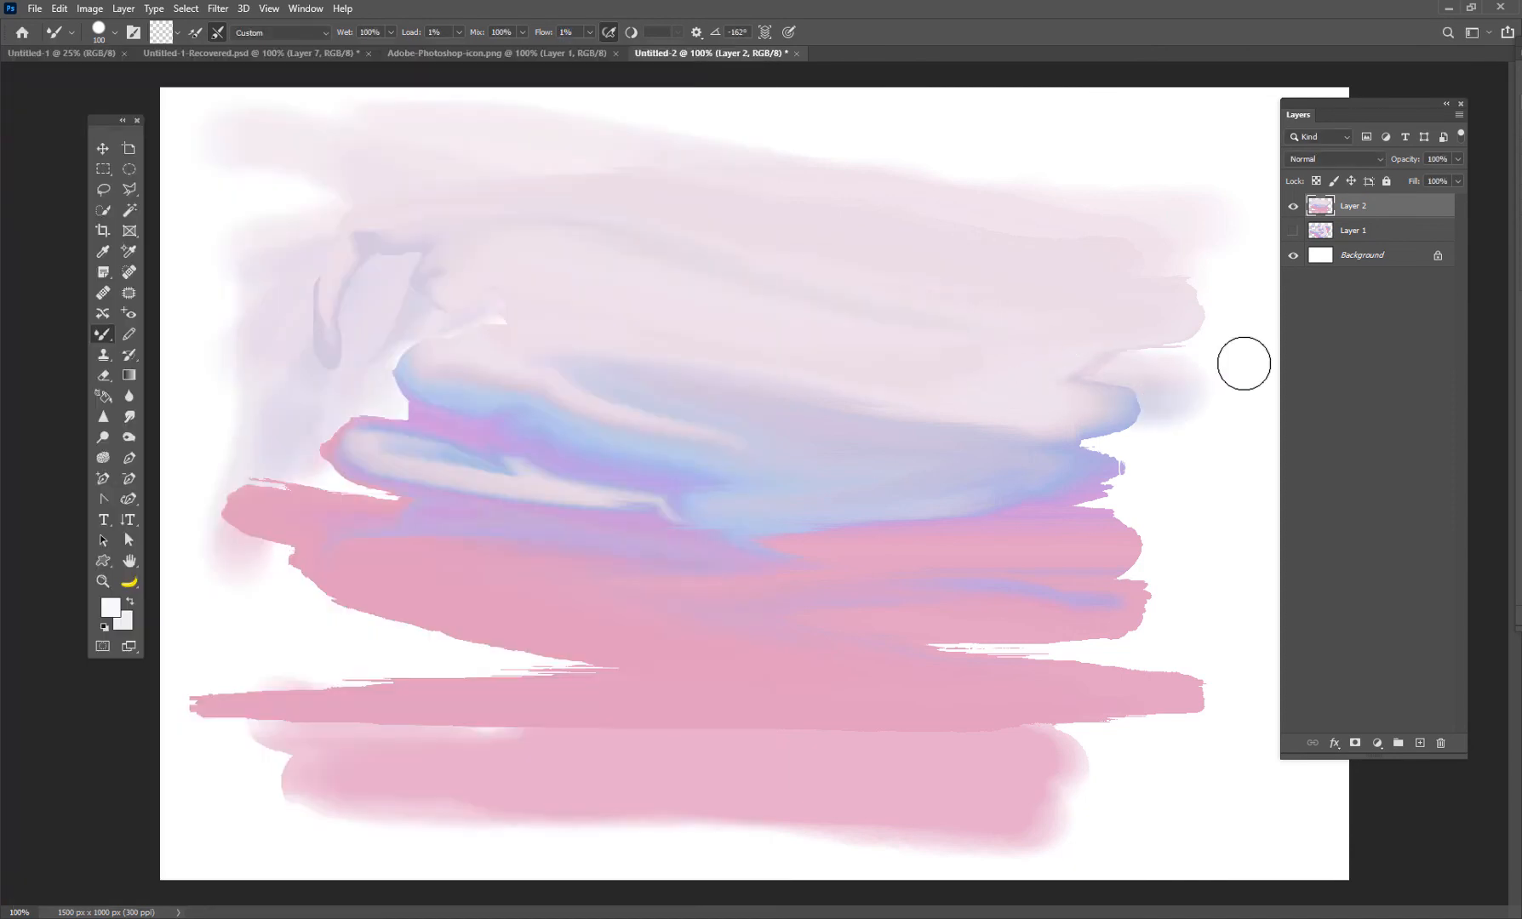
Soften the right edge, enable loading the brush after each stroke, and paint soft strokes across the upper right and right side
{"action": "mouse_move", "coordinate": [1163, 481]}
{"action": "left_mouse_down"}
{"action": "mouse_move", "coordinate": [1178, 415]}
{"action": "mouse_move", "coordinate": [895, 424]}
{"action": "mouse_move", "coordinate": [1189, 429]}
{"action": "left_mouse_up"}
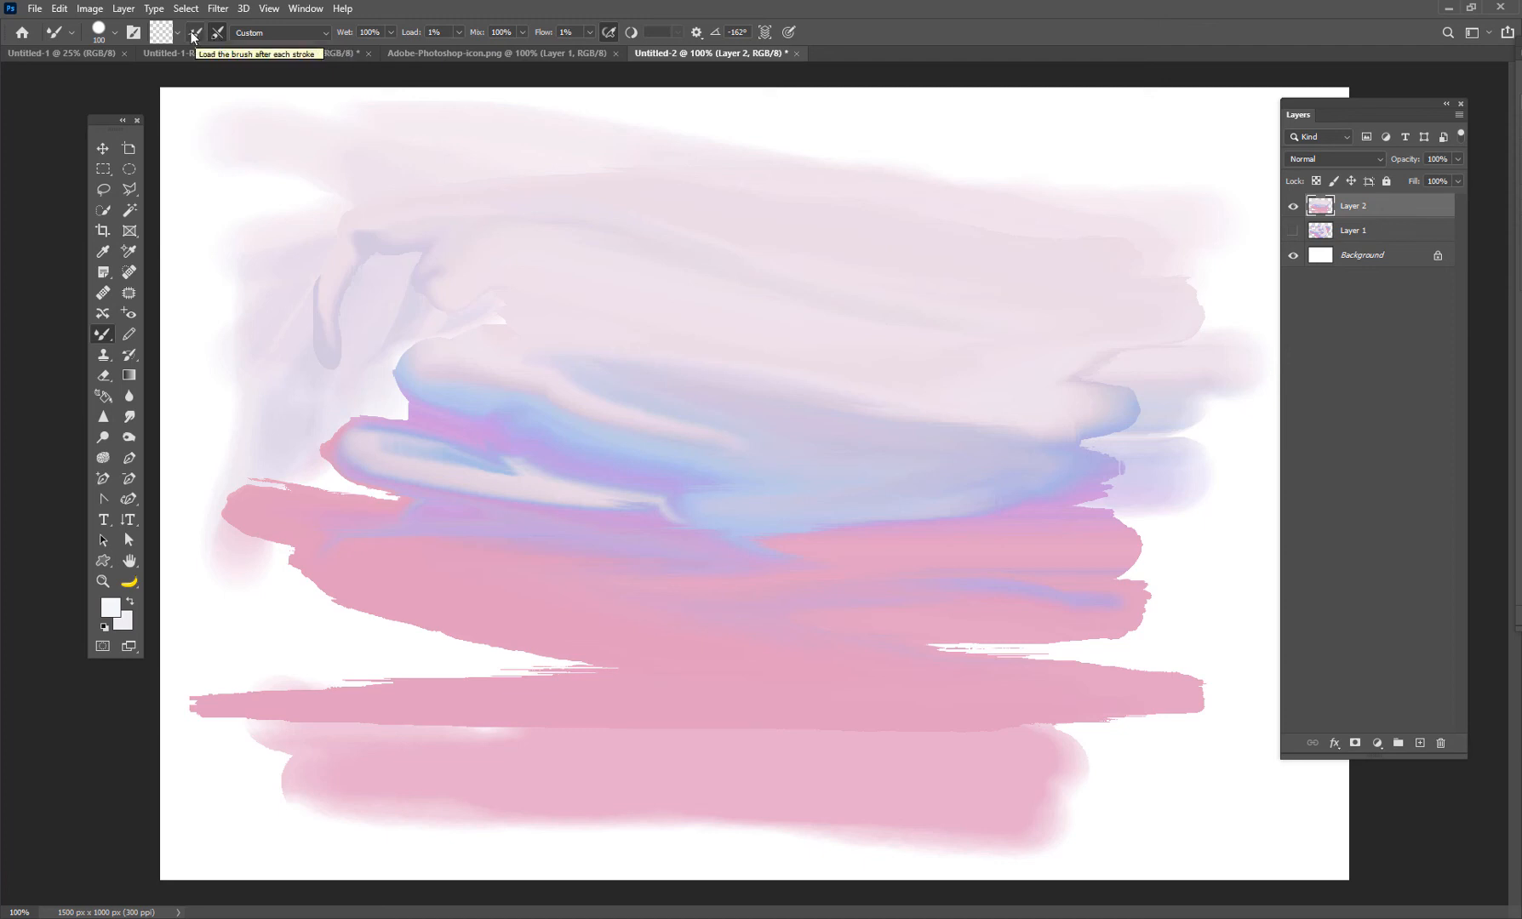
{"action": "left_click", "coordinate": [194, 34]}
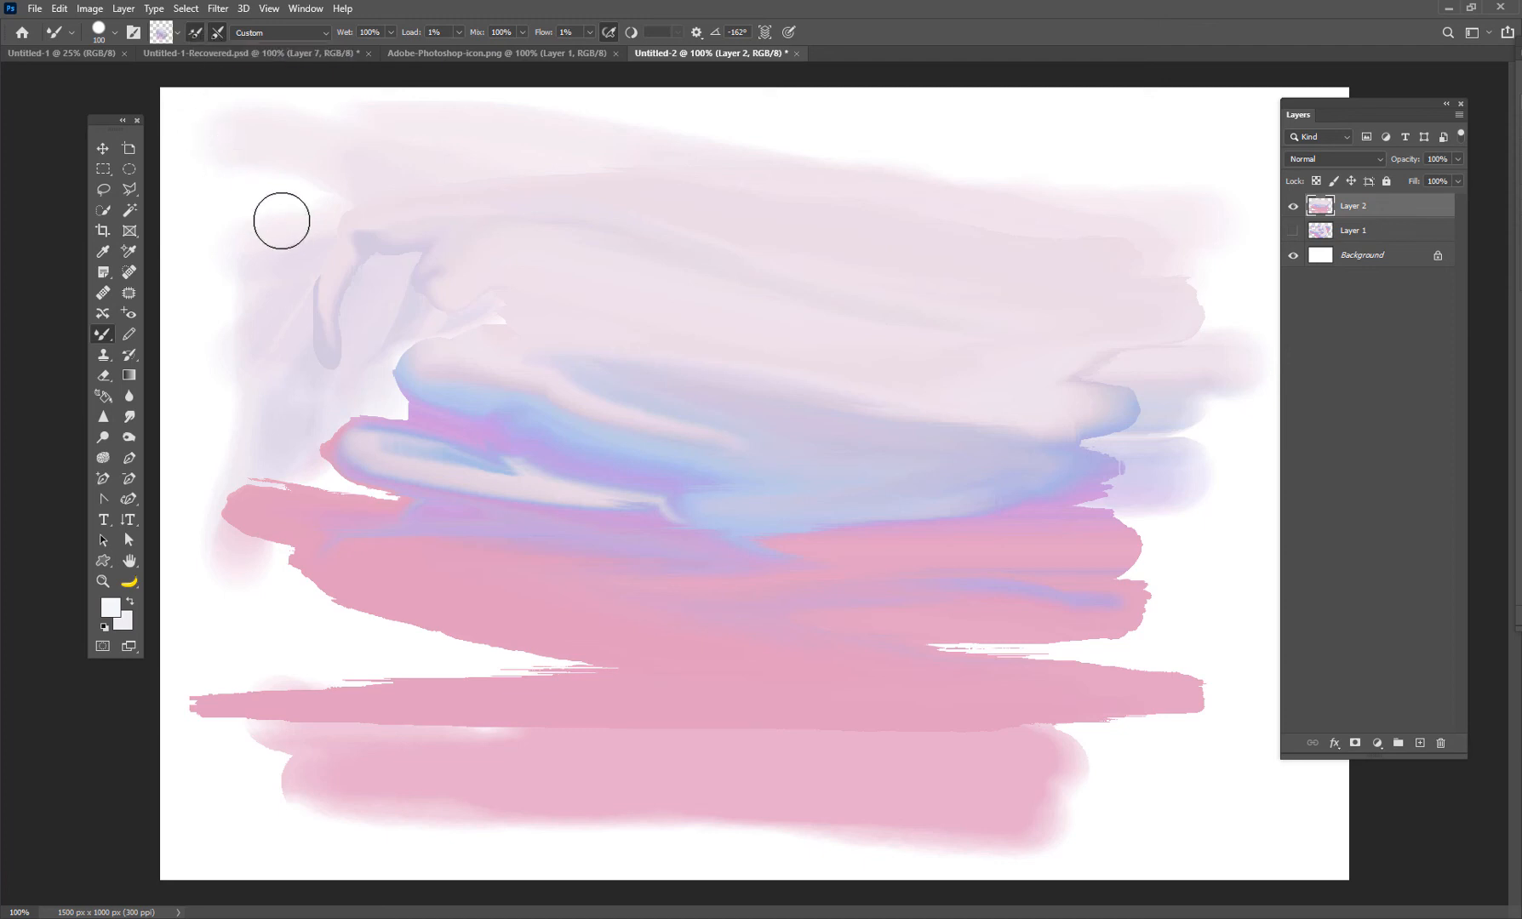
{"action": "mouse_move", "coordinate": [957, 192]}
{"action": "left_mouse_down"}
{"action": "mouse_move", "coordinate": [1042, 171]}
{"action": "mouse_move", "coordinate": [1132, 178]}
{"action": "mouse_move", "coordinate": [700, 170]}
{"action": "left_mouse_up"}
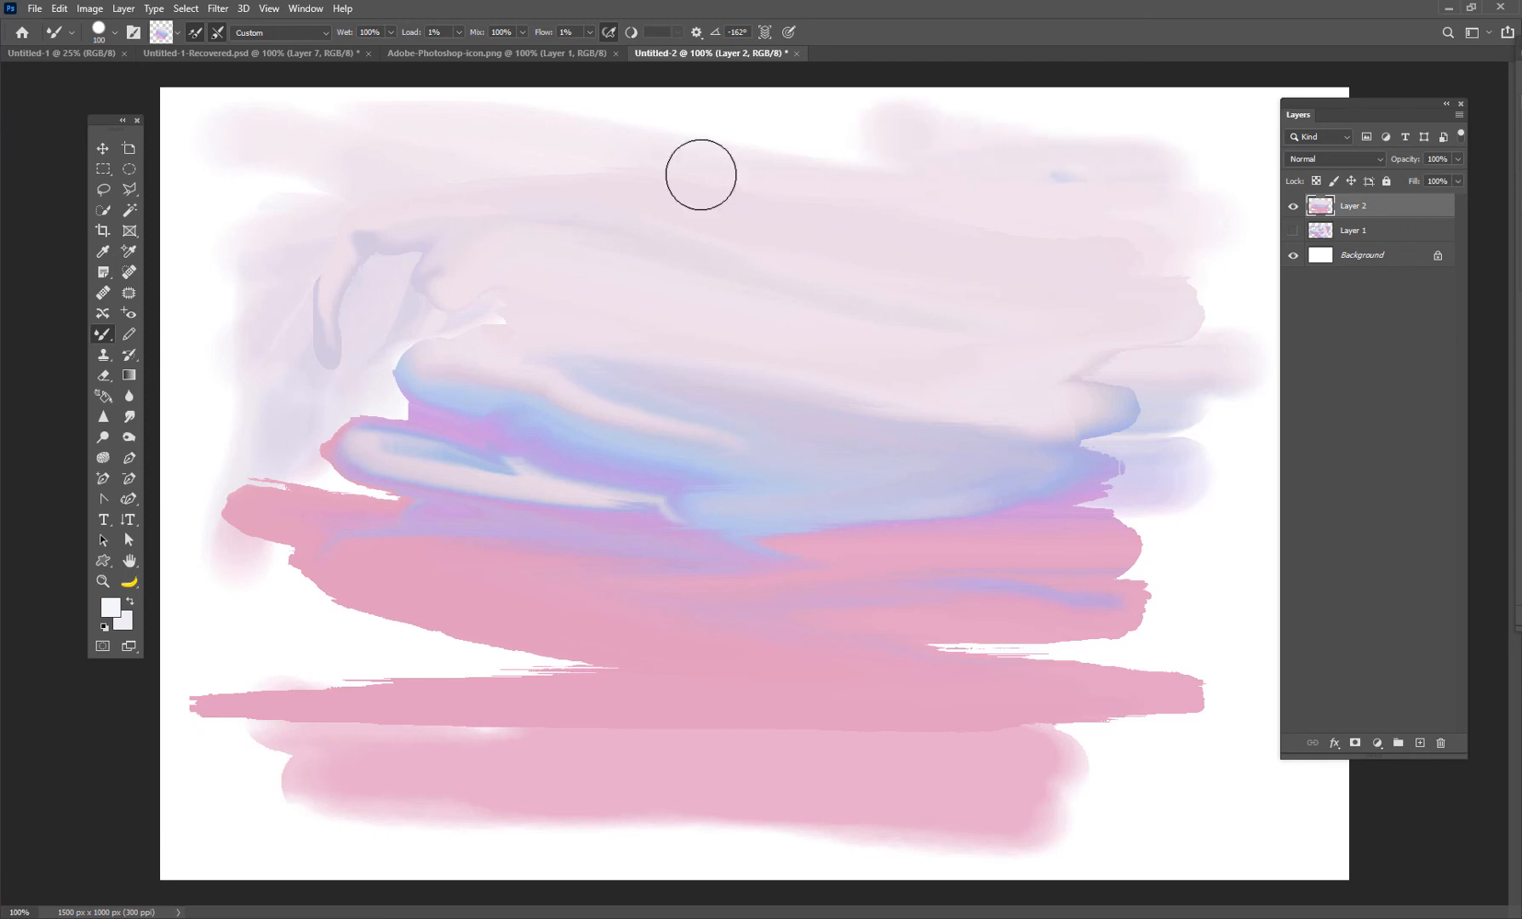
{"action": "mouse_move", "coordinate": [1133, 551]}
{"action": "left_mouse_down"}
{"action": "mouse_move", "coordinate": [1138, 421]}
{"action": "mouse_move", "coordinate": [1058, 435]}
{"action": "mouse_move", "coordinate": [1203, 404]}
{"action": "mouse_move", "coordinate": [1046, 470]}
{"action": "mouse_move", "coordinate": [1178, 565]}
{"action": "mouse_move", "coordinate": [1141, 607]}
{"action": "mouse_move", "coordinate": [915, 607]}
{"action": "mouse_move", "coordinate": [1130, 618]}
{"action": "mouse_move", "coordinate": [1182, 602]}
{"action": "left_mouse_up"}
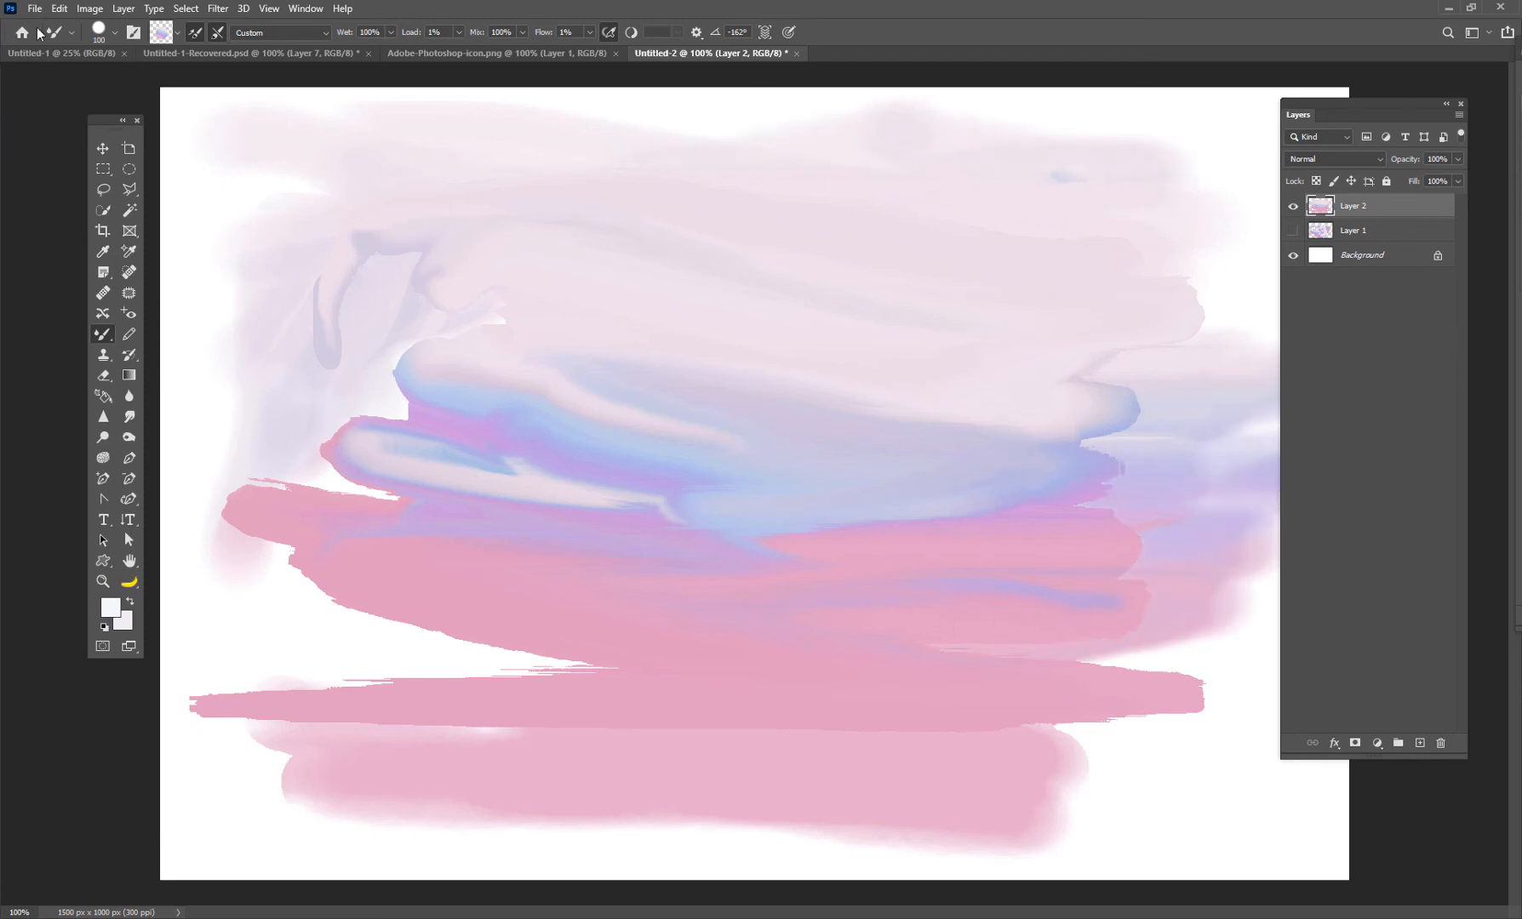
Disable loading after each stroke and blend the left side and the white gap between the lower pink bands
{"action": "left_click", "coordinate": [192, 35]}
{"action": "mouse_move", "coordinate": [338, 327]}
{"action": "left_mouse_down"}
{"action": "mouse_move", "coordinate": [311, 346]}
{"action": "mouse_move", "coordinate": [382, 329]}
{"action": "mouse_move", "coordinate": [357, 414]}
{"action": "mouse_move", "coordinate": [425, 393]}
{"action": "mouse_move", "coordinate": [391, 431]}
{"action": "mouse_move", "coordinate": [350, 369]}
{"action": "left_mouse_up"}
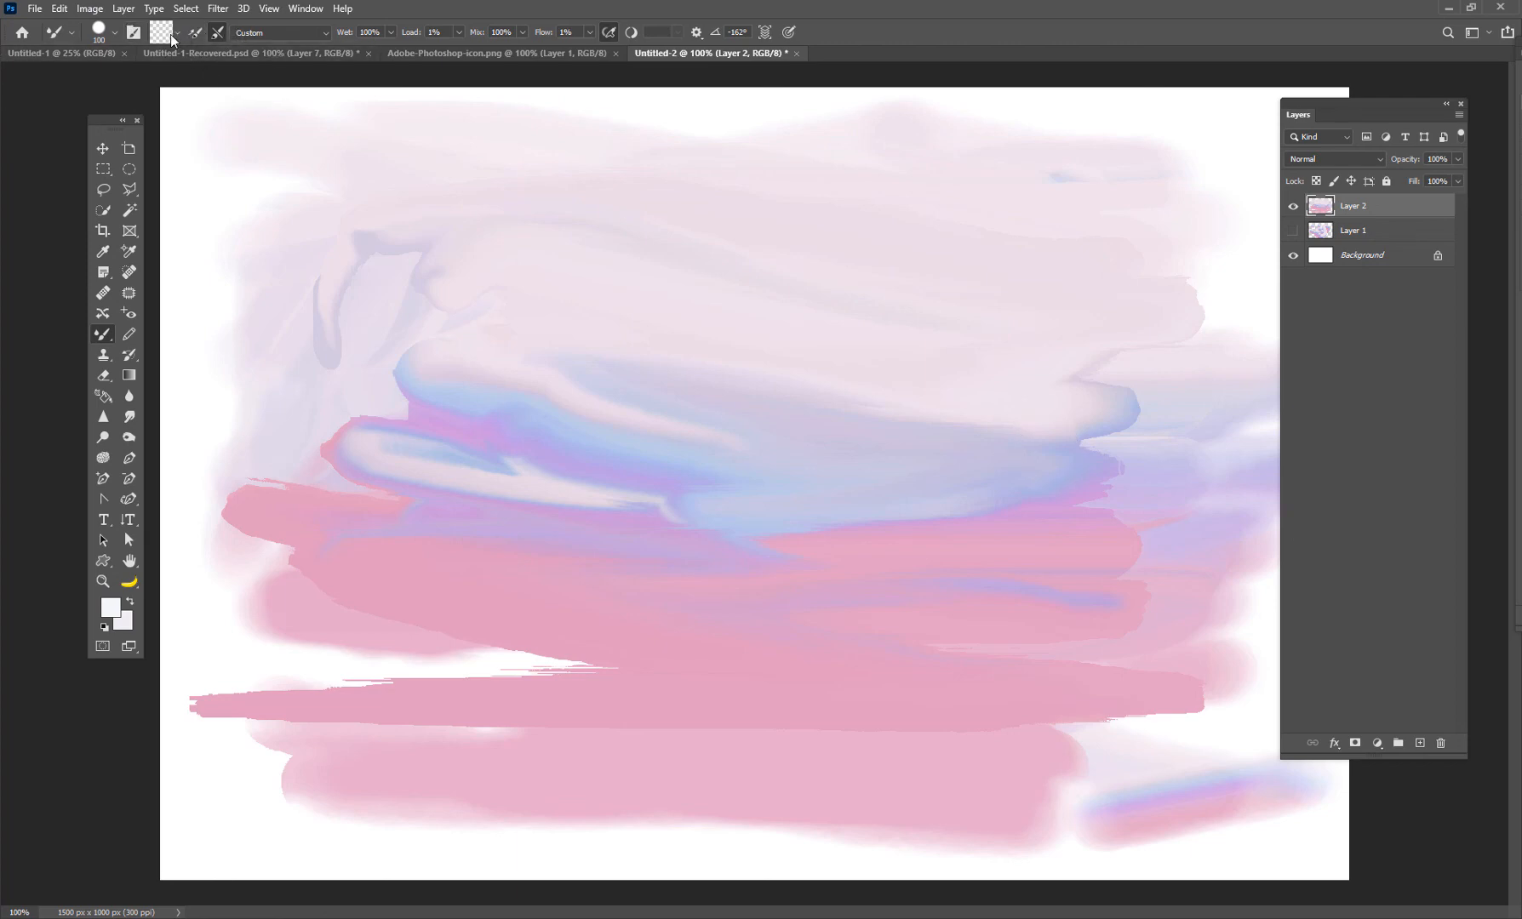
{"action": "mouse_move", "coordinate": [323, 663]}
{"action": "left_mouse_down"}
{"action": "mouse_move", "coordinate": [486, 673]}
{"action": "mouse_move", "coordinate": [597, 621]}
{"action": "left_mouse_up"}
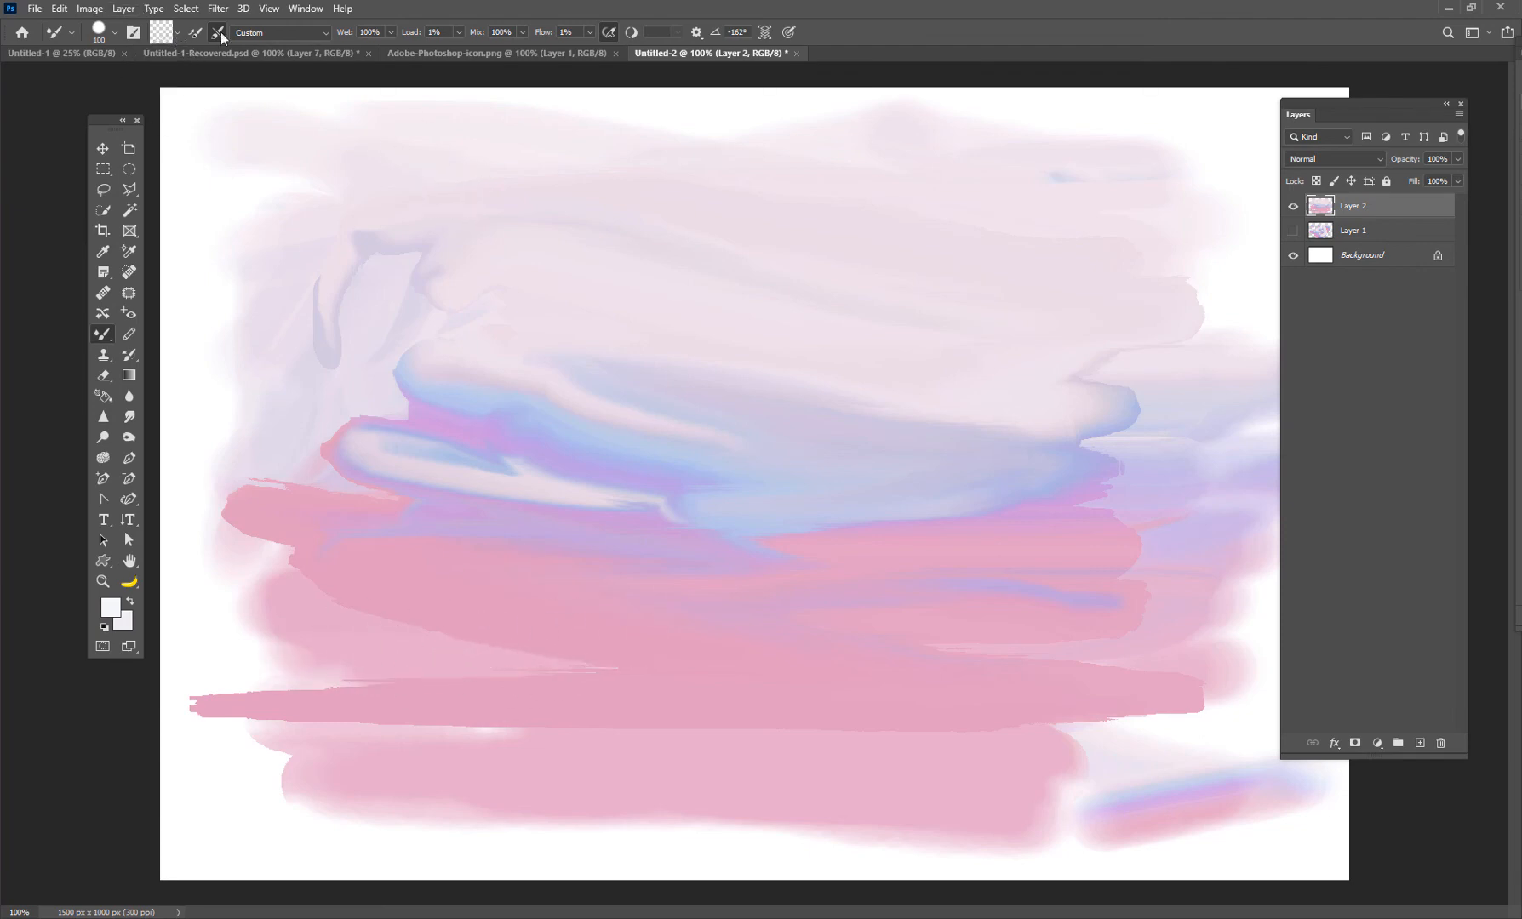
Set the Mixer Brush color to a light purple with hue 296° and stroke over the upper left and upper right edges
{"action": "left_click", "coordinate": [161, 37]}
{"action": "left_click", "coordinate": [177, 32]}
{"action": "left_click", "coordinate": [161, 35]}
{"action": "left_click", "coordinate": [161, 35]}
{"action": "left_click", "coordinate": [643, 258]}
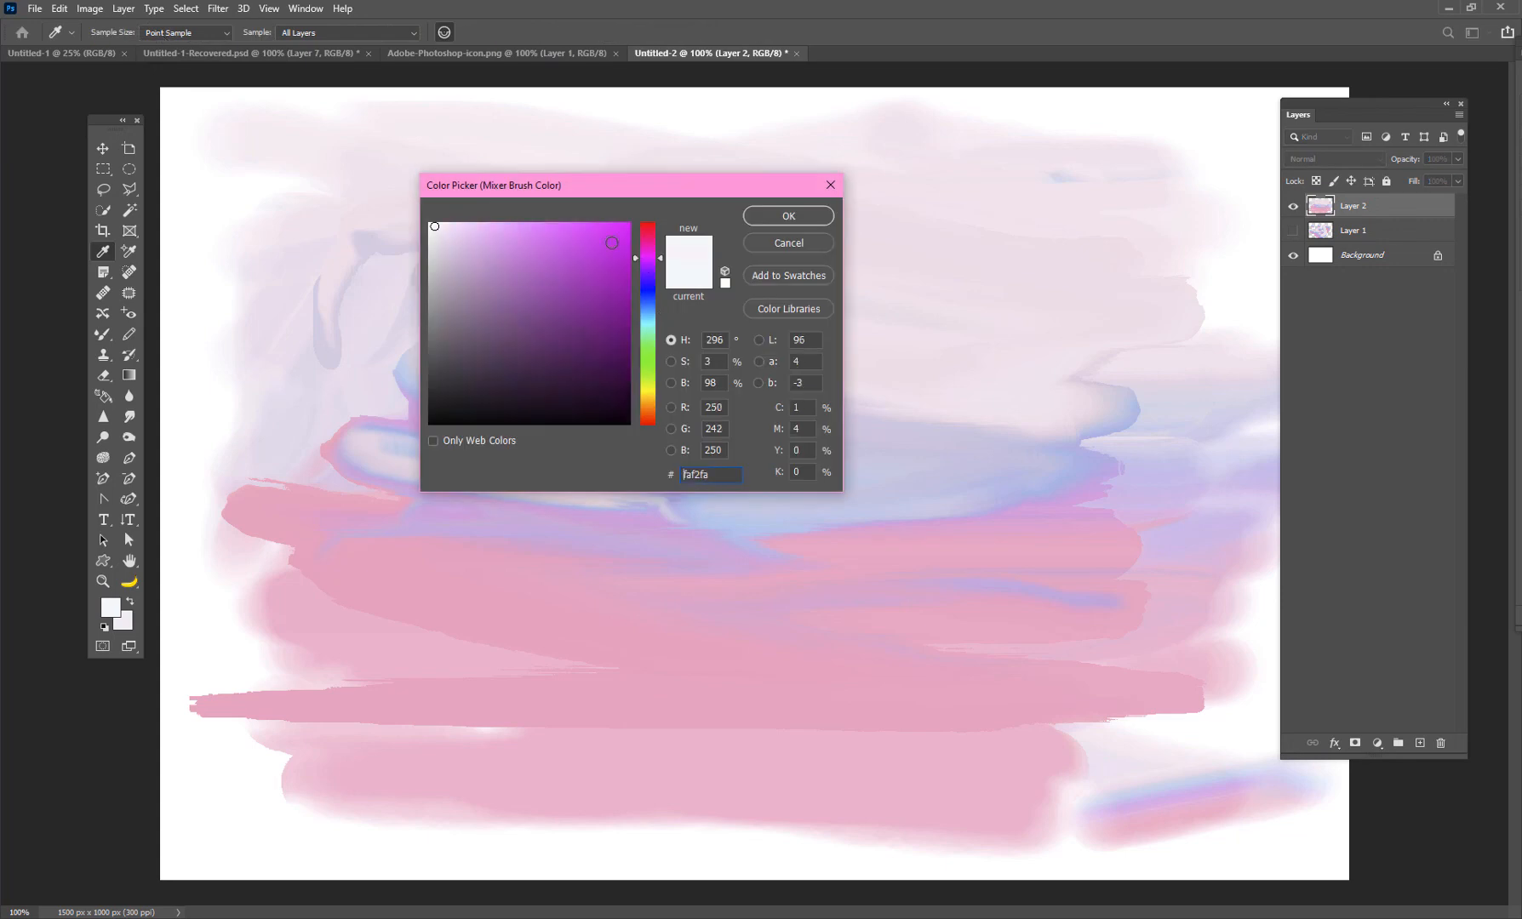
{"action": "left_click", "coordinate": [506, 225]}
{"action": "left_click", "coordinate": [751, 220]}
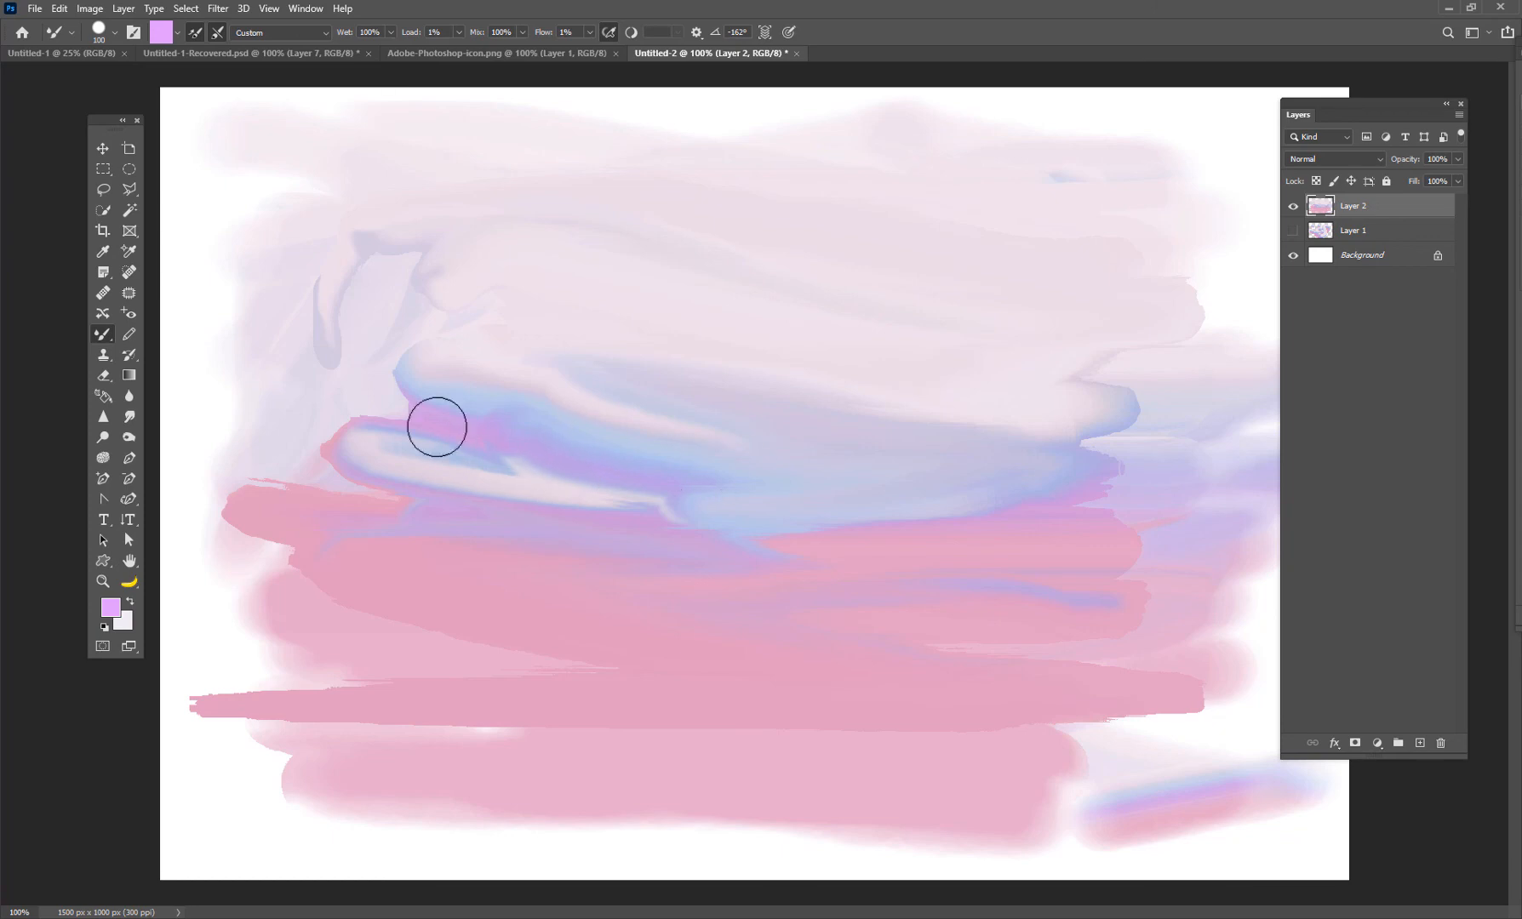
{"action": "mouse_move", "coordinate": [247, 388]}
{"action": "left_mouse_down"}
{"action": "mouse_move", "coordinate": [371, 147]}
{"action": "mouse_move", "coordinate": [174, 153]}
{"action": "left_mouse_up"}
{"action": "mouse_move", "coordinate": [1202, 288]}
{"action": "left_mouse_down"}
{"action": "mouse_move", "coordinate": [1198, 229]}
{"action": "mouse_move", "coordinate": [1156, 275]}
{"action": "left_mouse_up"}
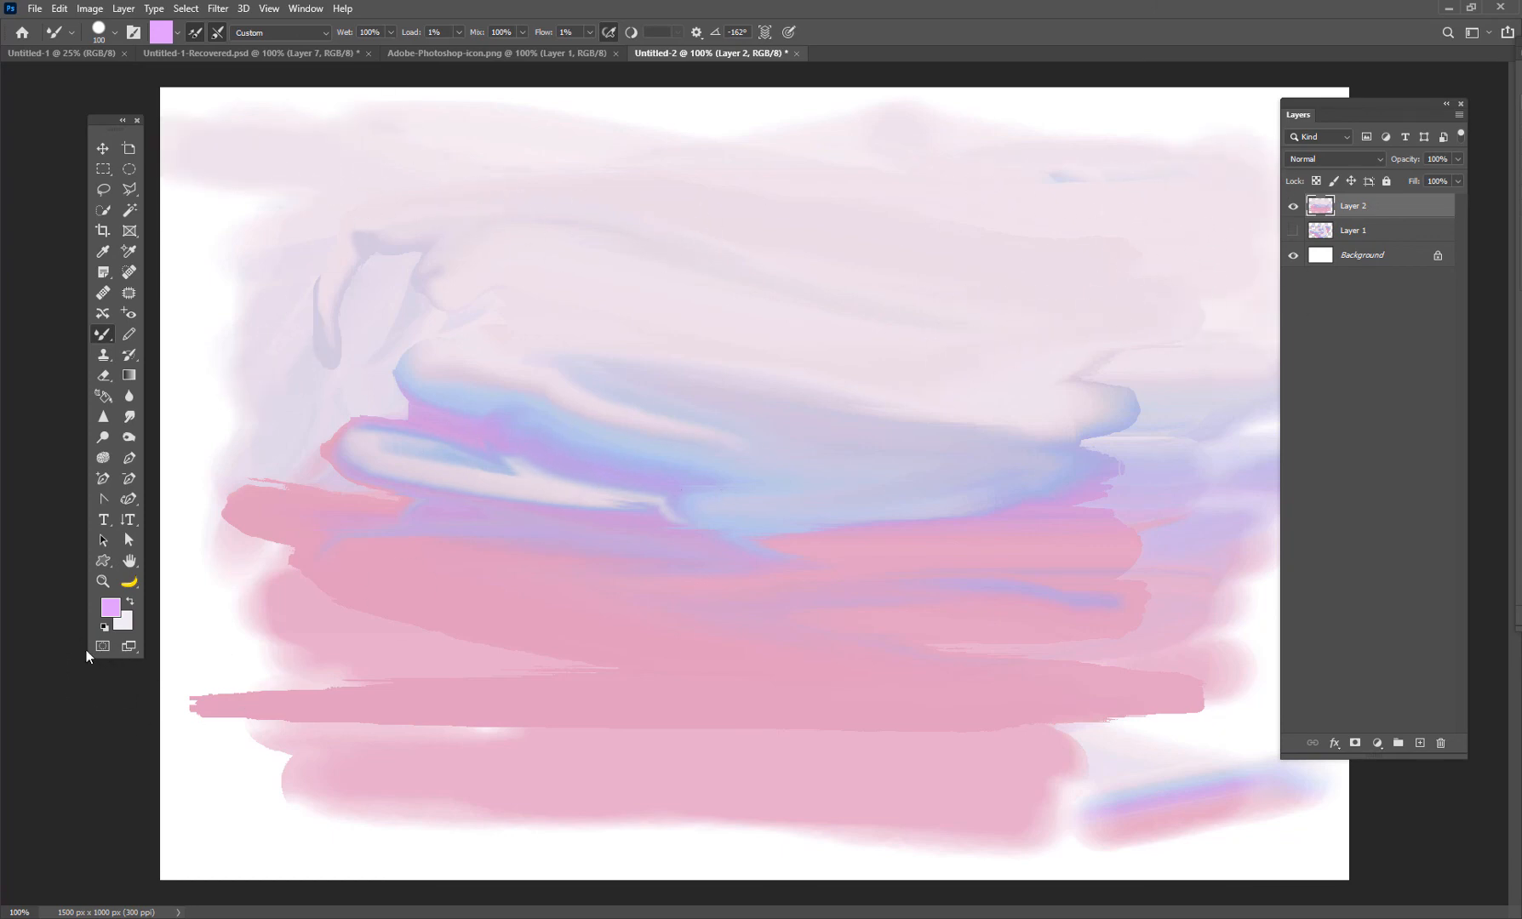
Set Load to 100%, Mix to 0% and Flow to 100%, then paint long purple strokes across the middle of the painting
{"action": "left_click", "coordinate": [459, 32]}
{"action": "left_click_drag", "start_coordinate": [458, 52], "coordinate": [536, 53]}
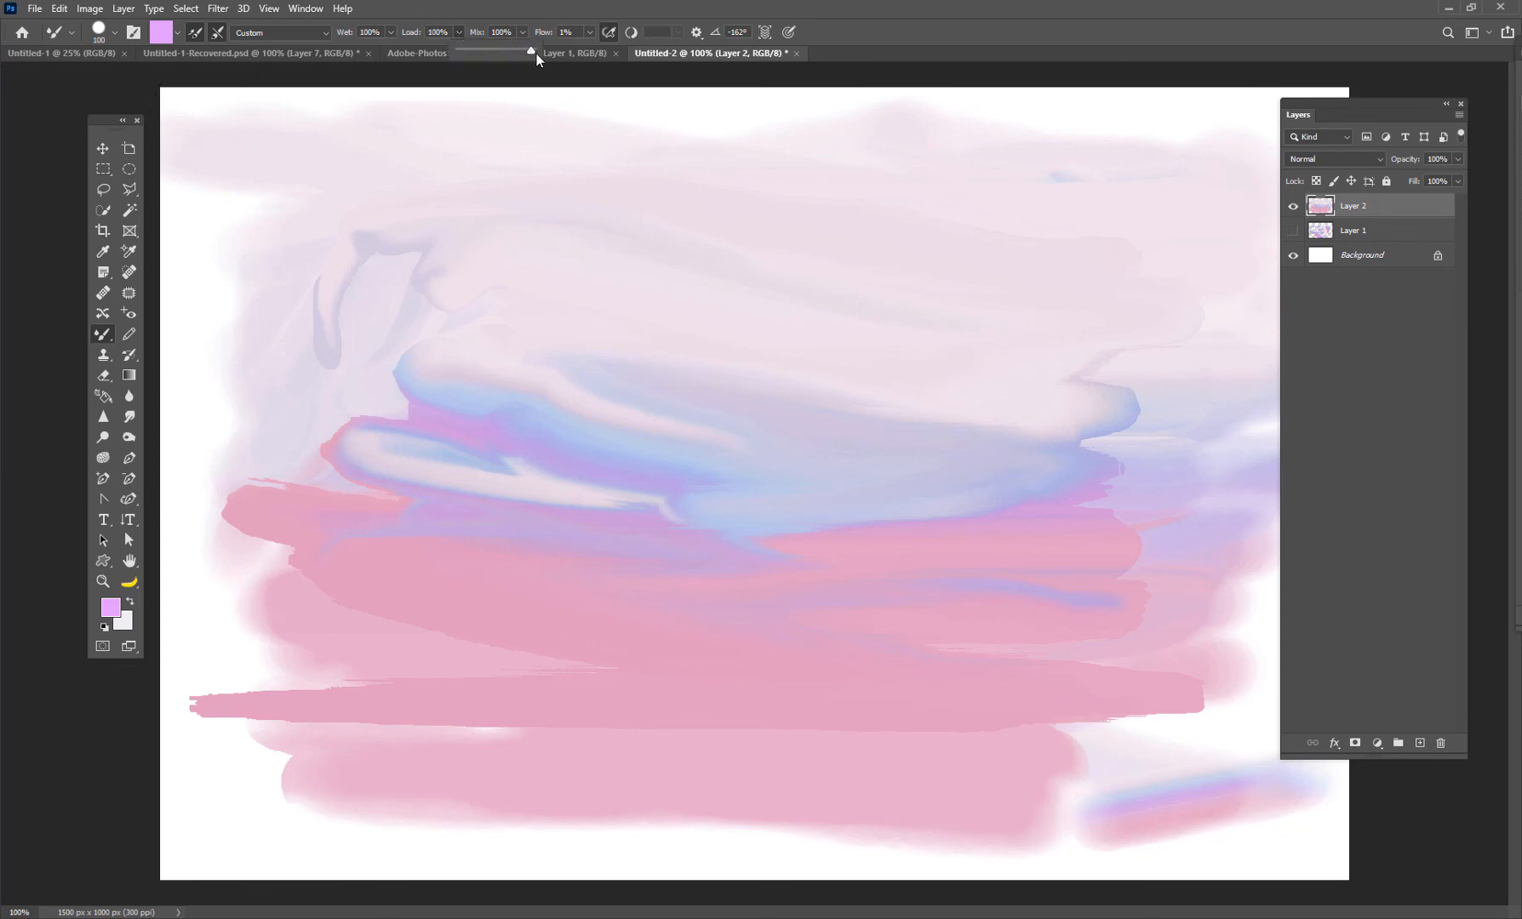
{"action": "left_click", "coordinate": [781, 697]}
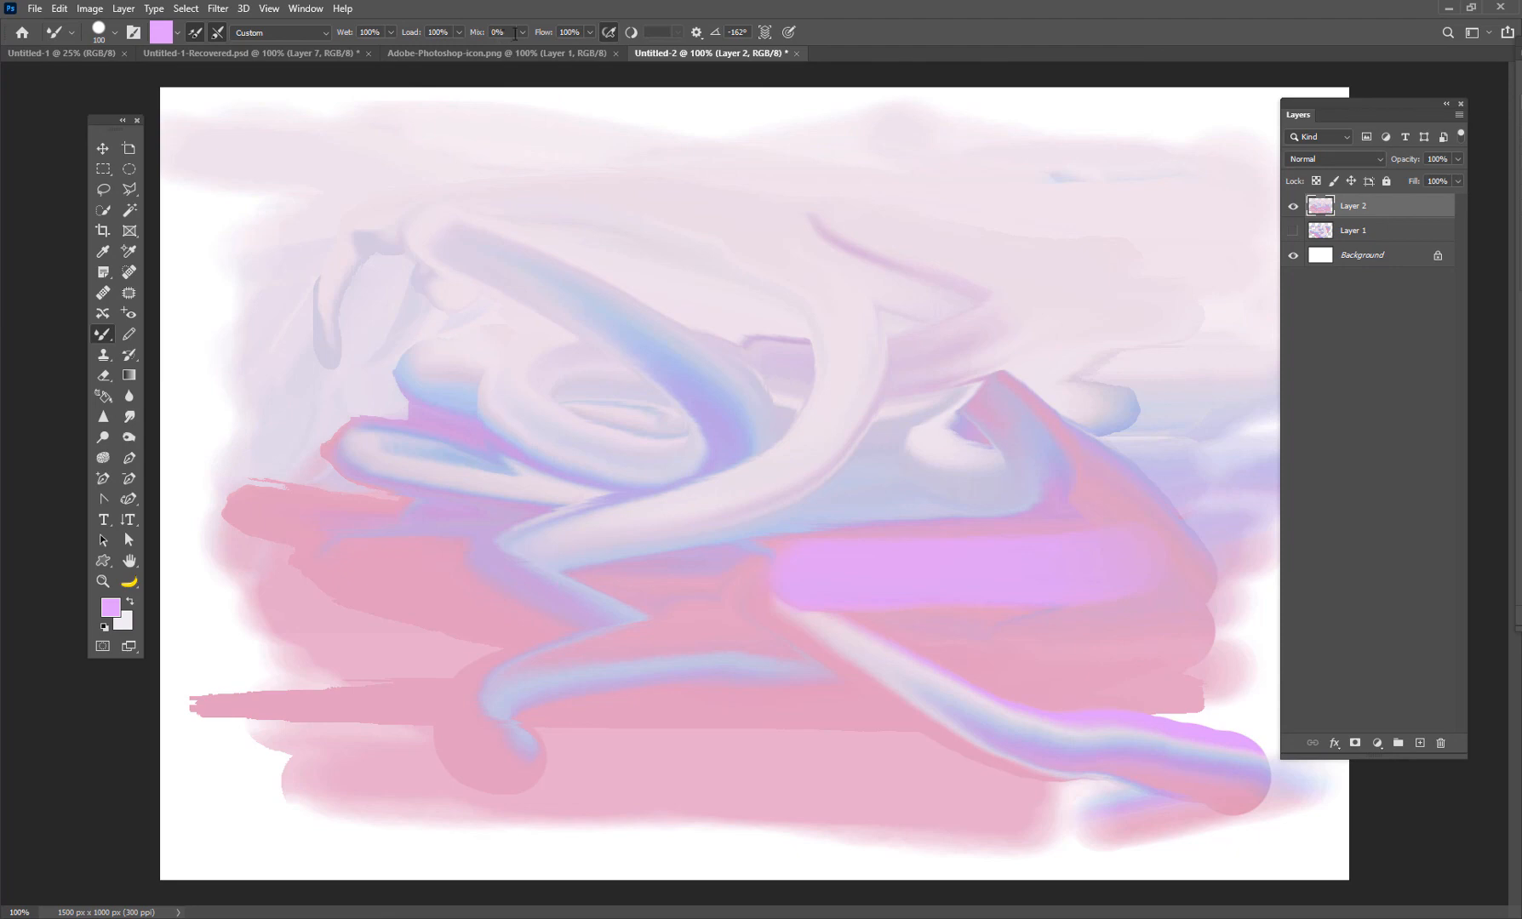
{"action": "mouse_move", "coordinate": [1081, 464]}
{"action": "left_mouse_down"}
{"action": "mouse_move", "coordinate": [580, 441]}
{"action": "mouse_move", "coordinate": [282, 372]}
{"action": "left_mouse_up"}
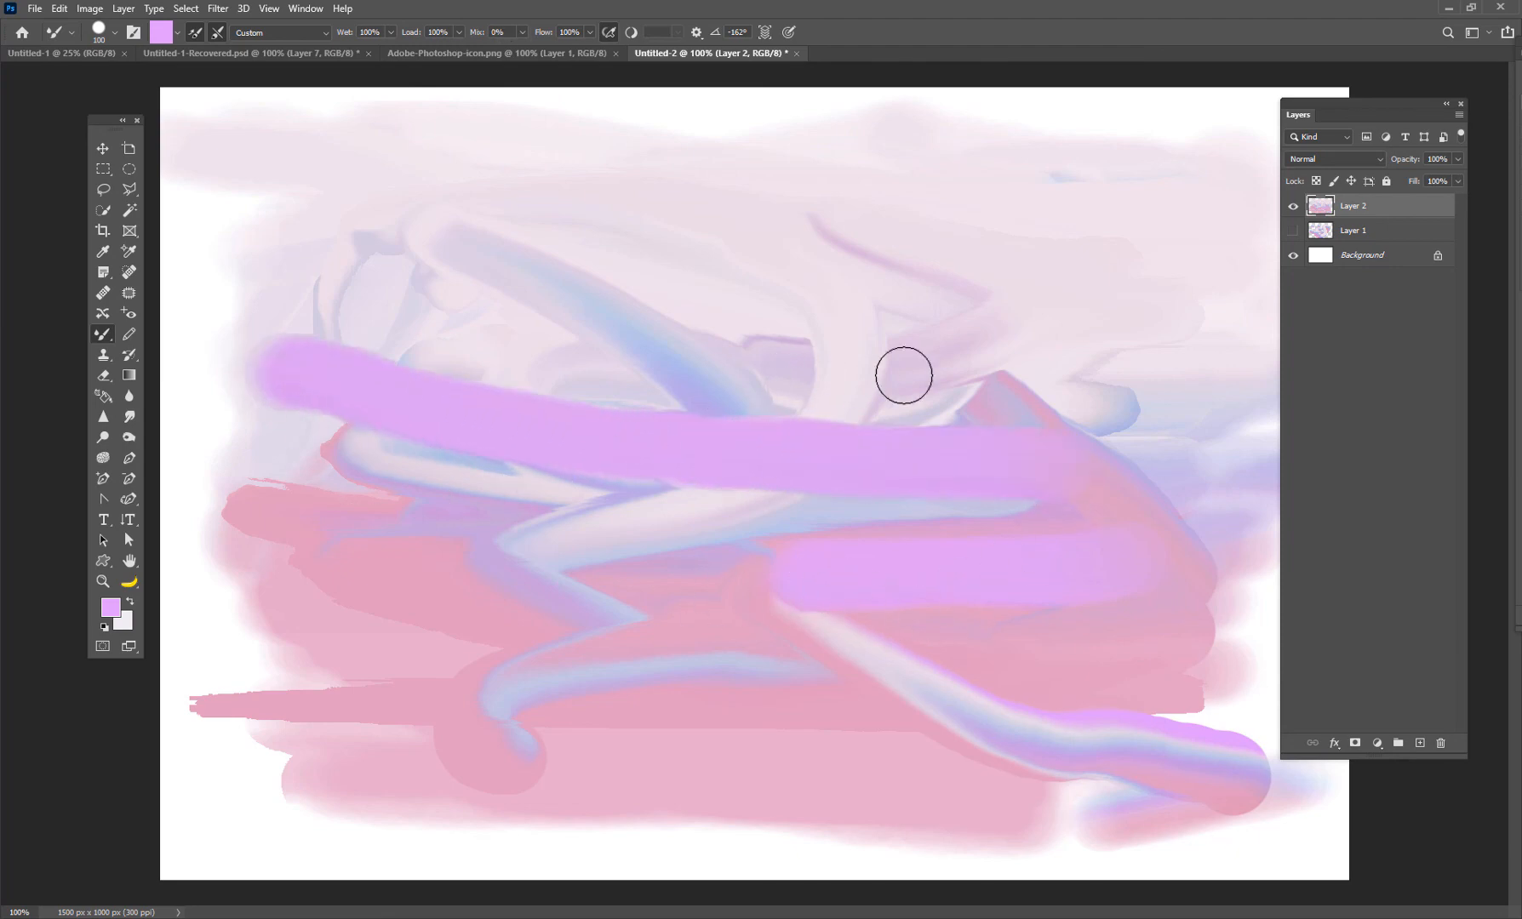
{"action": "left_click_drag", "start_coordinate": [1054, 317], "coordinate": [388, 302]}
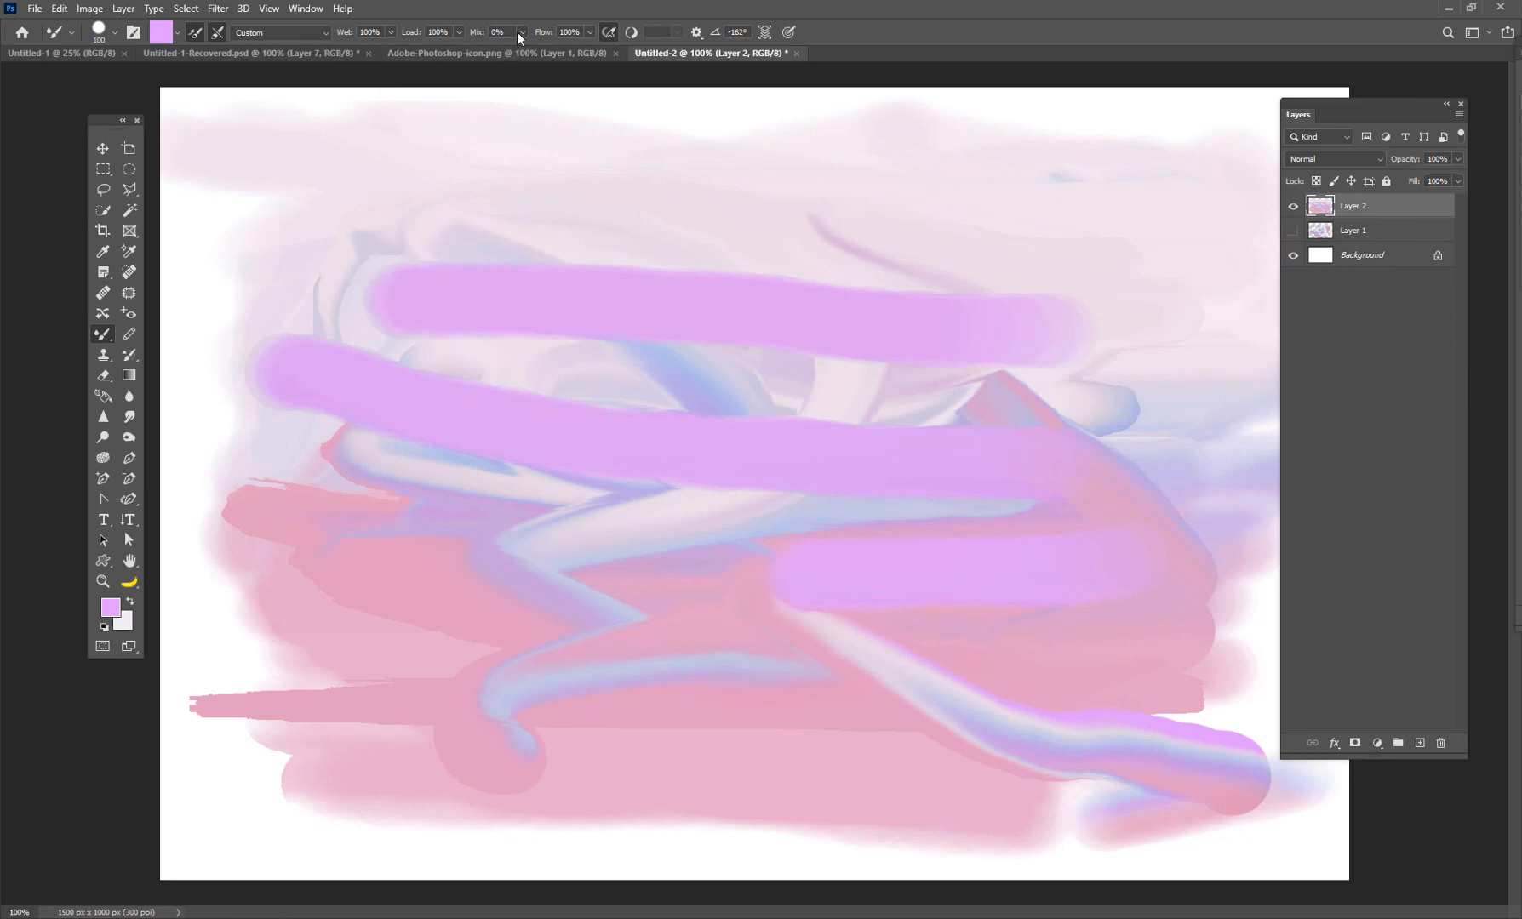
Set Mix to 69% and paint horizontal purple strokes along the top of the painting
{"action": "left_click_drag", "start_coordinate": [568, 53], "coordinate": [574, 56]}
{"action": "mouse_move", "coordinate": [1026, 234]}
{"action": "left_mouse_down"}
{"action": "mouse_move", "coordinate": [654, 190]}
{"action": "mouse_move", "coordinate": [526, 191]}
{"action": "mouse_move", "coordinate": [897, 205]}
{"action": "mouse_move", "coordinate": [949, 216]}
{"action": "mouse_move", "coordinate": [587, 183]}
{"action": "mouse_move", "coordinate": [960, 227]}
{"action": "mouse_move", "coordinate": [836, 217]}
{"action": "left_mouse_up"}
{"action": "mouse_move", "coordinate": [367, 95]}
{"action": "left_mouse_down"}
{"action": "mouse_move", "coordinate": [845, 191]}
{"action": "mouse_move", "coordinate": [915, 146]}
{"action": "mouse_move", "coordinate": [639, 154]}
{"action": "left_mouse_up"}
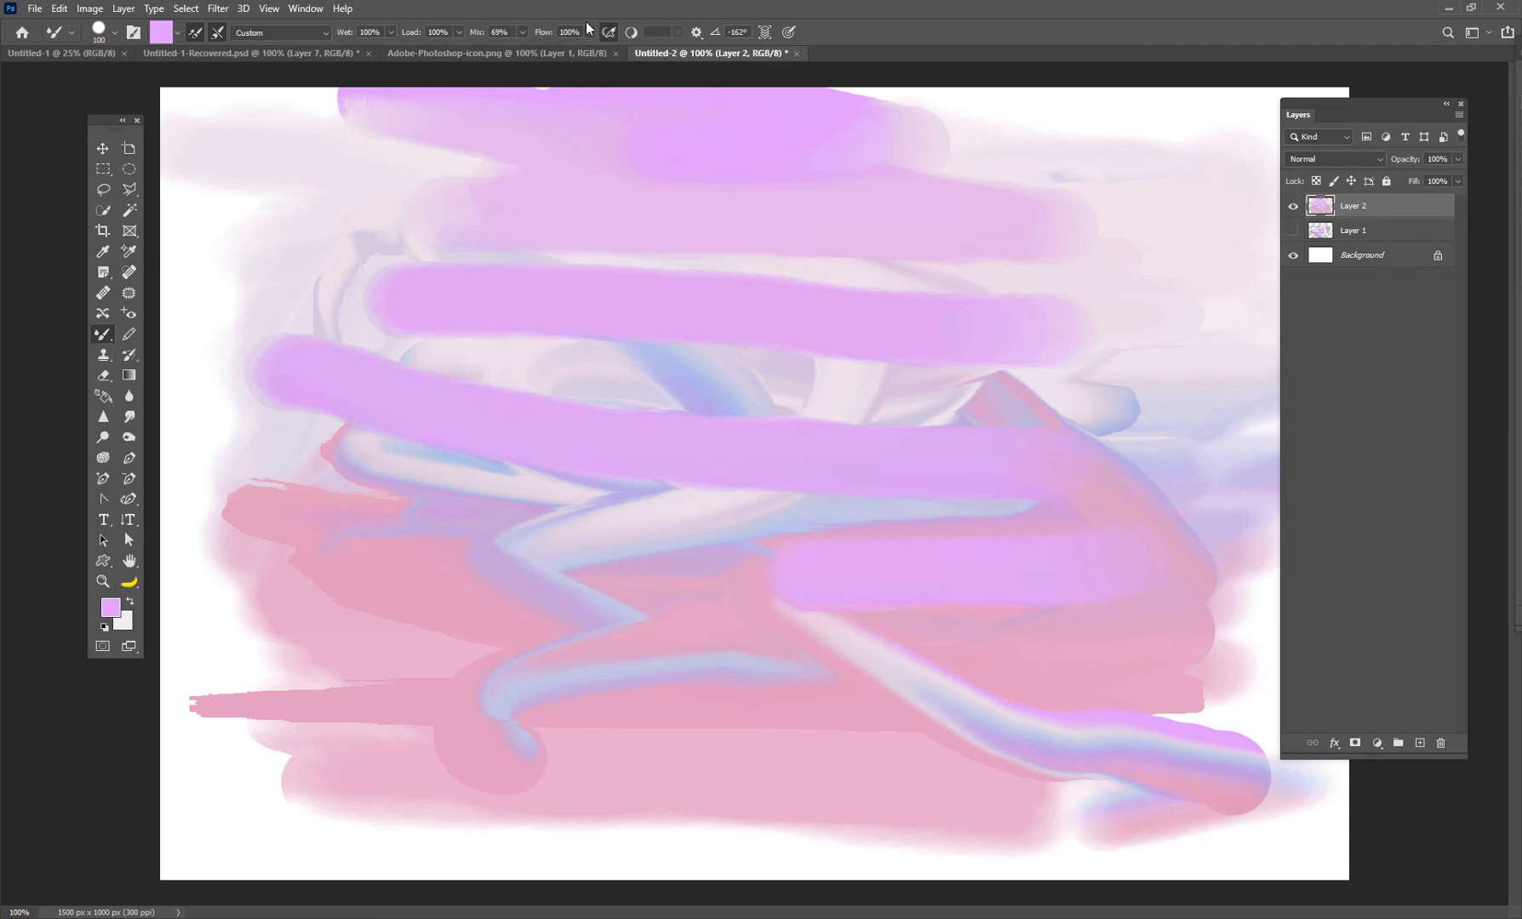
Set Flow to 51%, then blend purple over the upper right area and between the two long central purple bands
{"action": "mouse_move", "coordinate": [1207, 259]}
{"action": "left_mouse_down"}
{"action": "mouse_move", "coordinate": [1168, 434]}
{"action": "mouse_move", "coordinate": [1134, 146]}
{"action": "mouse_move", "coordinate": [1117, 382]}
{"action": "mouse_move", "coordinate": [1187, 137]}
{"action": "mouse_move", "coordinate": [1111, 366]}
{"action": "left_mouse_up"}
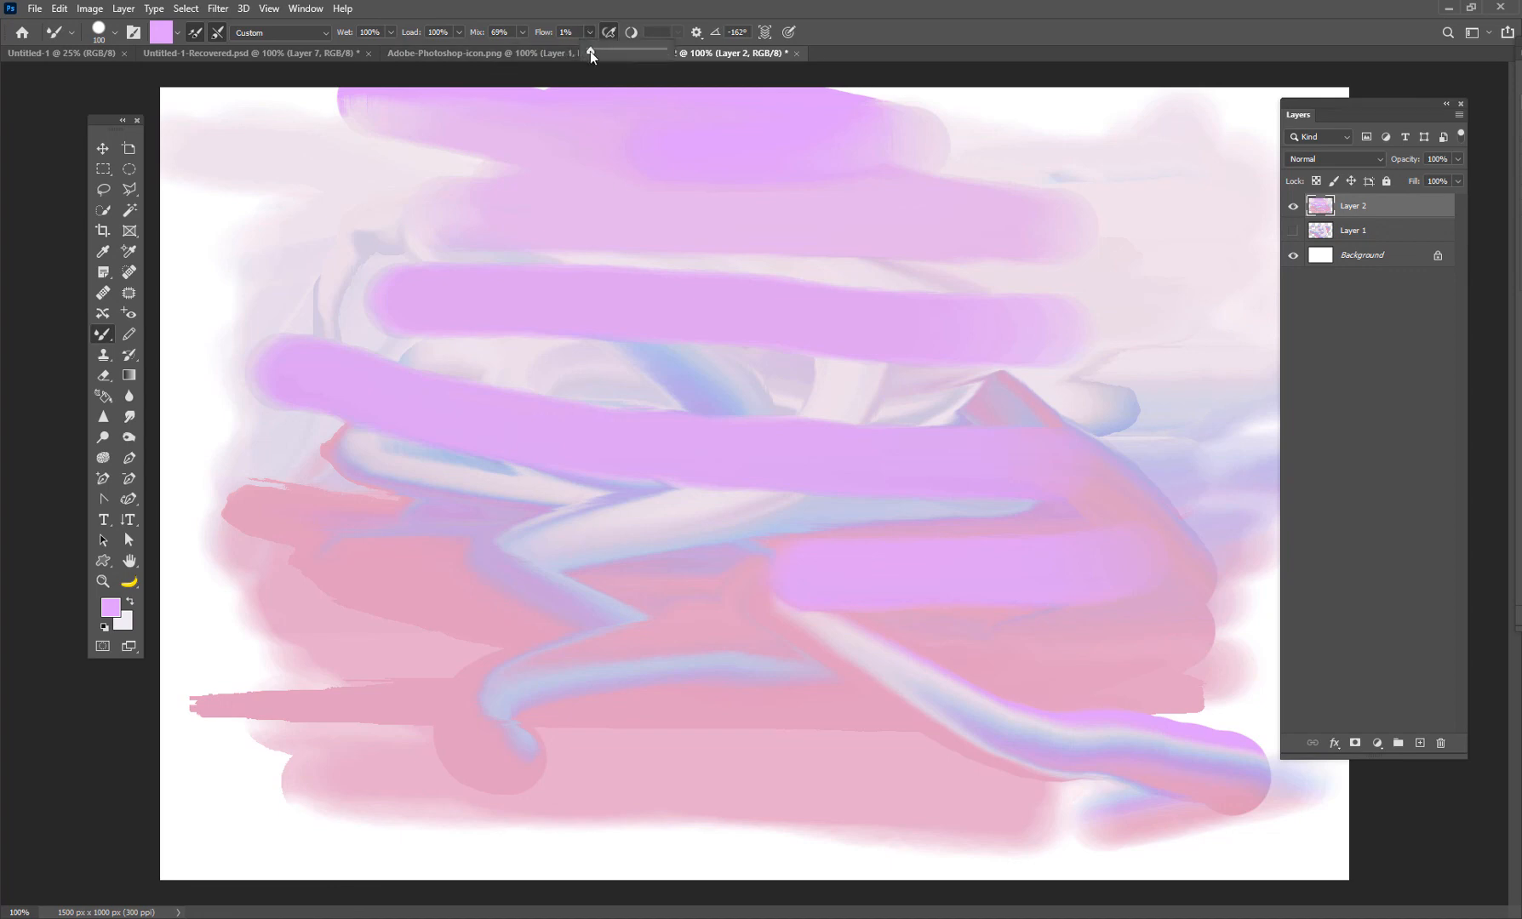
{"action": "left_click_drag", "start_coordinate": [623, 52], "coordinate": [628, 52]}
{"action": "mouse_move", "coordinate": [1158, 177]}
{"action": "left_mouse_down"}
{"action": "mouse_move", "coordinate": [1167, 275]}
{"action": "mouse_move", "coordinate": [1153, 225]}
{"action": "mouse_move", "coordinate": [1122, 354]}
{"action": "mouse_move", "coordinate": [1209, 189]}
{"action": "mouse_move", "coordinate": [1198, 402]}
{"action": "mouse_move", "coordinate": [1208, 219]}
{"action": "mouse_move", "coordinate": [1179, 371]}
{"action": "mouse_move", "coordinate": [1149, 335]}
{"action": "mouse_move", "coordinate": [1165, 201]}
{"action": "mouse_move", "coordinate": [1064, 369]}
{"action": "mouse_move", "coordinate": [1035, 335]}
{"action": "mouse_move", "coordinate": [1097, 248]}
{"action": "left_mouse_up"}
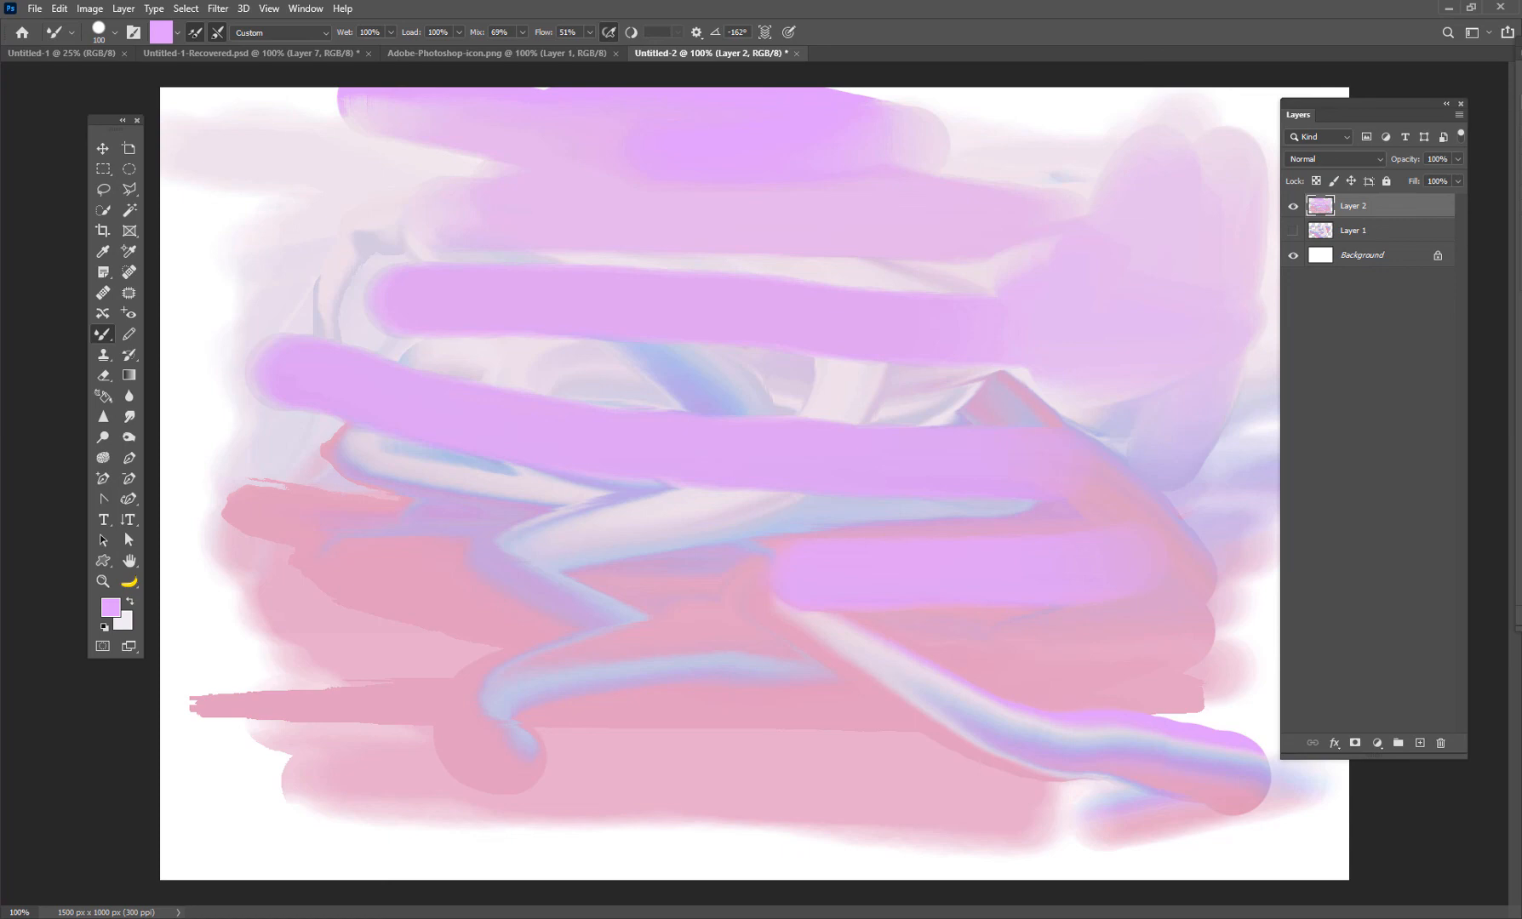
{"action": "mouse_move", "coordinate": [896, 380]}
{"action": "left_mouse_down"}
{"action": "mouse_move", "coordinate": [408, 314]}
{"action": "mouse_move", "coordinate": [827, 395]}
{"action": "mouse_move", "coordinate": [439, 347]}
{"action": "left_mouse_up"}
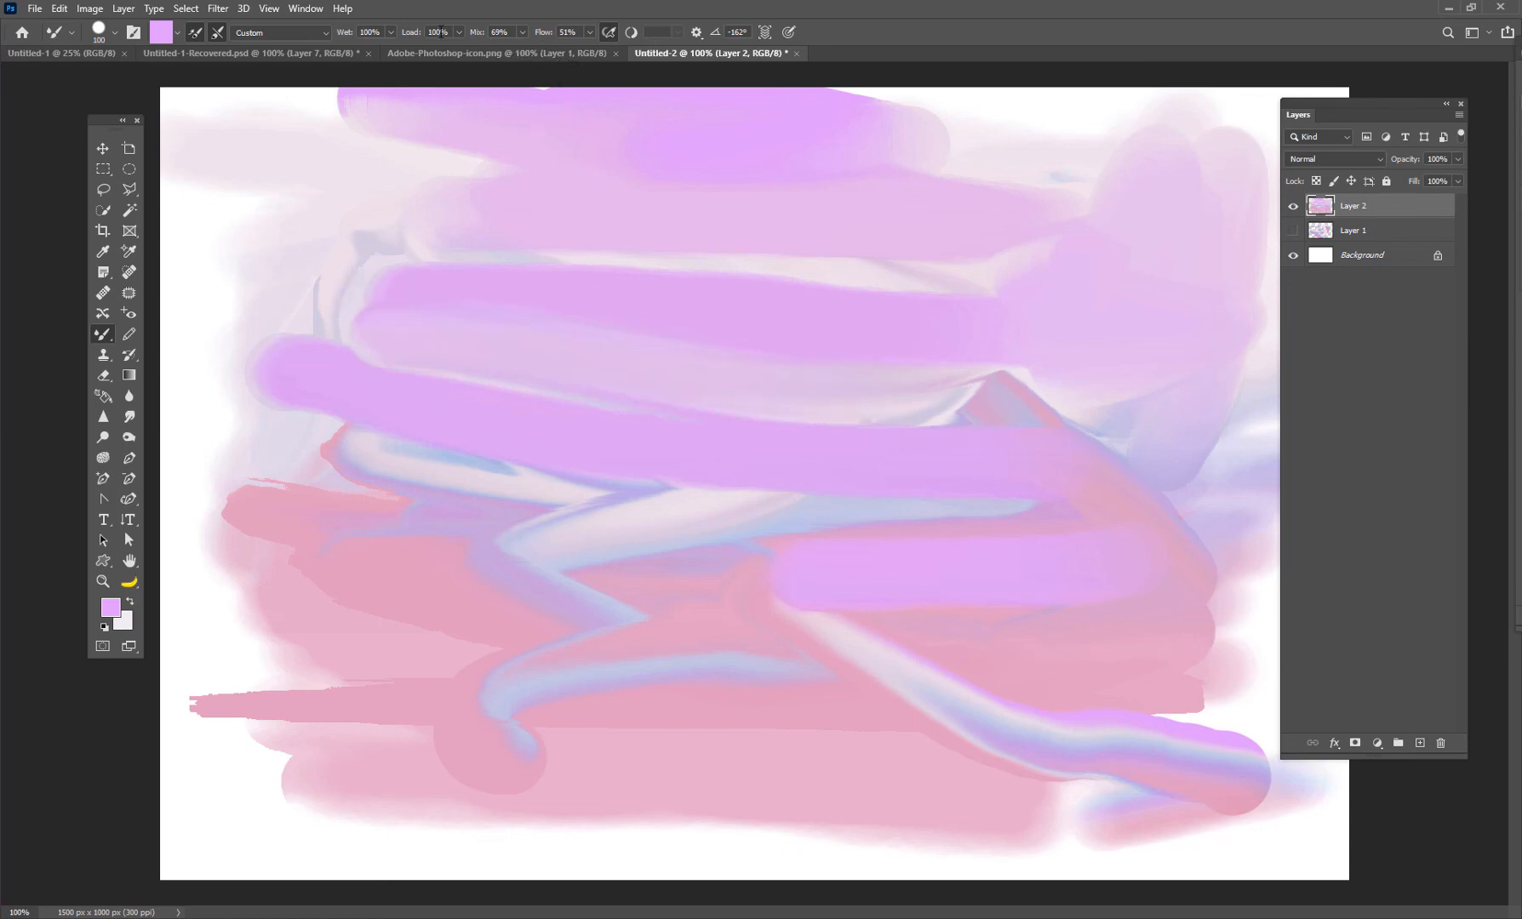
Set Load to 1% and sweep long curved and diagonal strokes through the left side, center and lower pink area
{"action": "left_click_drag", "start_coordinate": [458, 35], "coordinate": [375, 54]}
{"action": "mouse_move", "coordinate": [323, 115]}
{"action": "left_mouse_down"}
{"action": "mouse_move", "coordinate": [404, 431]}
{"action": "mouse_move", "coordinate": [597, 545]}
{"action": "mouse_move", "coordinate": [982, 617]}
{"action": "mouse_move", "coordinate": [1297, 635]}
{"action": "left_mouse_up"}
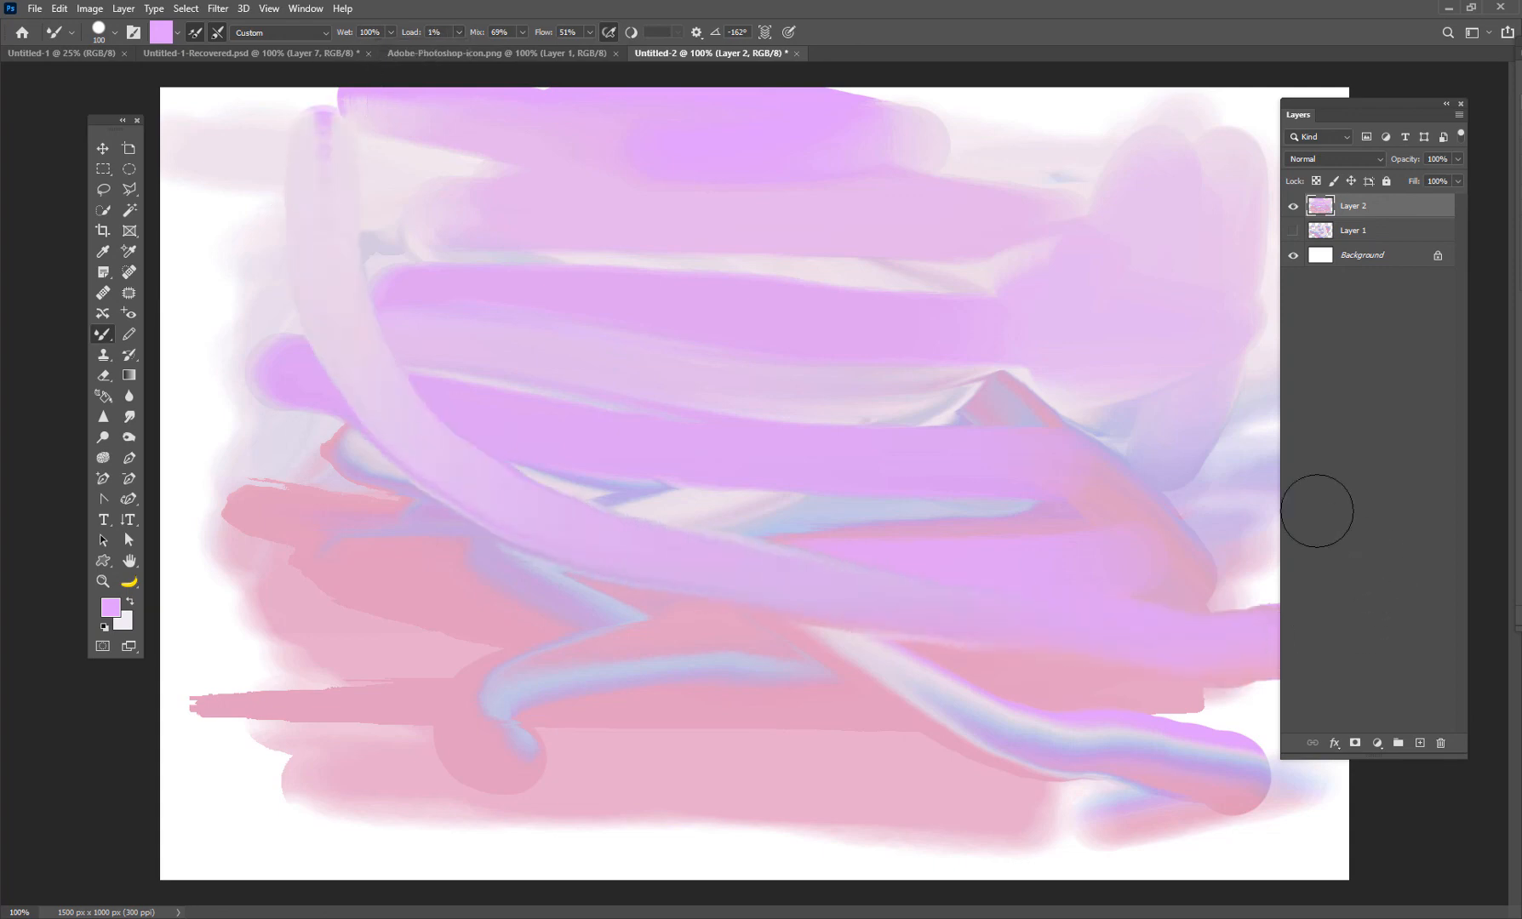
{"action": "mouse_move", "coordinate": [911, 277]}
{"action": "left_mouse_down"}
{"action": "mouse_move", "coordinate": [402, 205]}
{"action": "mouse_move", "coordinate": [415, 272]}
{"action": "left_mouse_up"}
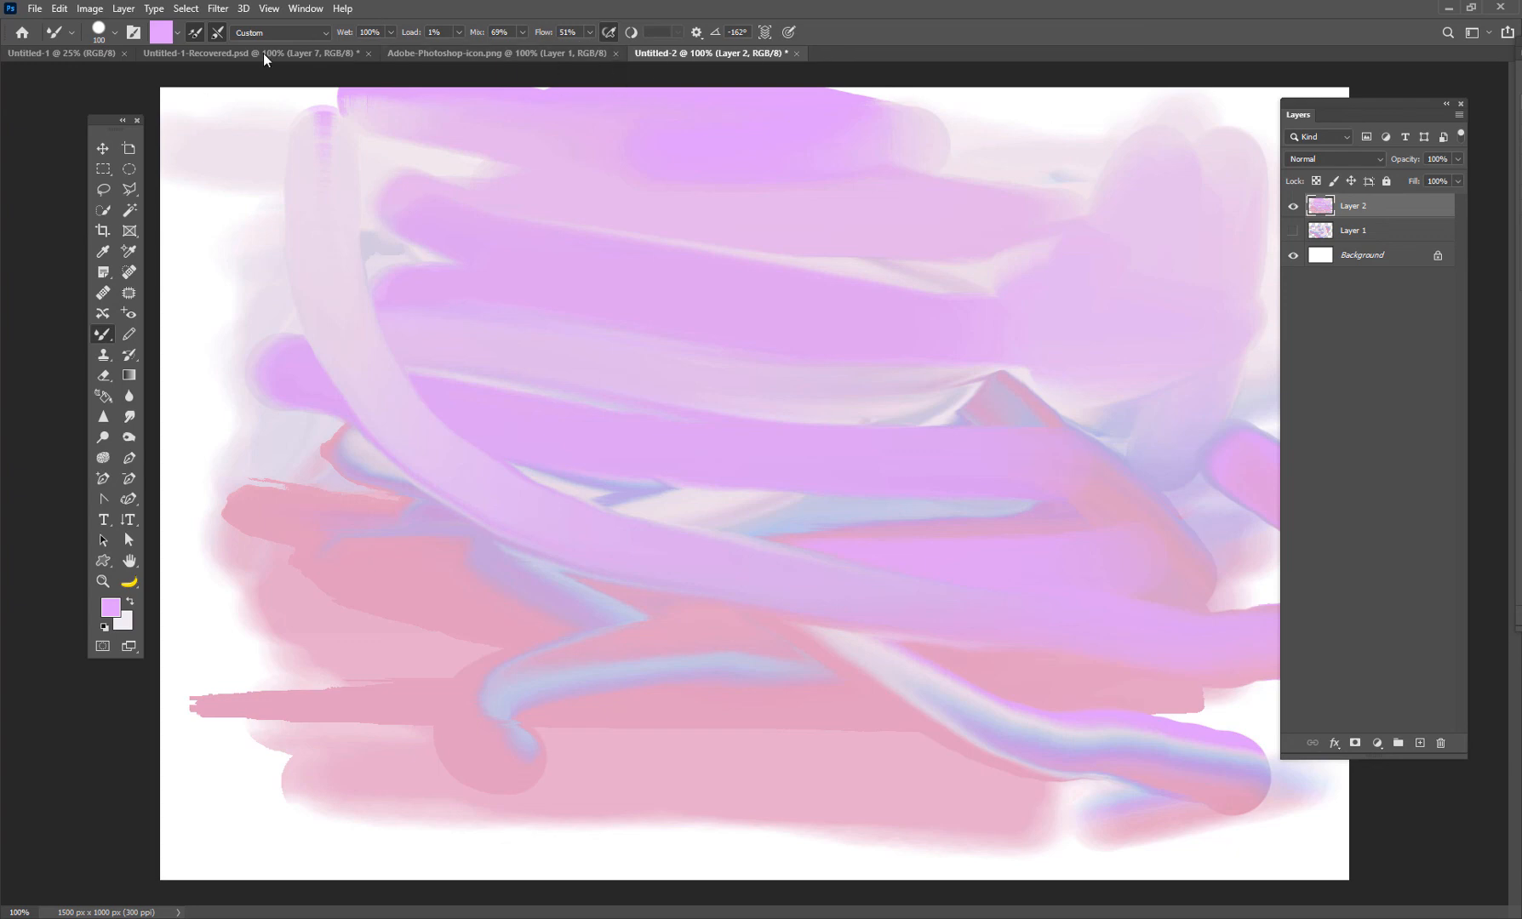
{"action": "mouse_move", "coordinate": [204, 174]}
{"action": "left_mouse_down"}
{"action": "mouse_move", "coordinate": [264, 314]}
{"action": "mouse_move", "coordinate": [645, 553]}
{"action": "left_mouse_up"}
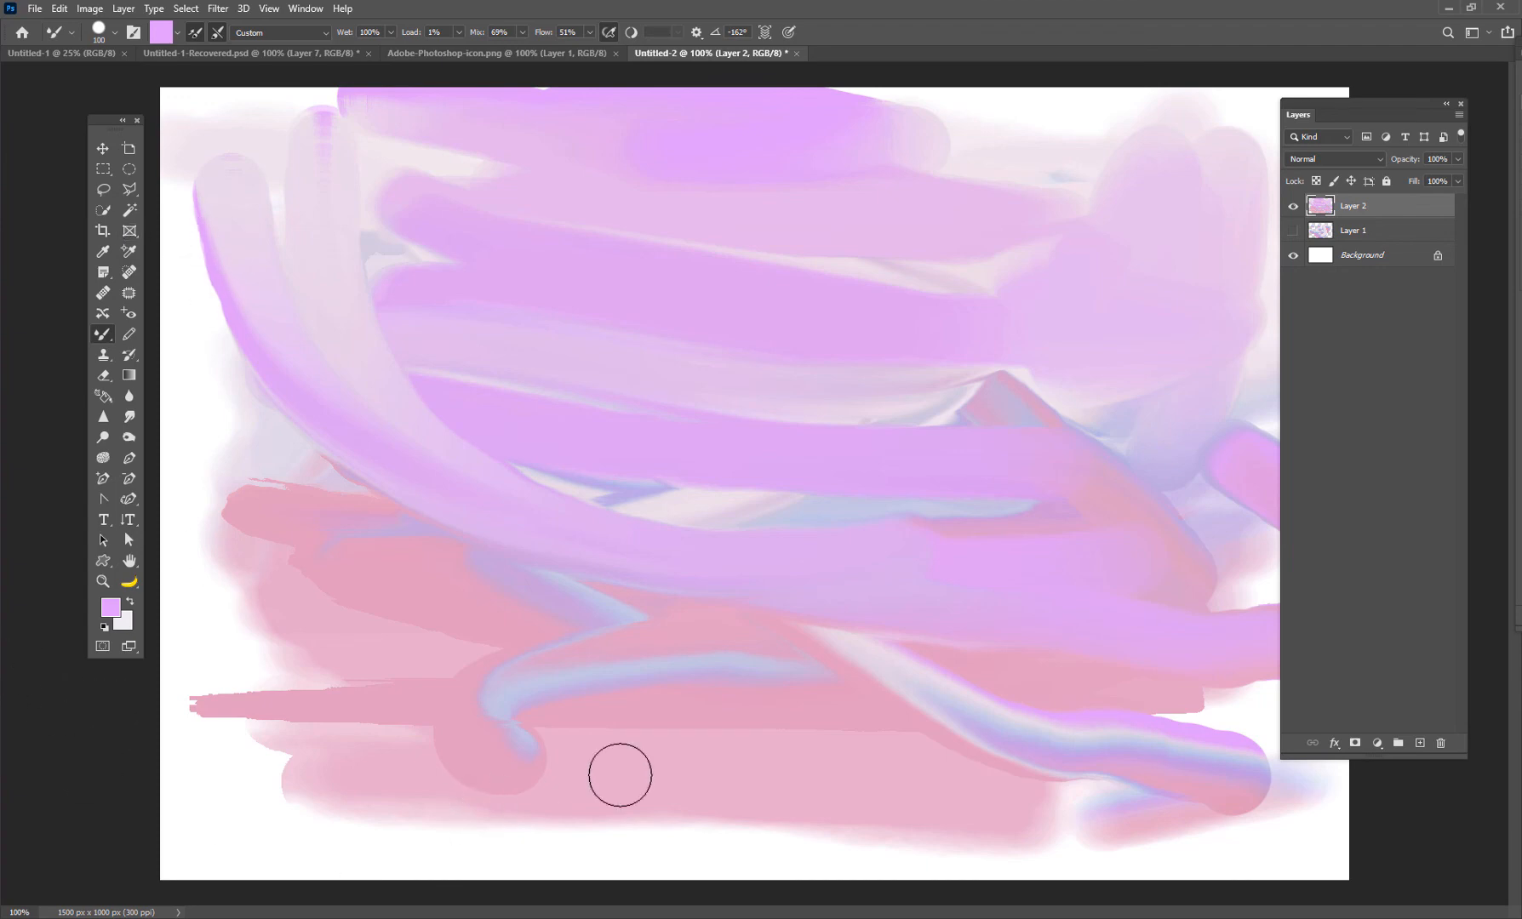
{"action": "mouse_move", "coordinate": [804, 707]}
{"action": "left_mouse_down"}
{"action": "mouse_move", "coordinate": [282, 569]}
{"action": "mouse_move", "coordinate": [548, 733]}
{"action": "mouse_move", "coordinate": [832, 744]}
{"action": "left_mouse_up"}
{"action": "mouse_move", "coordinate": [1057, 800]}
{"action": "left_mouse_down"}
{"action": "mouse_move", "coordinate": [707, 789]}
{"action": "mouse_move", "coordinate": [435, 741]}
{"action": "left_mouse_up"}
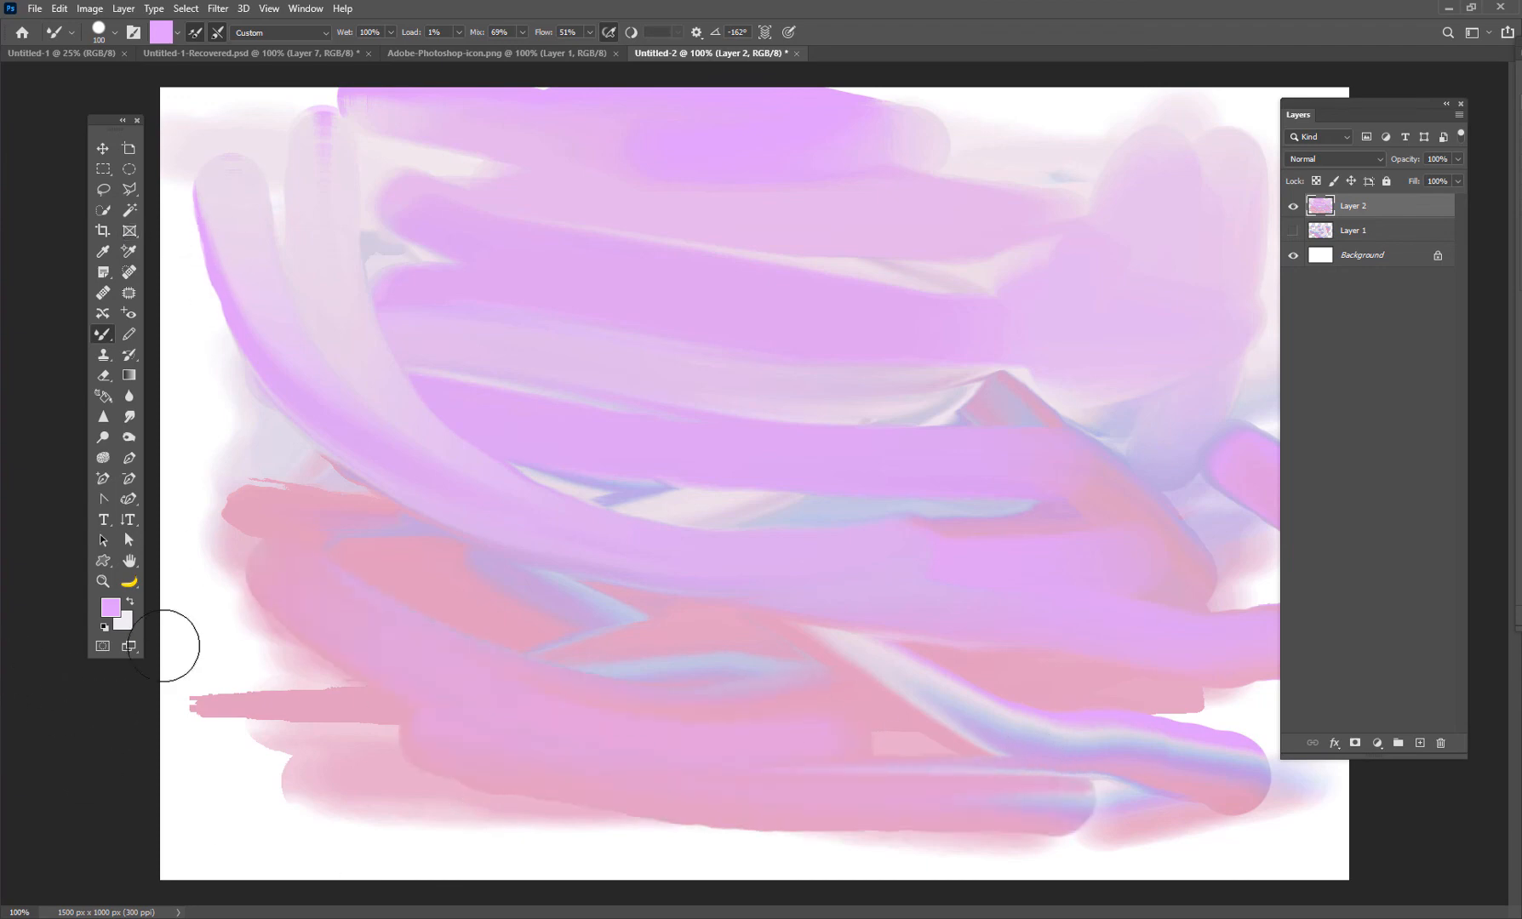
{"action": "mouse_move", "coordinate": [1309, 834]}
{"action": "left_mouse_down"}
{"action": "mouse_move", "coordinate": [1219, 822]}
{"action": "mouse_move", "coordinate": [638, 602]}
{"action": "left_mouse_up"}
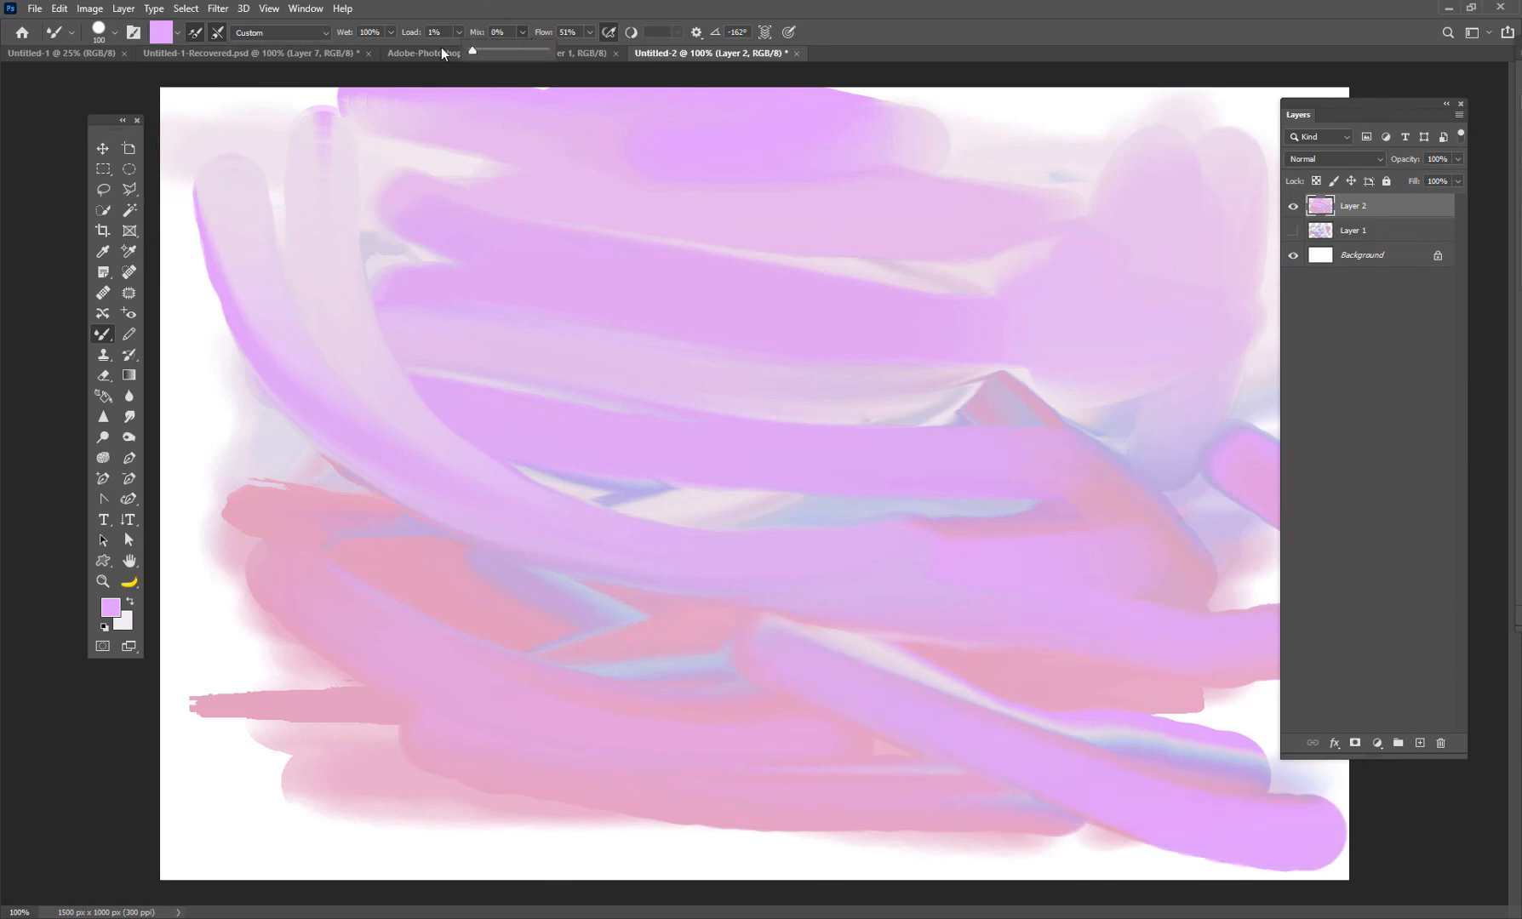
Set Mix to 0% and paint two long horizontal strokes across the upper part of the painting
{"action": "left_click_drag", "start_coordinate": [1024, 133], "coordinate": [587, 145]}
{"action": "left_click_drag", "start_coordinate": [1022, 220], "coordinate": [179, 223]}
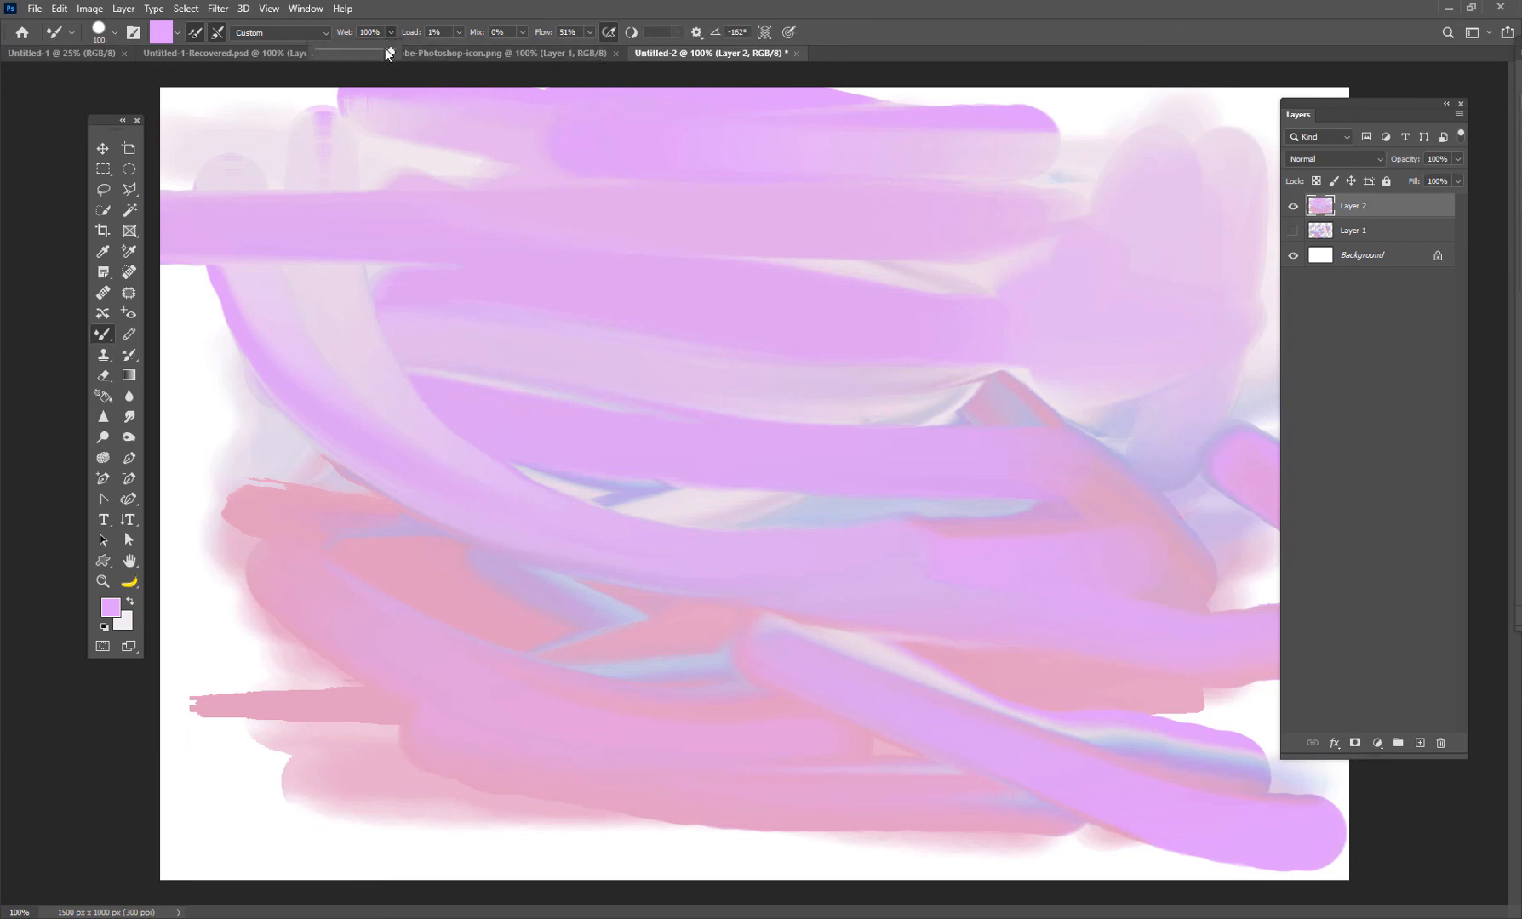
Set Wet to 0% and paint a short purple stroke in the center of the painting
{"action": "left_click_drag", "start_coordinate": [386, 48], "coordinate": [206, 46]}
{"action": "left_click_drag", "start_coordinate": [824, 484], "coordinate": [742, 485]}
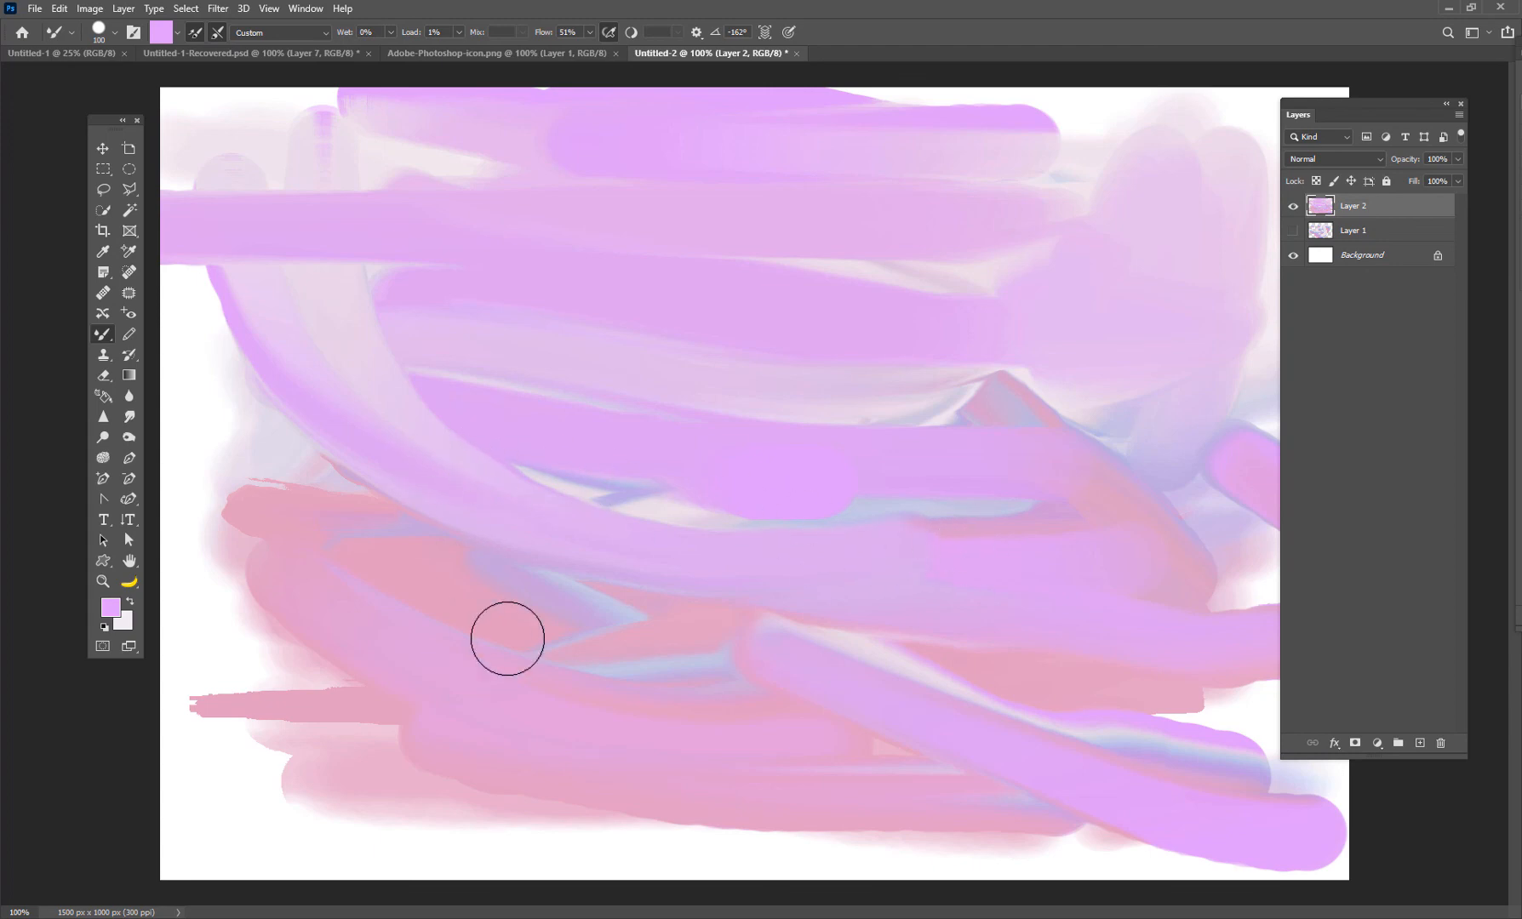
Clear Layer 2 and paint short fading purple strokes leftward in the right half of the canvas at 1% Load
{"action": "key", "text": "ctrl+a"}
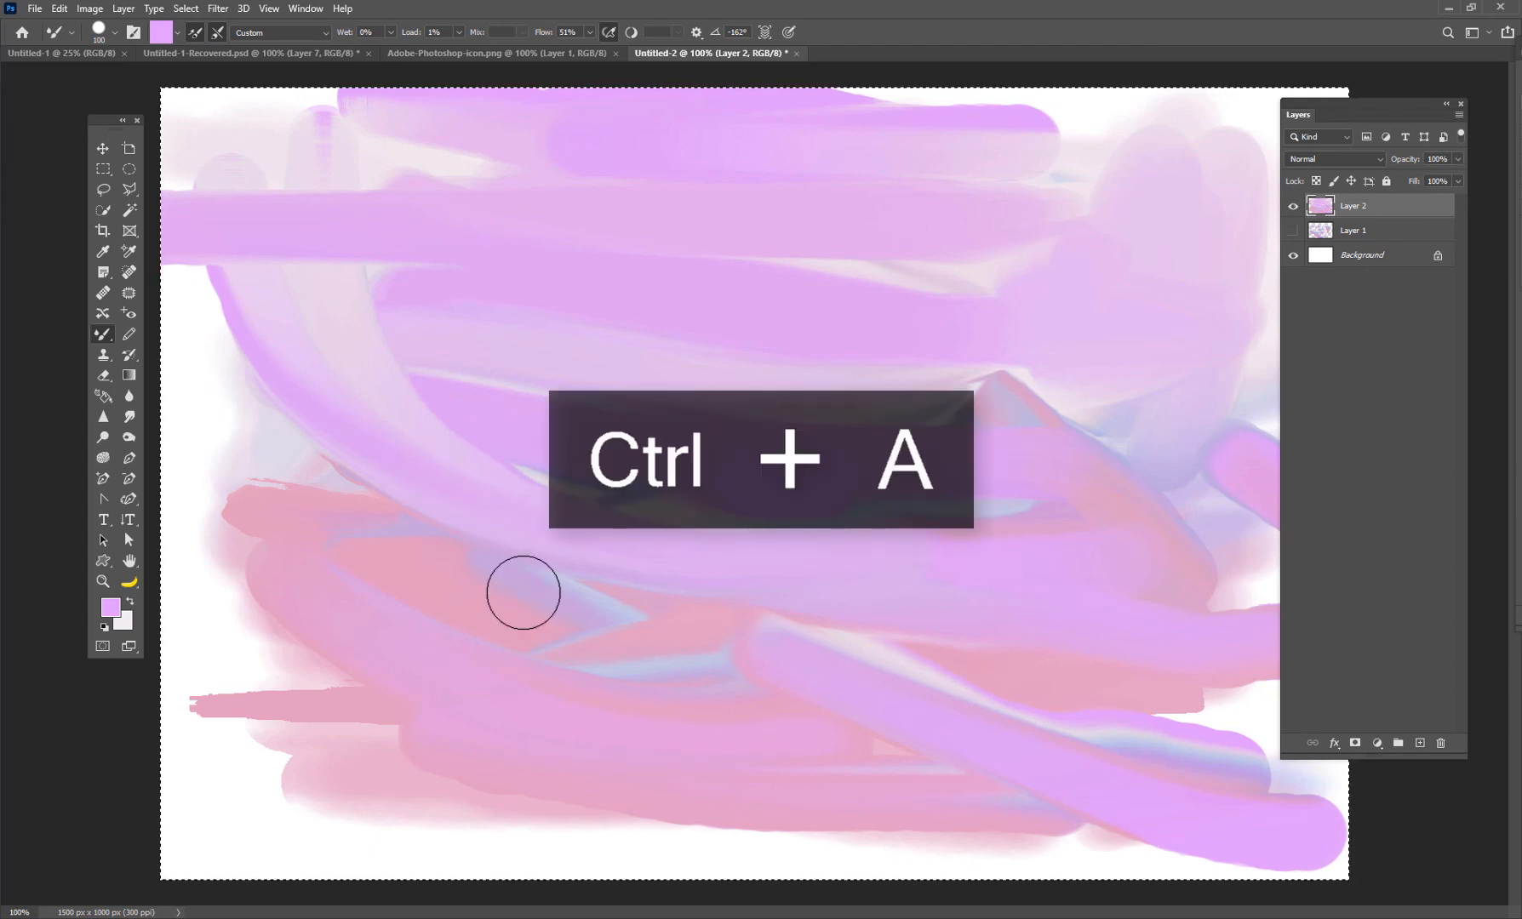
{"action": "key", "text": "Delete"}
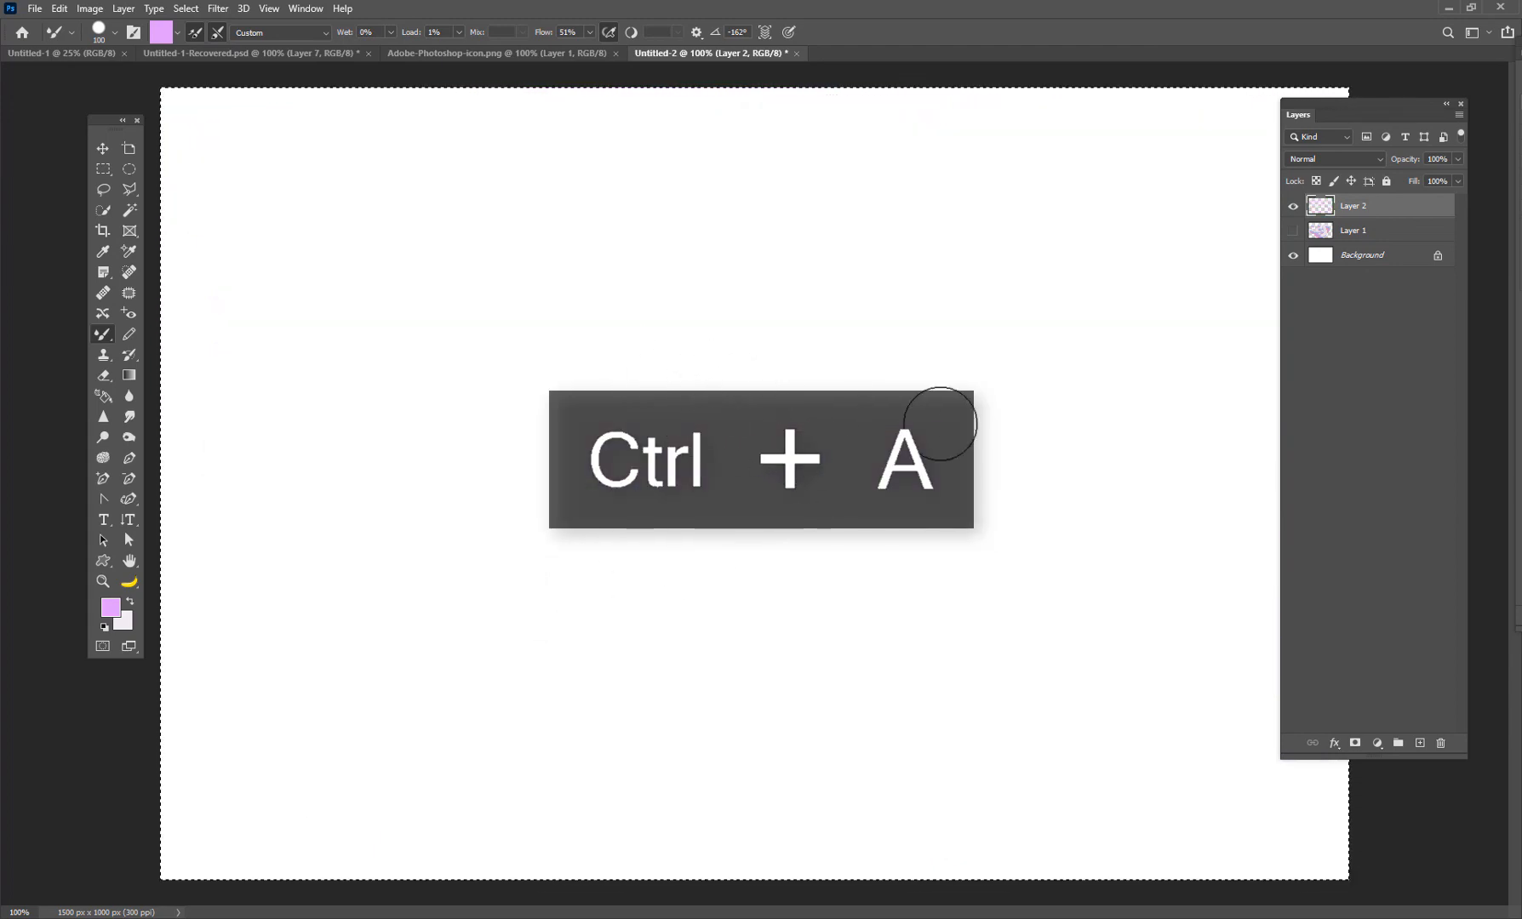
{"action": "left_click_drag", "start_coordinate": [1012, 388], "coordinate": [770, 390]}
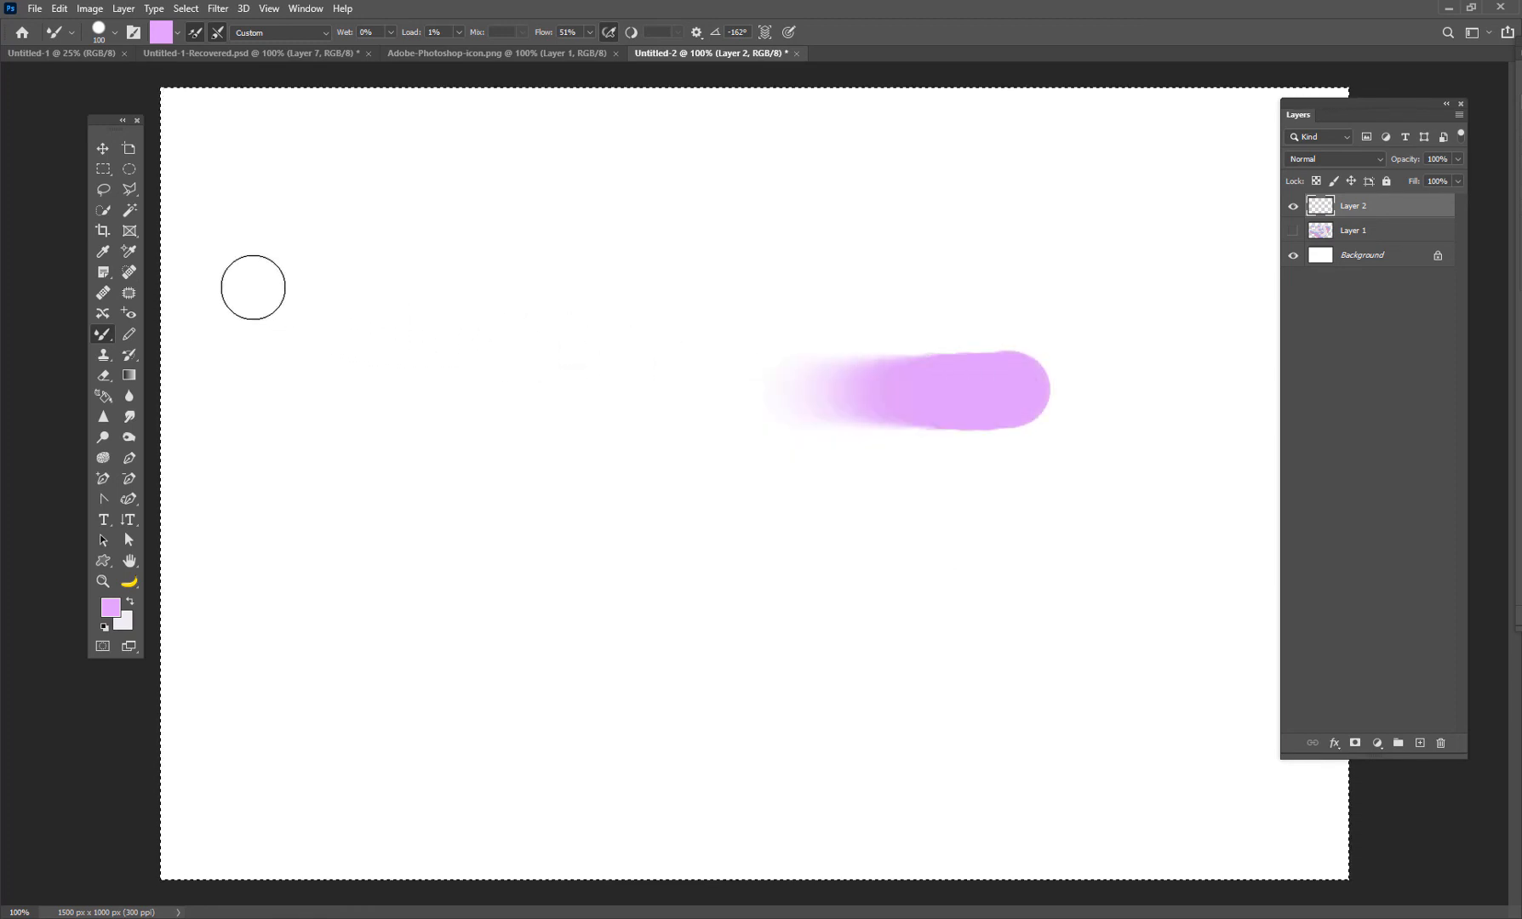
{"action": "left_click_drag", "start_coordinate": [1049, 390], "coordinate": [720, 388]}
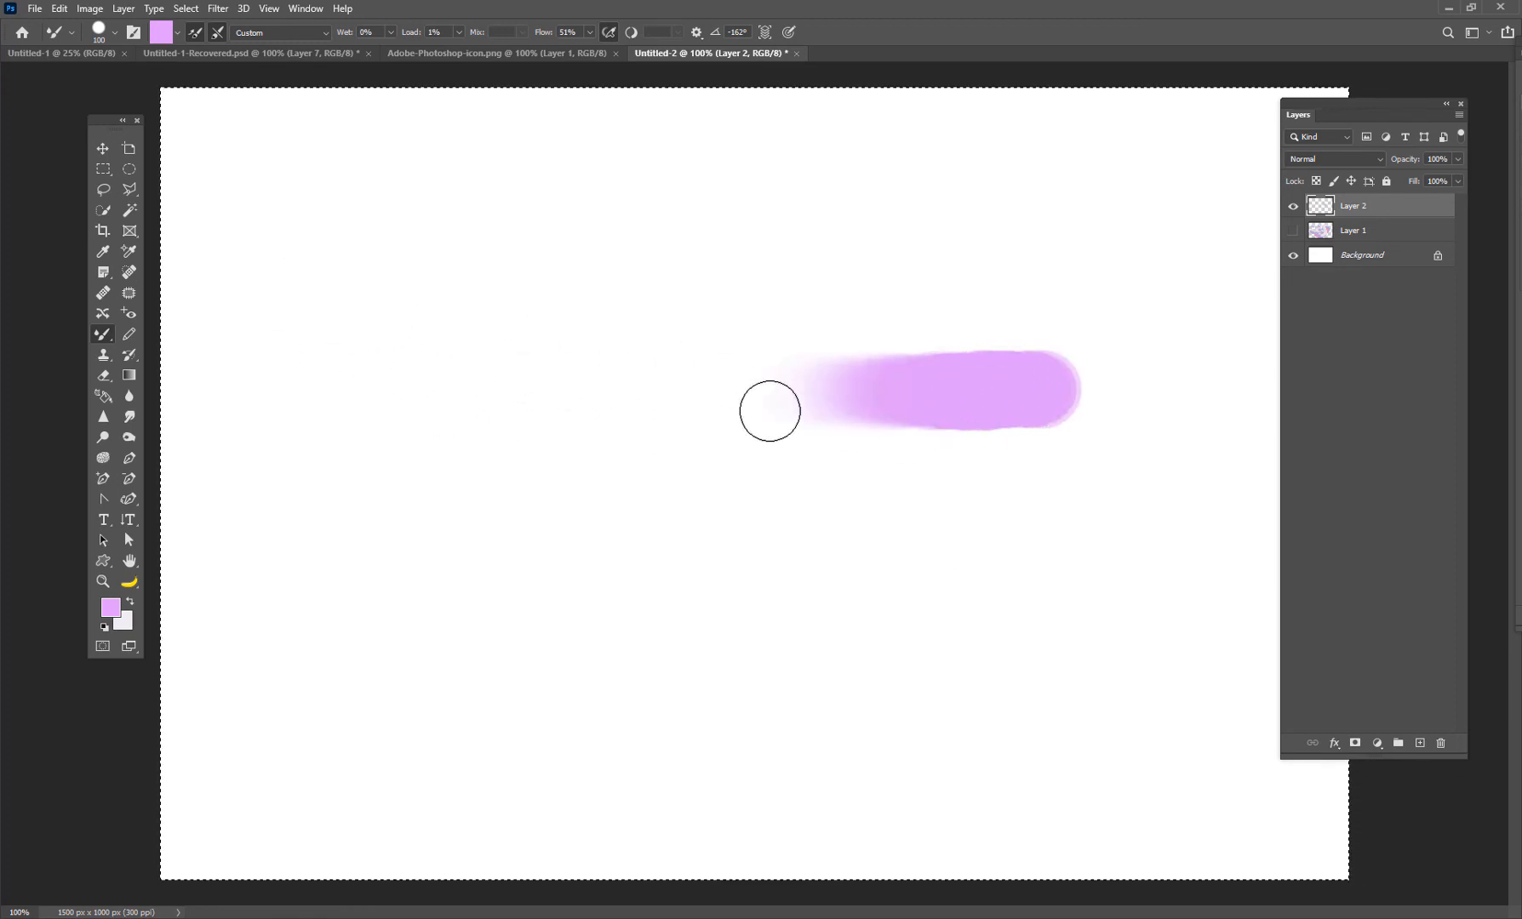
{"action": "left_click_drag", "start_coordinate": [1000, 253], "coordinate": [779, 253]}
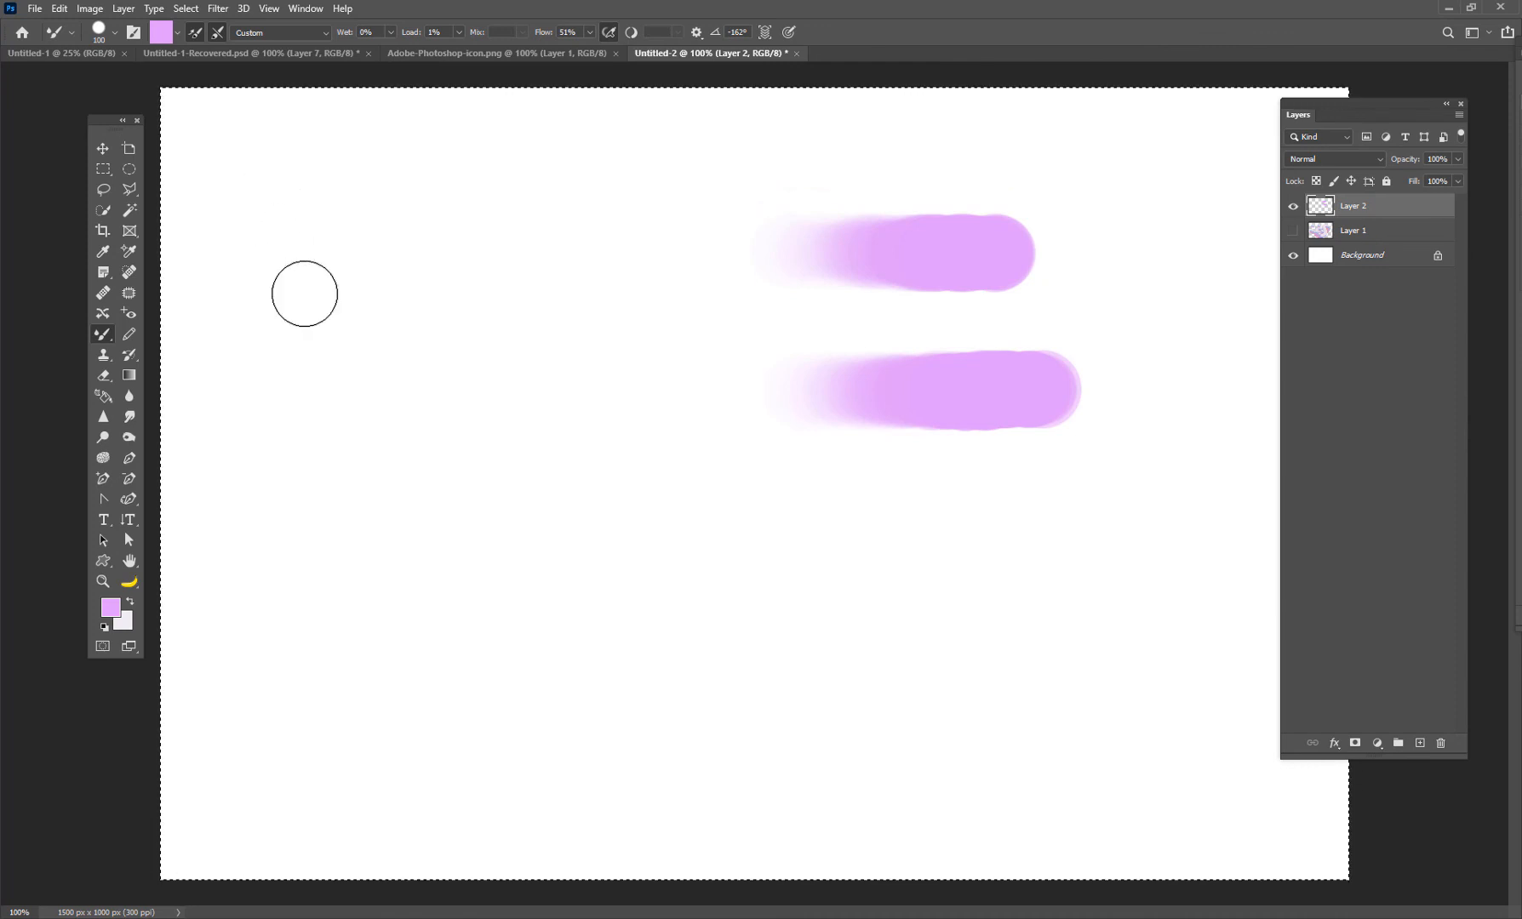
{"action": "left_click_drag", "start_coordinate": [1141, 591], "coordinate": [919, 572]}
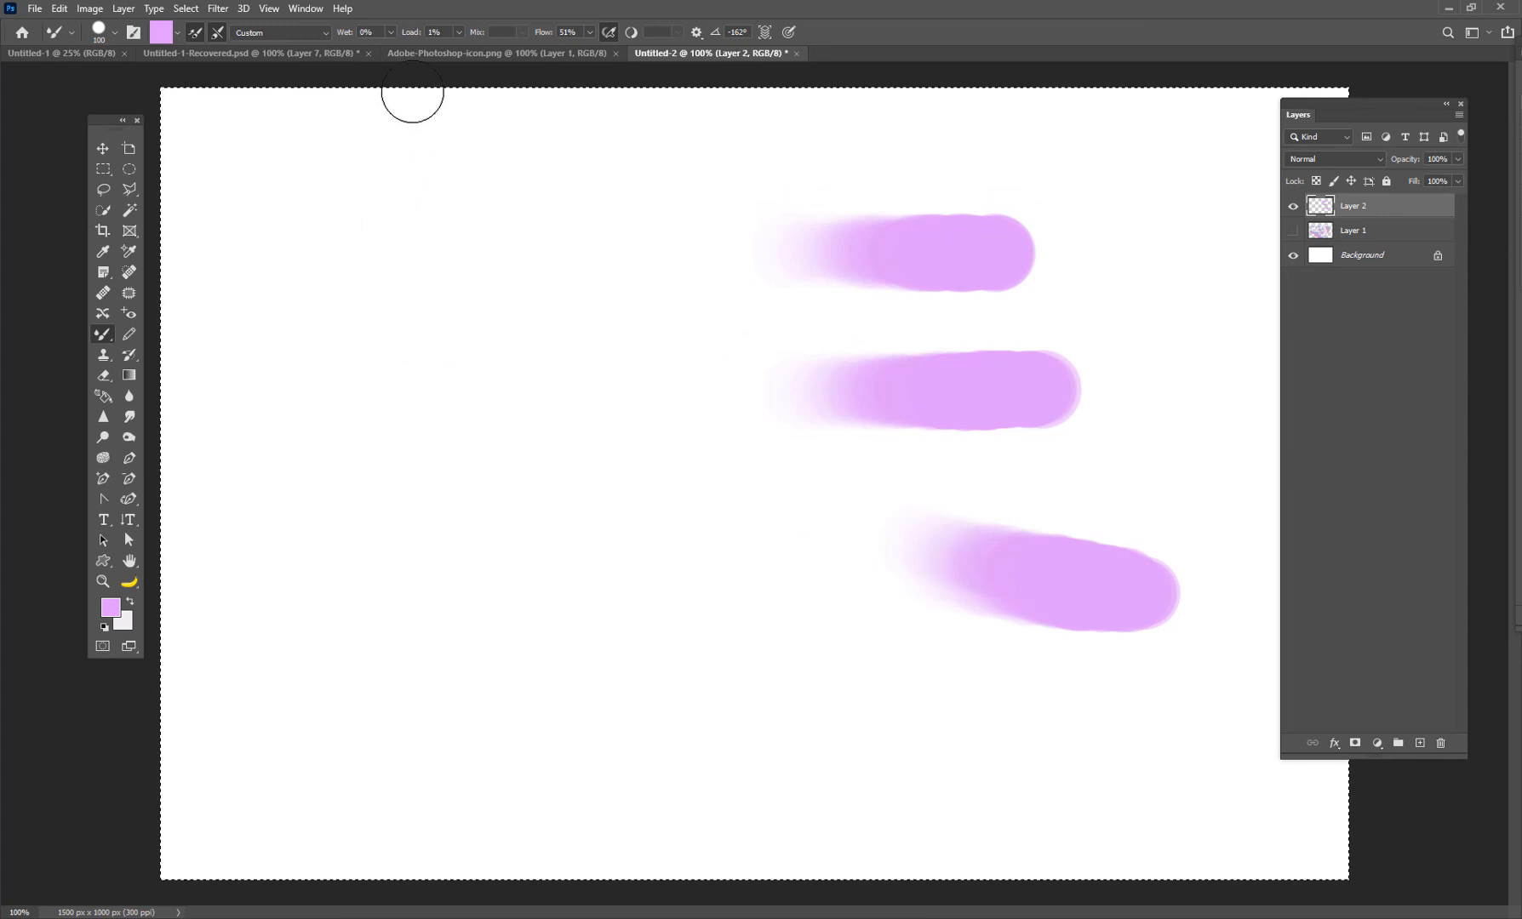
Set Load to 48%, then paint a long curved purple stroke and diagonal strokes across the canvas
{"action": "left_click", "coordinate": [459, 33]}
{"action": "left_click_drag", "start_coordinate": [457, 49], "coordinate": [497, 56]}
{"action": "mouse_move", "coordinate": [610, 249]}
{"action": "left_mouse_down"}
{"action": "mouse_move", "coordinate": [479, 575]}
{"action": "mouse_move", "coordinate": [719, 697]}
{"action": "left_mouse_up"}
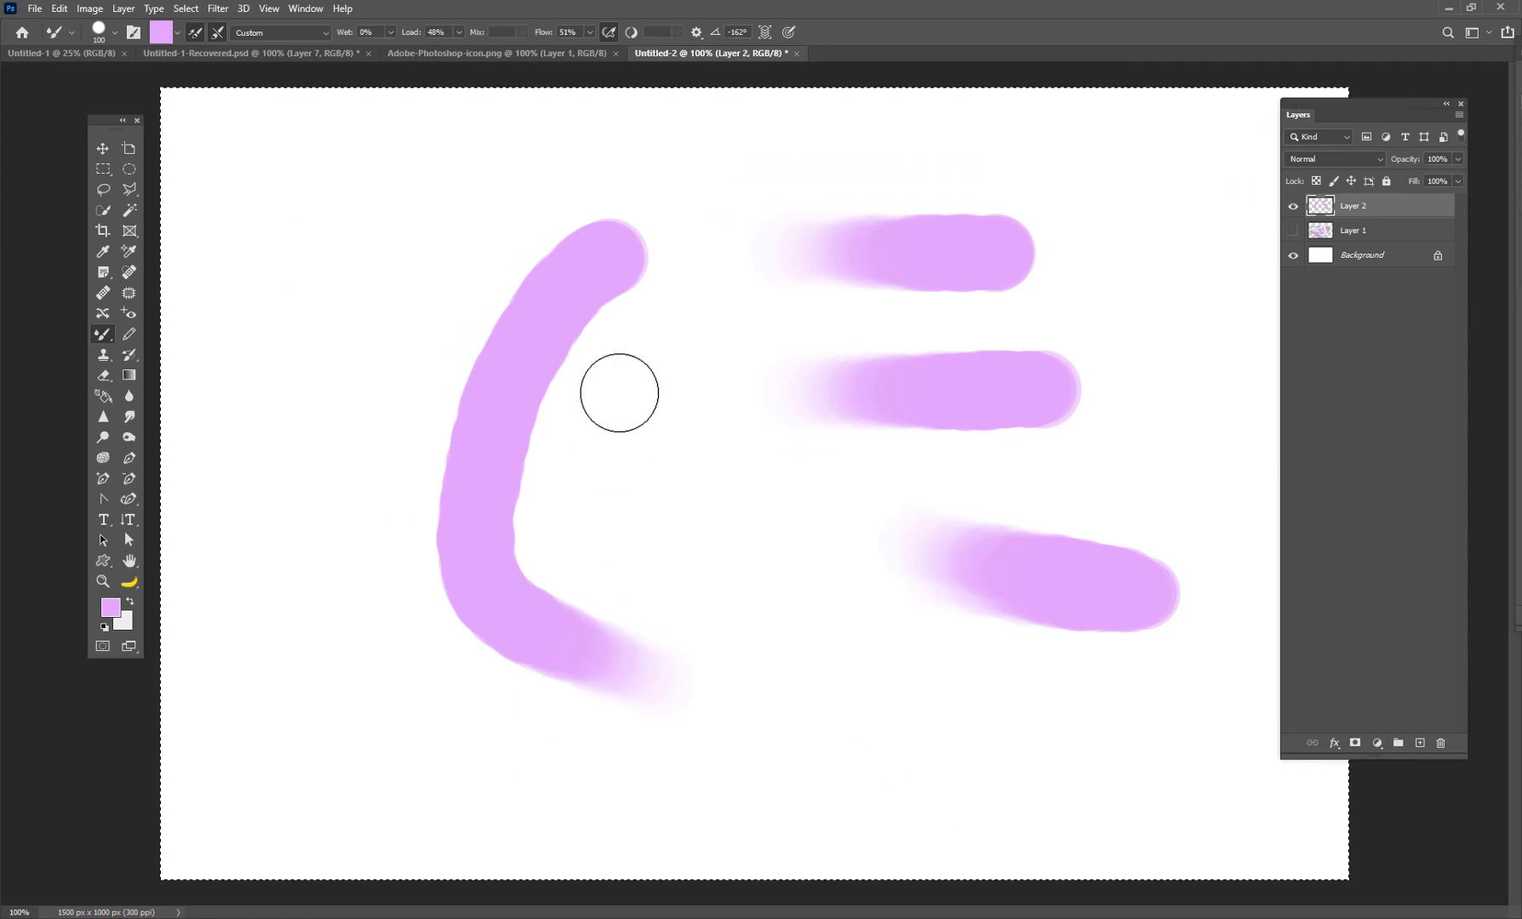
{"action": "left_click_drag", "start_coordinate": [643, 417], "coordinate": [1115, 822]}
{"action": "left_click_drag", "start_coordinate": [1039, 772], "coordinate": [390, 347]}
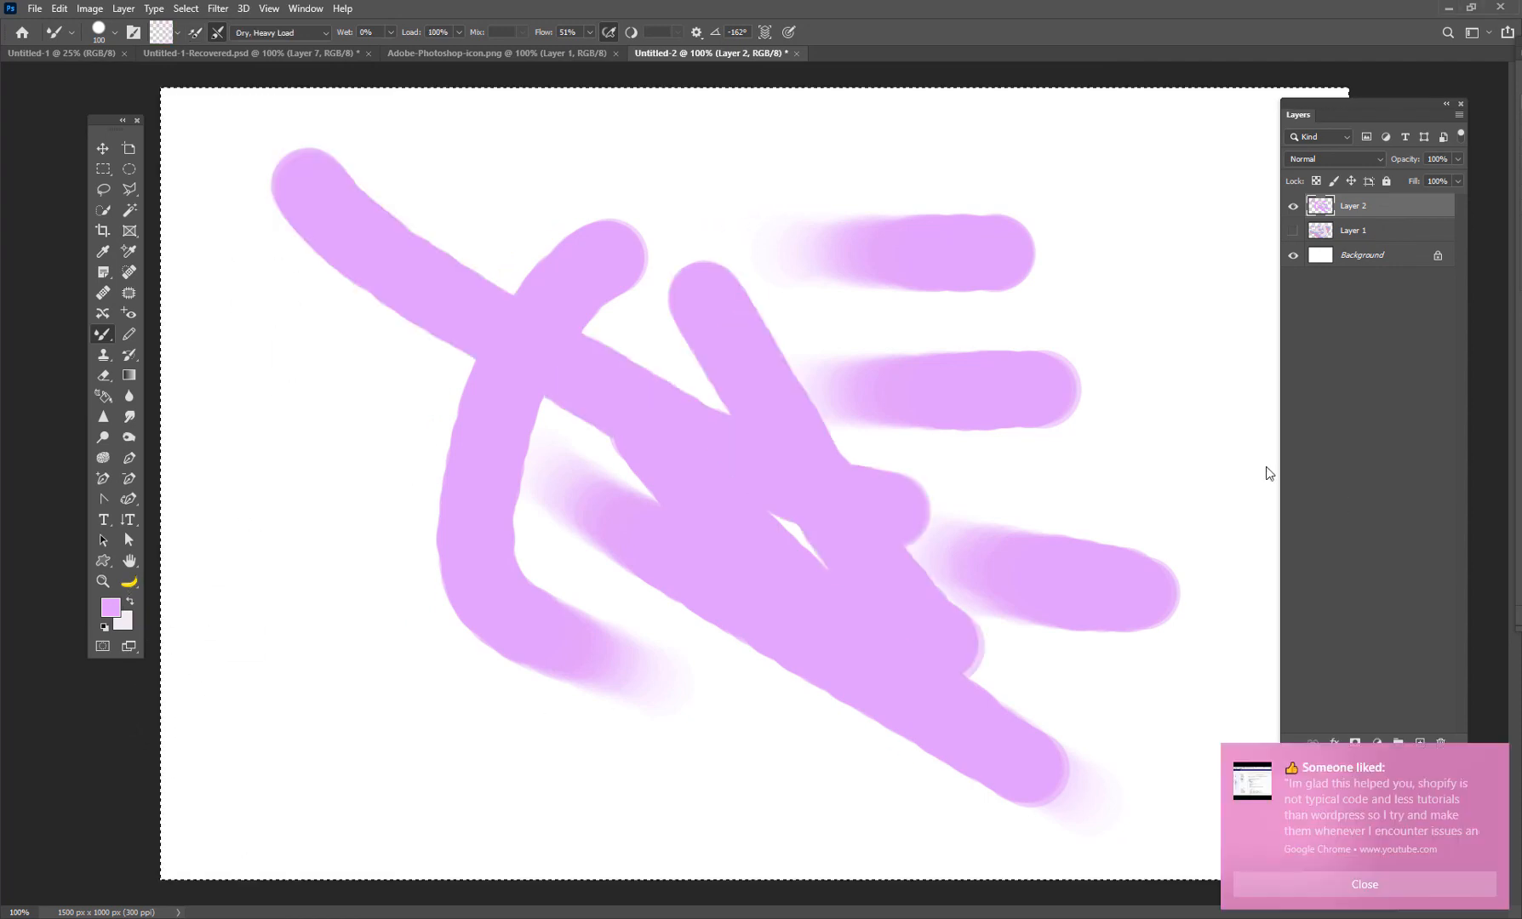
Clear all strokes from Layer 2 and choose a light blue as the Mixer Brush color
{"action": "key", "text": "ctrl+a"}
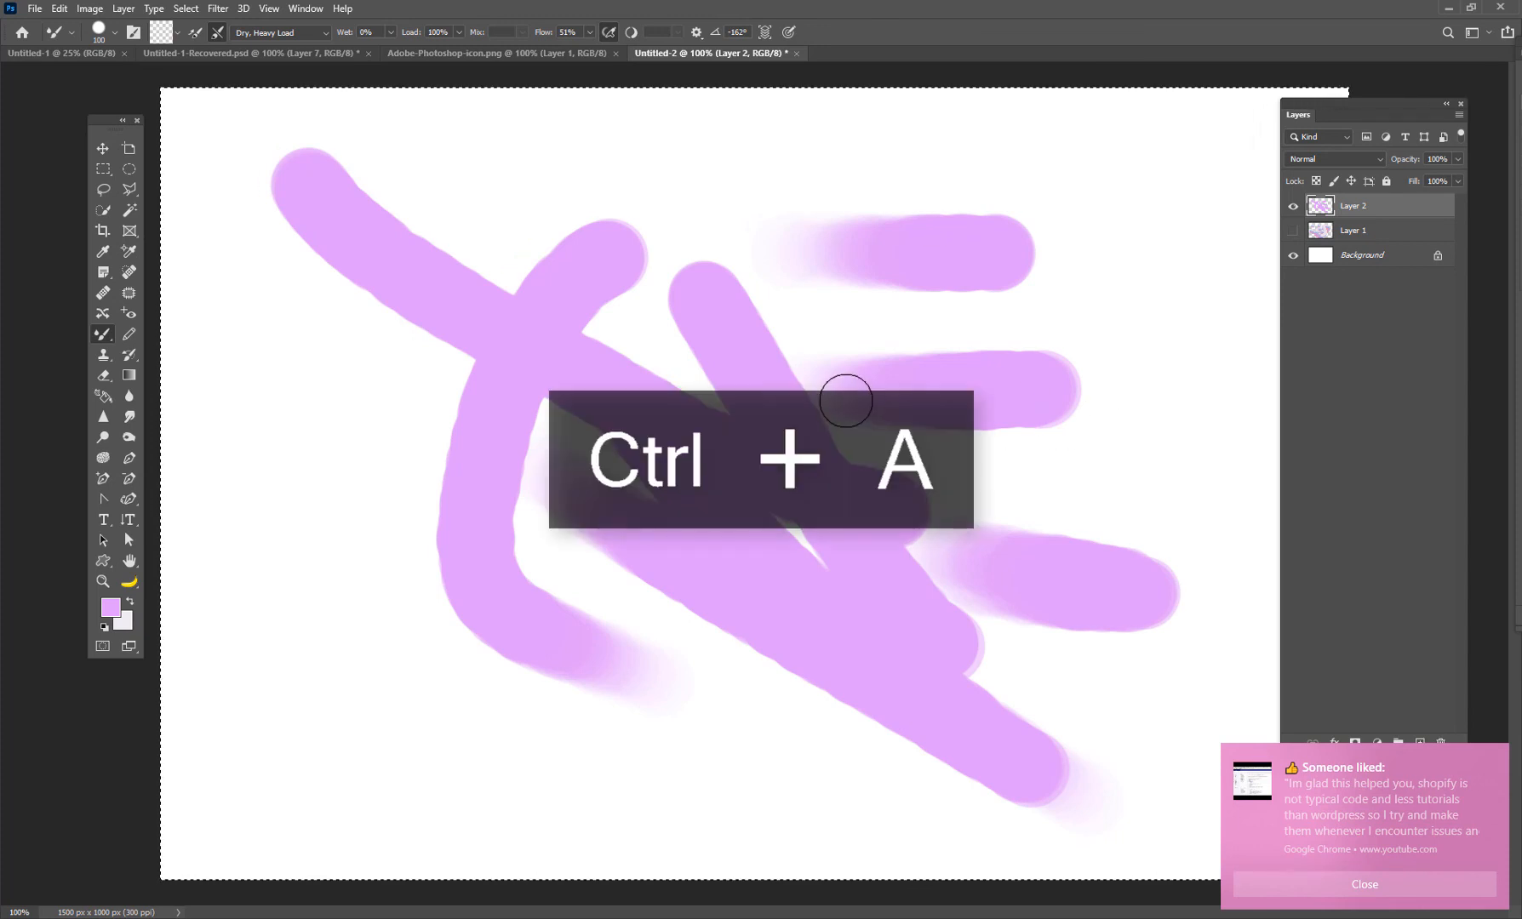
{"action": "key", "text": "Delete"}
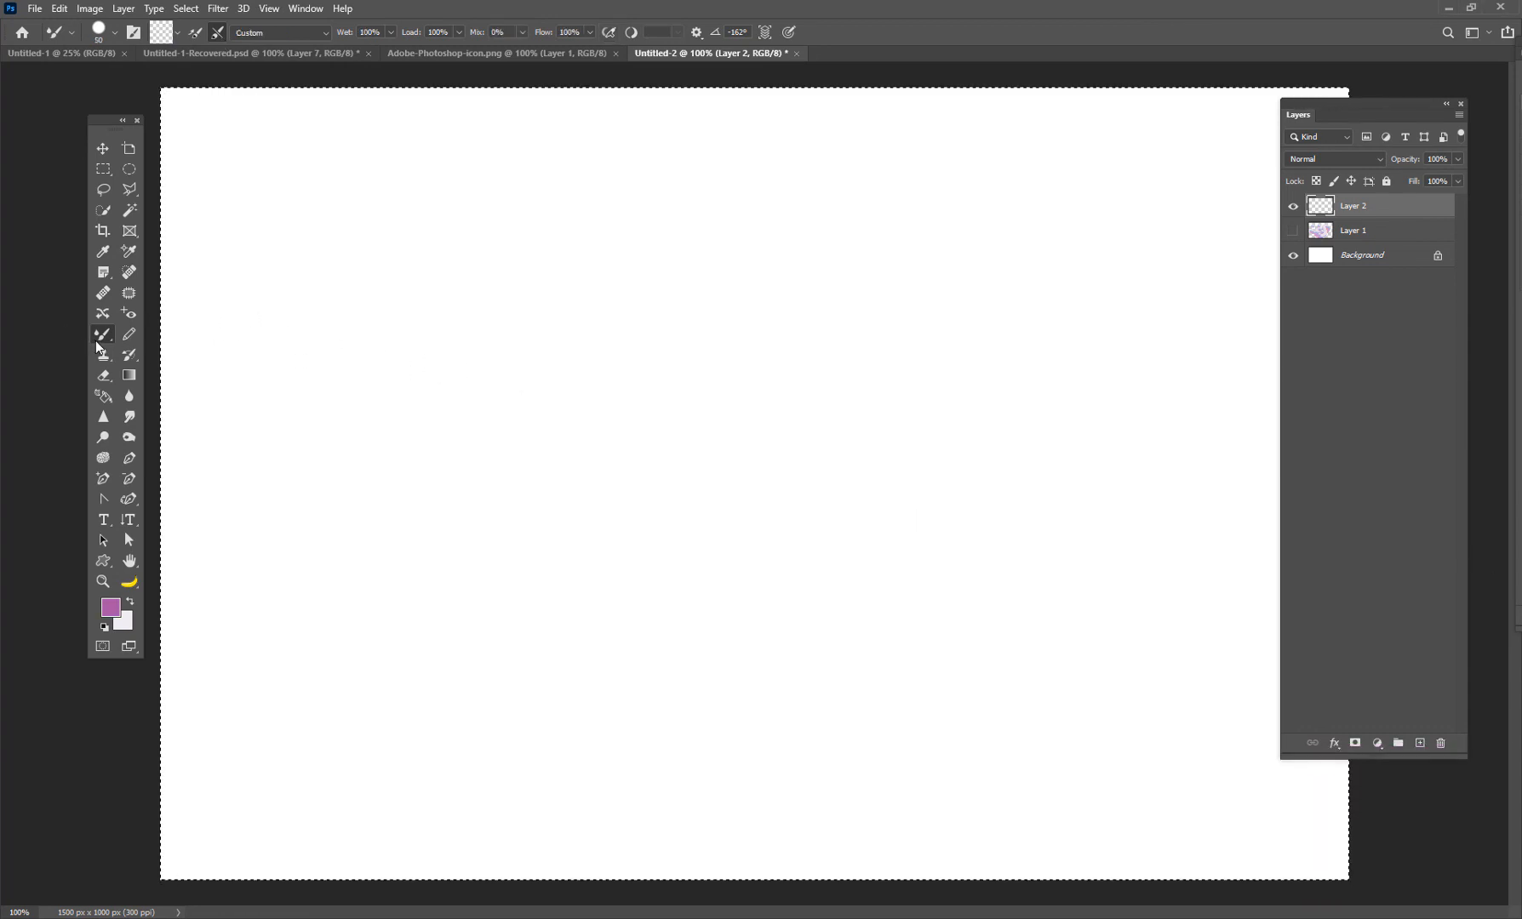
{"action": "left_click", "coordinate": [169, 34]}
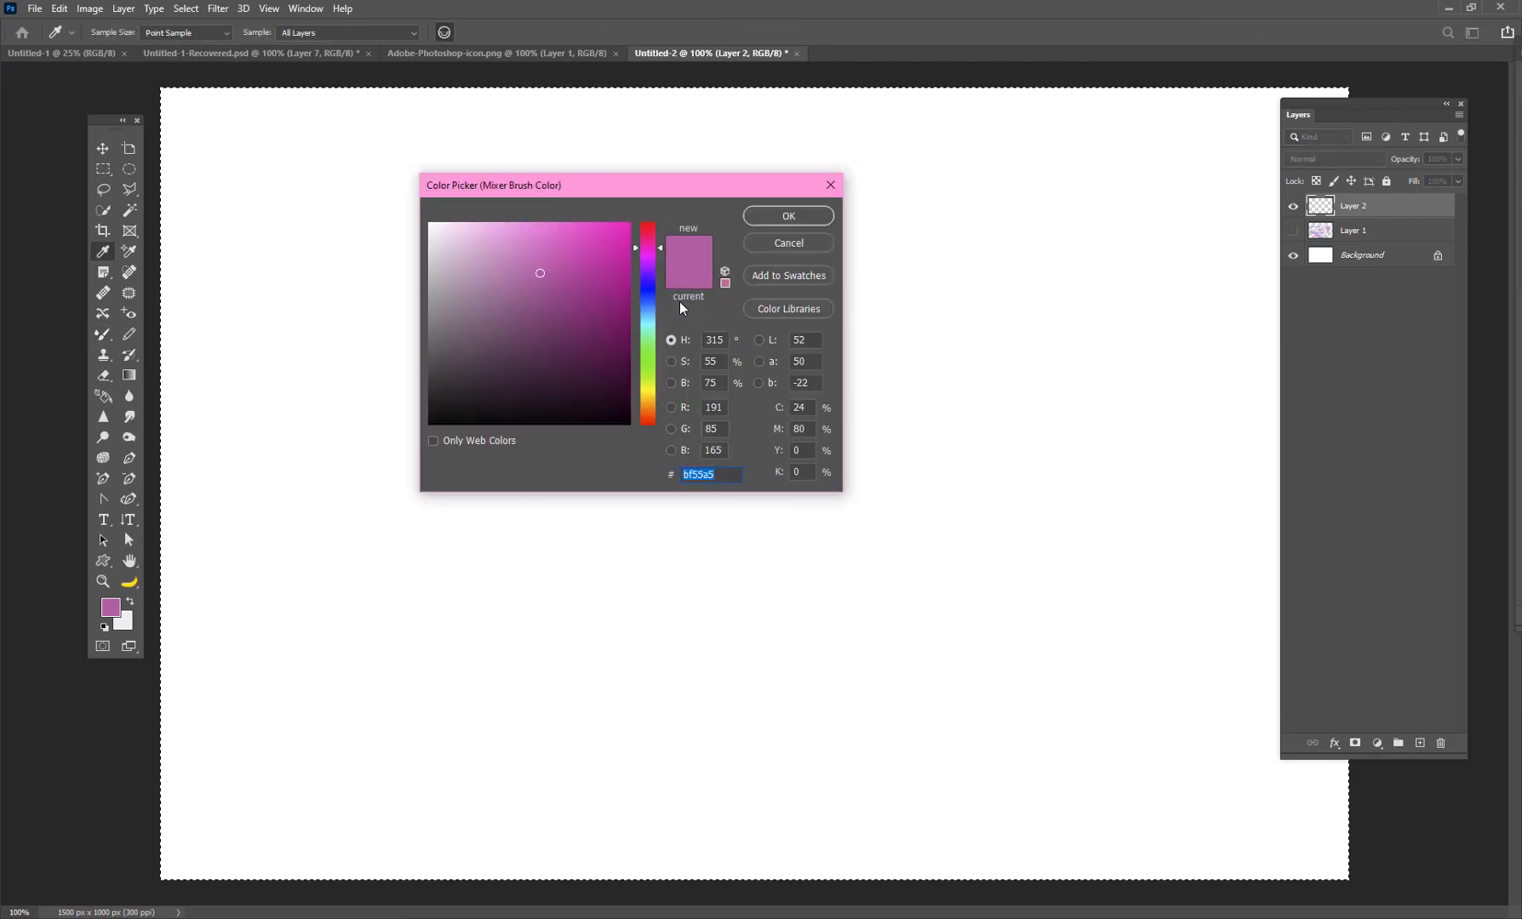
{"action": "left_click", "coordinate": [643, 307]}
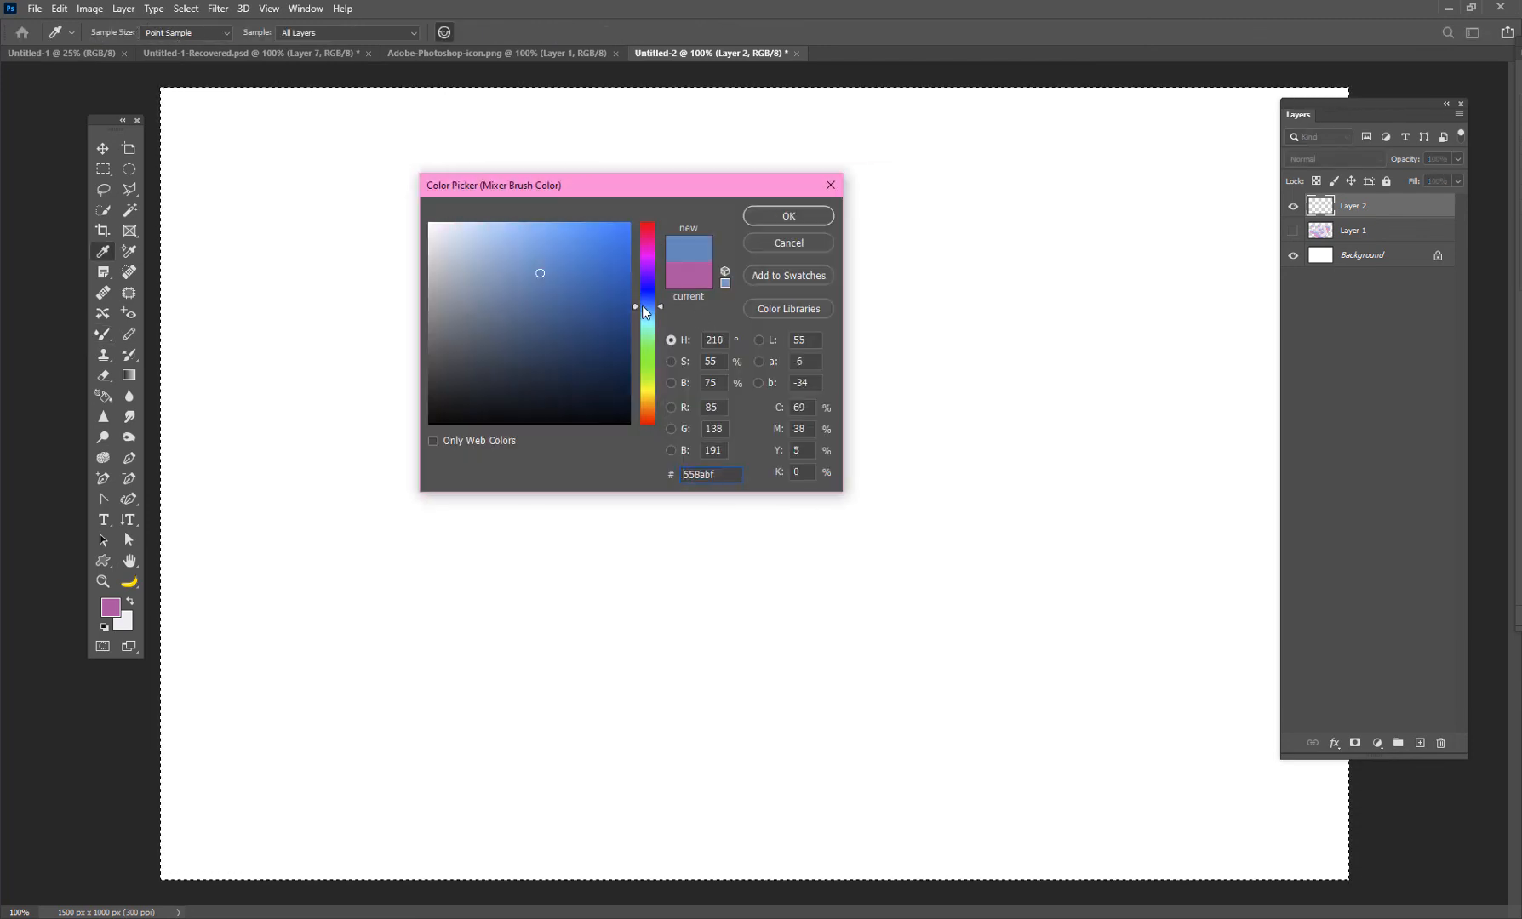
{"action": "left_click", "coordinate": [555, 225]}
{"action": "left_click", "coordinate": [812, 218]}
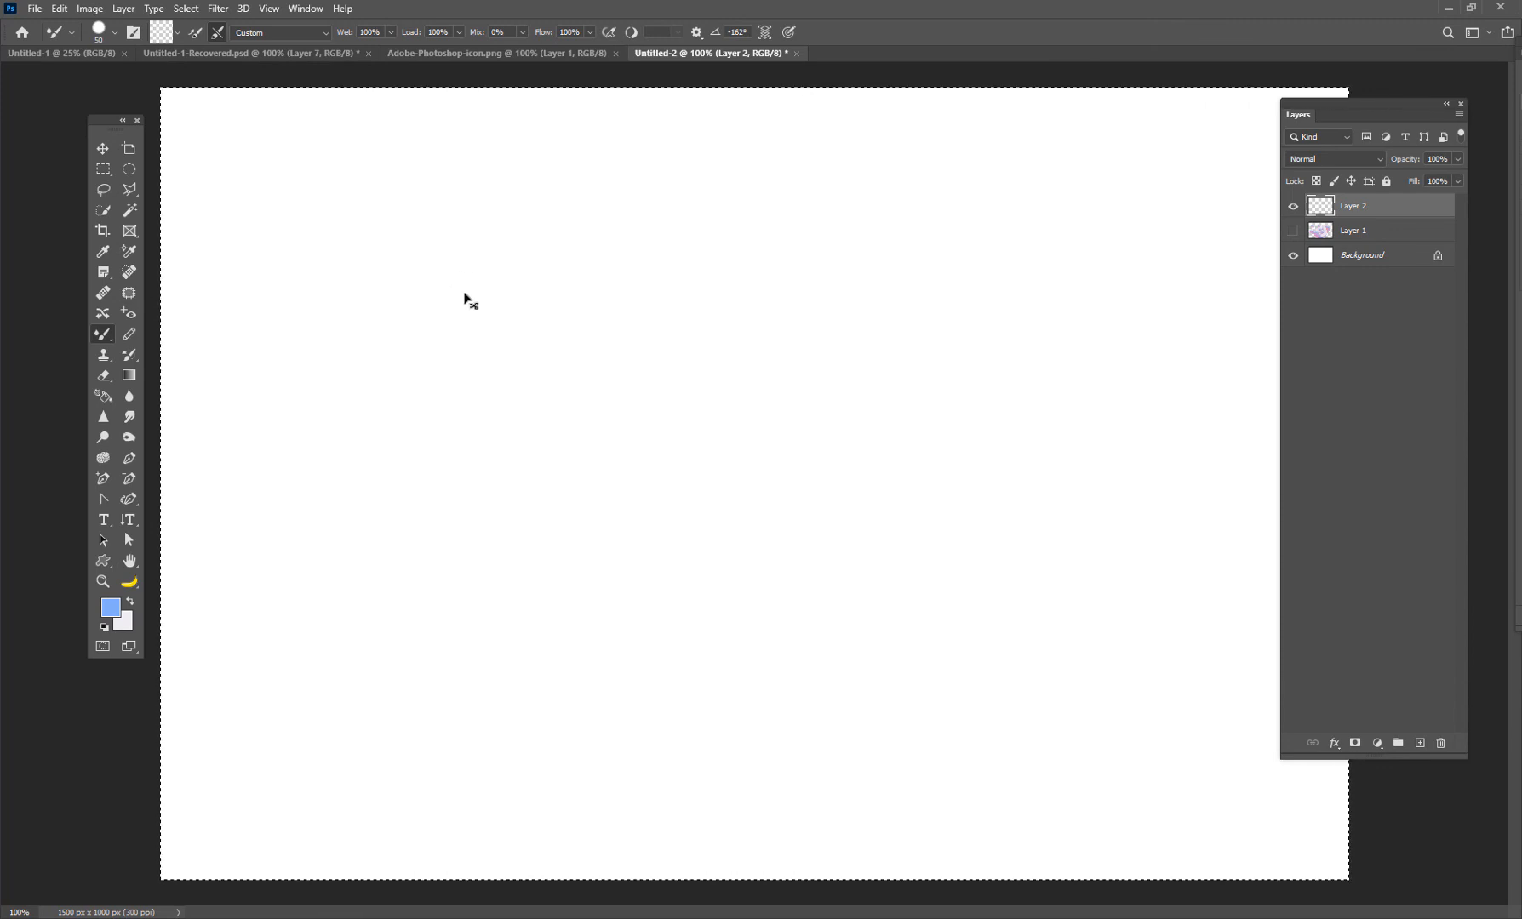
Deselect the canvas, turn on loading the brush after each stroke, and paint a broad diagonal patch of overlapping blue strokes
{"action": "key", "text": "ctrl+d"}
{"action": "left_click", "coordinate": [195, 33]}
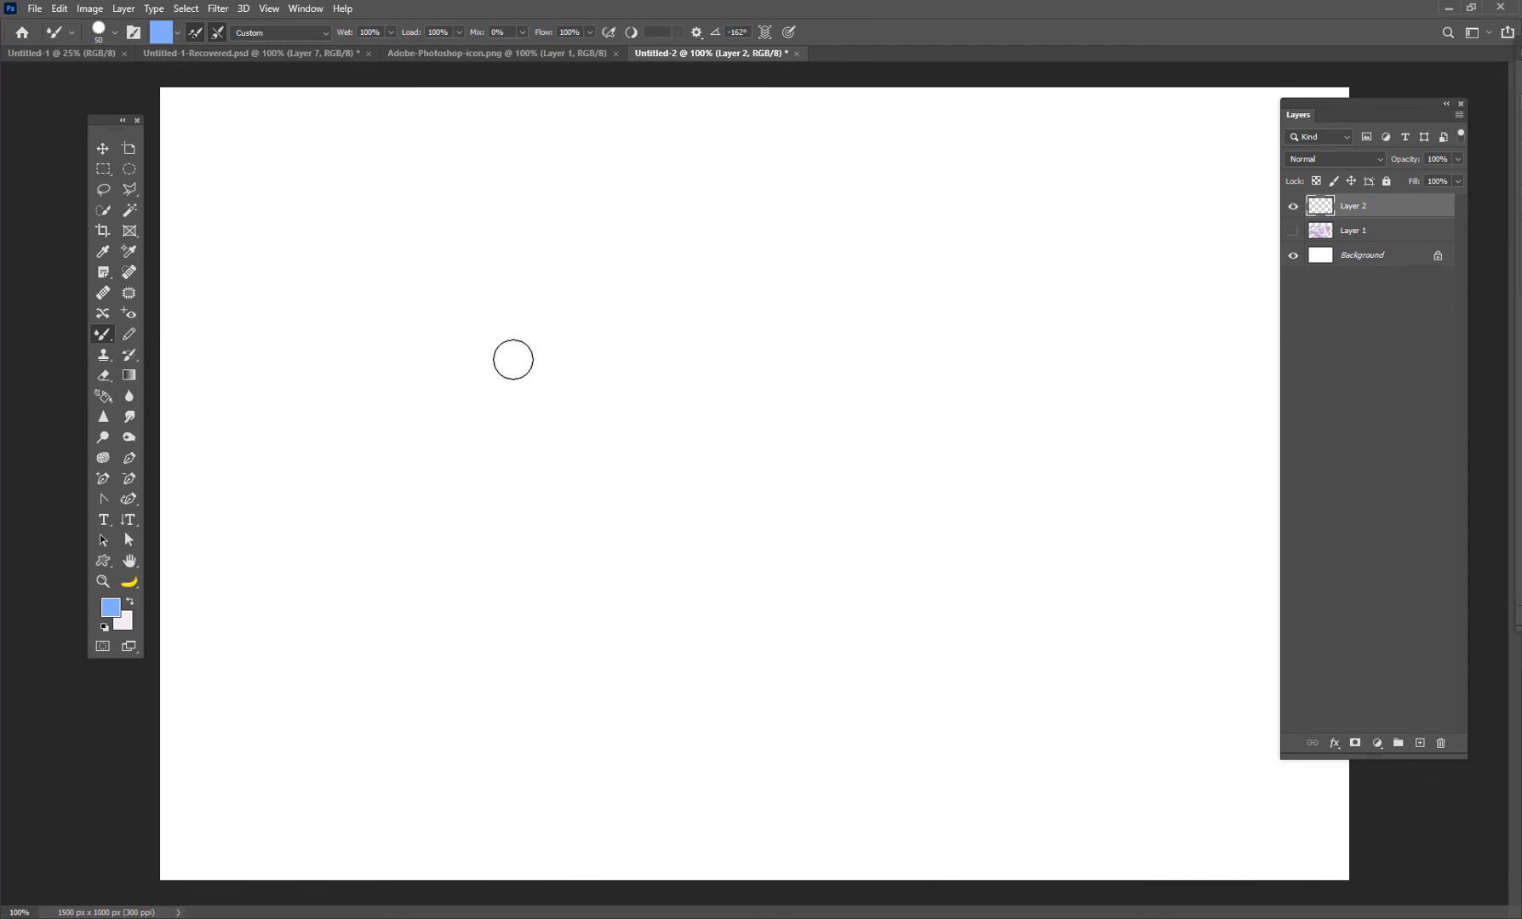
{"action": "mouse_move", "coordinate": [514, 357]}
{"action": "left_mouse_down"}
{"action": "mouse_move", "coordinate": [428, 312]}
{"action": "mouse_move", "coordinate": [452, 339]}
{"action": "mouse_move", "coordinate": [431, 276]}
{"action": "mouse_move", "coordinate": [528, 353]}
{"action": "mouse_move", "coordinate": [1086, 652]}
{"action": "mouse_move", "coordinate": [1053, 581]}
{"action": "mouse_move", "coordinate": [560, 256]}
{"action": "mouse_move", "coordinate": [716, 347]}
{"action": "mouse_move", "coordinate": [962, 442]}
{"action": "left_mouse_up"}
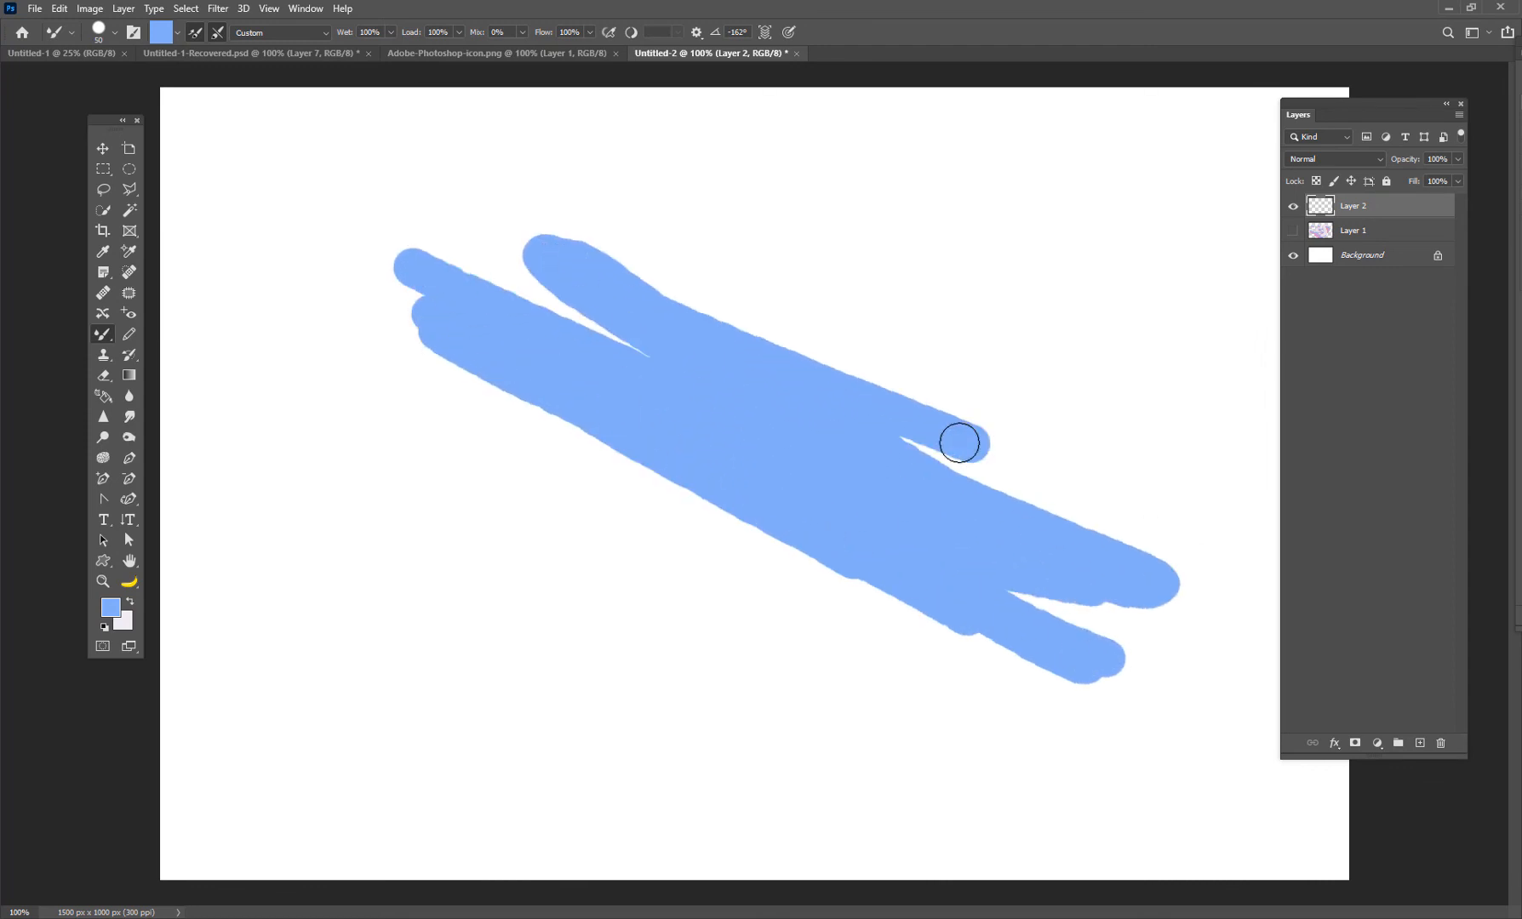
Widen the blue patch along its lower edge, then switch off loading after each stroke and extend the patch toward the upper left
{"action": "left_click", "coordinate": [212, 33]}
{"action": "mouse_move", "coordinate": [726, 510]}
{"action": "left_mouse_down"}
{"action": "mouse_move", "coordinate": [530, 397]}
{"action": "mouse_move", "coordinate": [881, 590]}
{"action": "left_mouse_up"}
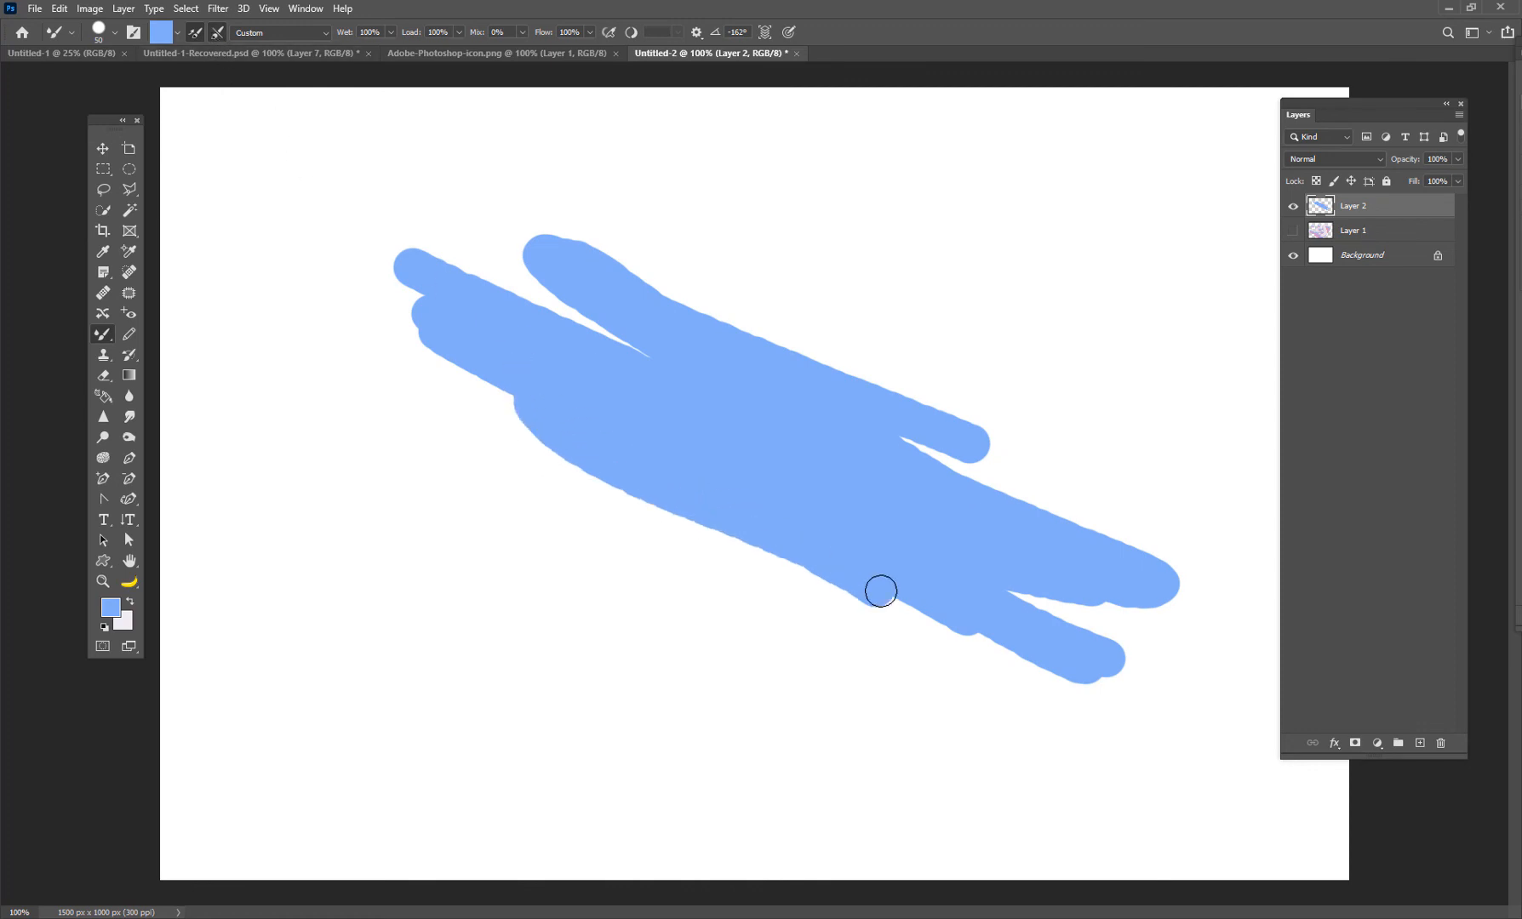
{"action": "left_click", "coordinate": [193, 36]}
{"action": "mouse_move", "coordinate": [632, 262]}
{"action": "left_mouse_down"}
{"action": "mouse_move", "coordinate": [897, 418]}
{"action": "mouse_move", "coordinate": [448, 176]}
{"action": "left_mouse_up"}
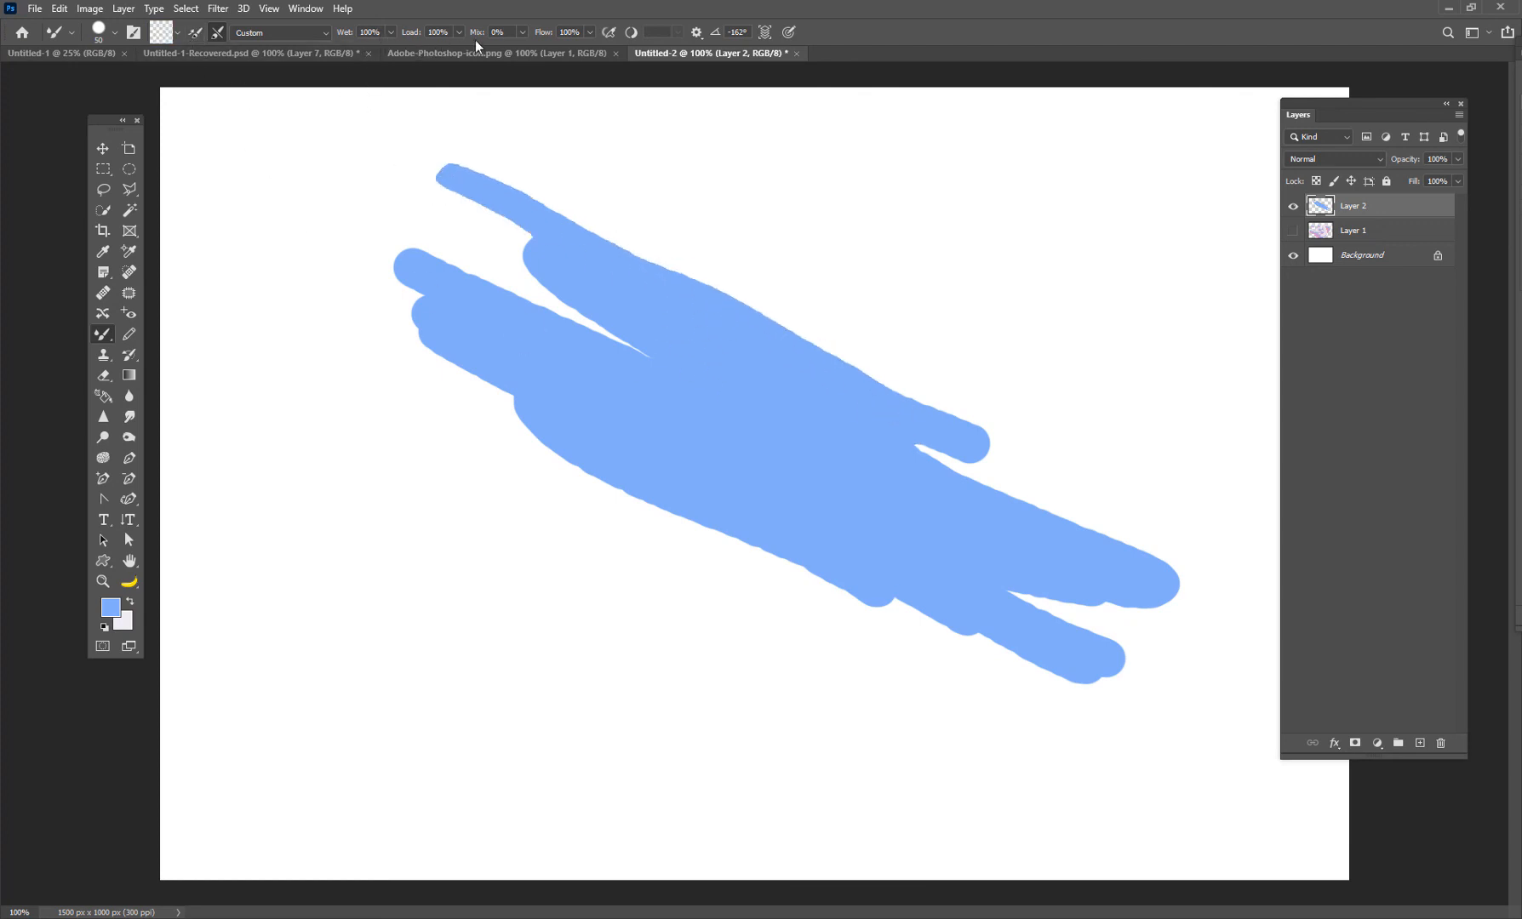
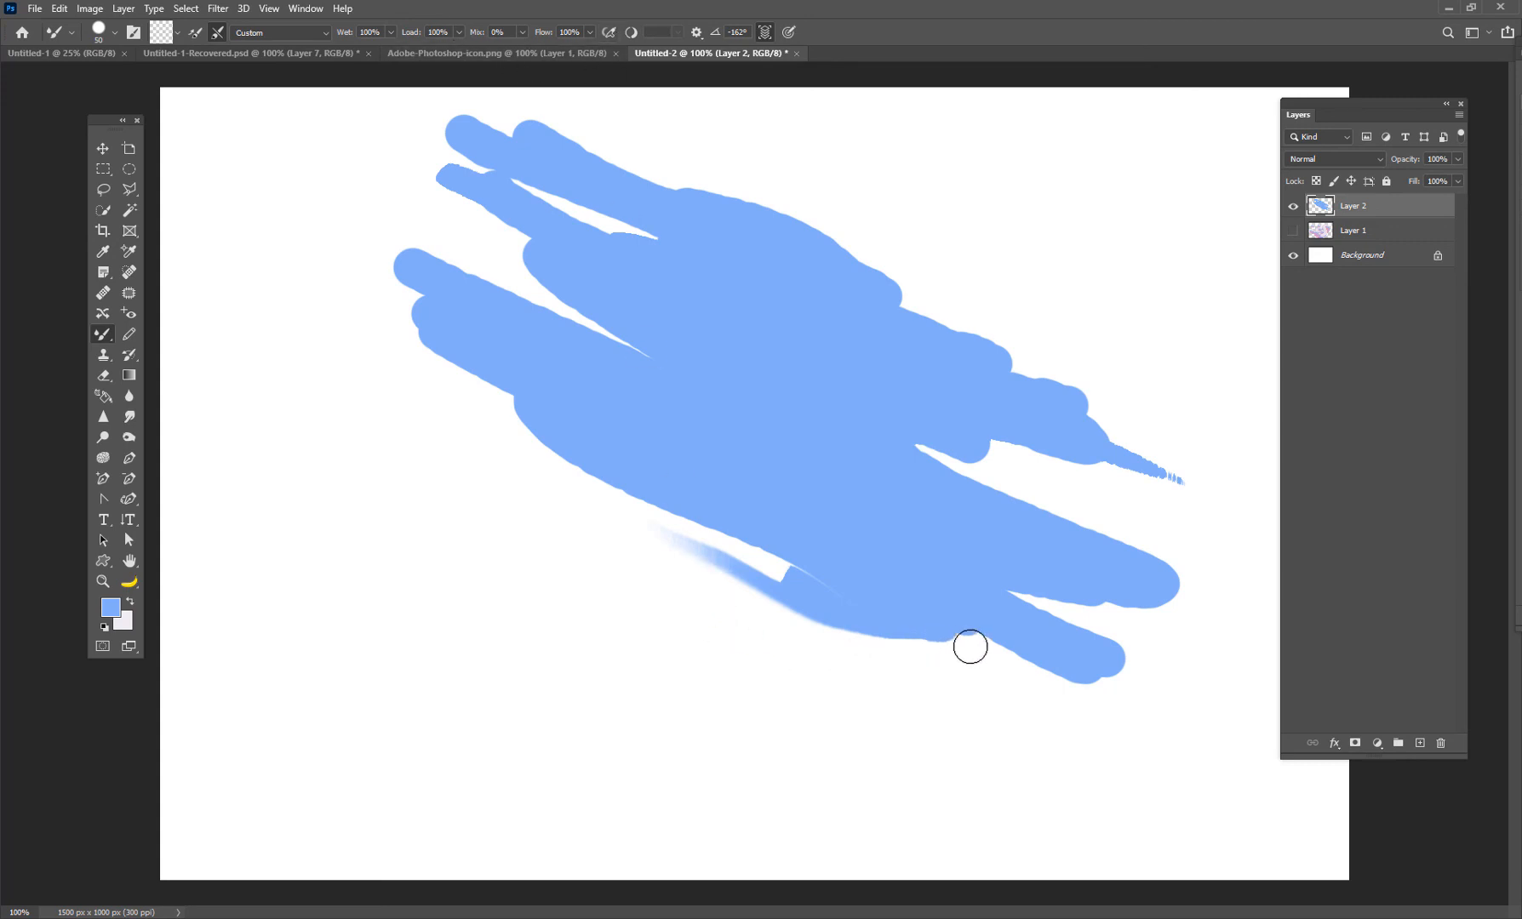
Pull blue paint outward from the patch's upper and right edges in tapered strokes with the unloaded brush
{"action": "mouse_move", "coordinate": [1041, 375]}
{"action": "left_mouse_down"}
{"action": "mouse_move", "coordinate": [1006, 362]}
{"action": "mouse_move", "coordinate": [686, 165]}
{"action": "mouse_move", "coordinate": [577, 120]}
{"action": "mouse_move", "coordinate": [340, 85]}
{"action": "left_mouse_up"}
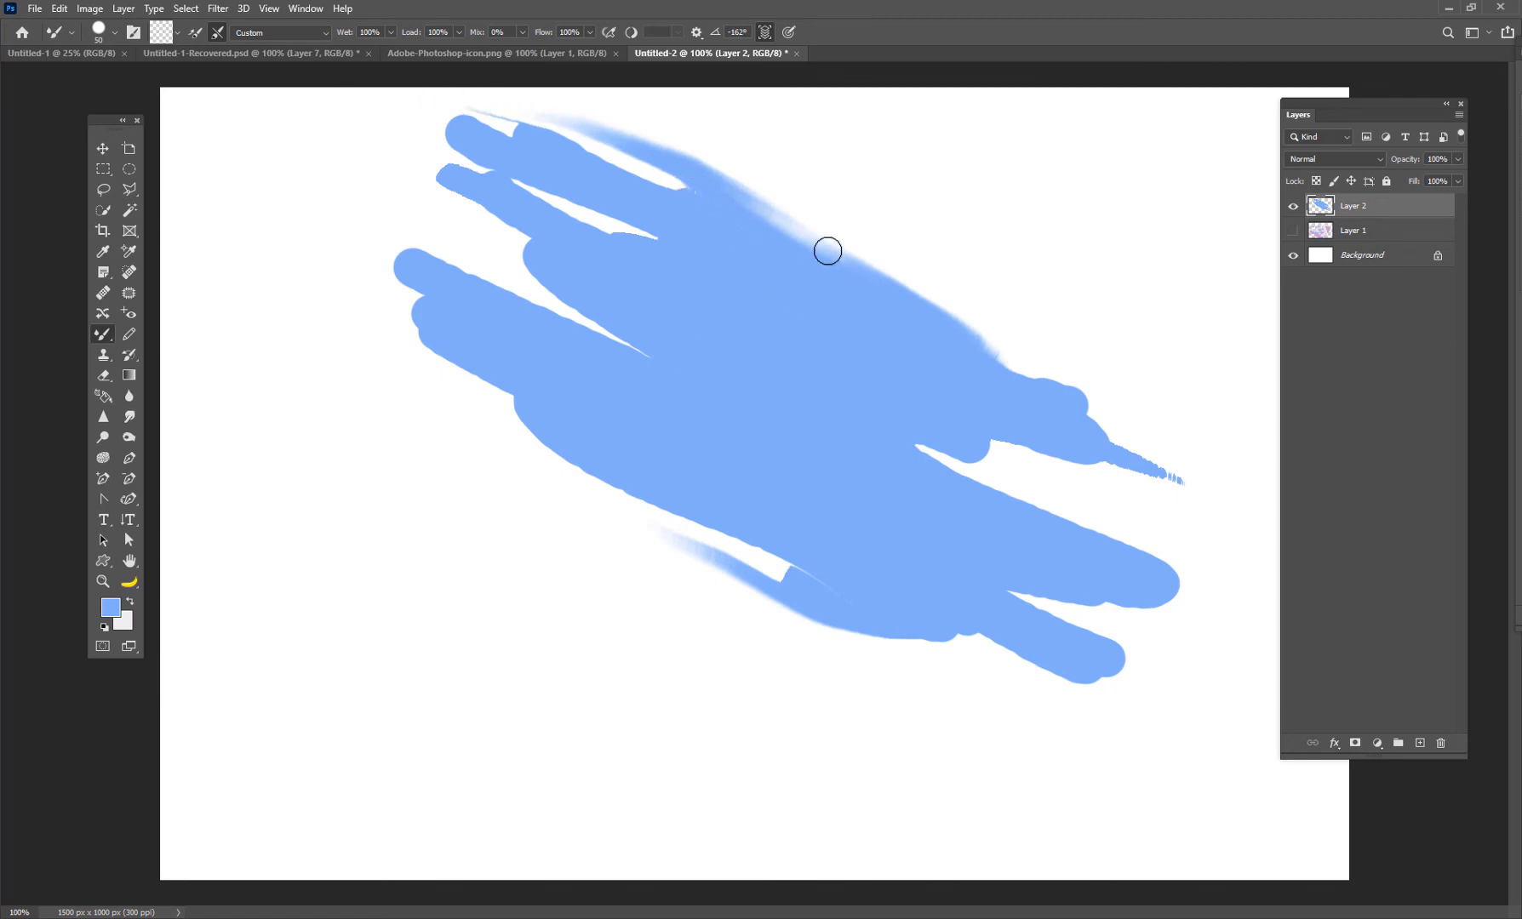
{"action": "left_click_drag", "start_coordinate": [827, 251], "coordinate": [1149, 385]}
{"action": "left_click_drag", "start_coordinate": [898, 319], "coordinate": [1242, 458]}
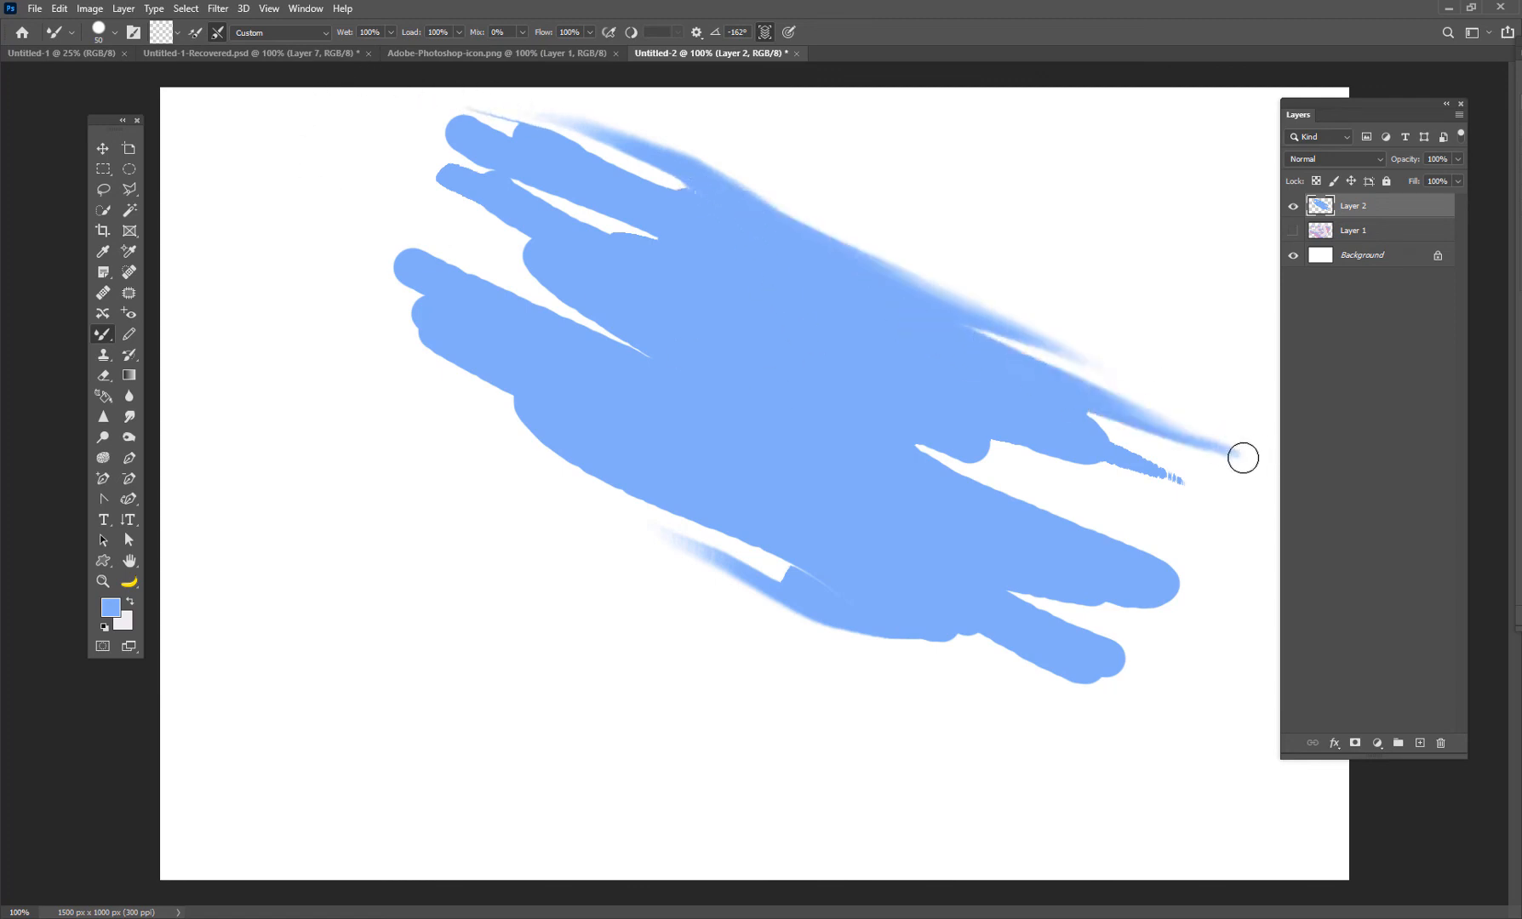
{"action": "left_click_drag", "start_coordinate": [1016, 405], "coordinate": [1261, 514]}
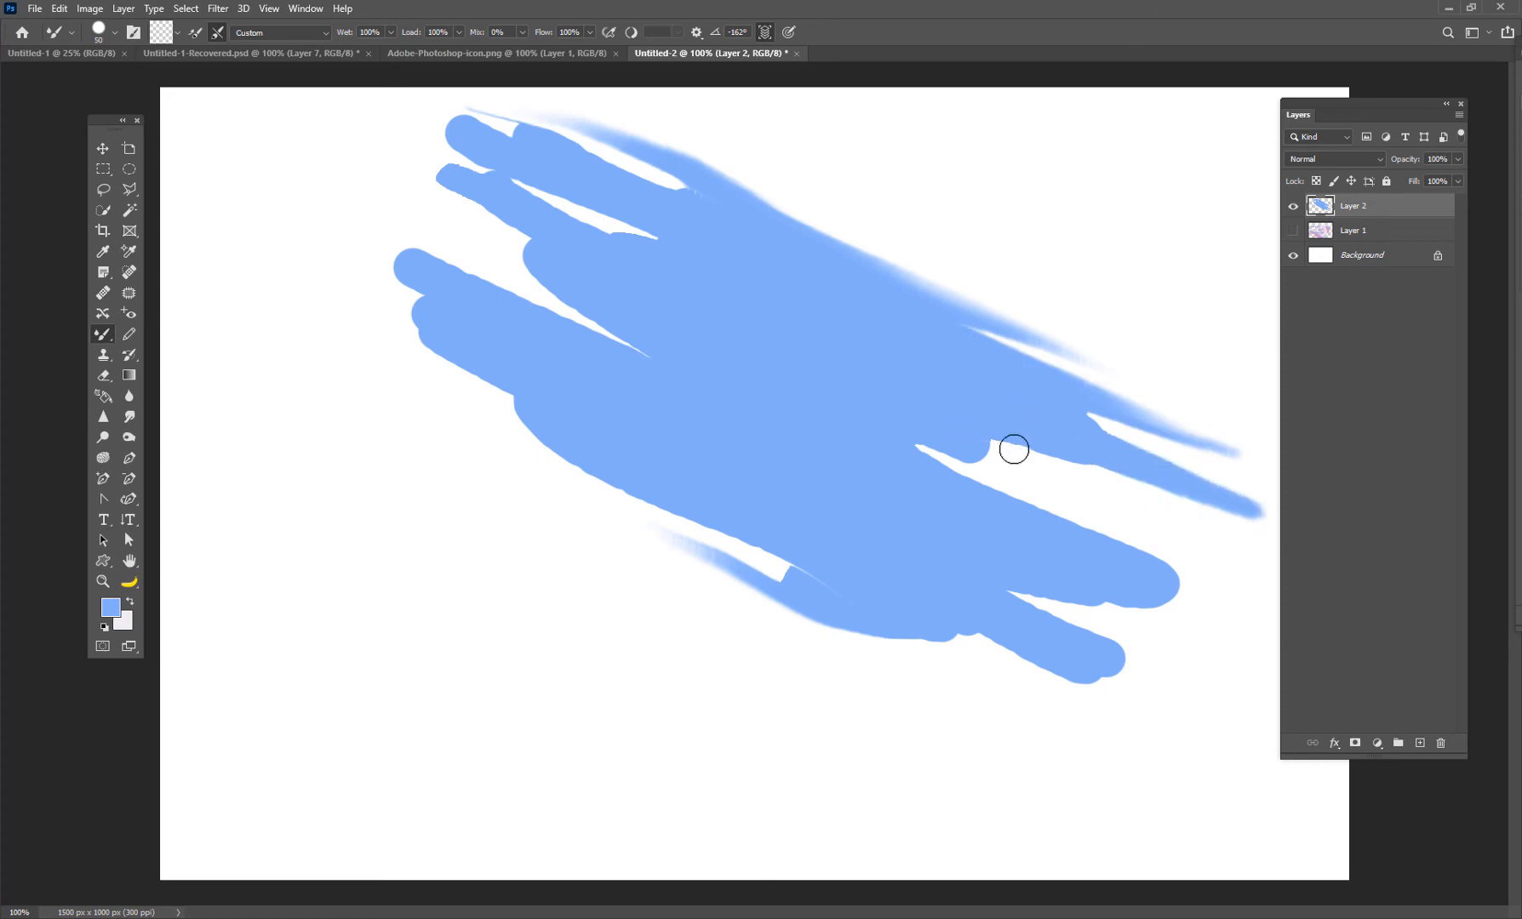
{"action": "left_click_drag", "start_coordinate": [1014, 450], "coordinate": [1251, 544]}
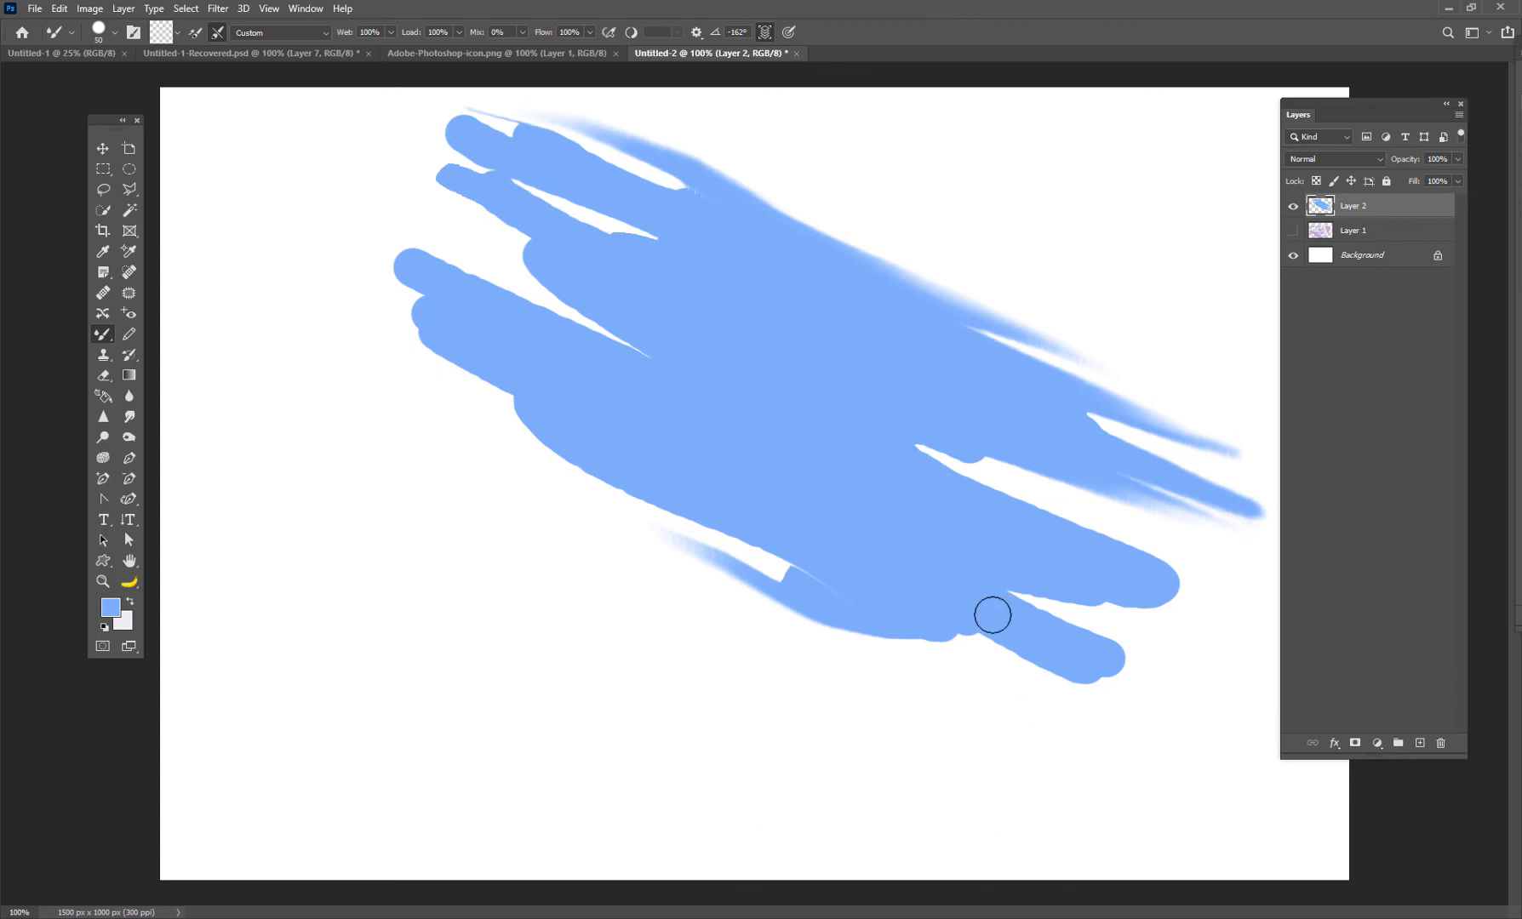
Drag curved, tapered wisps leftward out of the blue patch's lower edge and dismiss the desktop notification
{"action": "mouse_move", "coordinate": [994, 612]}
{"action": "left_mouse_down"}
{"action": "mouse_move", "coordinate": [849, 706]}
{"action": "mouse_move", "coordinate": [783, 704]}
{"action": "left_mouse_up"}
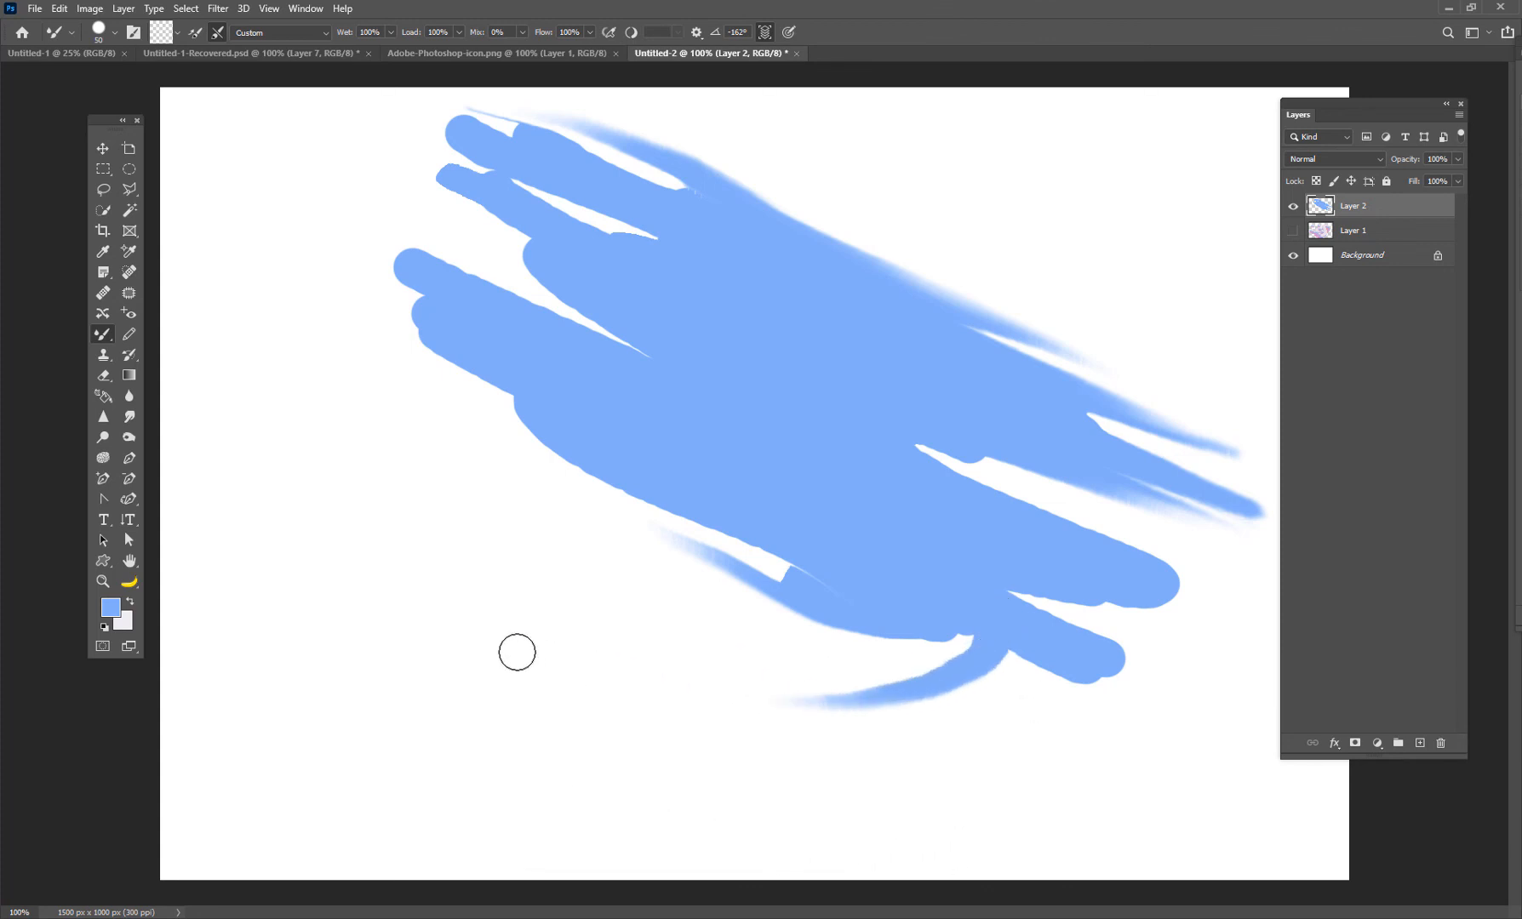
{"action": "mouse_move", "coordinate": [1013, 639]}
{"action": "left_mouse_down"}
{"action": "mouse_move", "coordinate": [893, 703]}
{"action": "mouse_move", "coordinate": [592, 706]}
{"action": "left_mouse_up"}
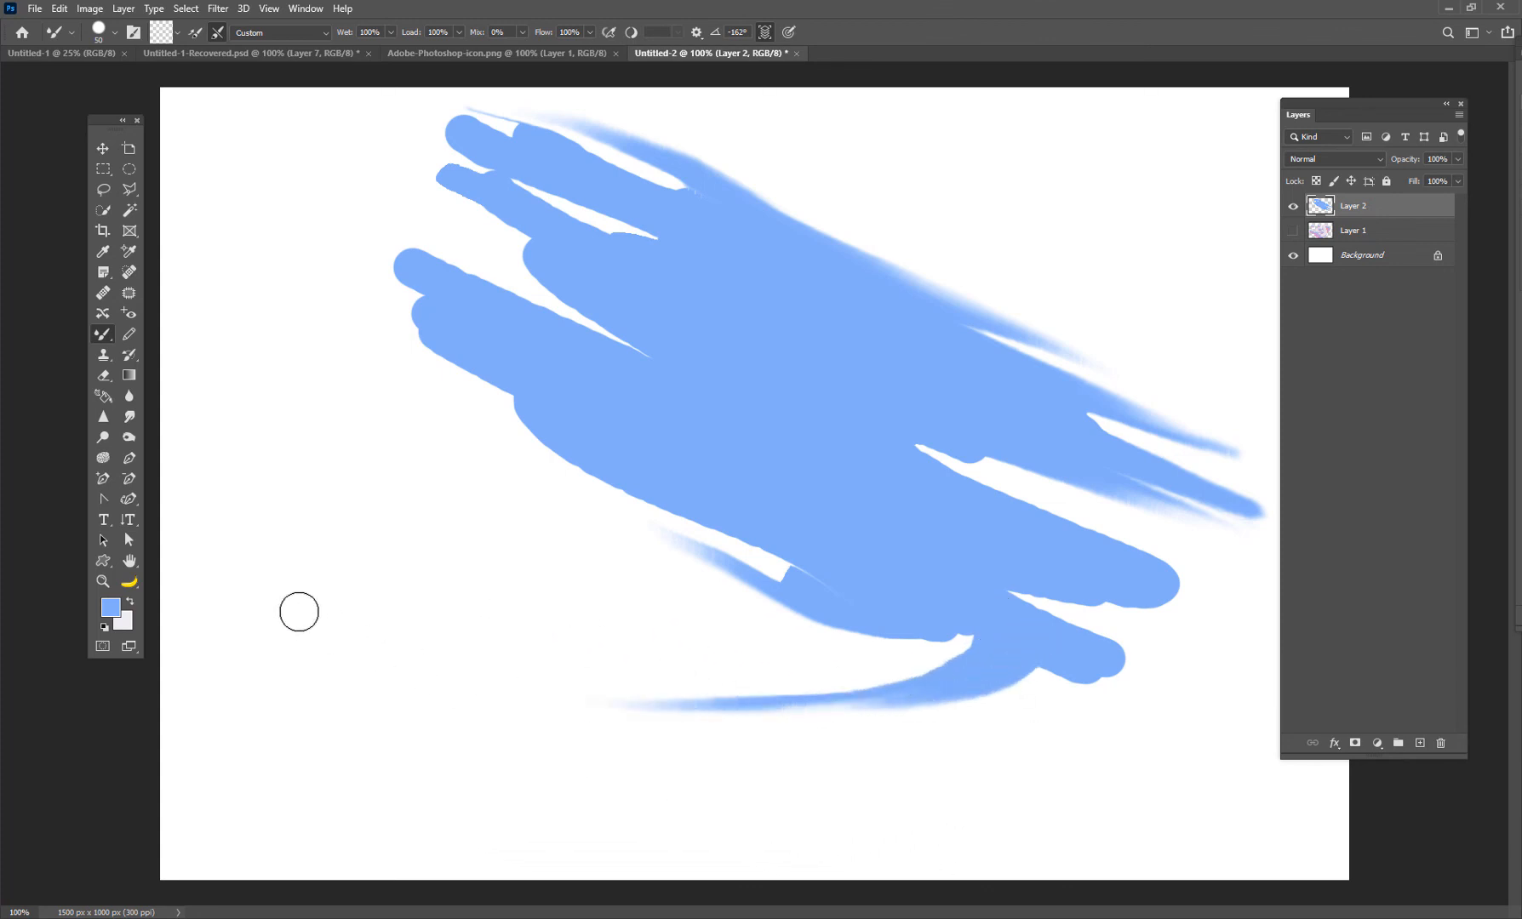
{"action": "left_click_drag", "start_coordinate": [958, 651], "coordinate": [724, 639]}
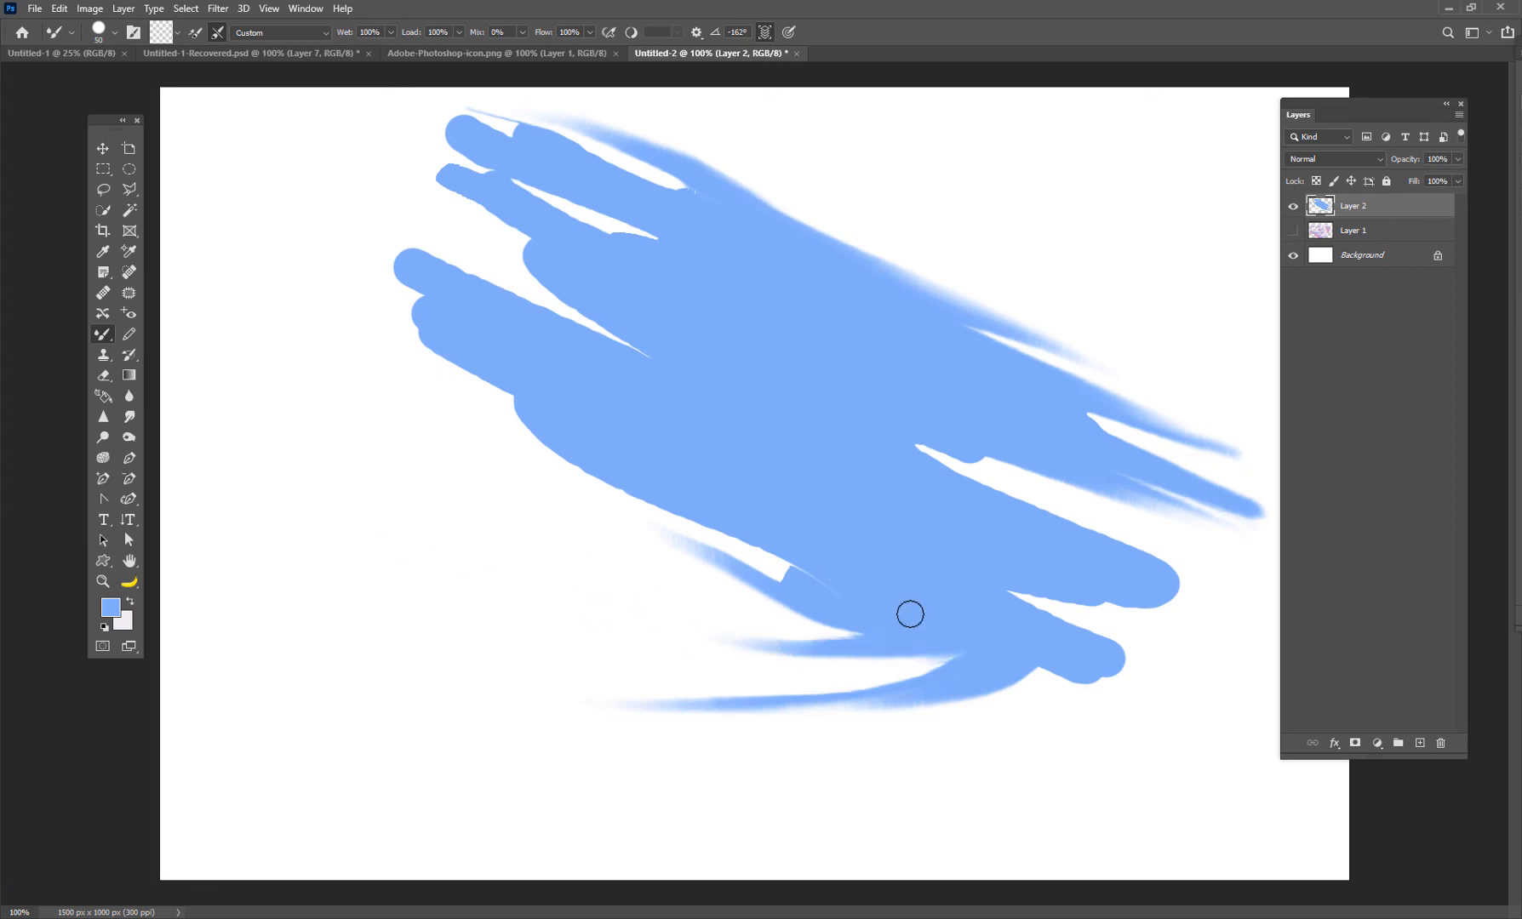
{"action": "left_click_drag", "start_coordinate": [910, 614], "coordinate": [600, 568]}
{"action": "left_click_drag", "start_coordinate": [853, 581], "coordinate": [498, 517]}
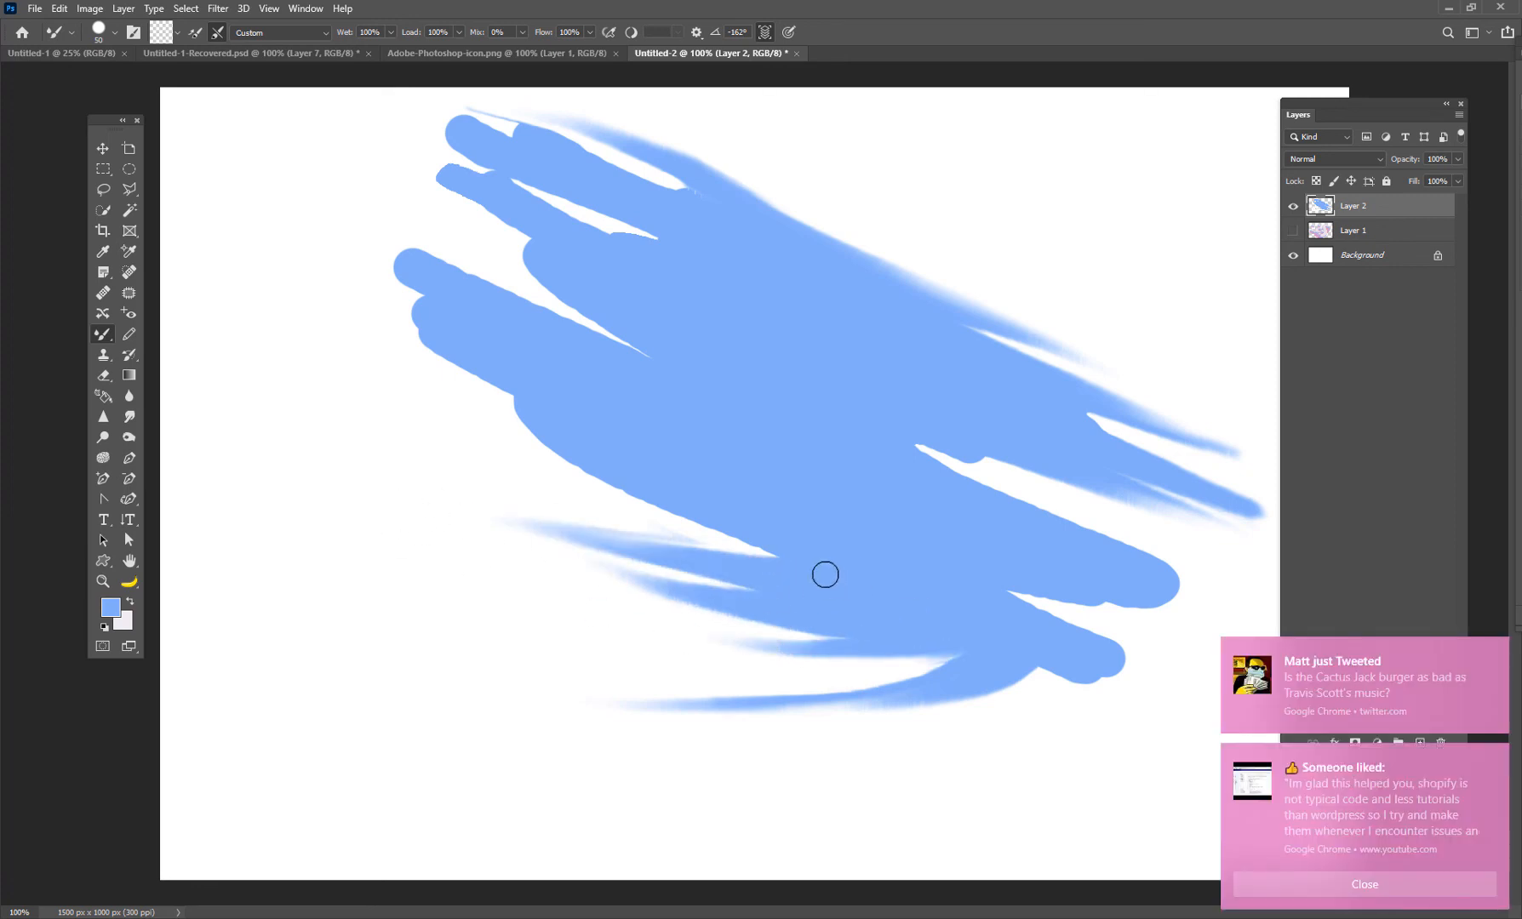
{"action": "left_click", "coordinate": [1333, 884]}
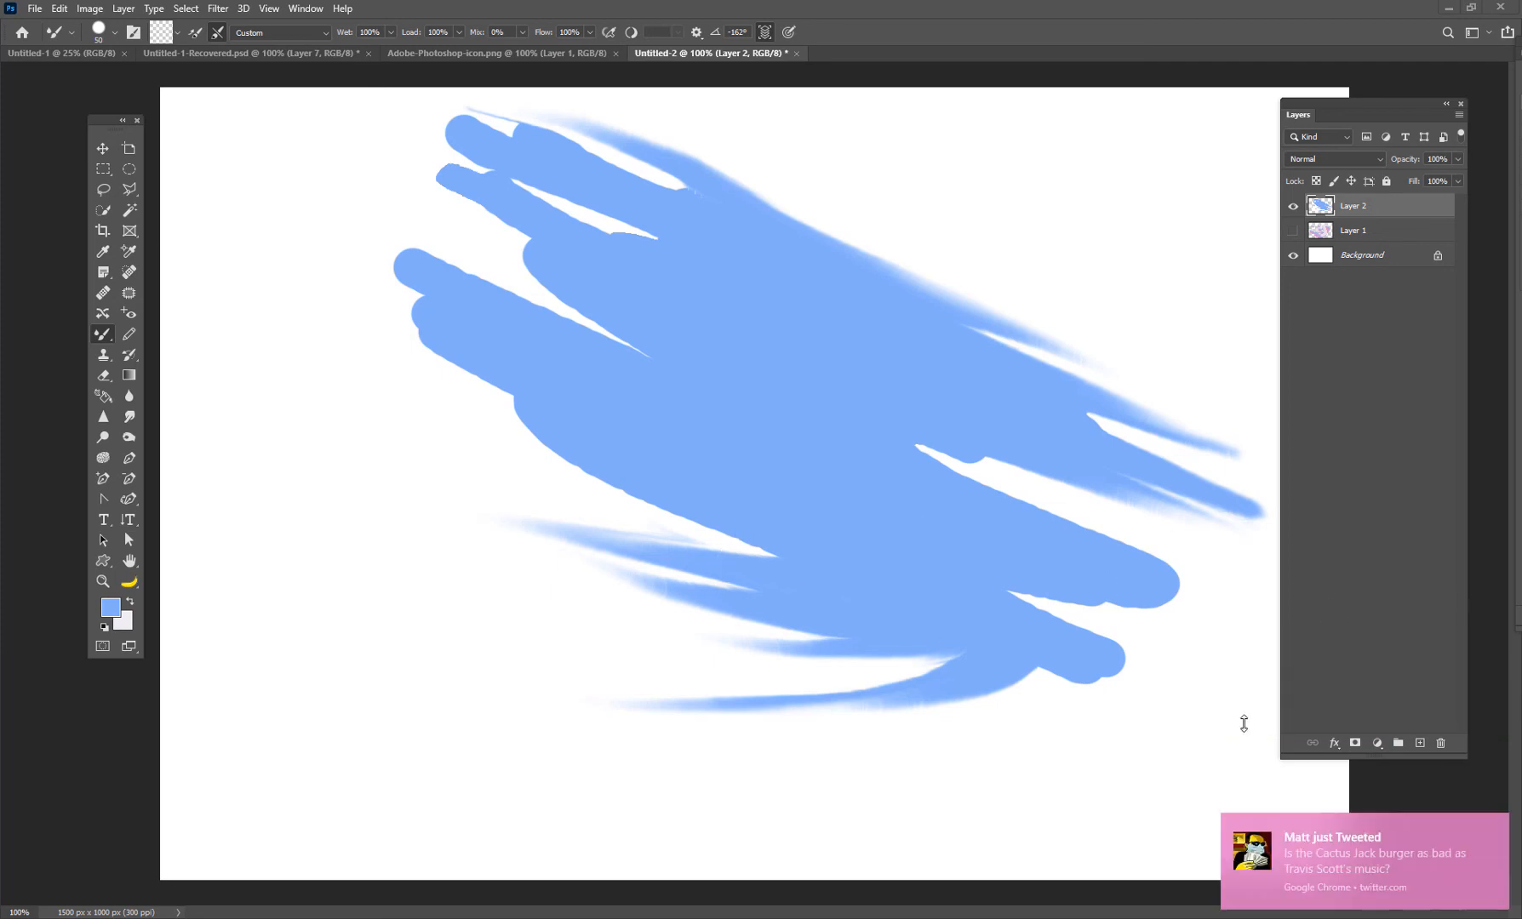
Add more fading wisps along the blue patch's left and lower-left edges, pulling the paint outward
{"action": "mouse_move", "coordinate": [770, 552]}
{"action": "left_mouse_down"}
{"action": "mouse_move", "coordinate": [618, 513]}
{"action": "mouse_move", "coordinate": [511, 462]}
{"action": "left_mouse_up"}
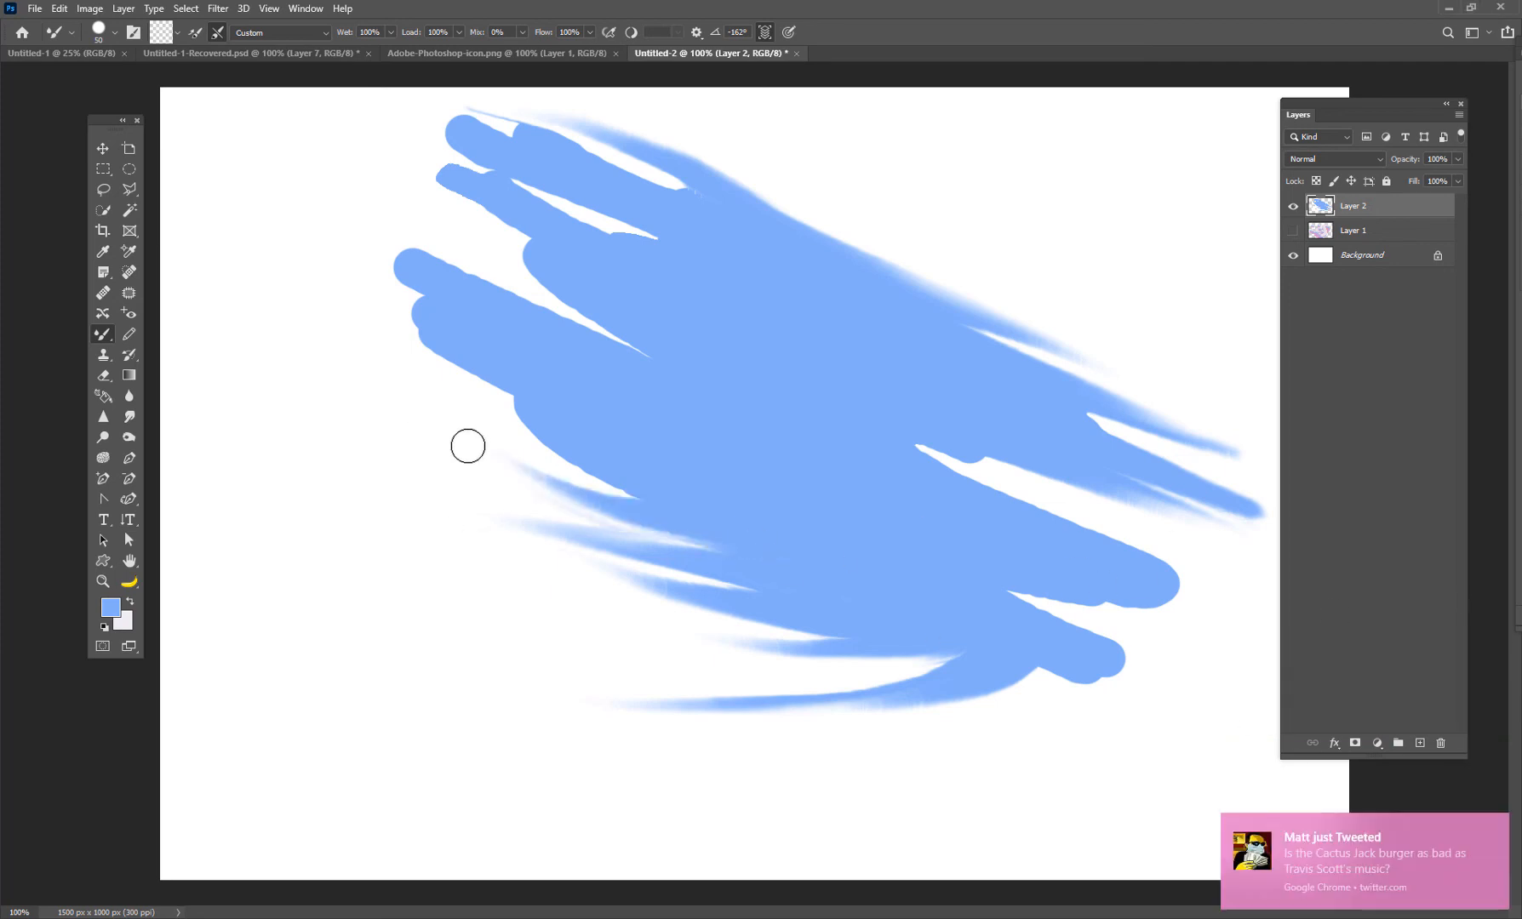
{"action": "left_click_drag", "start_coordinate": [603, 477], "coordinate": [336, 400]}
{"action": "left_click_drag", "start_coordinate": [628, 485], "coordinate": [350, 333]}
{"action": "mouse_move", "coordinate": [537, 411]}
{"action": "left_mouse_down"}
{"action": "mouse_move", "coordinate": [360, 340]}
{"action": "mouse_move", "coordinate": [299, 282]}
{"action": "left_mouse_up"}
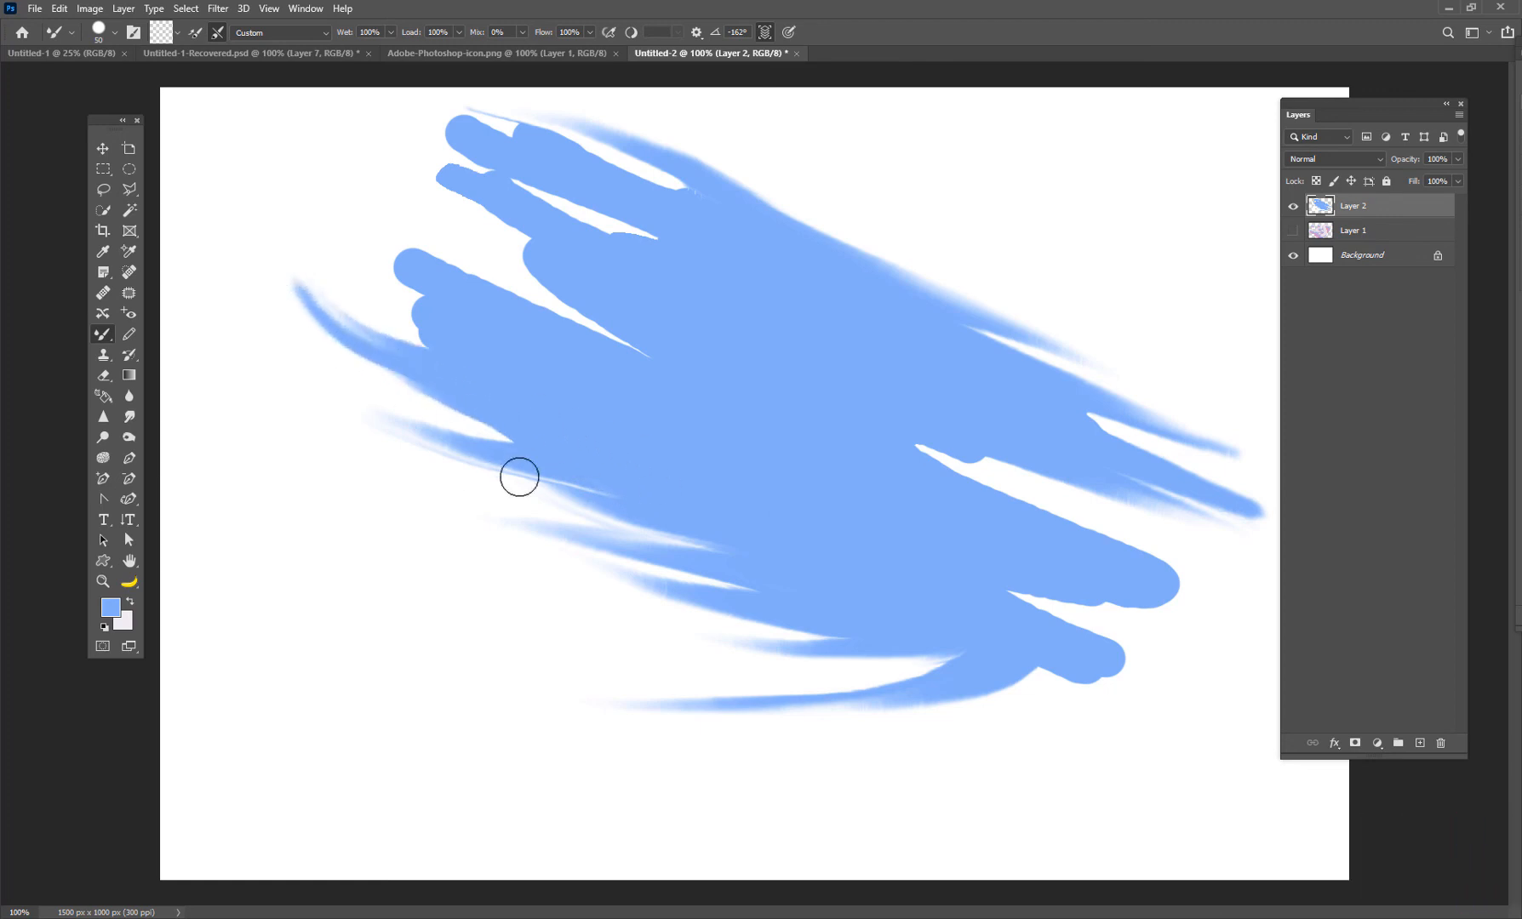
{"action": "left_click_drag", "start_coordinate": [943, 603], "coordinate": [461, 615]}
{"action": "left_click_drag", "start_coordinate": [936, 668], "coordinate": [491, 647]}
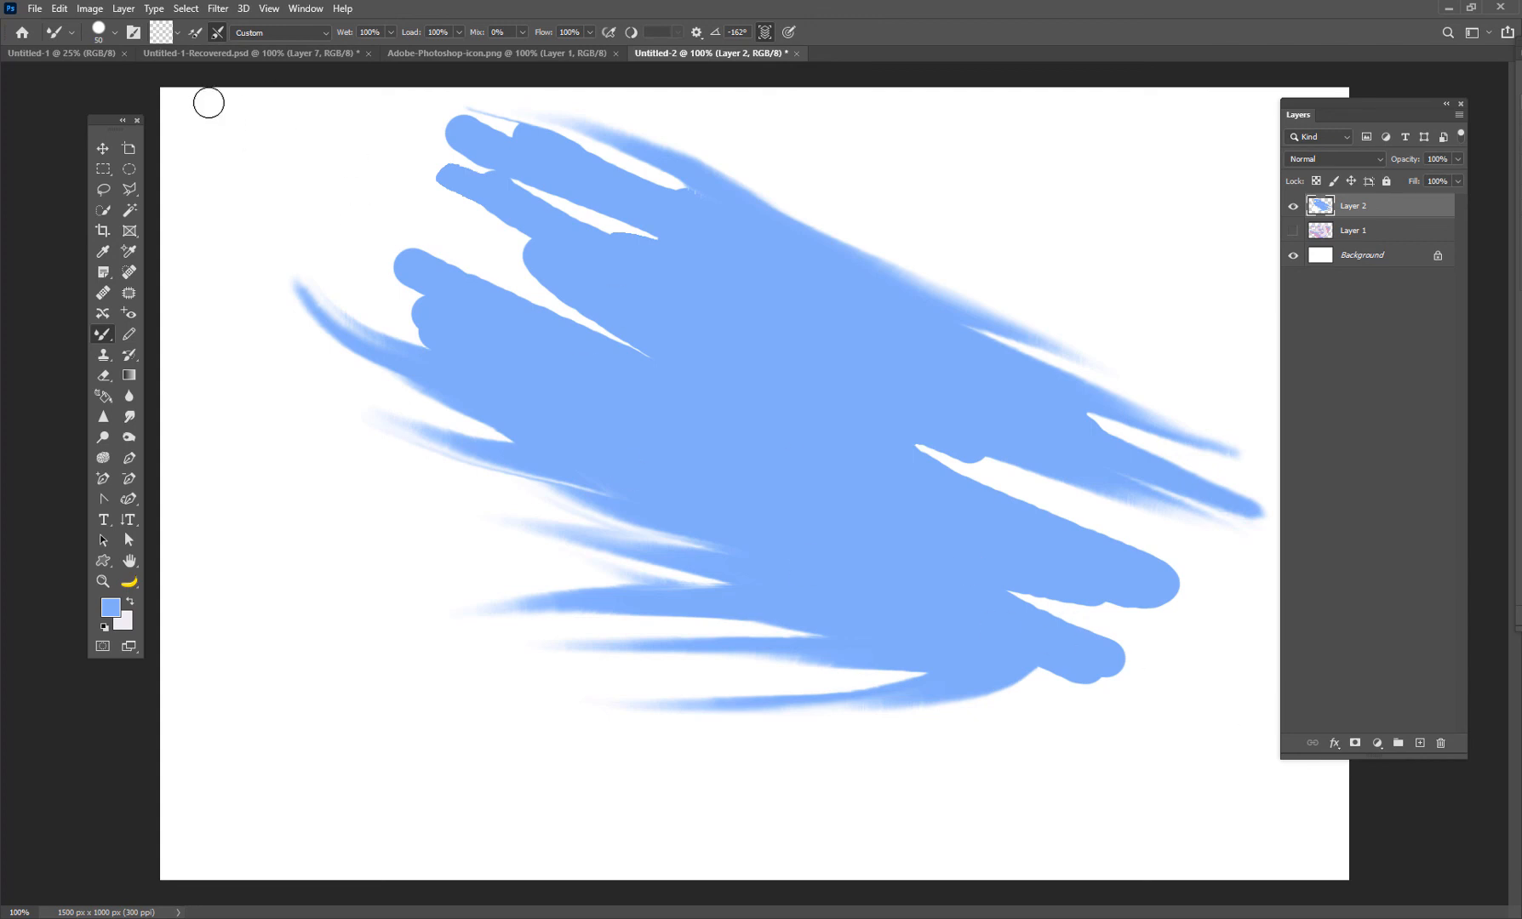
Lower Wet to 0%, then raise it back to 100%
{"action": "left_click", "coordinate": [390, 32]}
{"action": "left_click_drag", "start_coordinate": [393, 45], "coordinate": [249, 34]}
{"action": "left_click", "coordinate": [390, 32]}
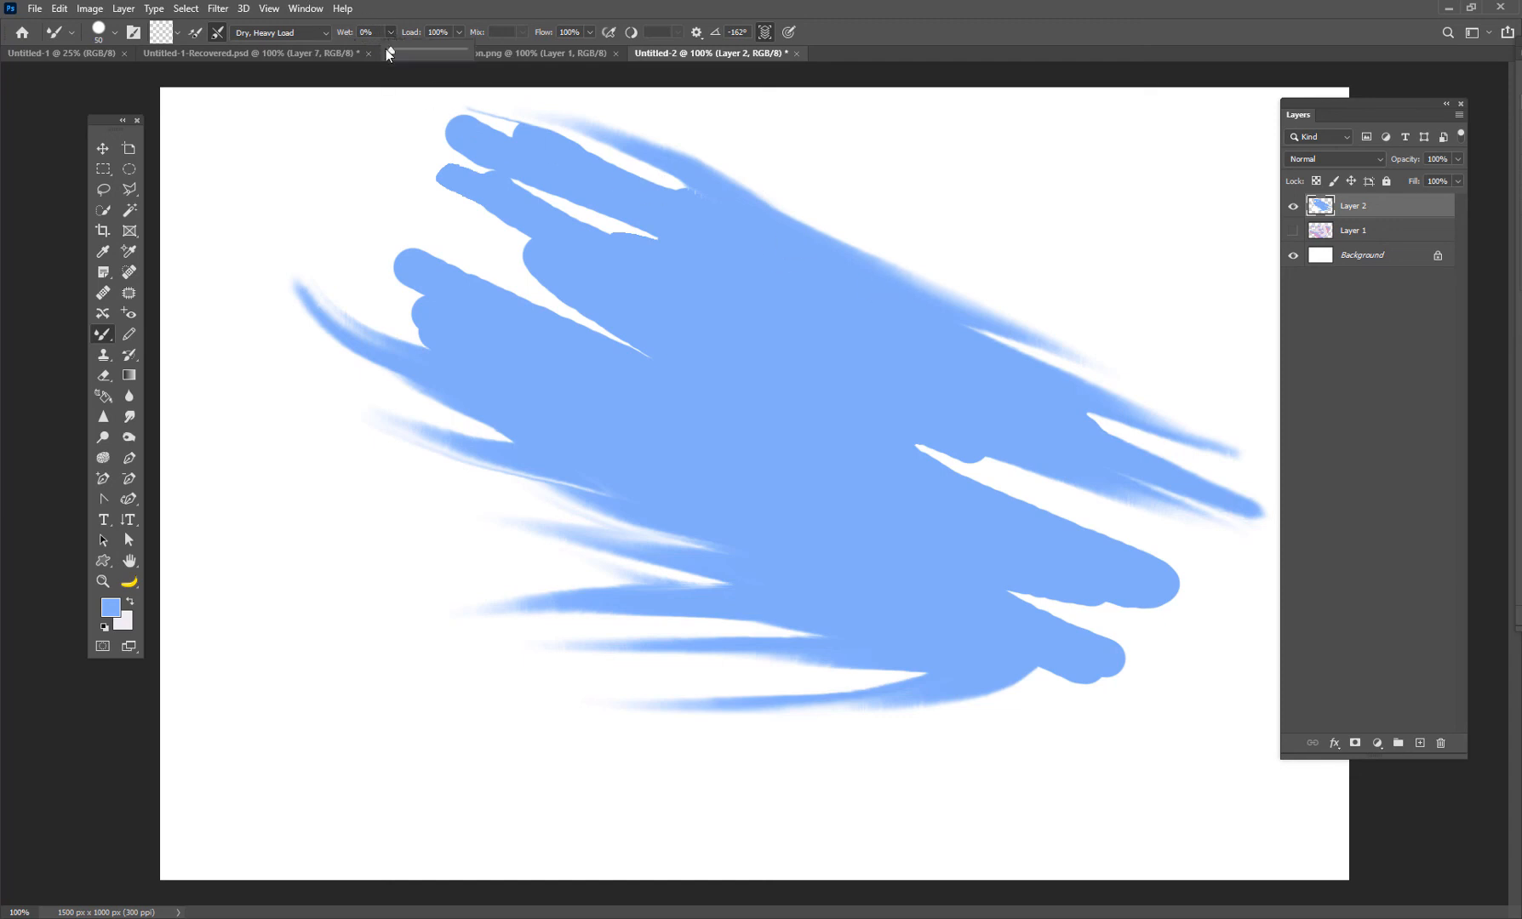
{"action": "left_click_drag", "start_coordinate": [390, 51], "coordinate": [540, 81]}
Pull three tapered blue strokes outward from the patch's upper-right edge
{"action": "mouse_move", "coordinate": [736, 191]}
{"action": "left_mouse_down"}
{"action": "mouse_move", "coordinate": [1102, 338]}
{"action": "mouse_move", "coordinate": [925, 258]}
{"action": "mouse_move", "coordinate": [1141, 298]}
{"action": "left_mouse_up"}
{"action": "left_click_drag", "start_coordinate": [945, 296], "coordinate": [1192, 328]}
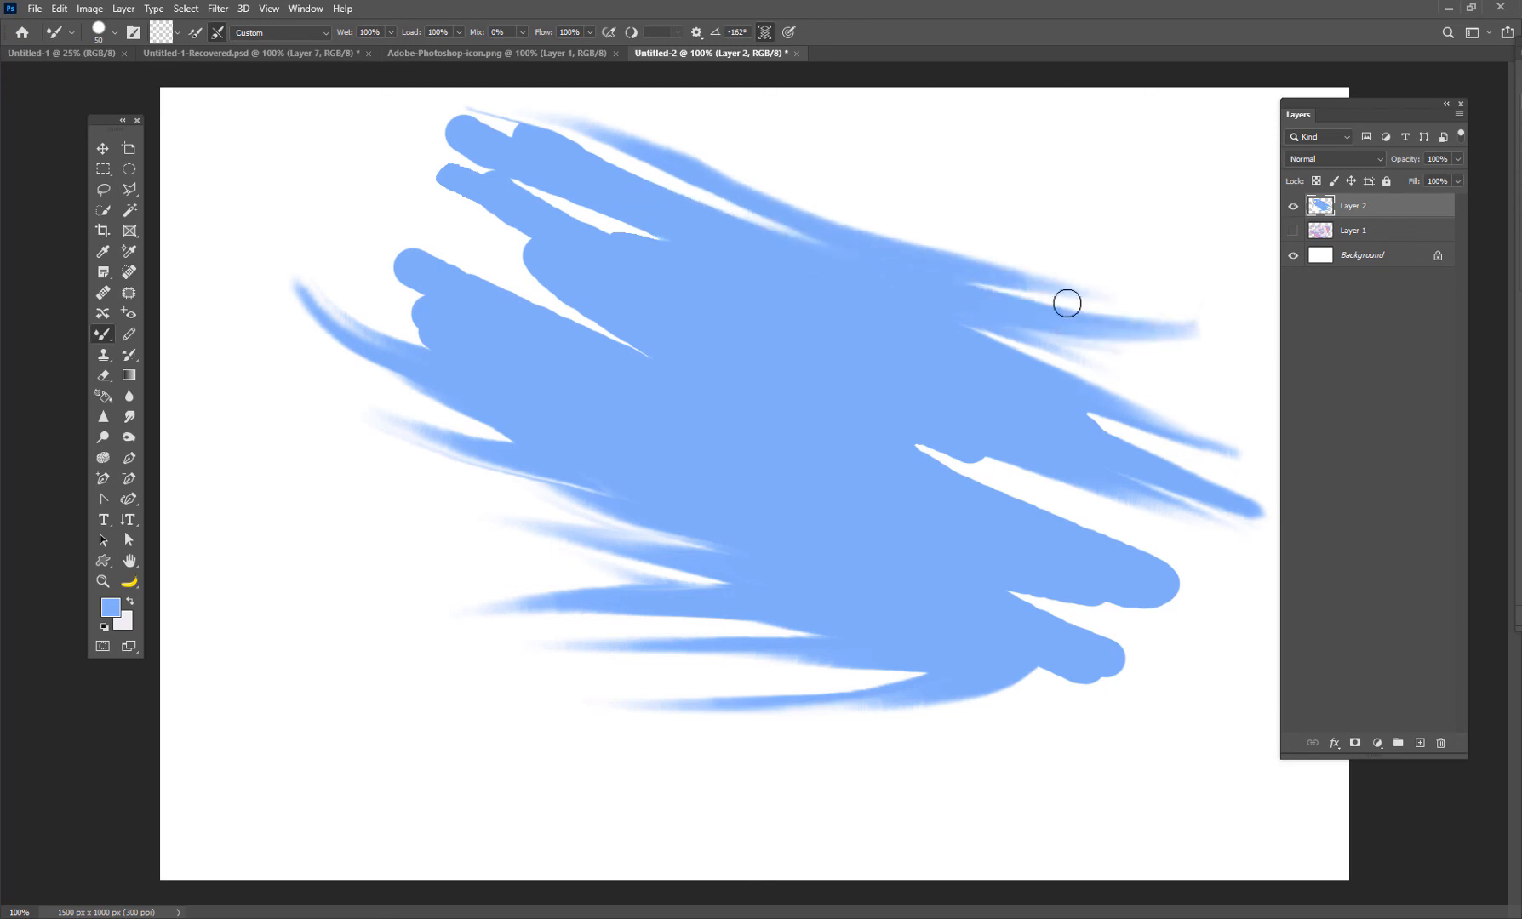
{"action": "left_click_drag", "start_coordinate": [919, 255], "coordinate": [1234, 320]}
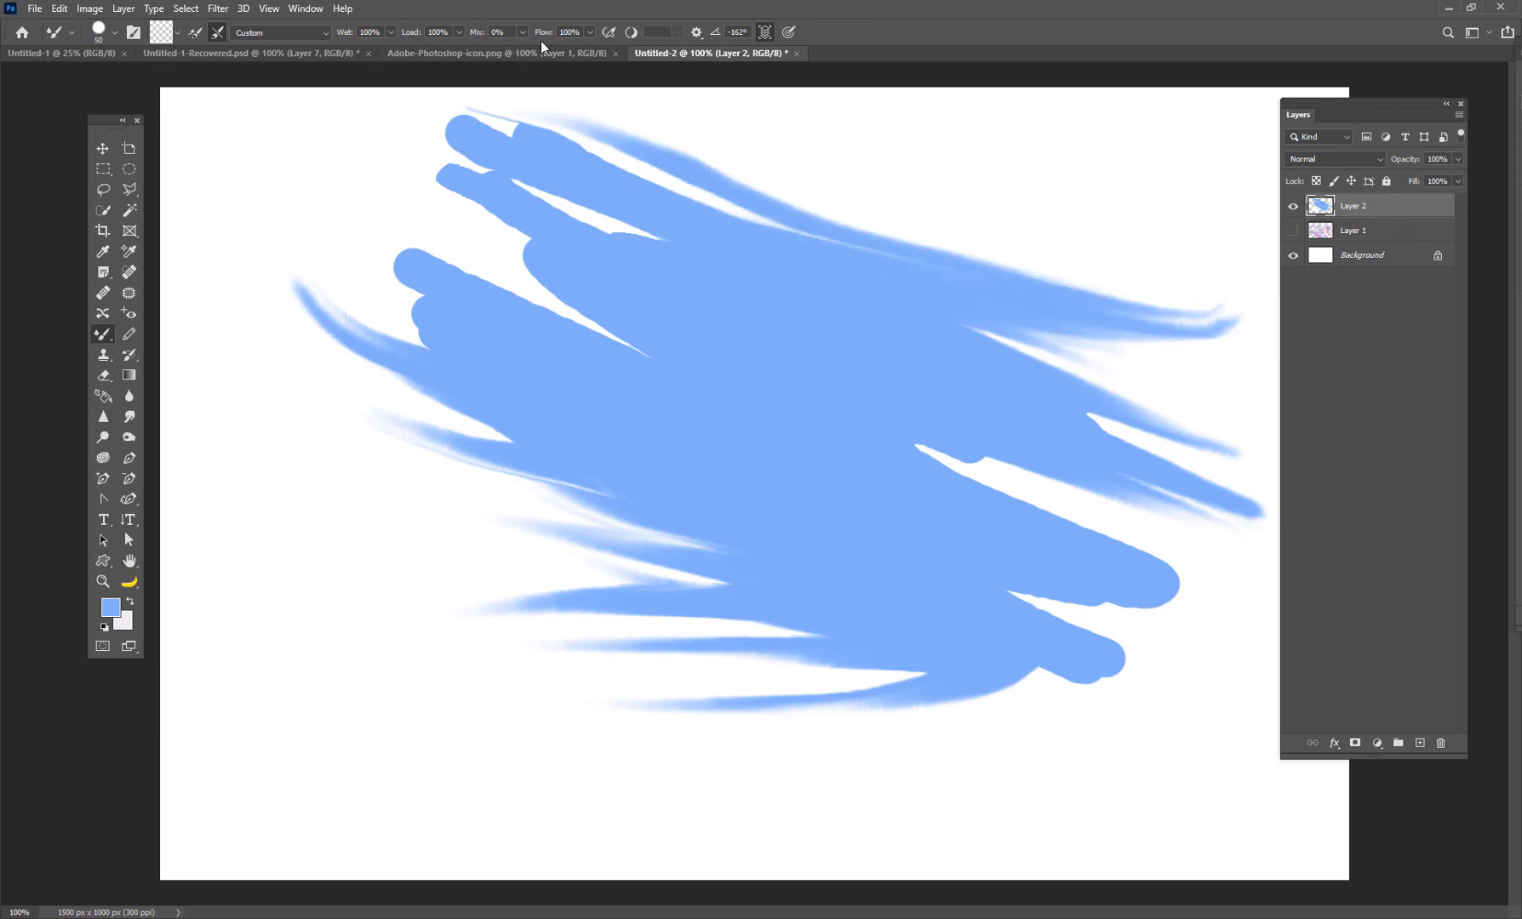
Set Flow to 1% and blend the rounded right end of the blue patch into the white around it
{"action": "left_click", "coordinate": [591, 33]}
{"action": "left_click", "coordinate": [1178, 574]}
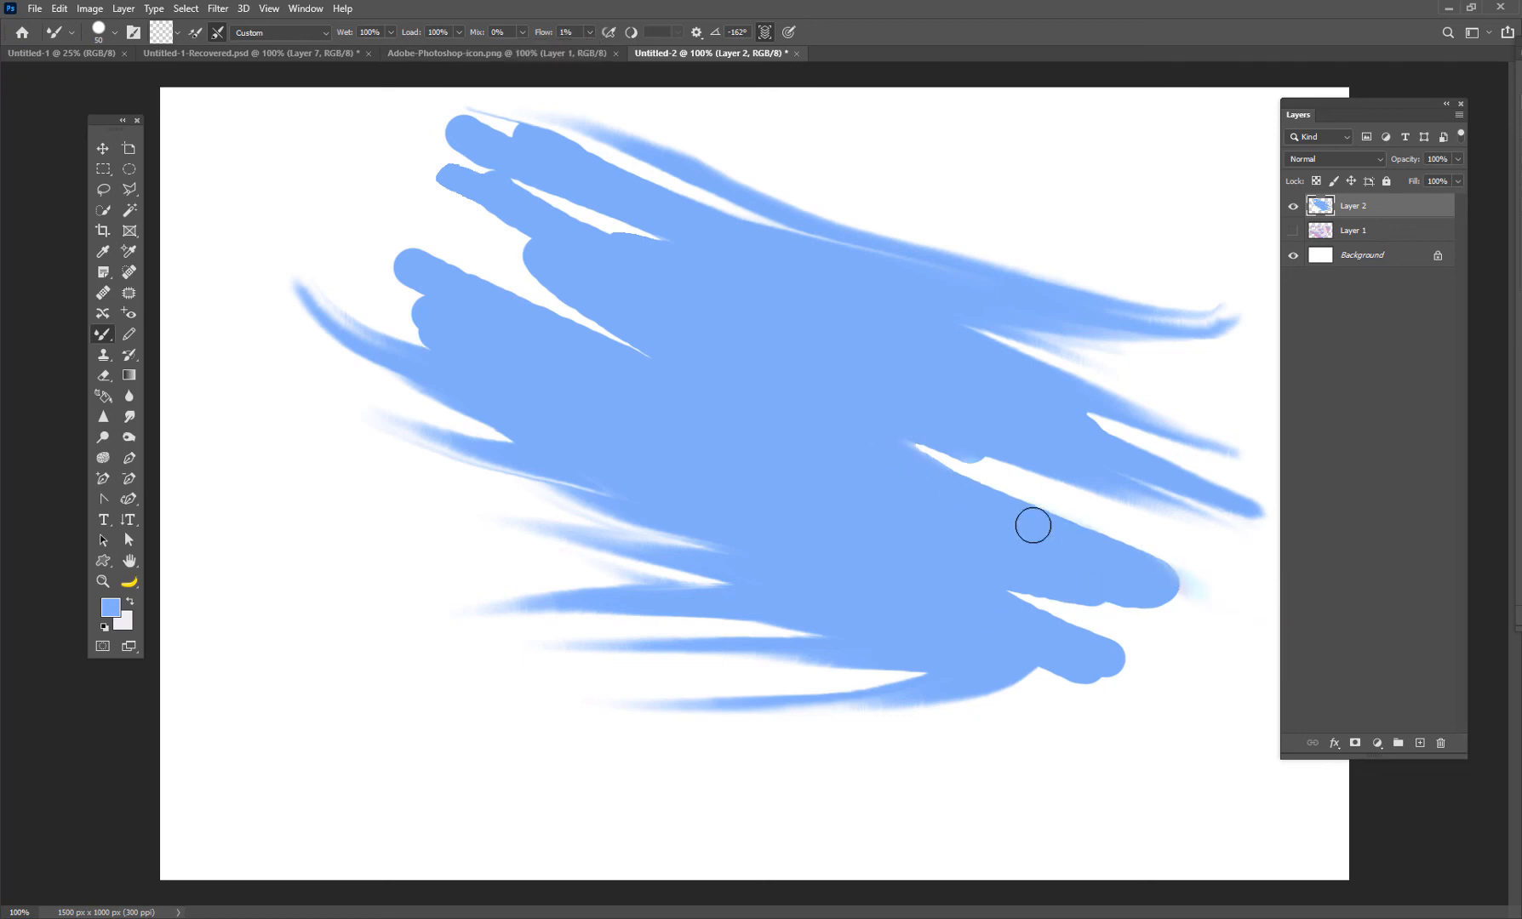
{"action": "mouse_move", "coordinate": [1033, 523]}
{"action": "left_mouse_down"}
{"action": "mouse_move", "coordinate": [1147, 570]}
{"action": "mouse_move", "coordinate": [1163, 607]}
{"action": "mouse_move", "coordinate": [1069, 582]}
{"action": "mouse_move", "coordinate": [1261, 618]}
{"action": "mouse_move", "coordinate": [1061, 573]}
{"action": "mouse_move", "coordinate": [1150, 590]}
{"action": "mouse_move", "coordinate": [1113, 620]}
{"action": "mouse_move", "coordinate": [1015, 590]}
{"action": "mouse_move", "coordinate": [1170, 626]}
{"action": "mouse_move", "coordinate": [1078, 578]}
{"action": "left_mouse_up"}
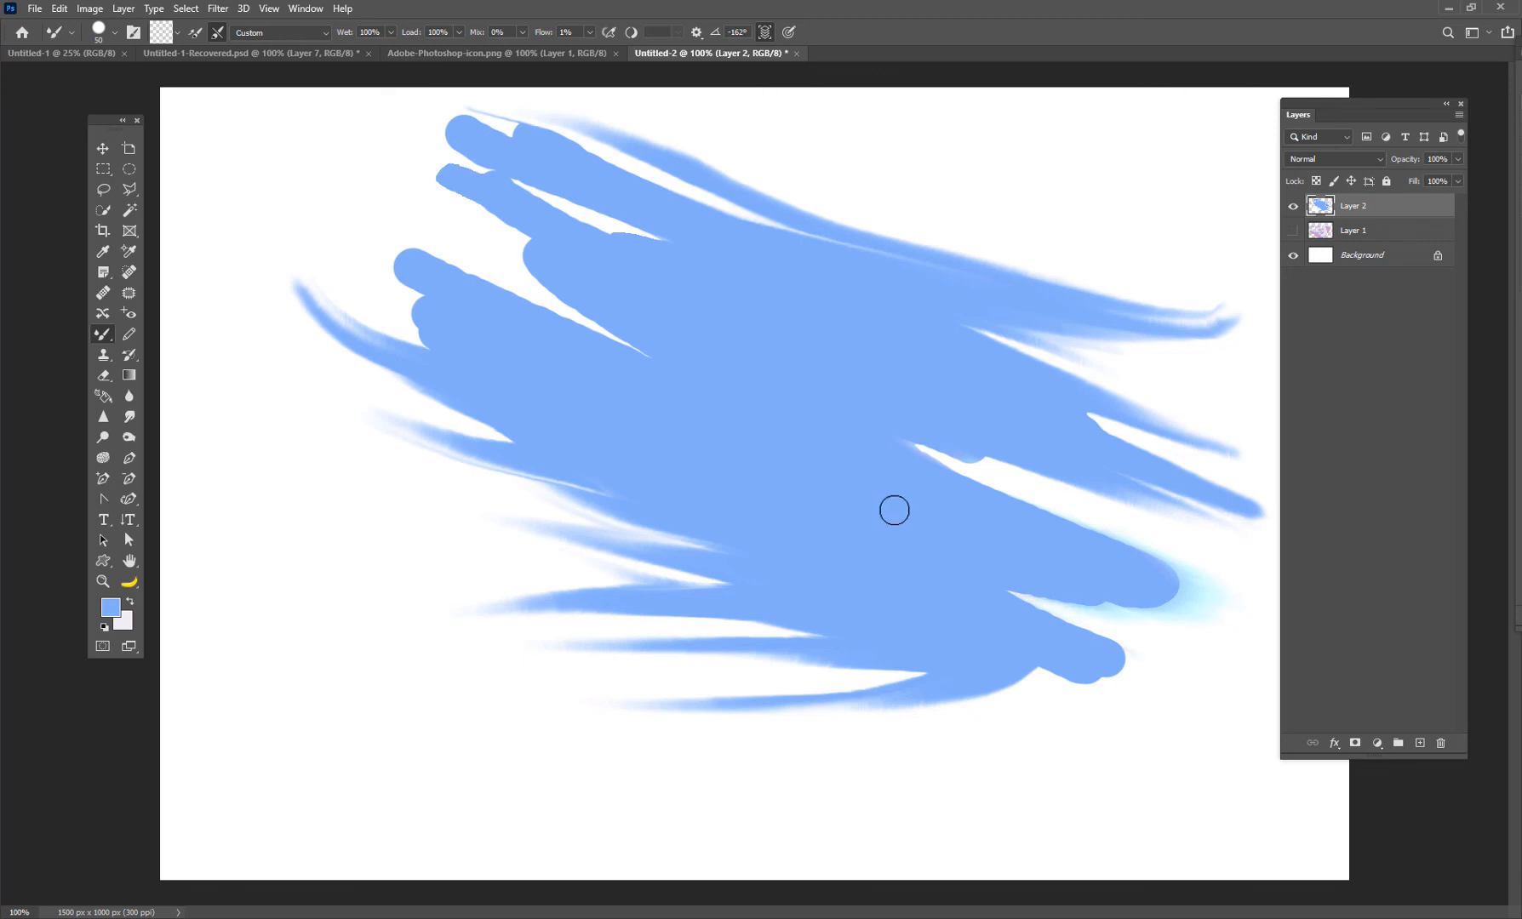
Blend the patch's lower-right tip into the white, raise Flow to 22%, and pull longer soft strokes outward from that corner
{"action": "mouse_move", "coordinate": [1233, 707]}
{"action": "left_mouse_down"}
{"action": "mouse_move", "coordinate": [1161, 707]}
{"action": "mouse_move", "coordinate": [1083, 669]}
{"action": "left_mouse_up"}
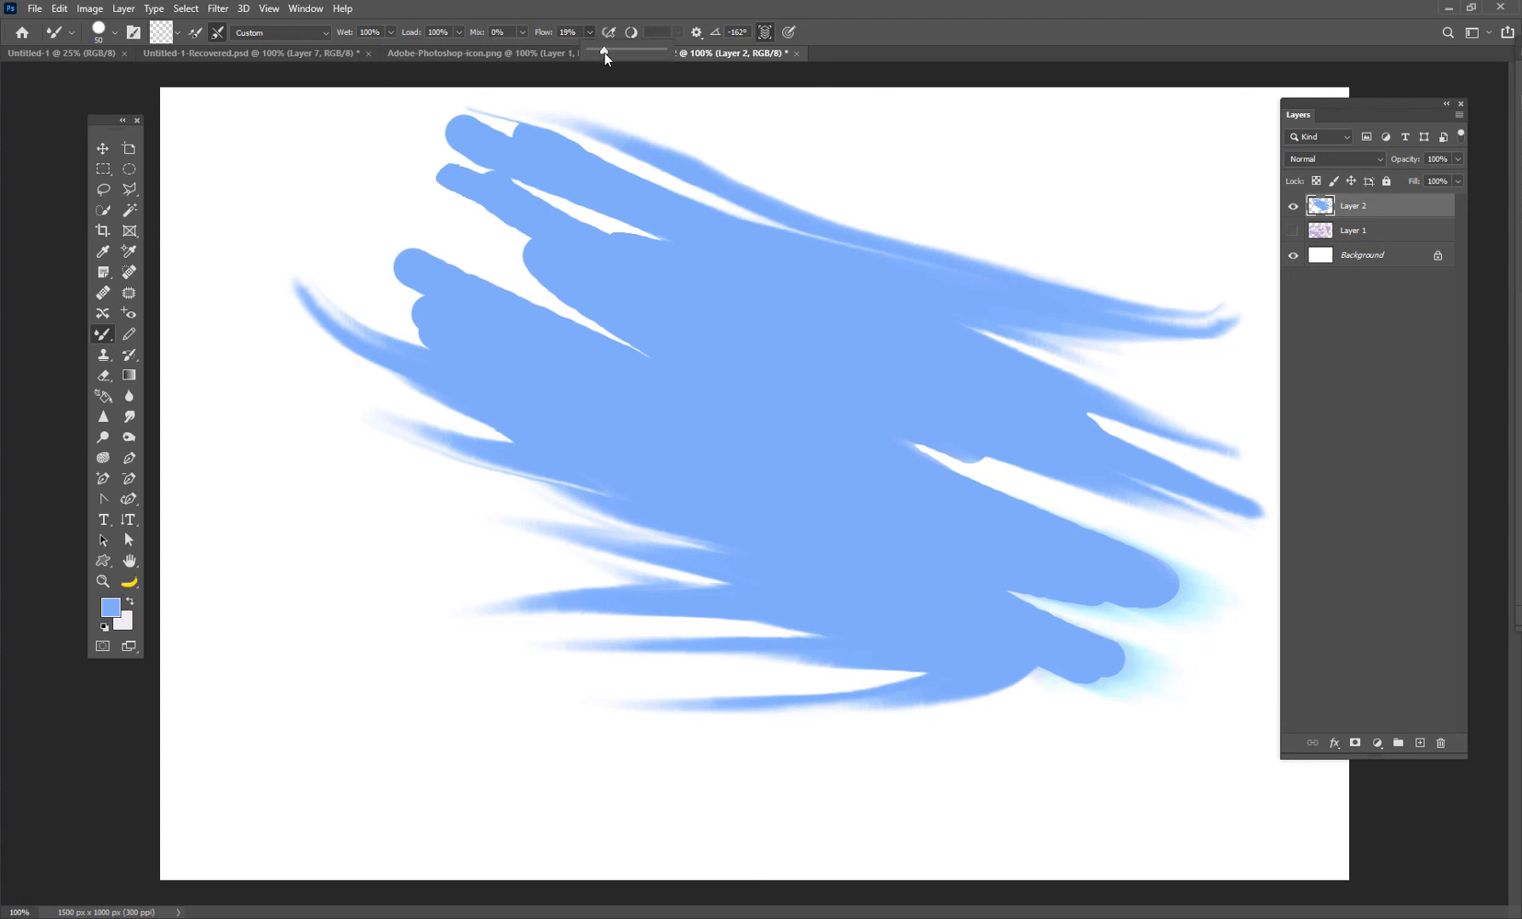
{"action": "left_click_drag", "start_coordinate": [604, 53], "coordinate": [608, 53]}
{"action": "mouse_move", "coordinate": [1013, 635]}
{"action": "left_mouse_down"}
{"action": "mouse_move", "coordinate": [1132, 699]}
{"action": "mouse_move", "coordinate": [1055, 636]}
{"action": "mouse_move", "coordinate": [1168, 679]}
{"action": "left_mouse_up"}
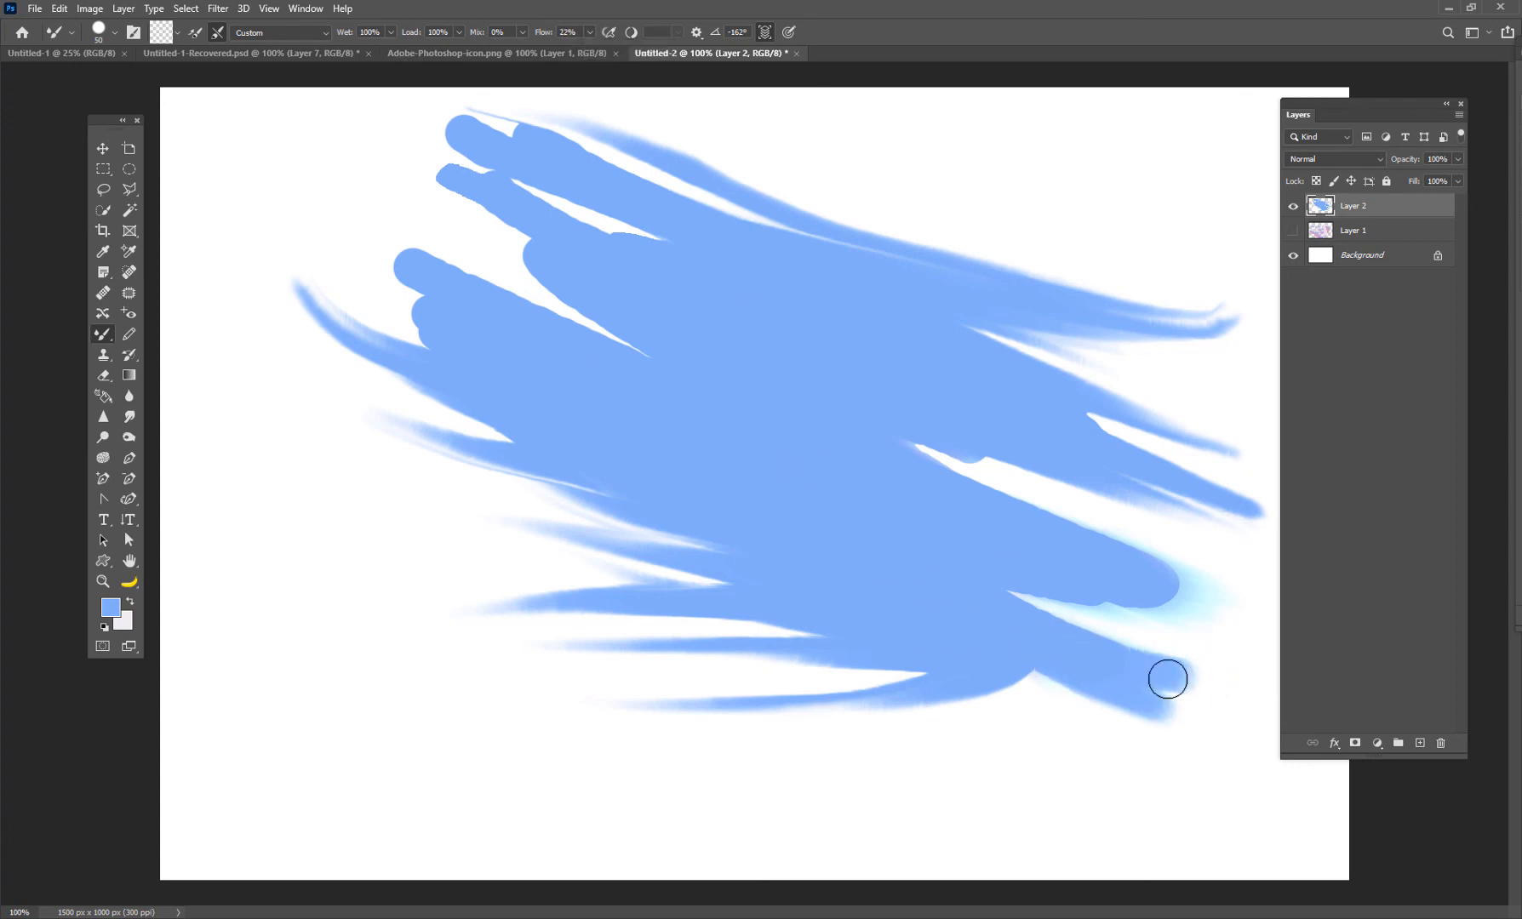
{"action": "left_click_drag", "start_coordinate": [1060, 619], "coordinate": [1276, 767]}
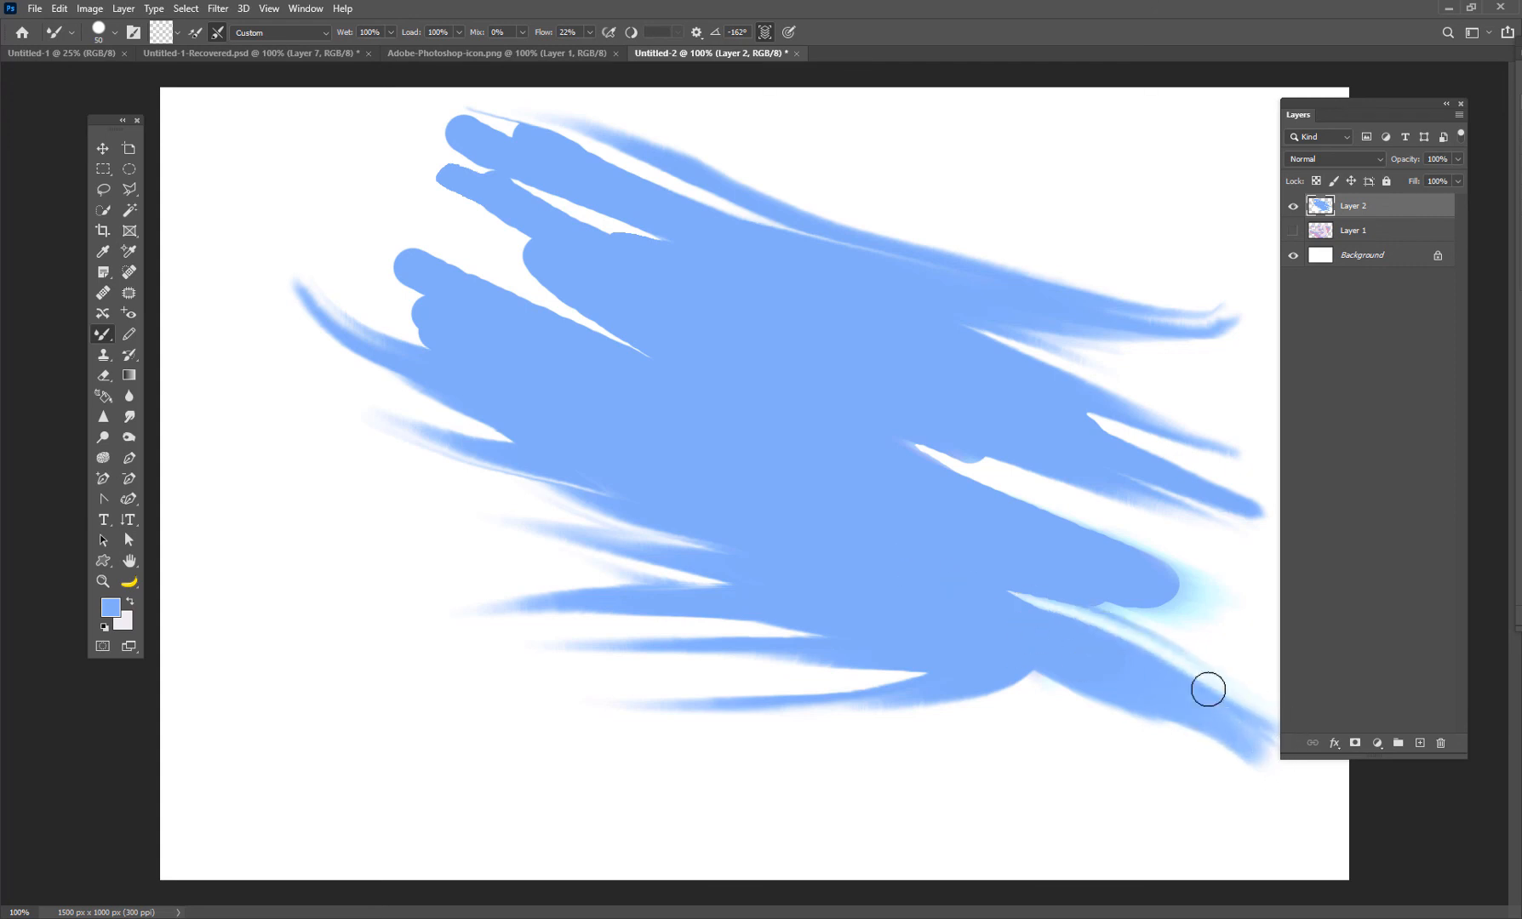
{"action": "mouse_move", "coordinate": [1244, 712]}
{"action": "left_mouse_down"}
{"action": "mouse_move", "coordinate": [953, 558]}
{"action": "mouse_move", "coordinate": [962, 575]}
{"action": "mouse_move", "coordinate": [1212, 700]}
{"action": "mouse_move", "coordinate": [967, 559]}
{"action": "mouse_move", "coordinate": [1231, 676]}
{"action": "mouse_move", "coordinate": [929, 515]}
{"action": "mouse_move", "coordinate": [1179, 603]}
{"action": "mouse_move", "coordinate": [825, 459]}
{"action": "mouse_move", "coordinate": [1036, 612]}
{"action": "mouse_move", "coordinate": [1199, 630]}
{"action": "mouse_move", "coordinate": [794, 449]}
{"action": "mouse_move", "coordinate": [1161, 613]}
{"action": "mouse_move", "coordinate": [1189, 597]}
{"action": "mouse_move", "coordinate": [871, 453]}
{"action": "mouse_move", "coordinate": [1147, 606]}
{"action": "mouse_move", "coordinate": [782, 408]}
{"action": "mouse_move", "coordinate": [981, 533]}
{"action": "mouse_move", "coordinate": [1191, 617]}
{"action": "left_mouse_up"}
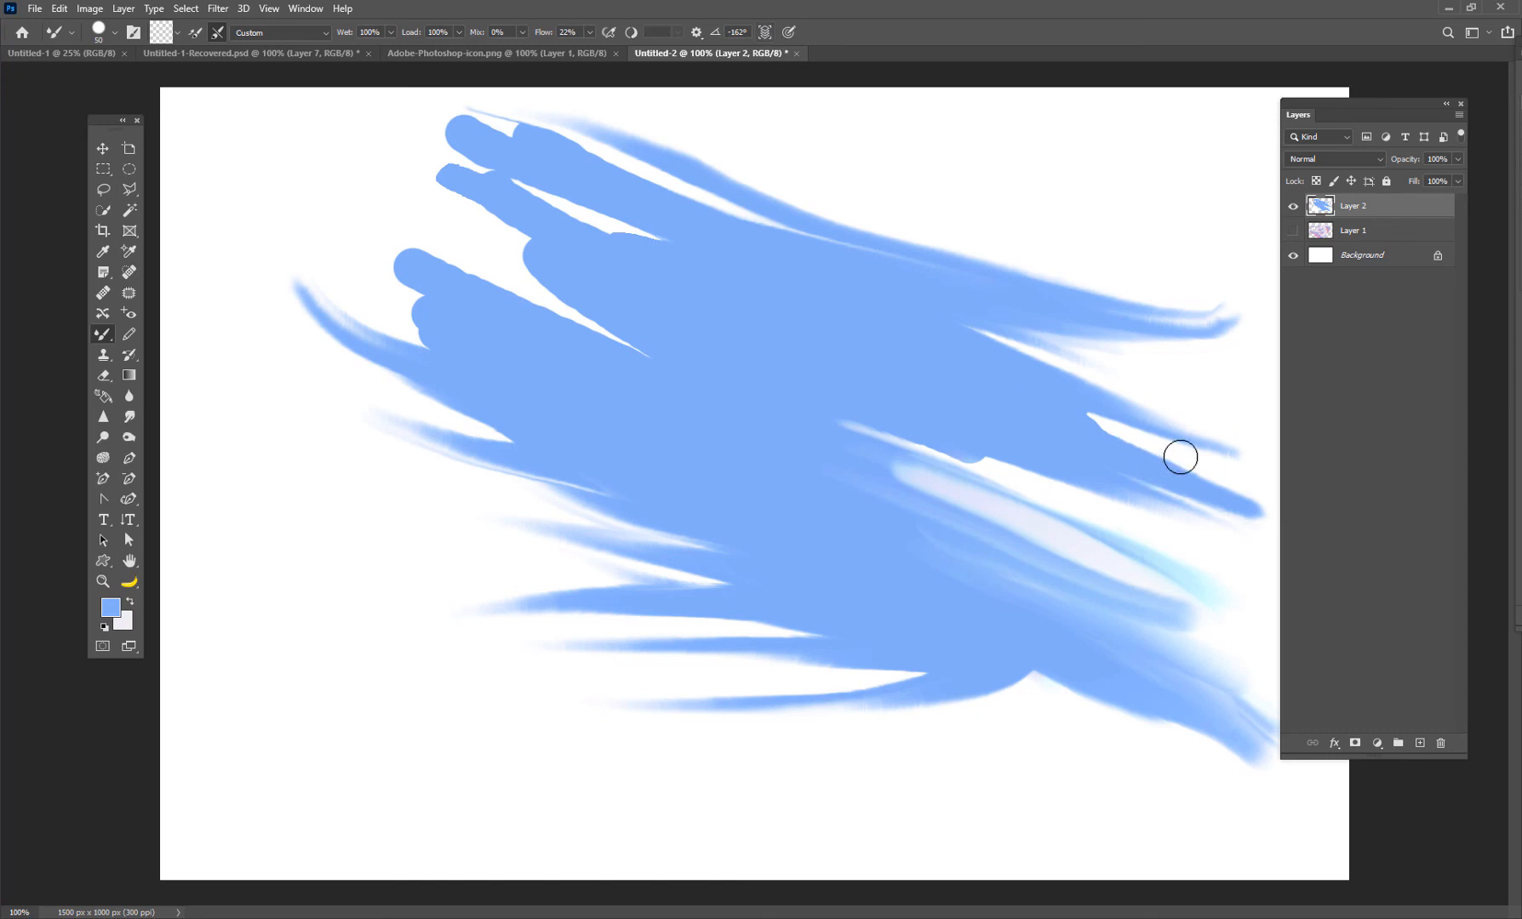
Blend white from the right side diagonally into the patch's upper-right half, leaving pale streaks toward the upper-left
{"action": "mouse_move", "coordinate": [1180, 457]}
{"action": "left_mouse_down"}
{"action": "mouse_move", "coordinate": [1242, 504]}
{"action": "mouse_move", "coordinate": [963, 361]}
{"action": "mouse_move", "coordinate": [1219, 504]}
{"action": "mouse_move", "coordinate": [1003, 383]}
{"action": "mouse_move", "coordinate": [1244, 498]}
{"action": "mouse_move", "coordinate": [1008, 367]}
{"action": "mouse_move", "coordinate": [1154, 437]}
{"action": "mouse_move", "coordinate": [1181, 416]}
{"action": "mouse_move", "coordinate": [919, 323]}
{"action": "mouse_move", "coordinate": [1175, 363]}
{"action": "mouse_move", "coordinate": [969, 292]}
{"action": "mouse_move", "coordinate": [954, 256]}
{"action": "mouse_move", "coordinate": [1161, 308]}
{"action": "mouse_move", "coordinate": [857, 205]}
{"action": "left_mouse_up"}
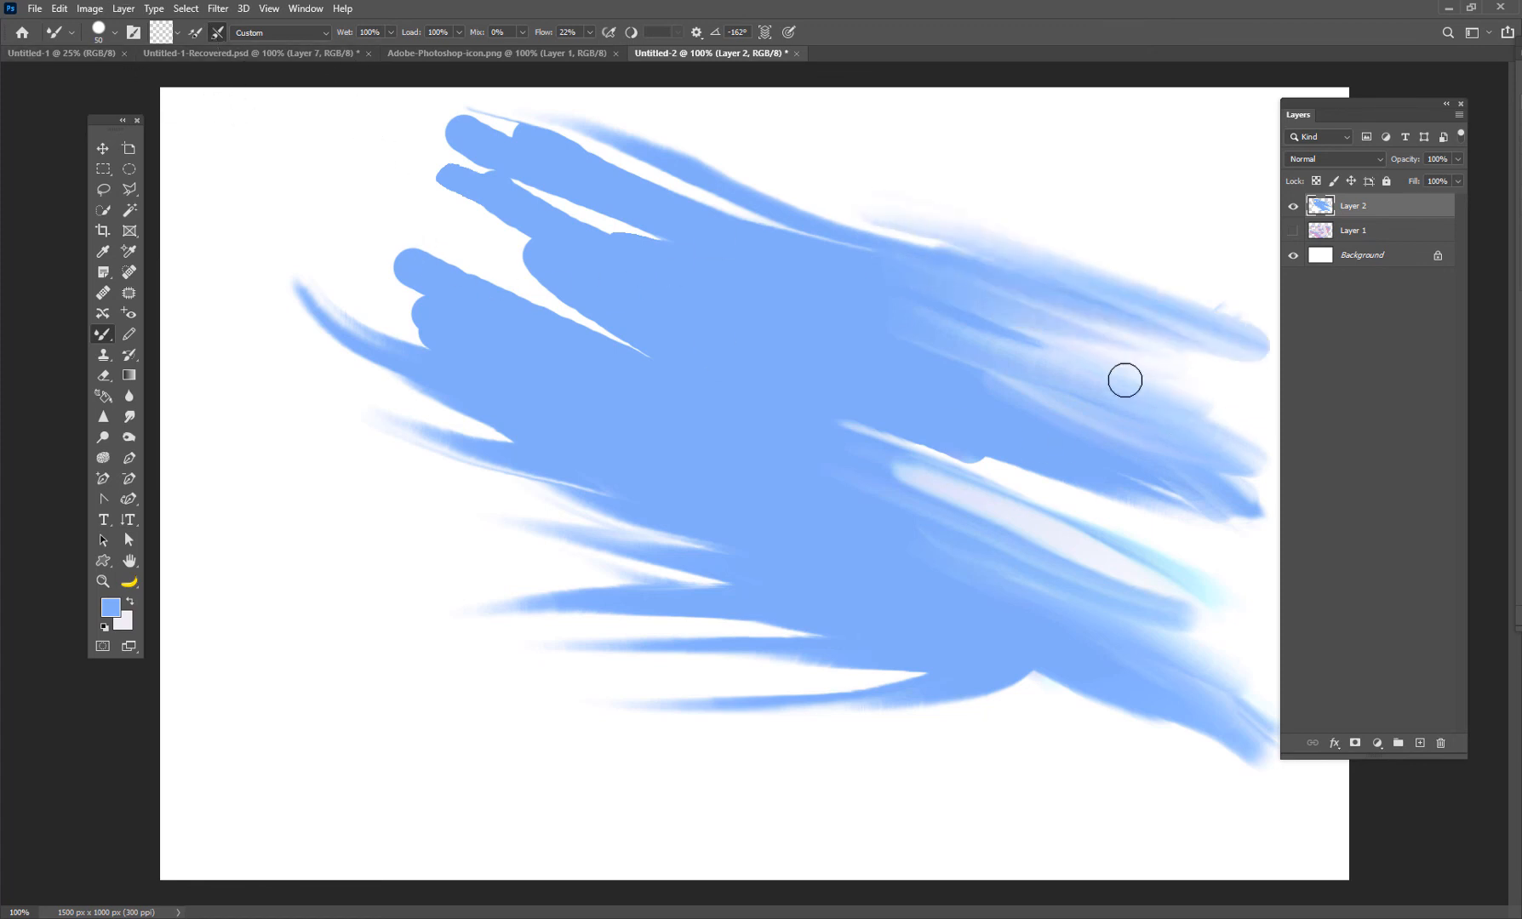
{"action": "left_click_drag", "start_coordinate": [1125, 380], "coordinate": [826, 268]}
{"action": "mouse_move", "coordinate": [1151, 377]}
{"action": "left_mouse_down"}
{"action": "mouse_move", "coordinate": [672, 171]}
{"action": "mouse_move", "coordinate": [674, 186]}
{"action": "mouse_move", "coordinate": [1107, 347]}
{"action": "mouse_move", "coordinate": [682, 160]}
{"action": "mouse_move", "coordinate": [899, 261]}
{"action": "mouse_move", "coordinate": [1020, 264]}
{"action": "mouse_move", "coordinate": [1030, 273]}
{"action": "mouse_move", "coordinate": [738, 242]}
{"action": "mouse_move", "coordinate": [808, 237]}
{"action": "mouse_move", "coordinate": [1261, 466]}
{"action": "mouse_move", "coordinate": [711, 226]}
{"action": "mouse_move", "coordinate": [903, 348]}
{"action": "mouse_move", "coordinate": [1046, 392]}
{"action": "mouse_move", "coordinate": [1134, 387]}
{"action": "mouse_move", "coordinate": [648, 183]}
{"action": "mouse_move", "coordinate": [1012, 334]}
{"action": "mouse_move", "coordinate": [945, 272]}
{"action": "mouse_move", "coordinate": [926, 279]}
{"action": "mouse_move", "coordinate": [952, 342]}
{"action": "mouse_move", "coordinate": [1102, 388]}
{"action": "mouse_move", "coordinate": [1081, 336]}
{"action": "mouse_move", "coordinate": [1004, 351]}
{"action": "mouse_move", "coordinate": [1032, 349]}
{"action": "mouse_move", "coordinate": [664, 230]}
{"action": "left_mouse_up"}
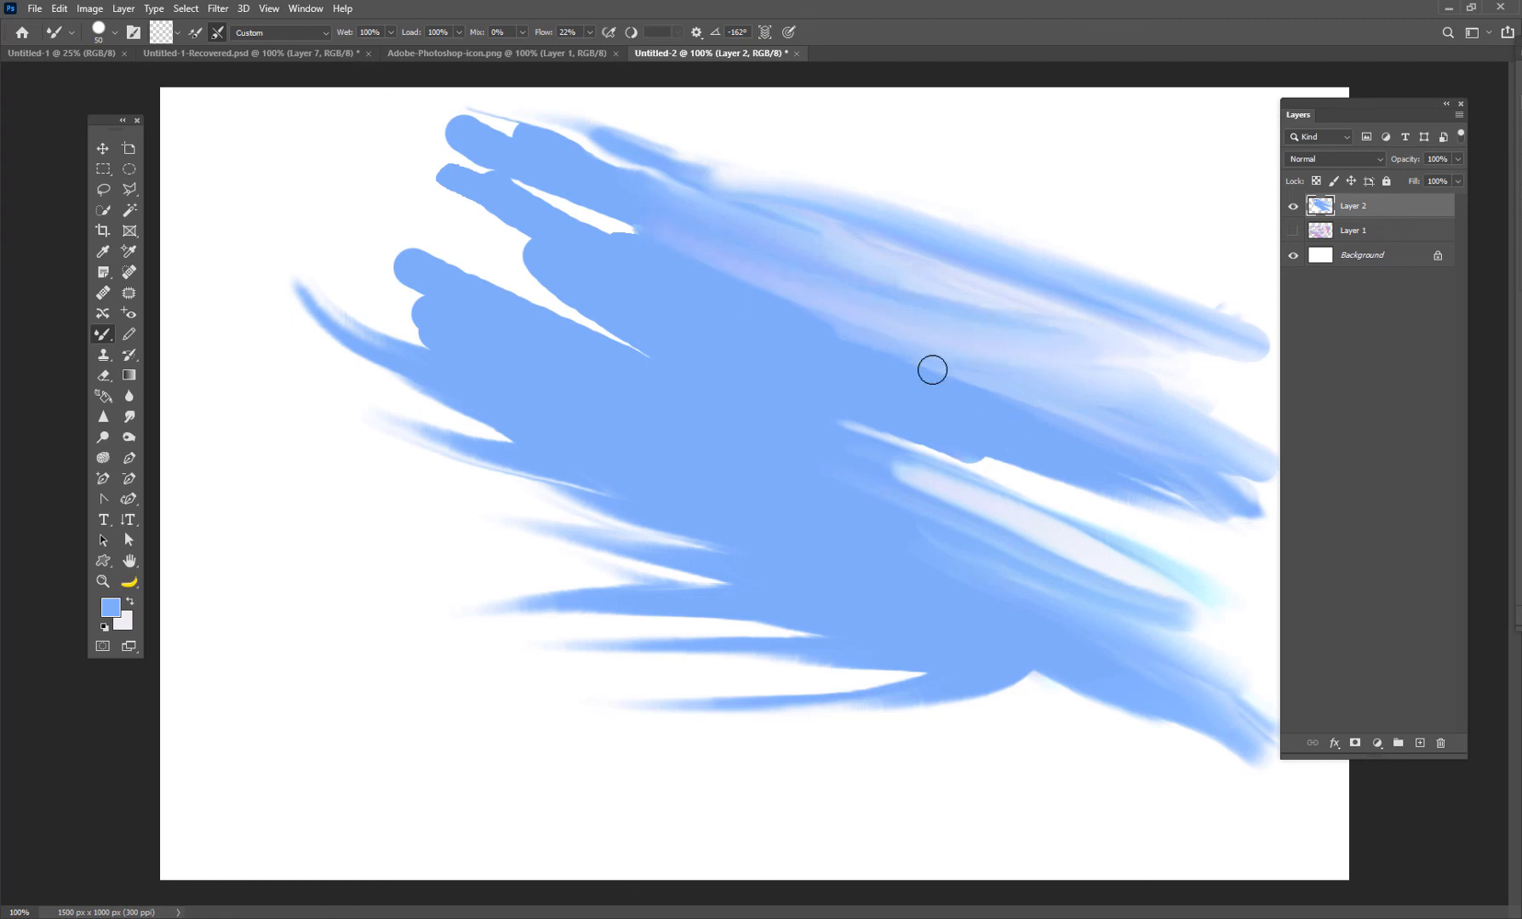
{"action": "mouse_move", "coordinate": [932, 369]}
{"action": "left_mouse_down"}
{"action": "mouse_move", "coordinate": [1097, 450]}
{"action": "mouse_move", "coordinate": [906, 441]}
{"action": "mouse_move", "coordinate": [1137, 493]}
{"action": "mouse_move", "coordinate": [674, 343]}
{"action": "mouse_move", "coordinate": [969, 375]}
{"action": "mouse_move", "coordinate": [527, 195]}
{"action": "mouse_move", "coordinate": [855, 294]}
{"action": "mouse_move", "coordinate": [708, 208]}
{"action": "mouse_move", "coordinate": [417, 133]}
{"action": "left_mouse_up"}
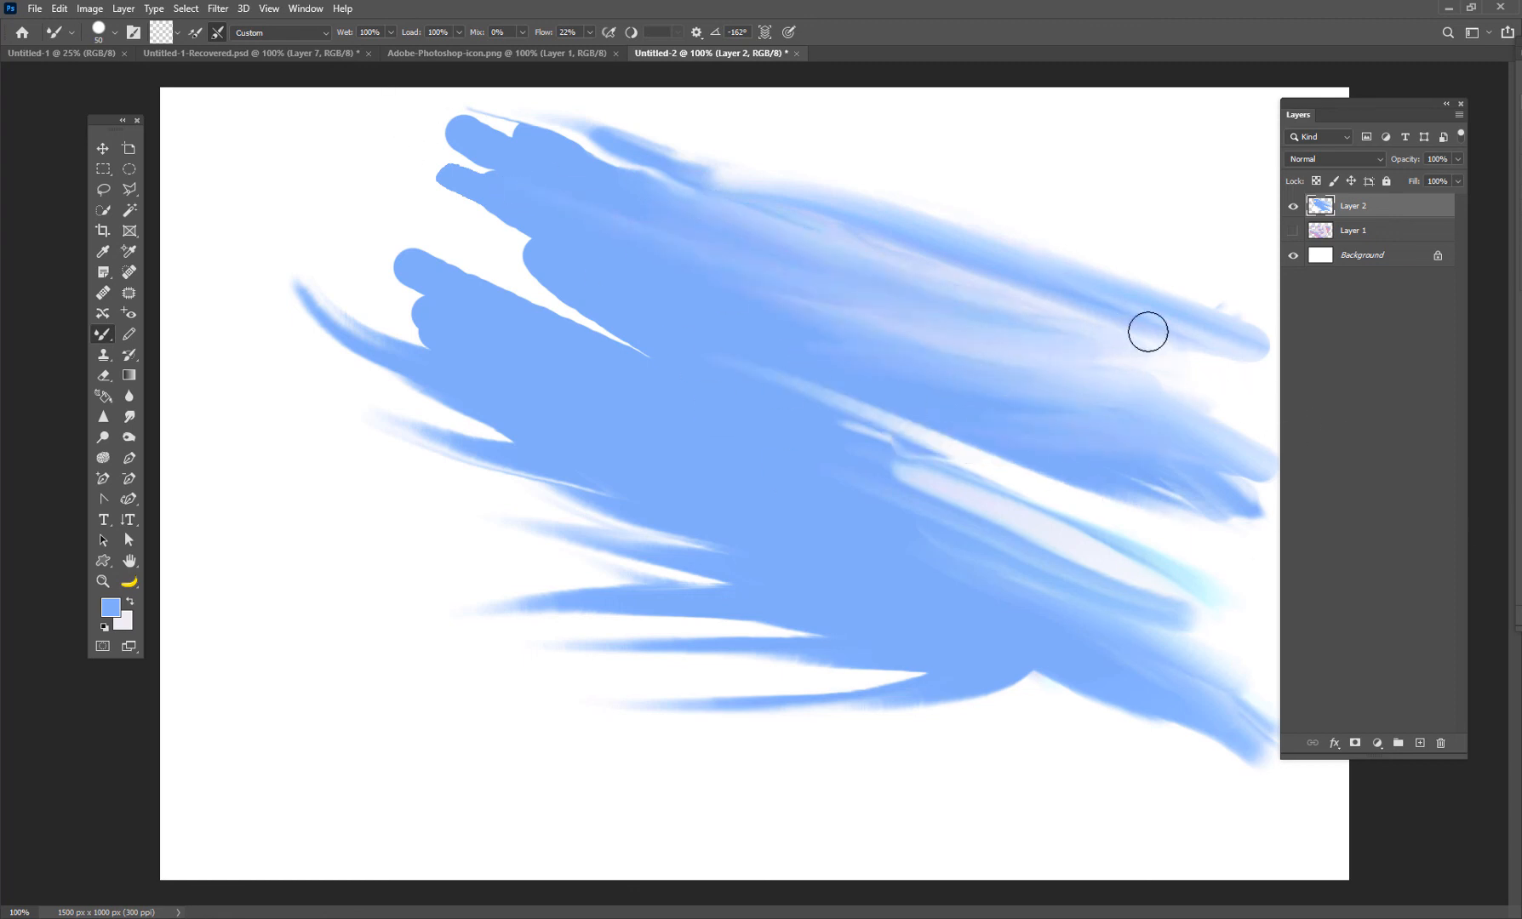
Smudge the upper part of the patch into a pale lavender area and spread light blue paint along its top edge
{"action": "mouse_move", "coordinate": [1144, 330]}
{"action": "left_mouse_down"}
{"action": "mouse_move", "coordinate": [943, 226]}
{"action": "mouse_move", "coordinate": [1224, 310]}
{"action": "mouse_move", "coordinate": [1067, 310]}
{"action": "mouse_move", "coordinate": [1113, 323]}
{"action": "mouse_move", "coordinate": [891, 238]}
{"action": "mouse_move", "coordinate": [1116, 329]}
{"action": "mouse_move", "coordinate": [812, 224]}
{"action": "mouse_move", "coordinate": [1118, 325]}
{"action": "mouse_move", "coordinate": [804, 187]}
{"action": "mouse_move", "coordinate": [1076, 350]}
{"action": "mouse_move", "coordinate": [912, 257]}
{"action": "mouse_move", "coordinate": [1066, 328]}
{"action": "mouse_move", "coordinate": [1058, 313]}
{"action": "mouse_move", "coordinate": [895, 315]}
{"action": "mouse_move", "coordinate": [1099, 350]}
{"action": "mouse_move", "coordinate": [833, 315]}
{"action": "mouse_move", "coordinate": [1075, 328]}
{"action": "mouse_move", "coordinate": [827, 307]}
{"action": "mouse_move", "coordinate": [1032, 363]}
{"action": "mouse_move", "coordinate": [1111, 366]}
{"action": "mouse_move", "coordinate": [986, 347]}
{"action": "mouse_move", "coordinate": [1017, 322]}
{"action": "mouse_move", "coordinate": [970, 339]}
{"action": "mouse_move", "coordinate": [886, 308]}
{"action": "mouse_move", "coordinate": [891, 329]}
{"action": "mouse_move", "coordinate": [806, 242]}
{"action": "mouse_move", "coordinate": [663, 210]}
{"action": "left_mouse_up"}
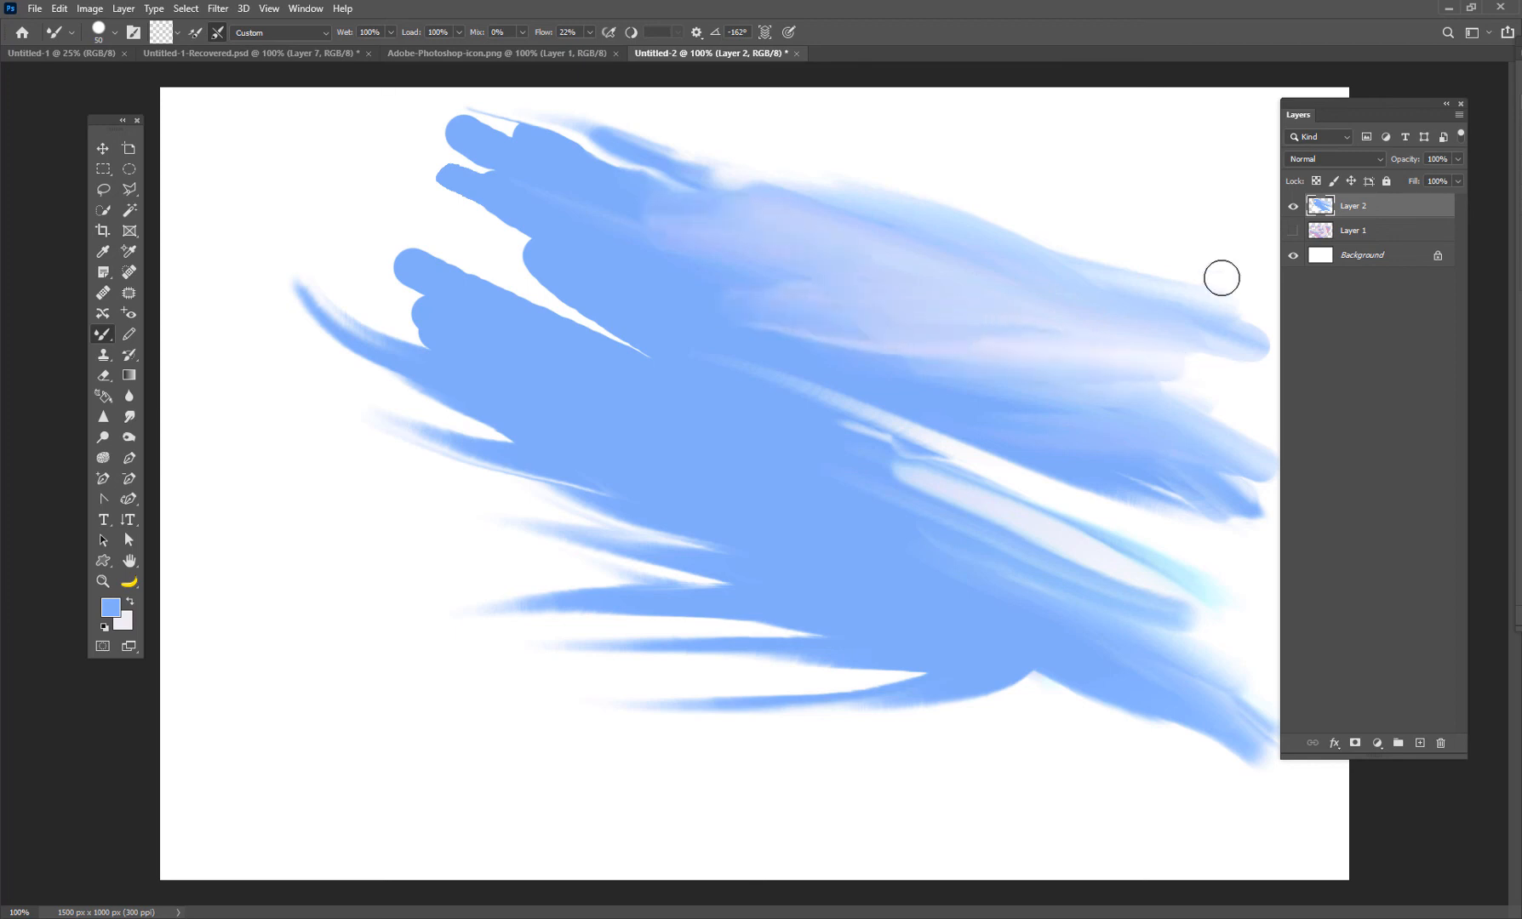
{"action": "mouse_move", "coordinate": [1040, 244]}
{"action": "left_mouse_down"}
{"action": "mouse_move", "coordinate": [860, 177]}
{"action": "mouse_move", "coordinate": [1102, 279]}
{"action": "mouse_move", "coordinate": [819, 195]}
{"action": "mouse_move", "coordinate": [863, 170]}
{"action": "left_mouse_up"}
{"action": "left_click_drag", "start_coordinate": [710, 136], "coordinate": [870, 203]}
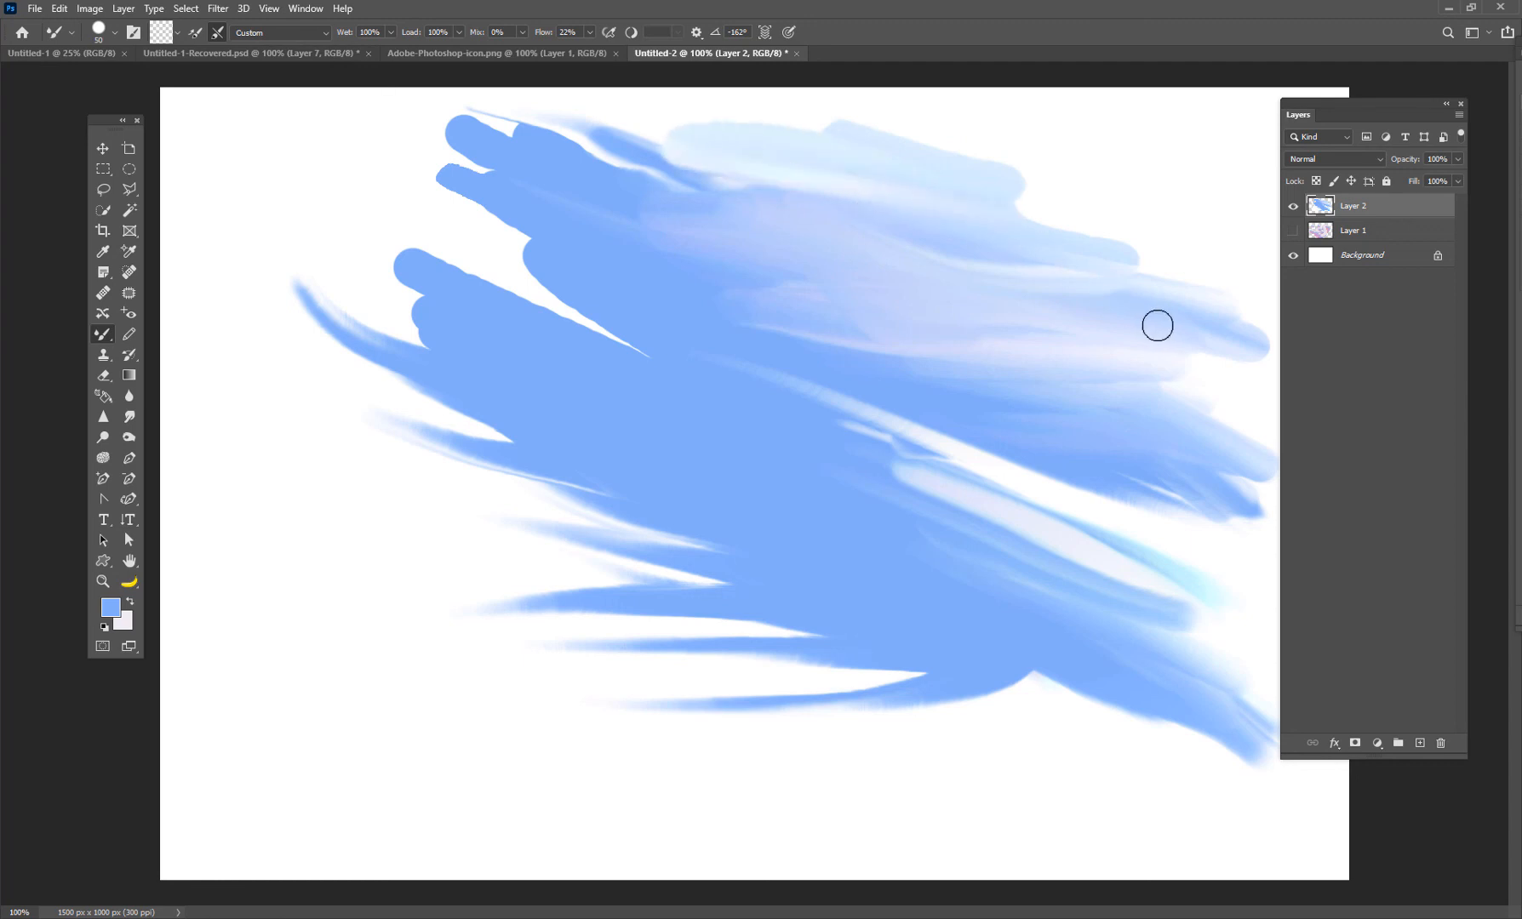
{"action": "mouse_move", "coordinate": [550, 180]}
{"action": "left_mouse_down"}
{"action": "mouse_move", "coordinate": [663, 144]}
{"action": "mouse_move", "coordinate": [502, 130]}
{"action": "mouse_move", "coordinate": [487, 114]}
{"action": "mouse_move", "coordinate": [488, 144]}
{"action": "mouse_move", "coordinate": [429, 141]}
{"action": "mouse_move", "coordinate": [373, 109]}
{"action": "mouse_move", "coordinate": [484, 124]}
{"action": "mouse_move", "coordinate": [455, 128]}
{"action": "mouse_move", "coordinate": [484, 192]}
{"action": "mouse_move", "coordinate": [445, 148]}
{"action": "mouse_move", "coordinate": [433, 167]}
{"action": "mouse_move", "coordinate": [555, 207]}
{"action": "mouse_move", "coordinate": [1015, 300]}
{"action": "mouse_move", "coordinate": [504, 200]}
{"action": "mouse_move", "coordinate": [1001, 261]}
{"action": "mouse_move", "coordinate": [437, 167]}
{"action": "mouse_move", "coordinate": [691, 205]}
{"action": "mouse_move", "coordinate": [539, 112]}
{"action": "mouse_move", "coordinate": [810, 150]}
{"action": "mouse_move", "coordinate": [600, 107]}
{"action": "mouse_move", "coordinate": [874, 133]}
{"action": "mouse_move", "coordinate": [775, 115]}
{"action": "mouse_move", "coordinate": [1247, 247]}
{"action": "left_mouse_up"}
Blend pale streaks through the patch's center, lower-left wisps and right-hand gap with back-and-forth strokes
{"action": "mouse_move", "coordinate": [689, 418]}
{"action": "left_mouse_down"}
{"action": "mouse_move", "coordinate": [1083, 437]}
{"action": "mouse_move", "coordinate": [1083, 492]}
{"action": "mouse_move", "coordinate": [1022, 544]}
{"action": "mouse_move", "coordinate": [708, 396]}
{"action": "left_mouse_up"}
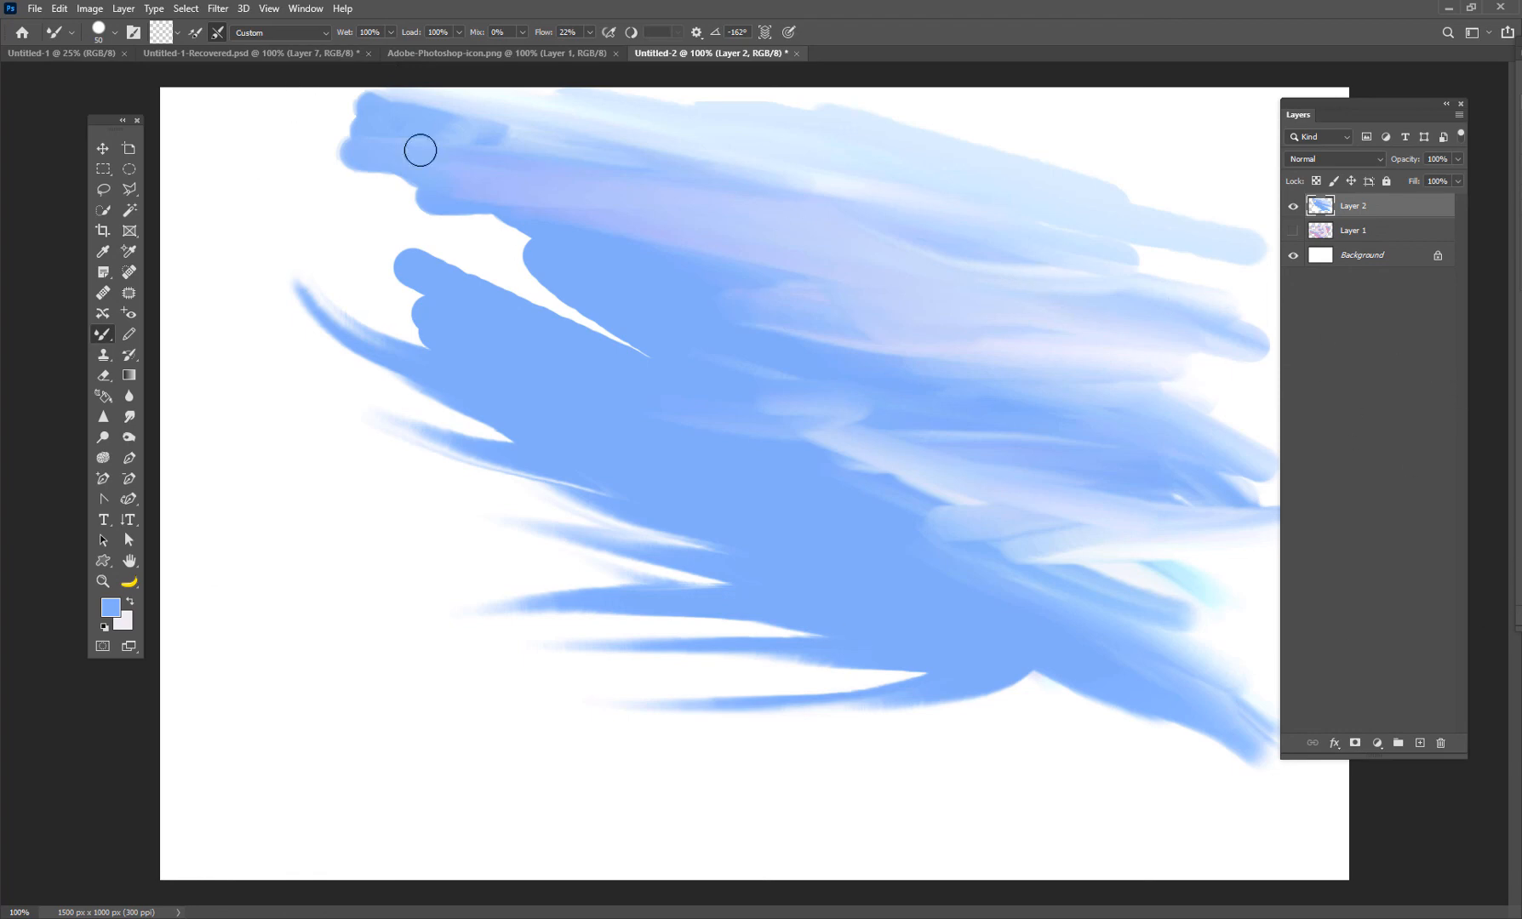
{"action": "mouse_move", "coordinate": [778, 648]}
{"action": "left_mouse_down"}
{"action": "mouse_move", "coordinate": [946, 713]}
{"action": "mouse_move", "coordinate": [1016, 717]}
{"action": "mouse_move", "coordinate": [968, 646]}
{"action": "mouse_move", "coordinate": [968, 669]}
{"action": "mouse_move", "coordinate": [804, 656]}
{"action": "mouse_move", "coordinate": [647, 591]}
{"action": "mouse_move", "coordinate": [900, 701]}
{"action": "mouse_move", "coordinate": [643, 588]}
{"action": "mouse_move", "coordinate": [677, 534]}
{"action": "mouse_move", "coordinate": [743, 498]}
{"action": "left_mouse_up"}
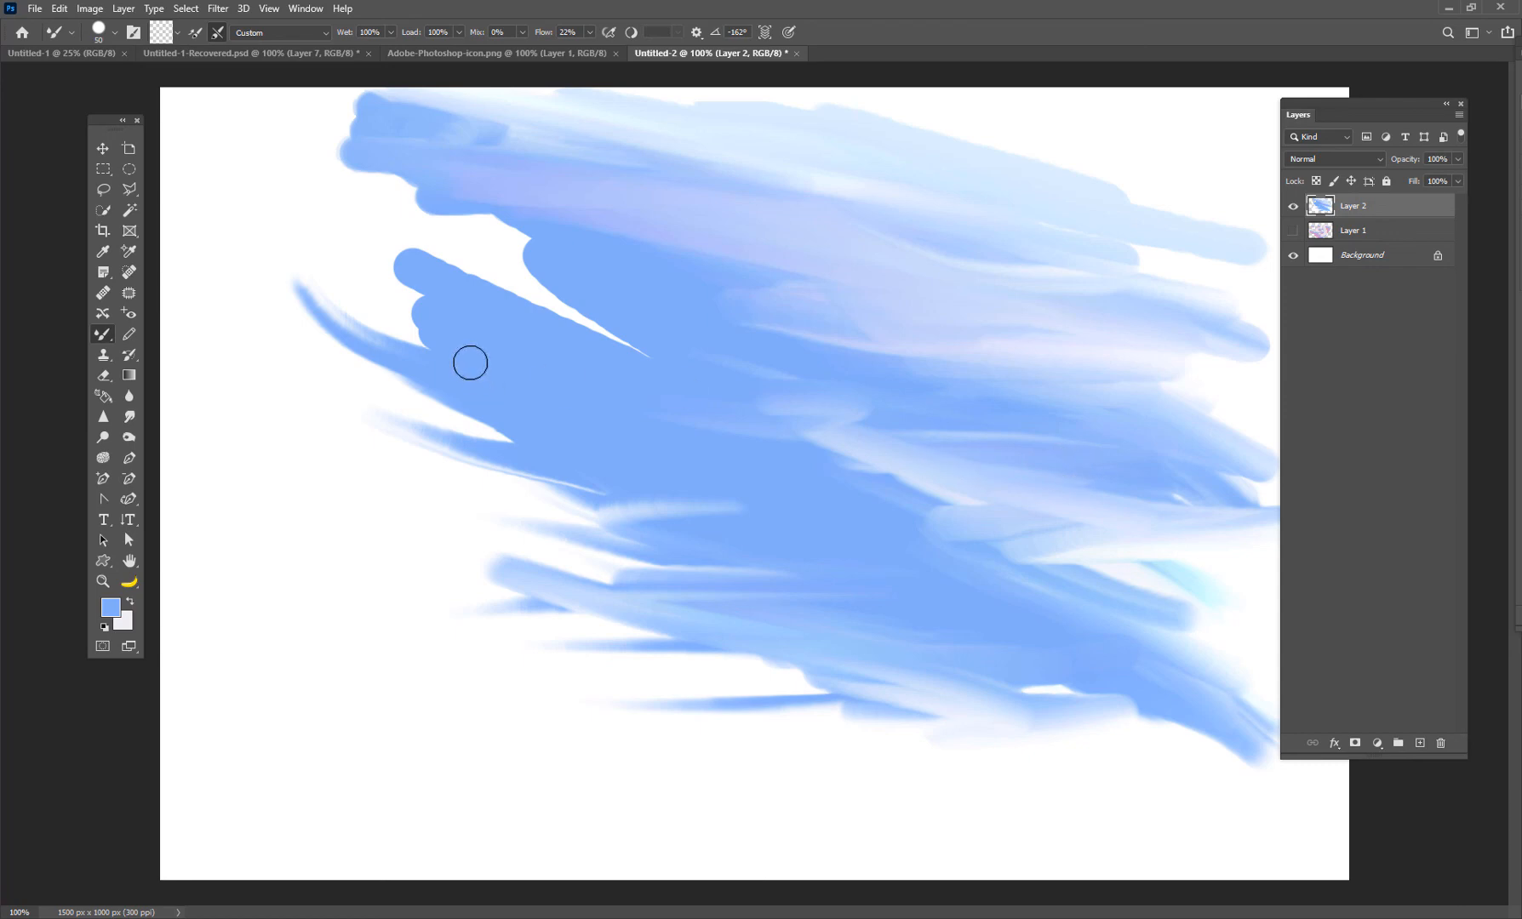
{"action": "mouse_move", "coordinate": [1141, 618]}
{"action": "left_mouse_down"}
{"action": "mouse_move", "coordinate": [1031, 561]}
{"action": "mouse_move", "coordinate": [1138, 559]}
{"action": "mouse_move", "coordinate": [1164, 591]}
{"action": "mouse_move", "coordinate": [1013, 538]}
{"action": "mouse_move", "coordinate": [1156, 532]}
{"action": "mouse_move", "coordinate": [791, 426]}
{"action": "left_mouse_up"}
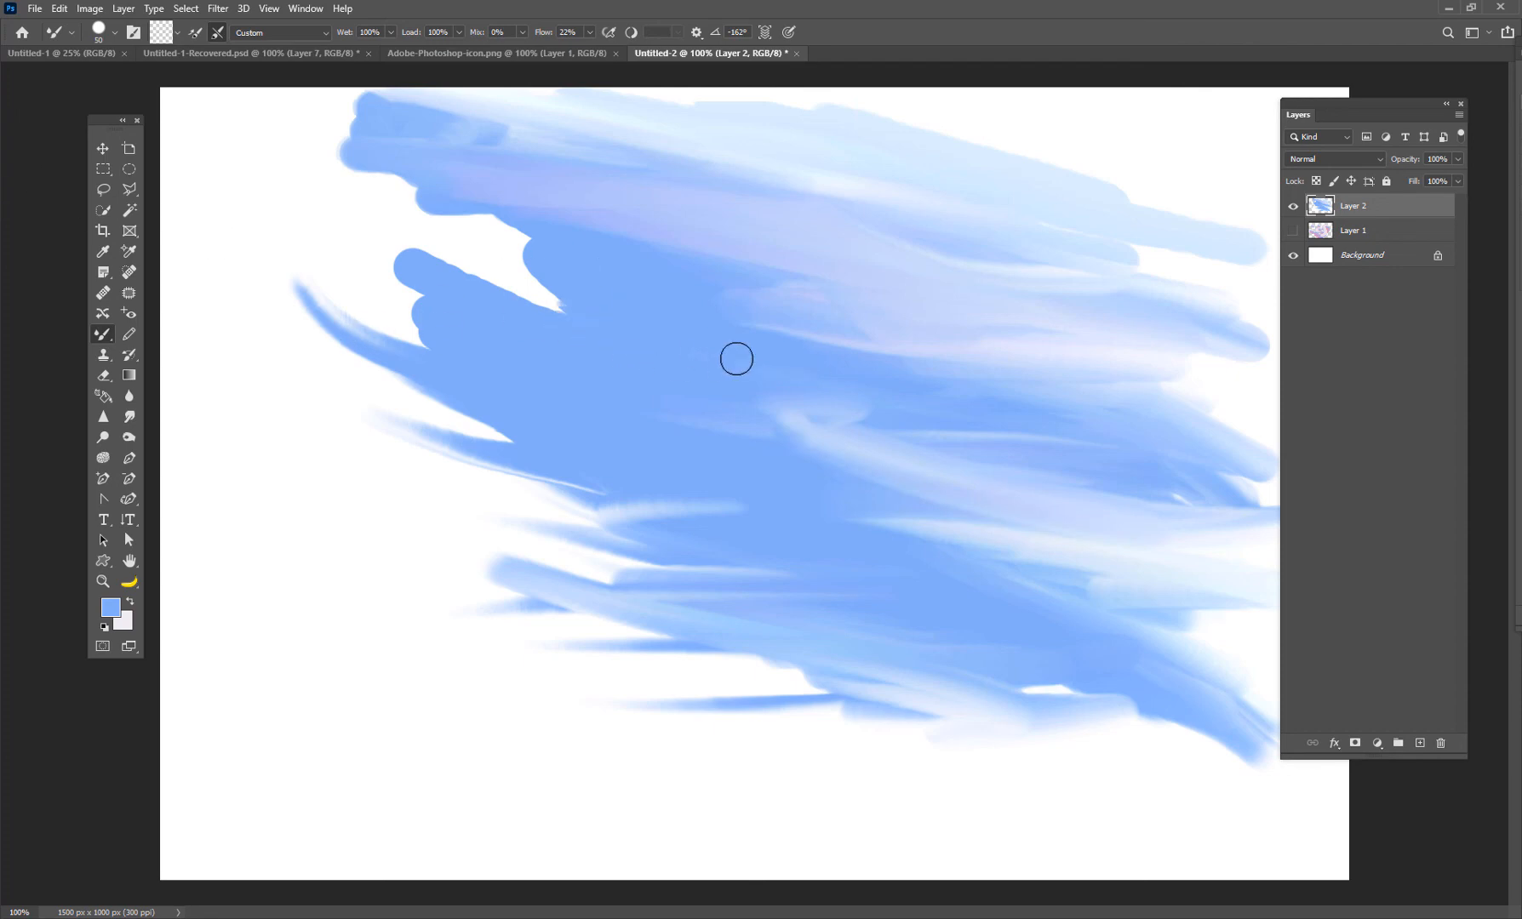
Blend the upper-left lobes together and extend the lavender tone across the upper-left part of the patch
{"action": "mouse_move", "coordinate": [425, 211]}
{"action": "left_mouse_down"}
{"action": "mouse_move", "coordinate": [639, 303]}
{"action": "mouse_move", "coordinate": [363, 248]}
{"action": "mouse_move", "coordinate": [575, 245]}
{"action": "mouse_move", "coordinate": [470, 244]}
{"action": "mouse_move", "coordinate": [510, 251]}
{"action": "left_mouse_up"}
{"action": "mouse_move", "coordinate": [502, 179]}
{"action": "left_mouse_down"}
{"action": "mouse_move", "coordinate": [508, 212]}
{"action": "mouse_move", "coordinate": [579, 212]}
{"action": "mouse_move", "coordinate": [598, 181]}
{"action": "mouse_move", "coordinate": [651, 198]}
{"action": "mouse_move", "coordinate": [609, 163]}
{"action": "mouse_move", "coordinate": [372, 168]}
{"action": "left_mouse_up"}
{"action": "mouse_move", "coordinate": [676, 333]}
{"action": "left_mouse_down"}
{"action": "mouse_move", "coordinate": [744, 294]}
{"action": "mouse_move", "coordinate": [595, 278]}
{"action": "mouse_move", "coordinate": [884, 343]}
{"action": "mouse_move", "coordinate": [667, 313]}
{"action": "left_mouse_up"}
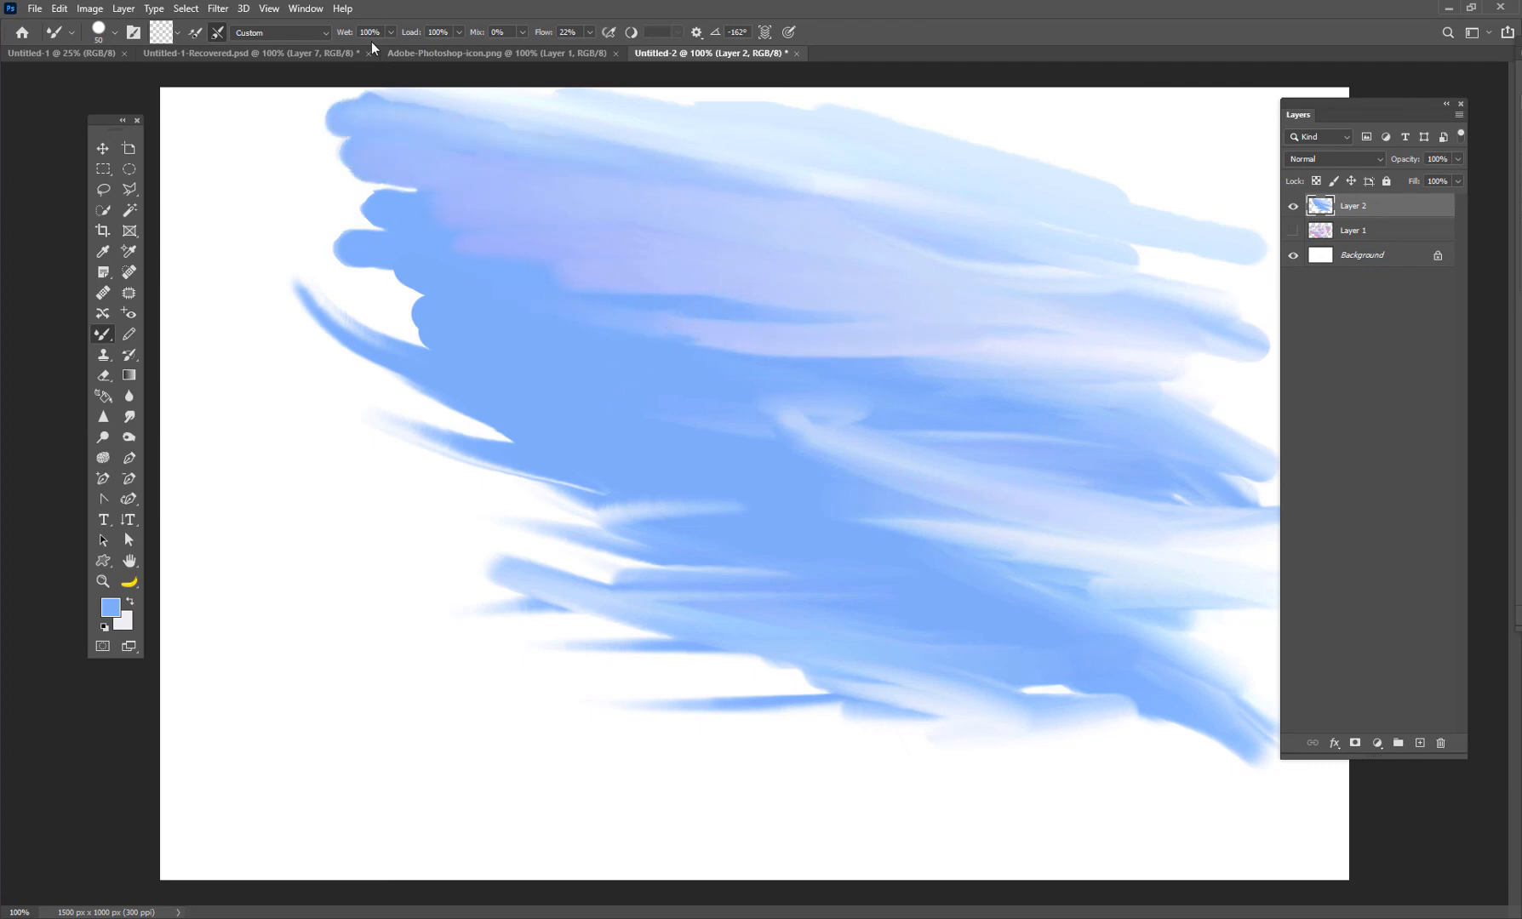
Browse the blending brush combinations, keep Custom, and smudge more pale paint into the upper-right edge and central streaks
{"action": "left_click", "coordinate": [275, 36]}
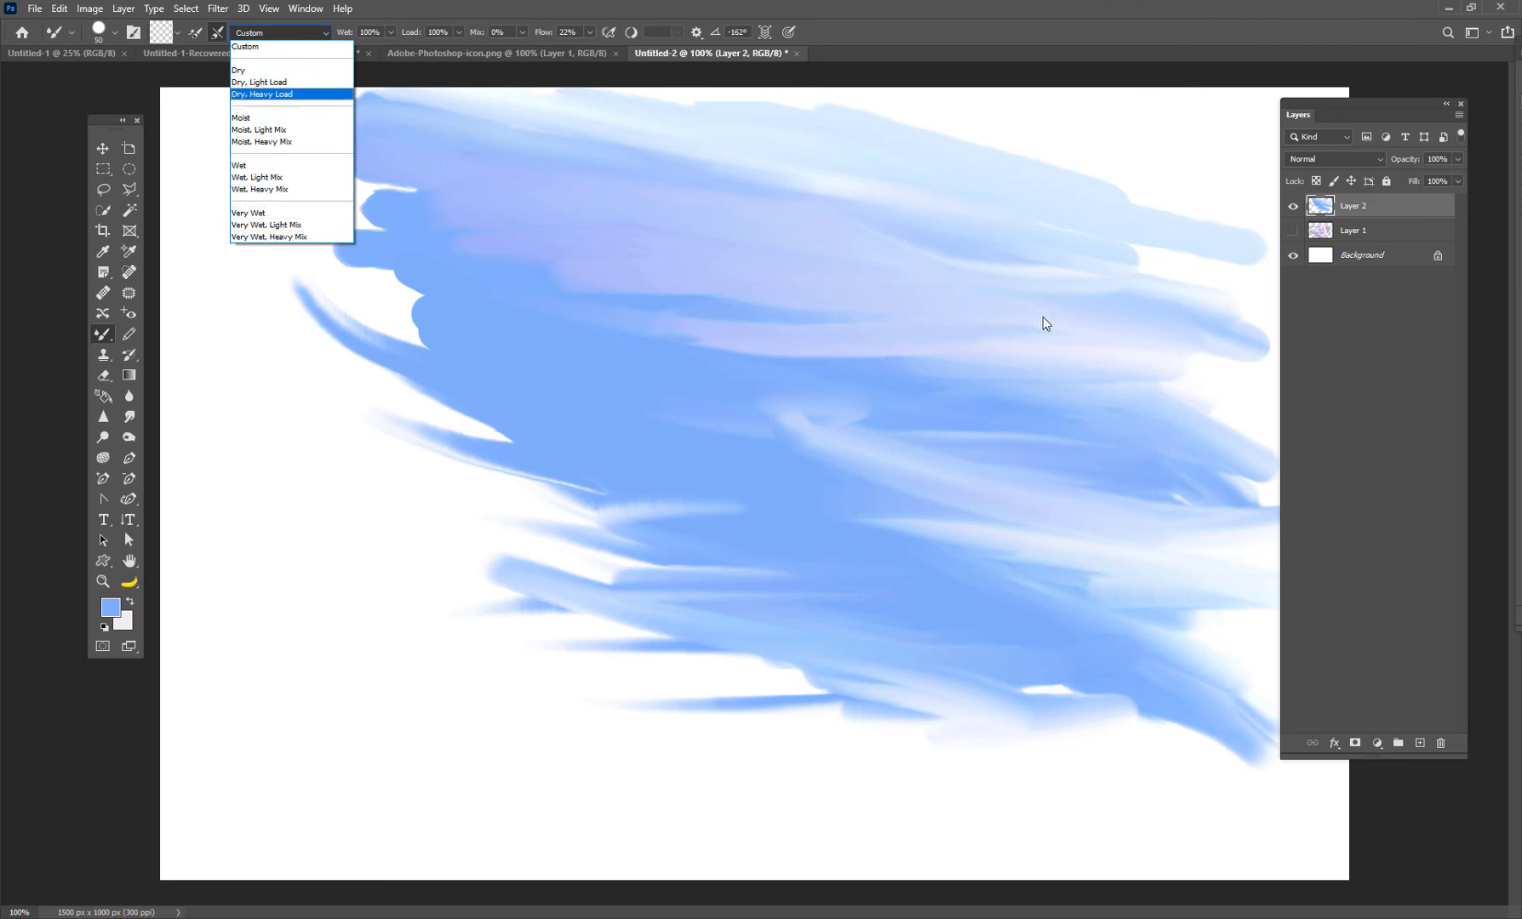
{"action": "left_click", "coordinate": [968, 465]}
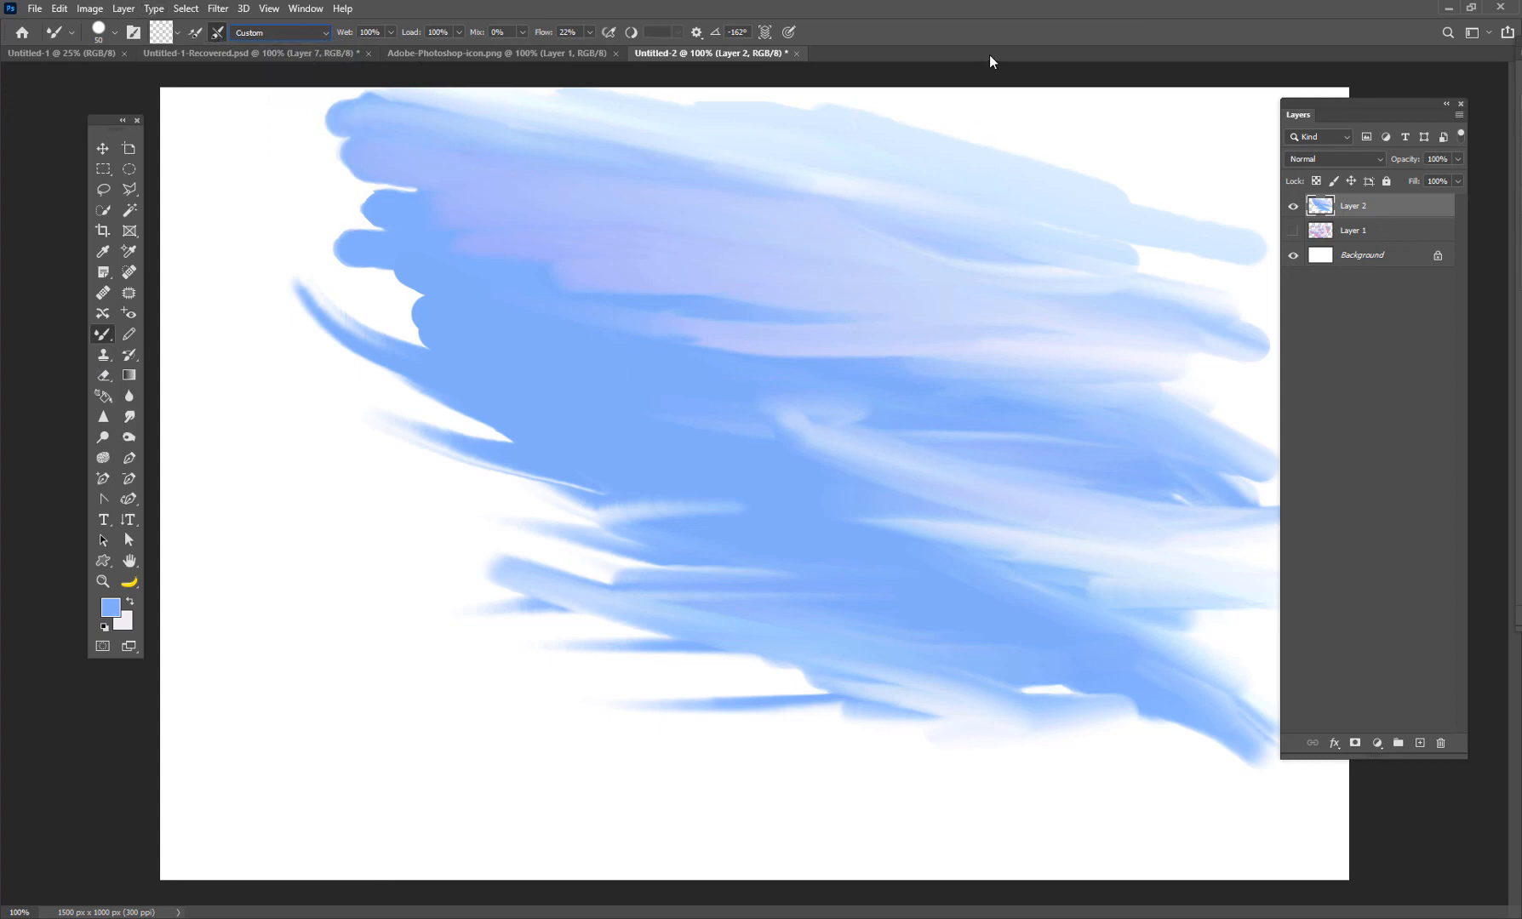
{"action": "mouse_move", "coordinate": [1192, 207]}
{"action": "left_mouse_down"}
{"action": "mouse_move", "coordinate": [968, 148]}
{"action": "mouse_move", "coordinate": [897, 157]}
{"action": "mouse_move", "coordinate": [1198, 253]}
{"action": "left_mouse_up"}
{"action": "mouse_move", "coordinate": [1009, 463]}
{"action": "left_mouse_down"}
{"action": "mouse_move", "coordinate": [662, 429]}
{"action": "mouse_move", "coordinate": [729, 407]}
{"action": "mouse_move", "coordinate": [686, 367]}
{"action": "left_mouse_up"}
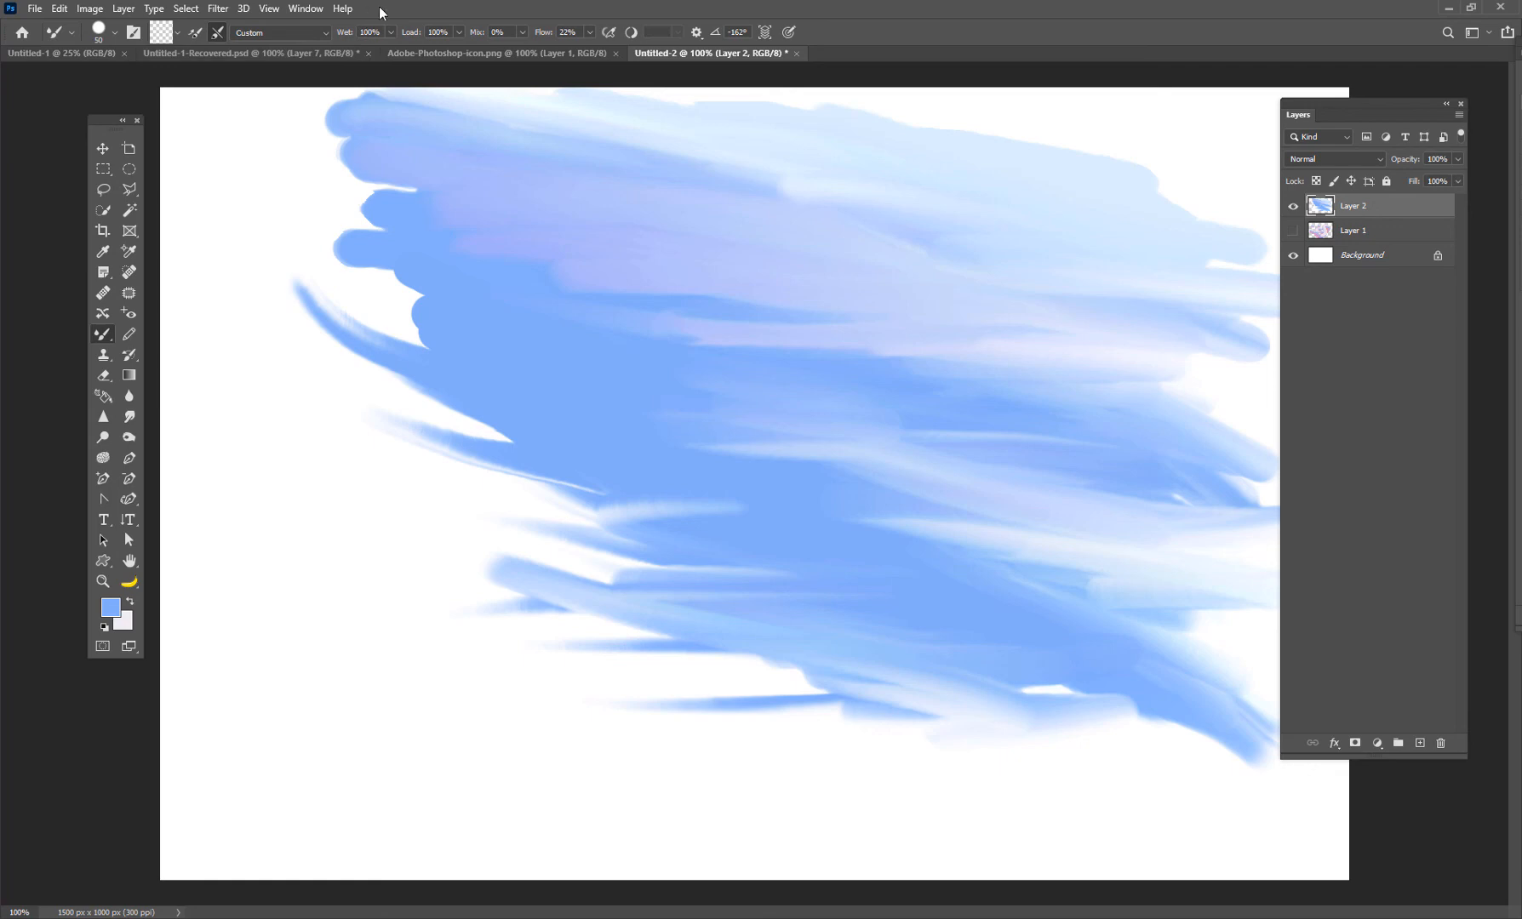
Open the Brush Settings for the current 50 px Mixer Brush tip
{"action": "mouse_move", "coordinate": [1521, 42]}
{"action": "left_mouse_down"}
{"action": "mouse_move", "coordinate": [555, 76]}
{"action": "mouse_move", "coordinate": [904, 140]}
{"action": "left_mouse_up"}
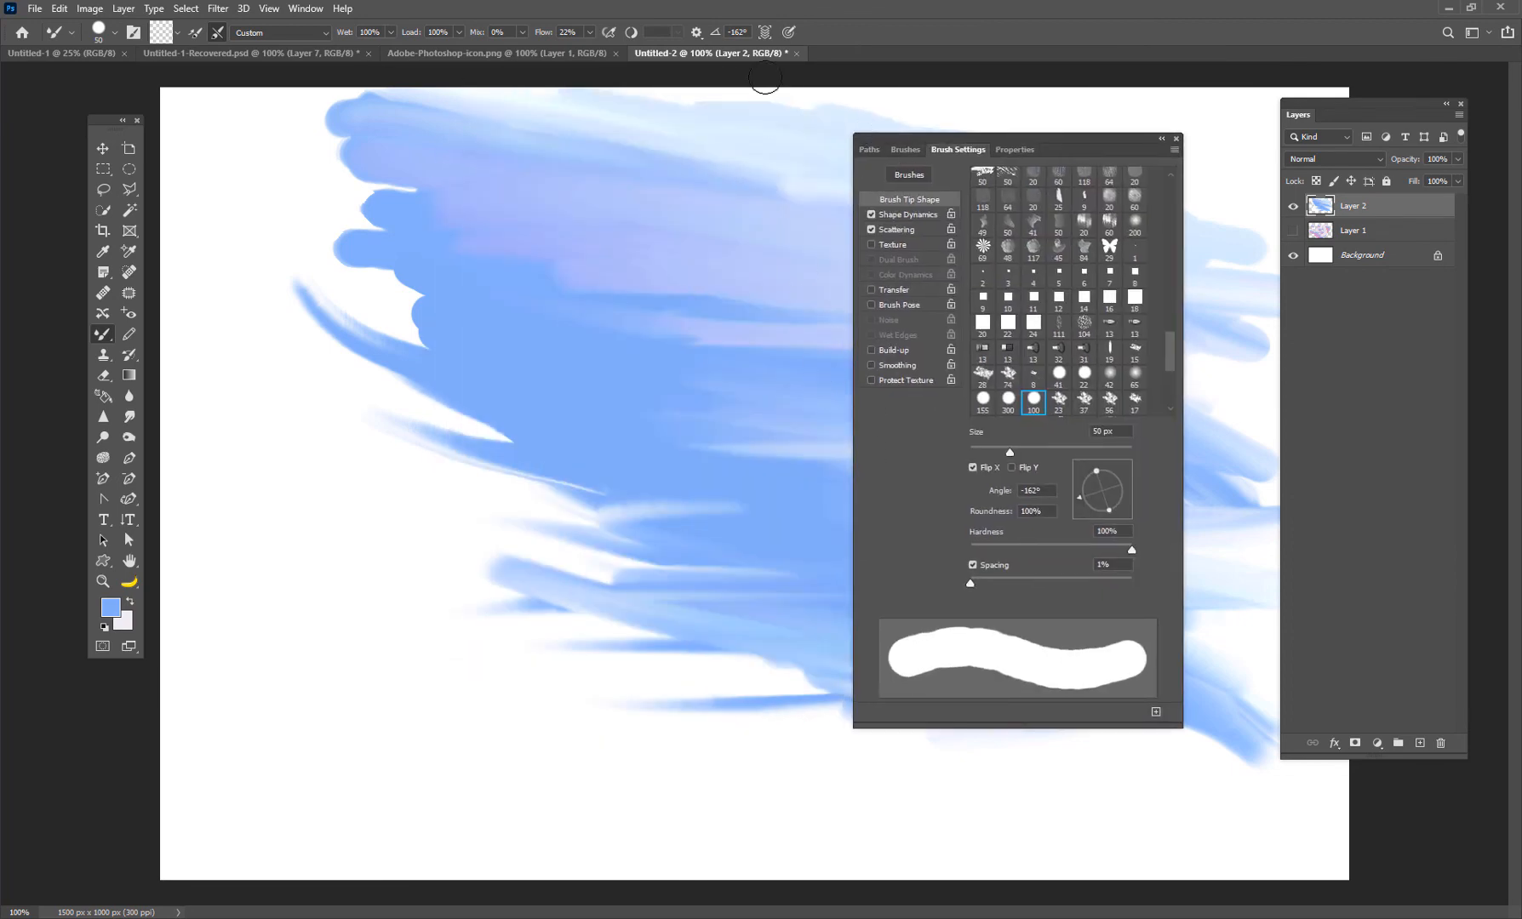